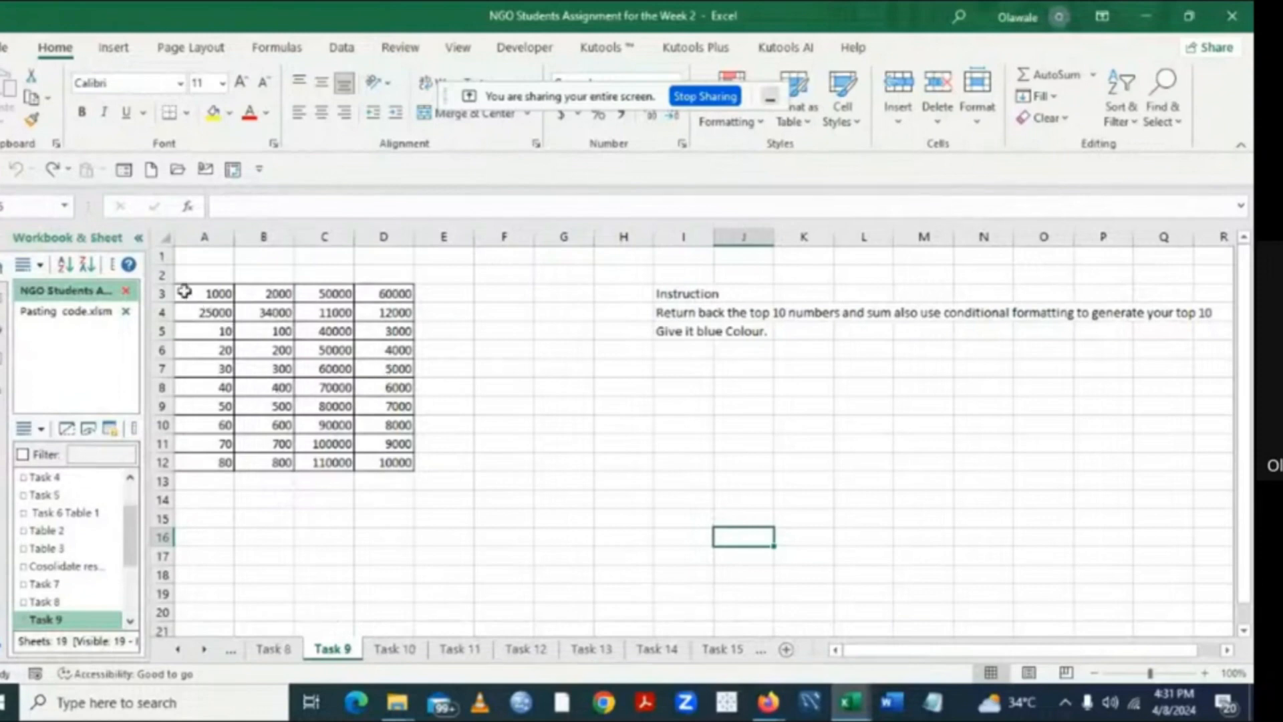
- Start a Top 10 Items conditional formatting rule on the number range A3:D12 of the Task 9 sheet
drag(184, 291, 382, 455)
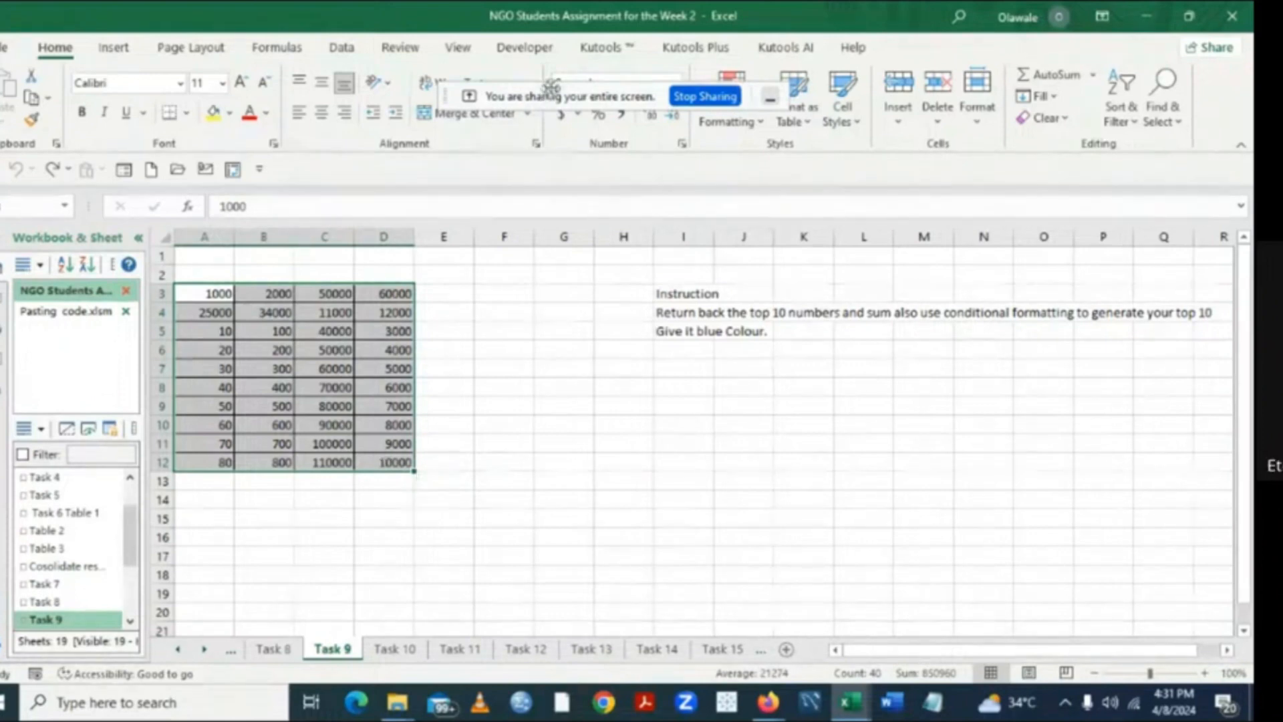
drag(551, 85, 650, 180)
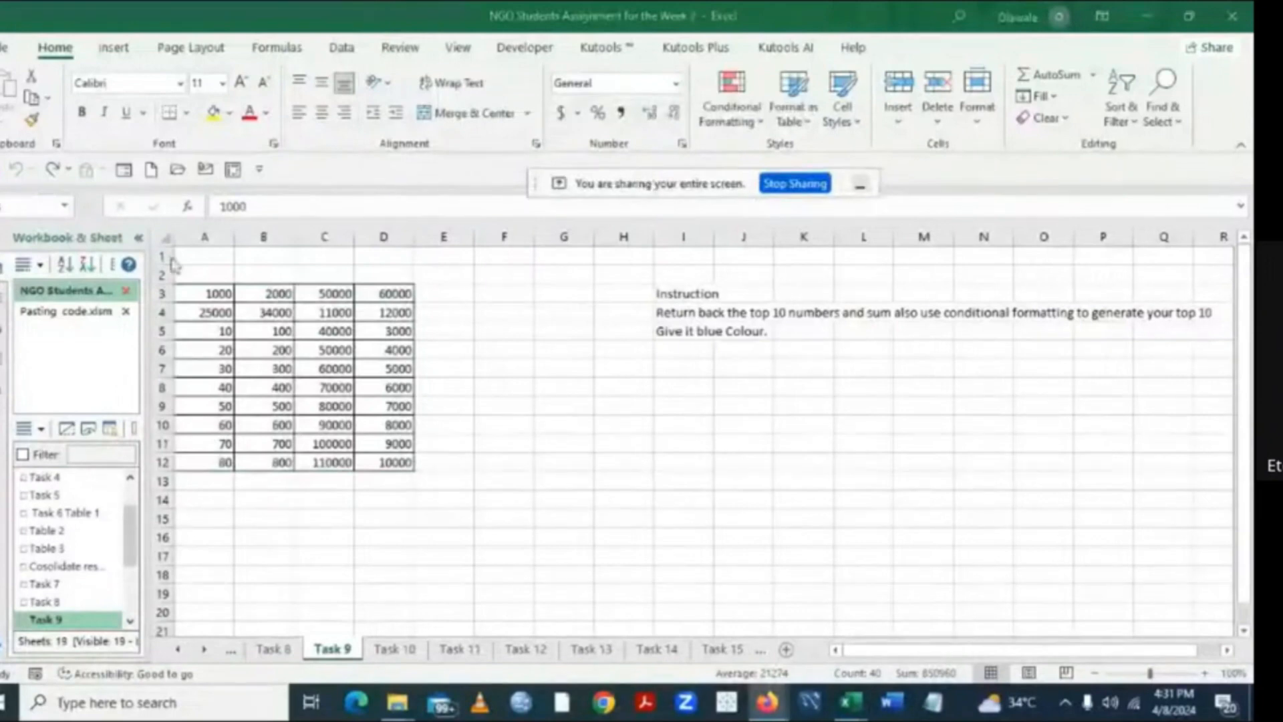
click(198, 293)
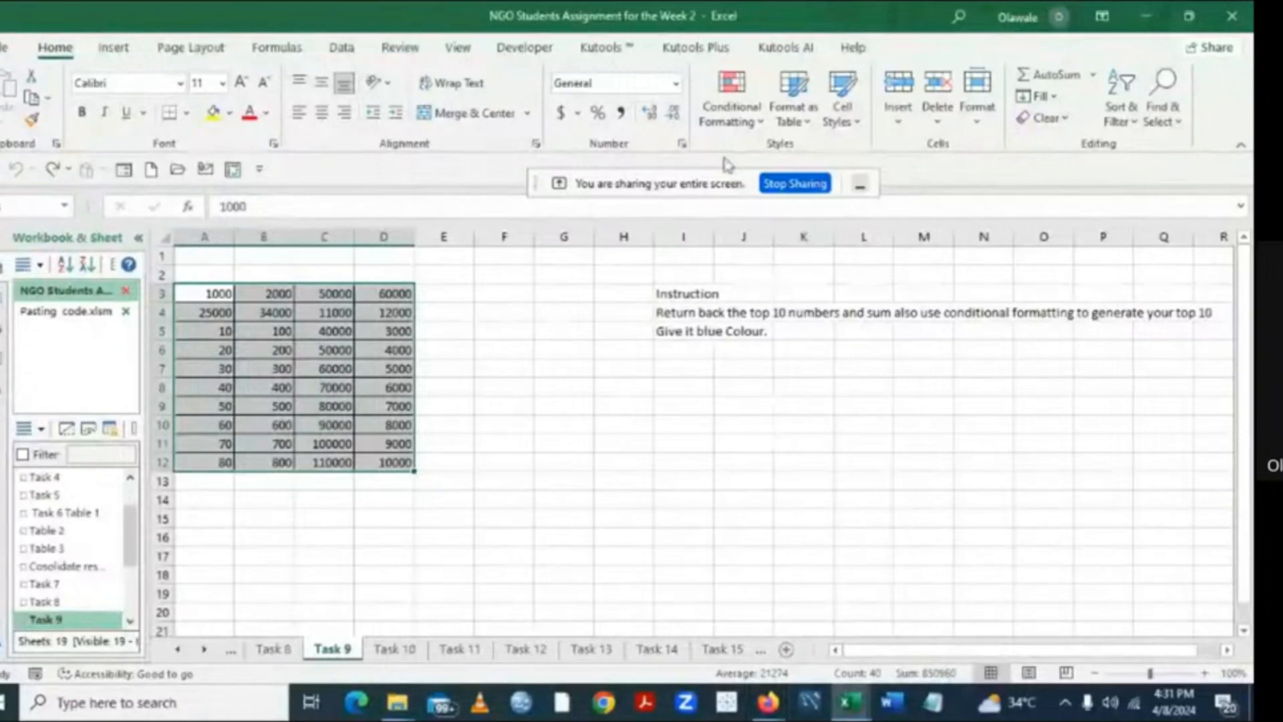
click(762, 129)
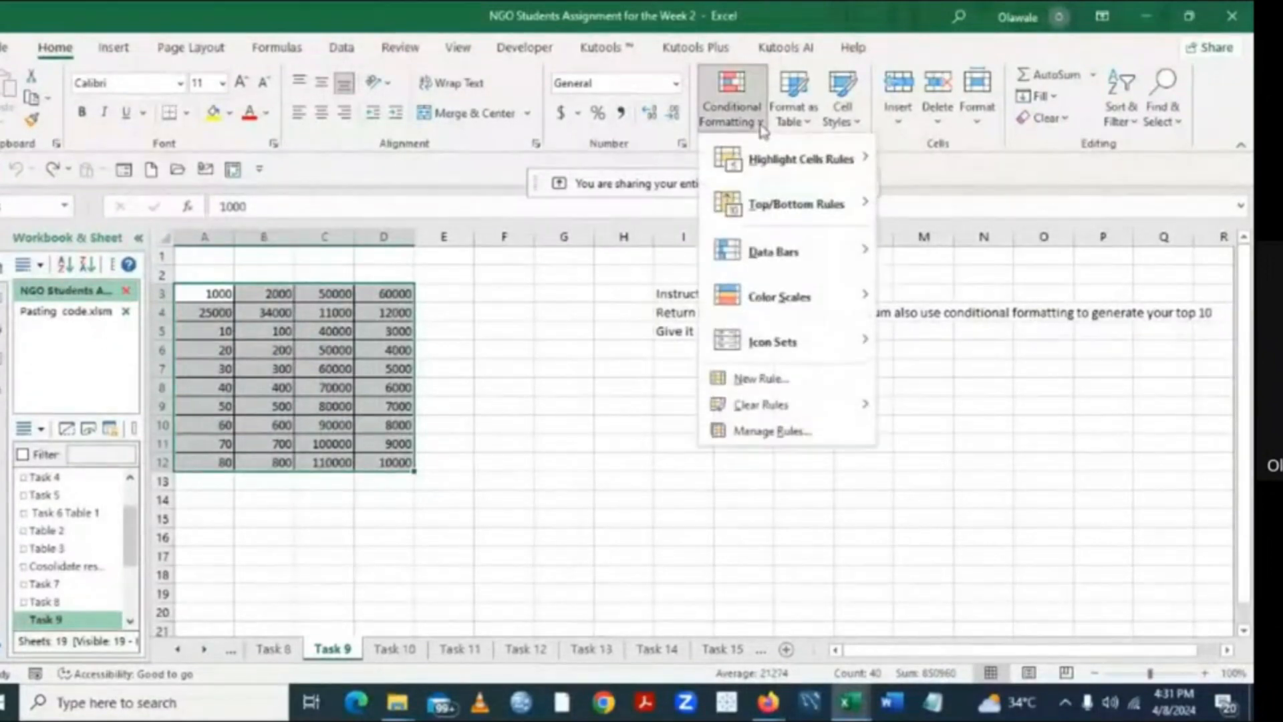
mouse_move(785, 202)
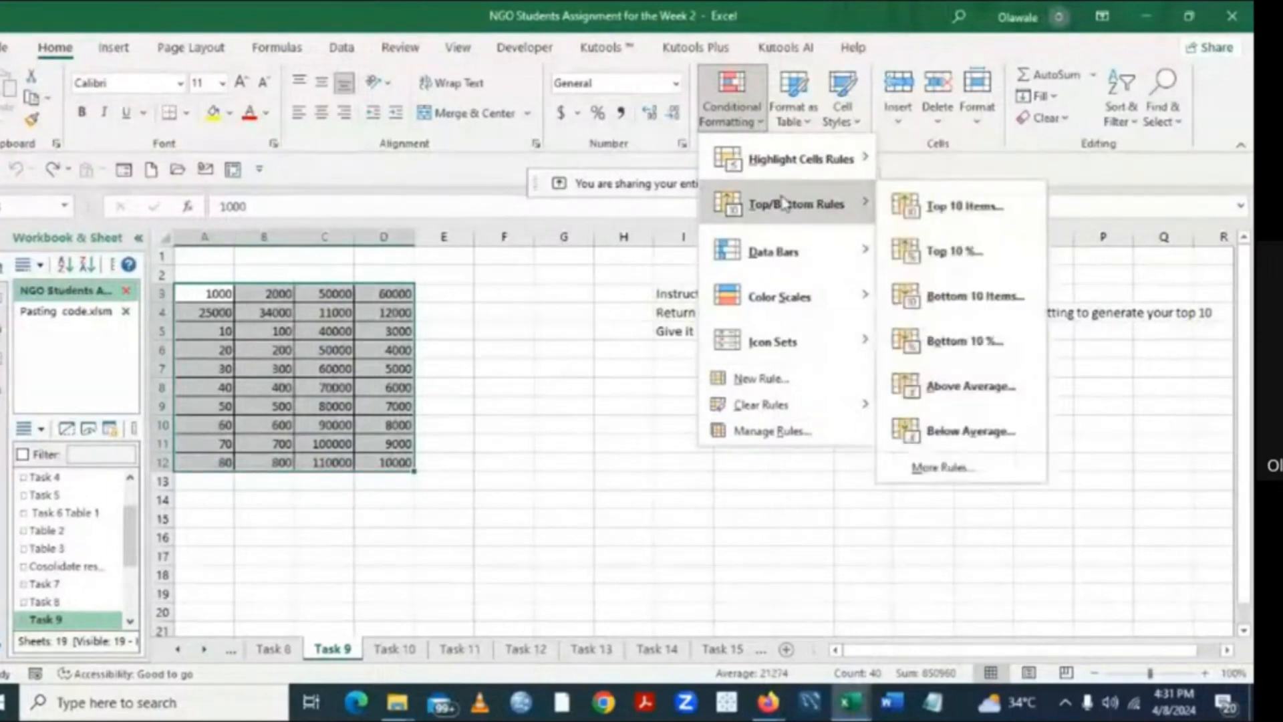
click(985, 211)
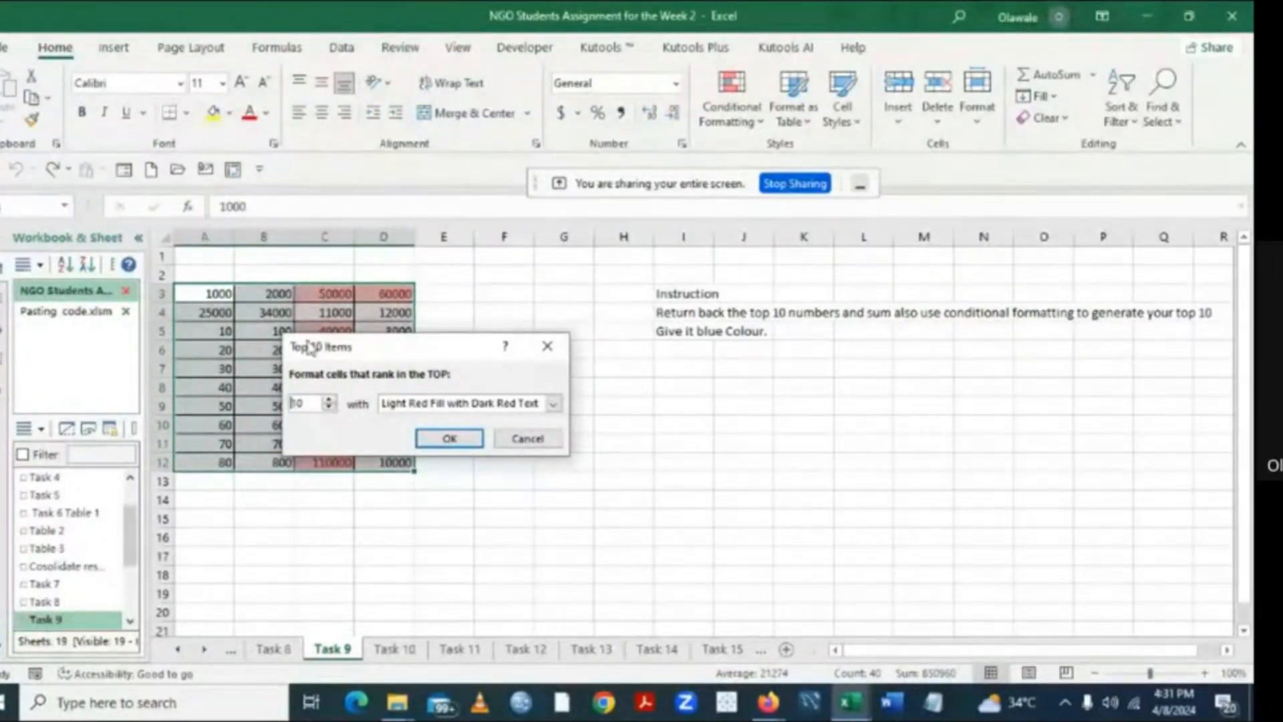
drag(431, 346, 691, 400)
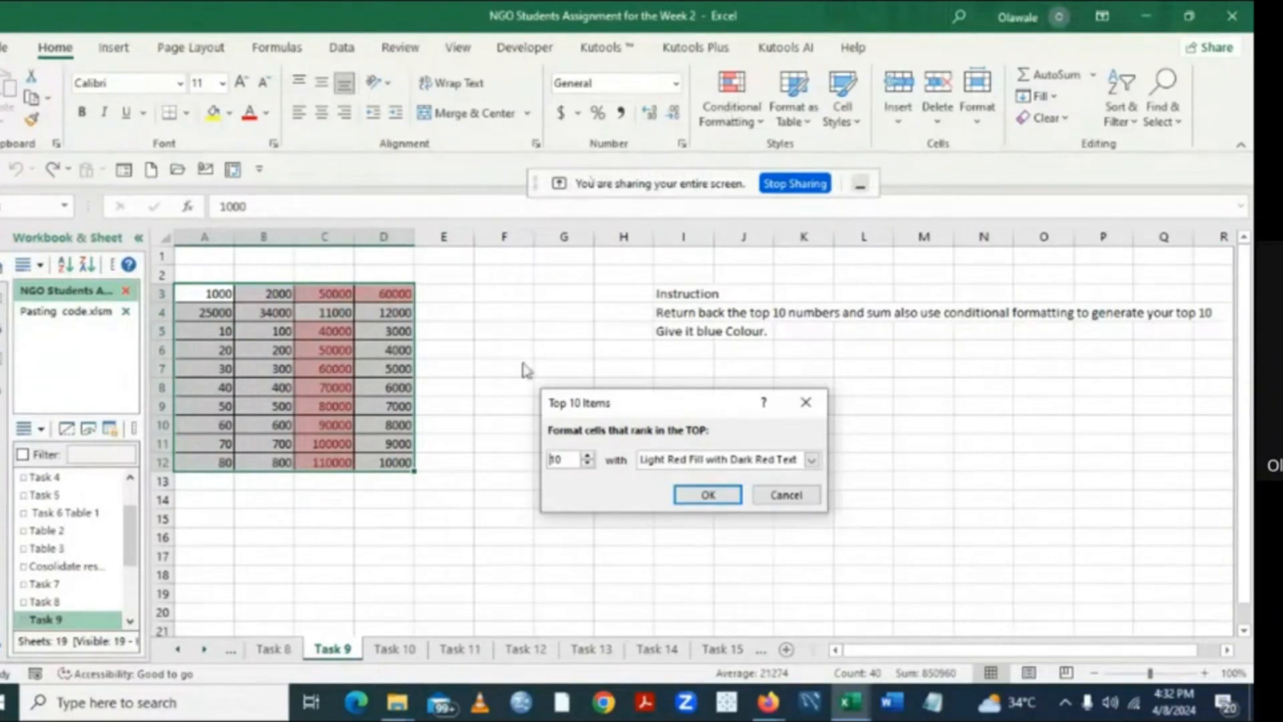
- Preview the rule with fewer top-ranked items, down to 4, and return the count to 10
click(588, 465)
click(589, 465)
click(589, 466)
click(588, 466)
click(588, 465)
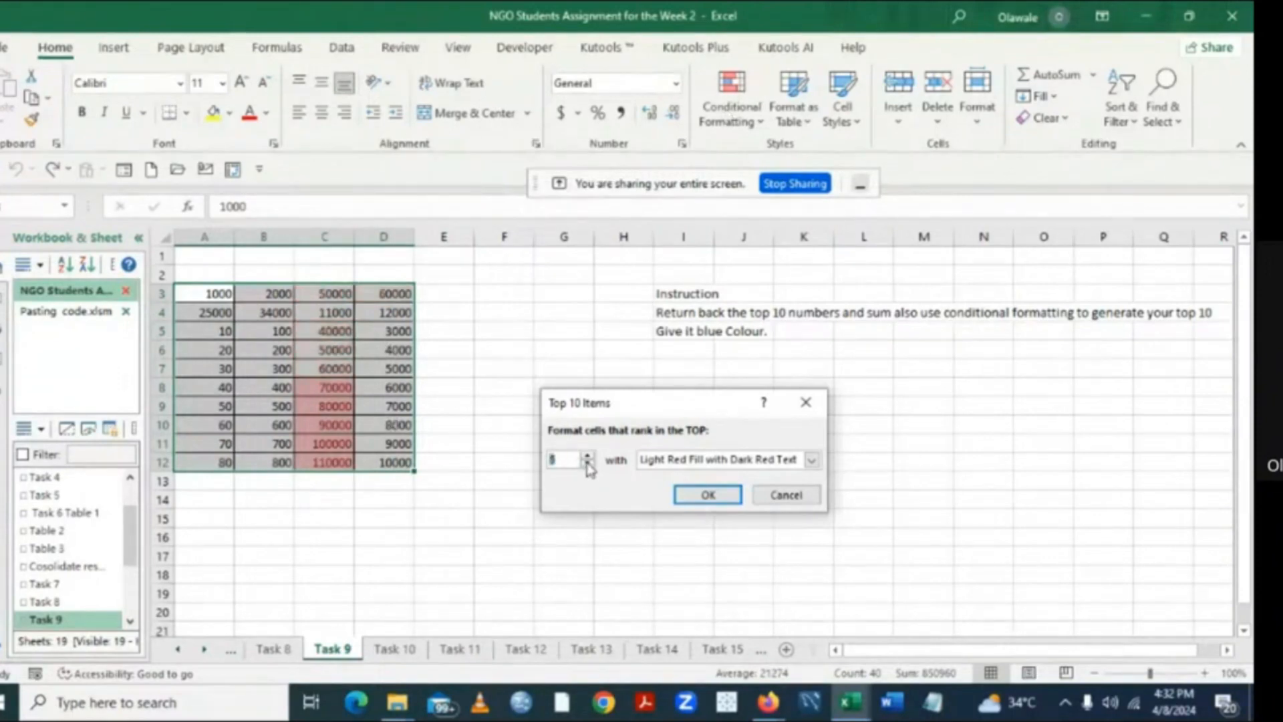
click(588, 465)
click(588, 456)
click(588, 457)
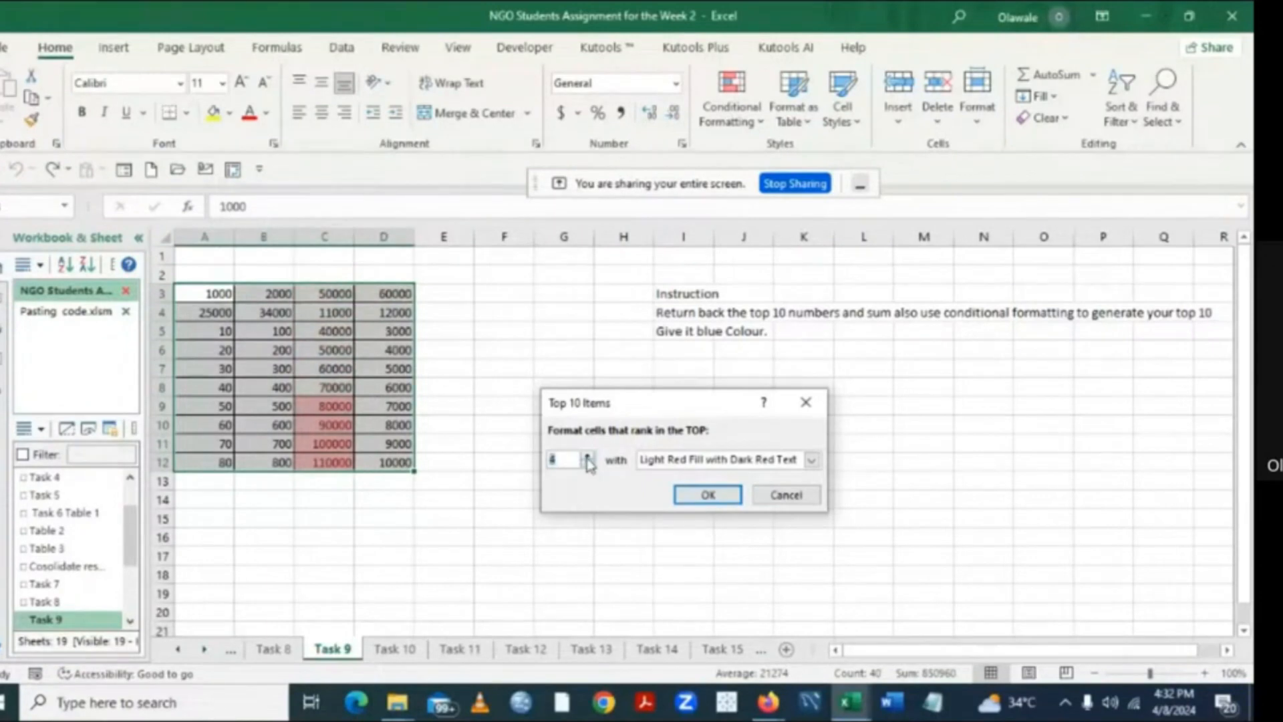
click(588, 456)
click(588, 457)
click(588, 457)
click(587, 457)
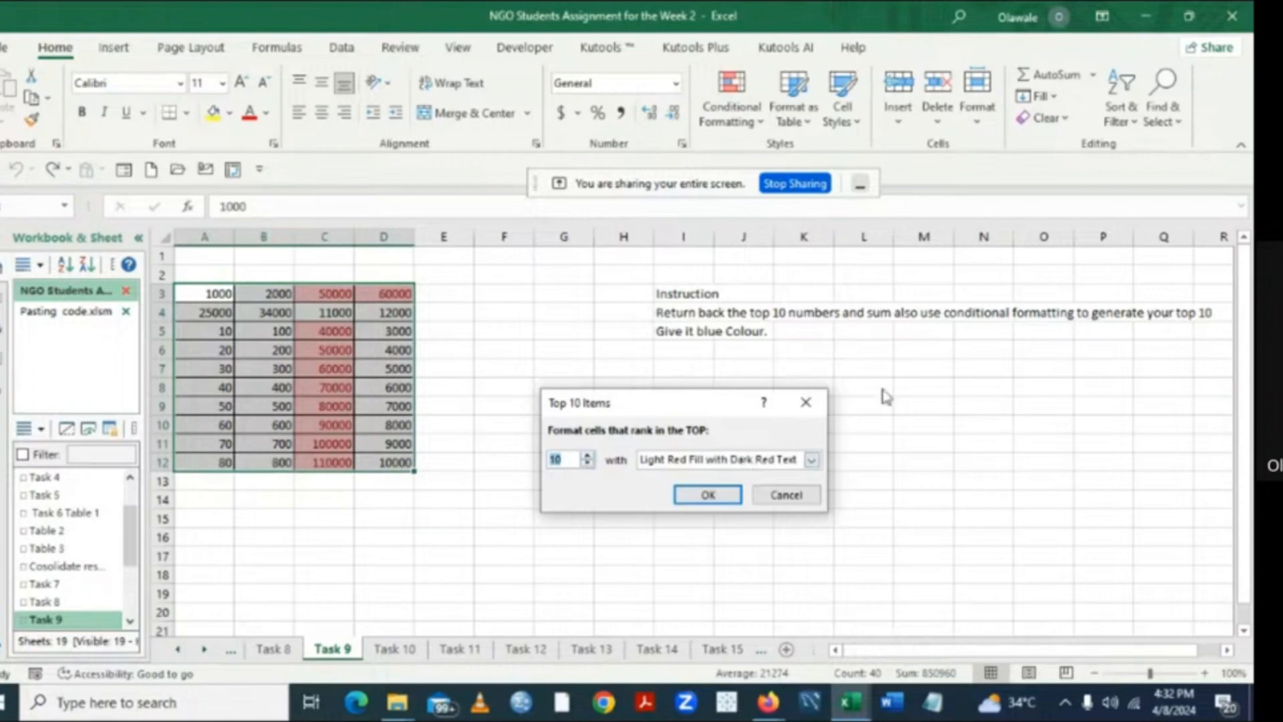
- Give the top 10 rule a custom format with a light blue background fill and apply it to the range
click(812, 461)
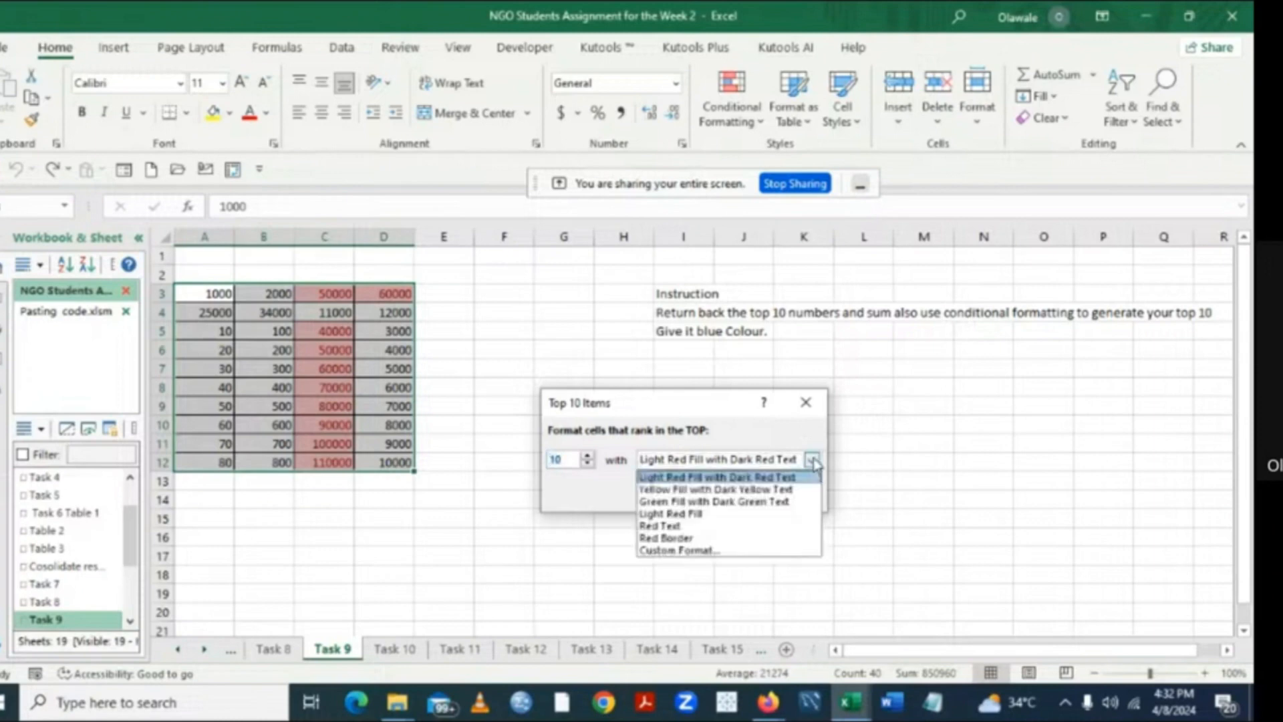
click(691, 552)
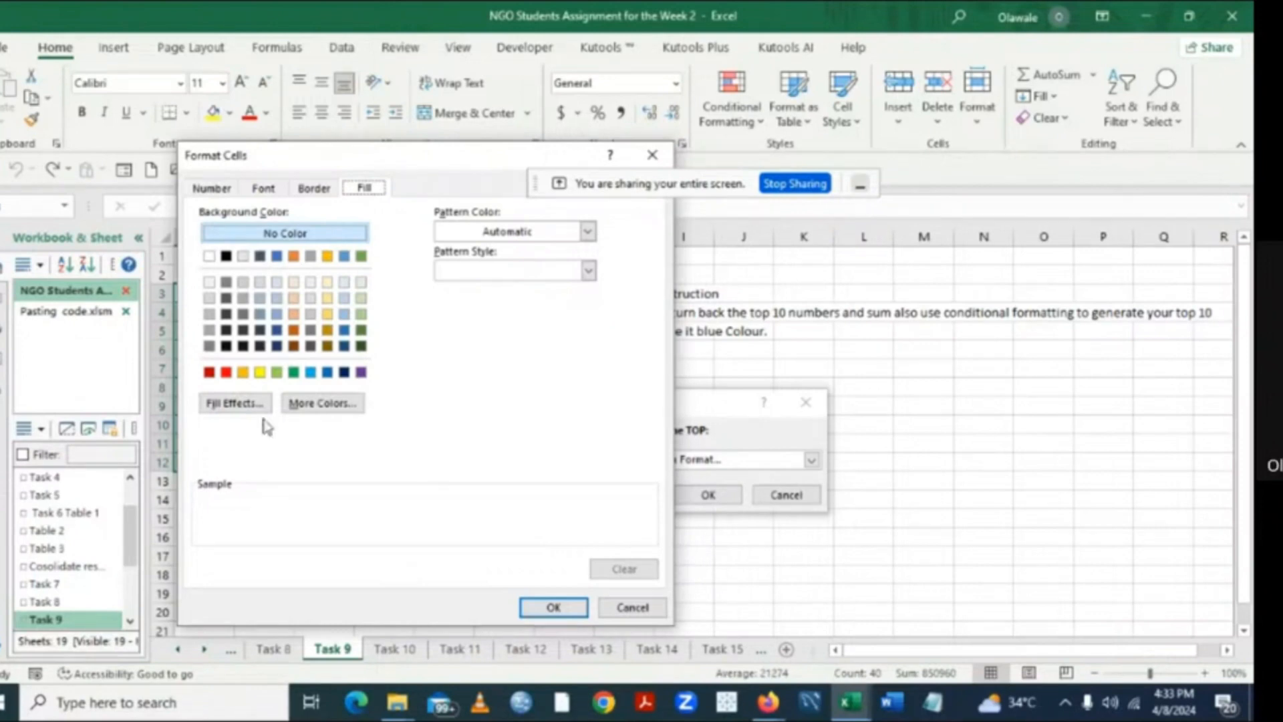
click(310, 375)
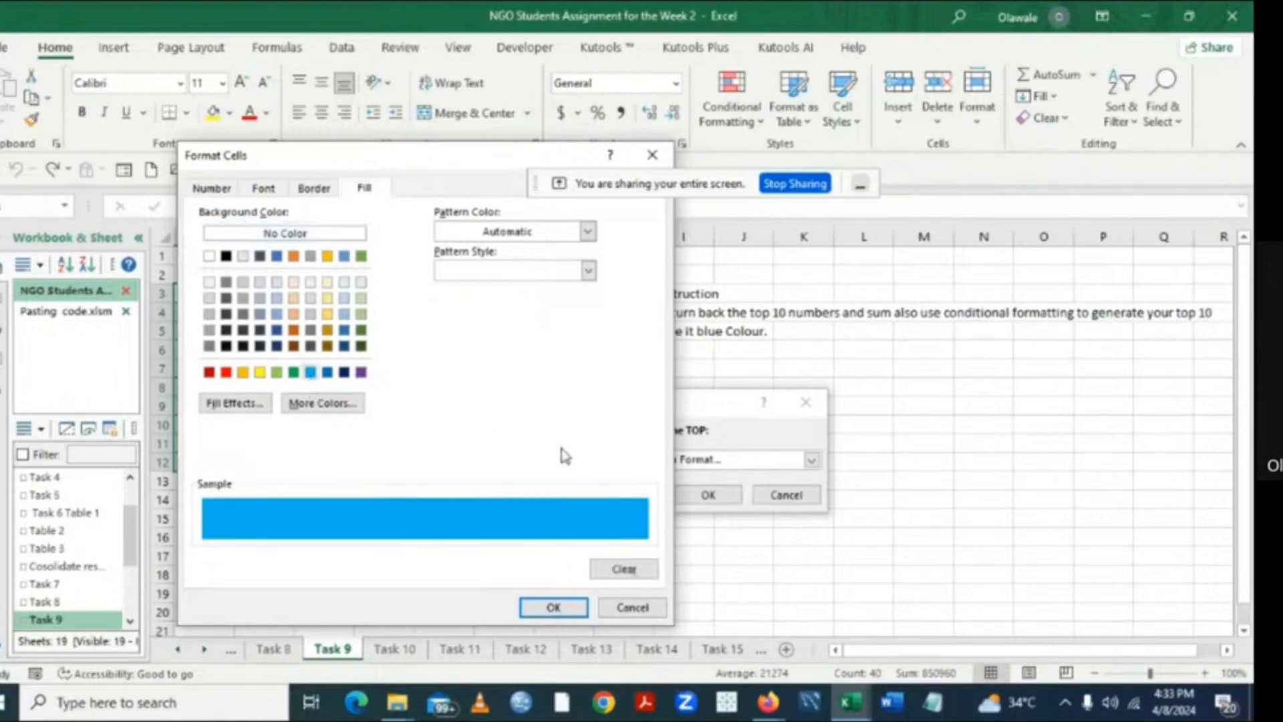
click(553, 608)
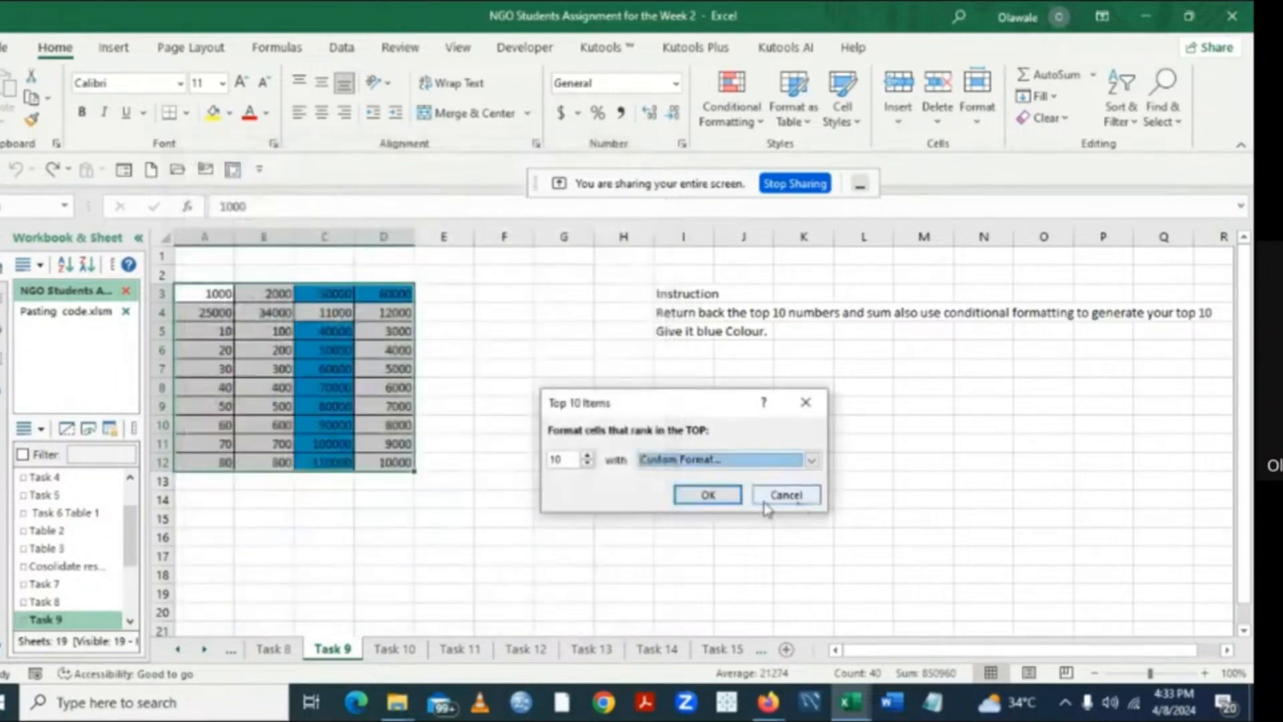
click(727, 500)
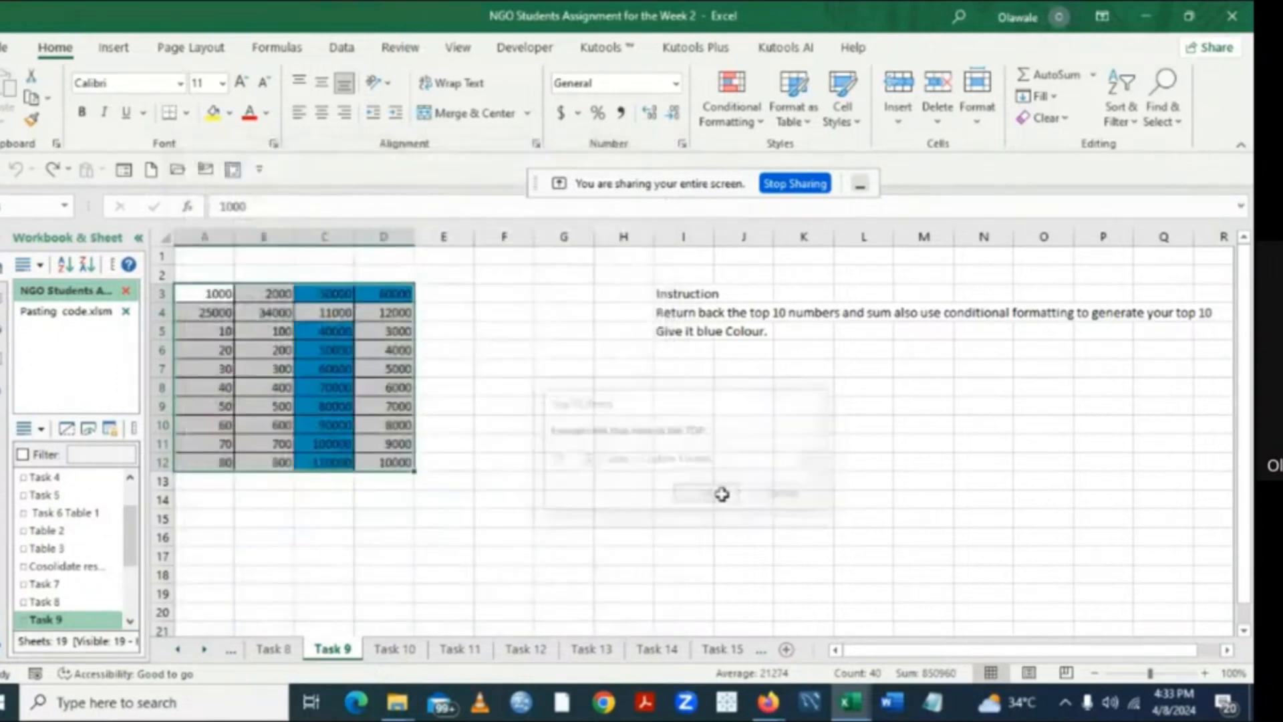
click(533, 444)
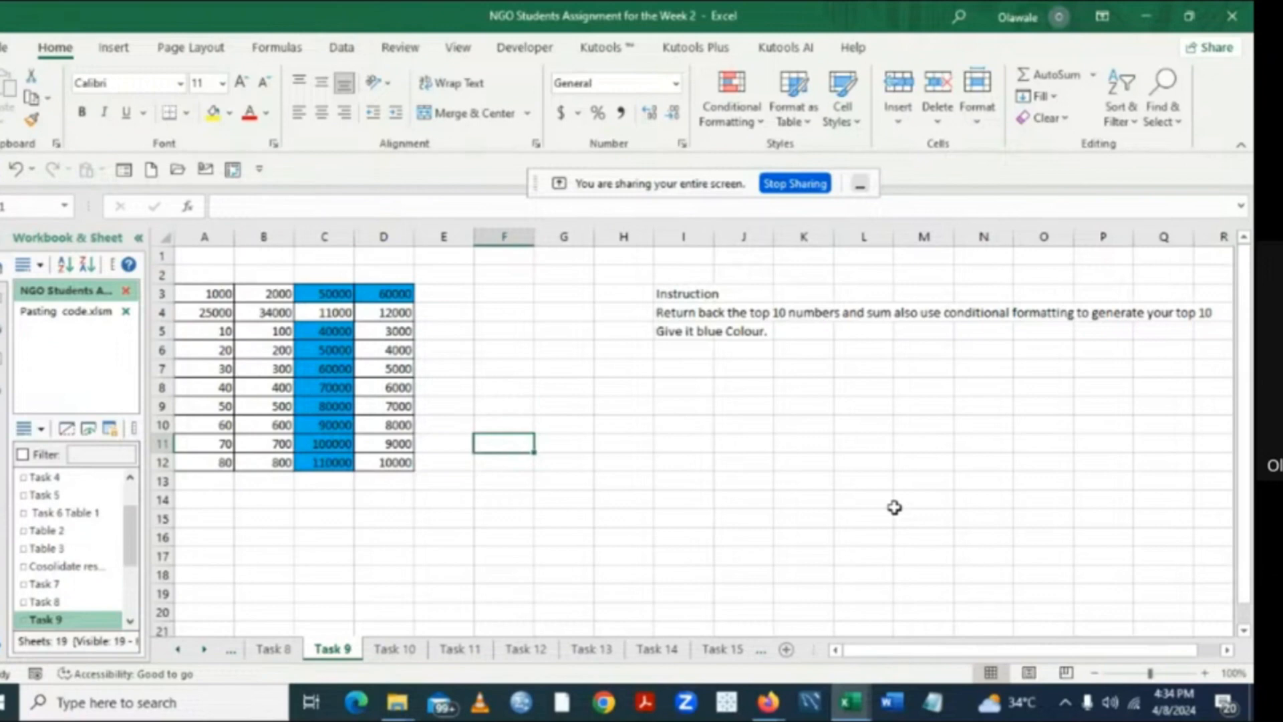
- Switch to File Explorer and open the NGO Training Material 2024 workbook from the recent files
mouse_move(853, 703)
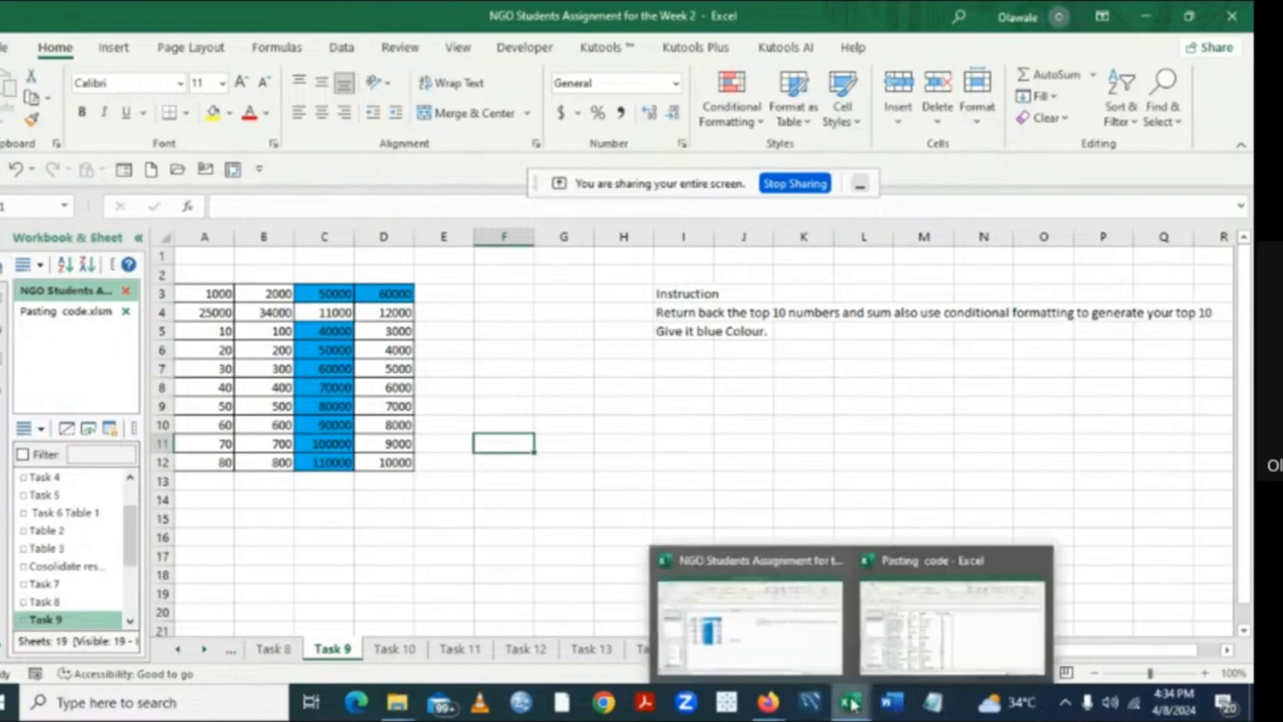
click(949, 623)
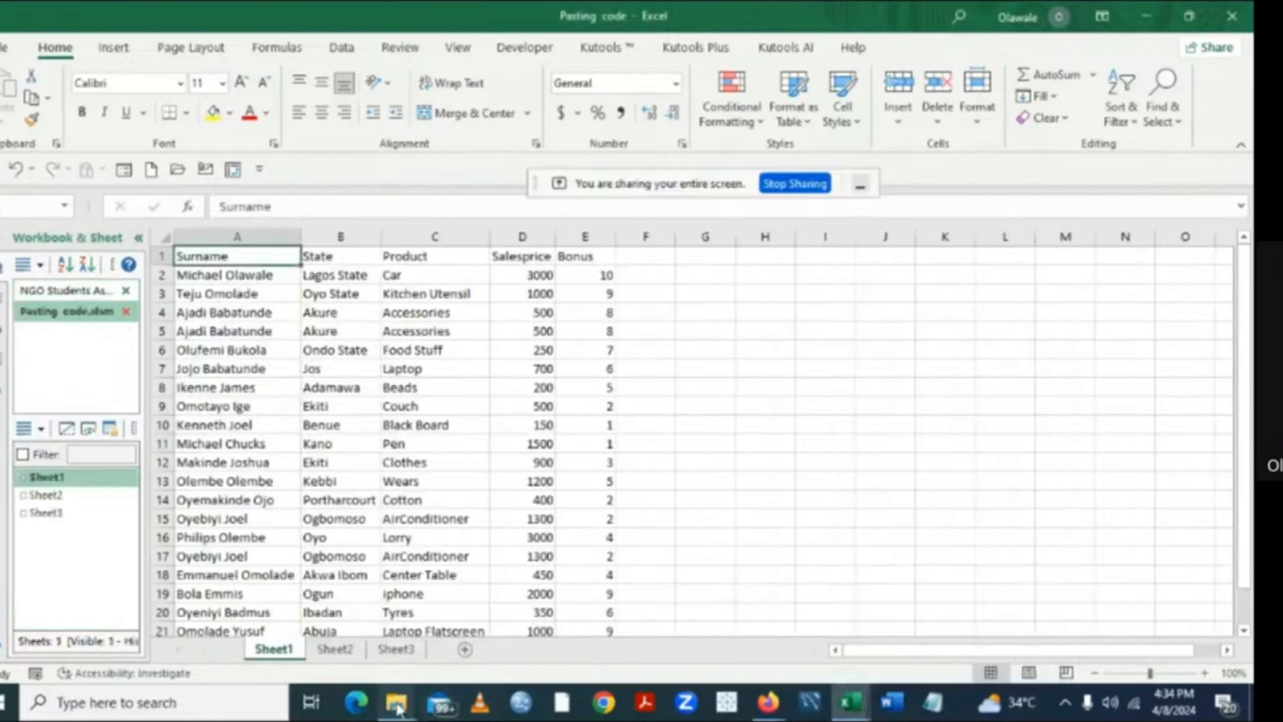
mouse_move(397, 709)
click(311, 652)
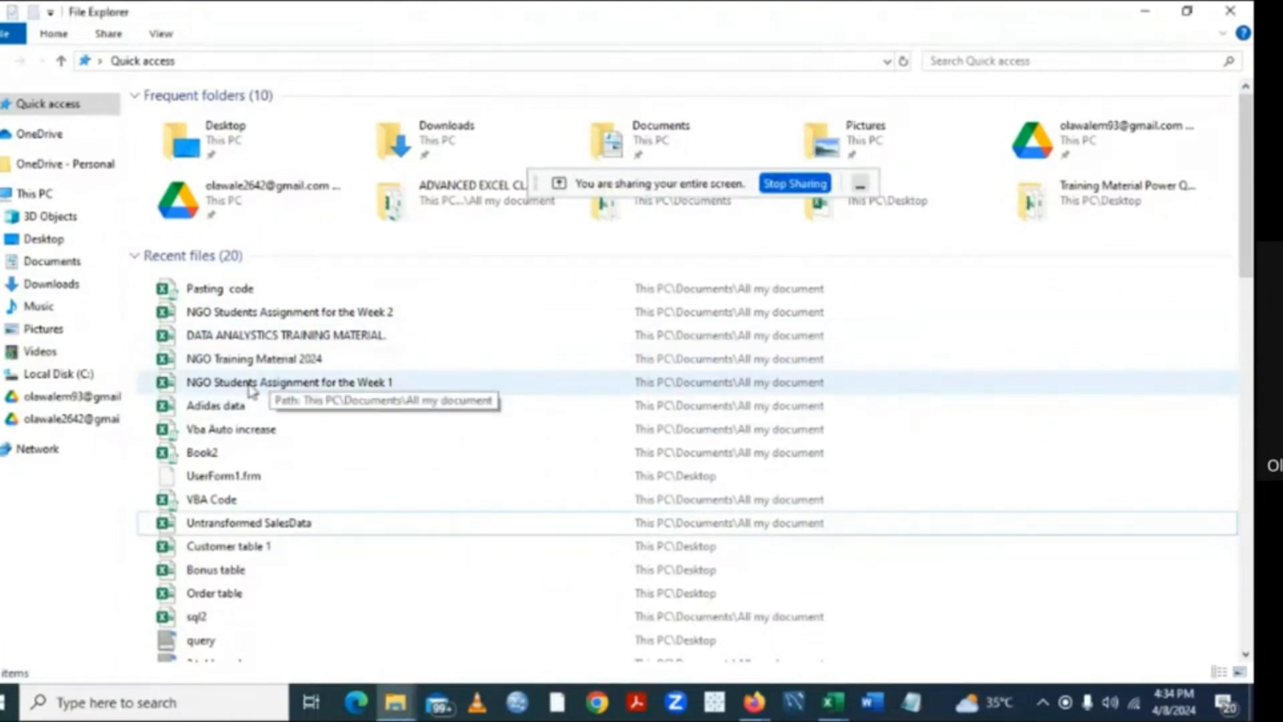
double_click(286, 361)
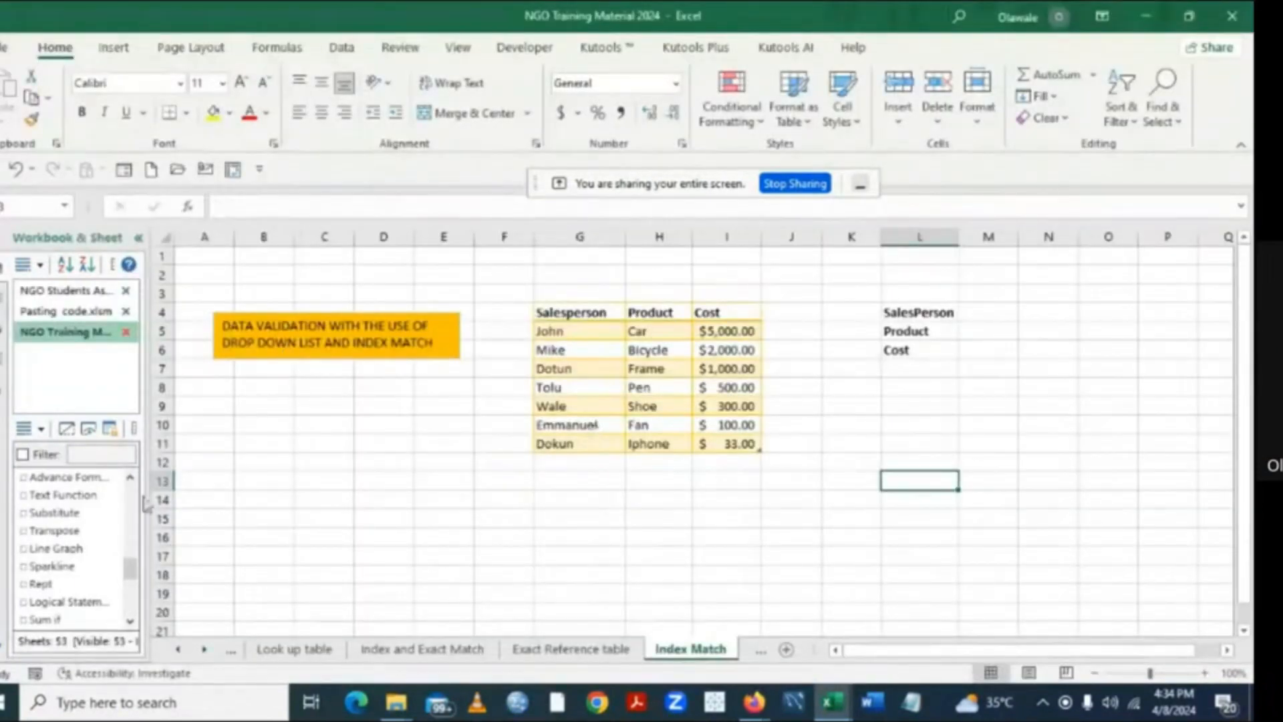
- Look through the training workbook's sheet list for the topic to teach, checking the sheets between Zero Retrieve and Forcasting2
click(130, 479)
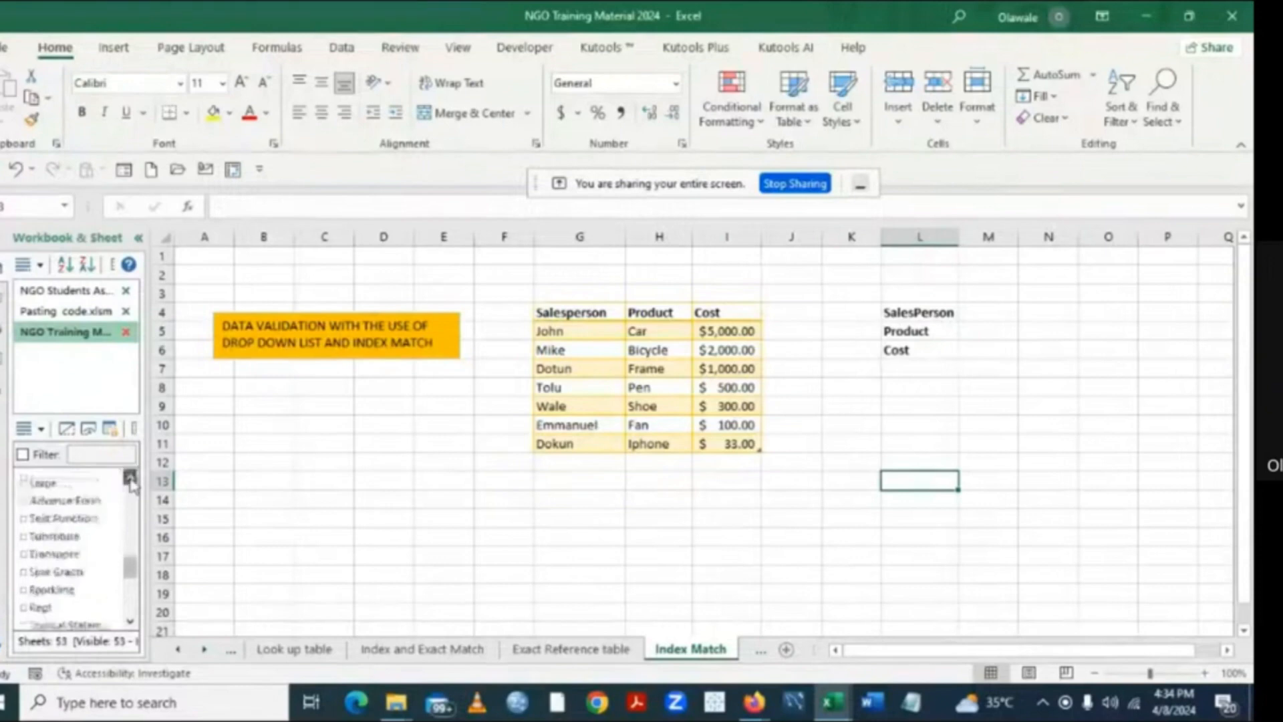
click(130, 479)
click(130, 479)
click(130, 479)
click(130, 479)
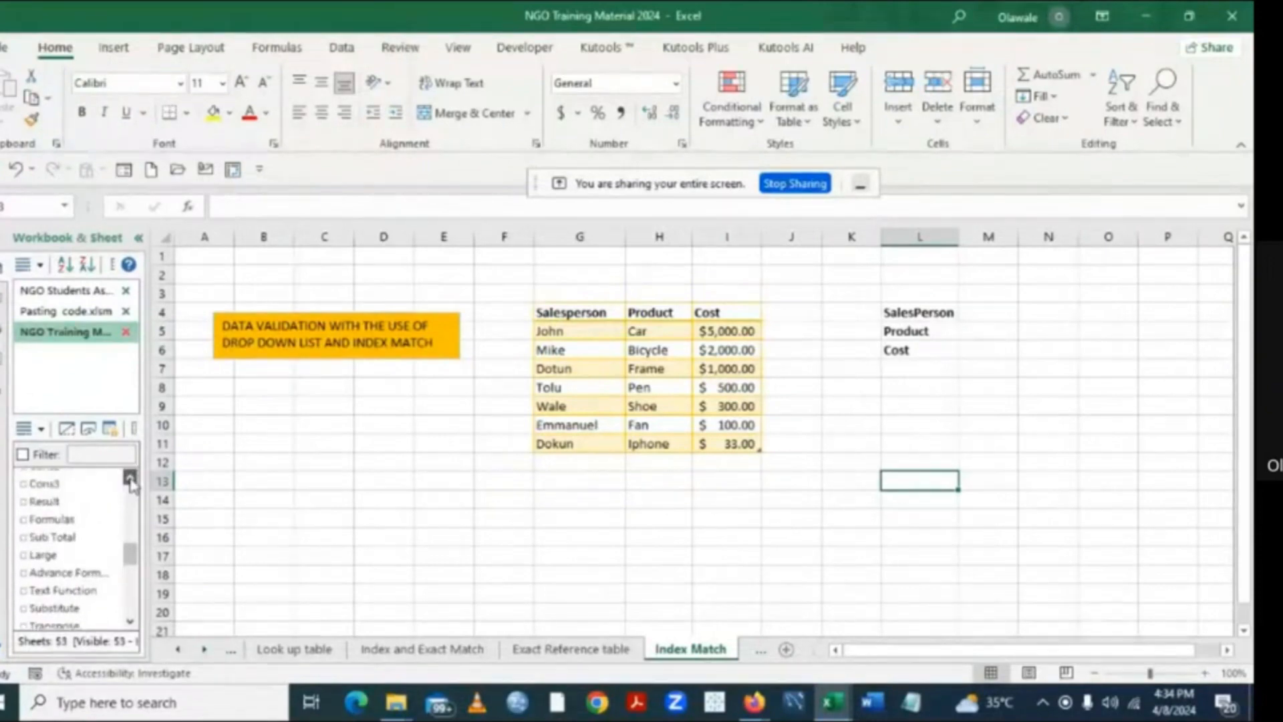
click(131, 479)
click(131, 480)
click(130, 479)
click(130, 479)
scroll(125, 564, up, 2)
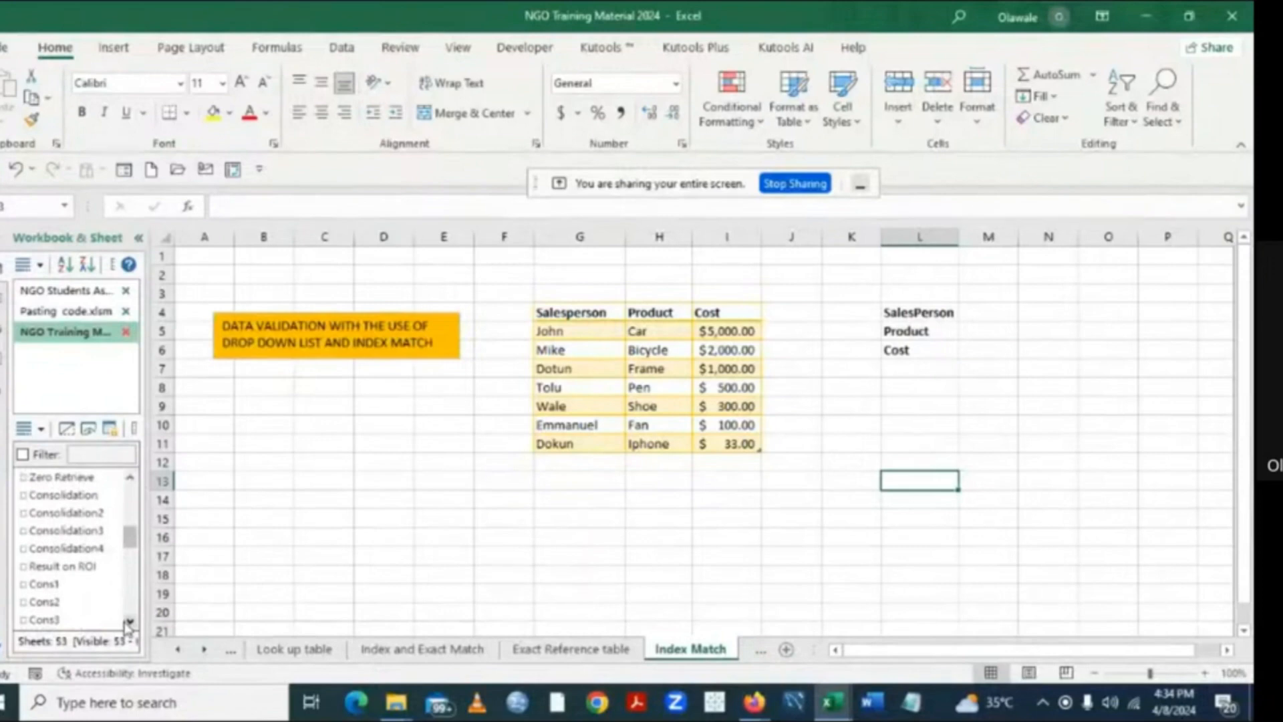
click(129, 622)
click(130, 621)
click(130, 622)
click(130, 622)
click(129, 621)
click(129, 622)
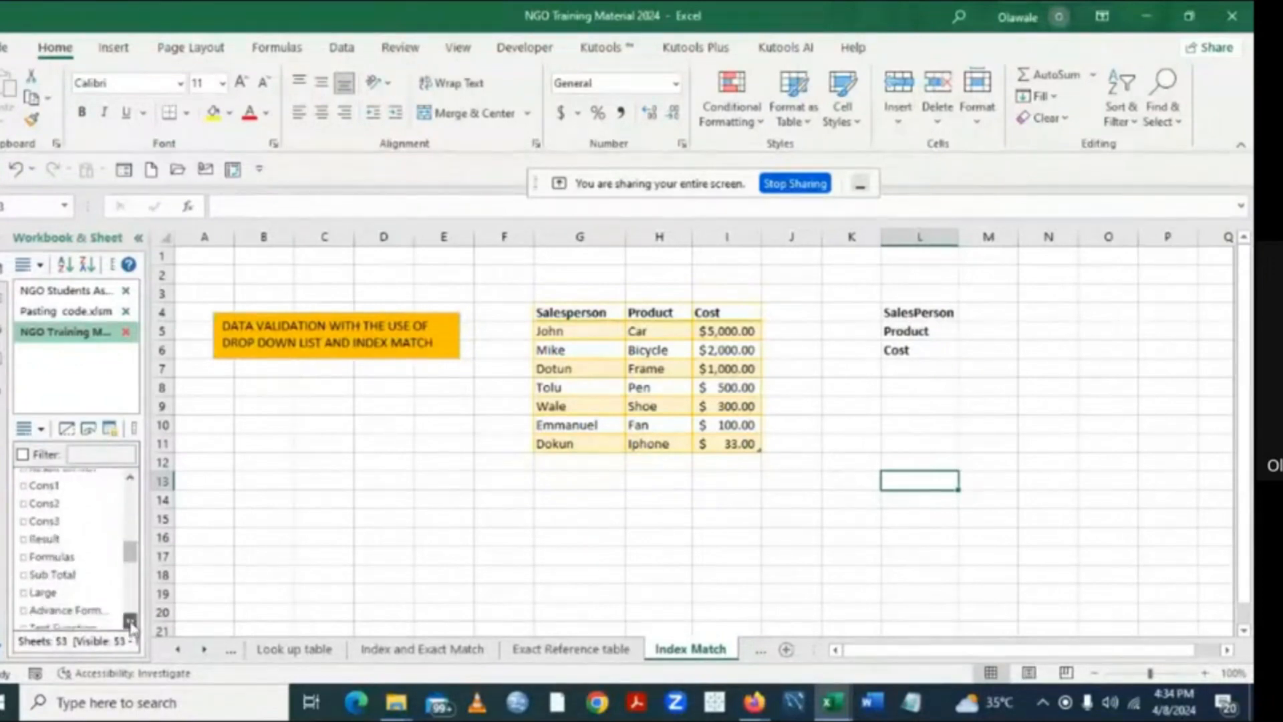
click(130, 622)
click(129, 622)
click(129, 621)
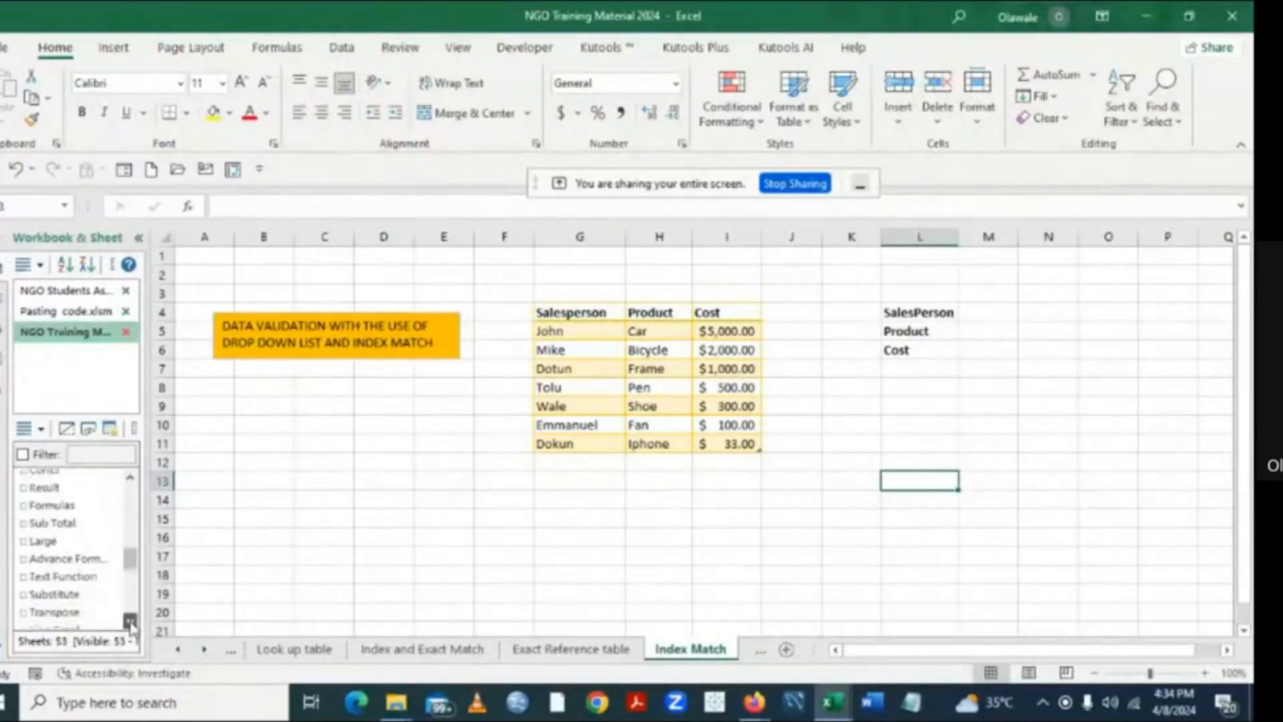
click(129, 622)
click(130, 621)
click(129, 621)
click(130, 621)
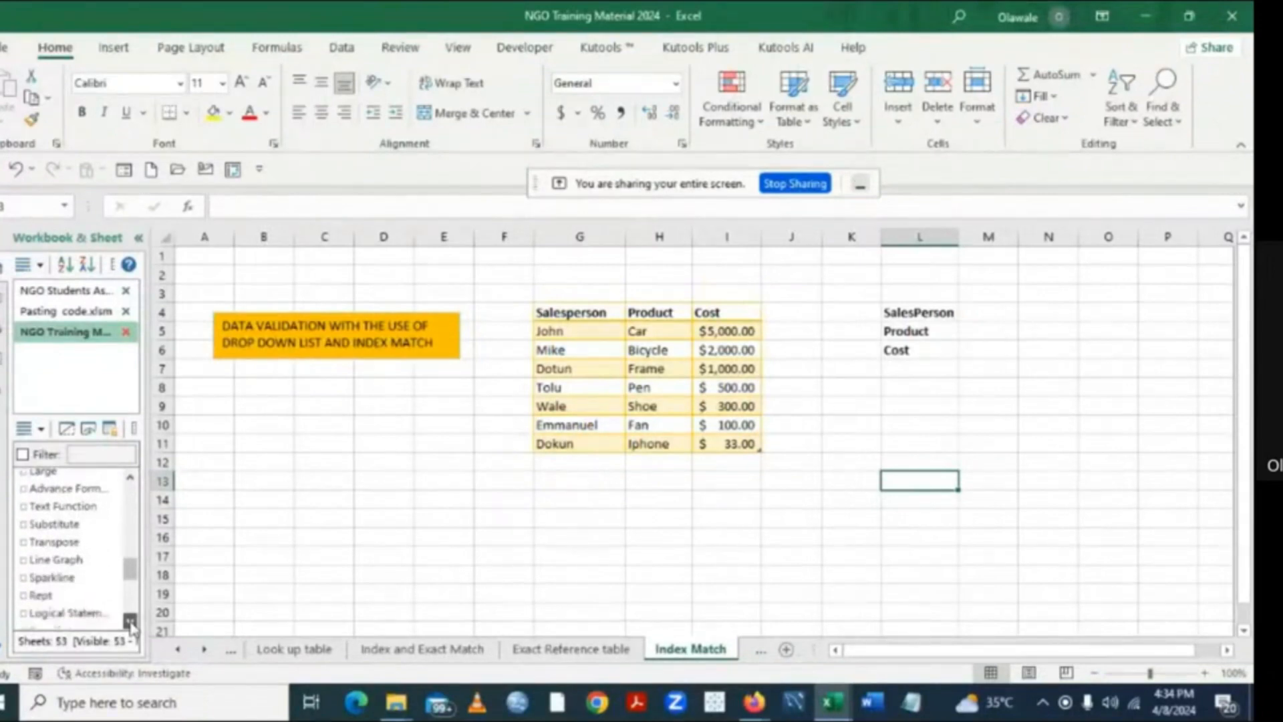
scroll(130, 622, down, 3)
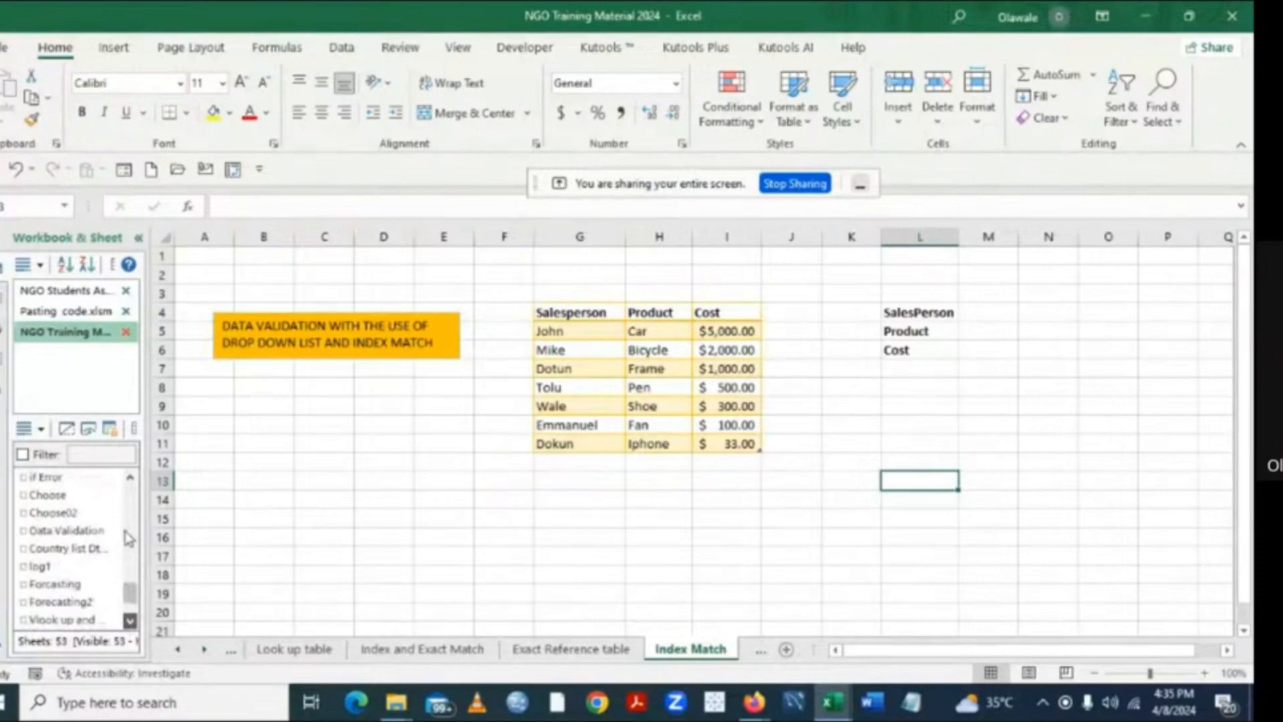
click(126, 533)
click(131, 477)
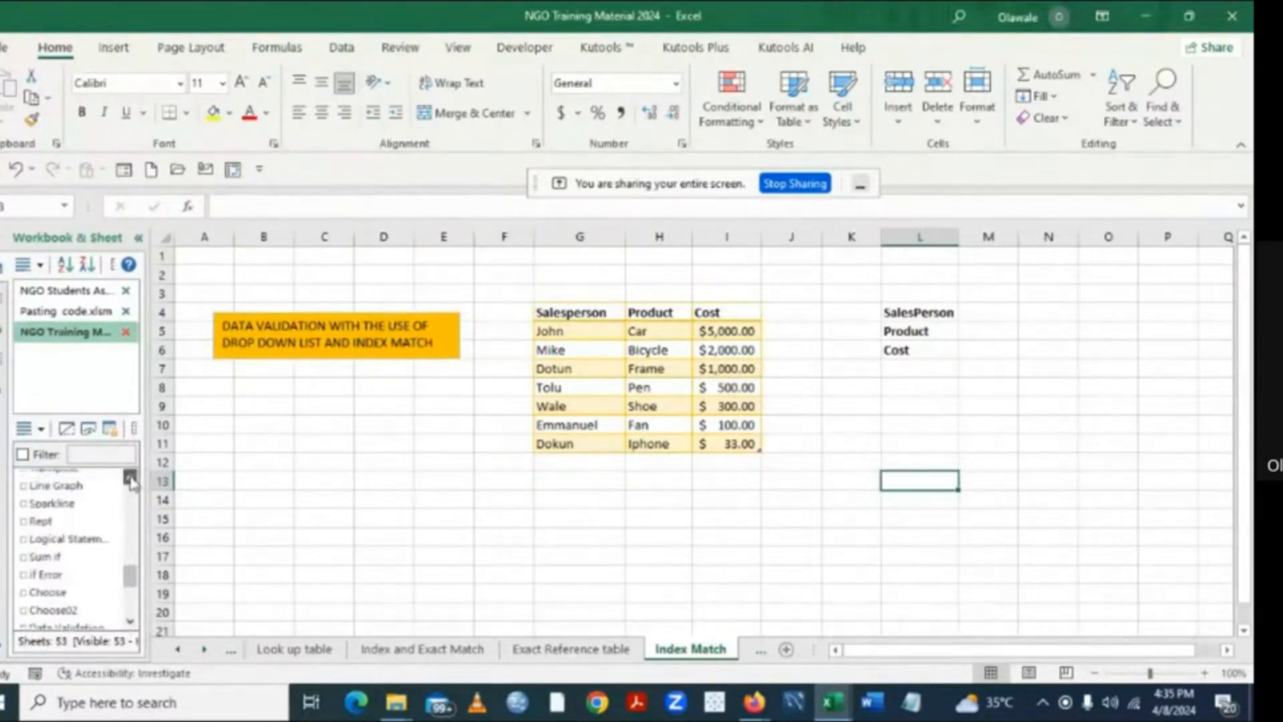
click(131, 478)
click(130, 477)
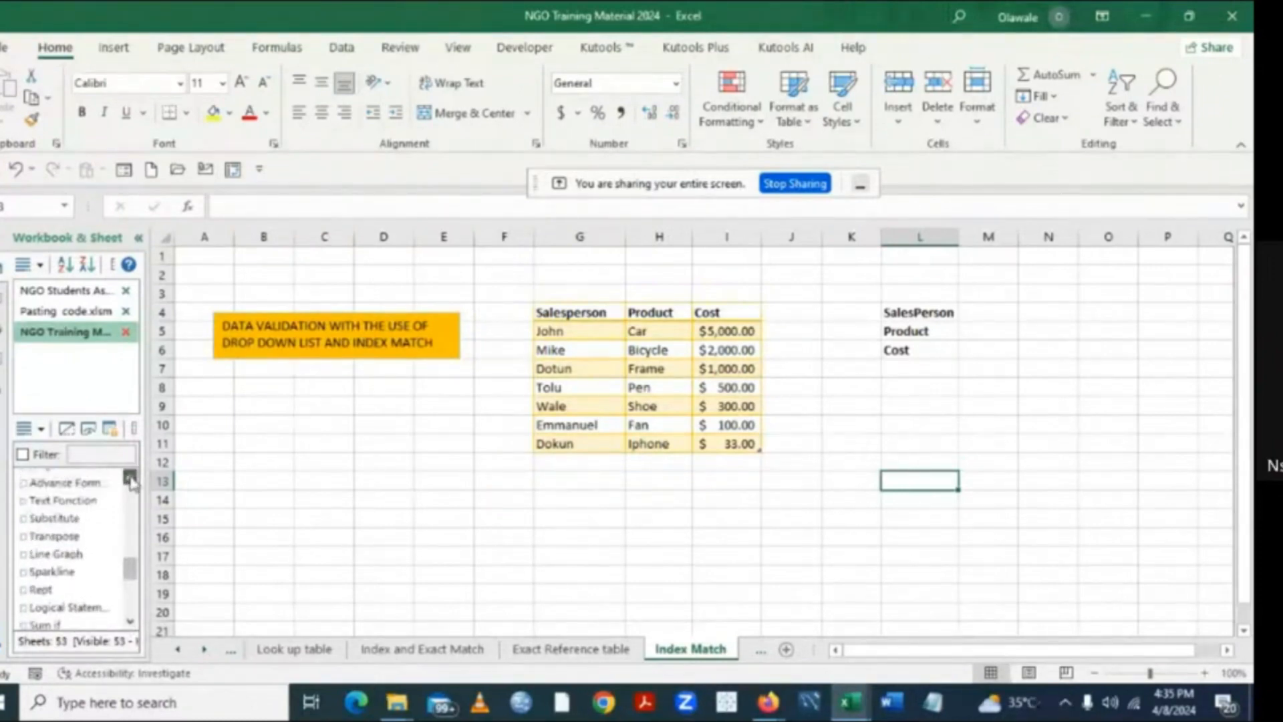
click(131, 477)
scroll(93, 549, up, 1)
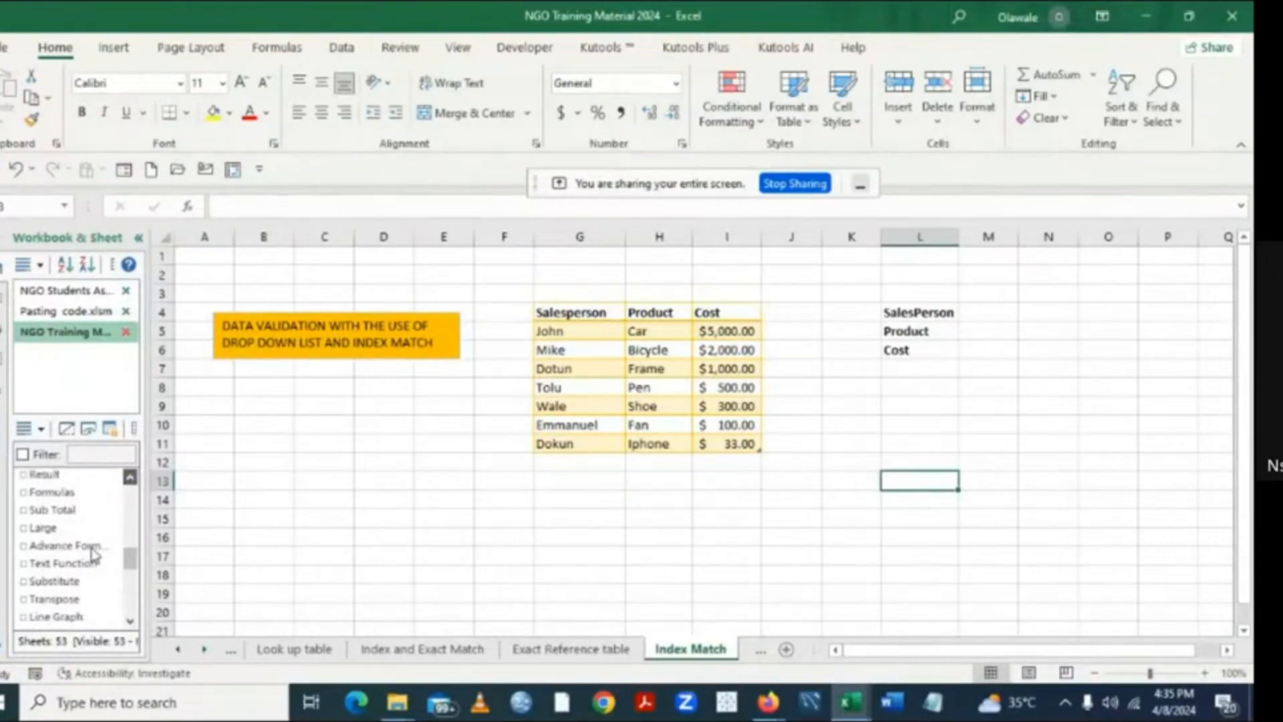
scroll(93, 552, up, 1)
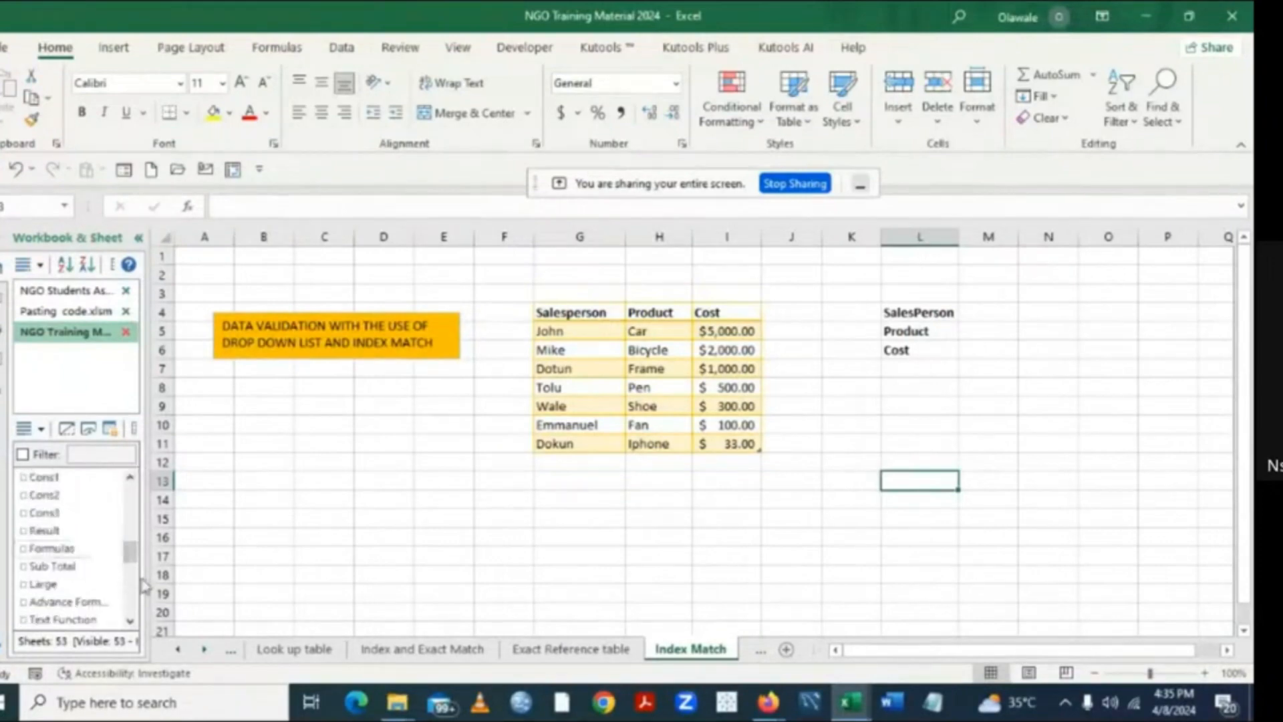
- Open the Logical Statement sheet in the training workbook
click(131, 623)
click(131, 624)
click(131, 623)
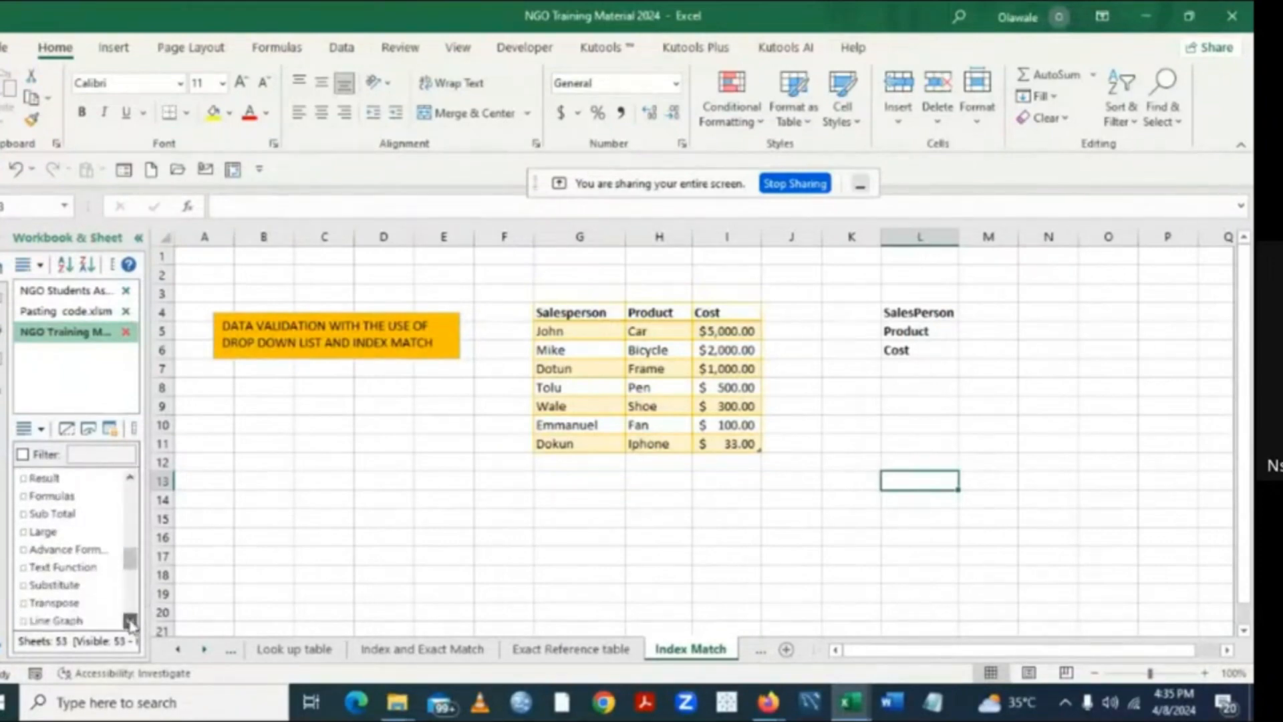
click(131, 624)
click(131, 624)
click(131, 625)
click(131, 625)
click(131, 624)
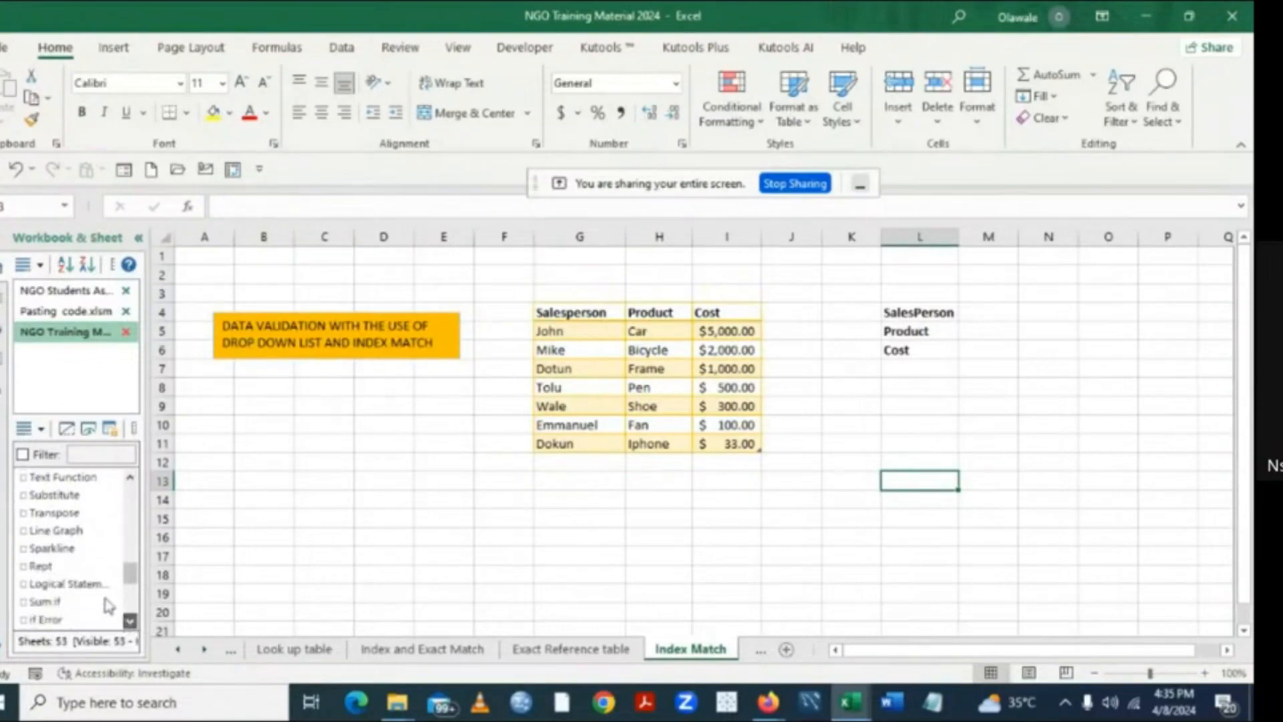
scroll(93, 578, down, 1)
scroll(92, 579, down, 3)
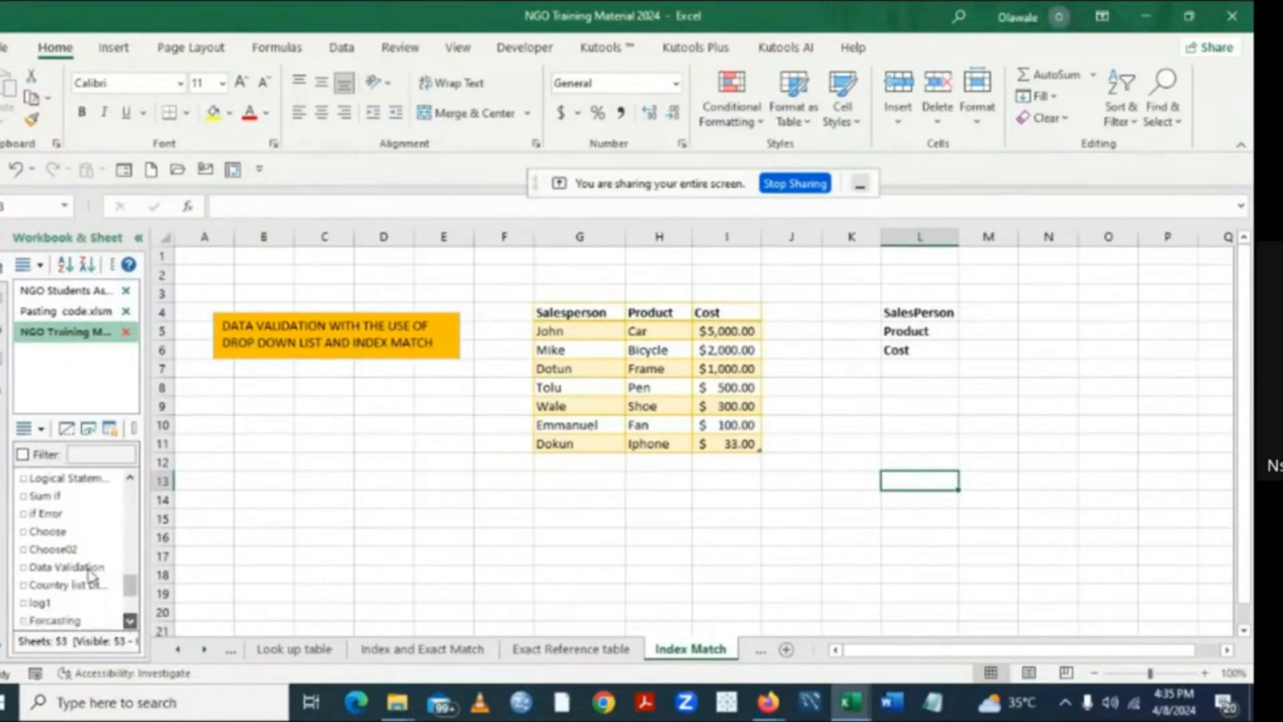
click(97, 475)
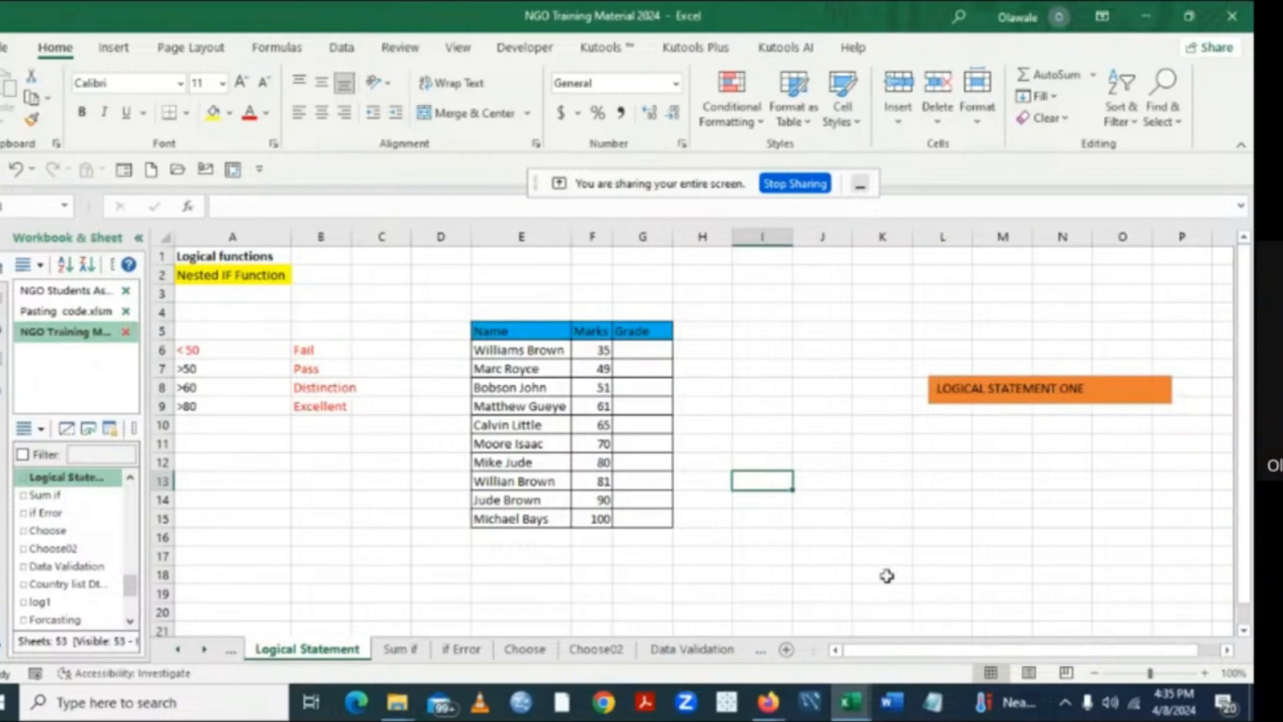
- Add a new worksheet after the Logical Statement sheet and enter 1 in cell A1
click(788, 652)
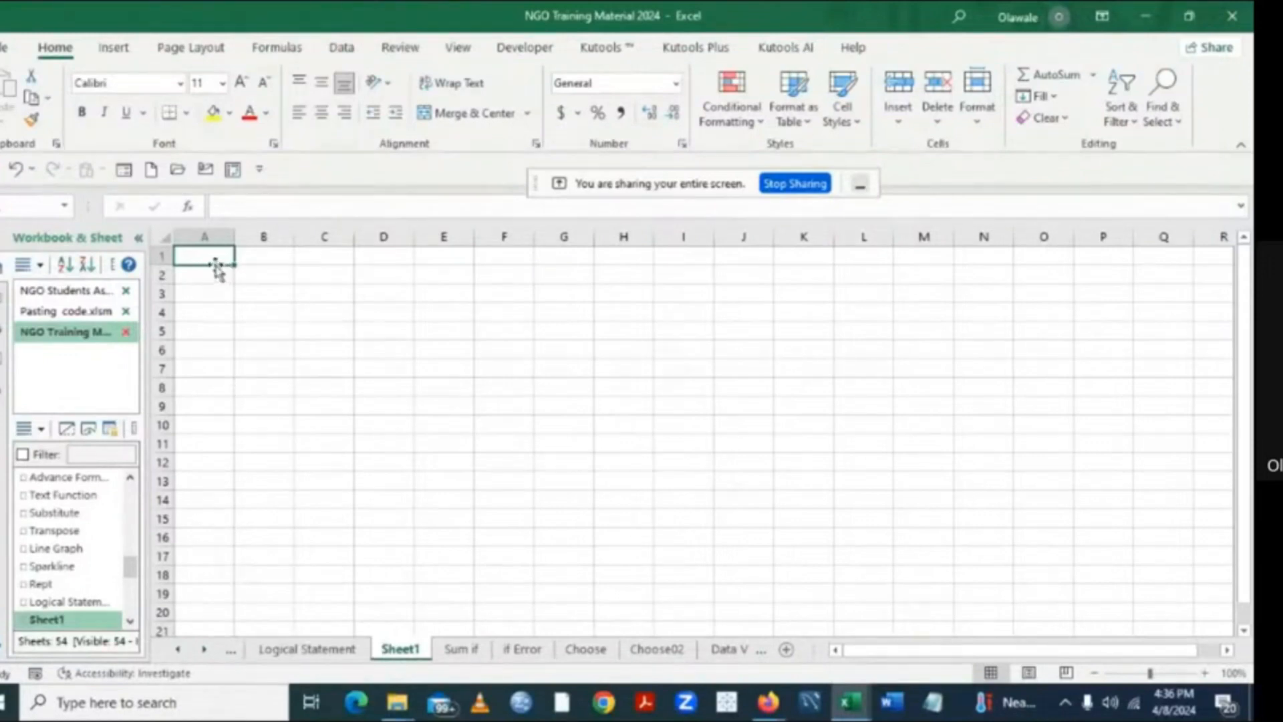
text(1)
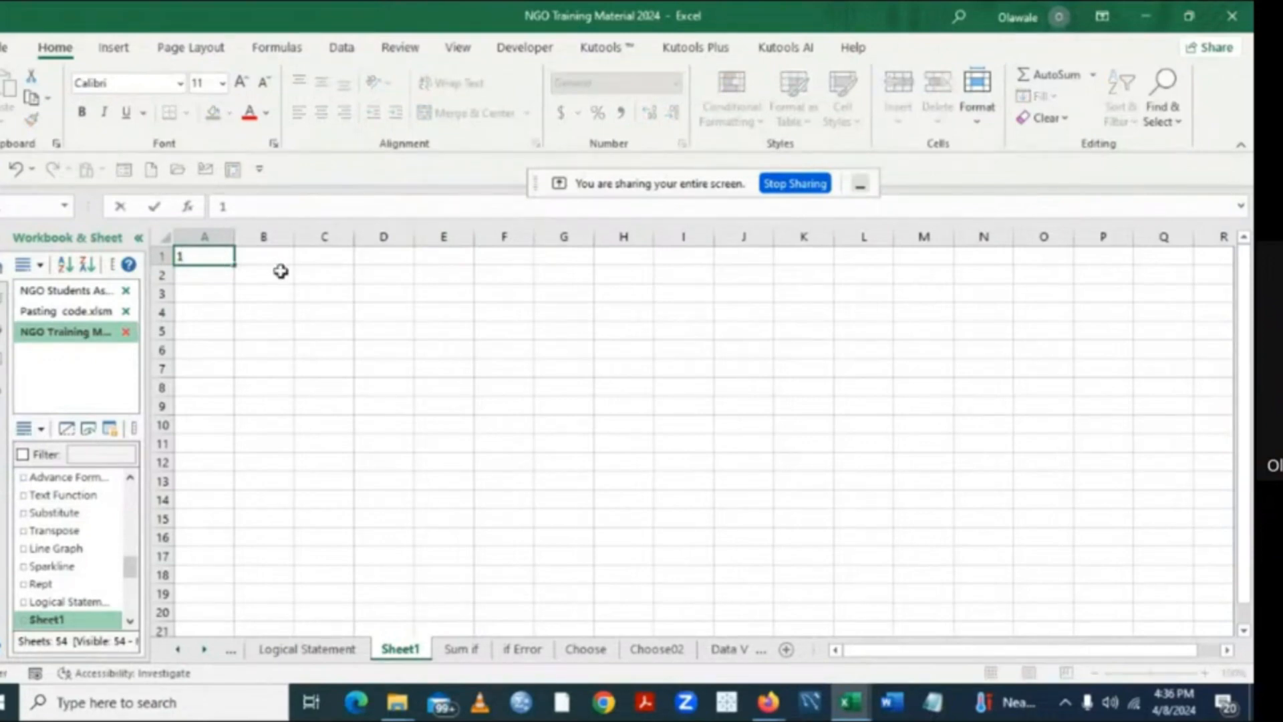
key(ctrl+Return)
click(285, 304)
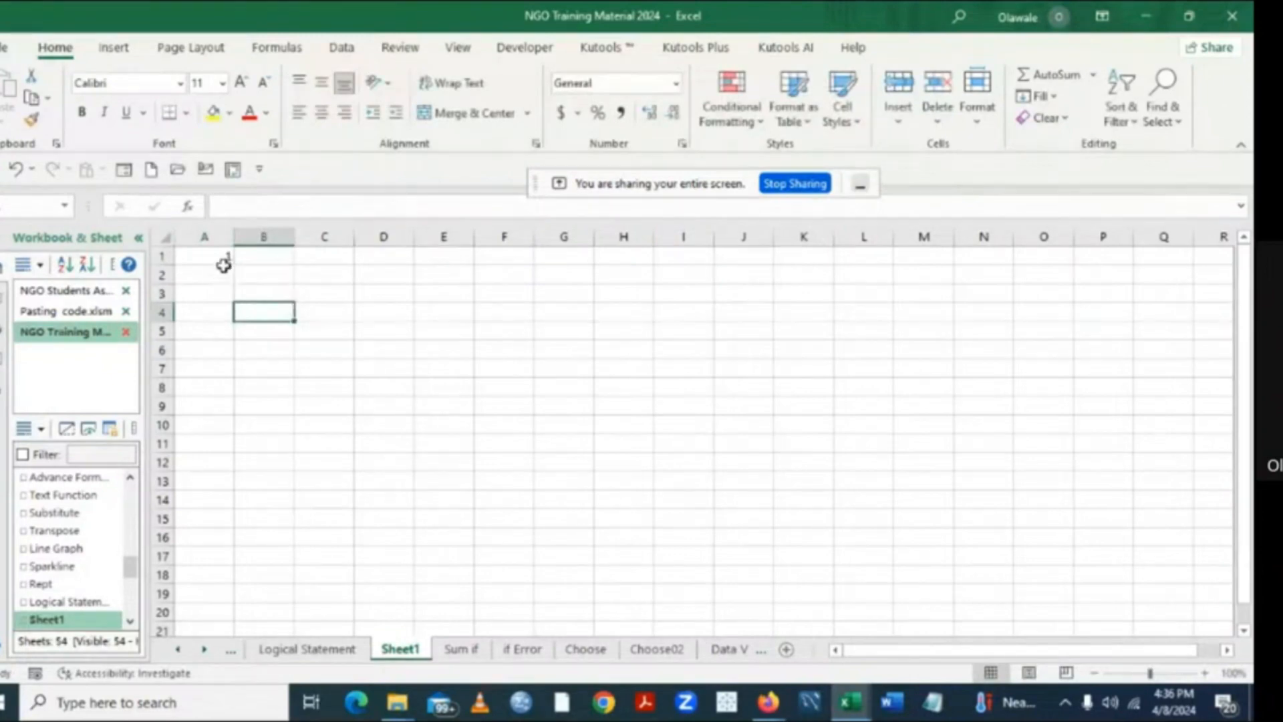
- Fill cell A1 down to A20 as a series numbered 1 to 20
click(223, 255)
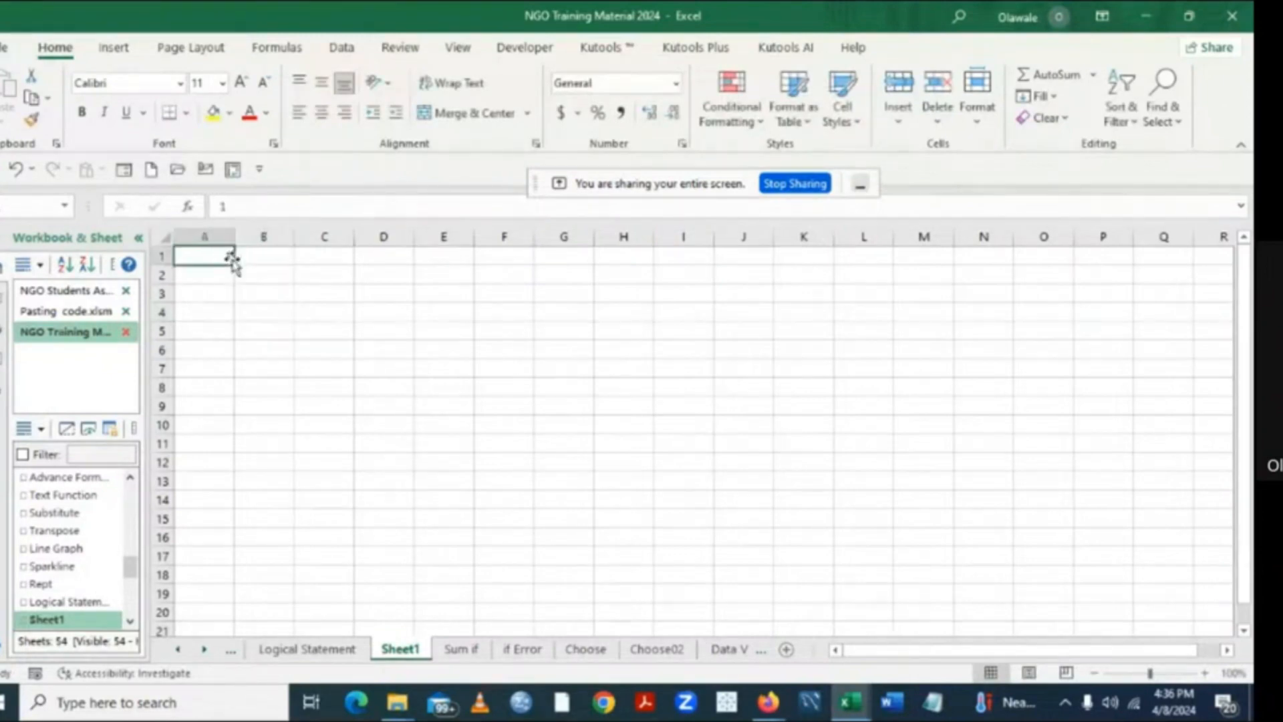
drag(234, 265, 226, 621)
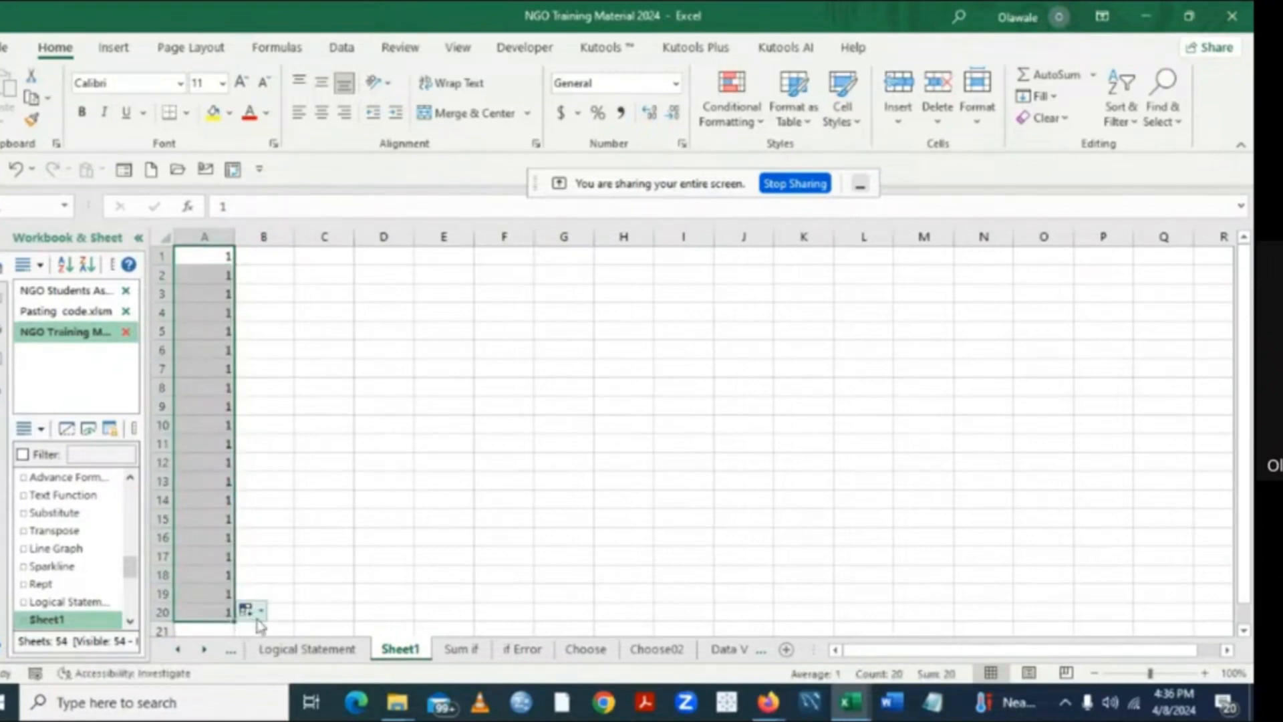
click(260, 610)
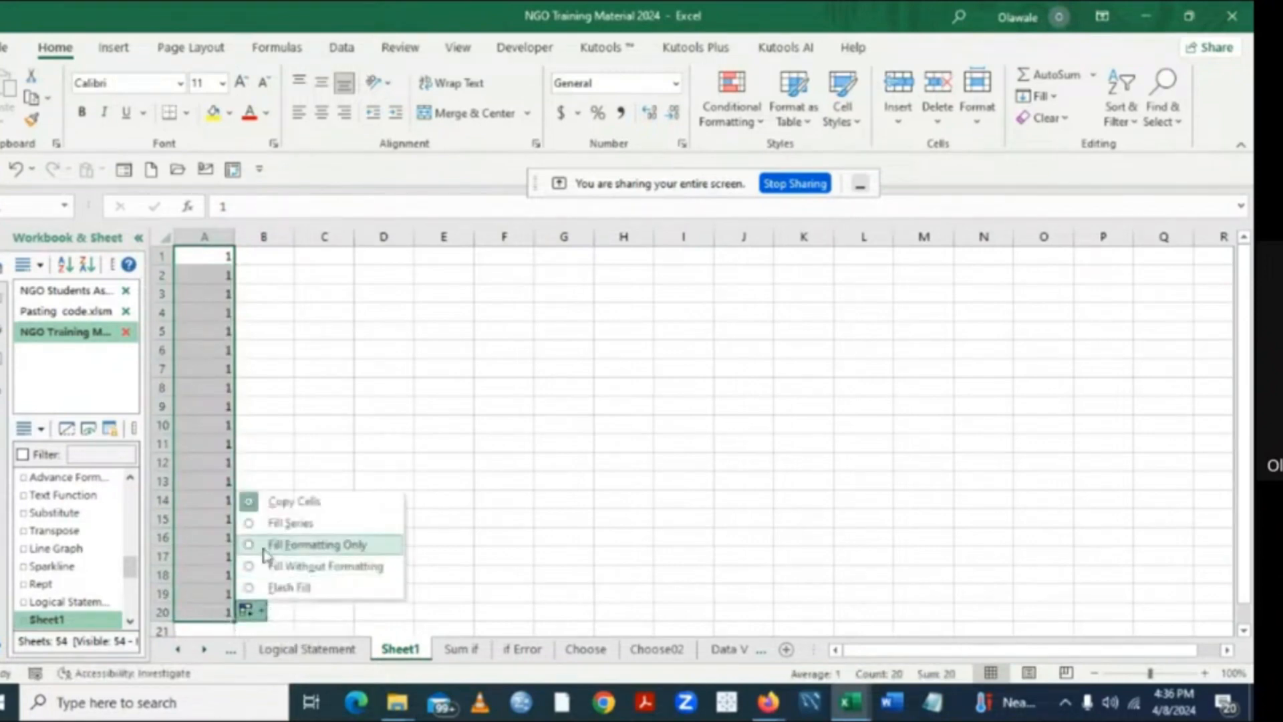
click(250, 529)
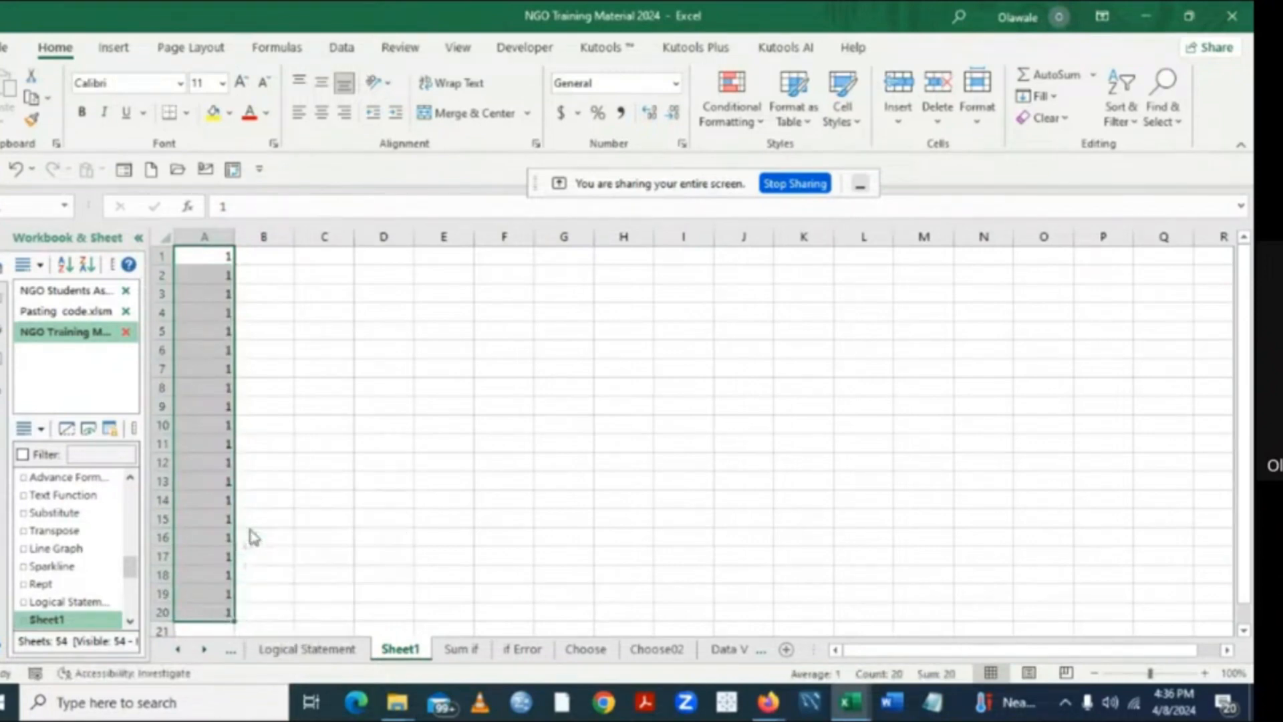
click(445, 457)
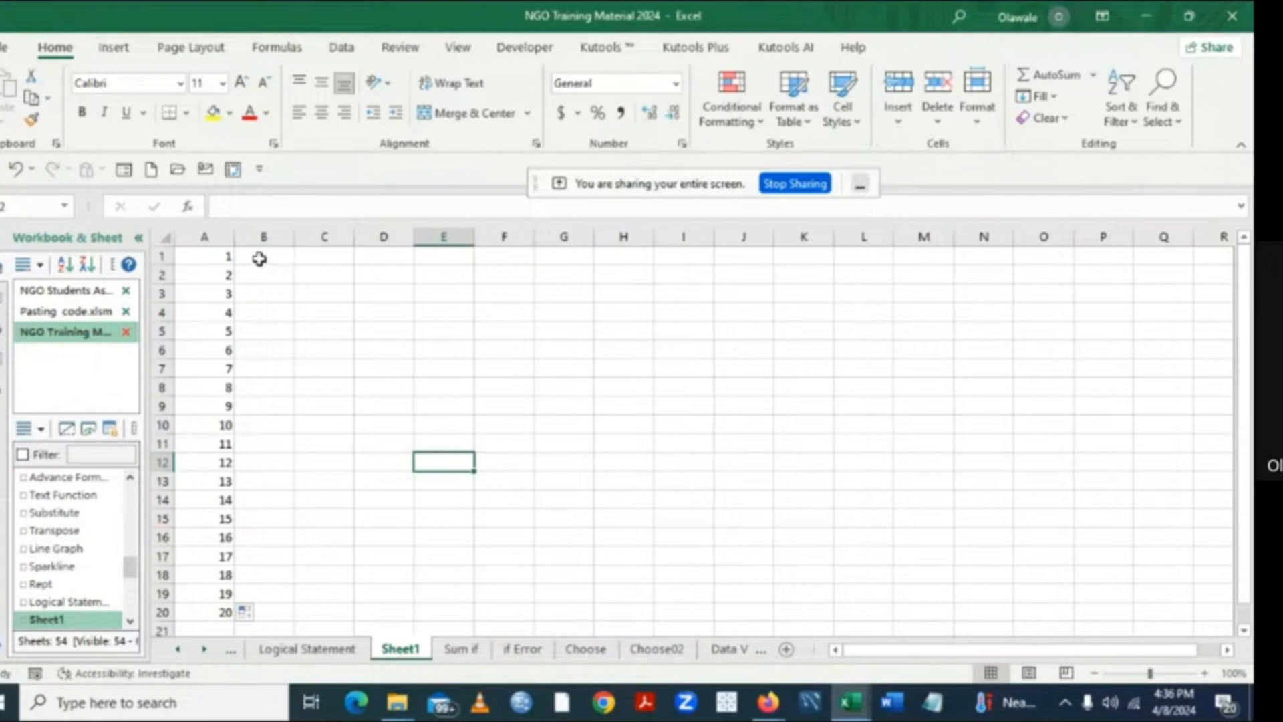
- Enter a person's first and last name in B1 without a space between them, and fit column B's width to it
click(259, 258)
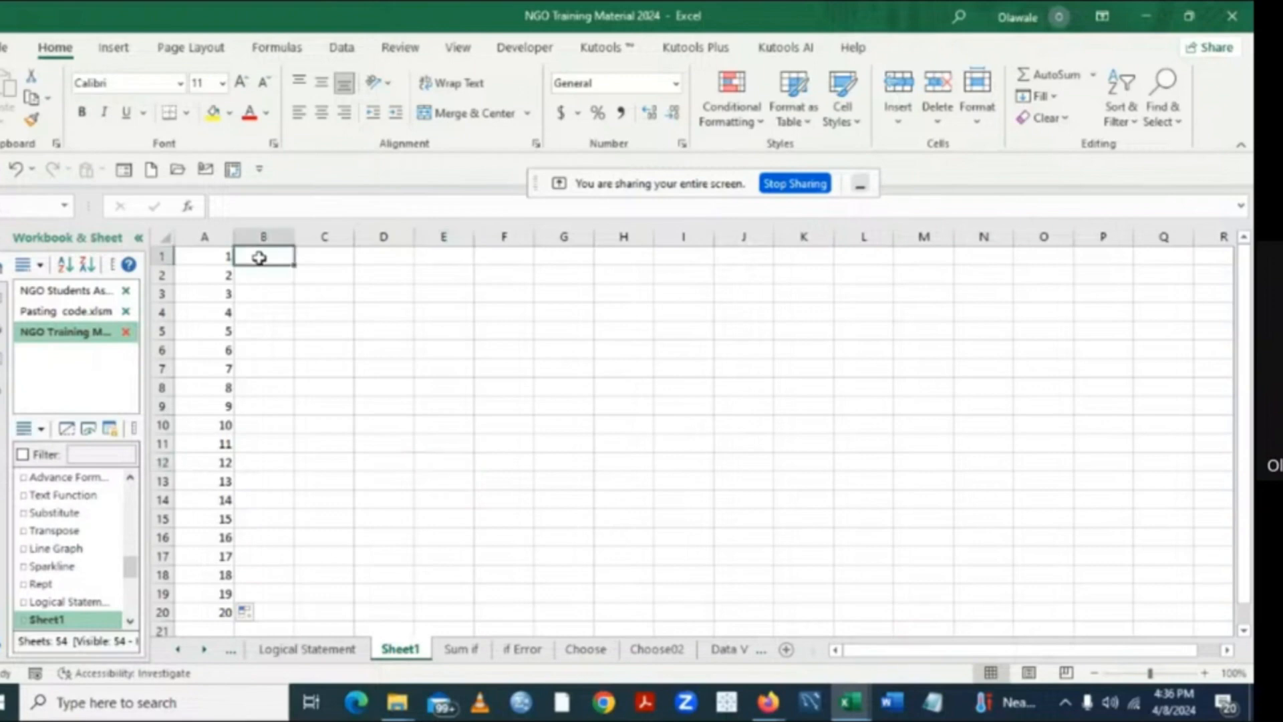
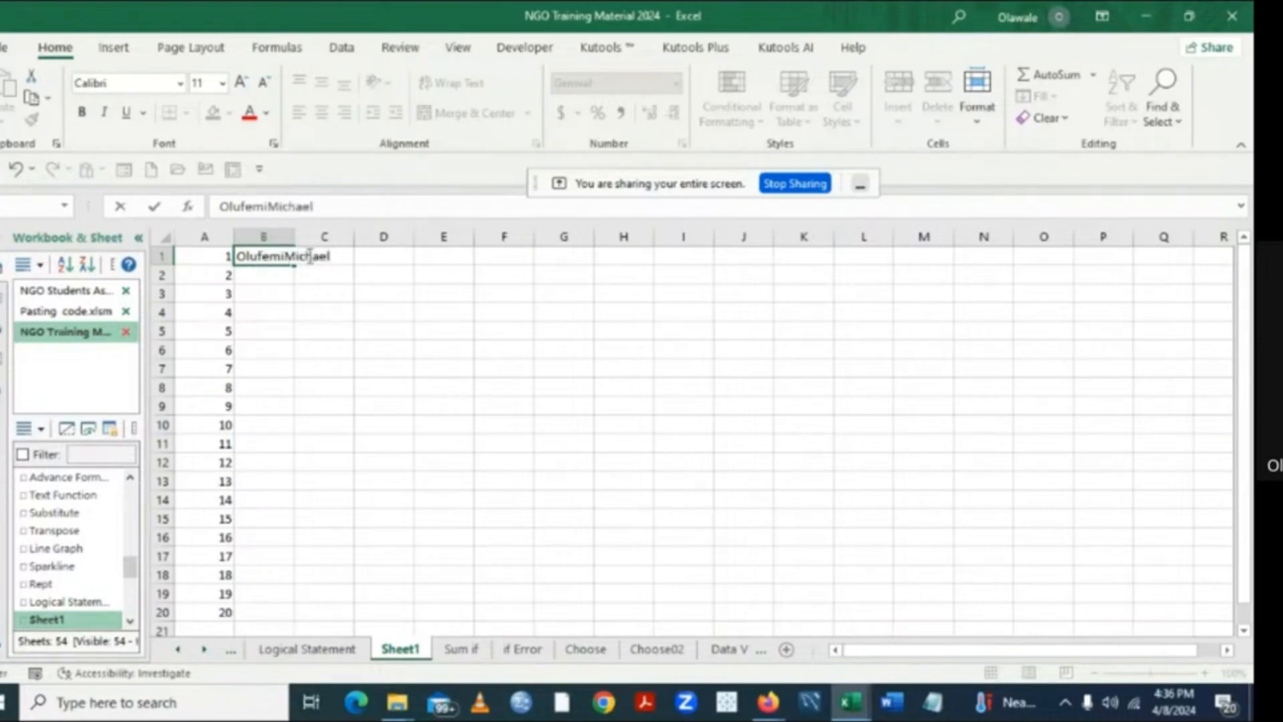
click(393, 311)
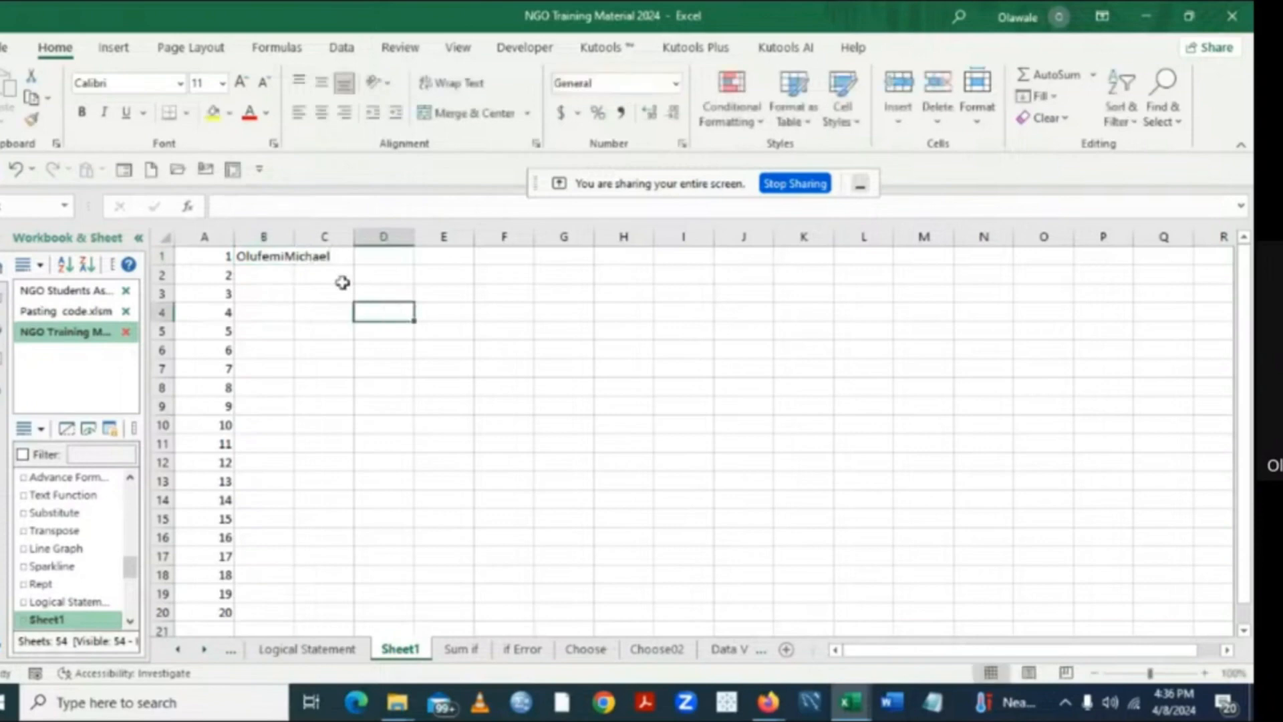
double_click(295, 239)
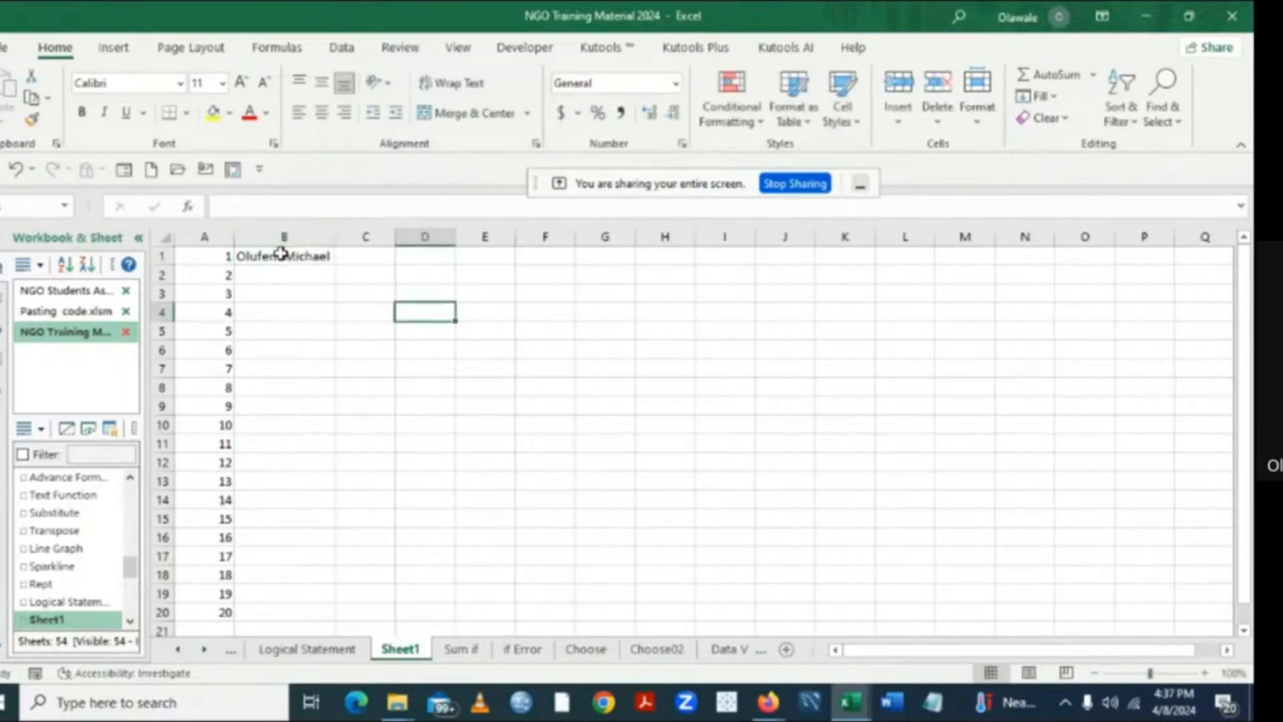
- Copy the joined name in B1 down alongside the numbers to B20
click(281, 254)
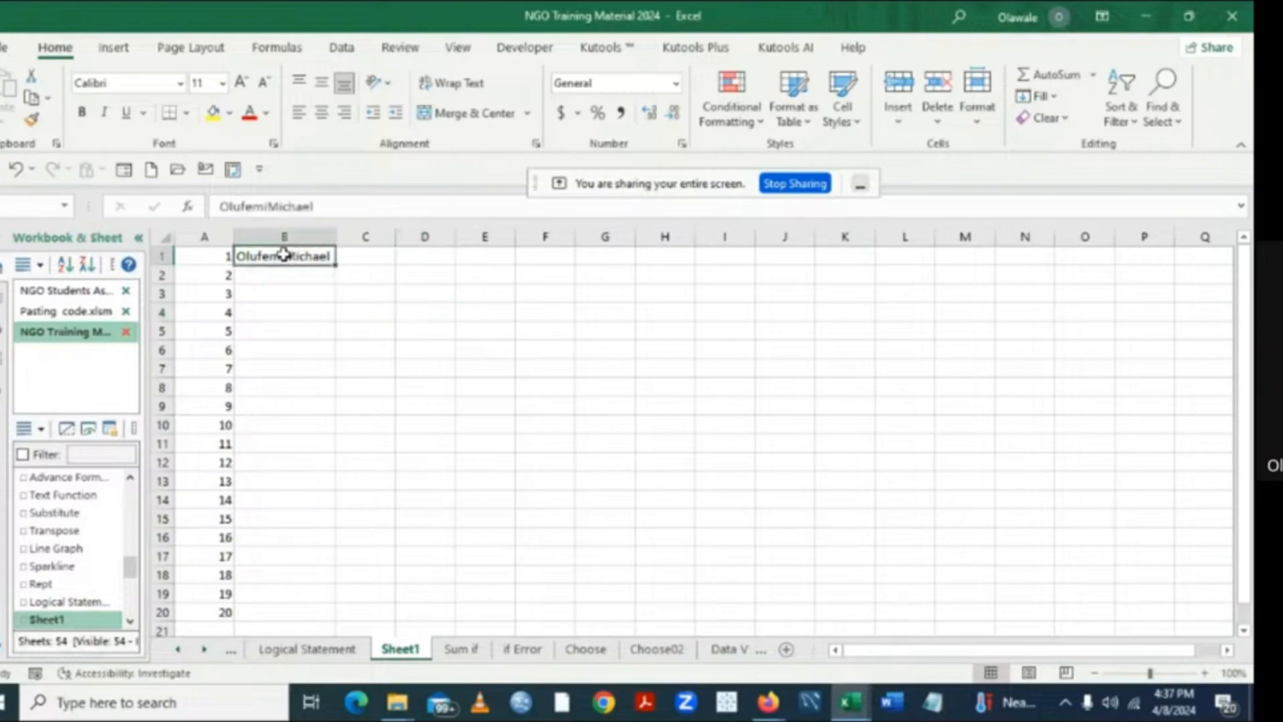
double_click(337, 266)
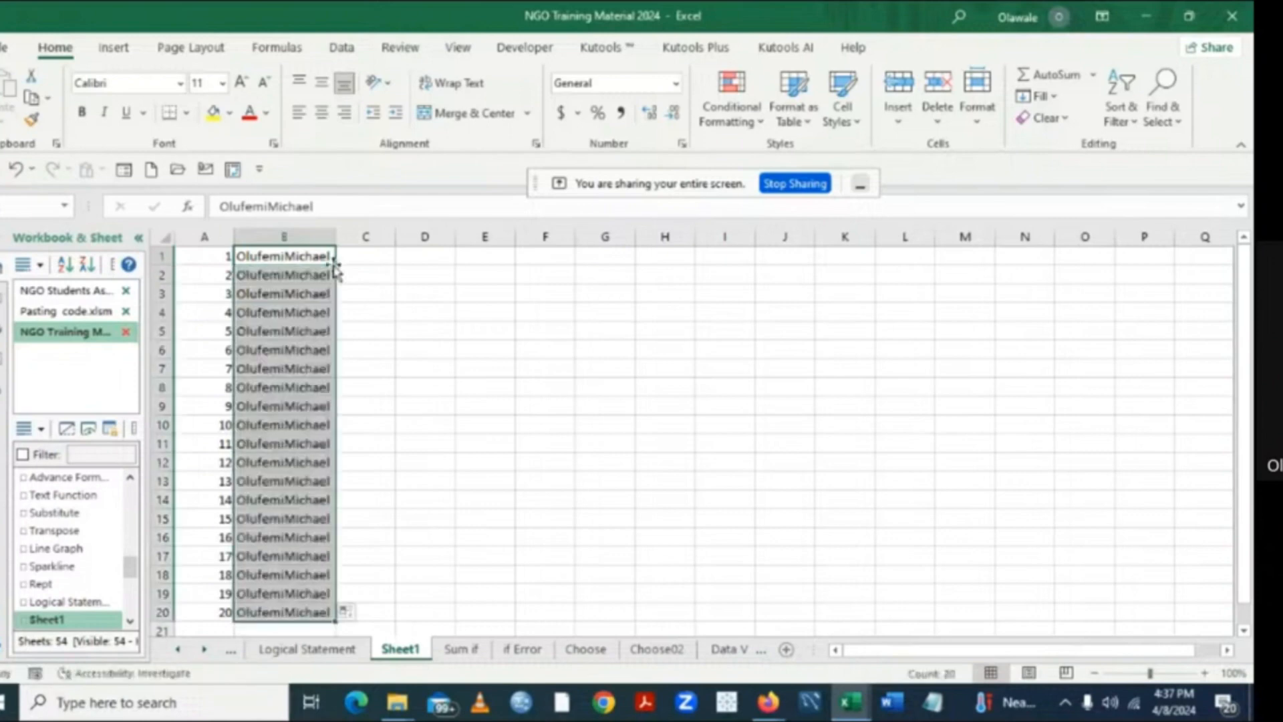
click(568, 290)
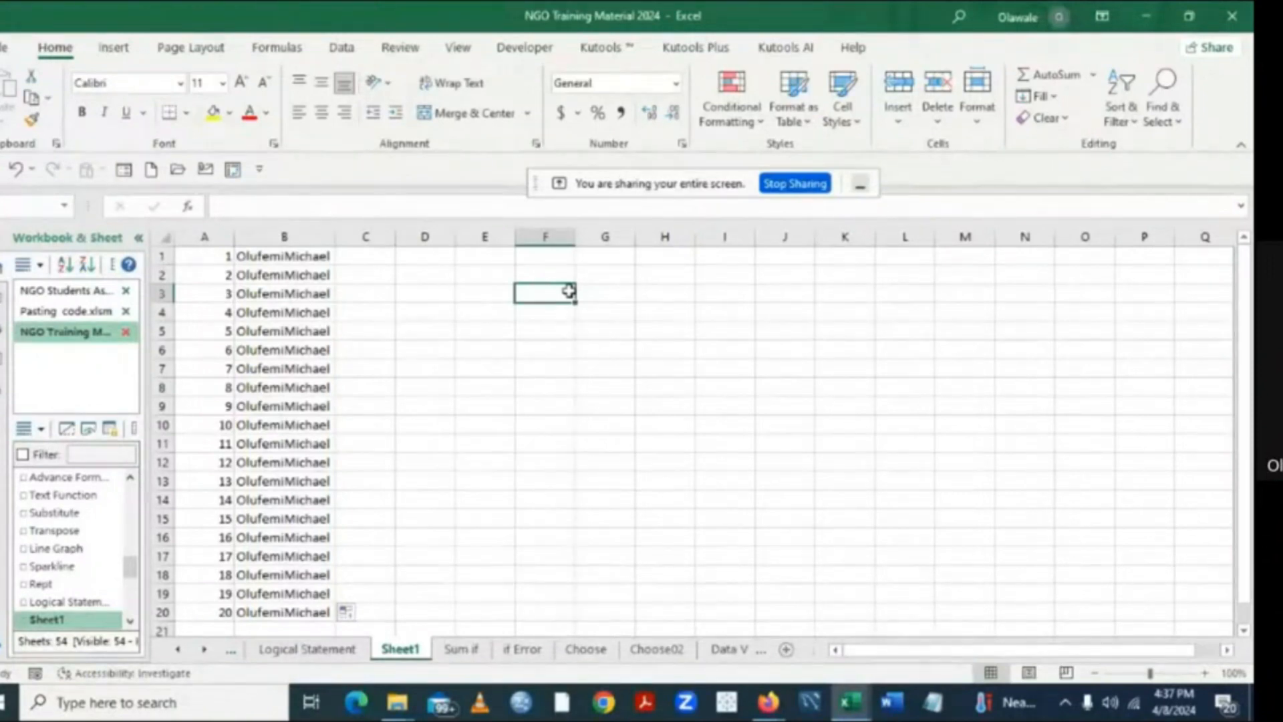
- Begin a formula in C1 that takes the first 7 characters of B1 and appends a space: =LEFT(B1,7)&" "
click(358, 256)
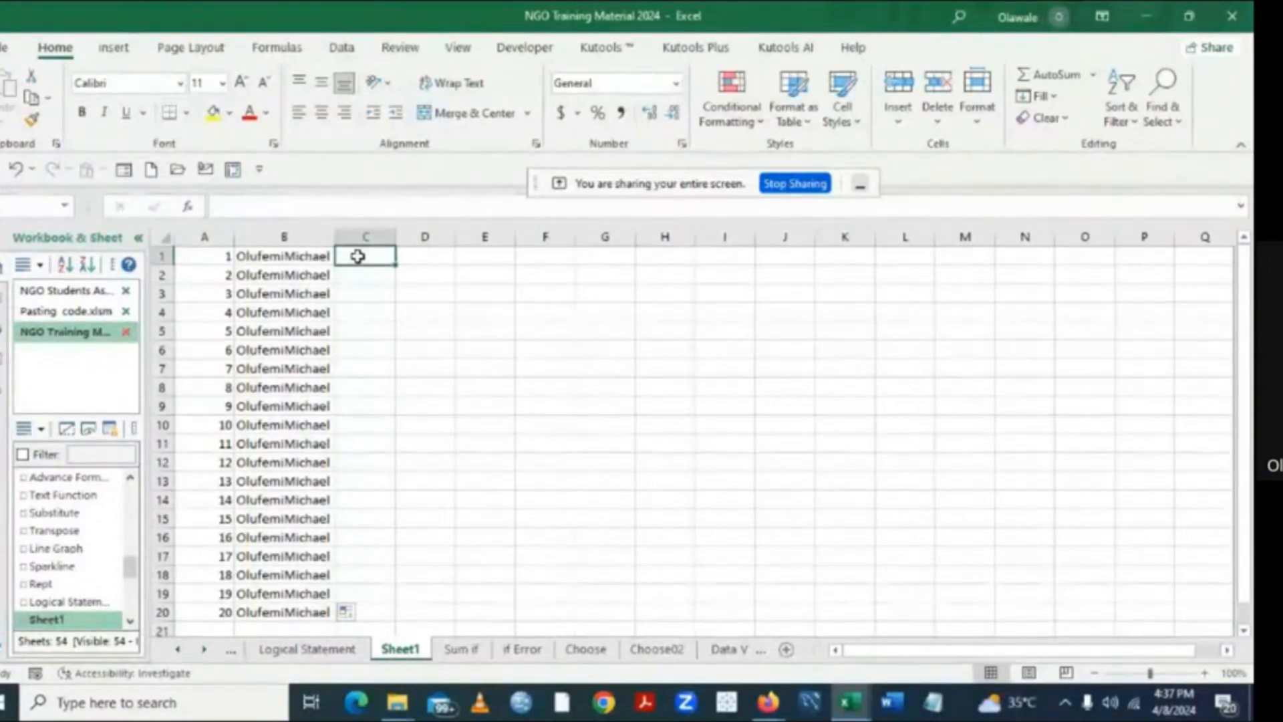
text(=)
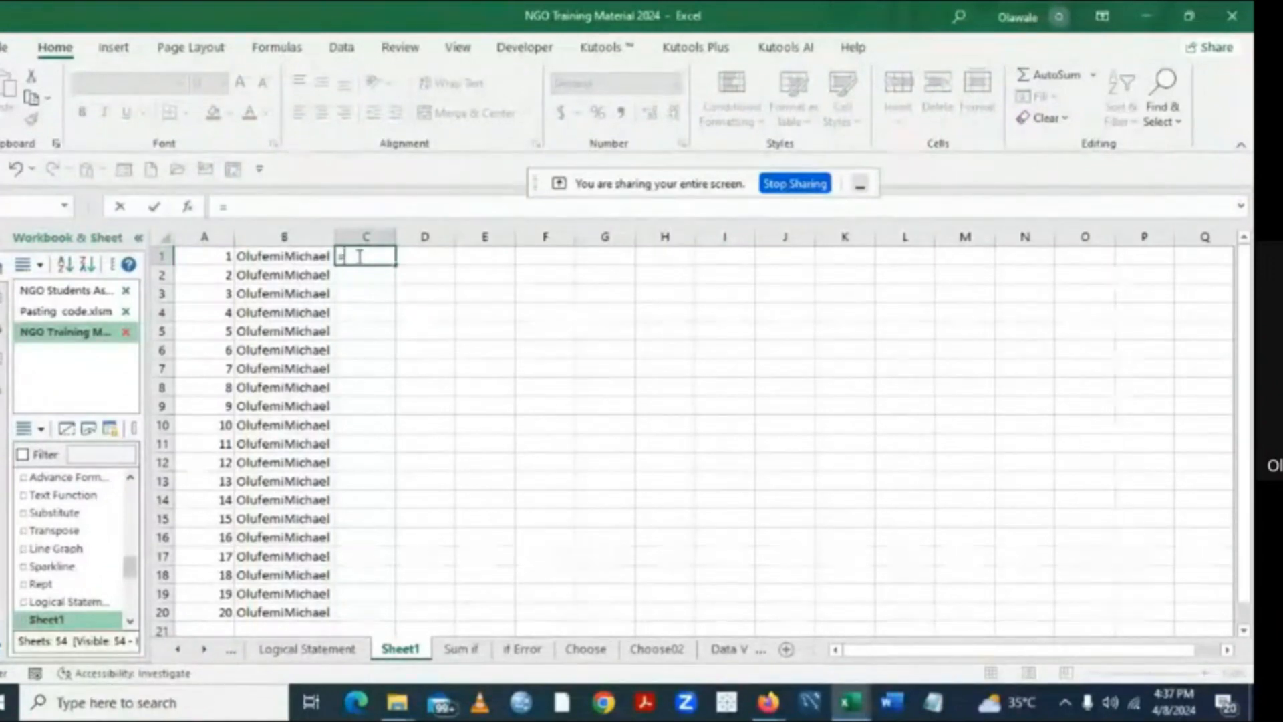
text(le)
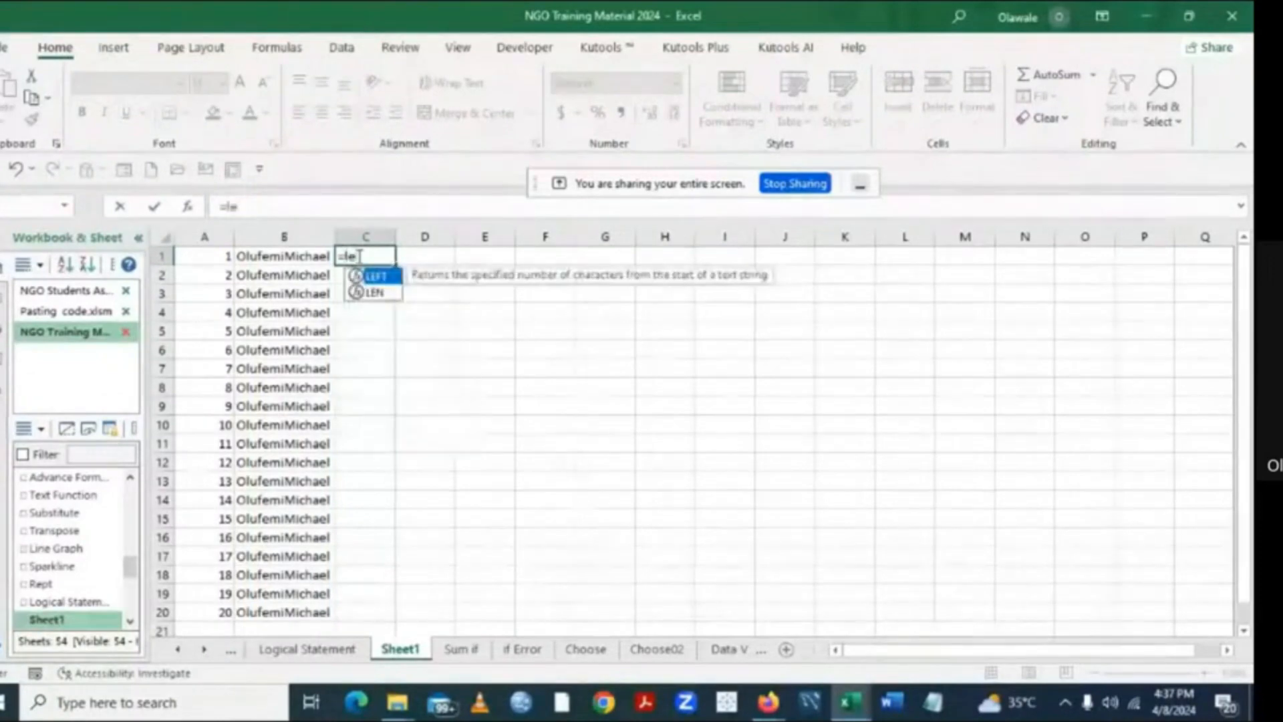
double_click(390, 277)
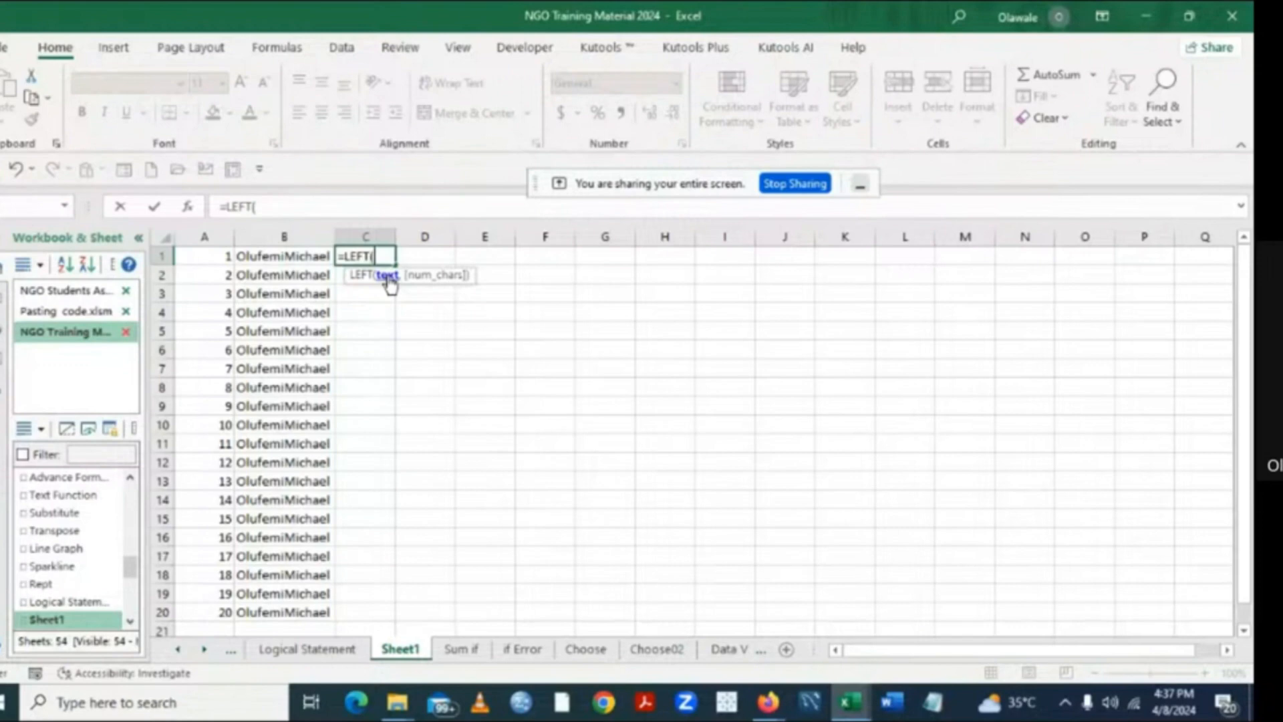
click(278, 256)
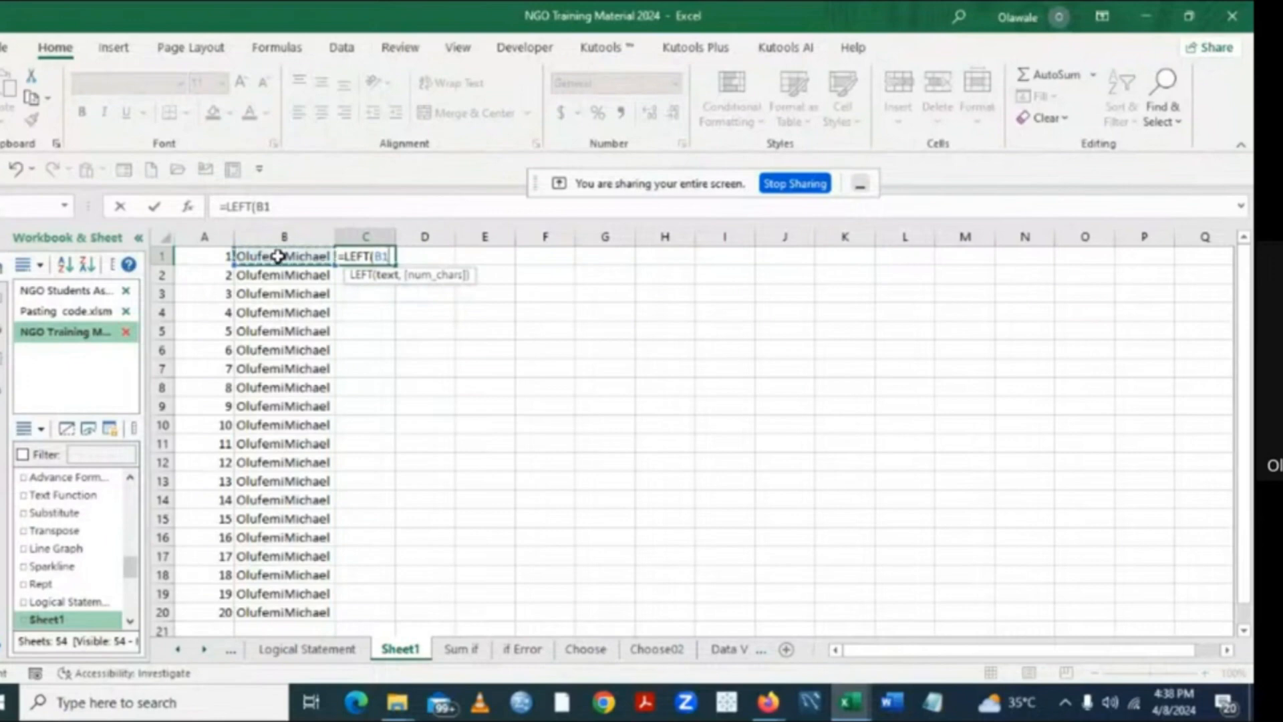
text(,)
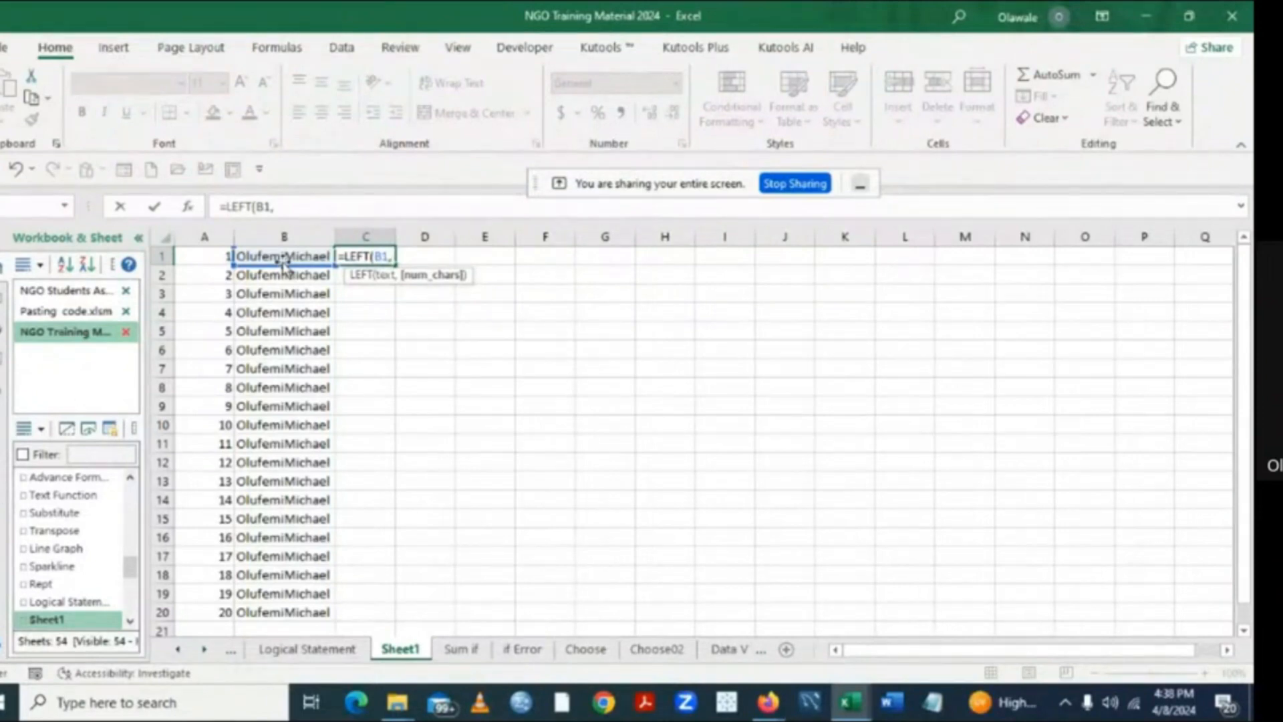
text(7)
text())
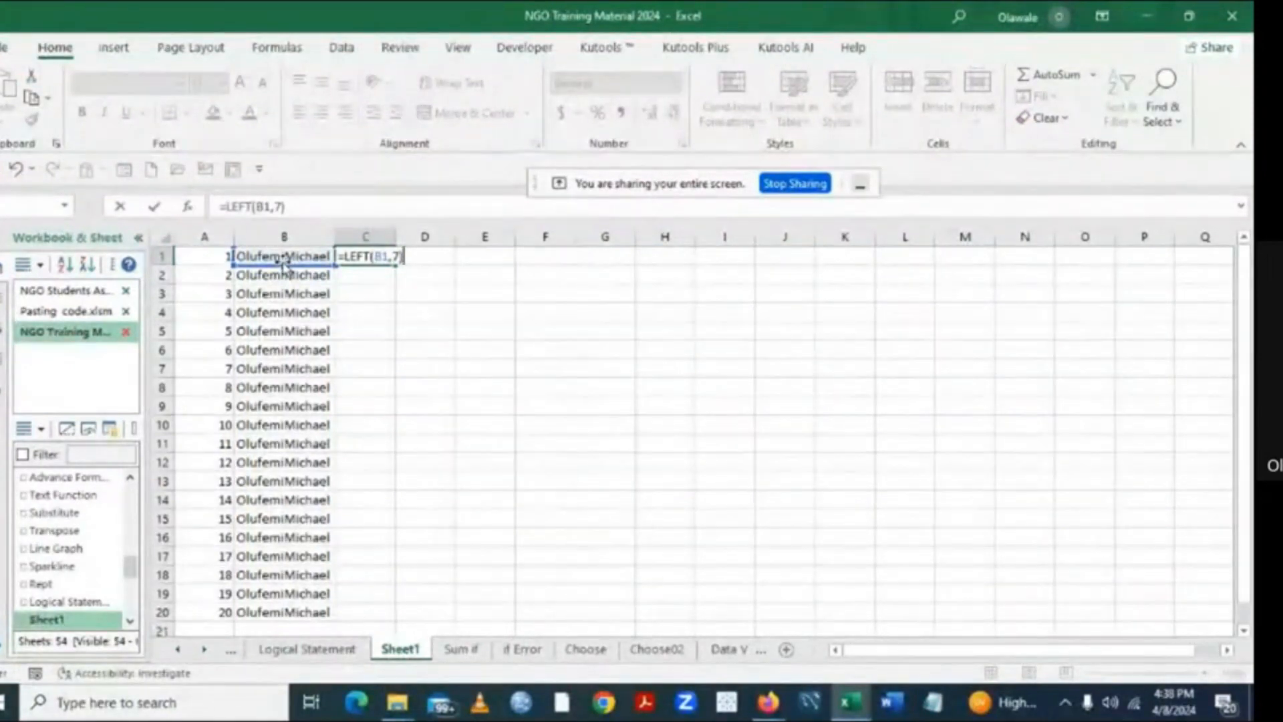
text(&")
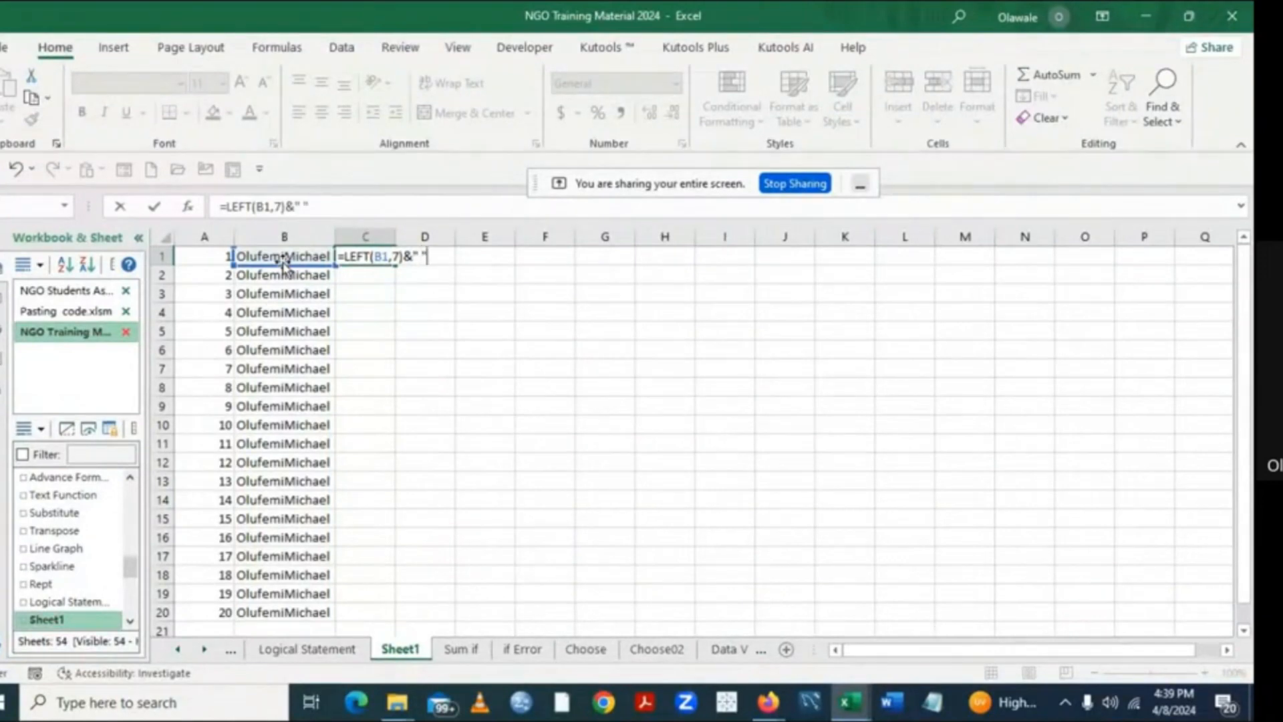
text(&)
- Complete the C1 formula by joining the last 7 characters of B1 with &RIGHT(B1,7)
text(r)
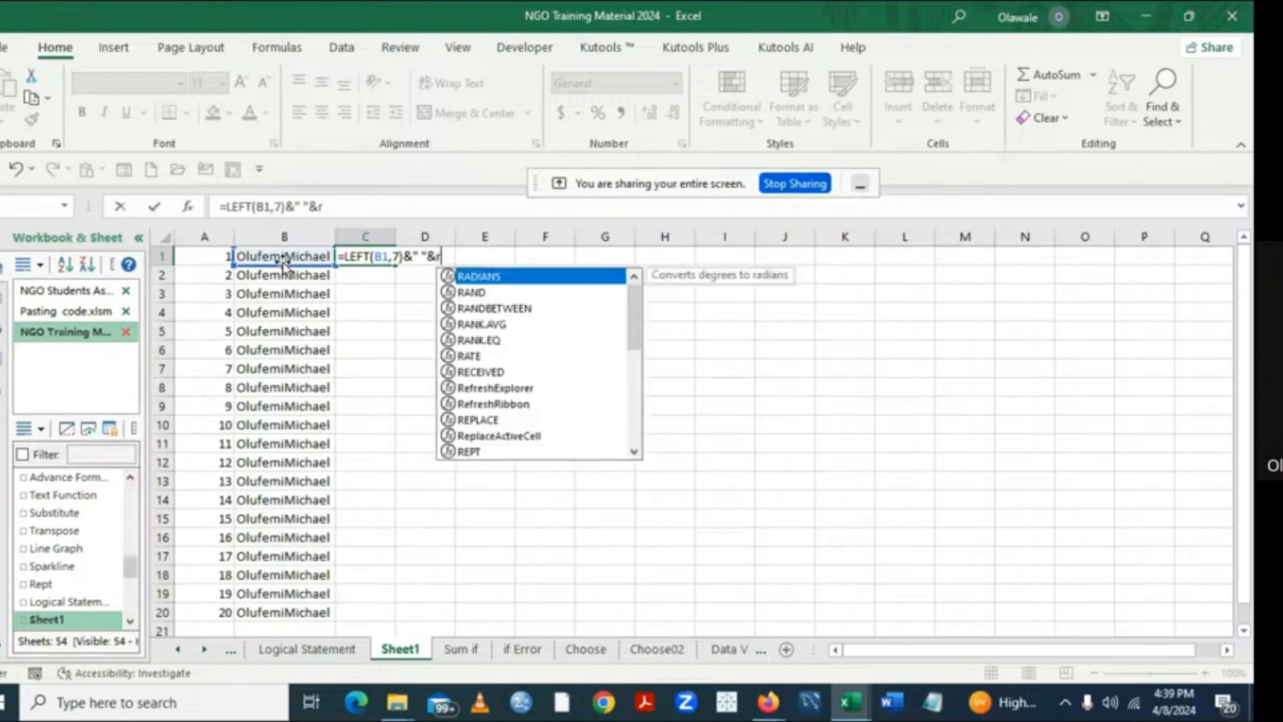
key(BackSpace)
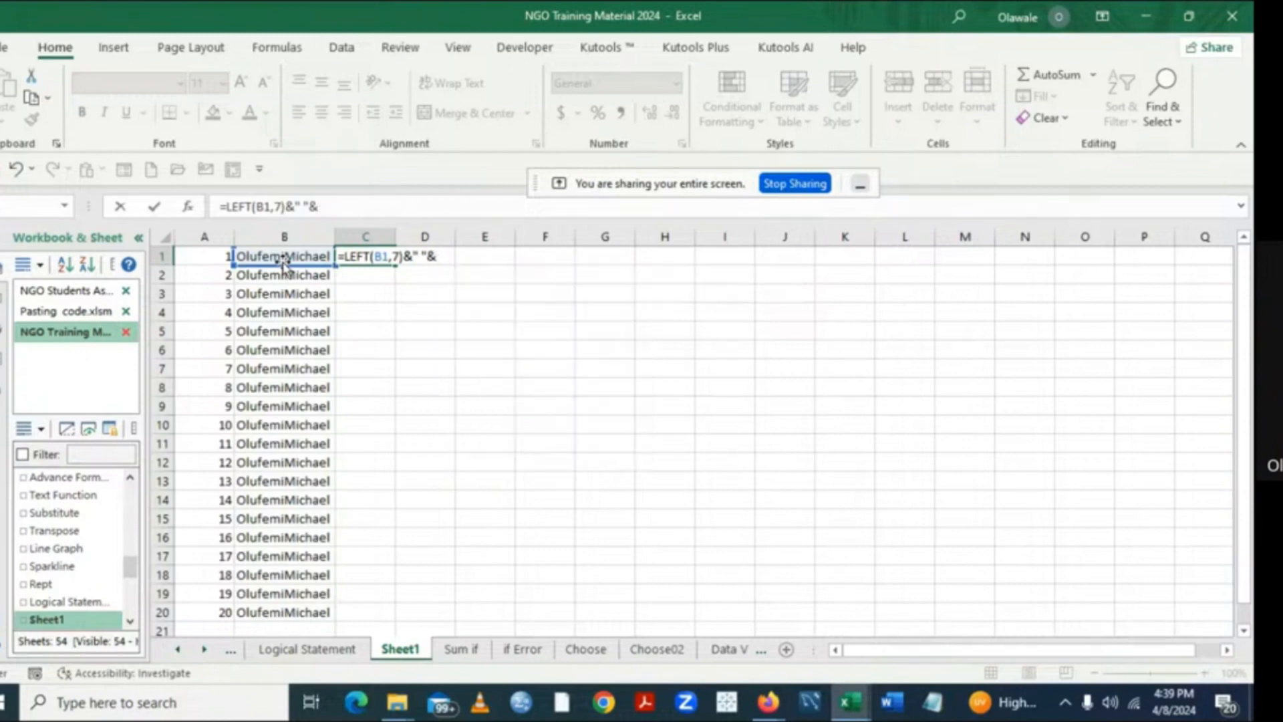
text(ri)
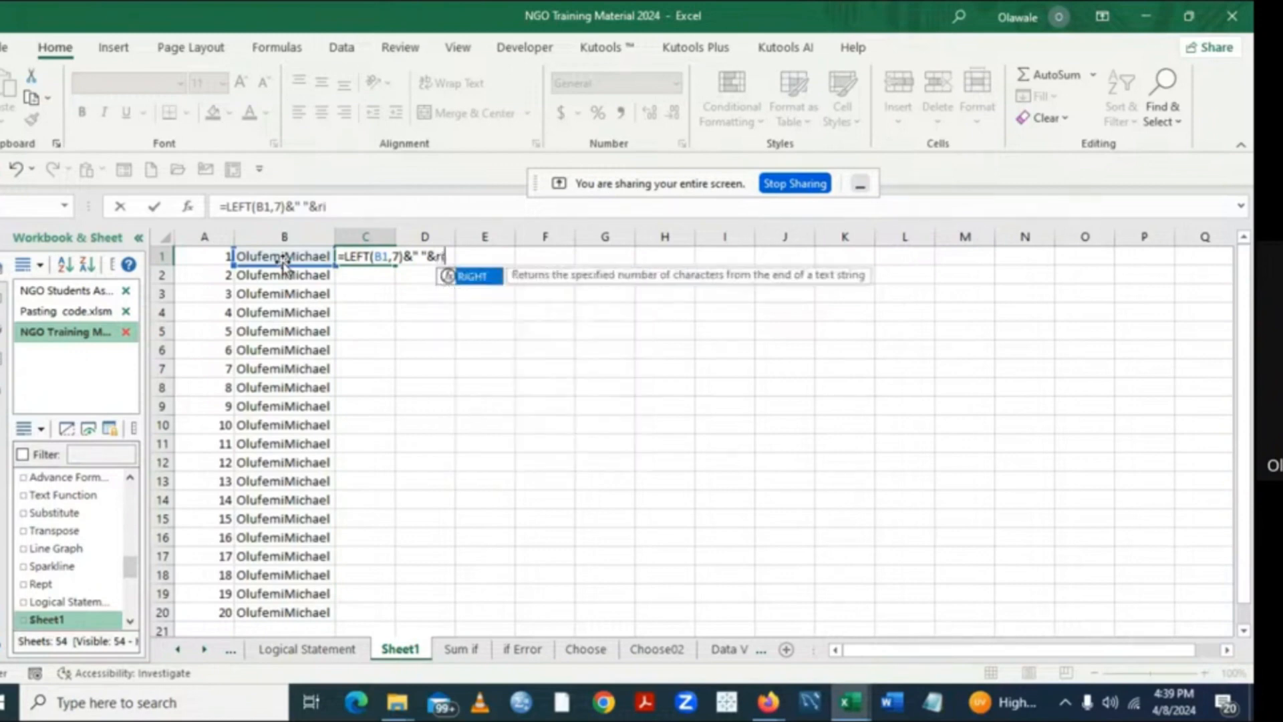
double_click(478, 286)
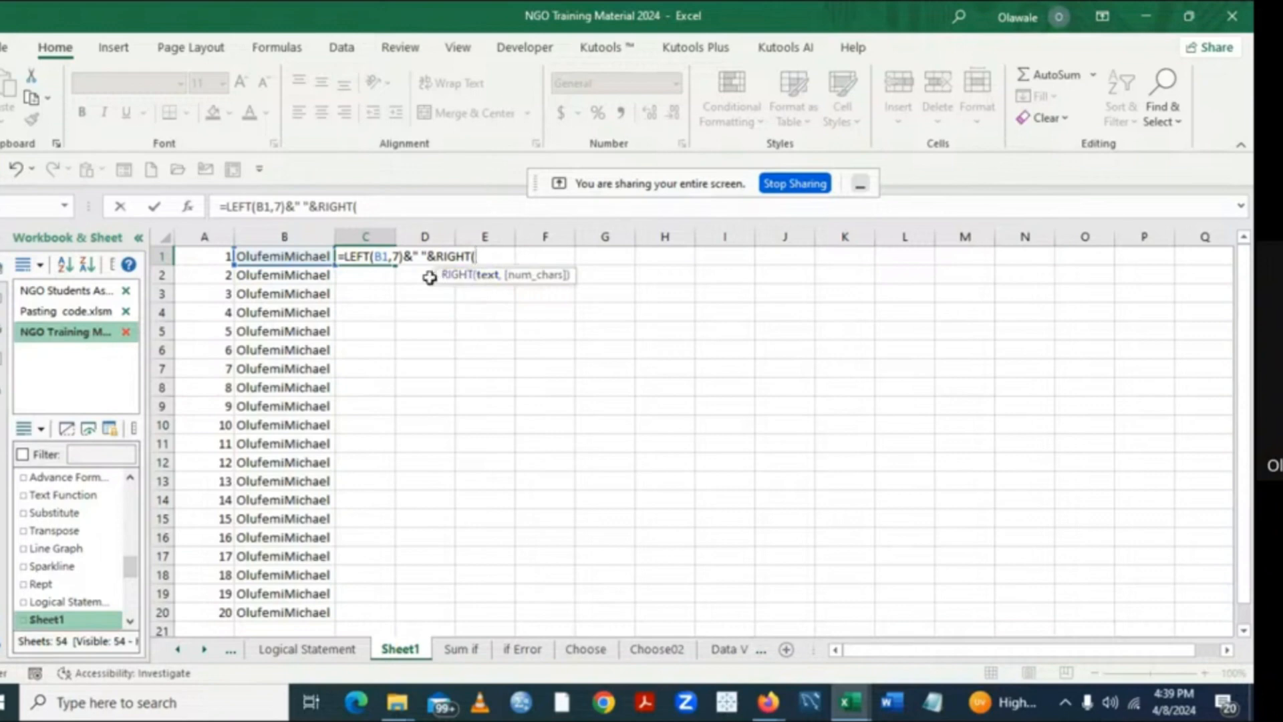
click(301, 256)
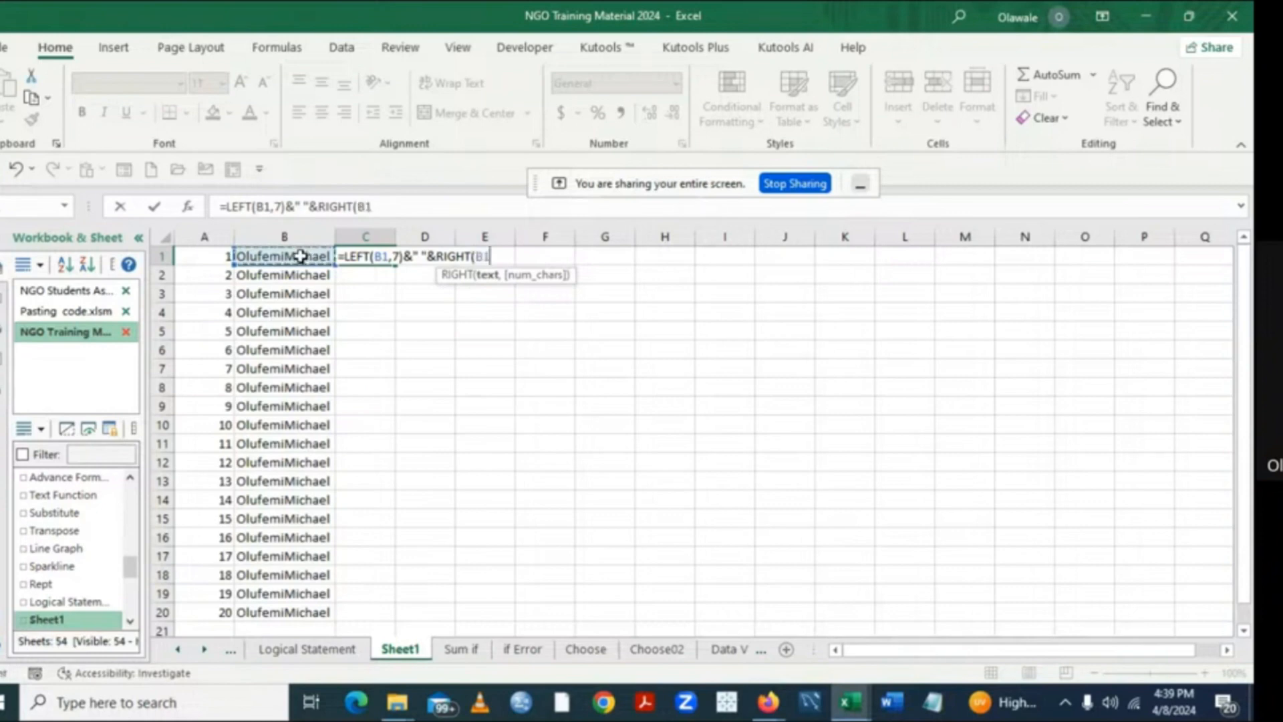
text(,)
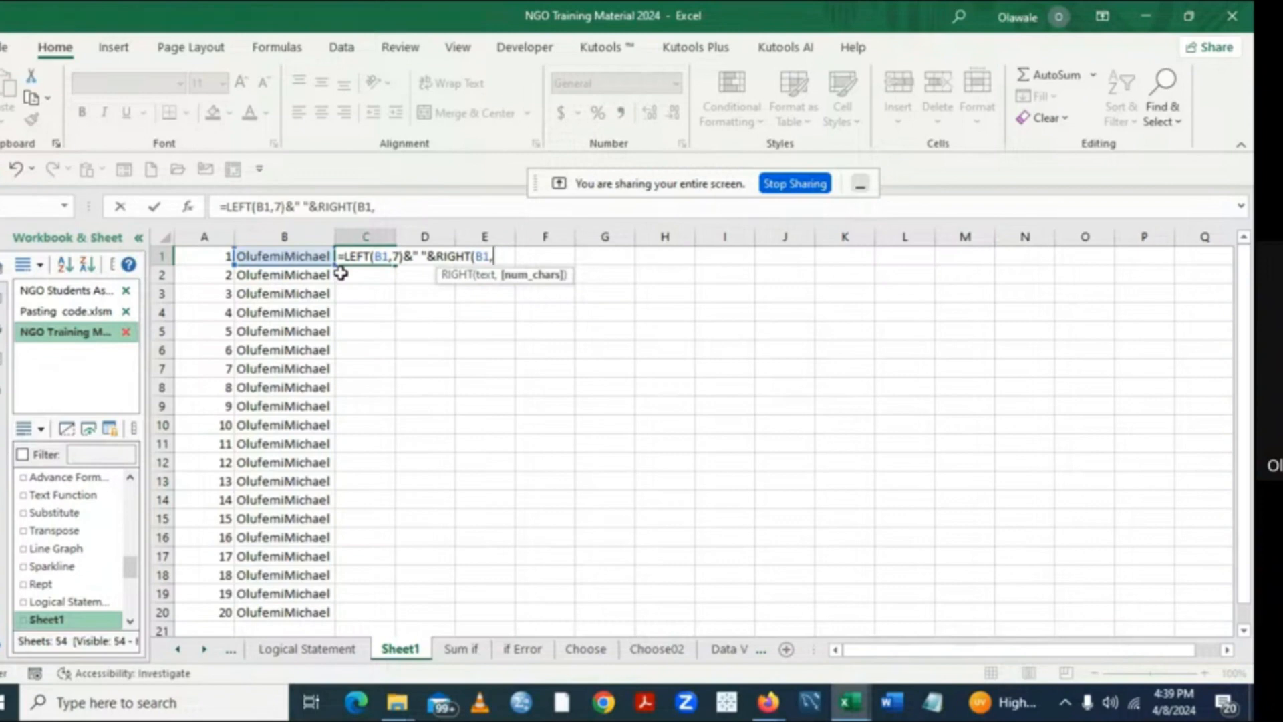
text(7))
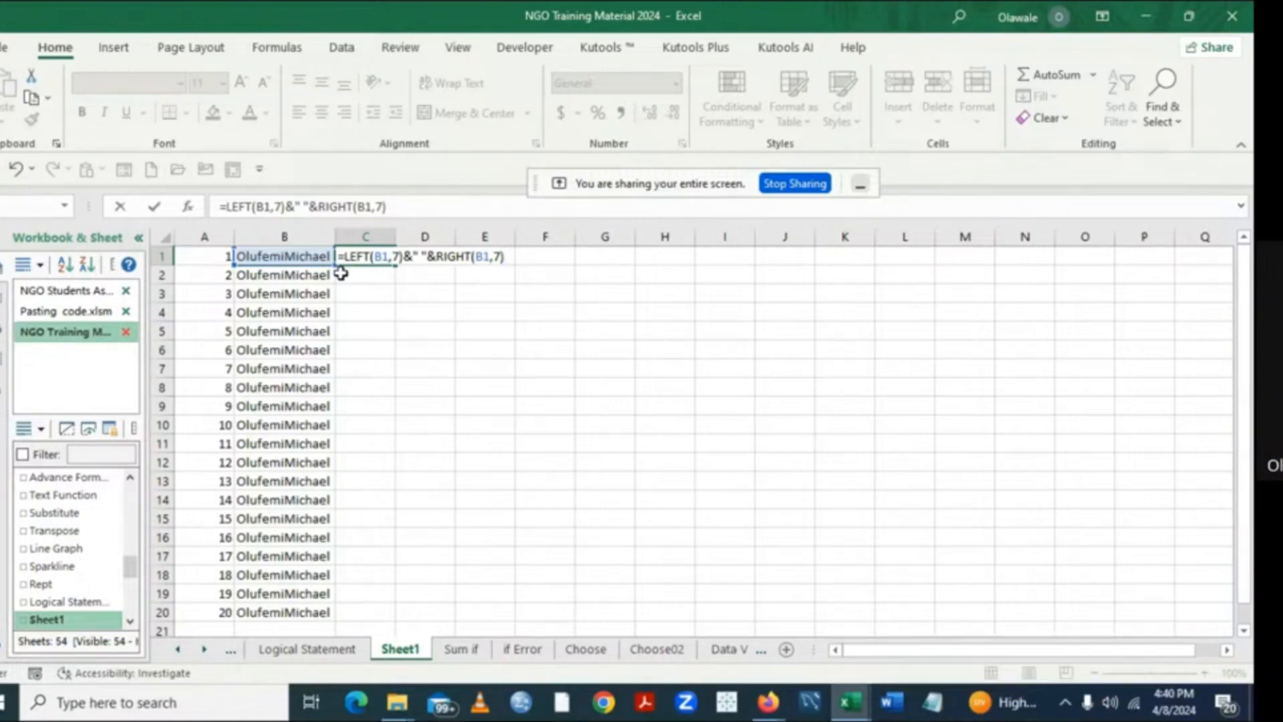
key(Return)
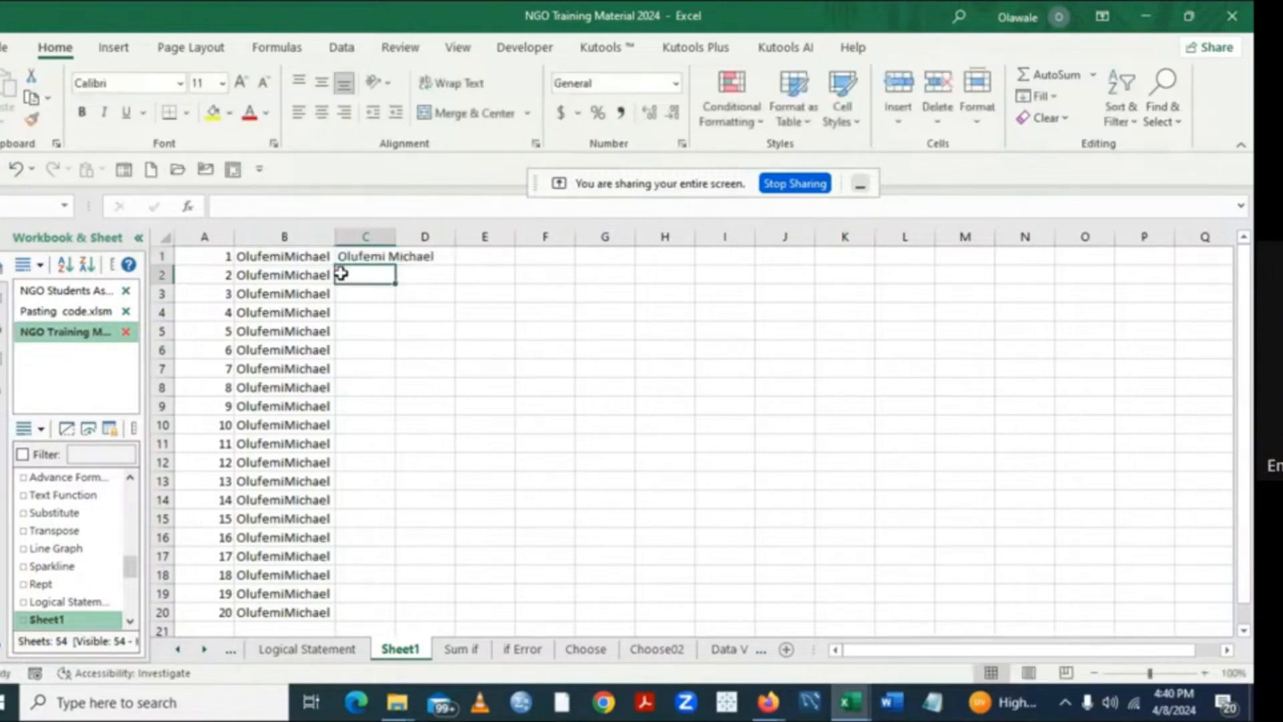
- Fit column C's width to the separated name and copy the C1 formula down to C20
double_click(395, 238)
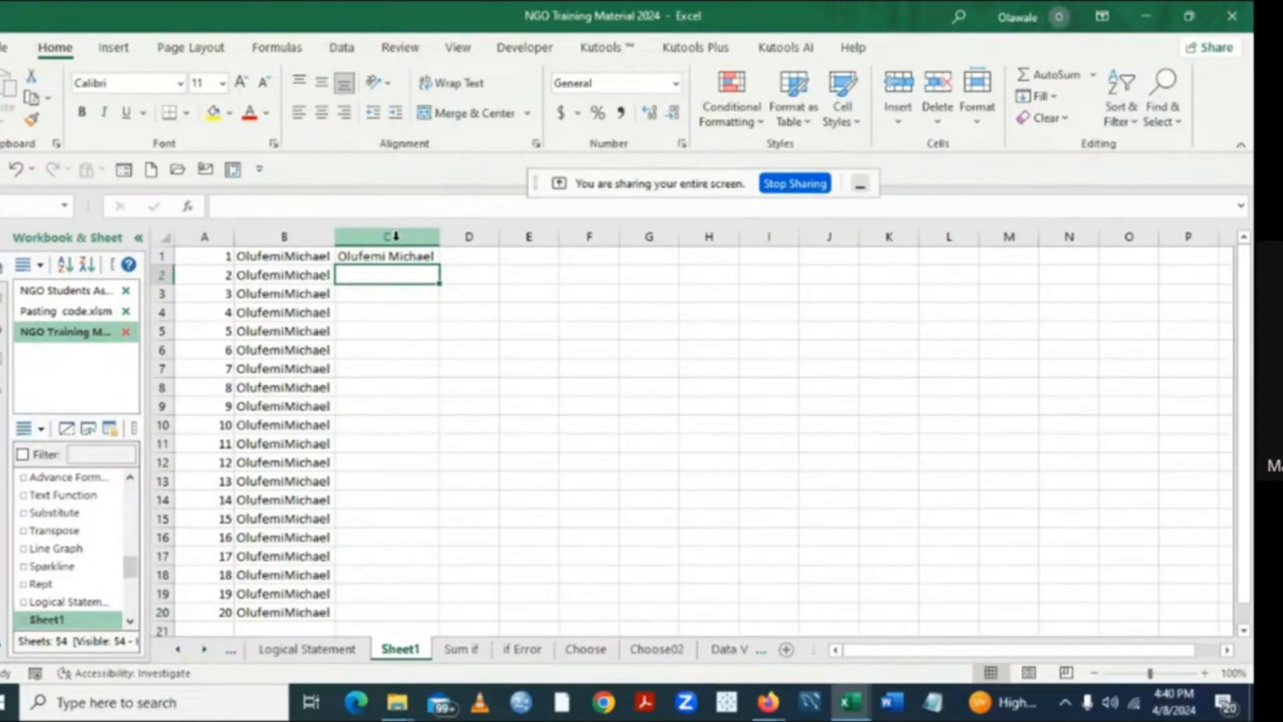
click(386, 256)
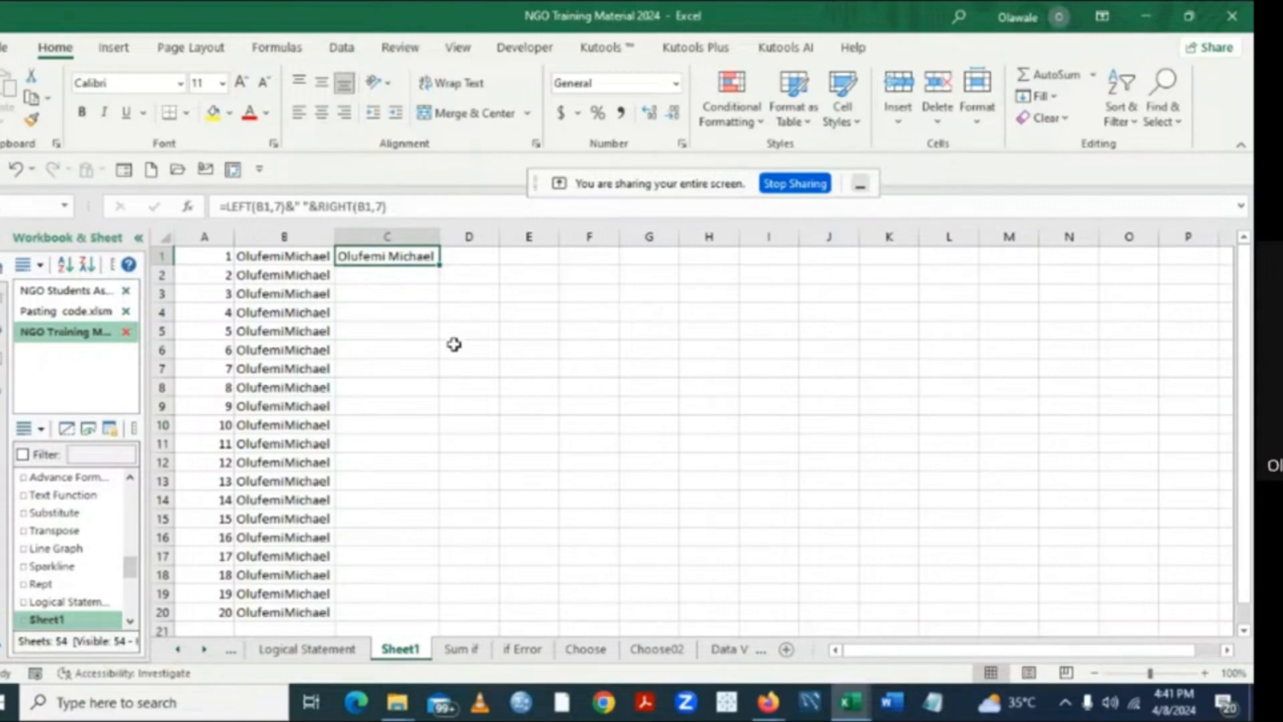
double_click(439, 265)
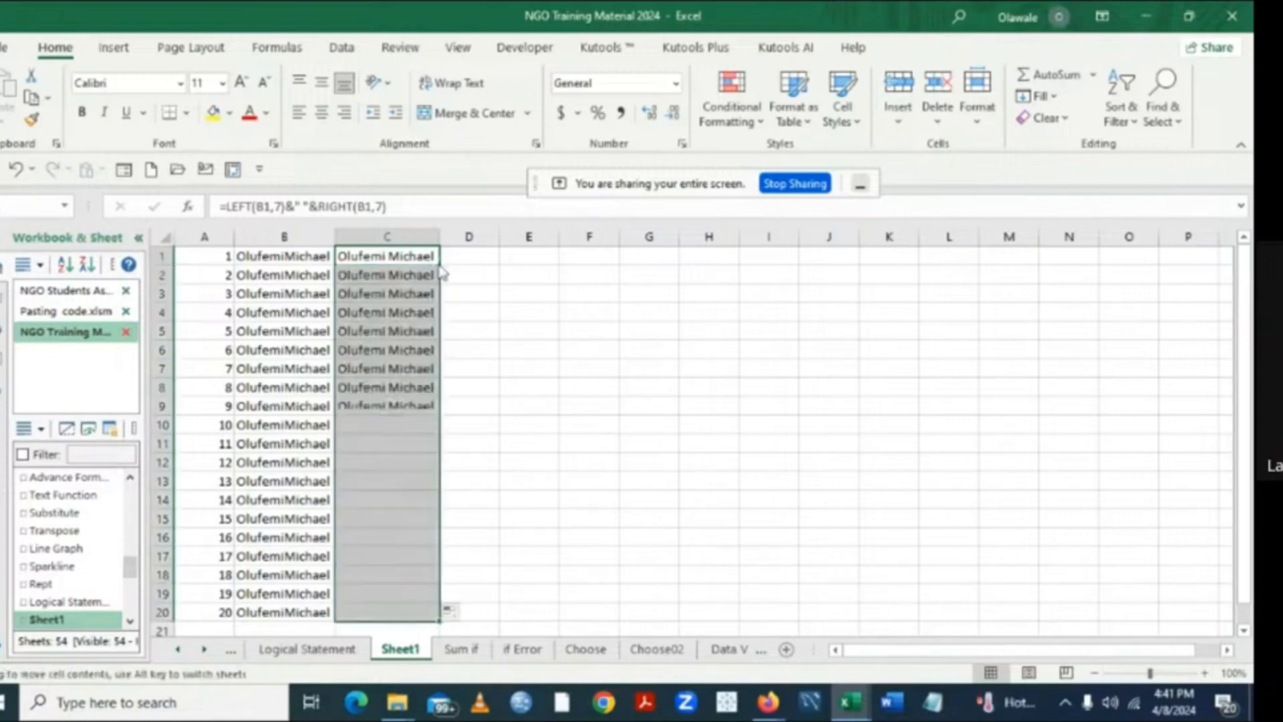
click(664, 344)
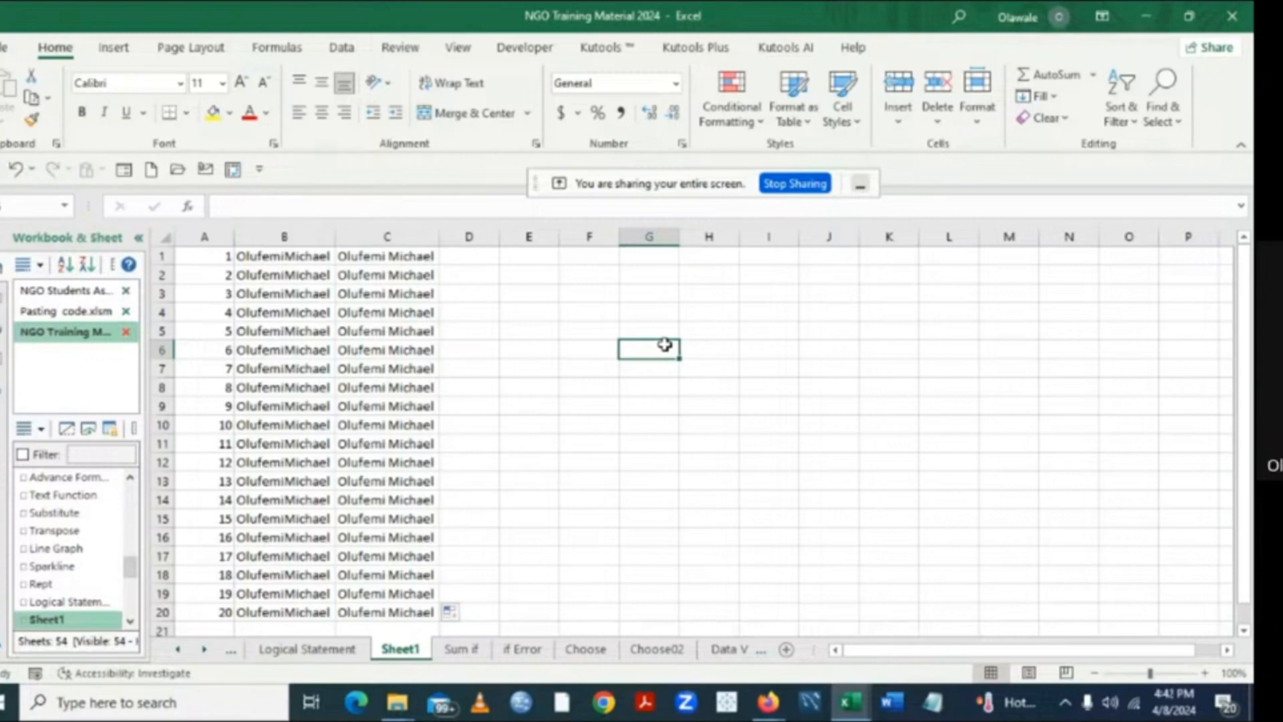
- Widen the gap between the names in the C1 formula with several extra spaces inside the quotes, and refit column C's width
click(279, 258)
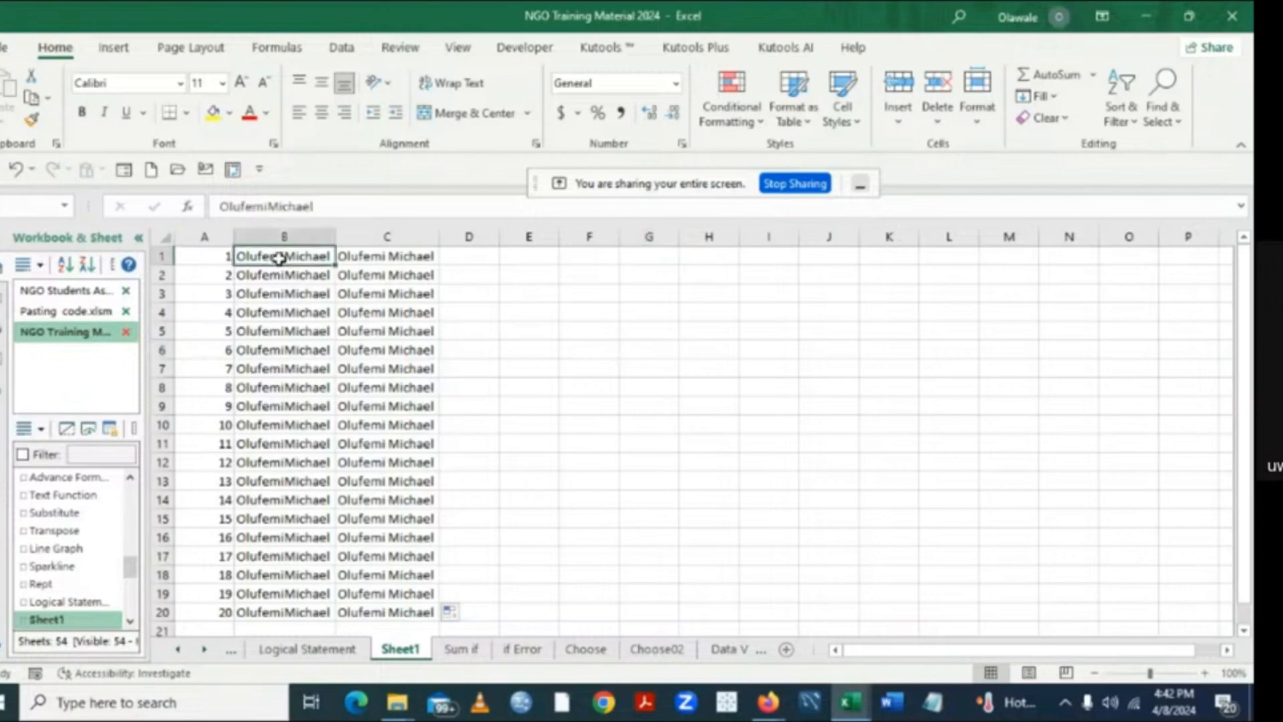
click(367, 255)
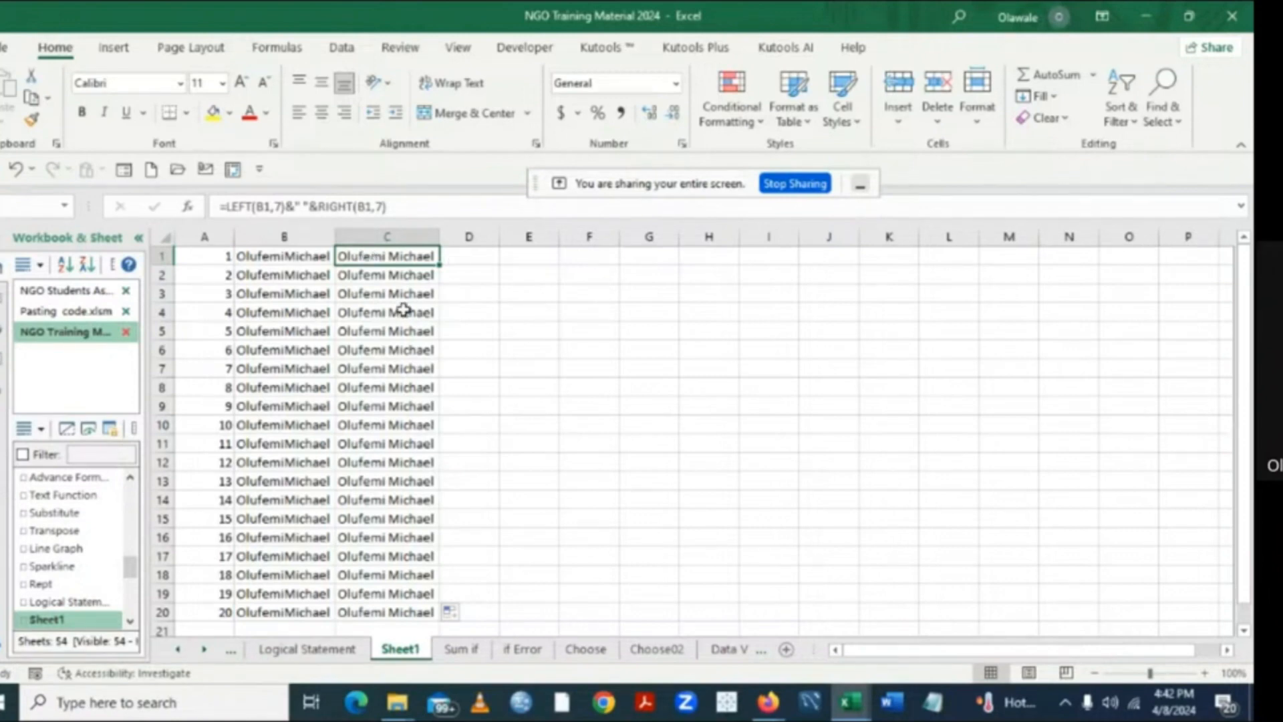
click(302, 206)
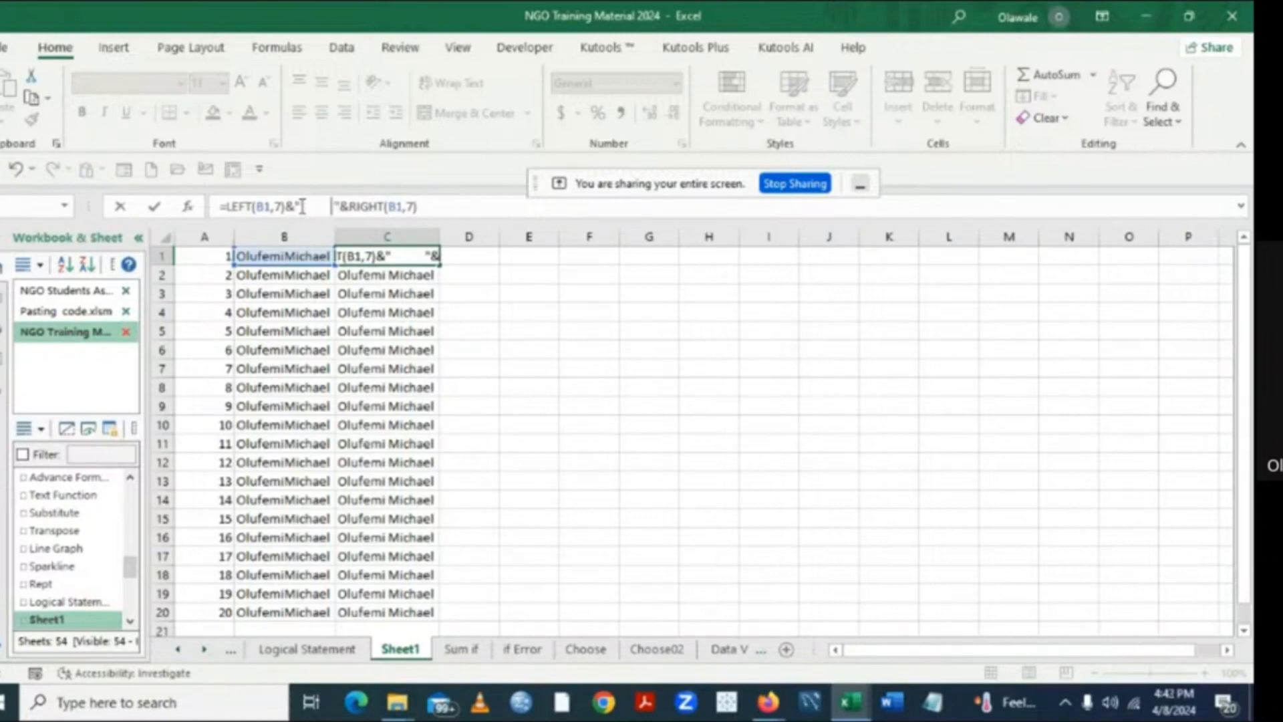
click(431, 204)
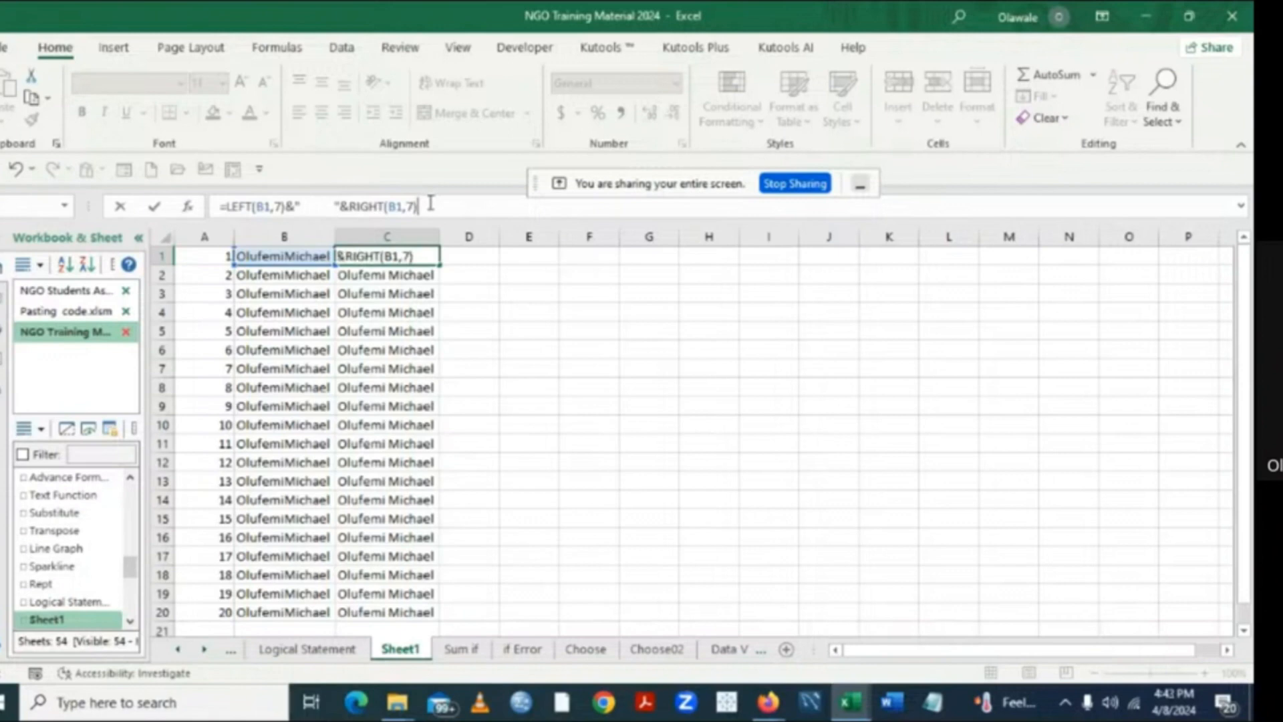
key(Return)
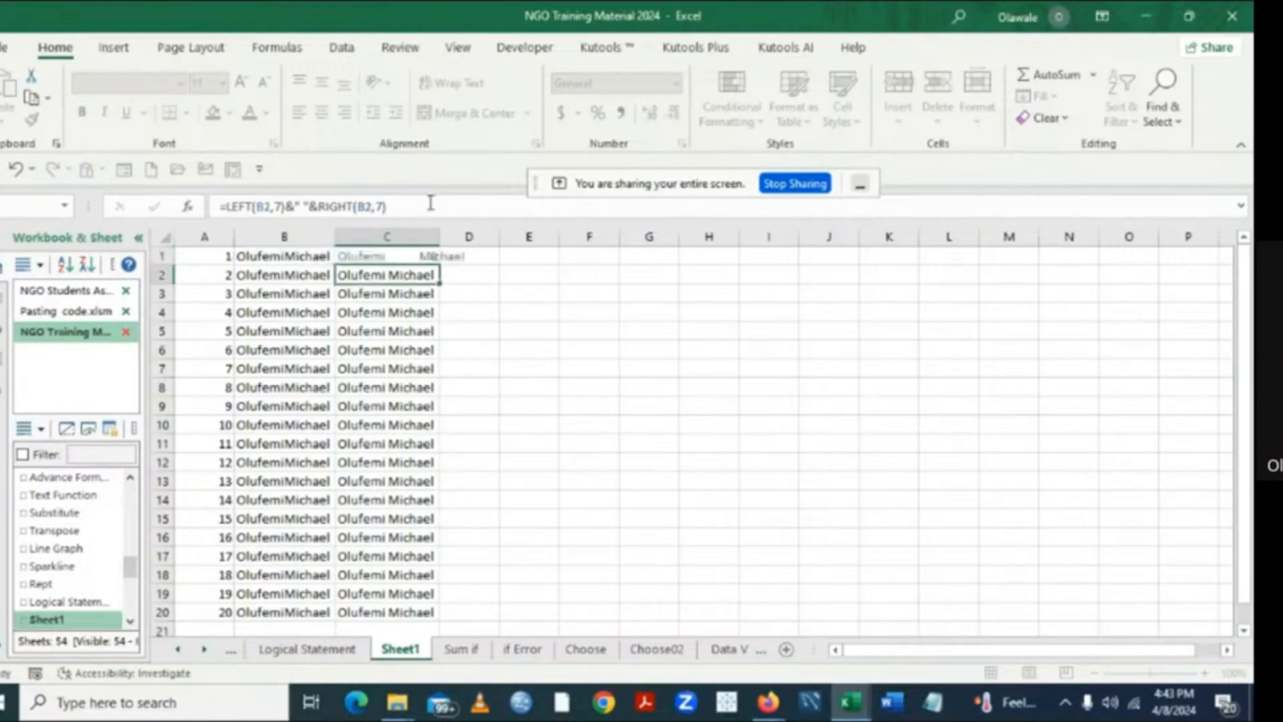
double_click(440, 238)
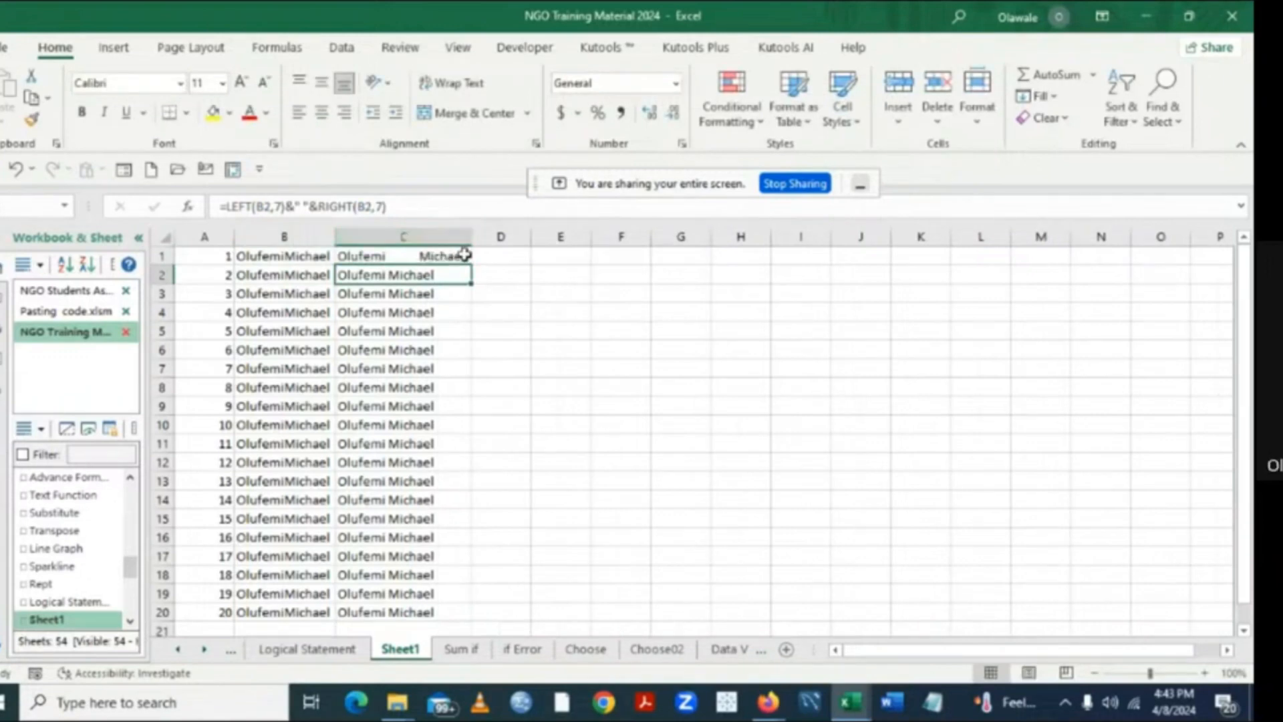
- Copy the C1 formula with the wide gap down to C20
click(431, 254)
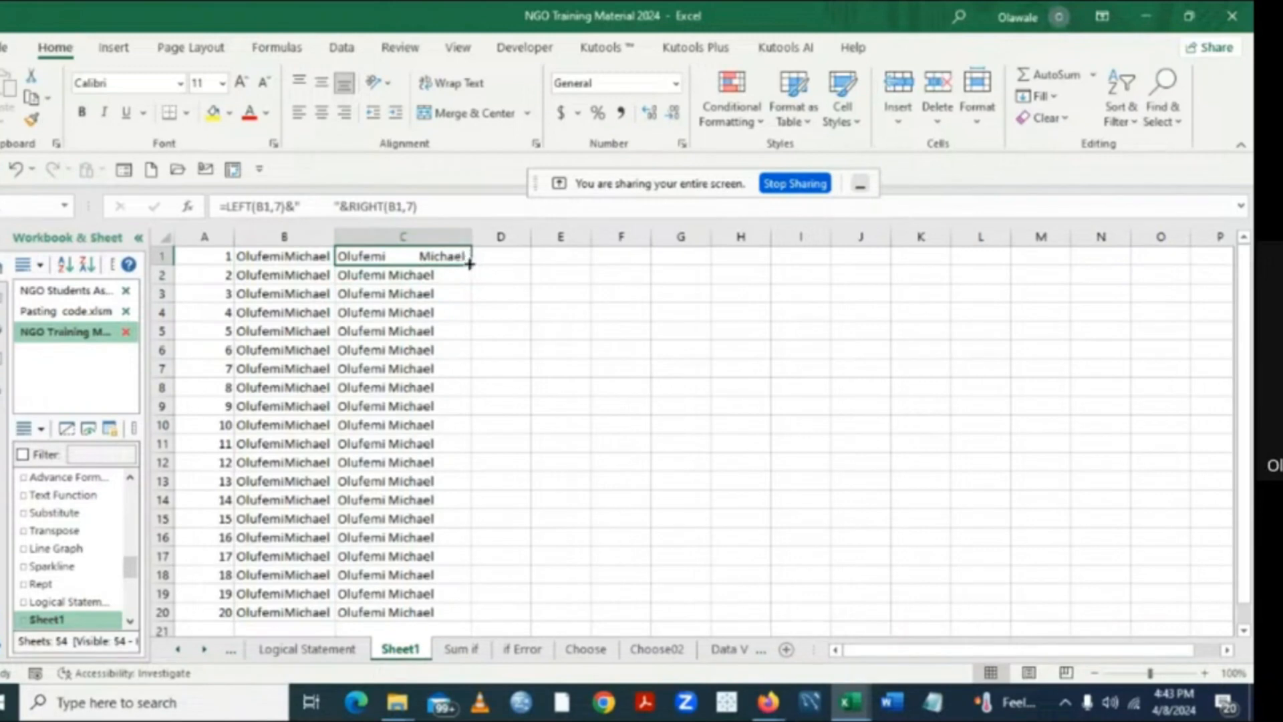
drag(470, 265, 462, 614)
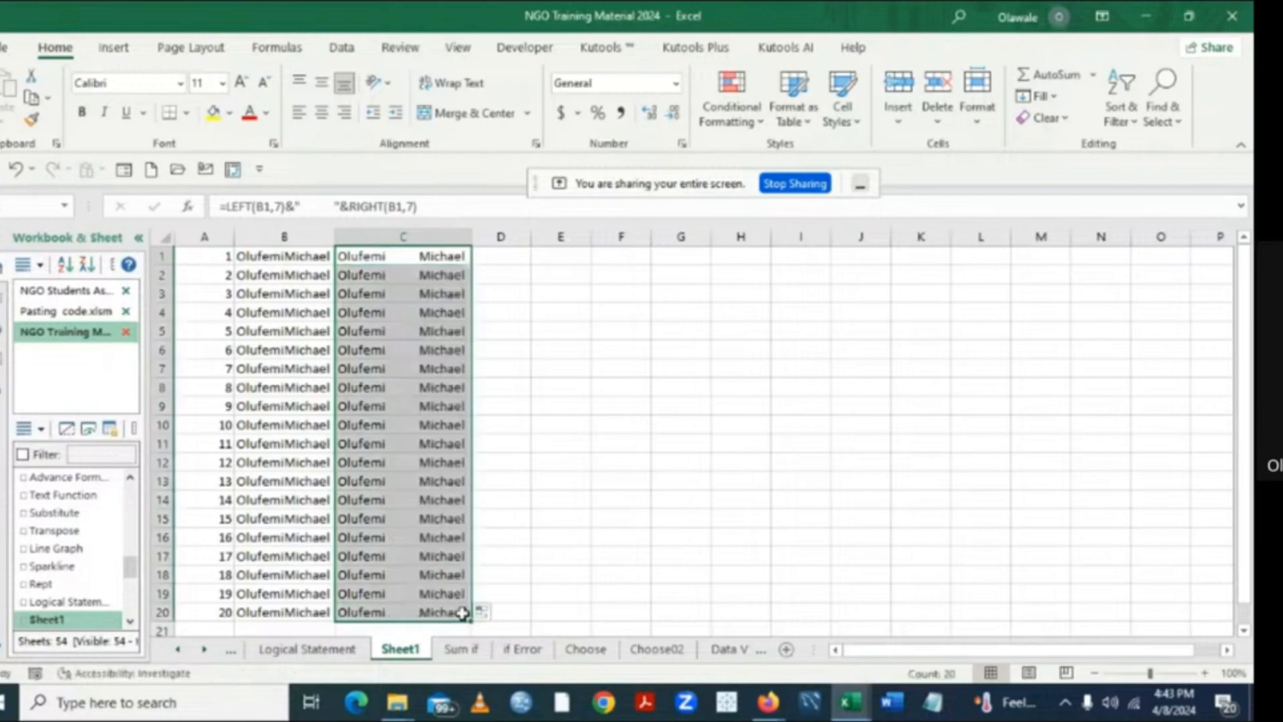
click(716, 534)
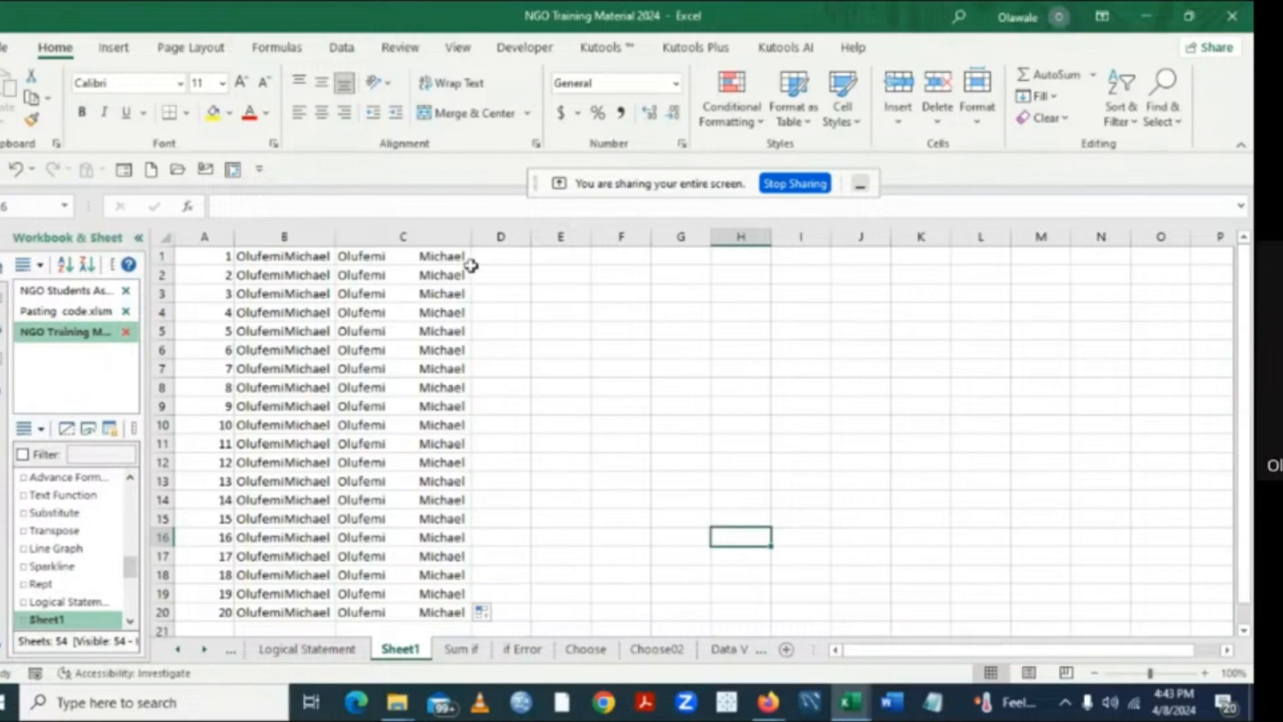
- Reduce the gap inside the quotes of the C1 formula to two spaces
click(404, 258)
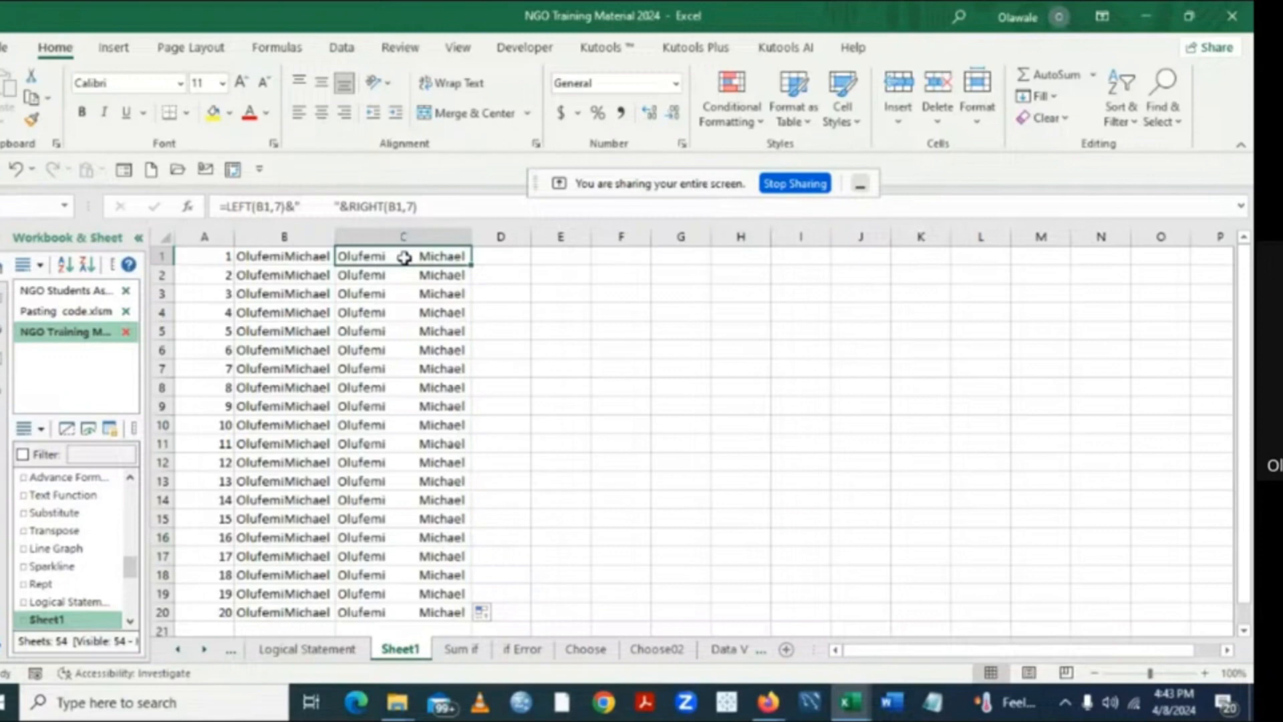
click(333, 206)
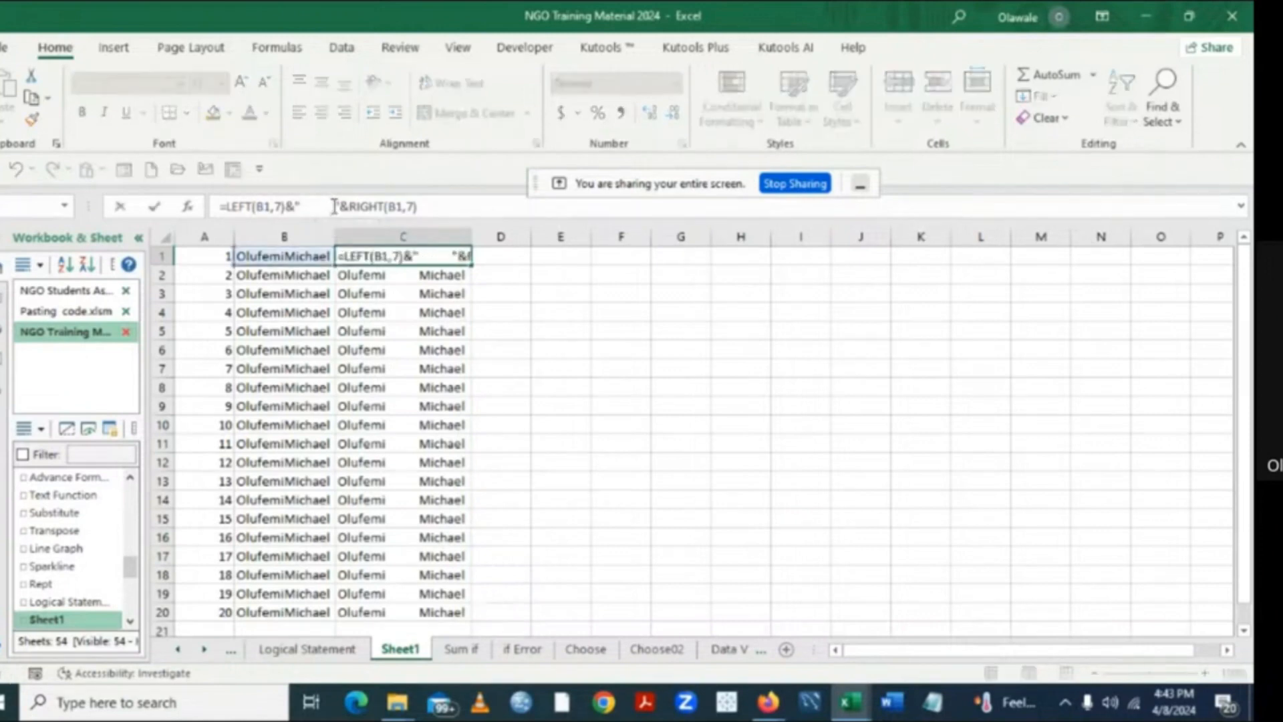
key(BackSpace)
key(BackSpace)
key(BackSpace)
key(BackSpace)
key(BackSpace)
key(BackSpace)
key(BackSpace)
key(BackSpace)
key(BackSpace)
key(BackSpace)
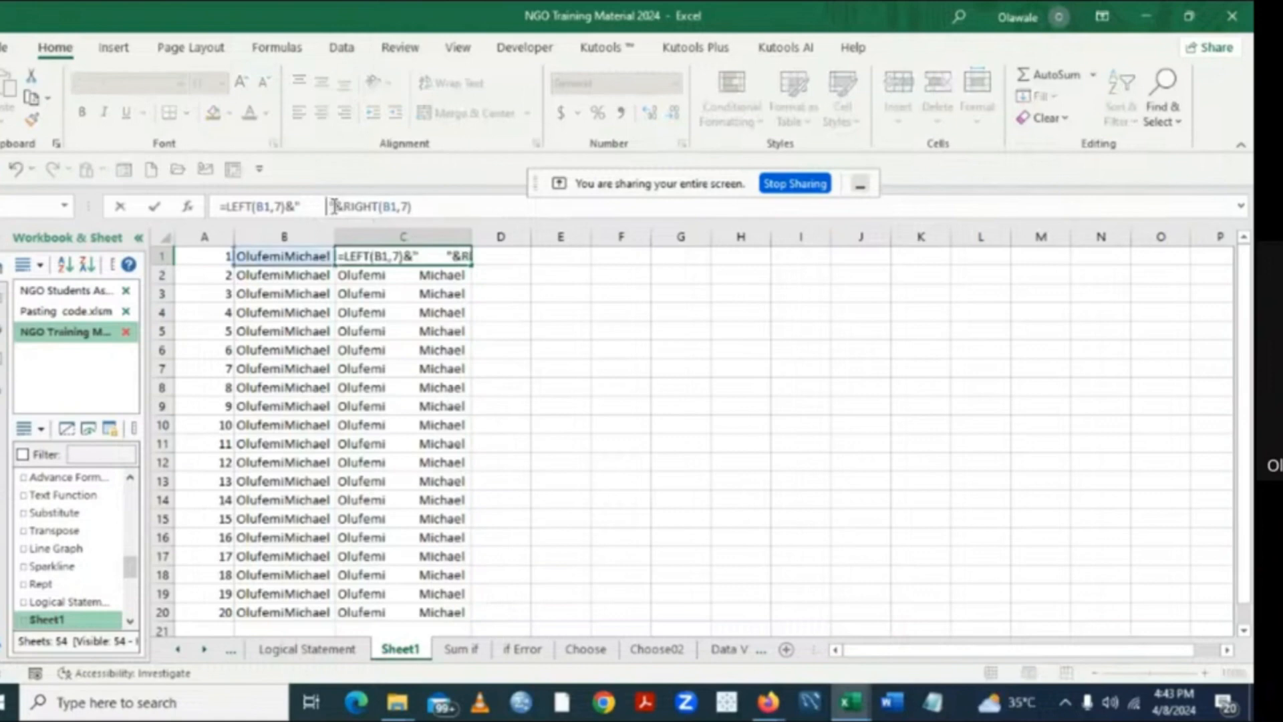
key(BackSpace)
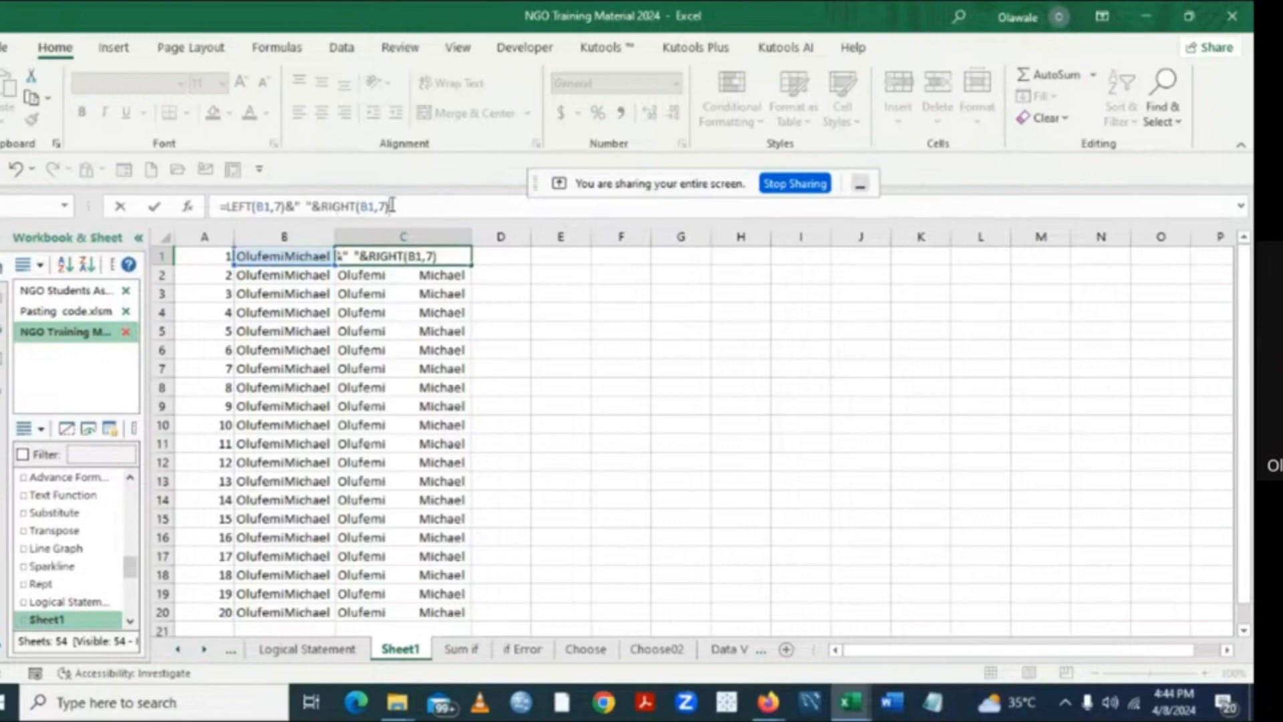
key(Return)
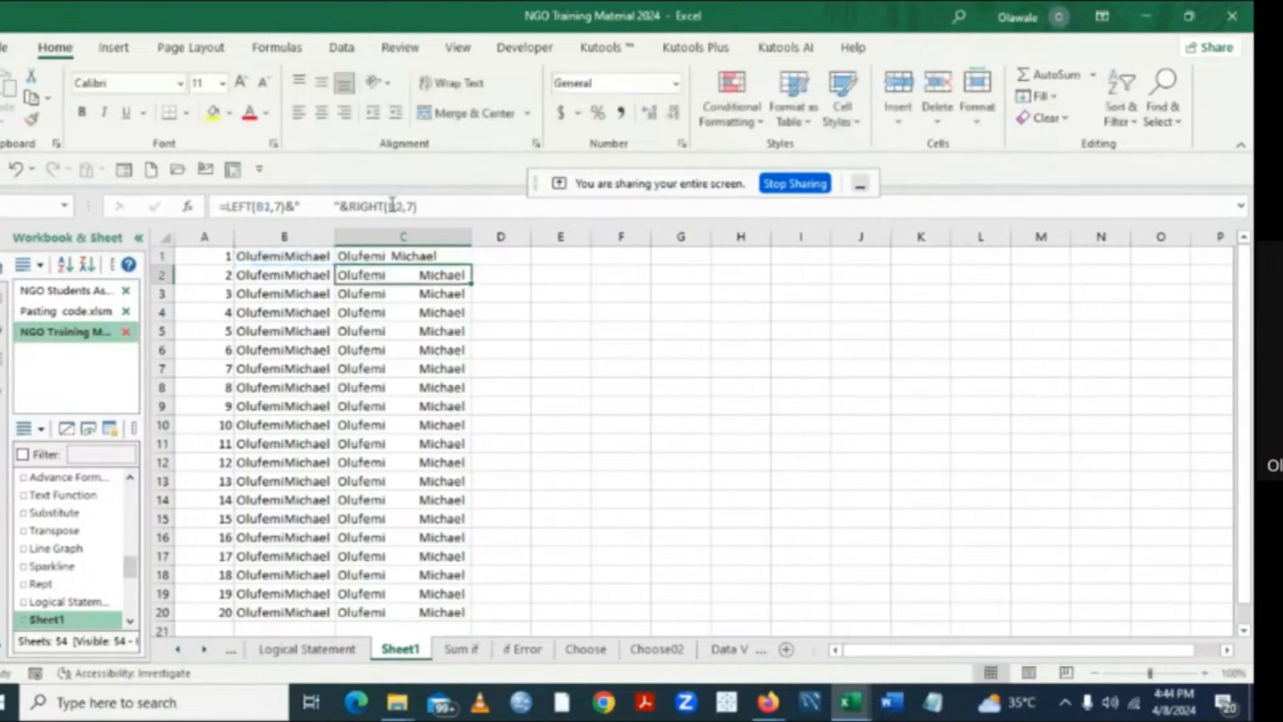
- Copy the two-space formula from C1 down to C20
click(523, 277)
click(408, 256)
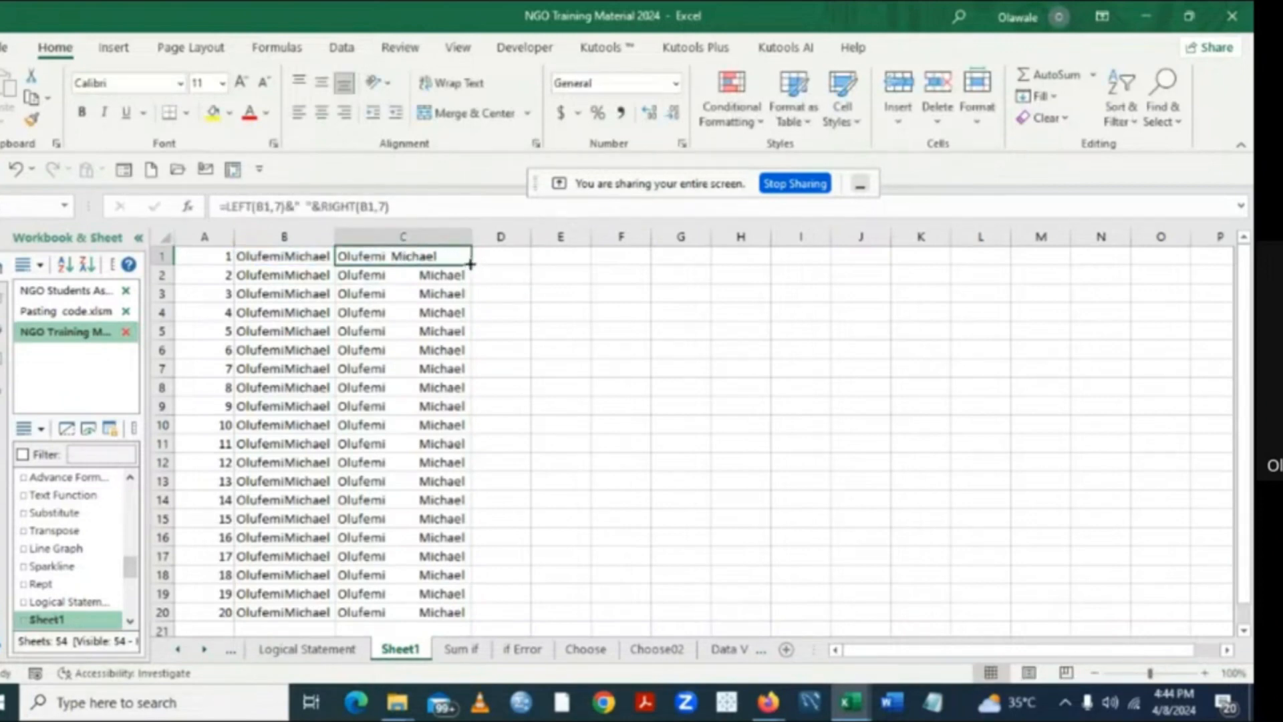
drag(470, 264, 461, 613)
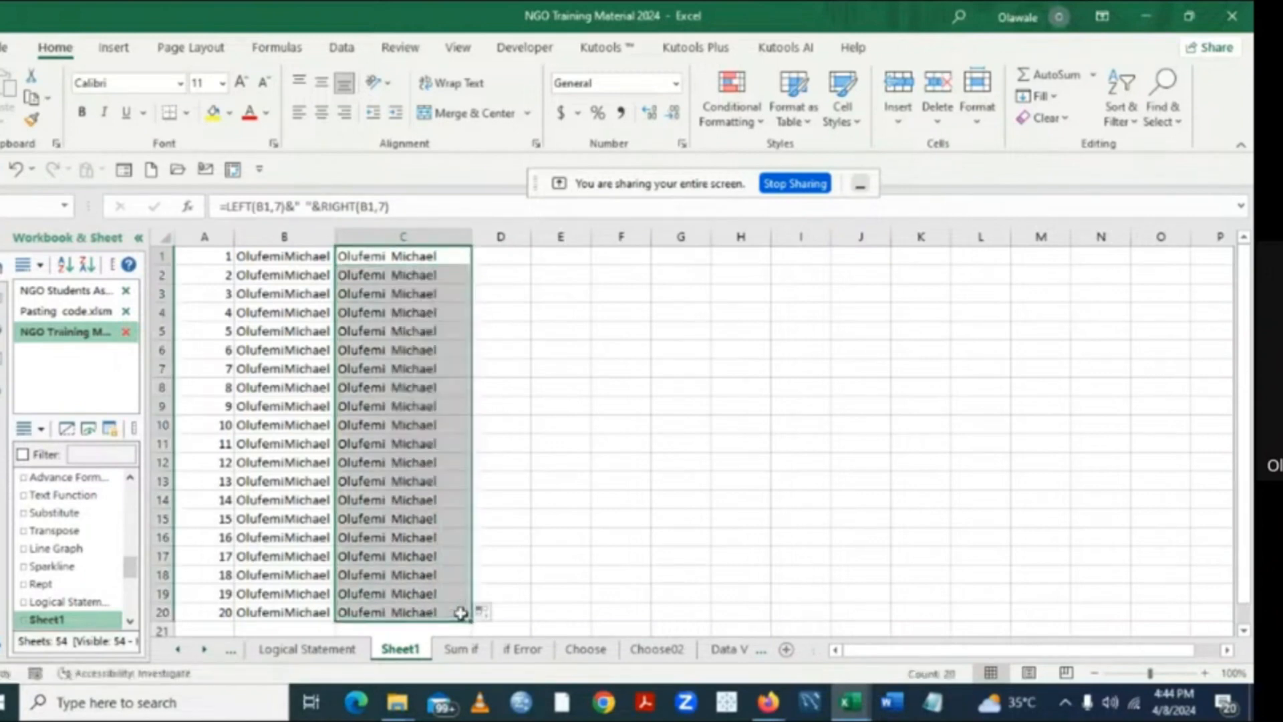
click(810, 450)
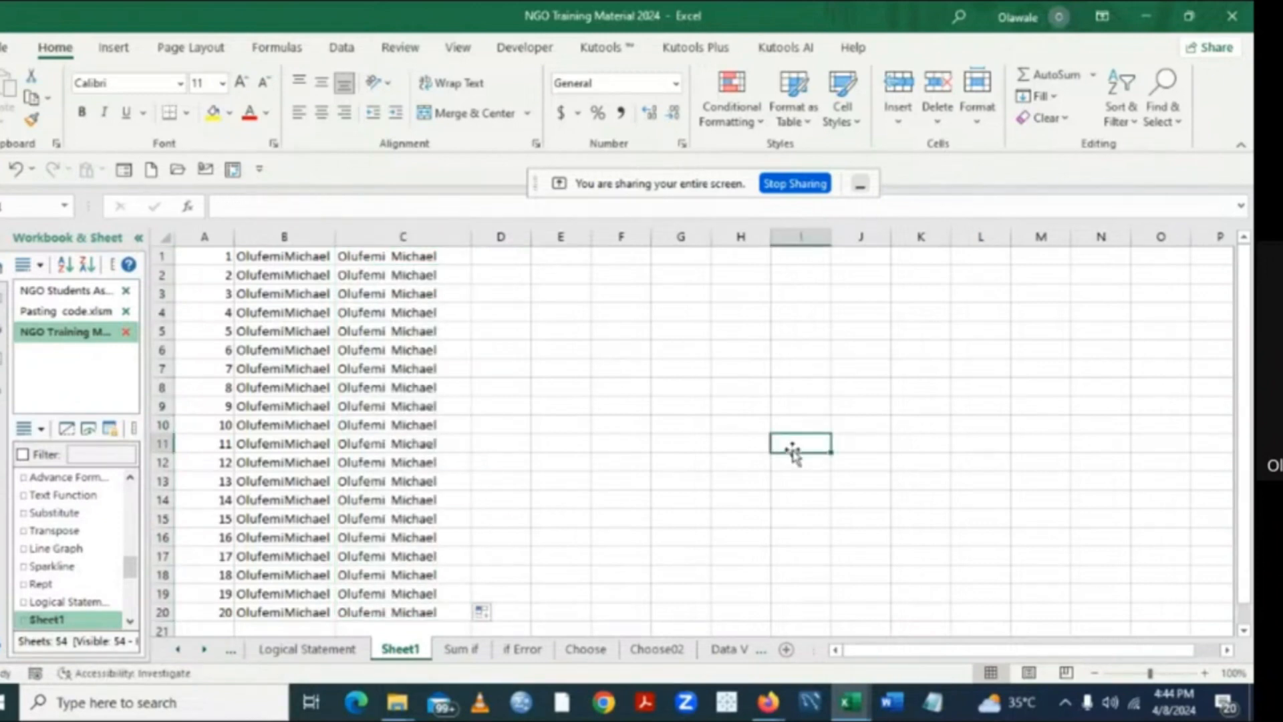
click(280, 257)
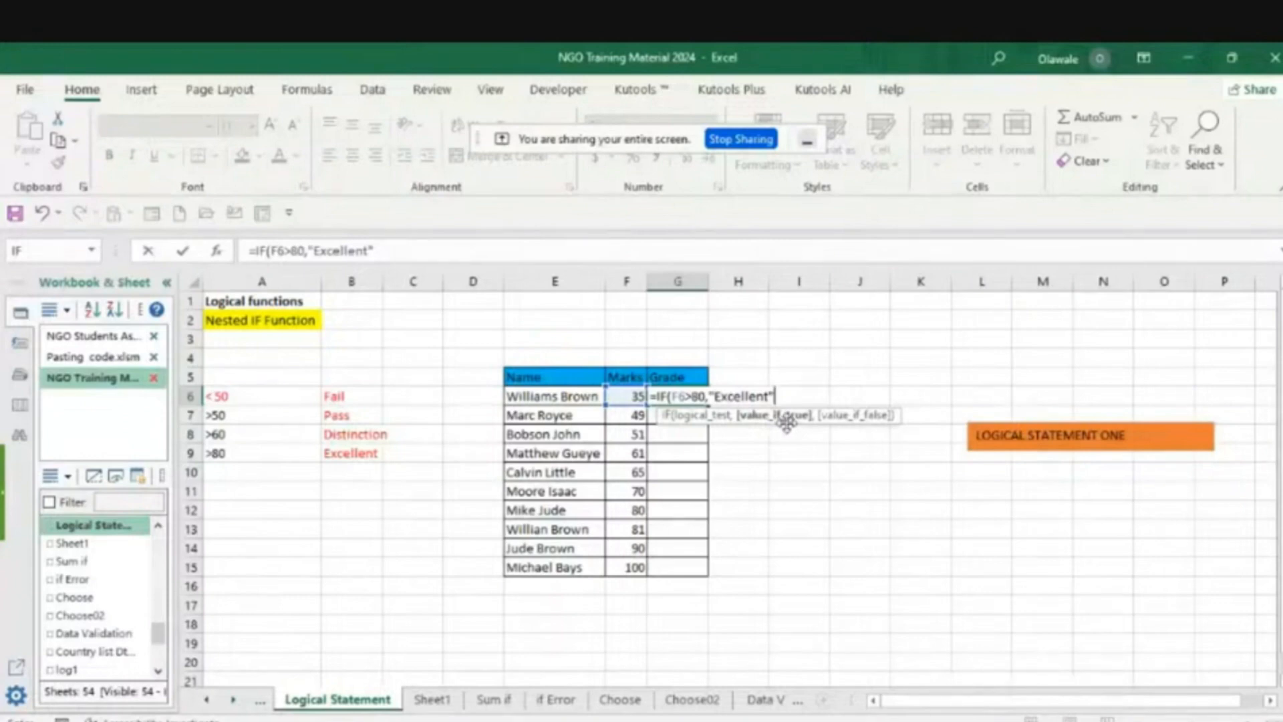
- Nest a second IF in the G6 grade formula that tests F6>60
text(,)
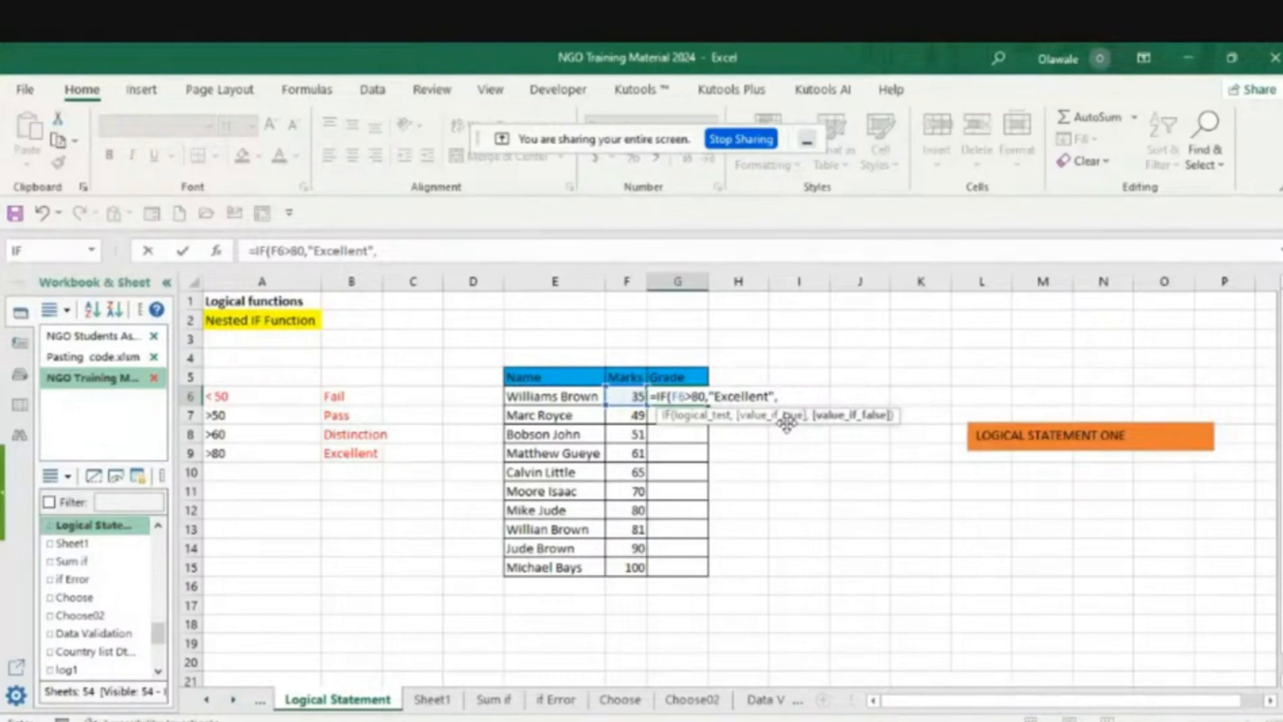
text(i)
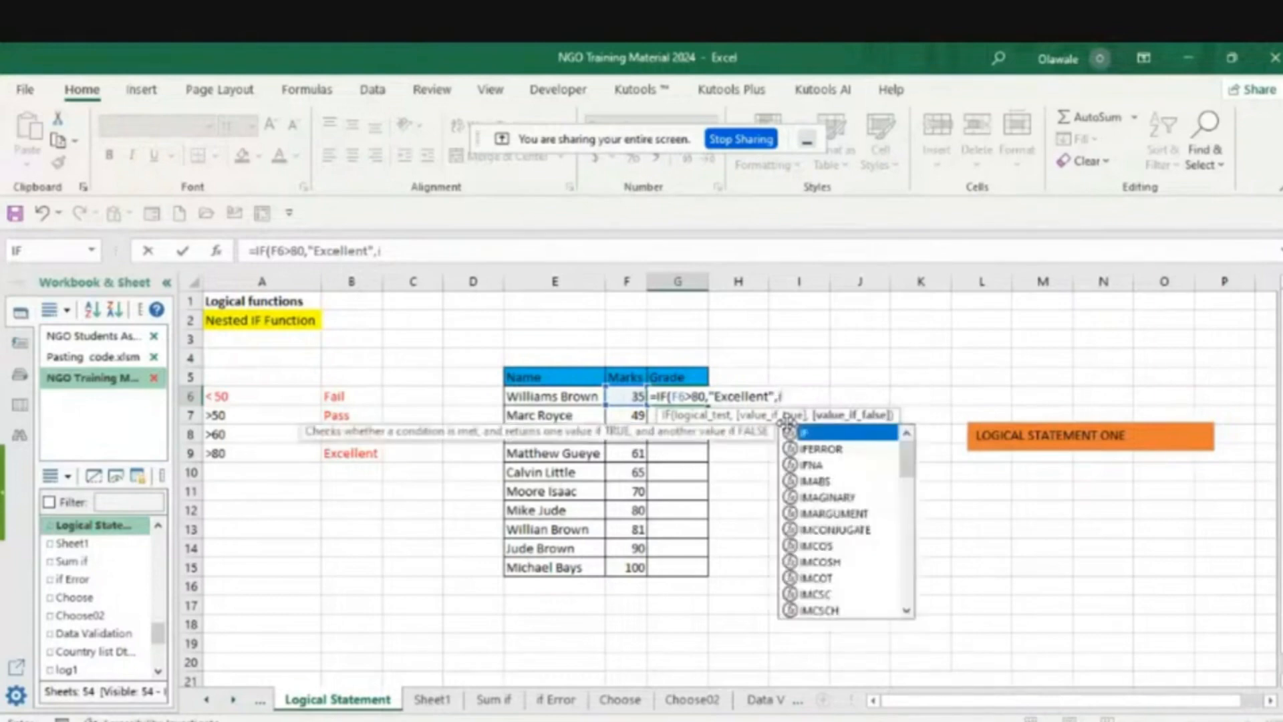
double_click(830, 434)
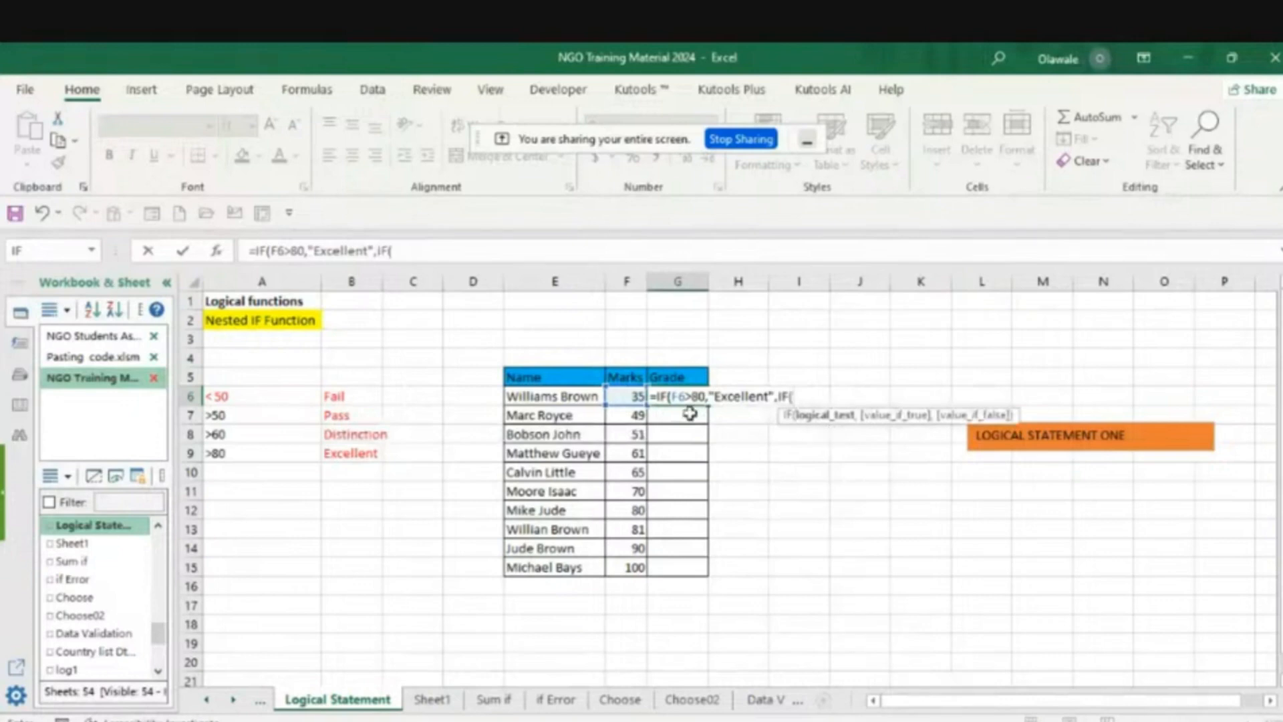
click(638, 399)
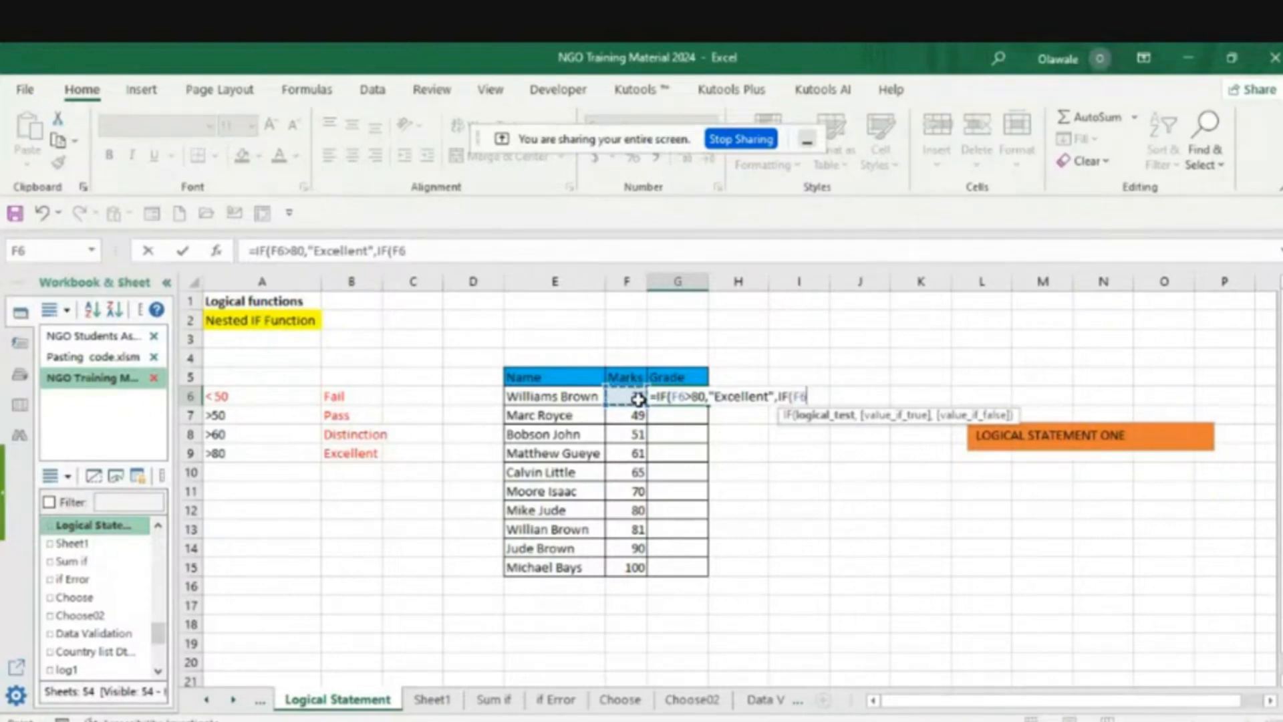
text(>60,)
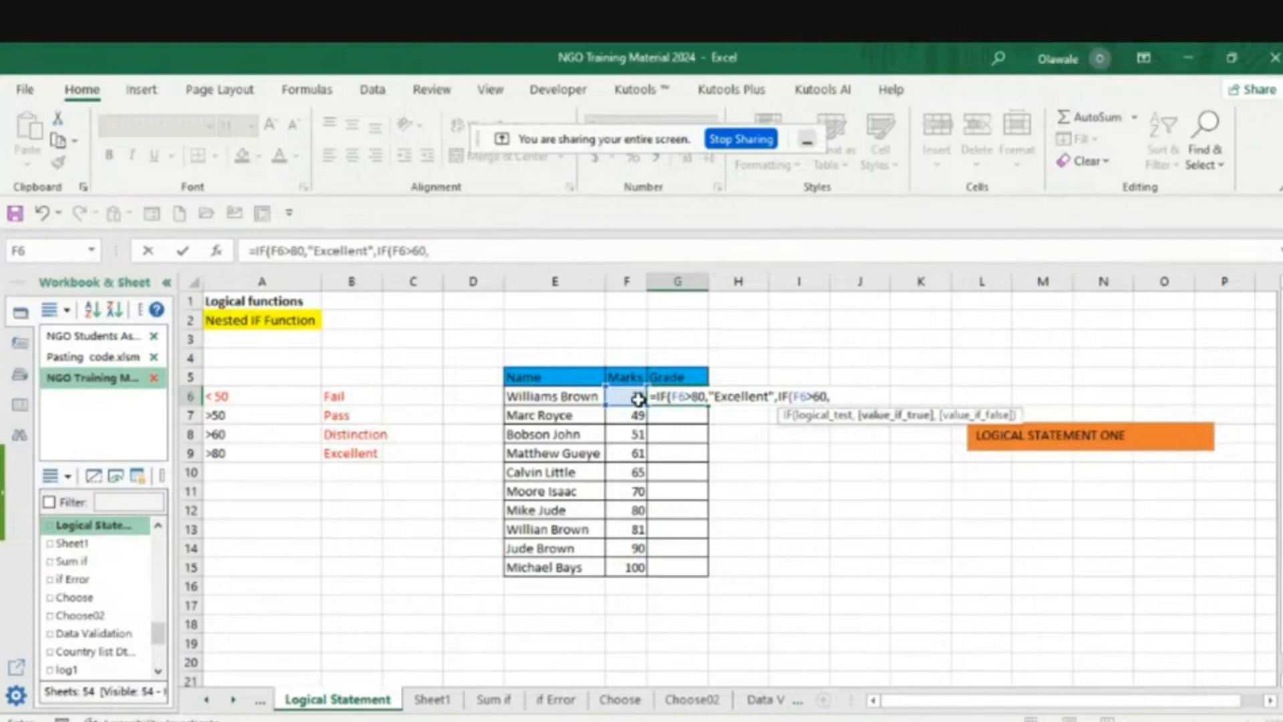
text(")
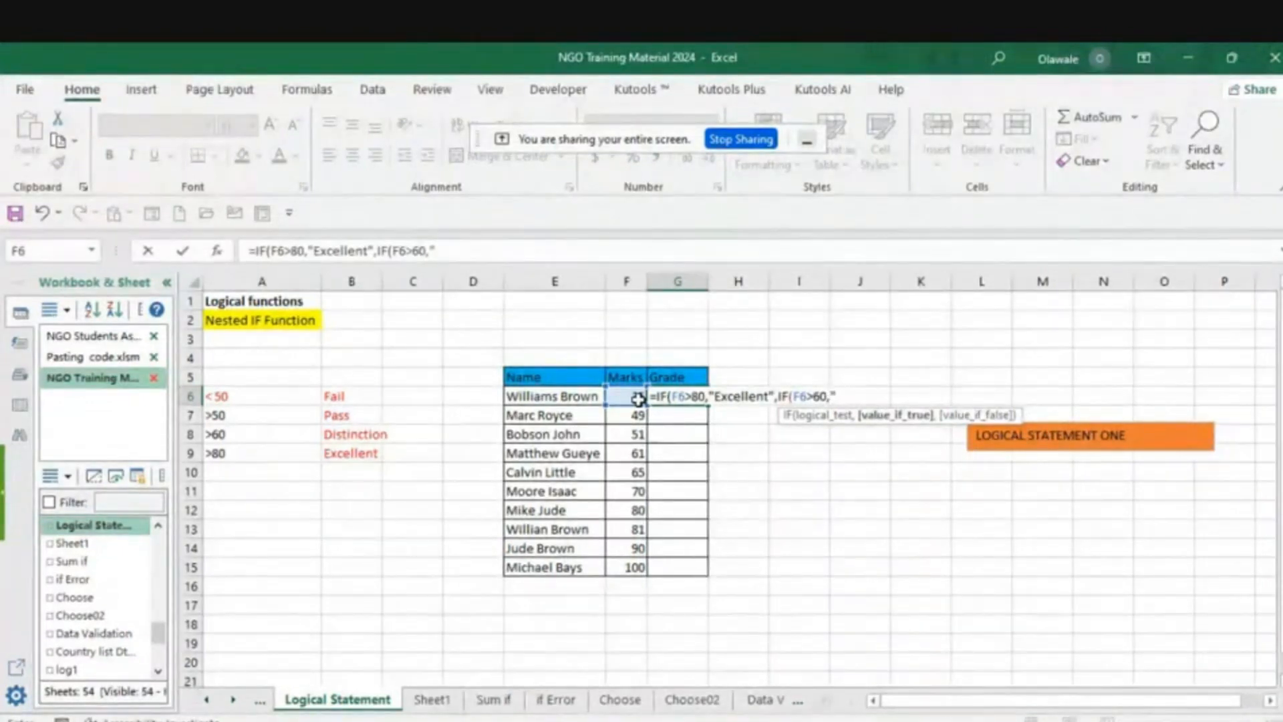
text(Distinction)
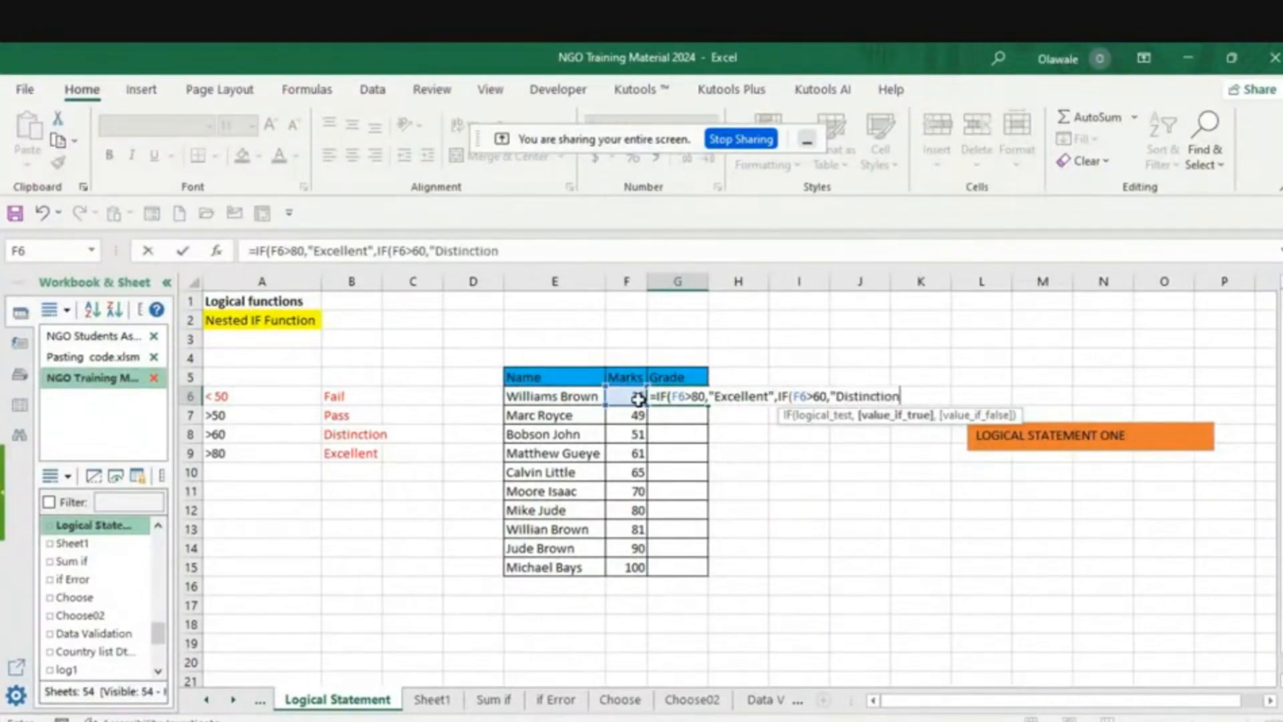
text(")
- Erase the G6 formula's arguments back to =IF(
key(BackSpace)
key(BackSpace)
key(BackSpace)
key(BackSpace)
key(BackSpace)
key(BackSpace)
key(BackSpace)
key(BackSpace)
key(BackSpace)
key(BackSpace)
key(BackSpace)
key(BackSpace)
key(BackSpace)
key(BackSpace)
key(BackSpace)
key(BackSpace)
key(BackSpace)
key(BackSpace)
key(BackSpace)
key(BackSpace)
key(BackSpace)
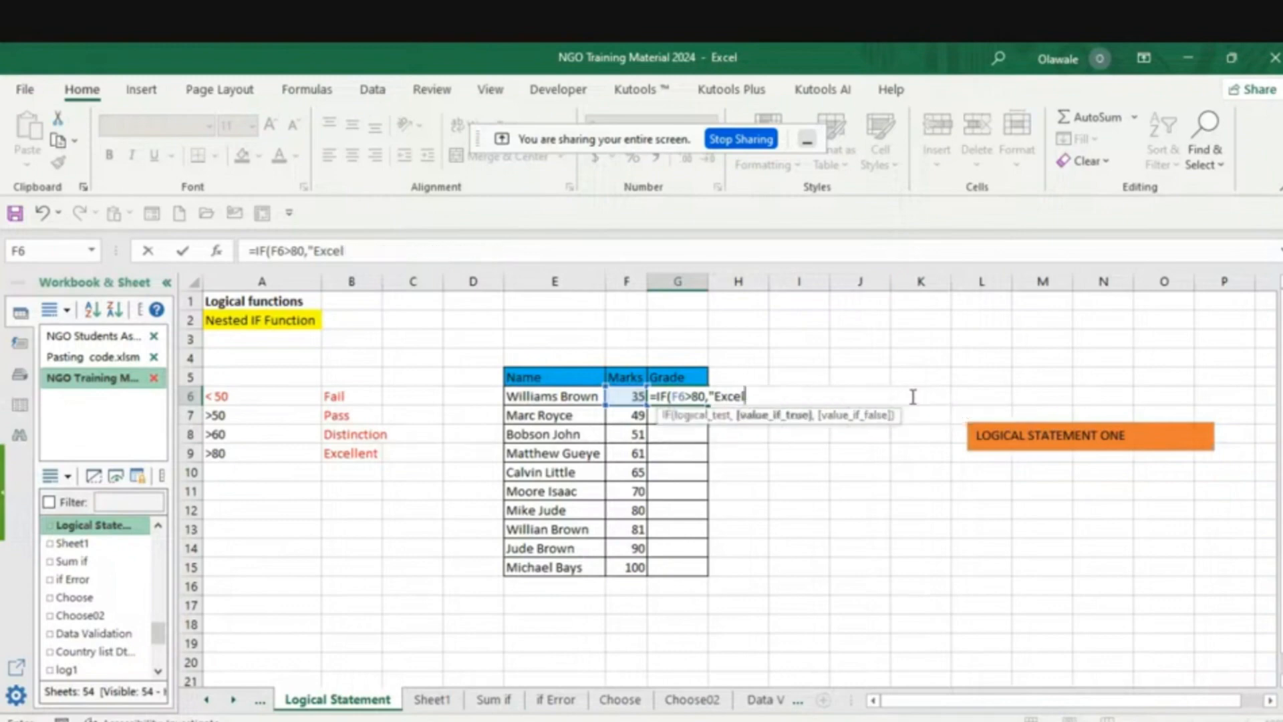
key(BackSpace)
key(BackSpace)
key(BackSpace)
key(BackSpace)
key(BackSpace)
key(BackSpace)
key(BackSpace)
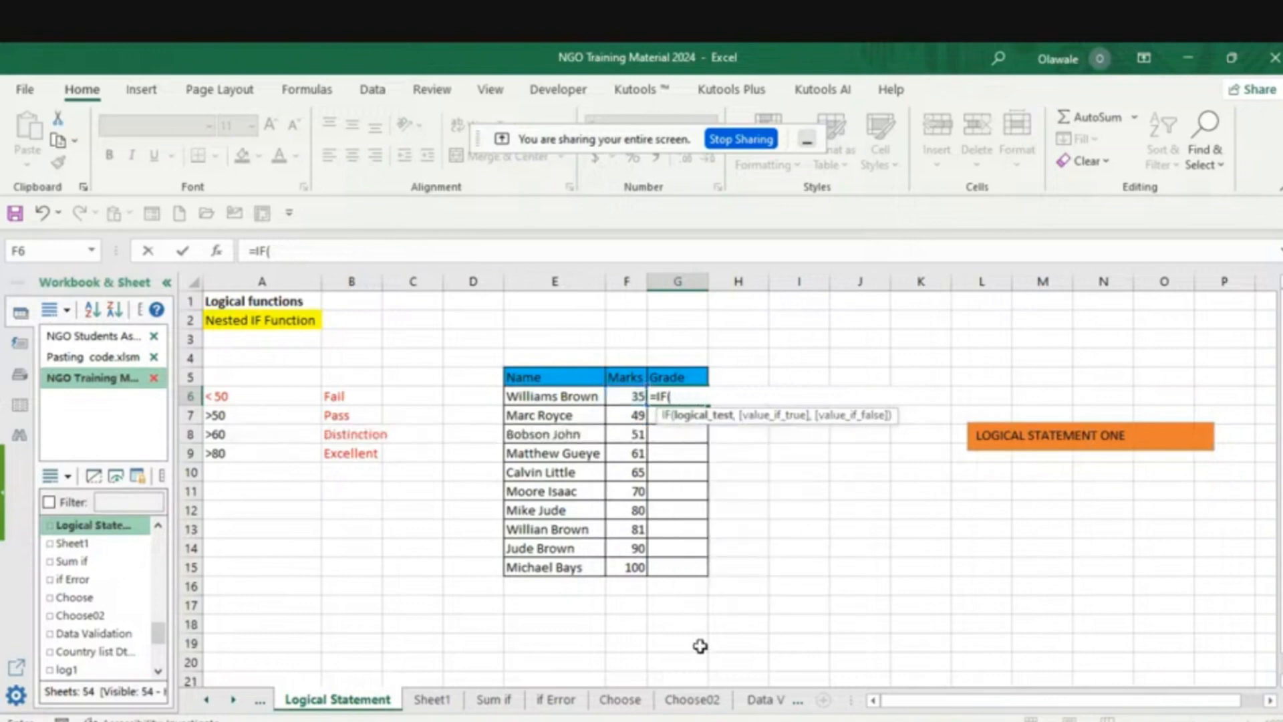
- Switch to the Google Meet call in Firefox to check on it, and return to the NGO Training Material 2024 workbook in Excel
mouse_move(808, 720)
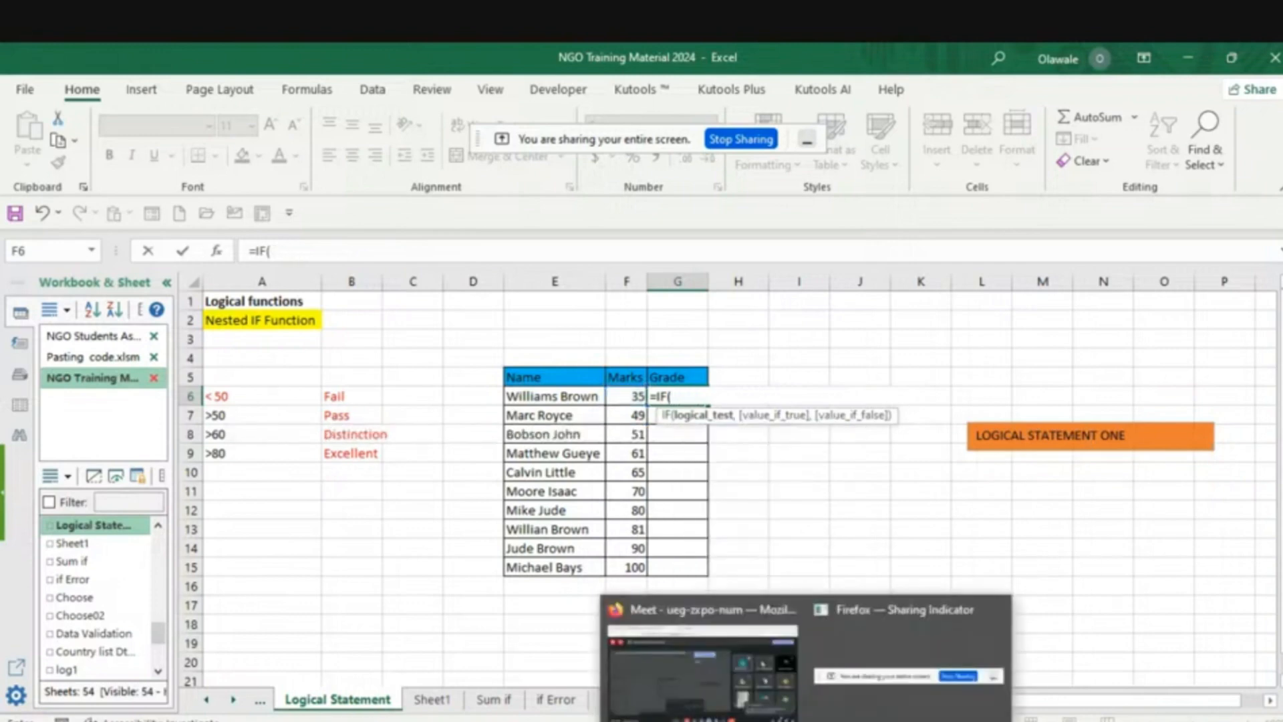
click(677, 679)
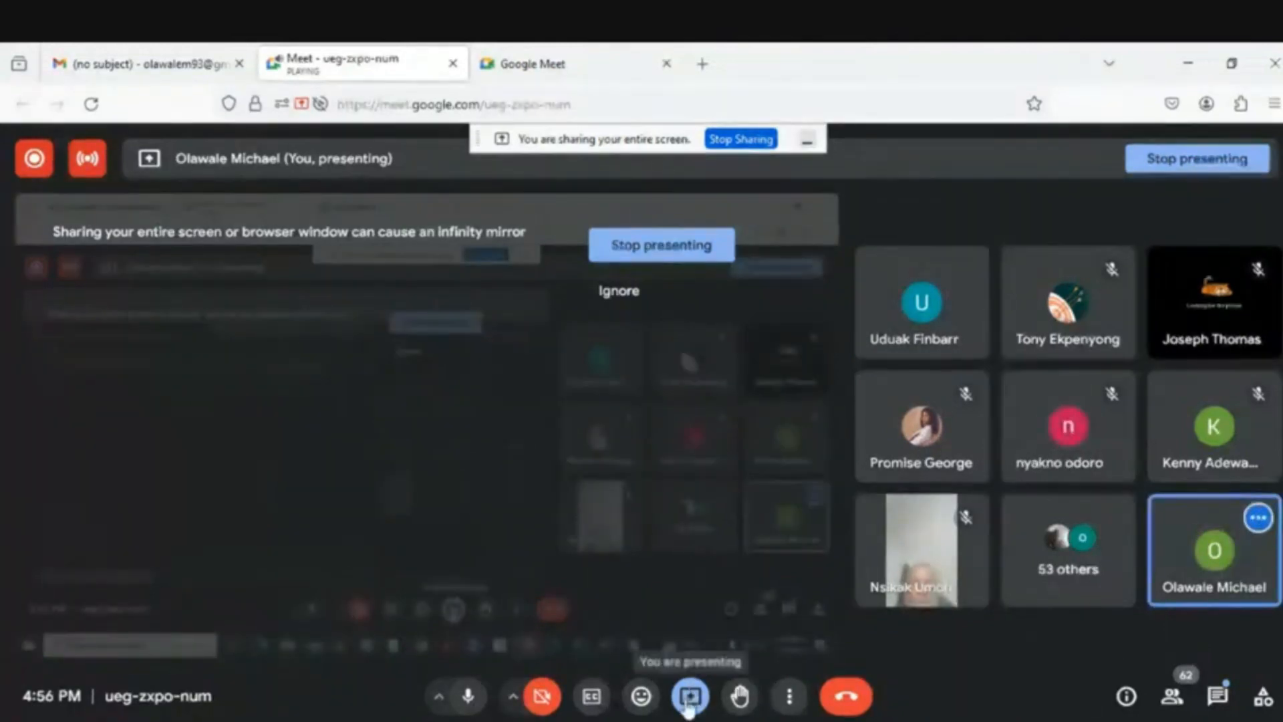
mouse_move(1056, 702)
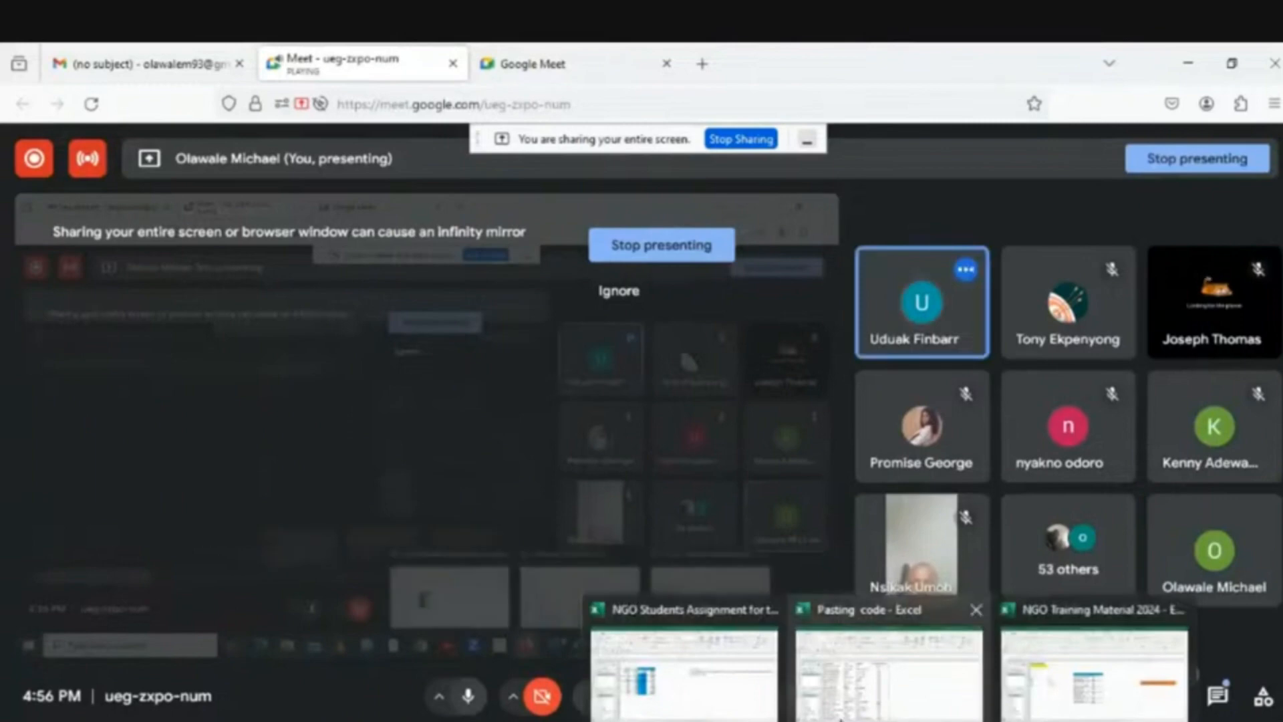
click(1056, 702)
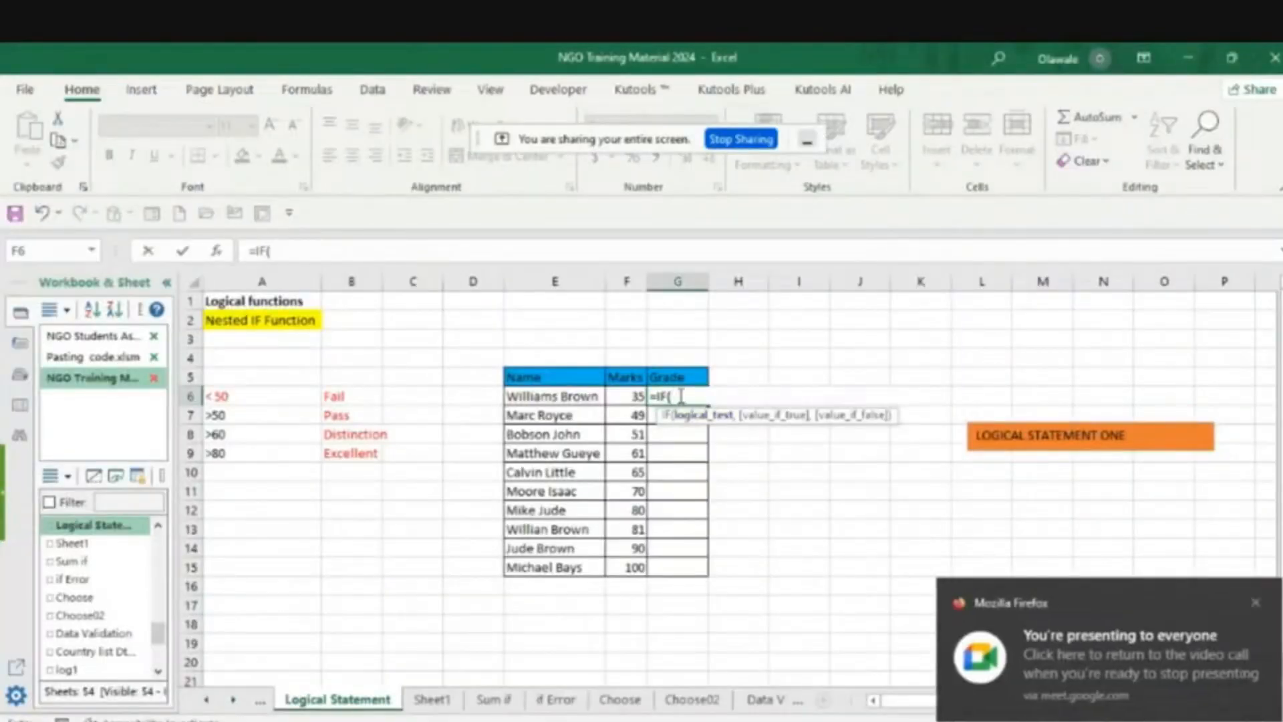
- Discard the unfinished IF formula in G6, leaving the cell empty
key(BackSpace)
key(BackSpace)
key(BackSpace)
key(BackSpace)
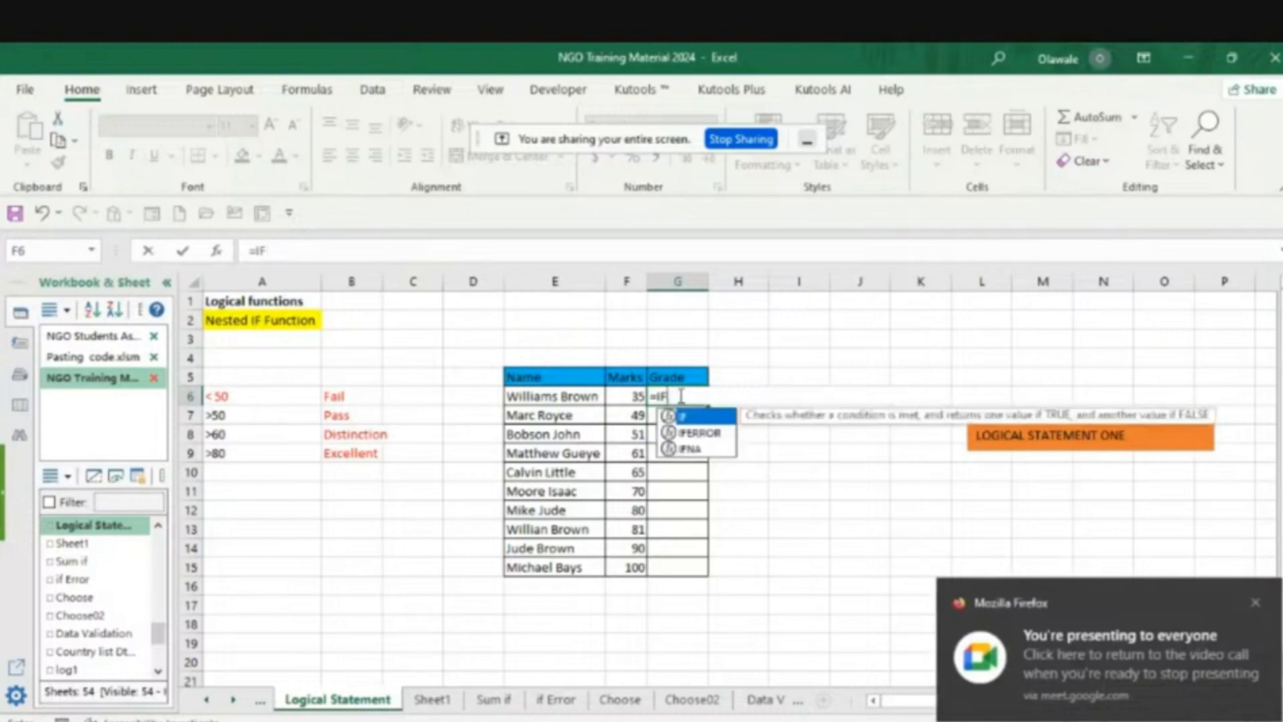
key(Escape)
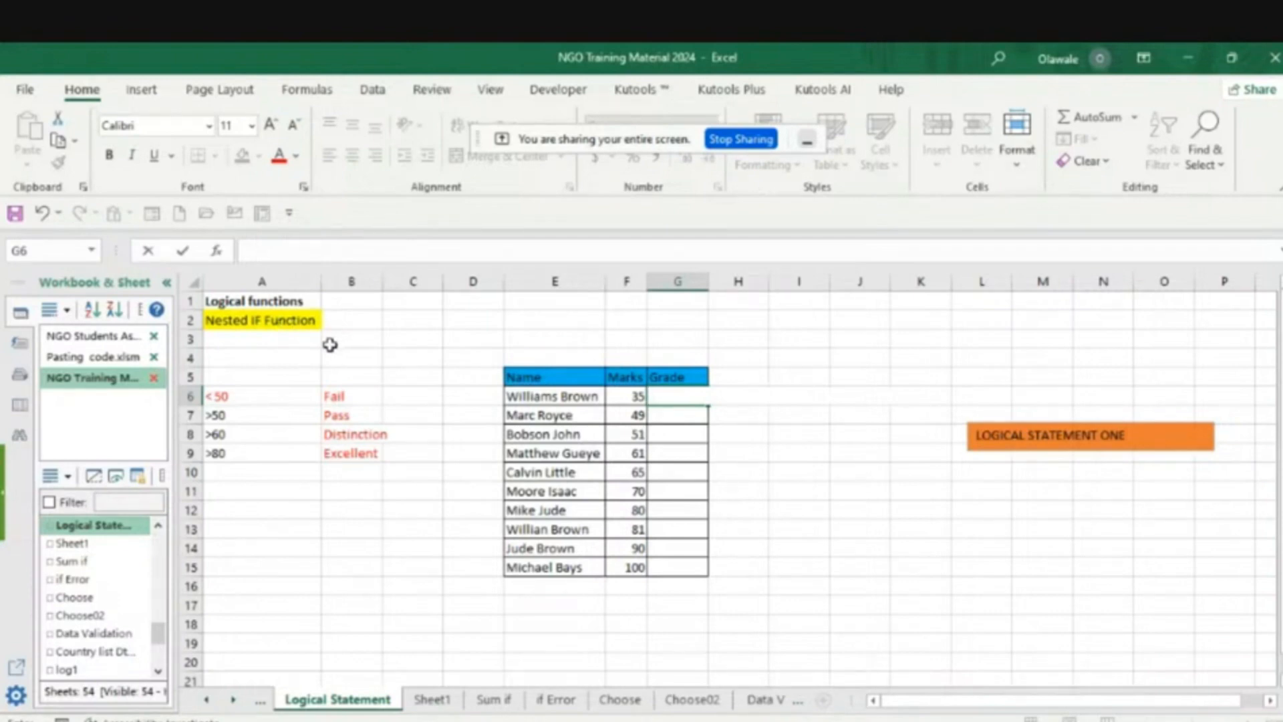
click(854, 511)
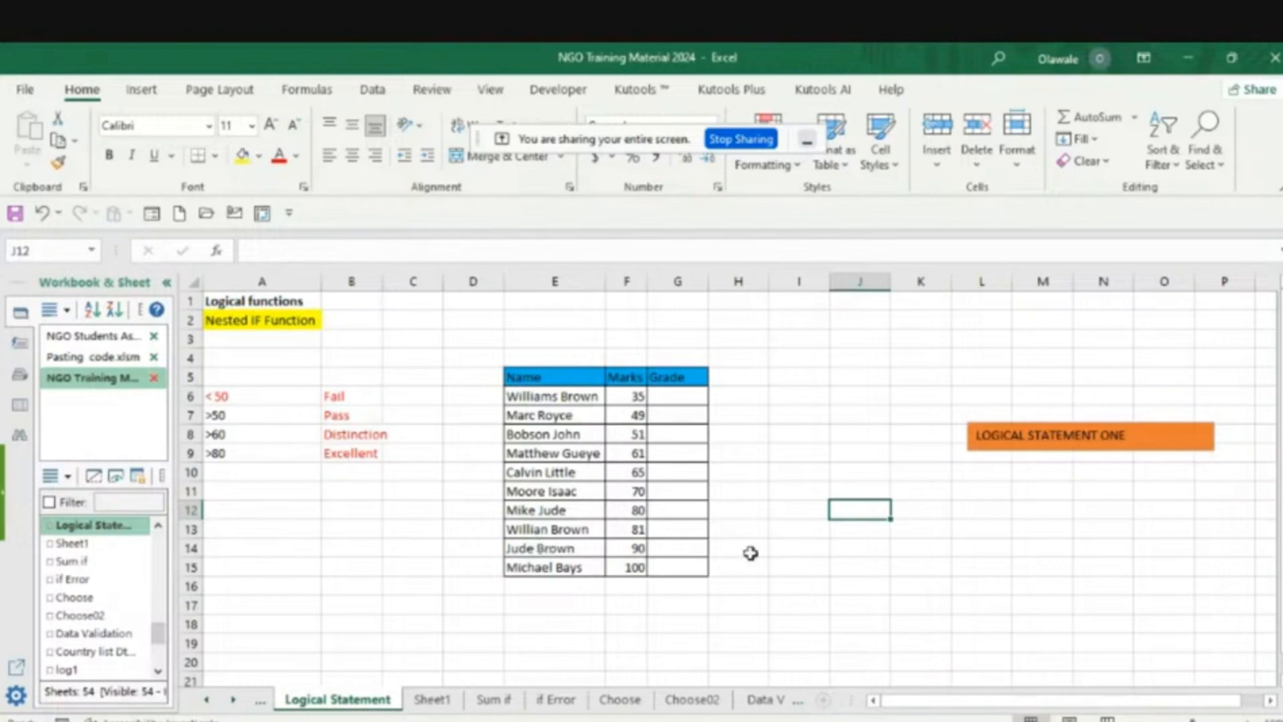
- Start an IF formula in G6 with F6>80 as its logical test
click(661, 398)
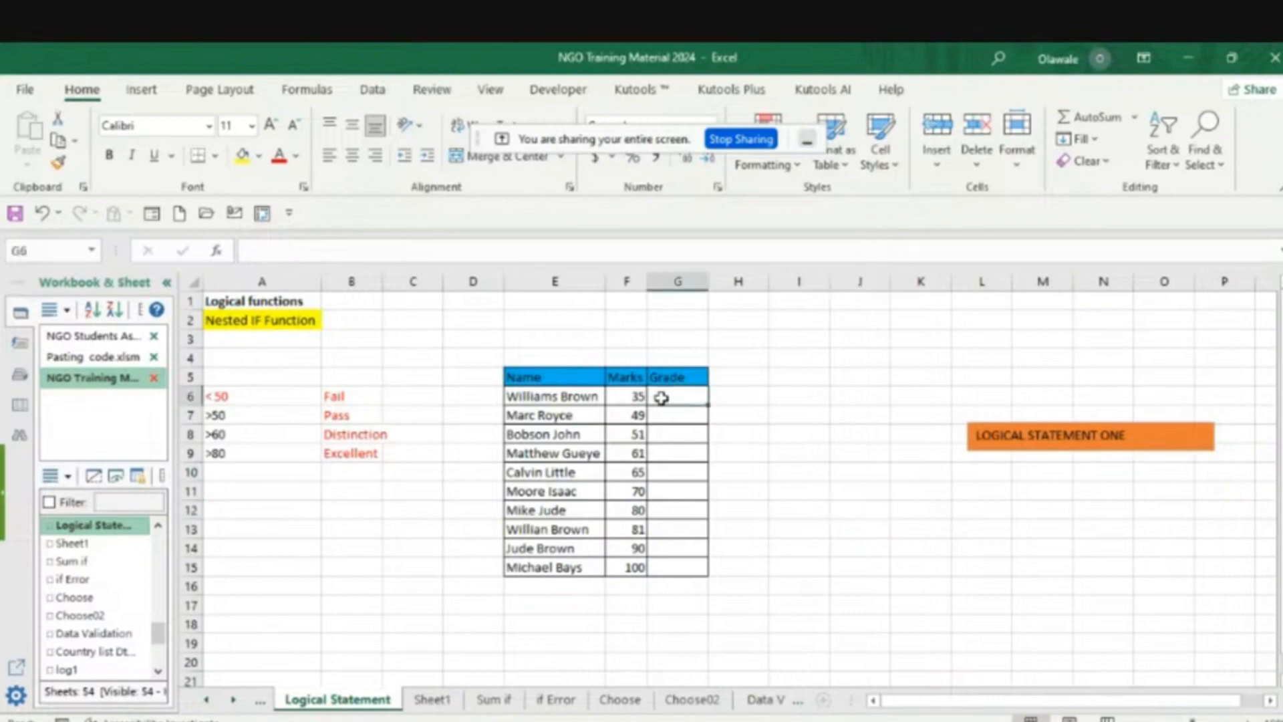
text(=I)
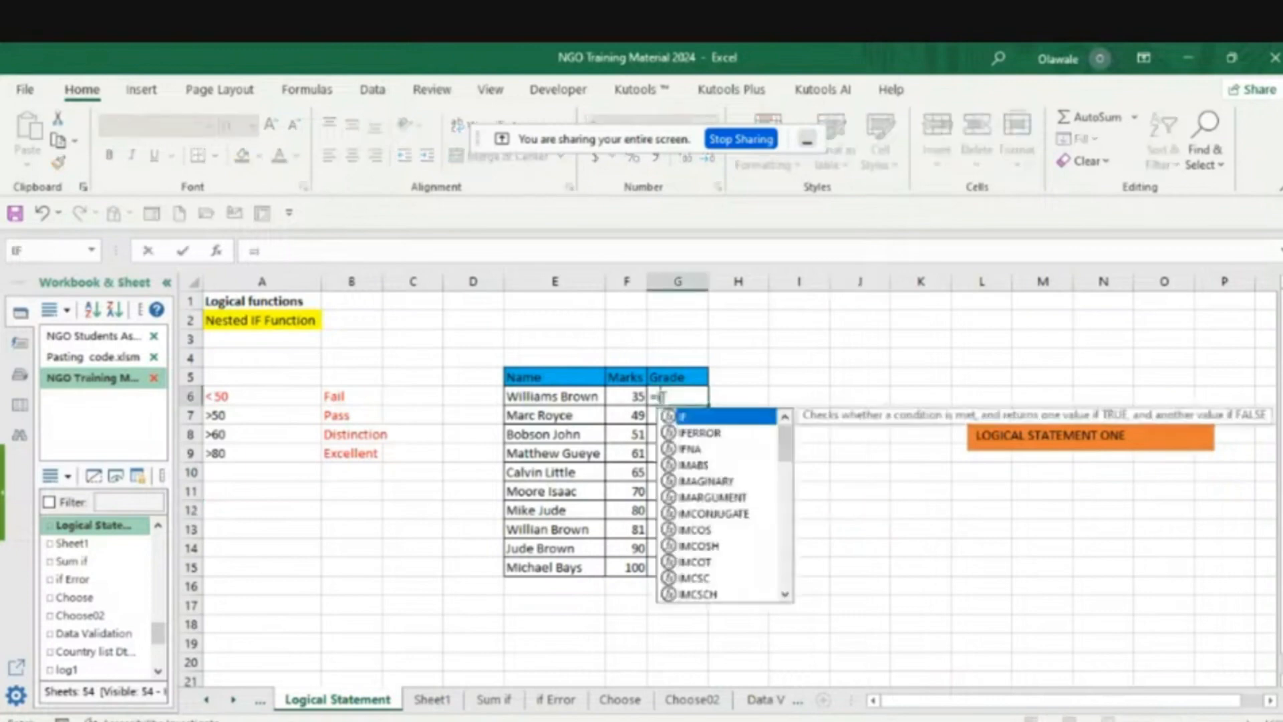
text(f)
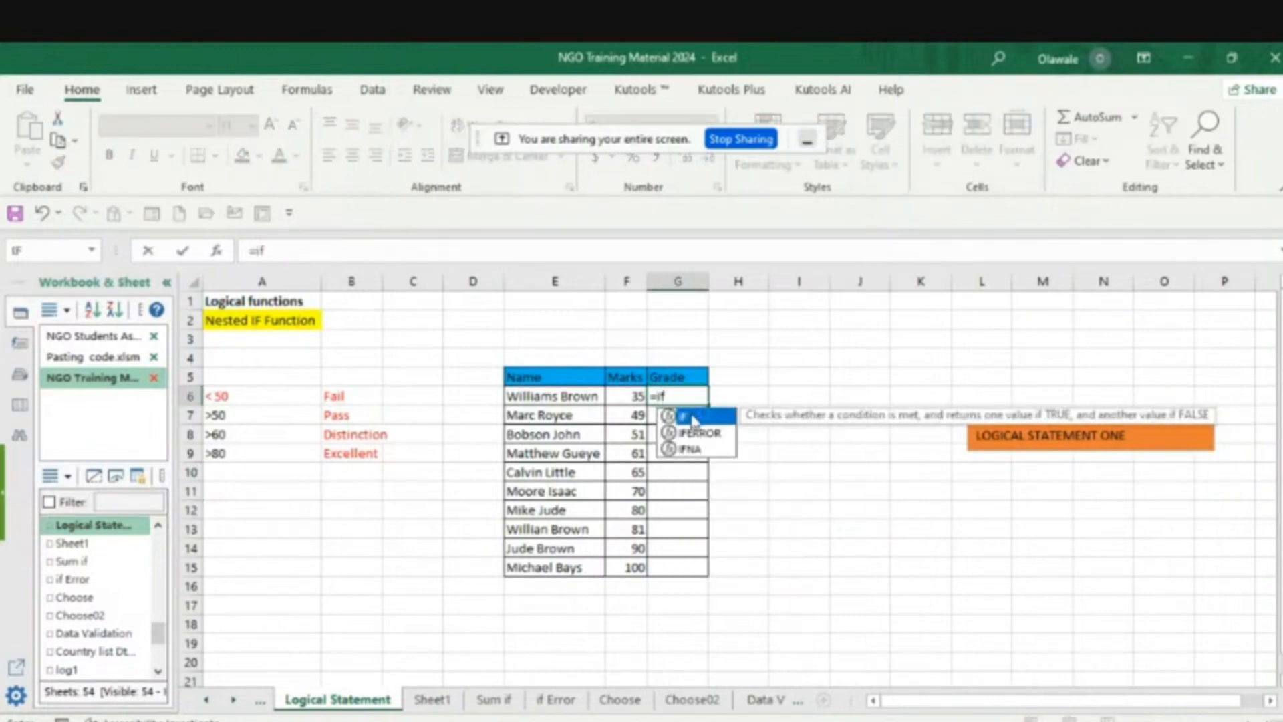
double_click(692, 419)
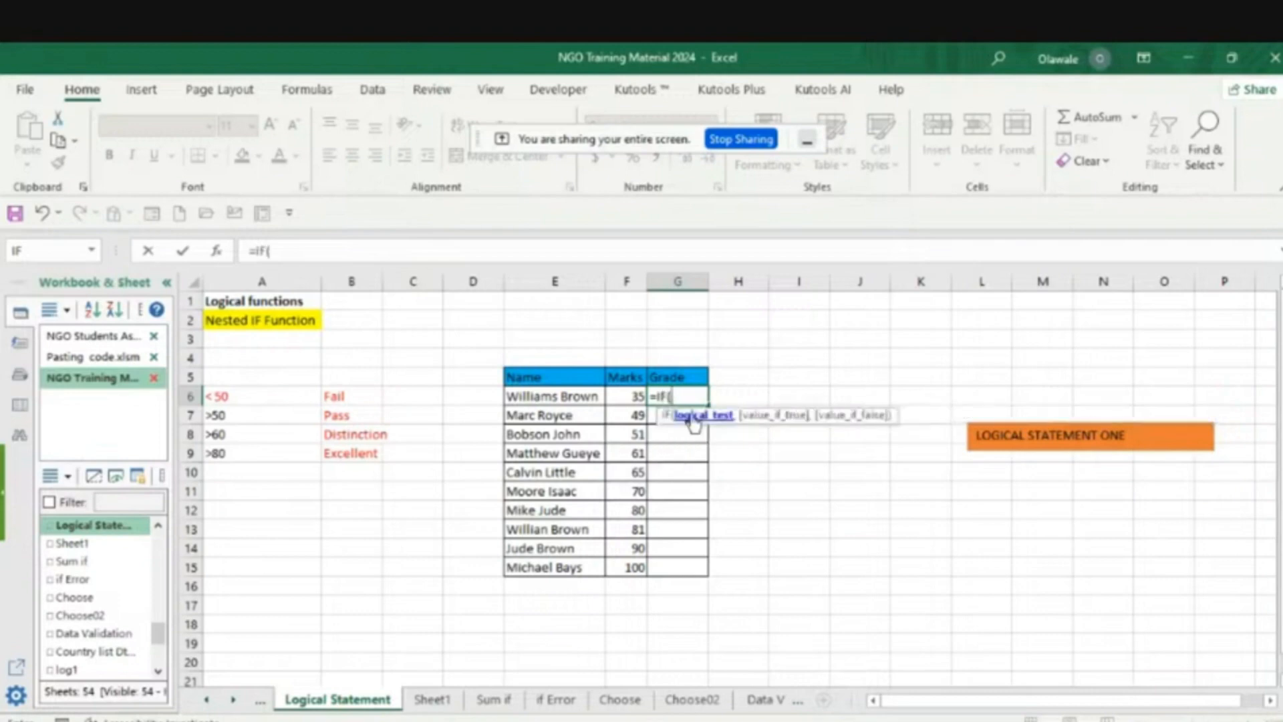
click(633, 395)
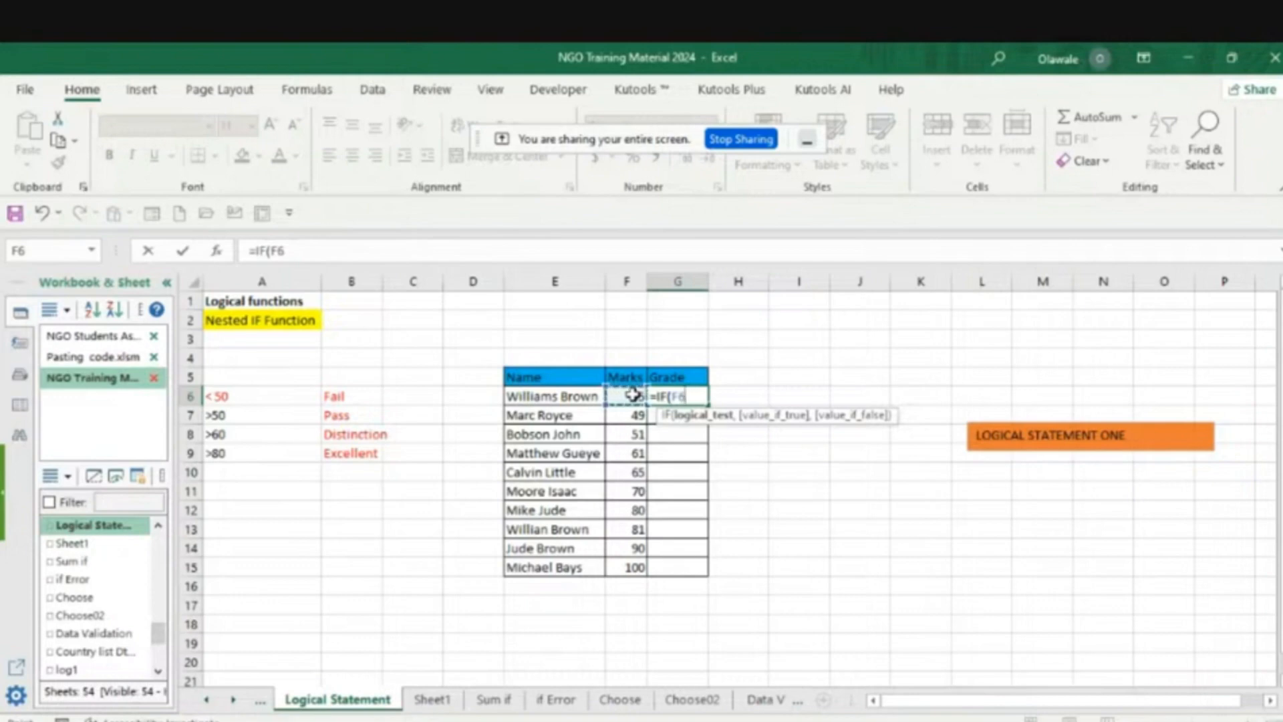
text(>80,)
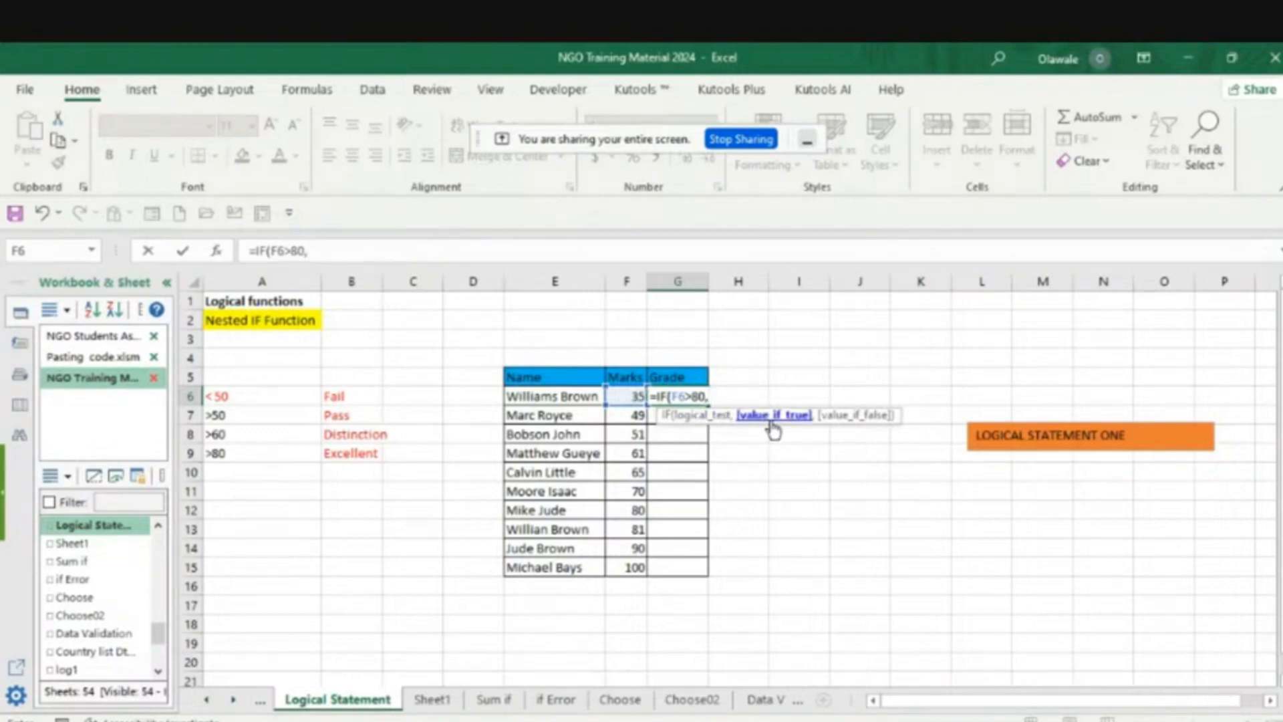
- Add "Excellent" as the true result of the F6>80 test in the G6 formula
text("Excellent)
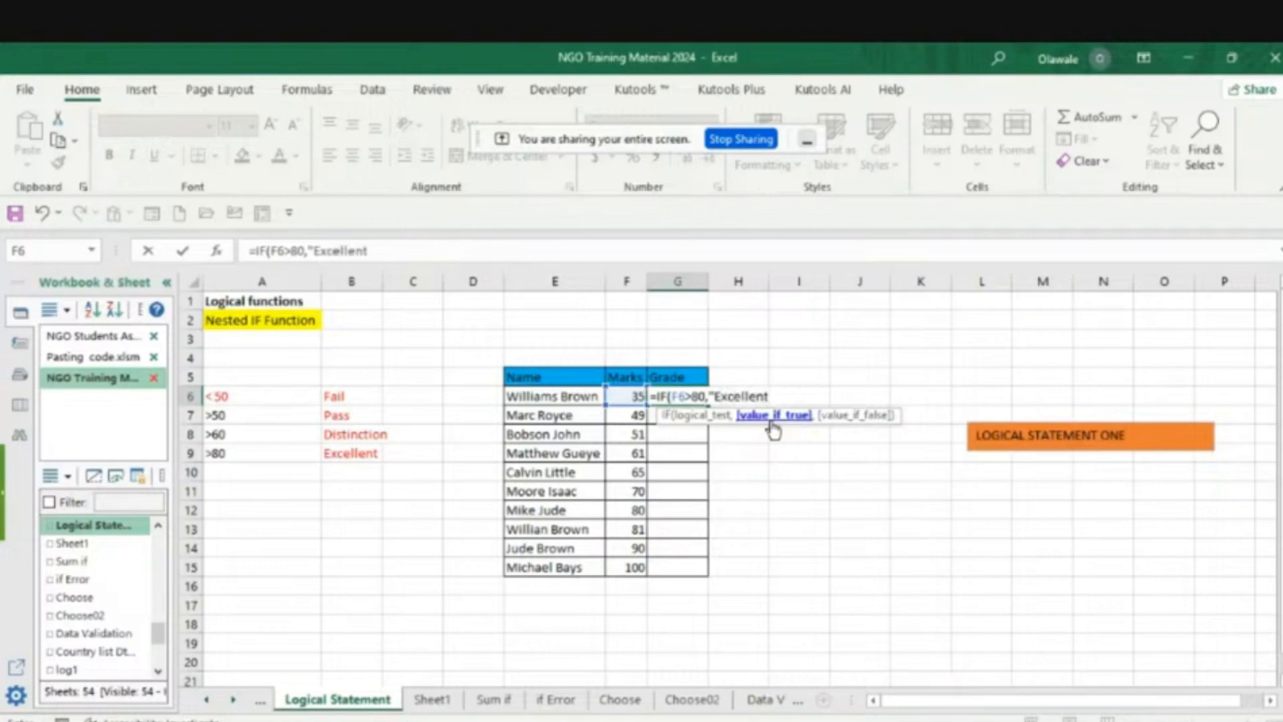
text(")
text(,)
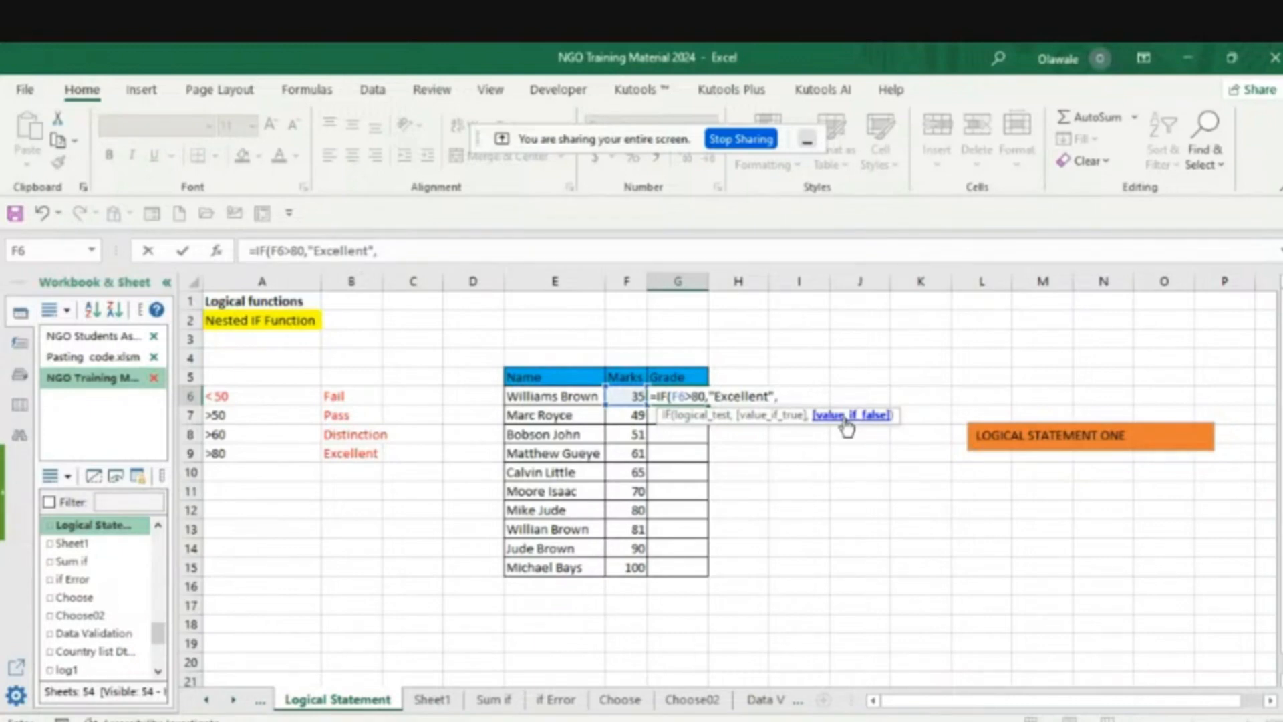
- Nest a second IF as the false result of the G6 formula, testing F6>60
text(if)
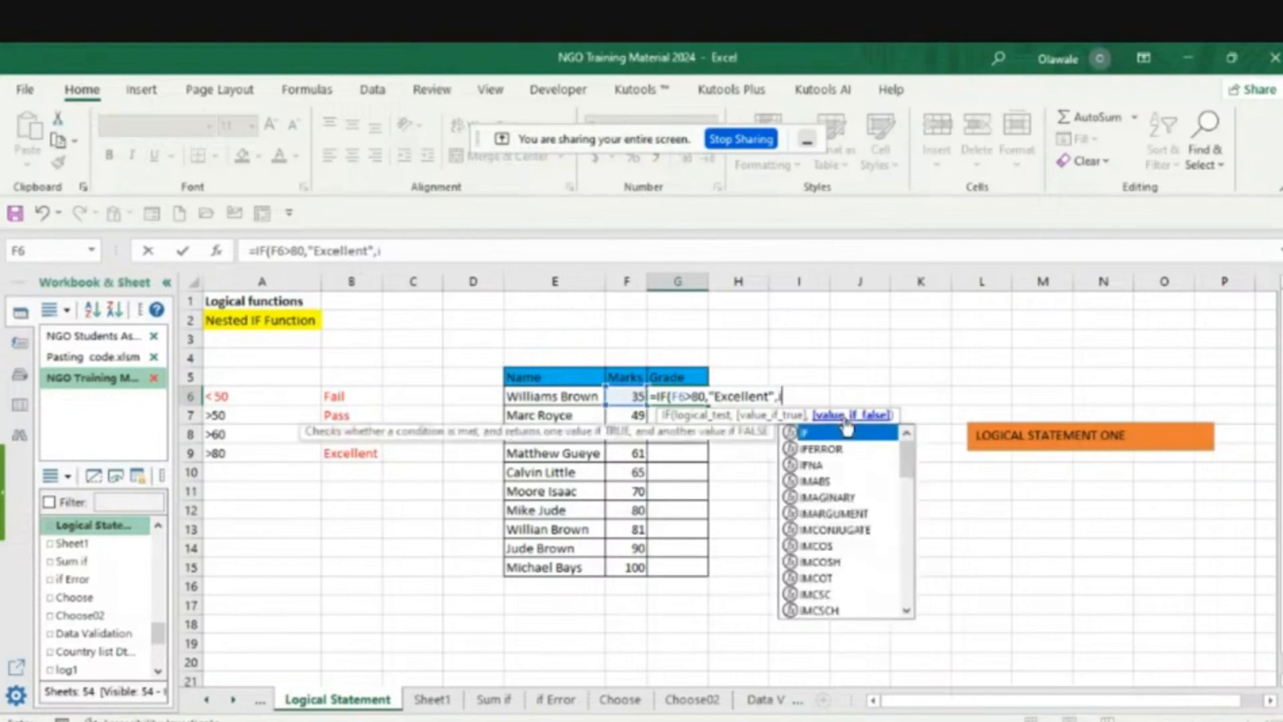
double_click(811, 432)
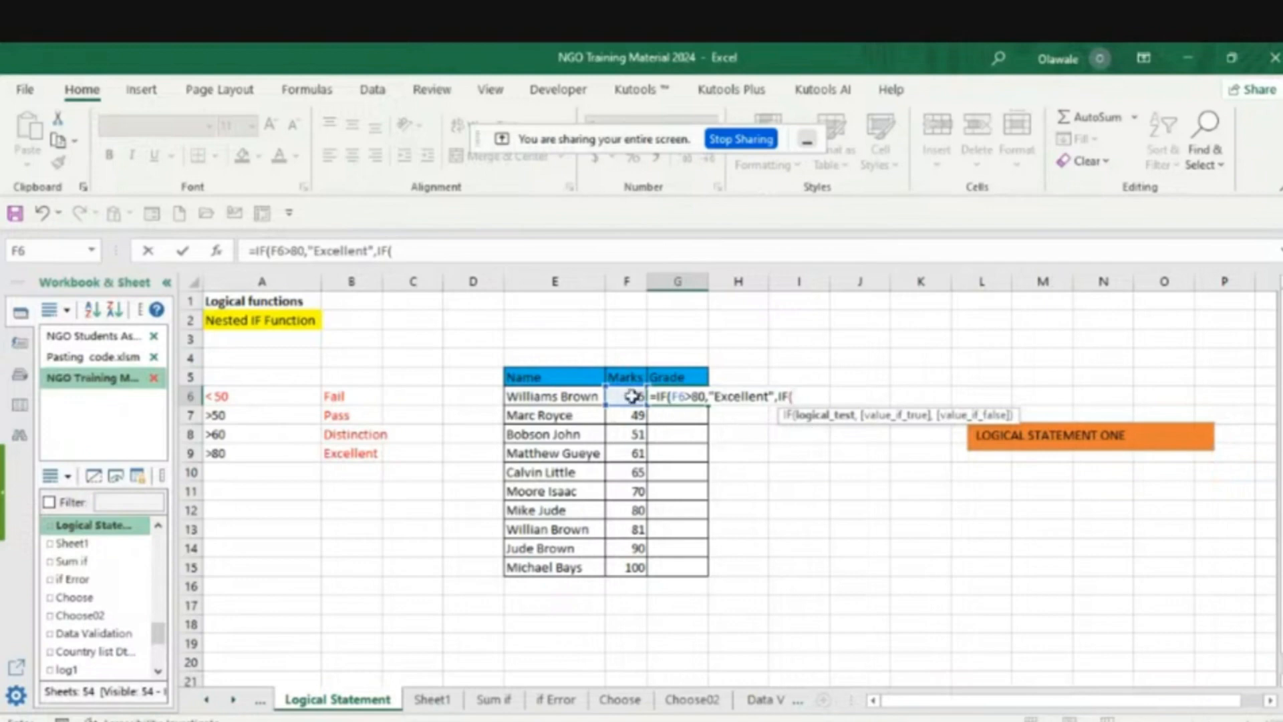
click(631, 396)
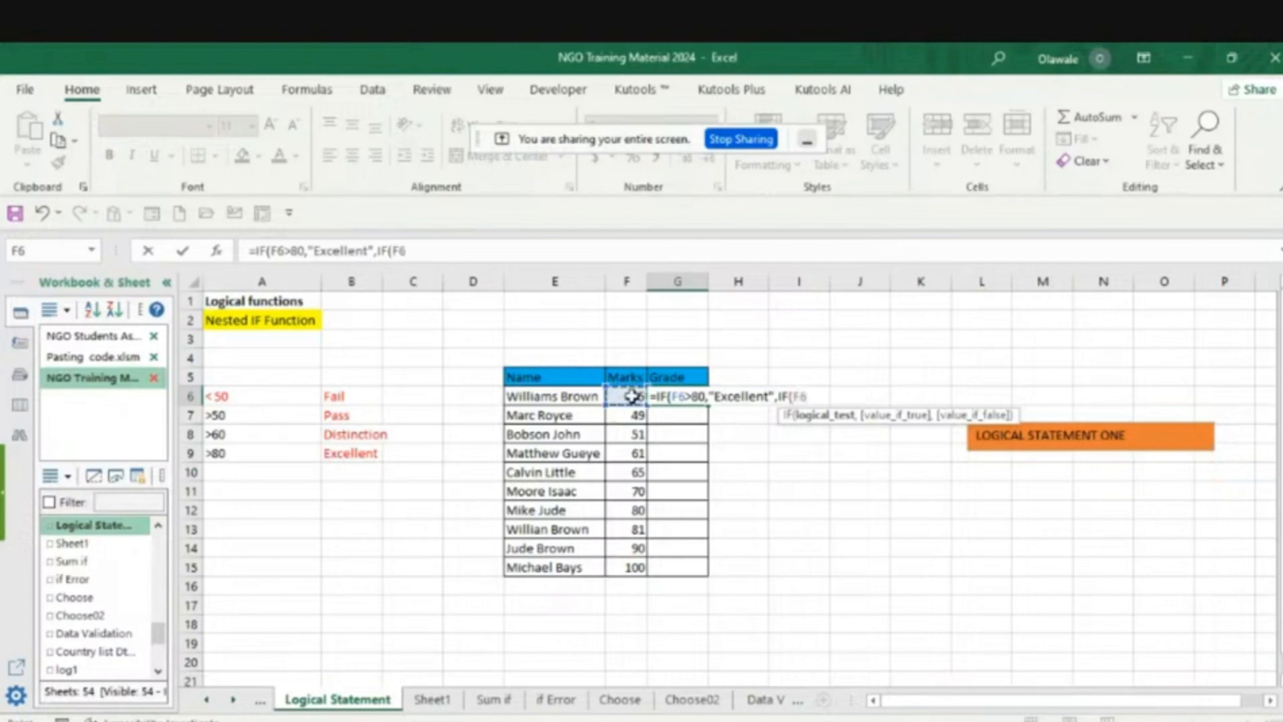
text(>60,)
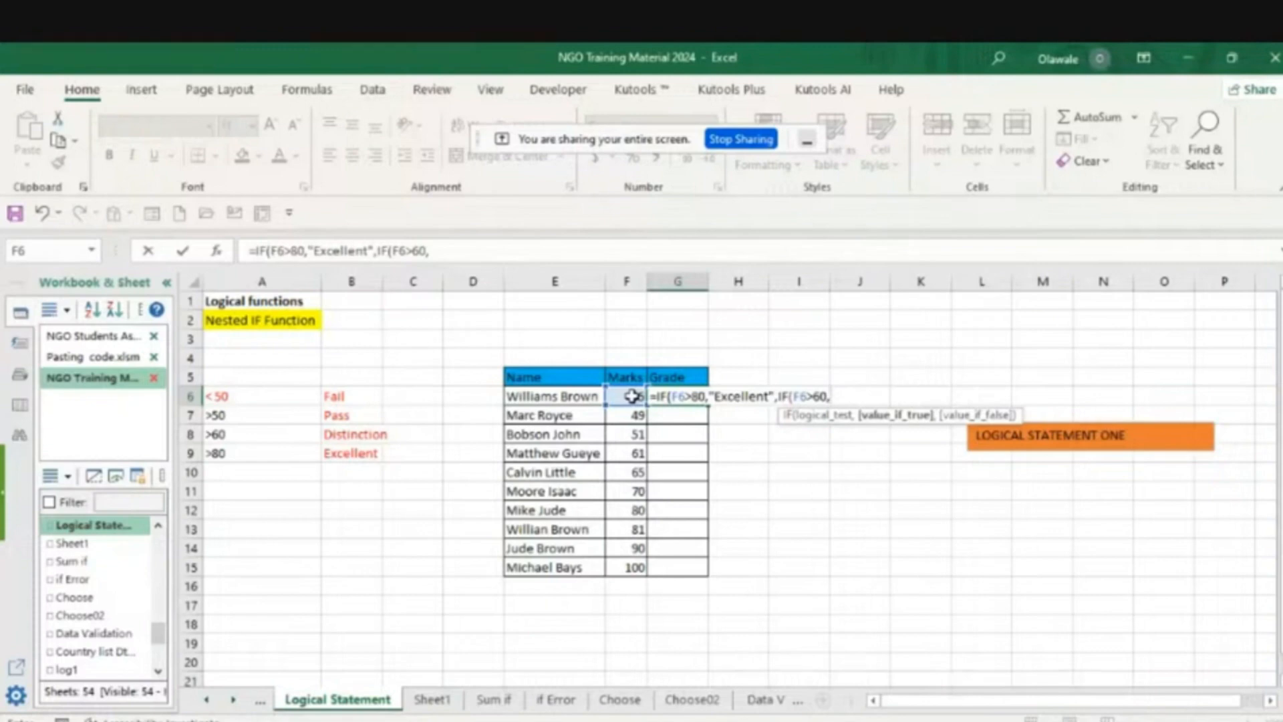
- Enter "Distinction" as the true result of the nested F6>60 test
text("Distinctio)
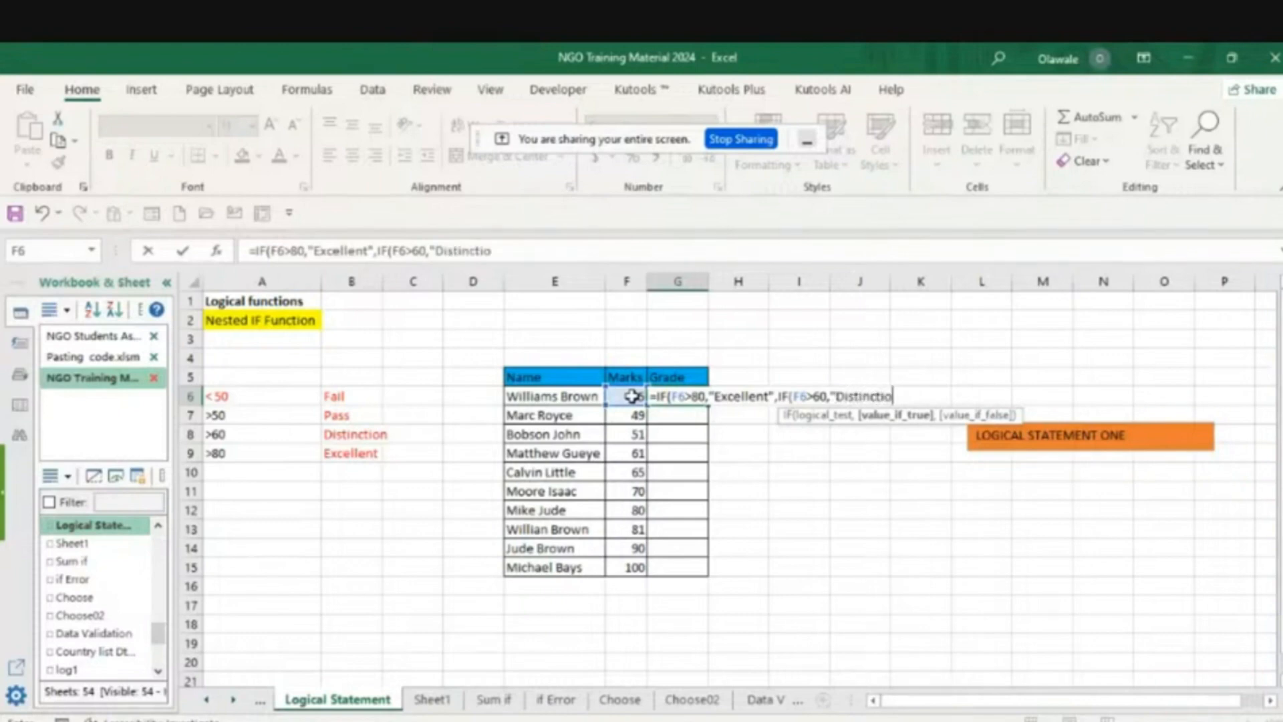
text(n",)
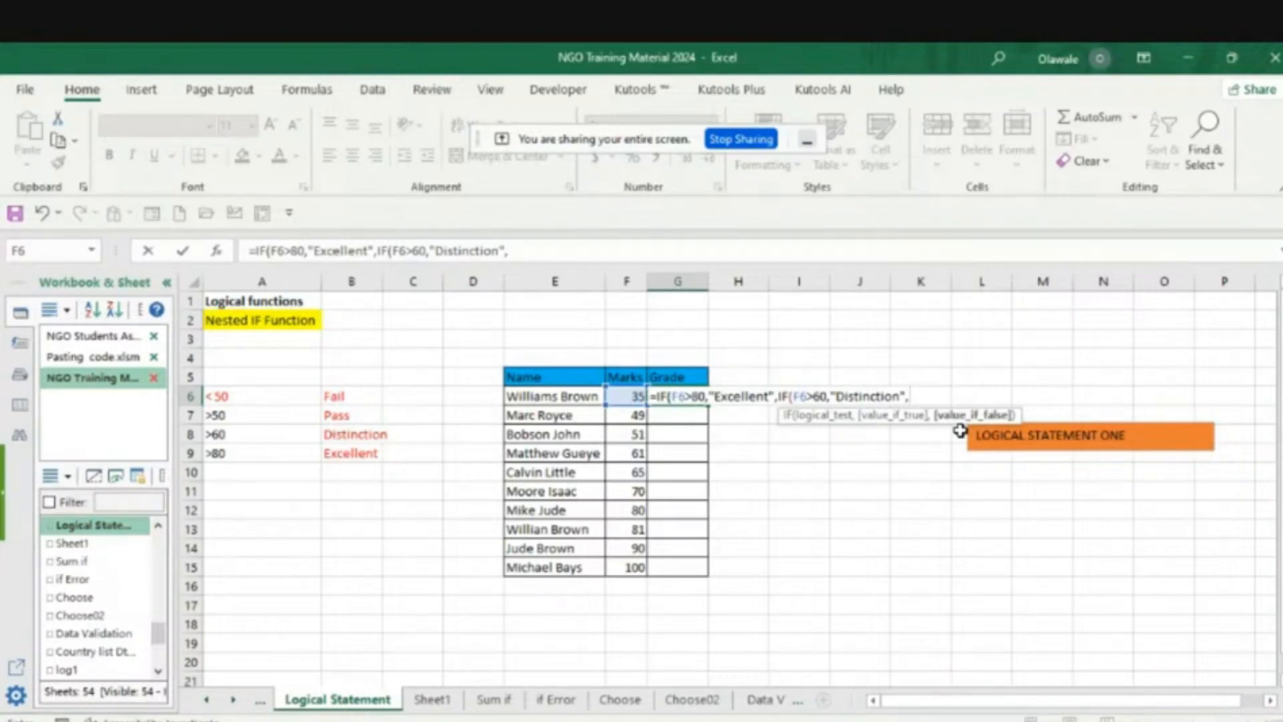
- Nest a third IF in the G6 formula's remaining false result, testing F6>50
text(if)
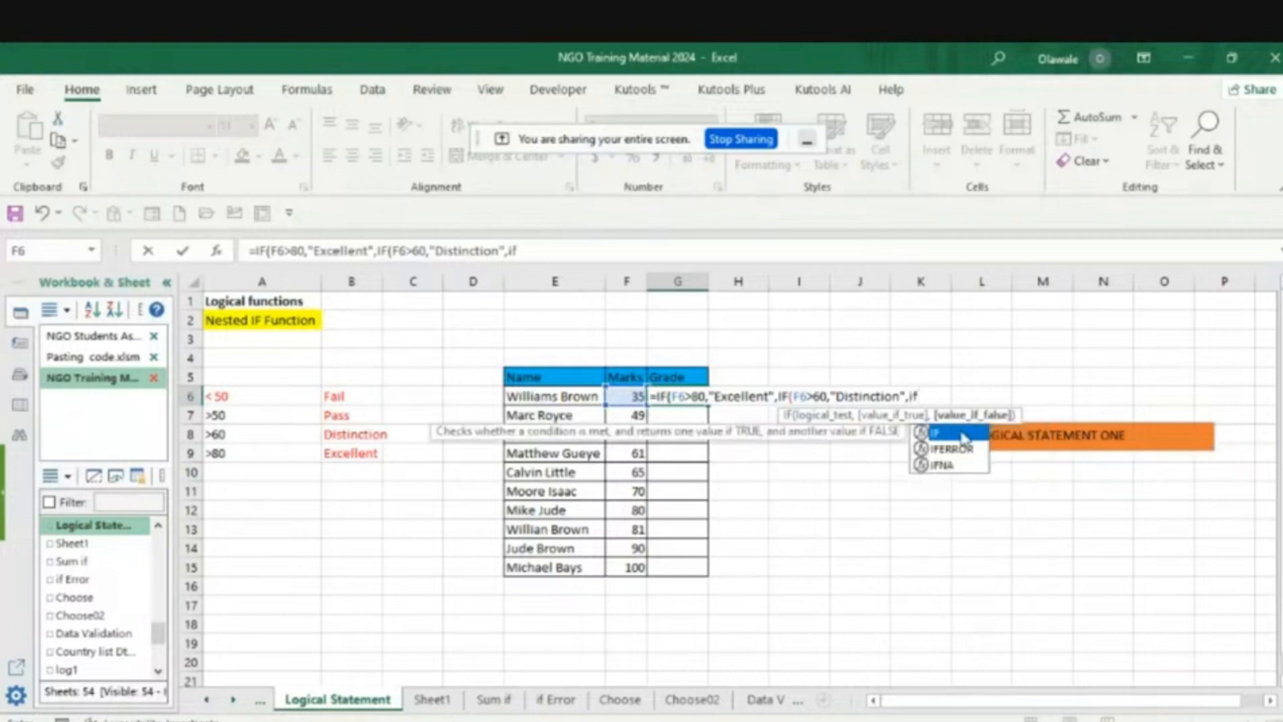
key(Tab)
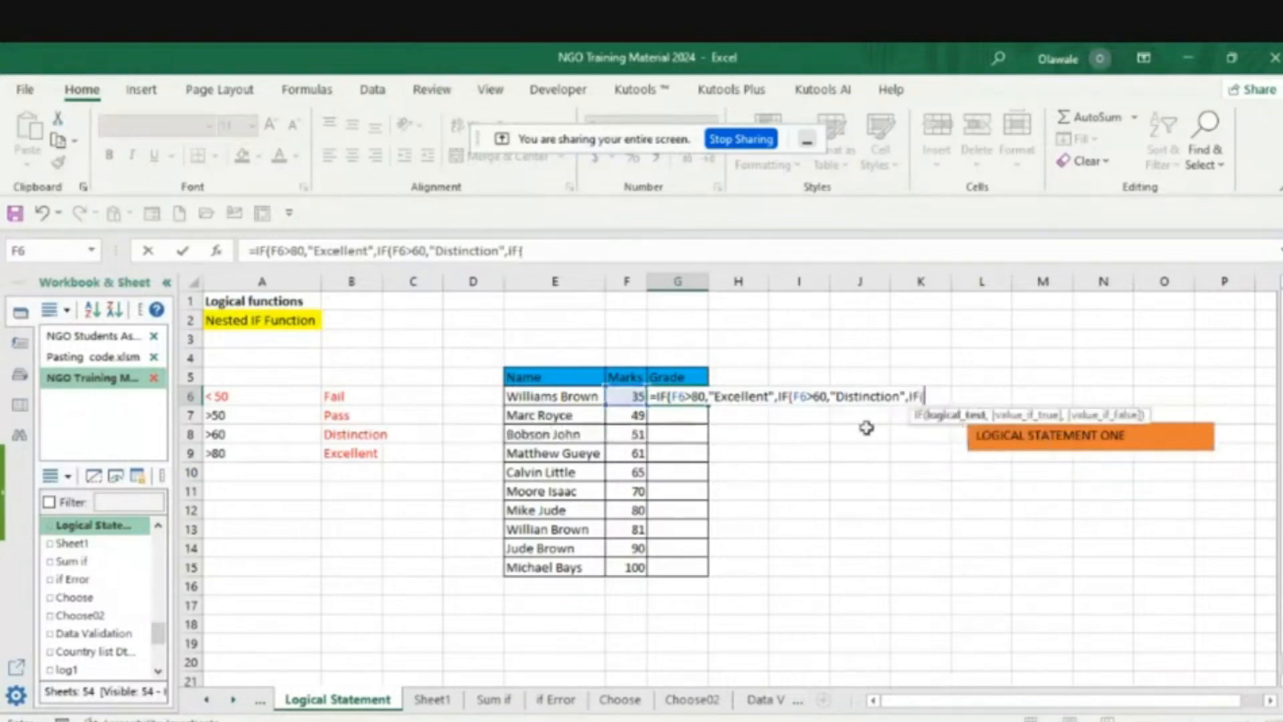
click(632, 396)
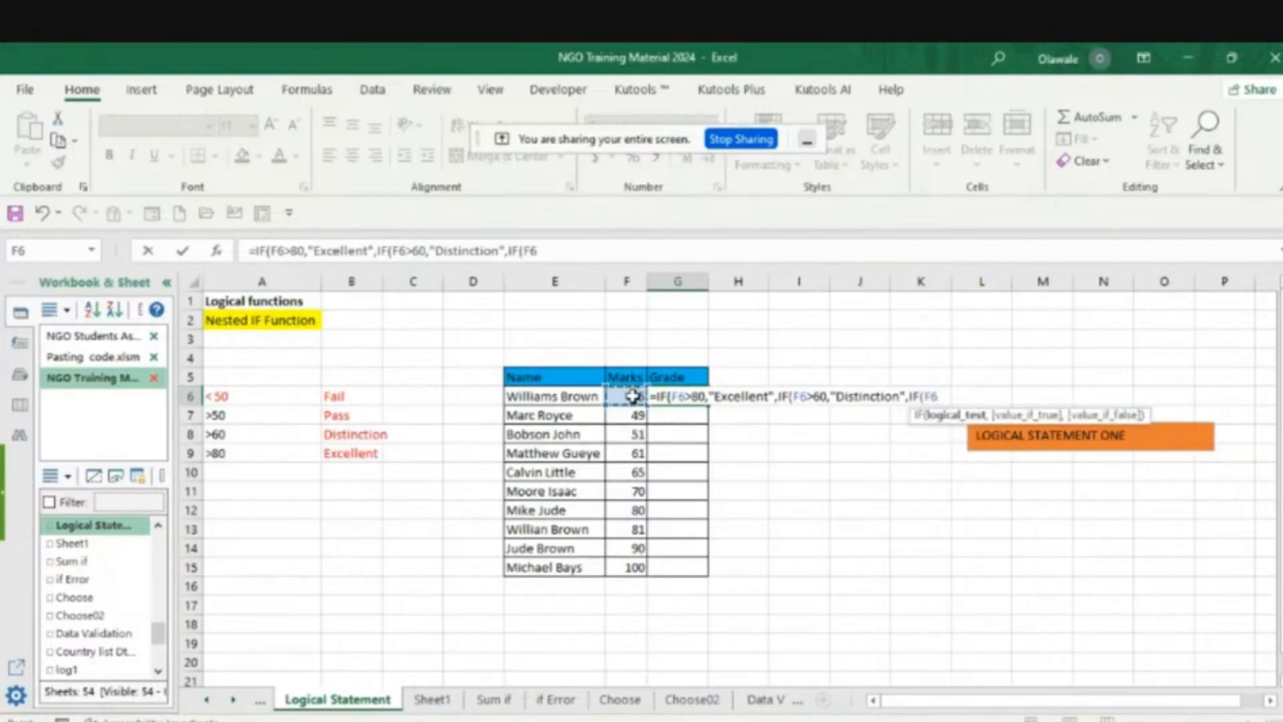
text(>50,)
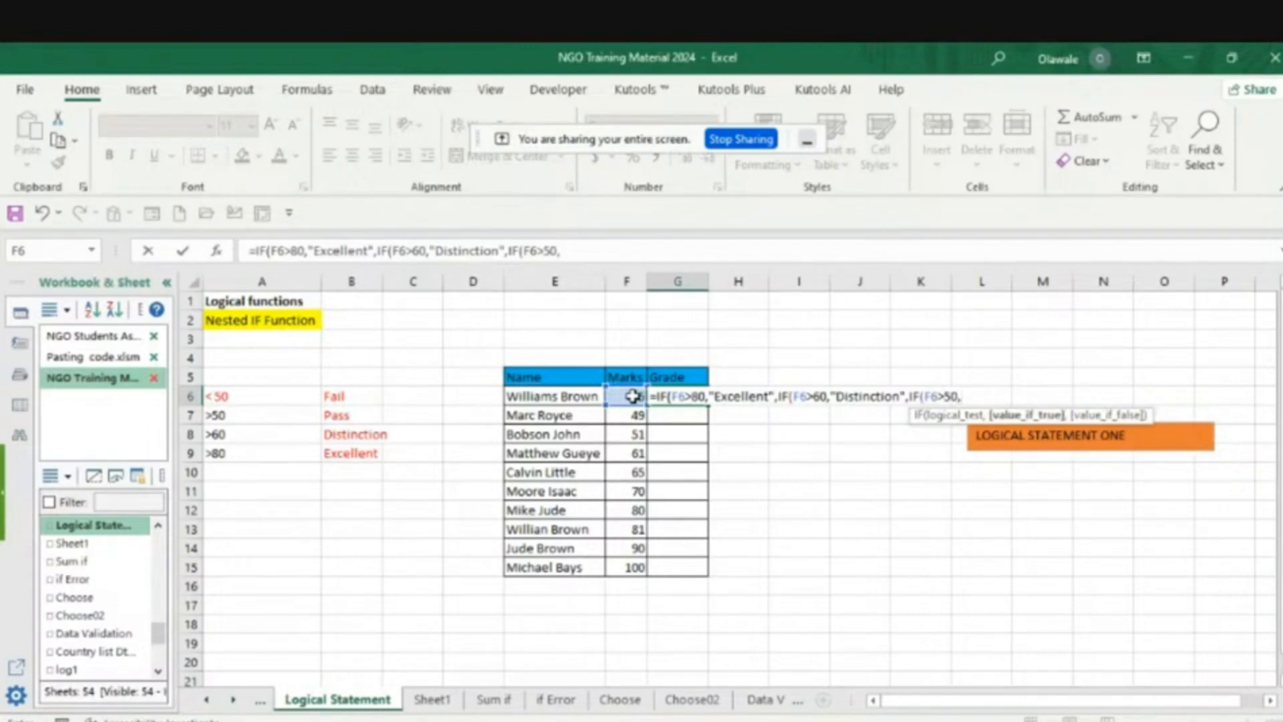
text("Pass")
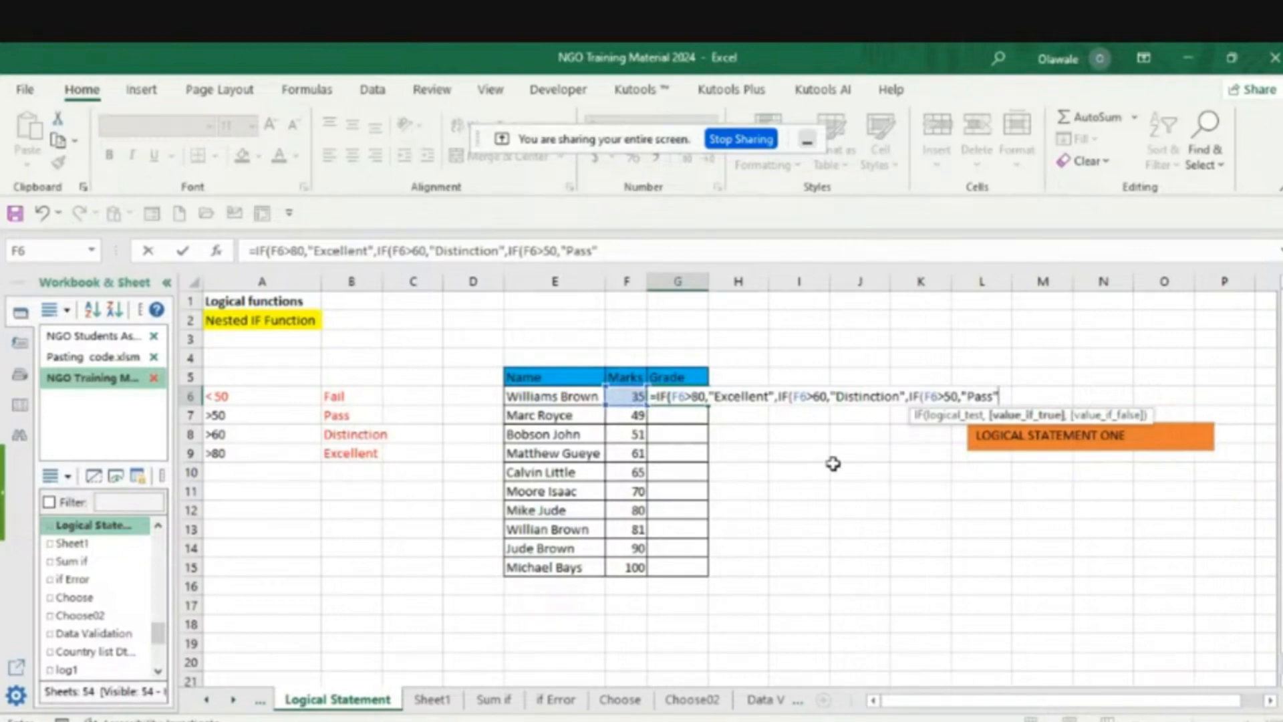
- Add "Pass" as the true result of the nested F6>50 test in the G6 formula
text(,)
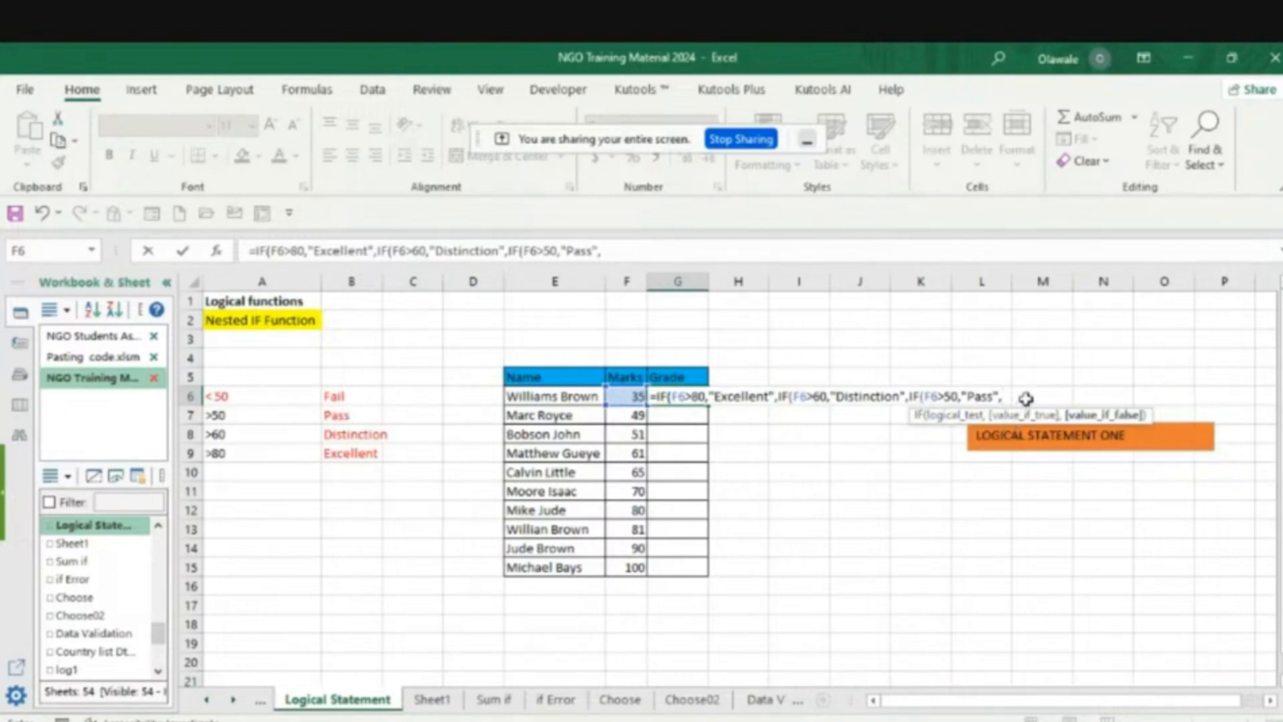
- Add "Fail" as the last false result, close all three IF functions and commit the G6 formula
text("Fail")))
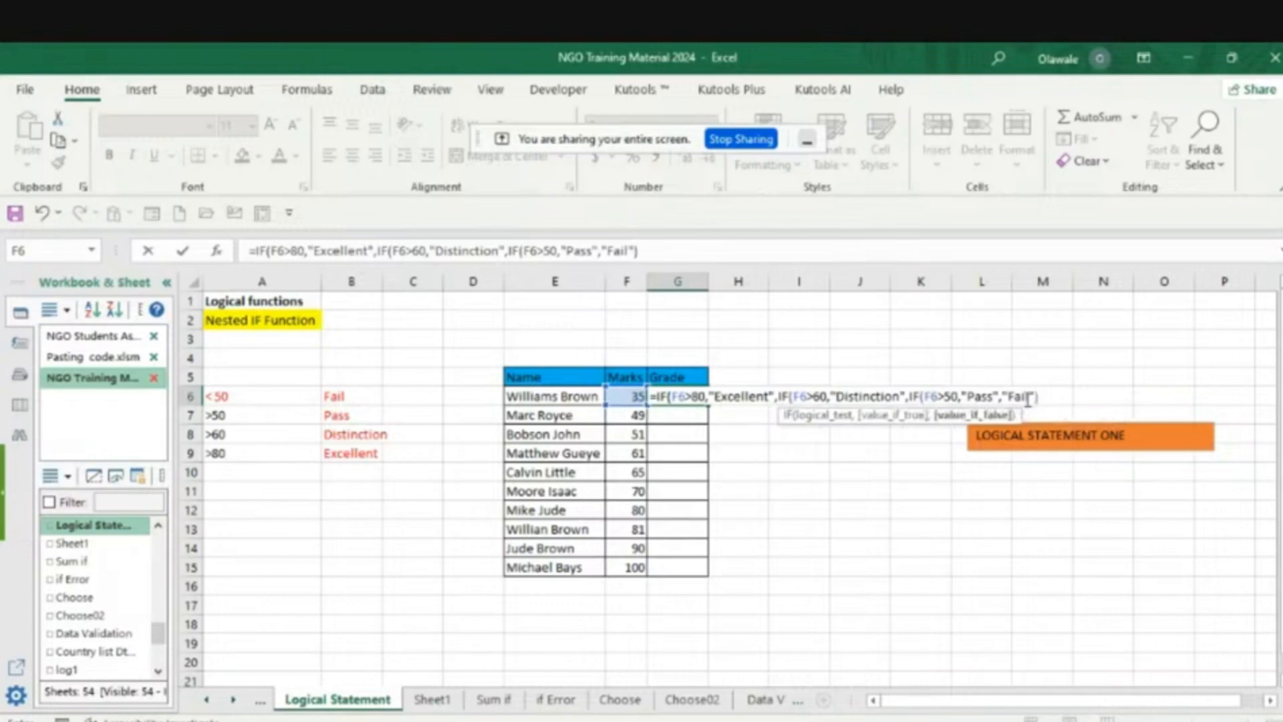
text())
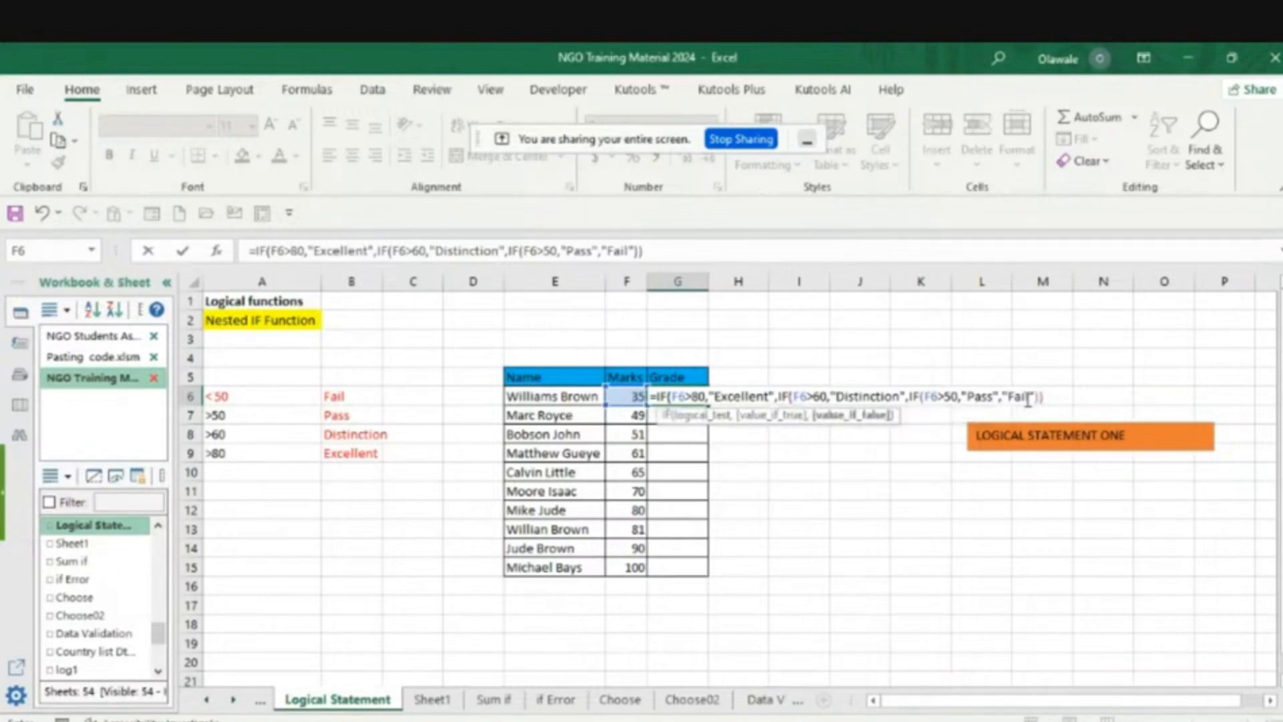
text())
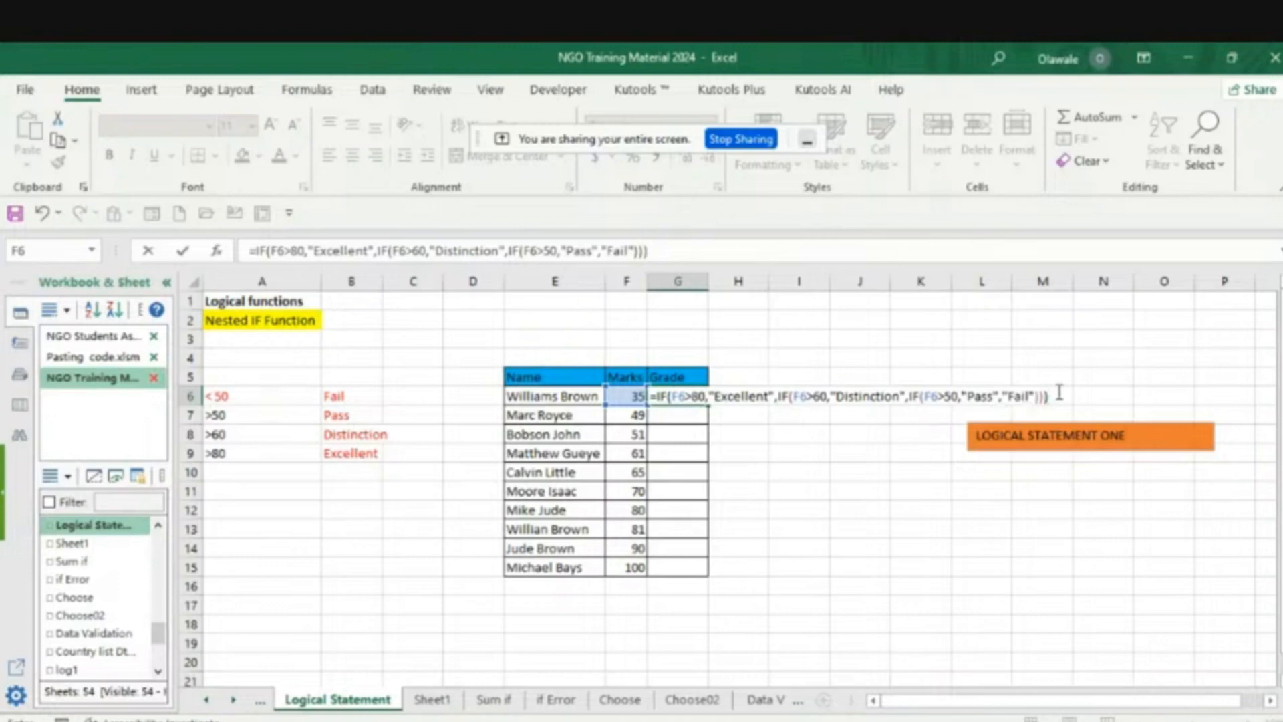
key(Return)
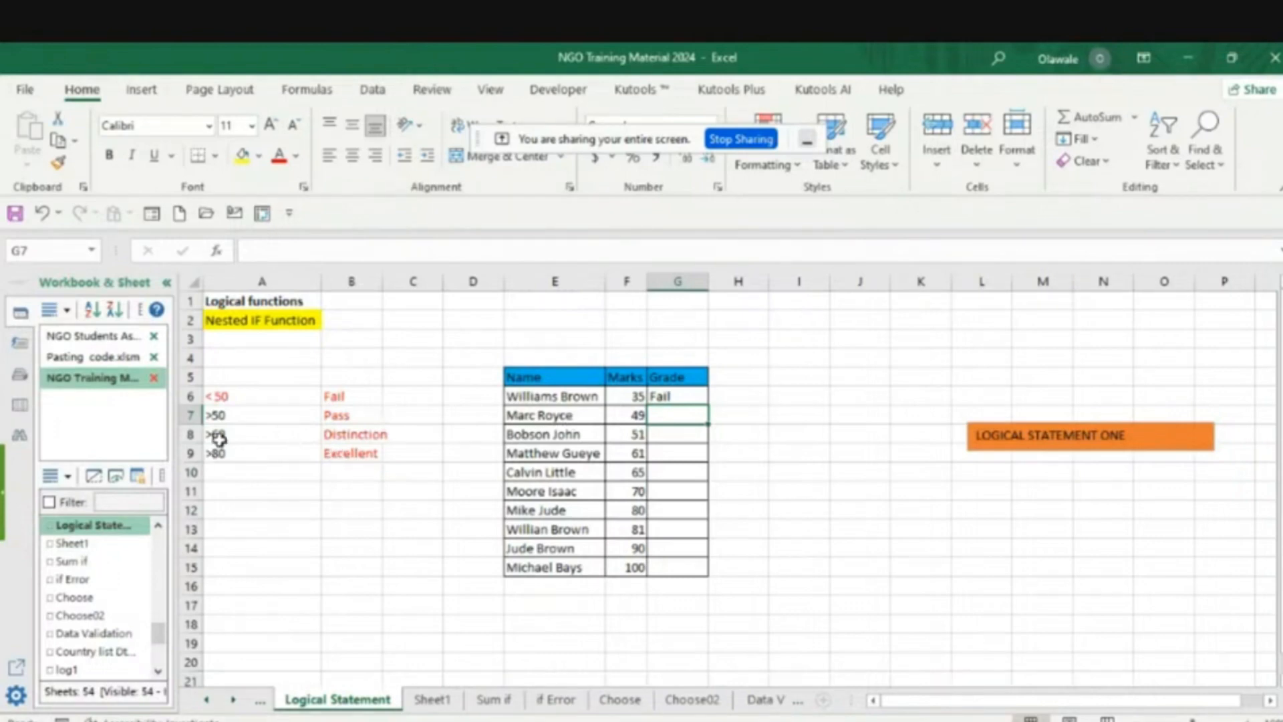
- Fill the G6 grade formula down to G15 and autofit the width of column G
click(680, 395)
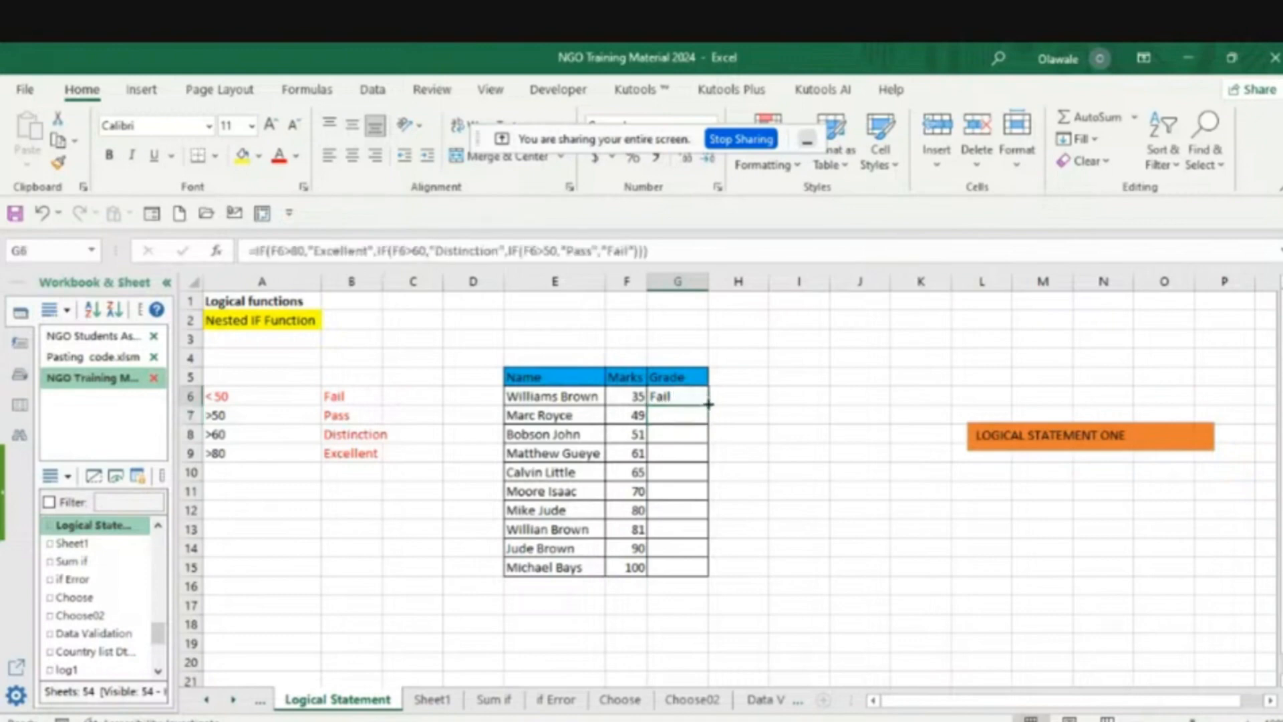
double_click(708, 404)
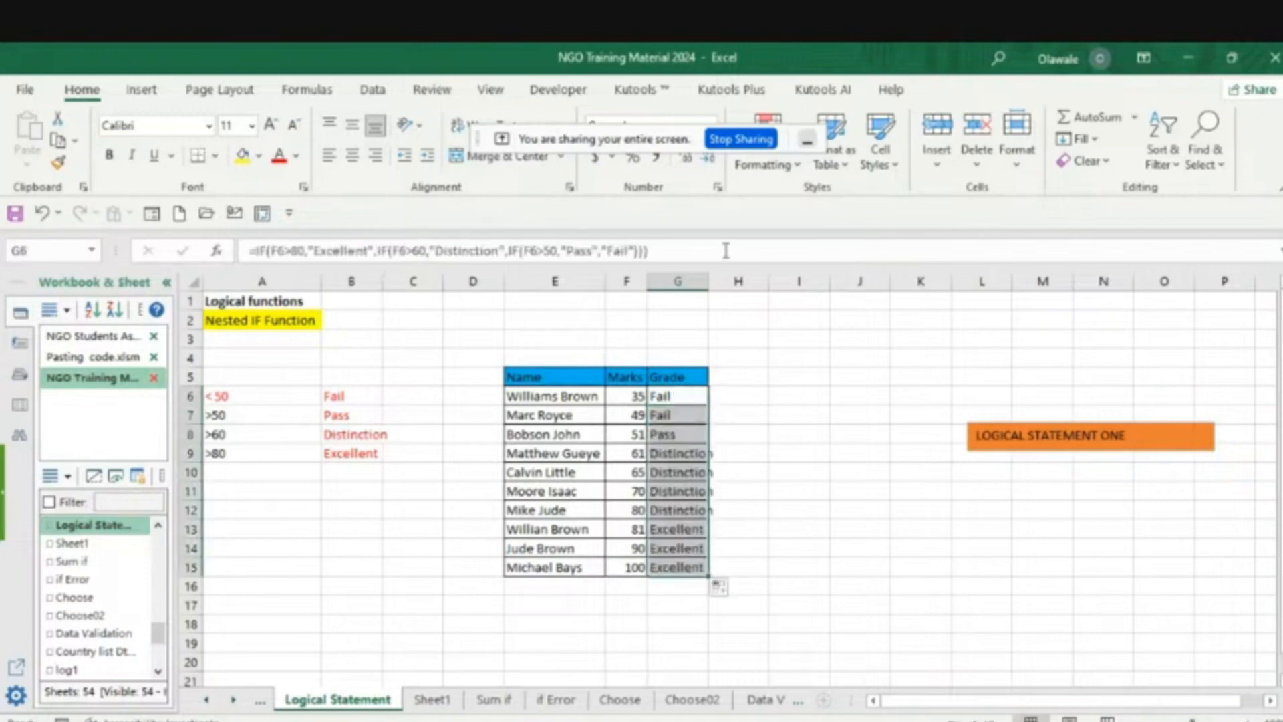
double_click(709, 281)
click(868, 491)
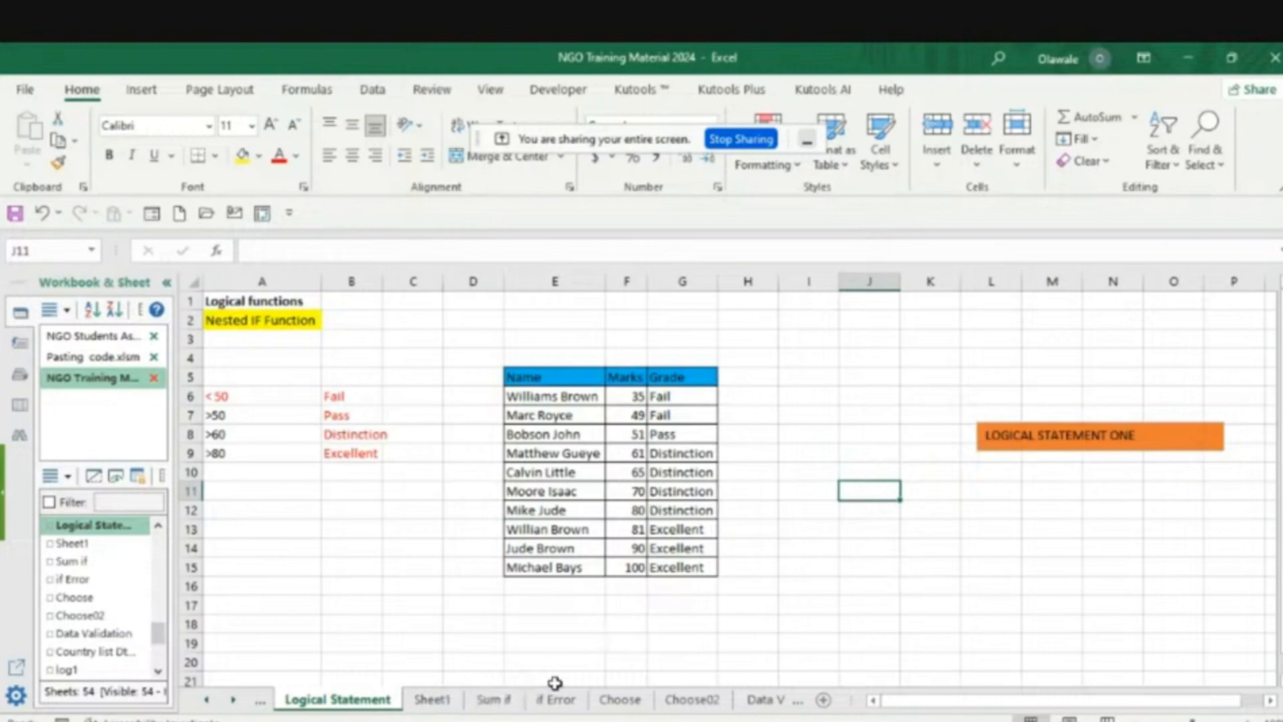
- Go to the Sum if sheet and show its department salary data from the first row and column
click(431, 702)
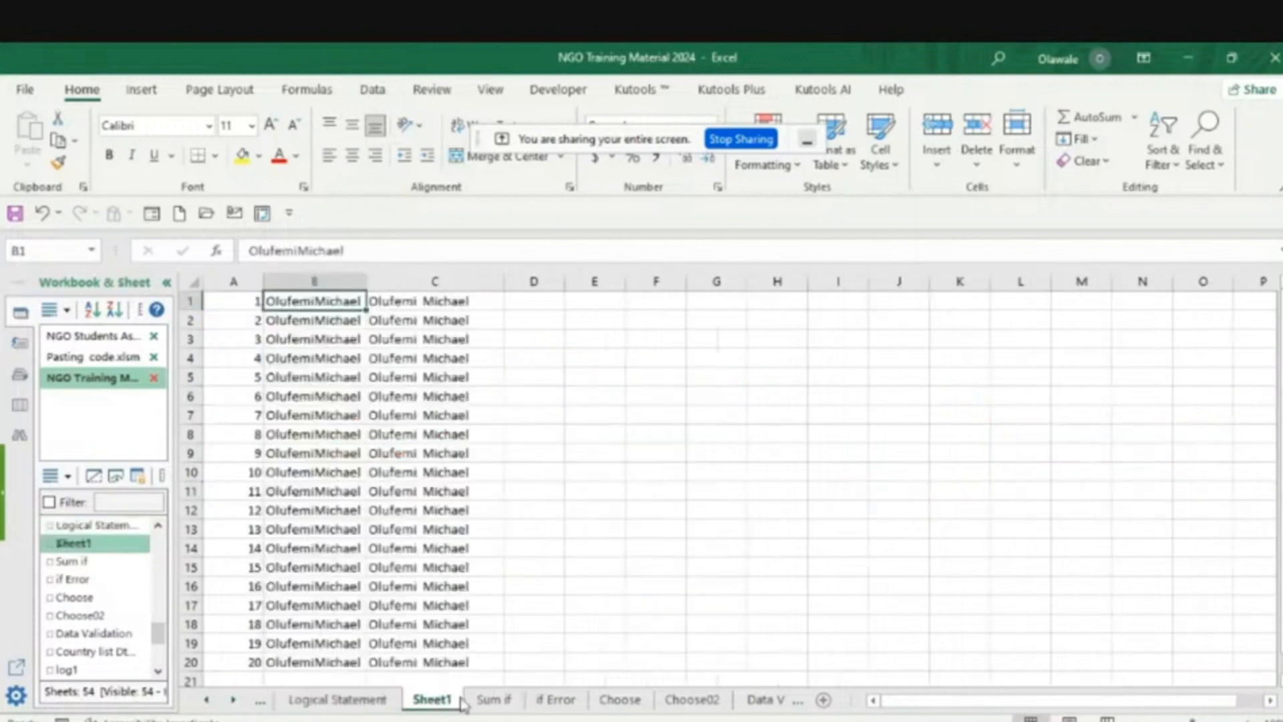
click(498, 702)
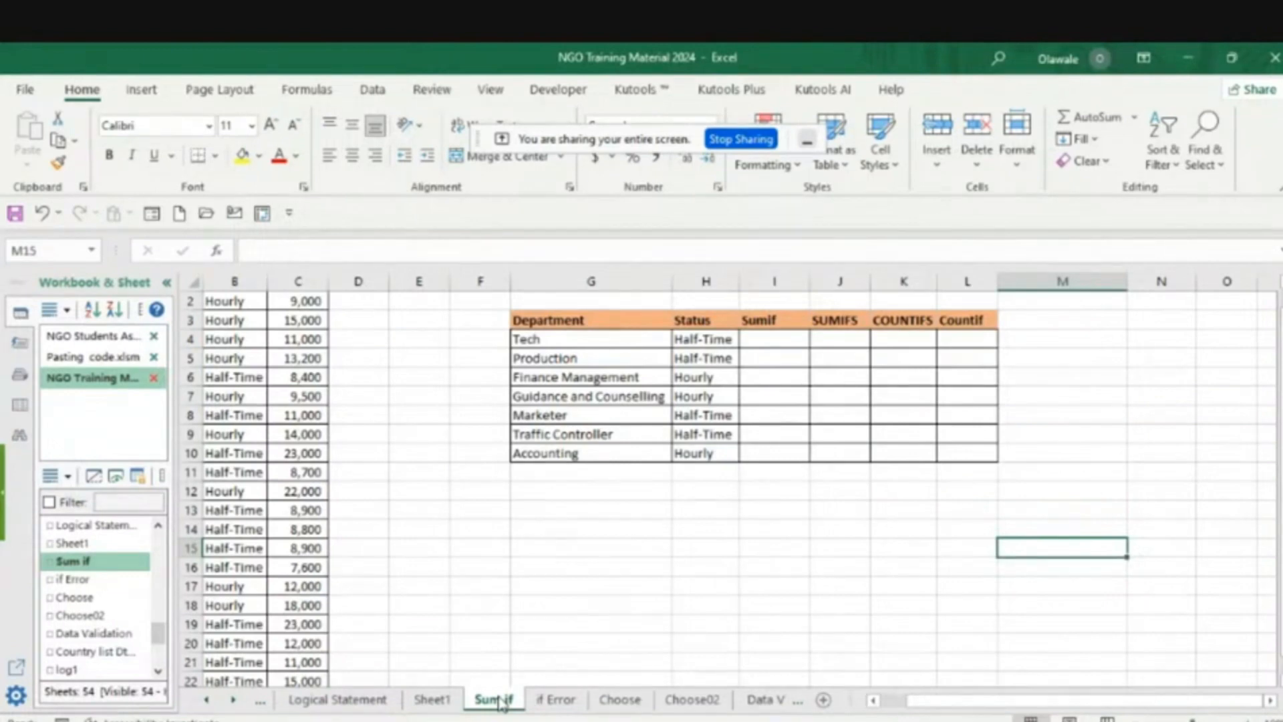
click(874, 701)
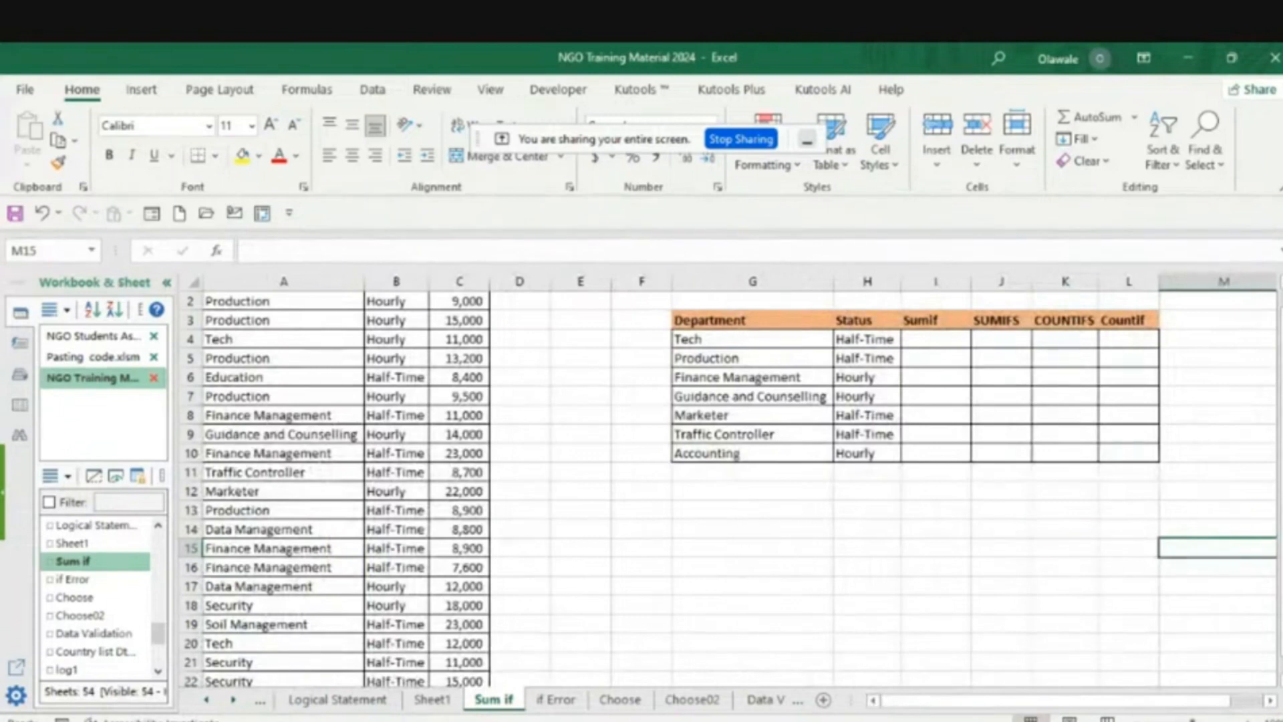
scroll(728, 488, up, 1)
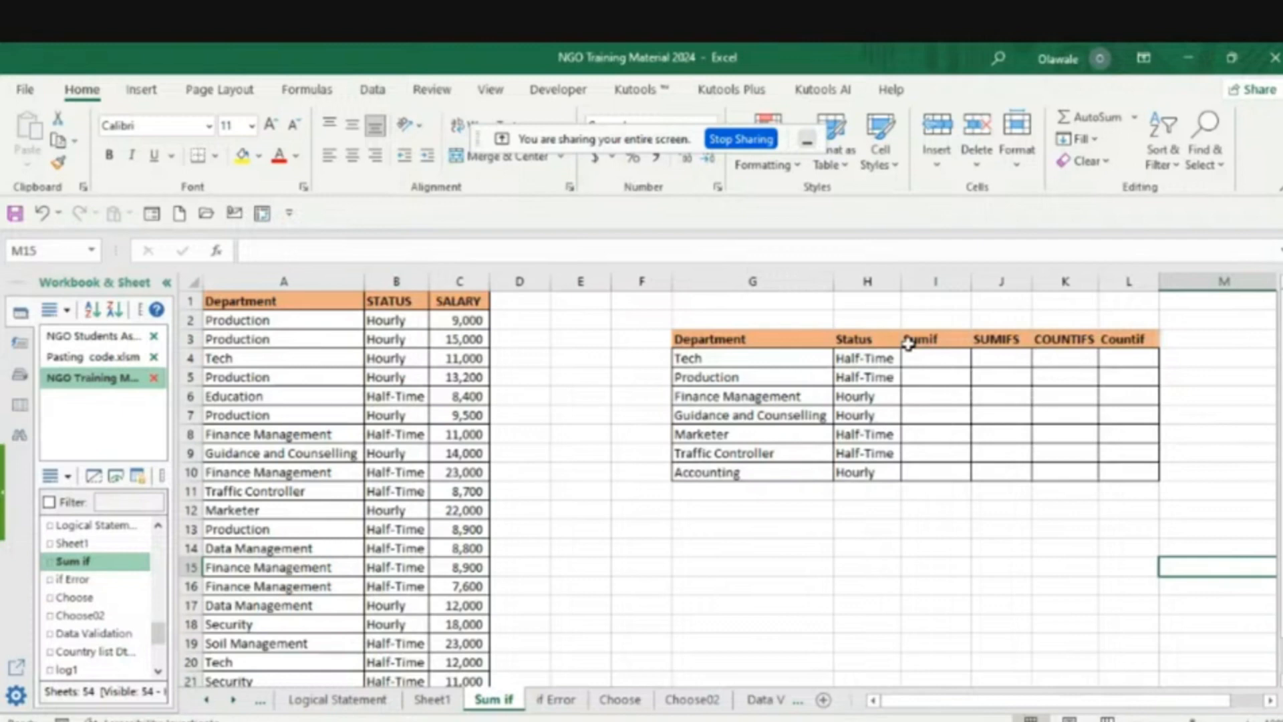
- Start a SUMIF formula in I4 for the Tech row, using the department cells A2:A22 (dept) as its range
click(936, 354)
text(=SUMIF()
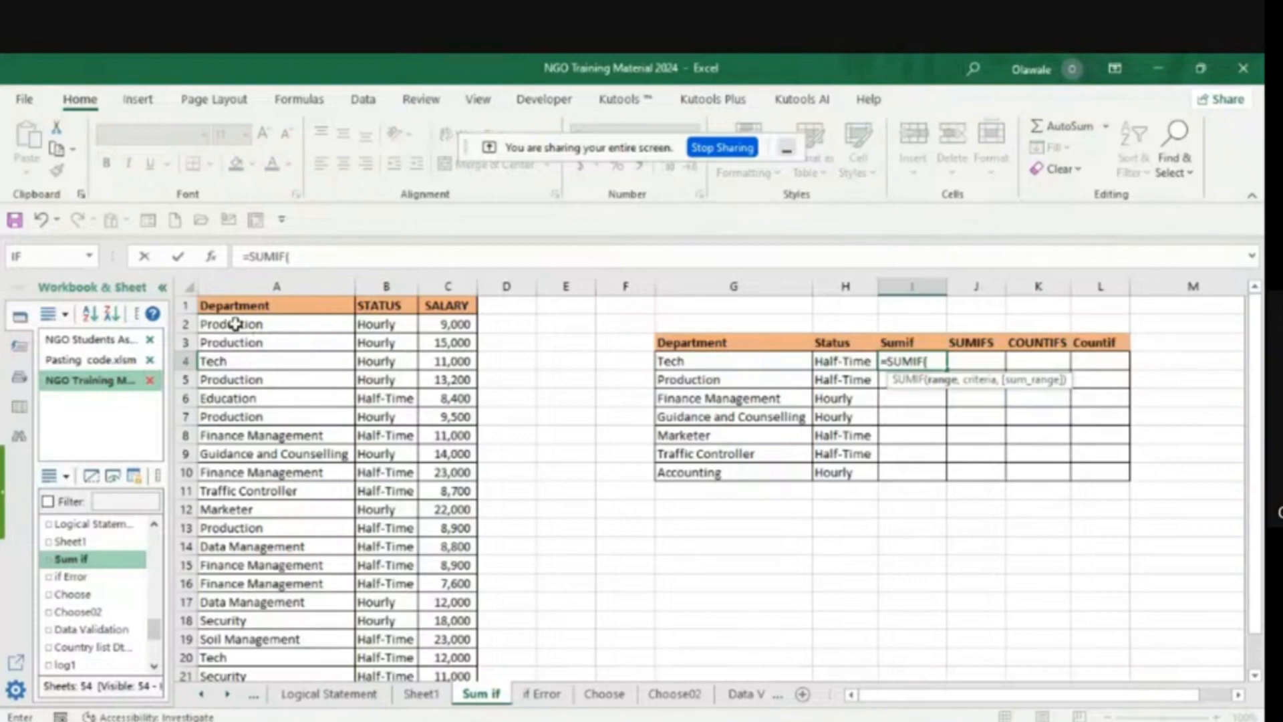
drag(235, 323, 235, 602)
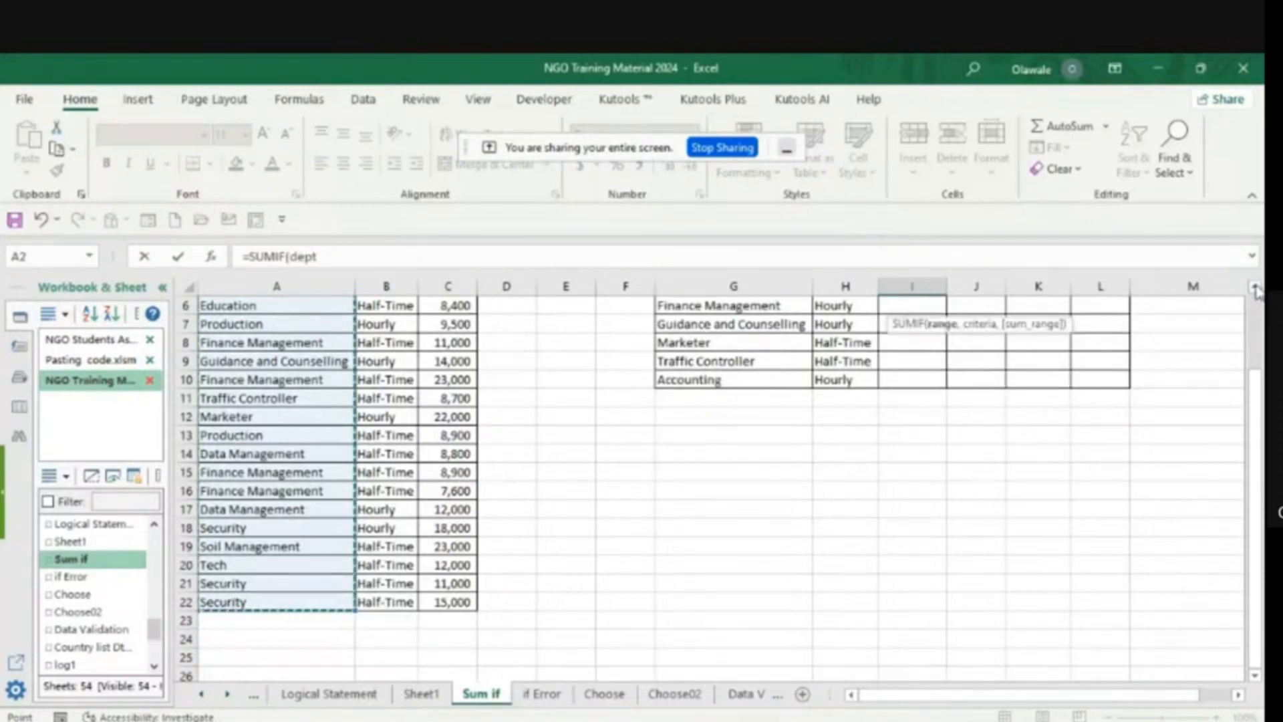
scroll(1256, 289, up, 2)
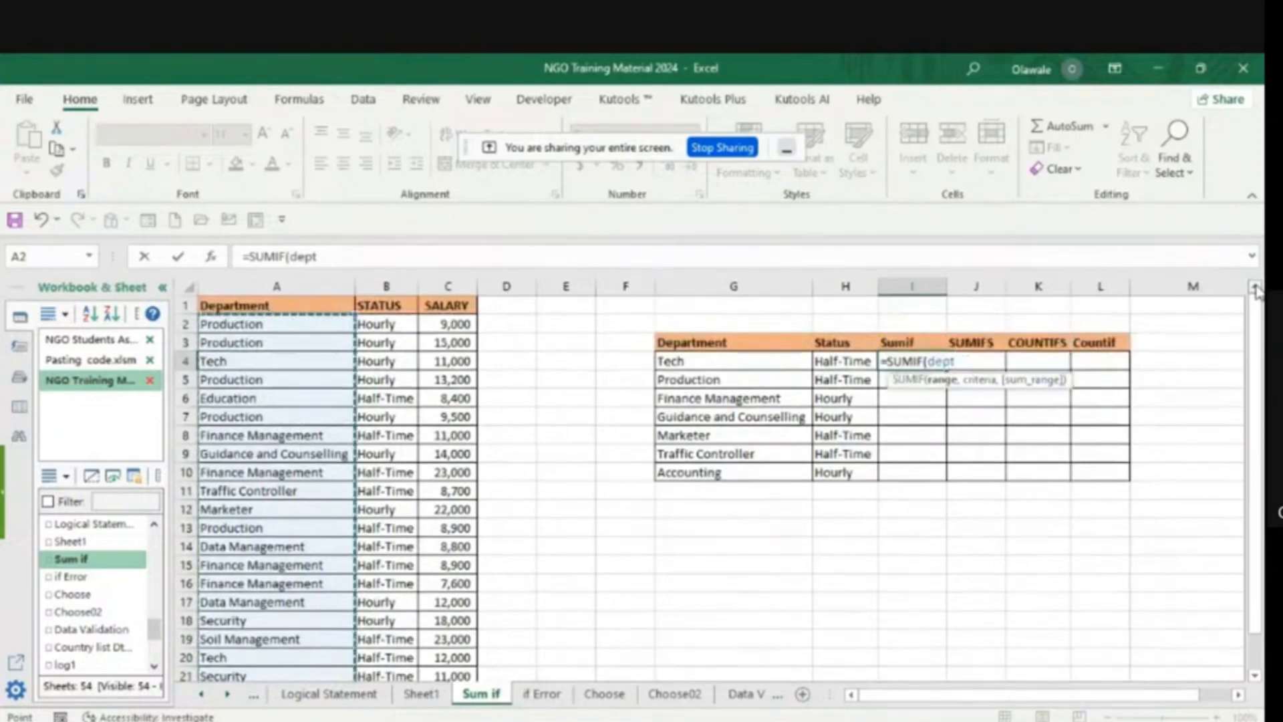
click(323, 256)
text(,)
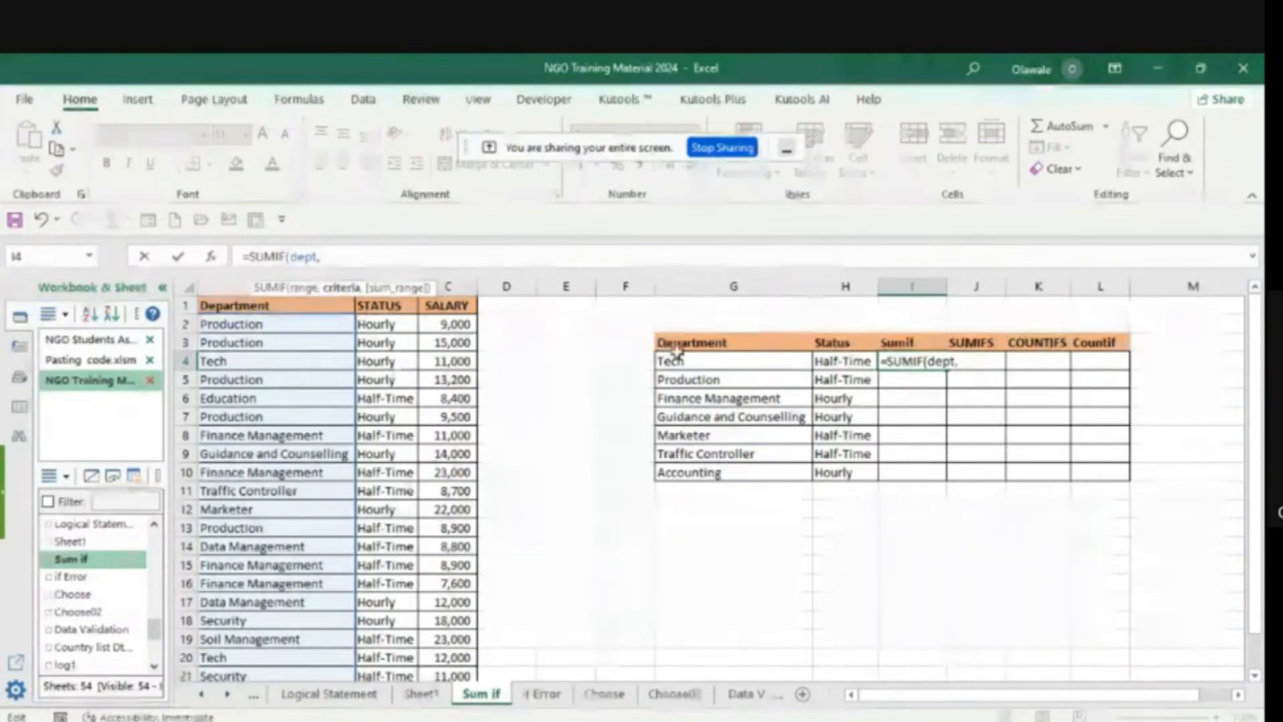
- Add G4 as the SUMIF criterion and the salary cells C2:C22 (Salary) as the sum range, and commit the formula
click(701, 361)
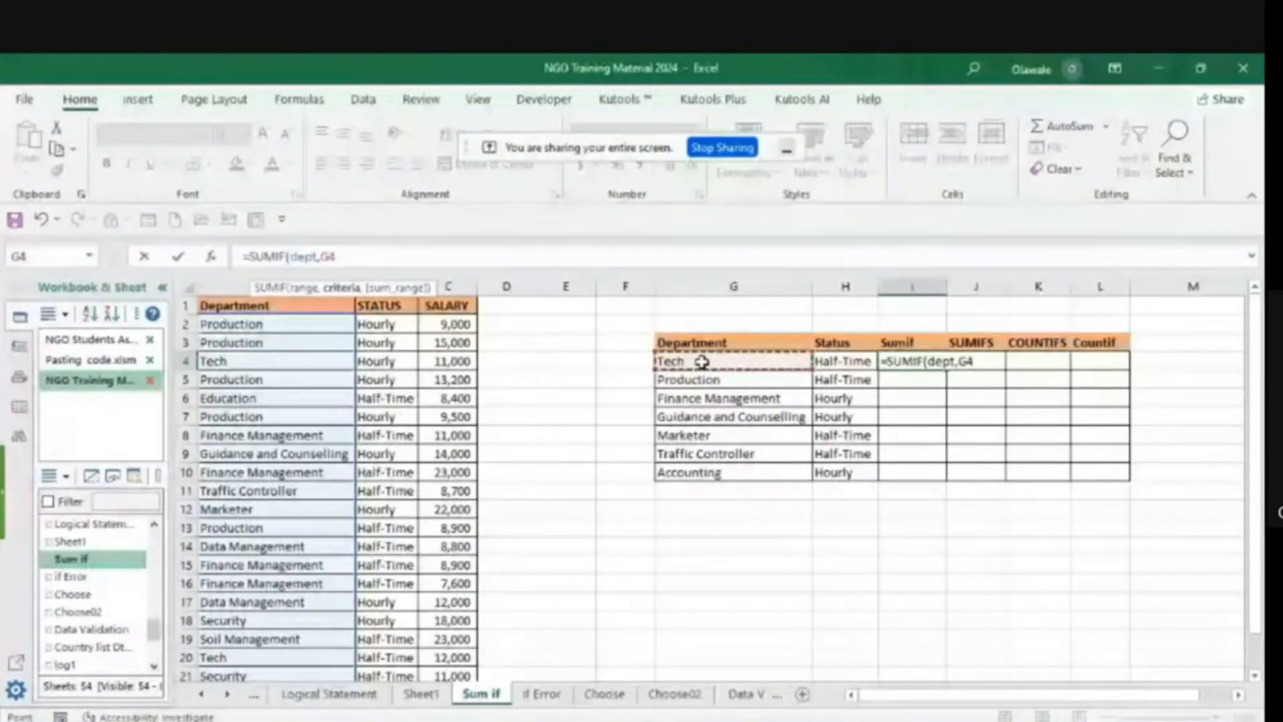
text(,)
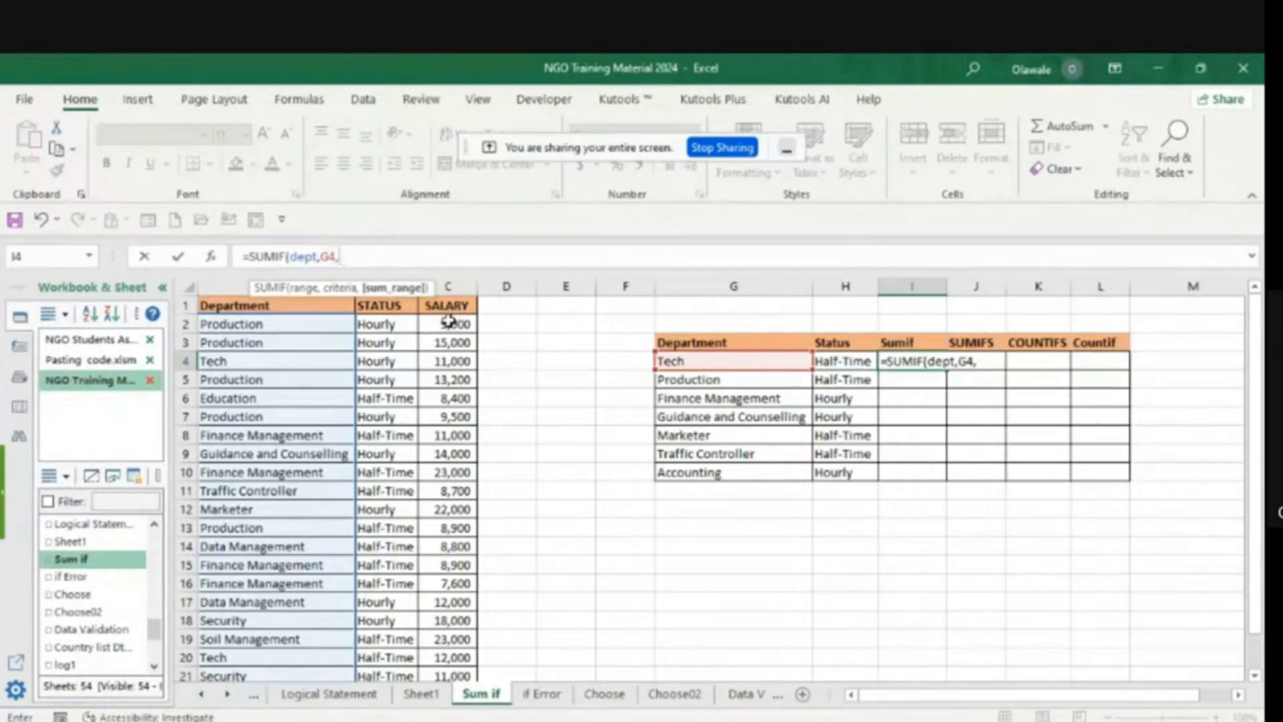
drag(447, 323, 439, 640)
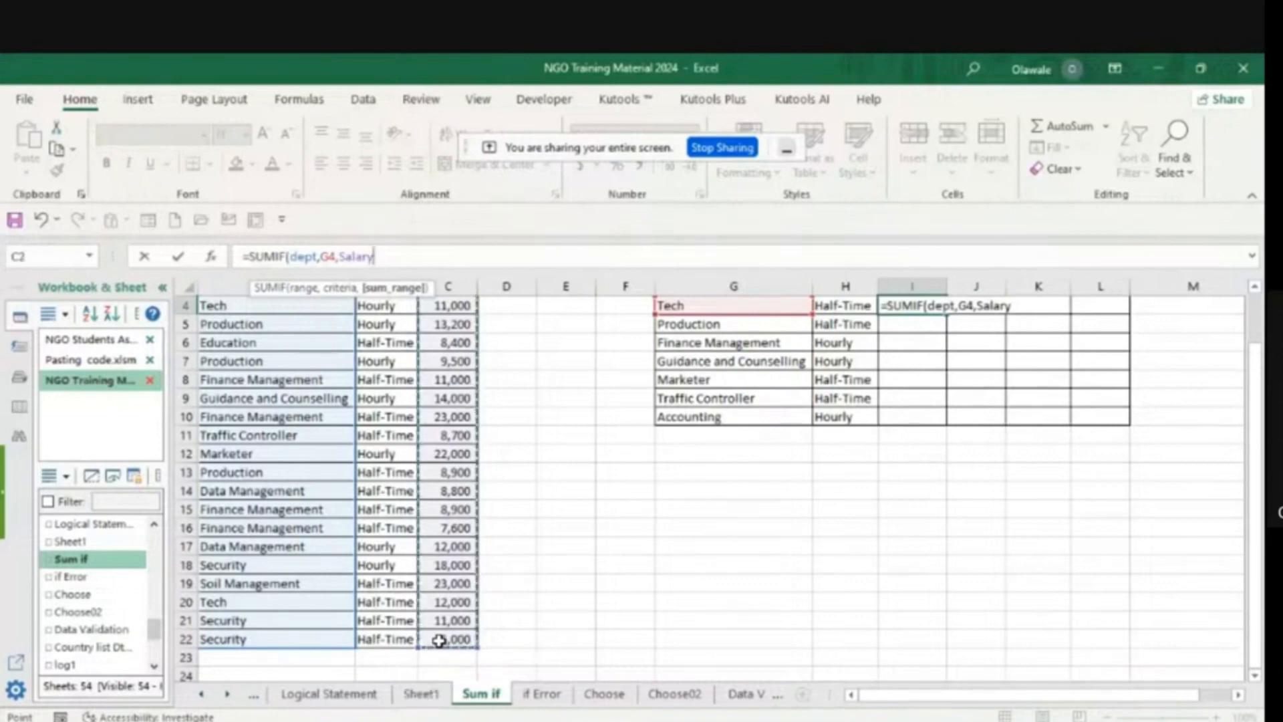
text())
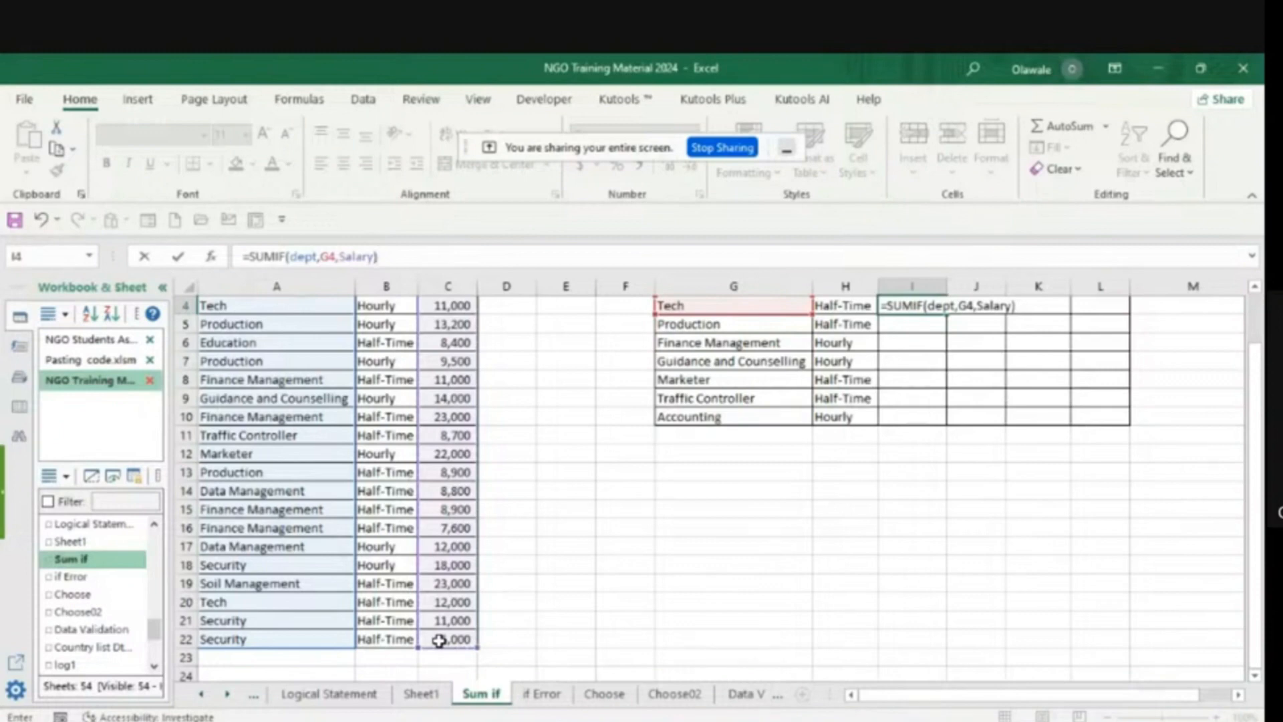
key(Return)
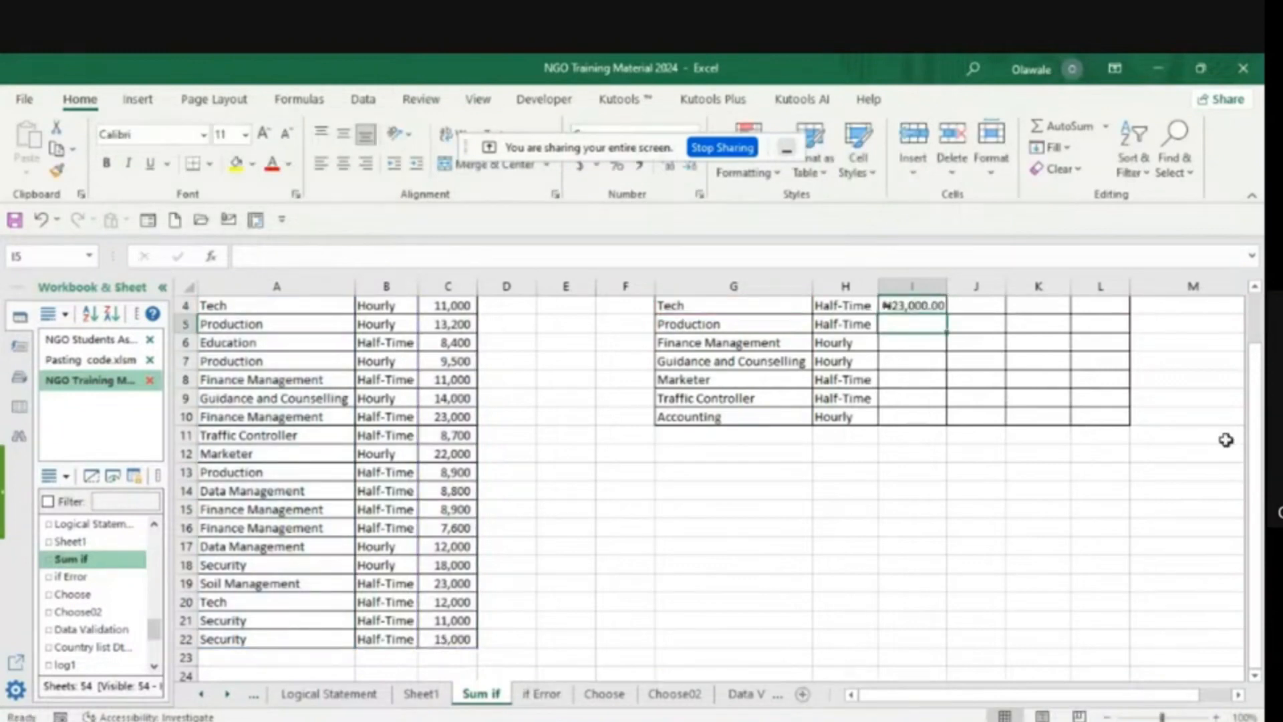
- Fill the I4 SUMIF formula down to I10 for the remaining departments
scroll(1255, 292, up, 1)
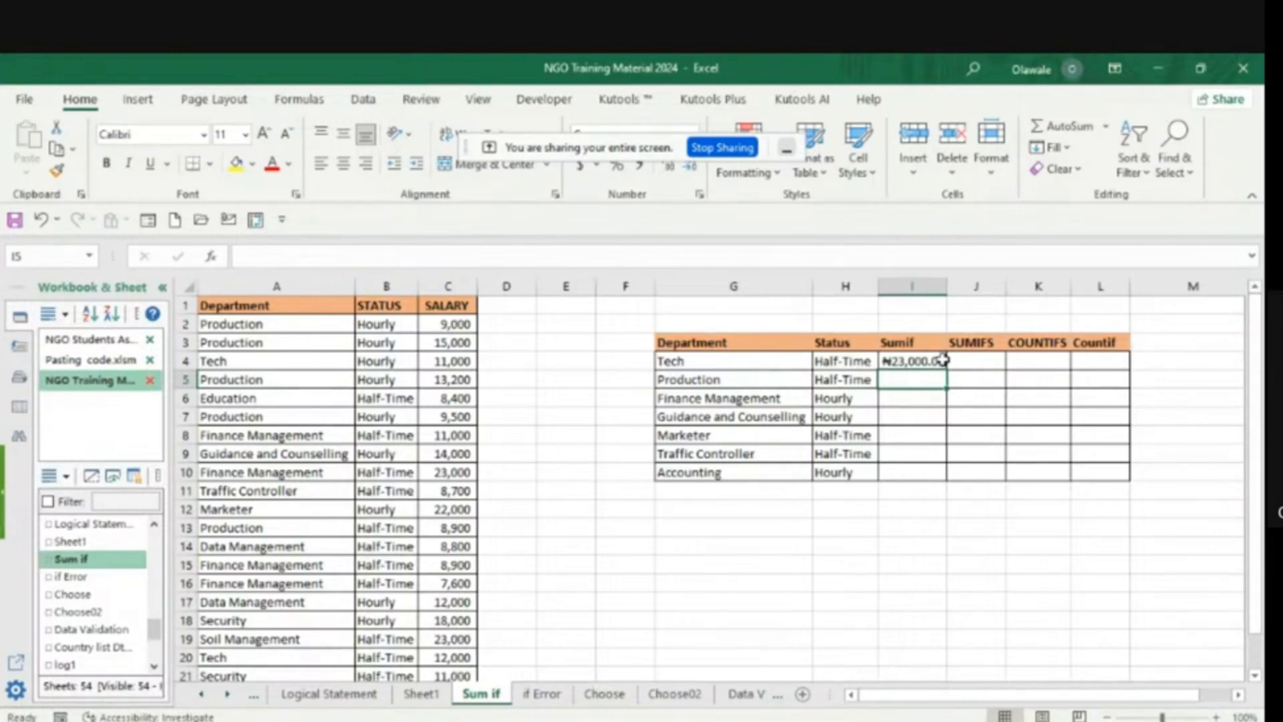
click(914, 361)
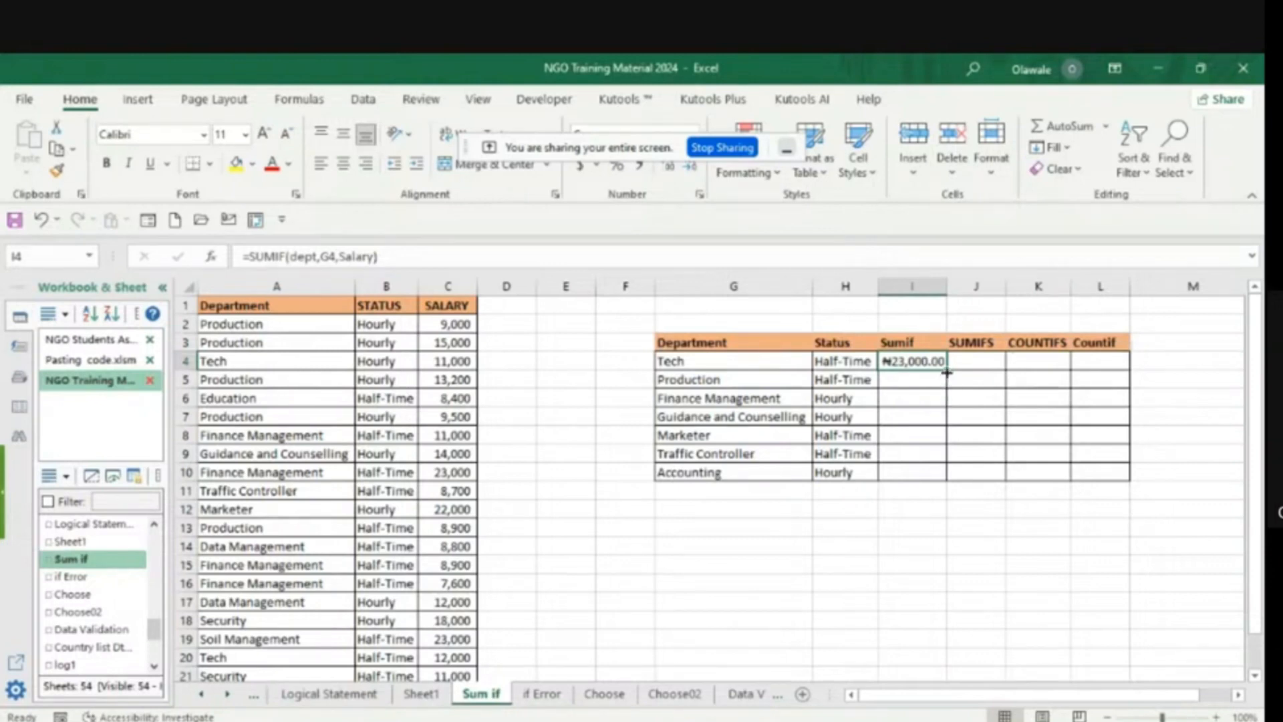
drag(946, 373, 947, 476)
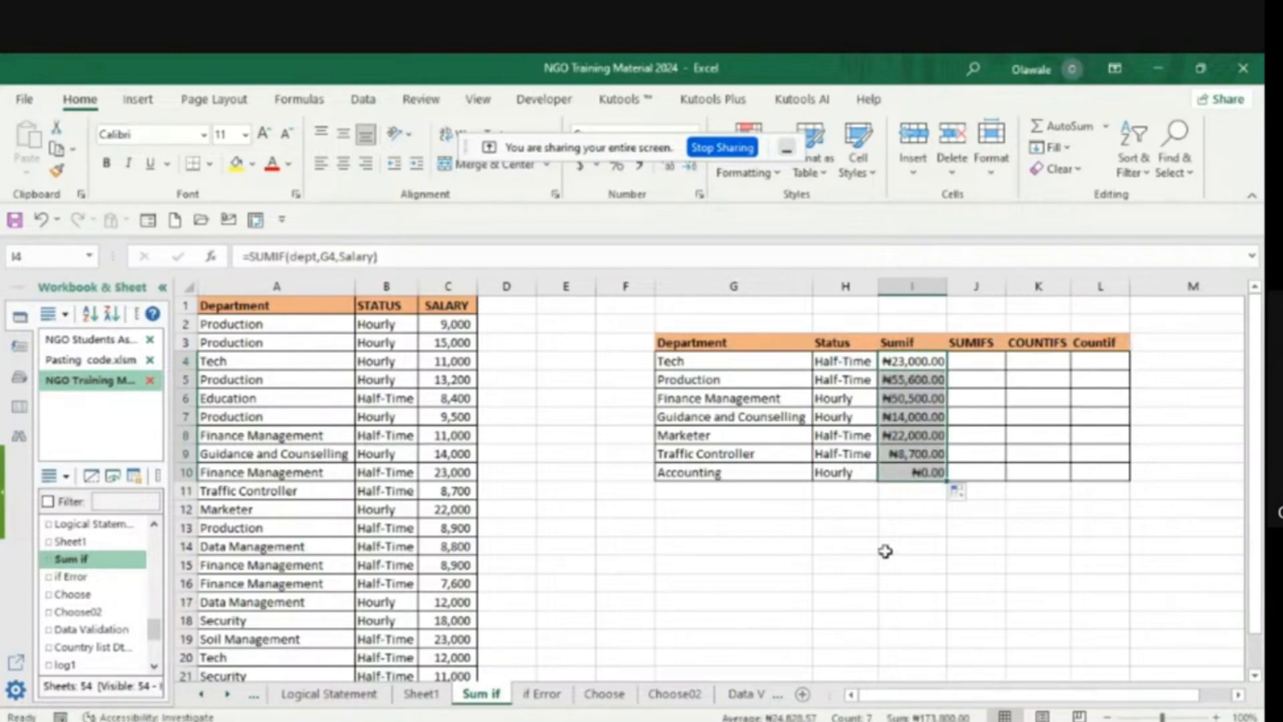
click(964, 524)
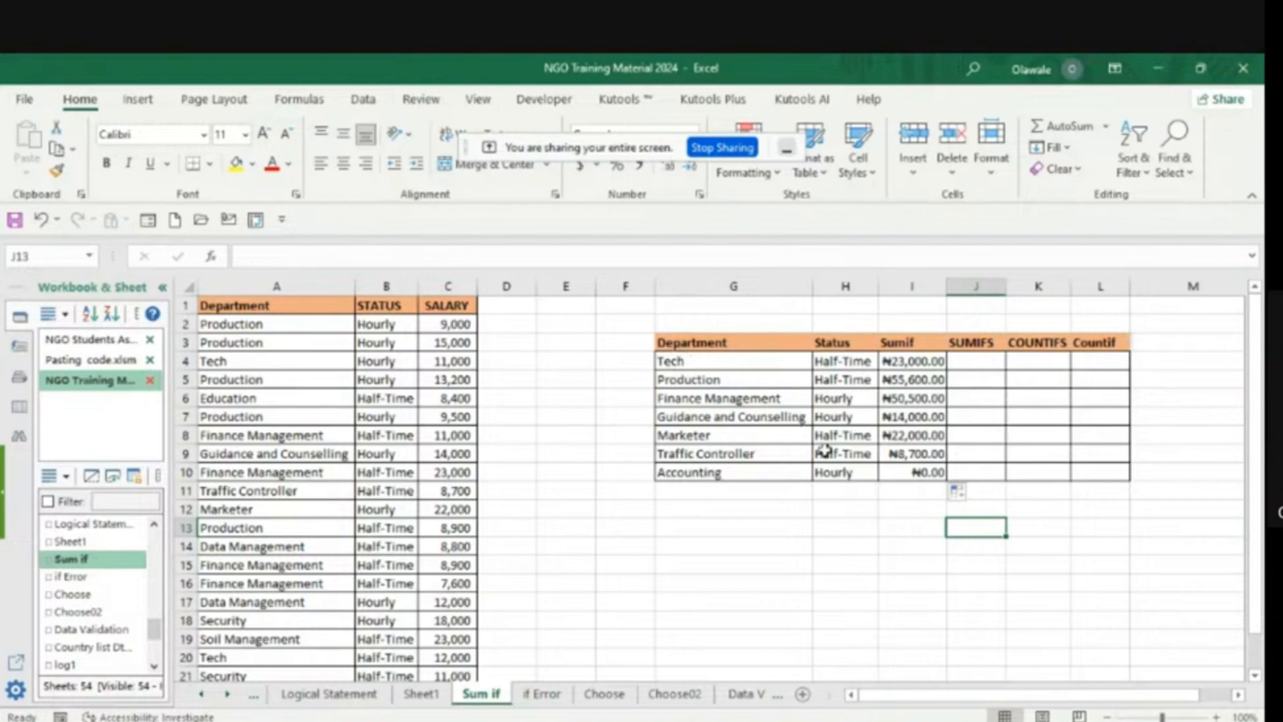
- Start a SUMIFS formula in J4 with the salary cells C2:C22 (Salary) as the sum range
click(970, 365)
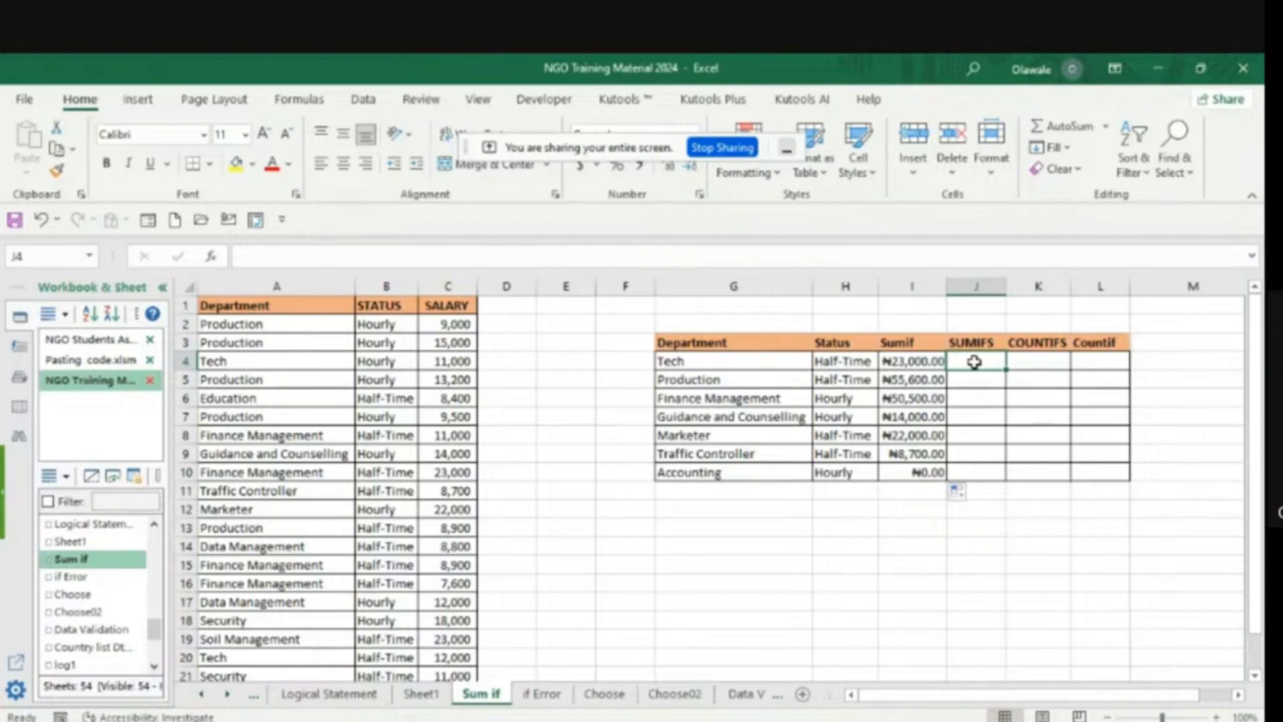
text(=)
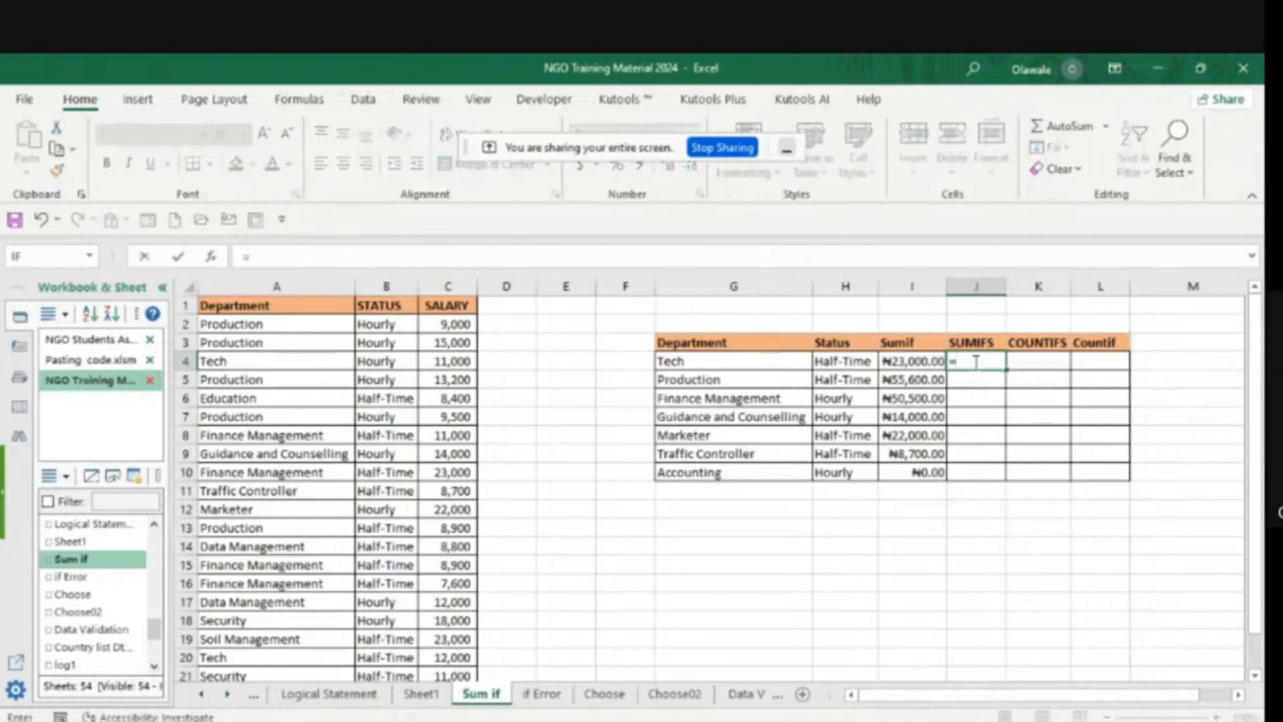
text(su)
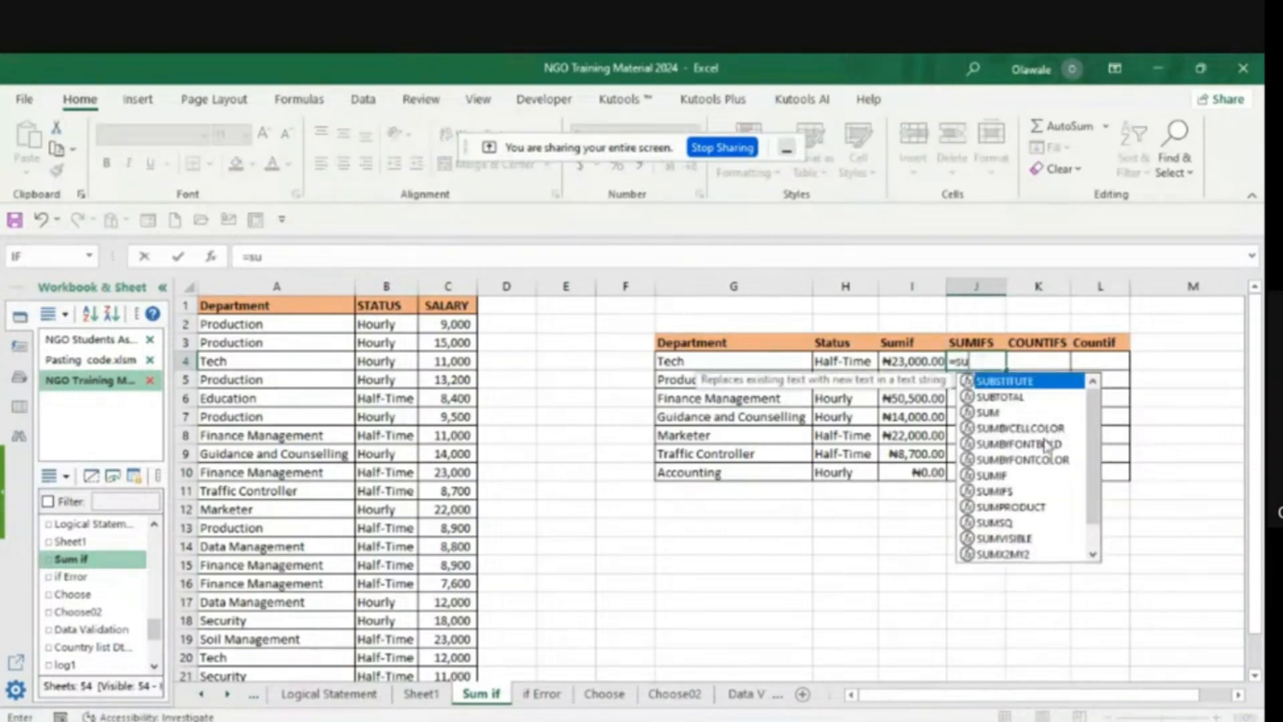
double_click(1000, 490)
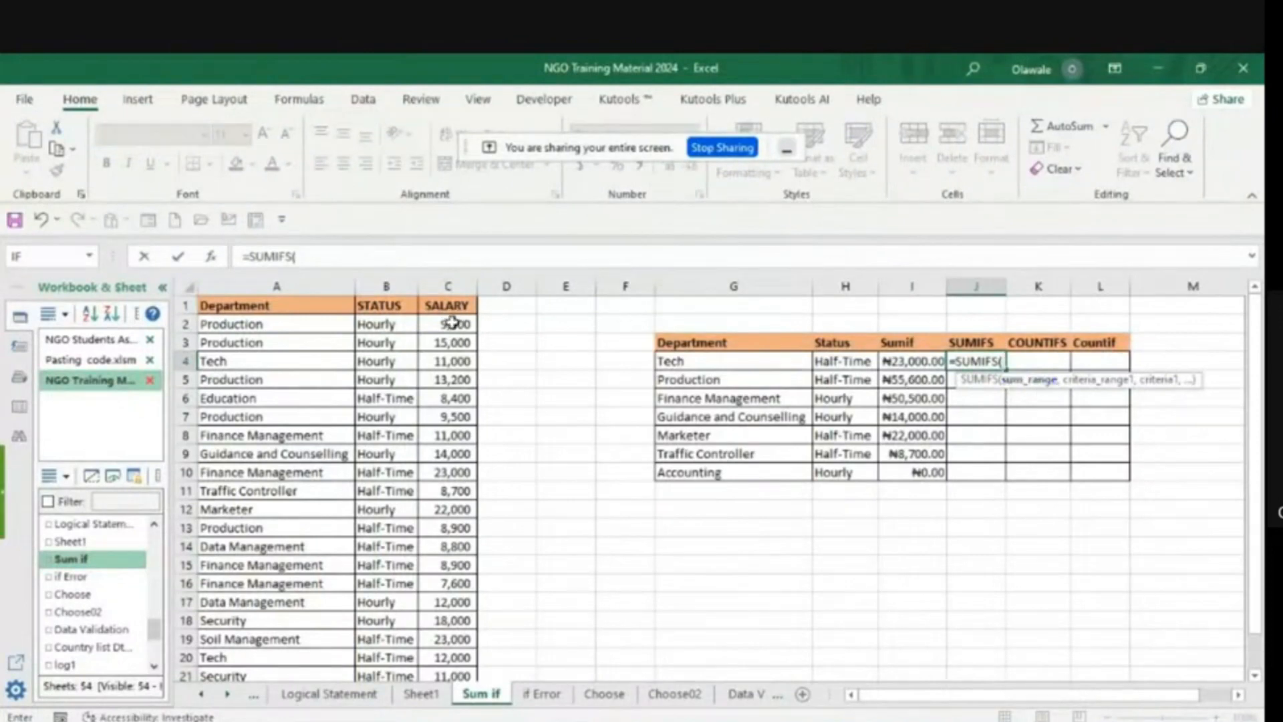
drag(448, 324, 436, 643)
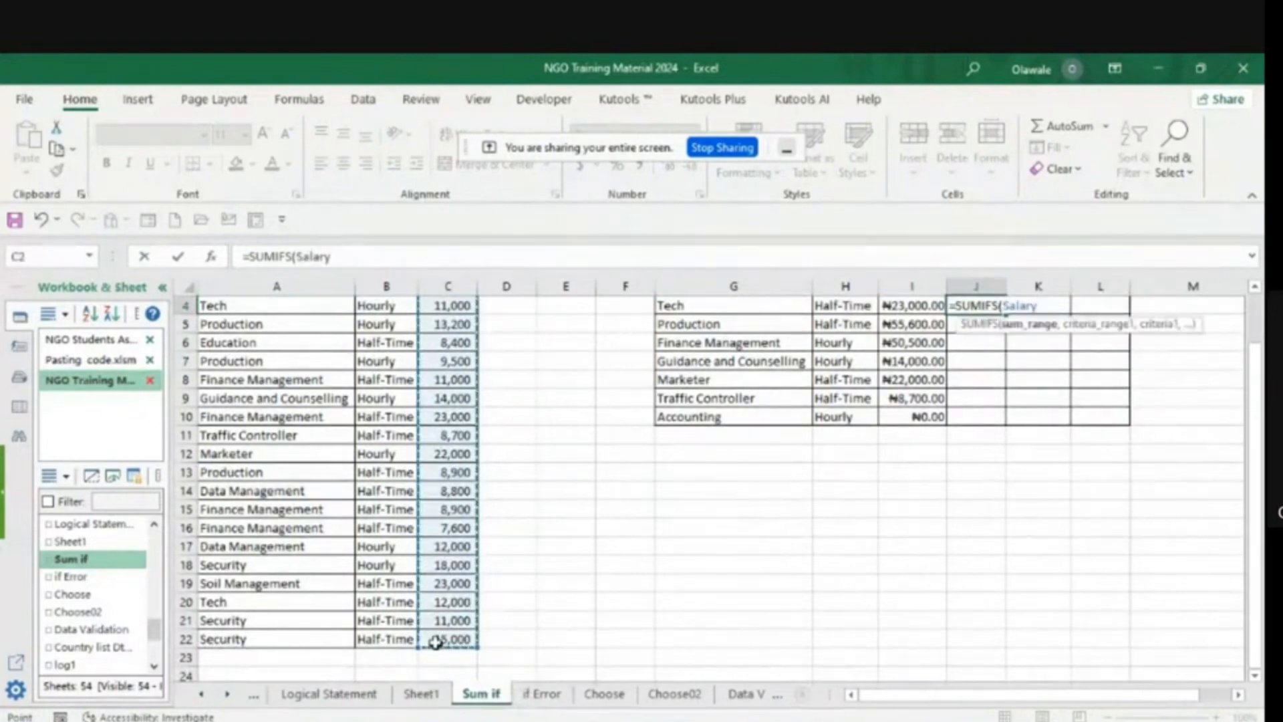
click(336, 258)
text(,)
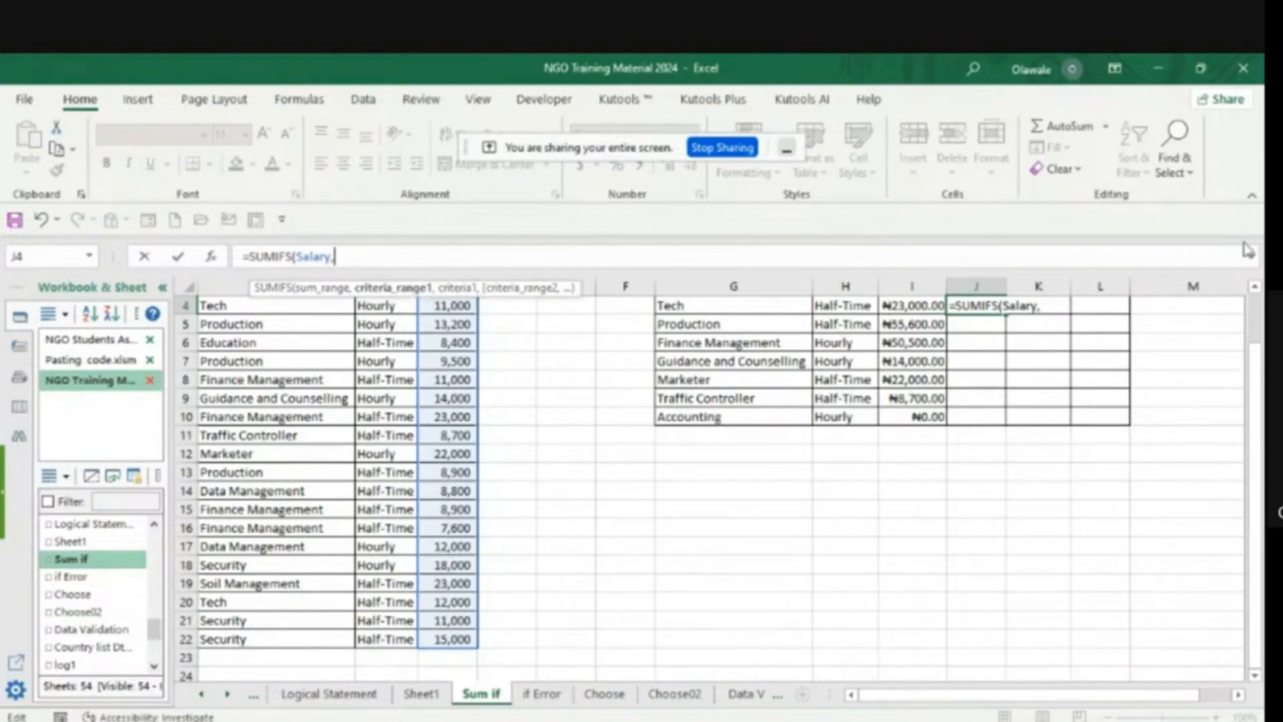
- Add the department cells A2:A22 (dept) as the first SUMIFS criteria range, with G4 as its criterion
scroll(1254, 292, up, 1)
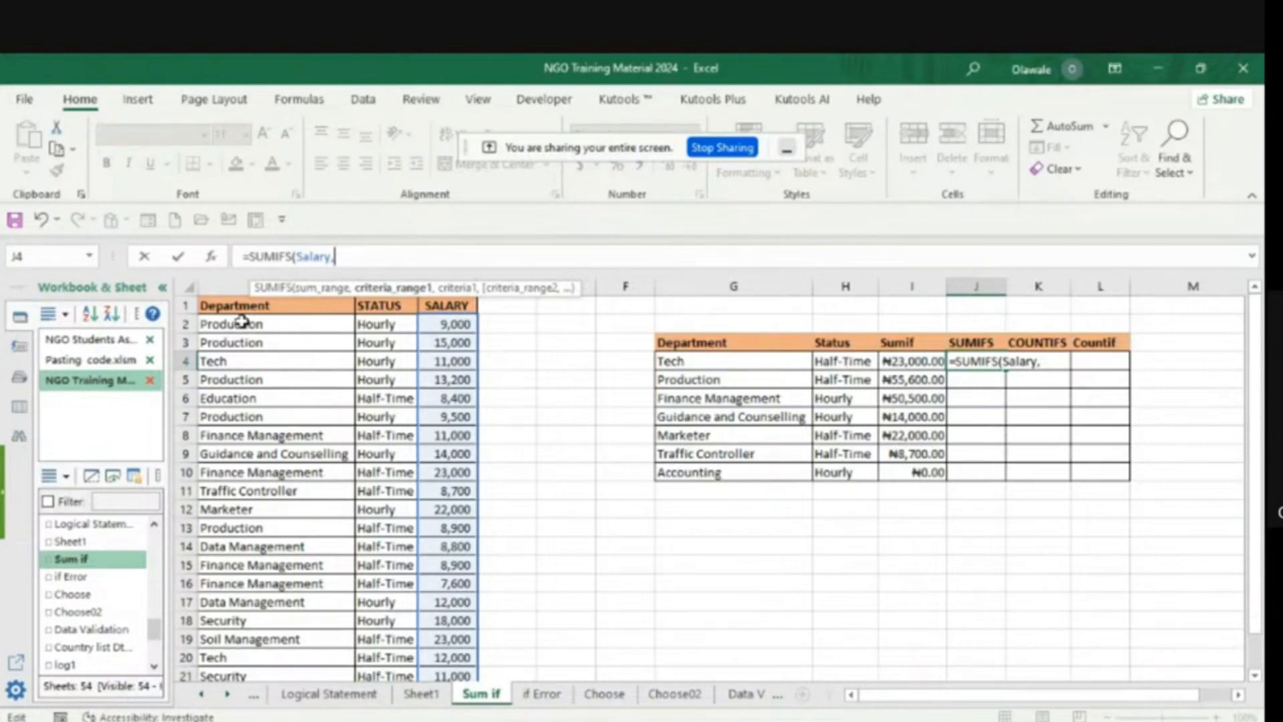
drag(243, 323, 222, 643)
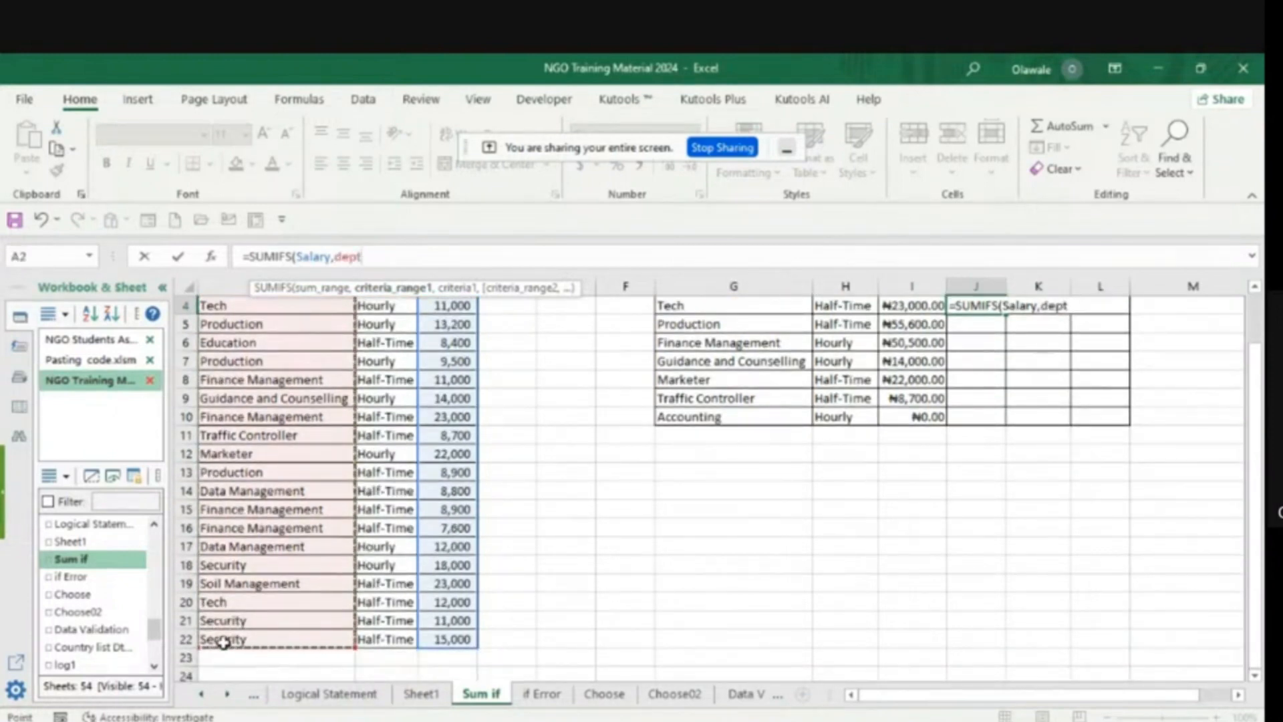
text(,)
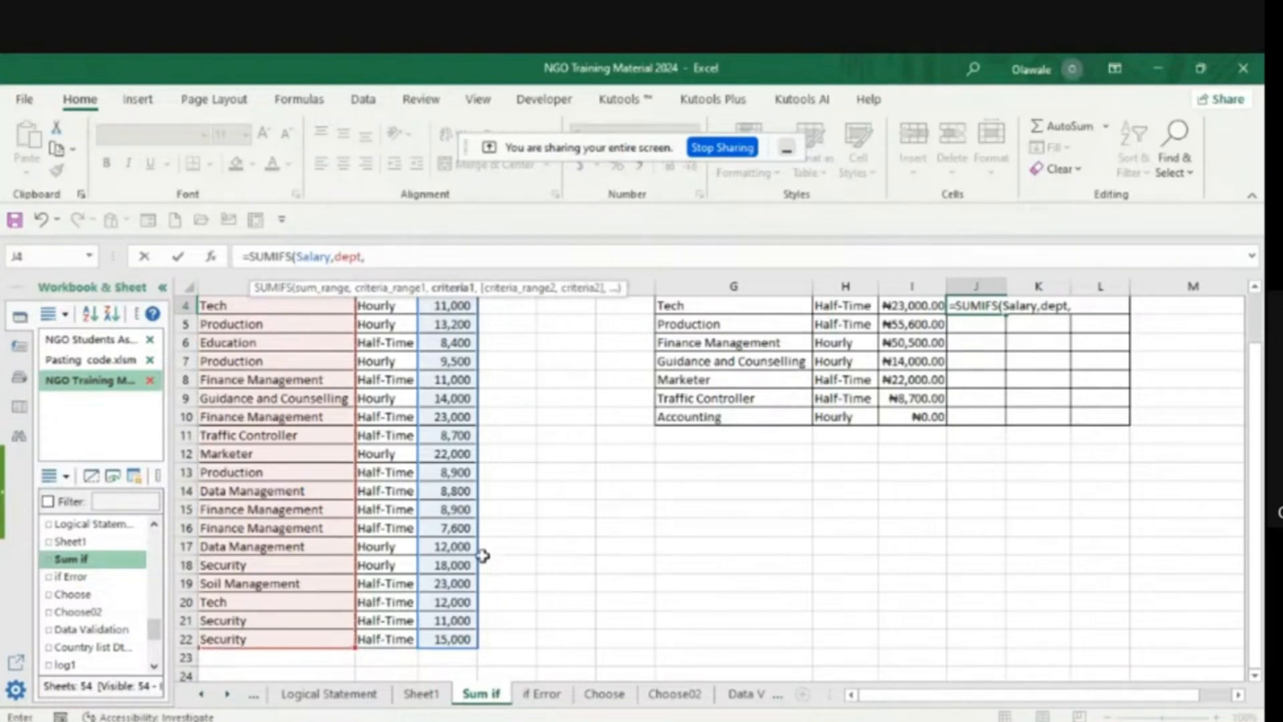
click(1255, 288)
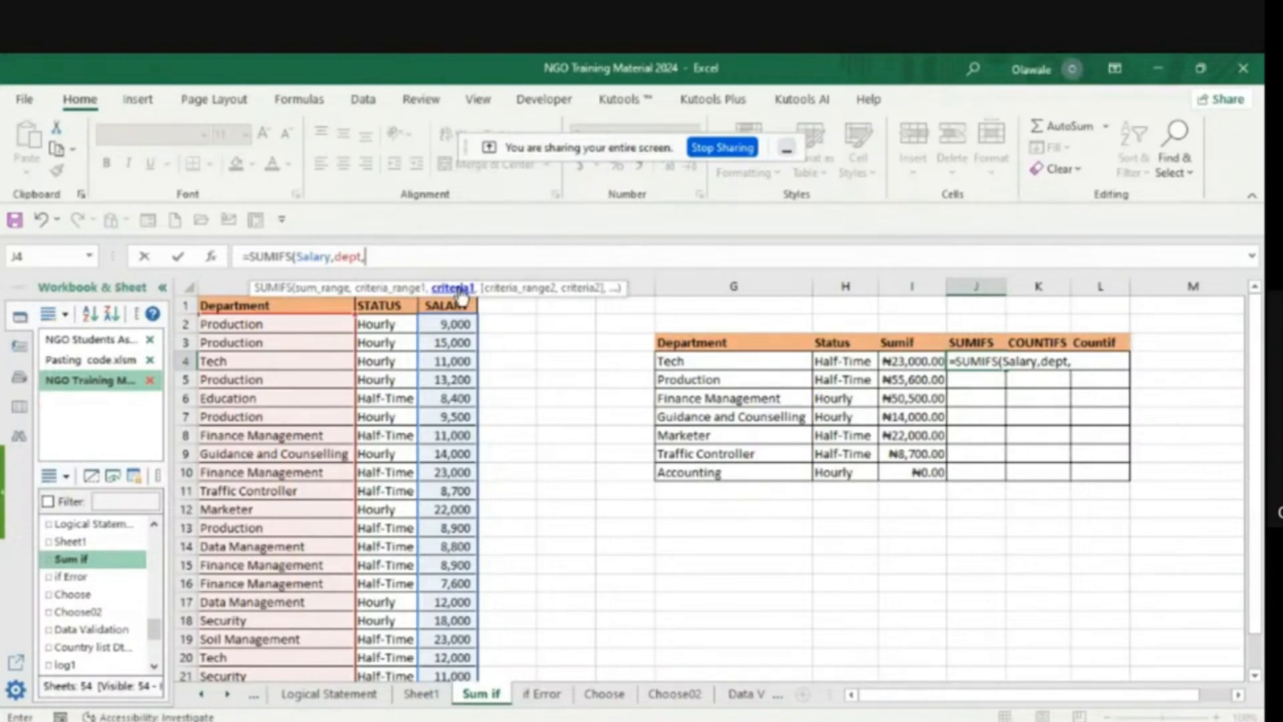
click(685, 361)
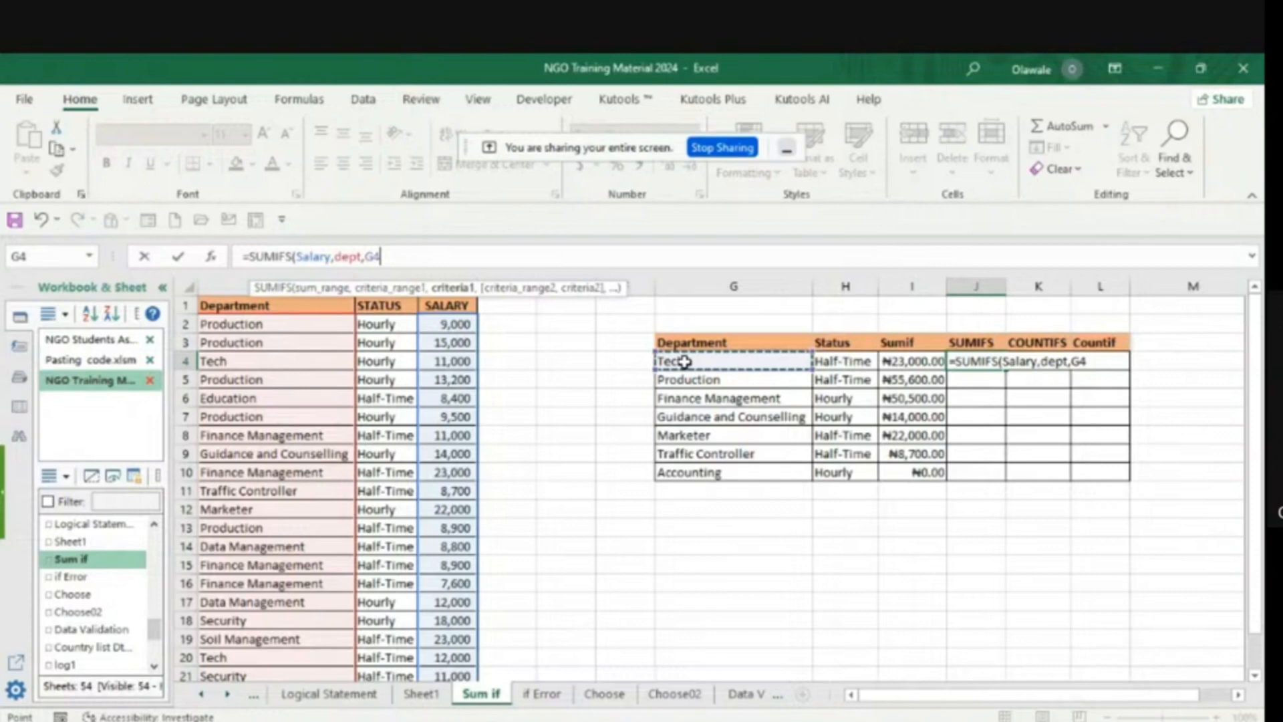
text(,)
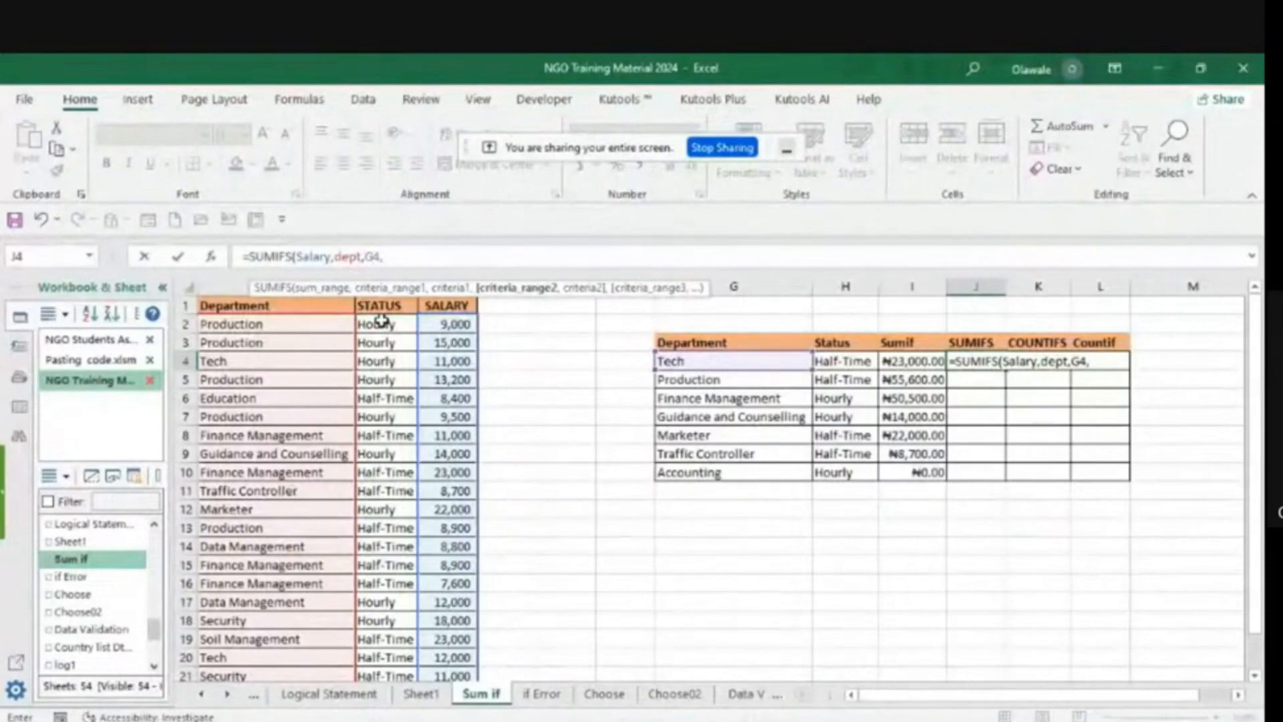
- Add the status cells B2:B22 (status) with criterion H4 as the second SUMIFS condition, and commit the J4 formula
drag(381, 321, 381, 633)
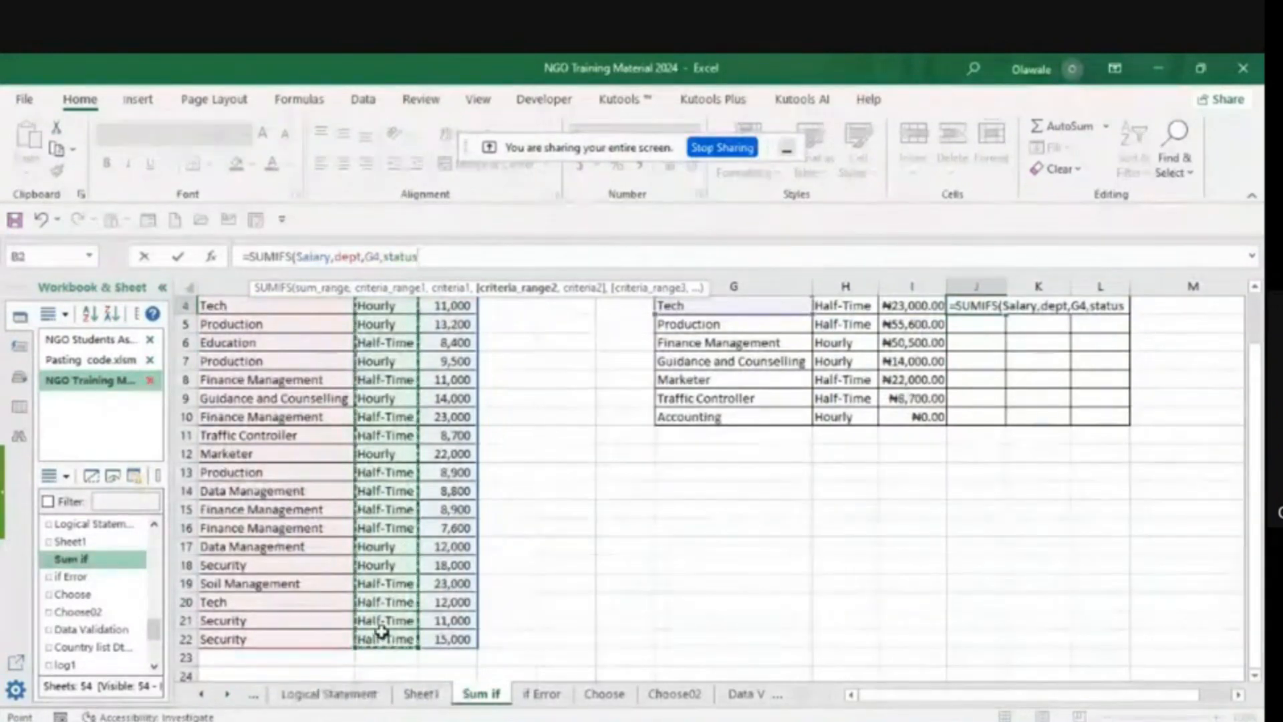
text(,)
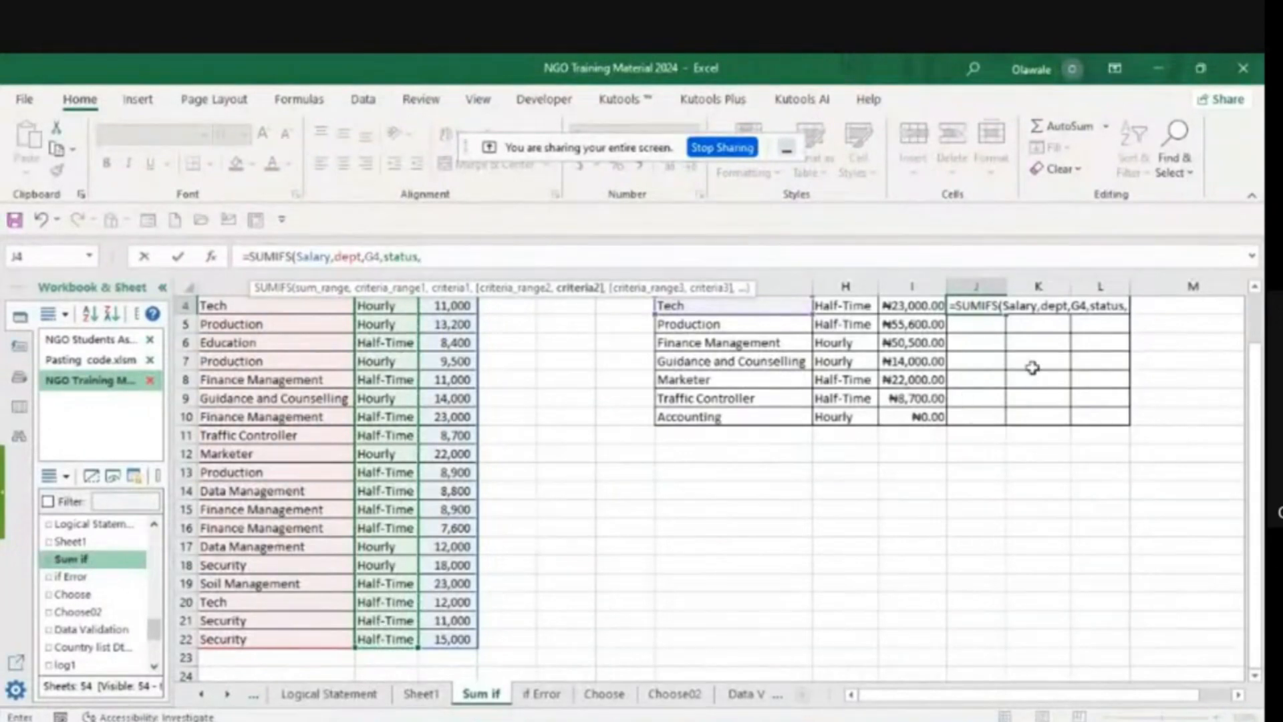
click(1256, 289)
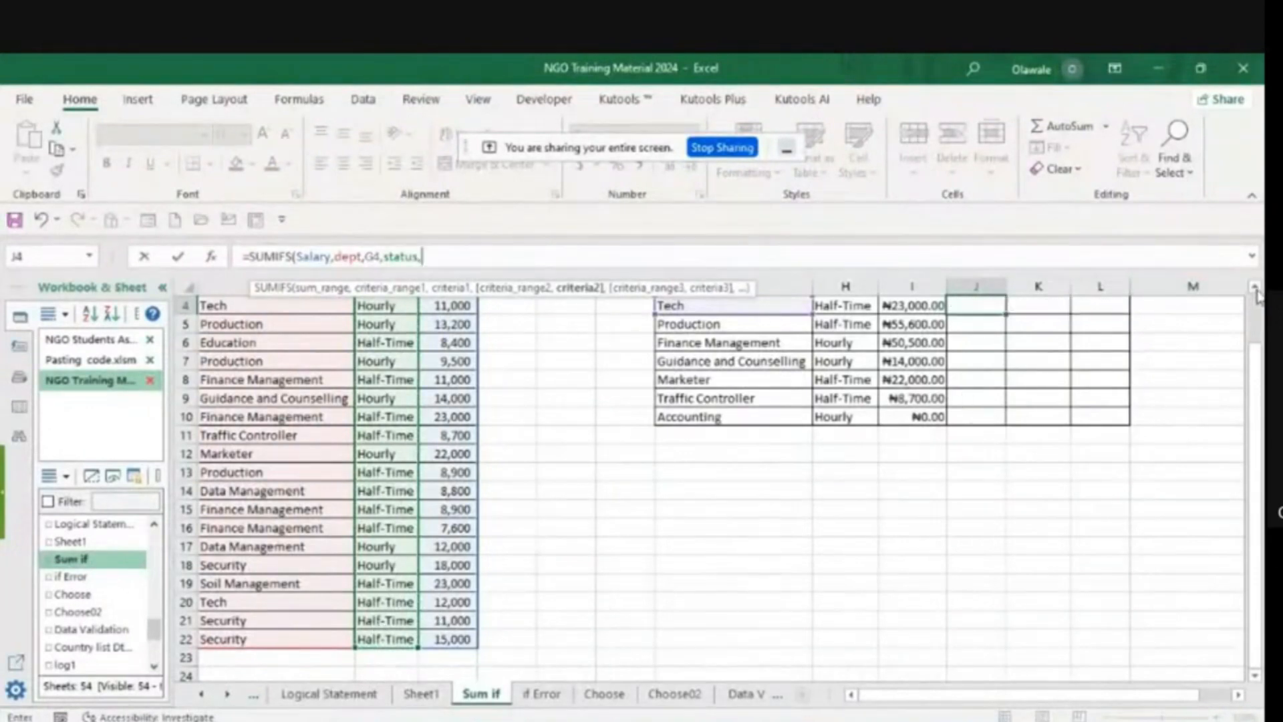
click(1256, 289)
click(1256, 289)
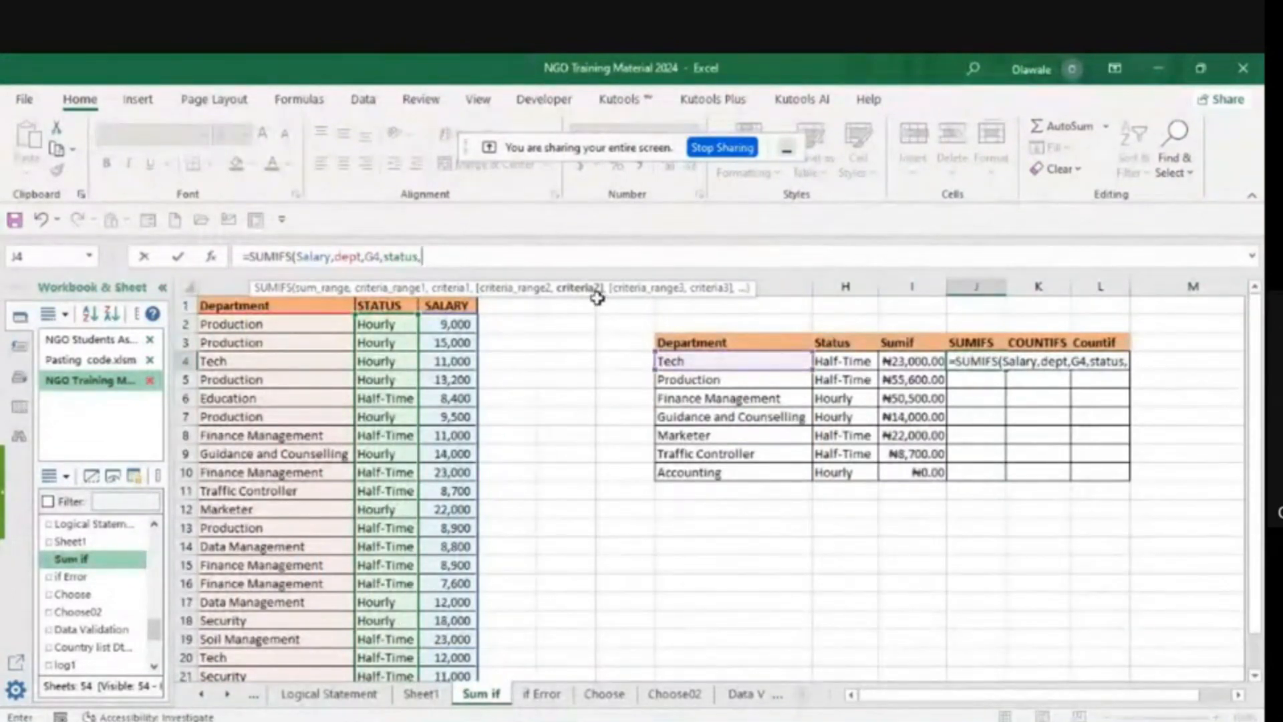
click(847, 362)
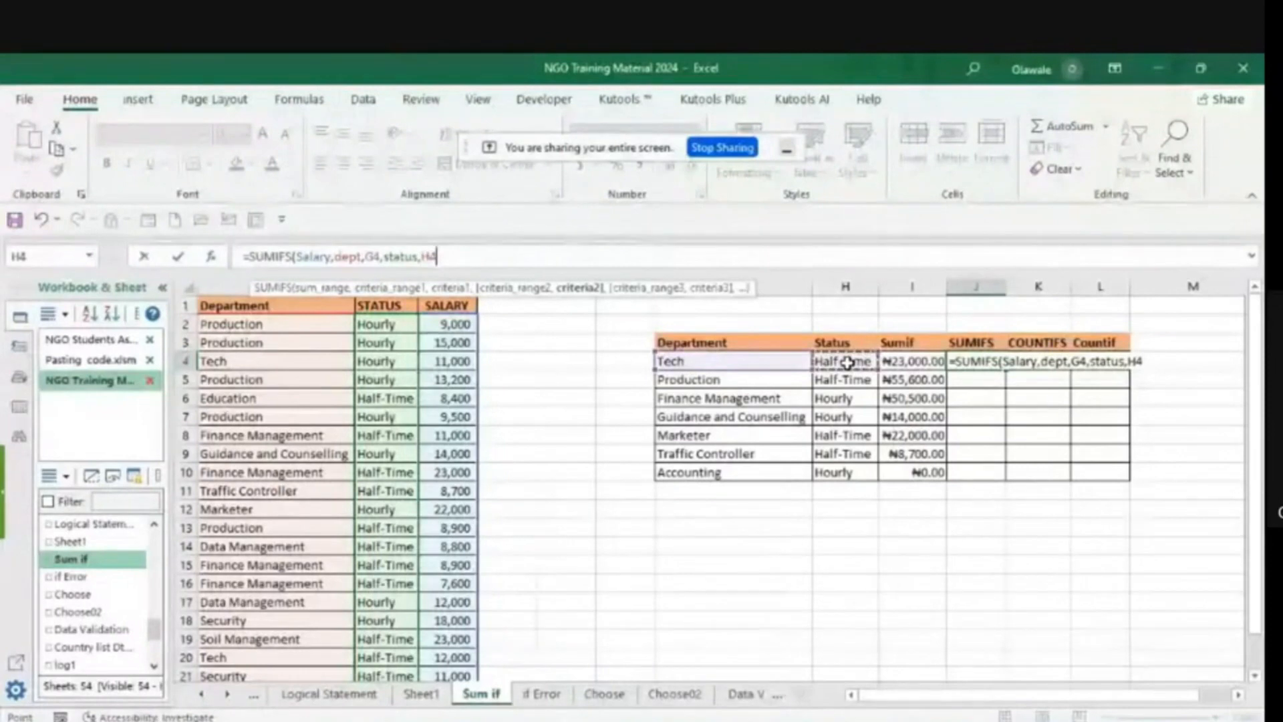
text(,)
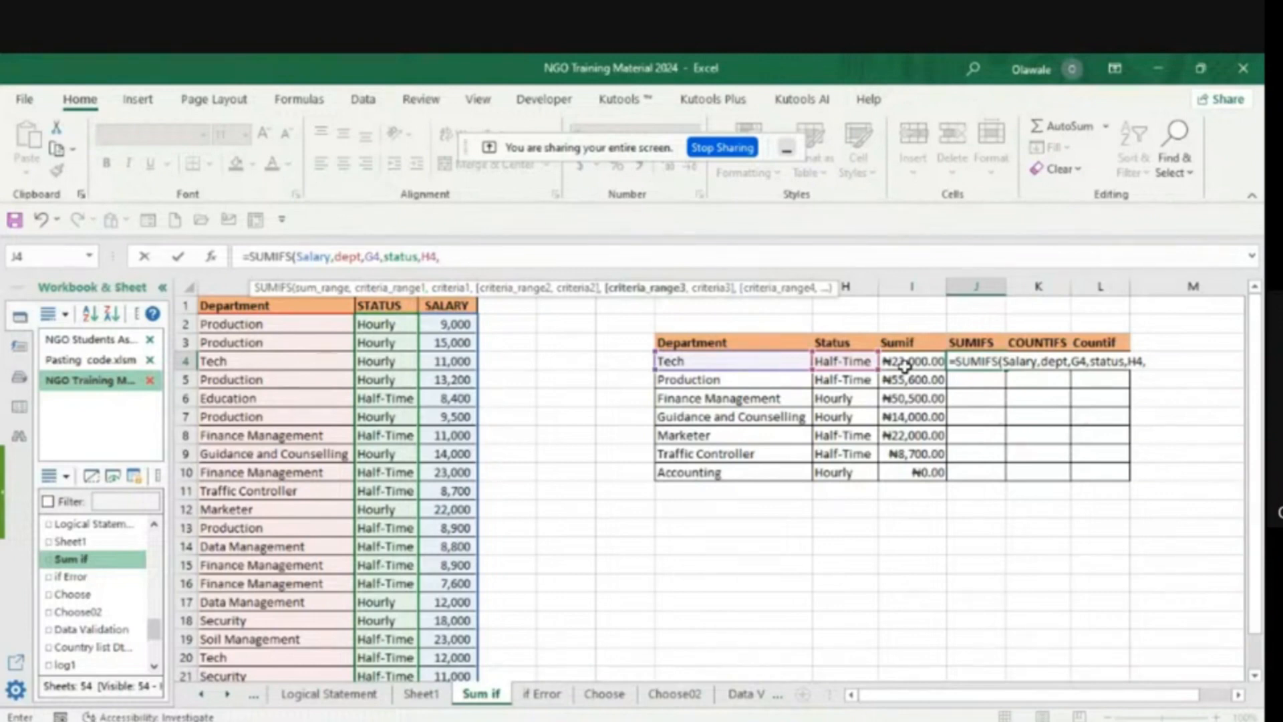
key(BackSpace)
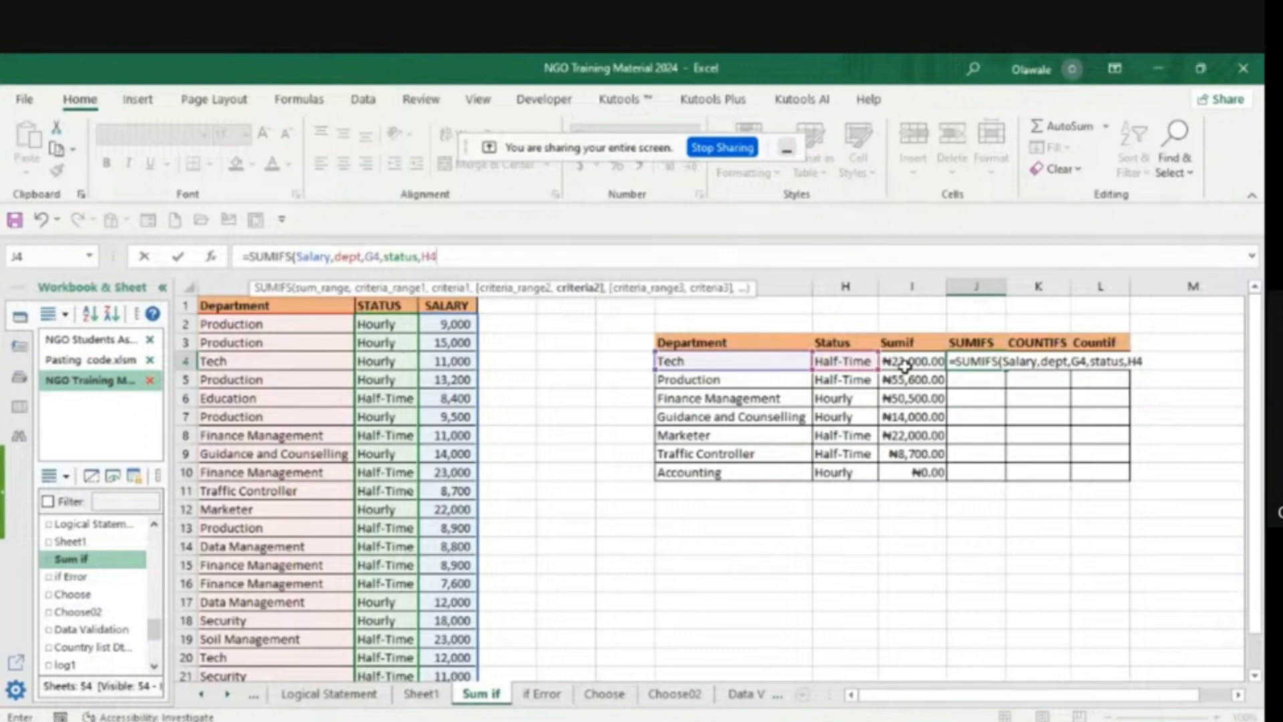
text())
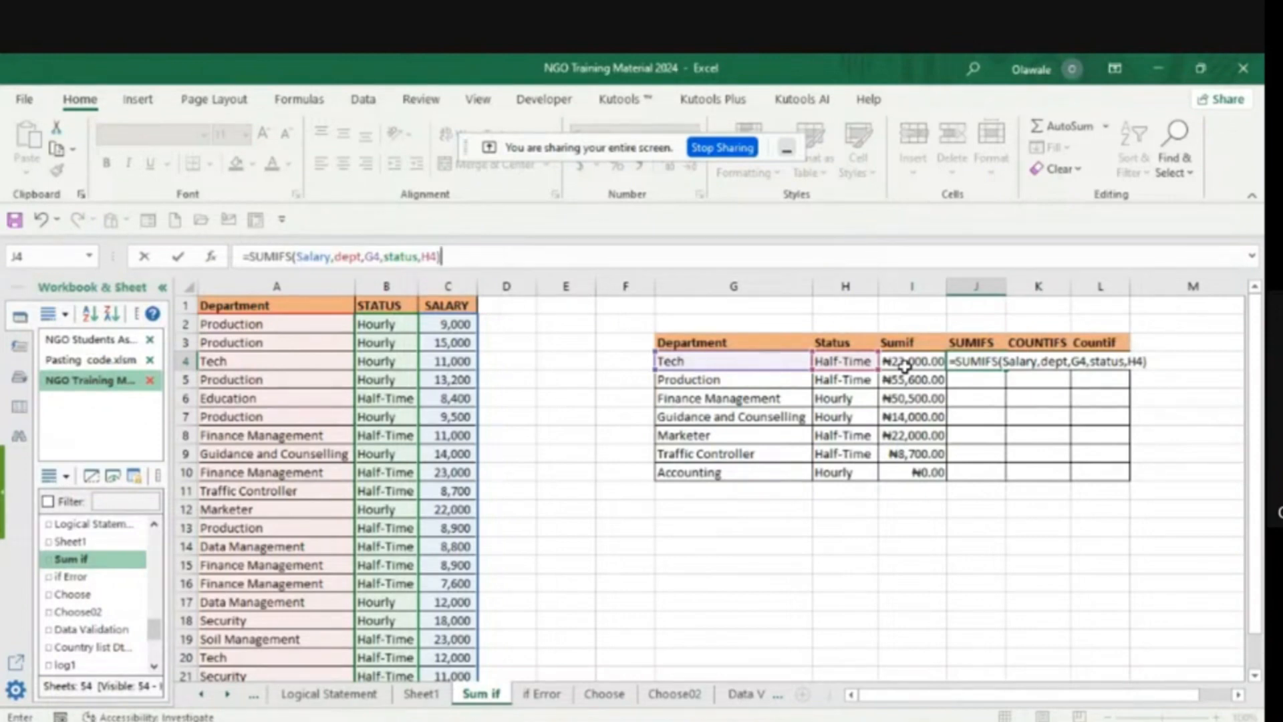
key(Return)
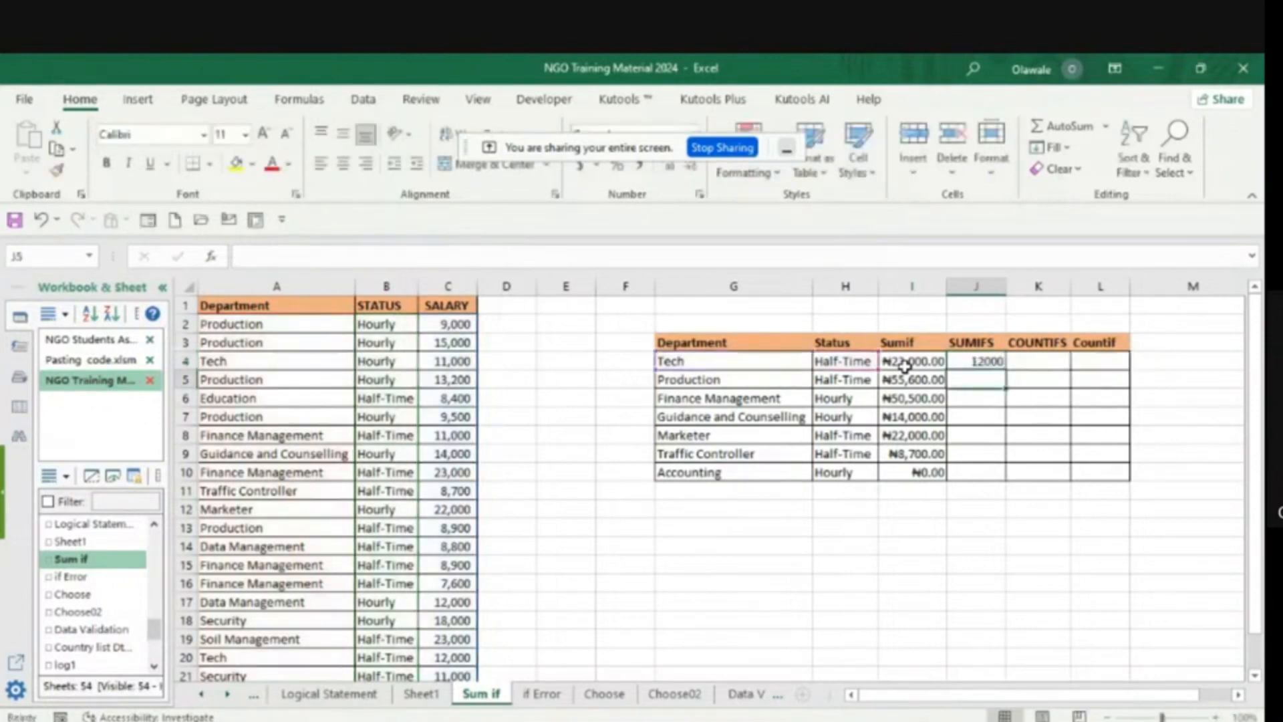
click(991, 359)
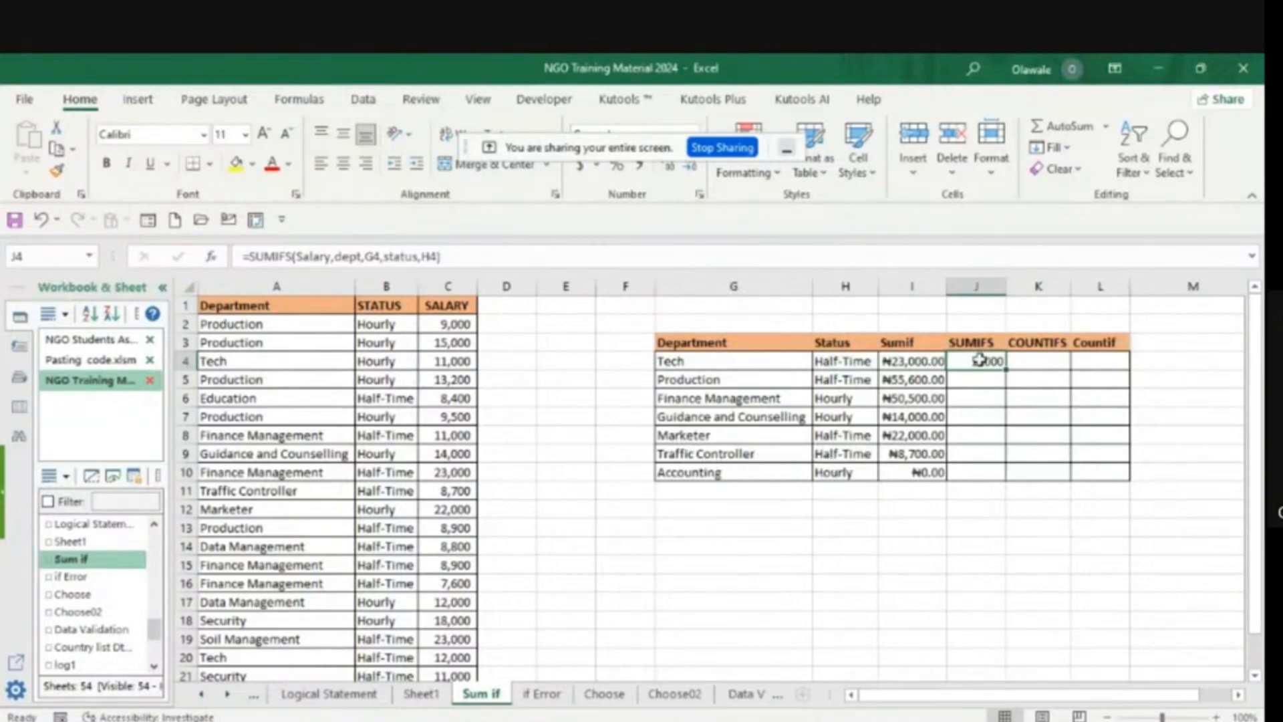
- Fill the J4 SUMIFS formula down to J10 for the remaining departments
drag(1007, 367, 1007, 477)
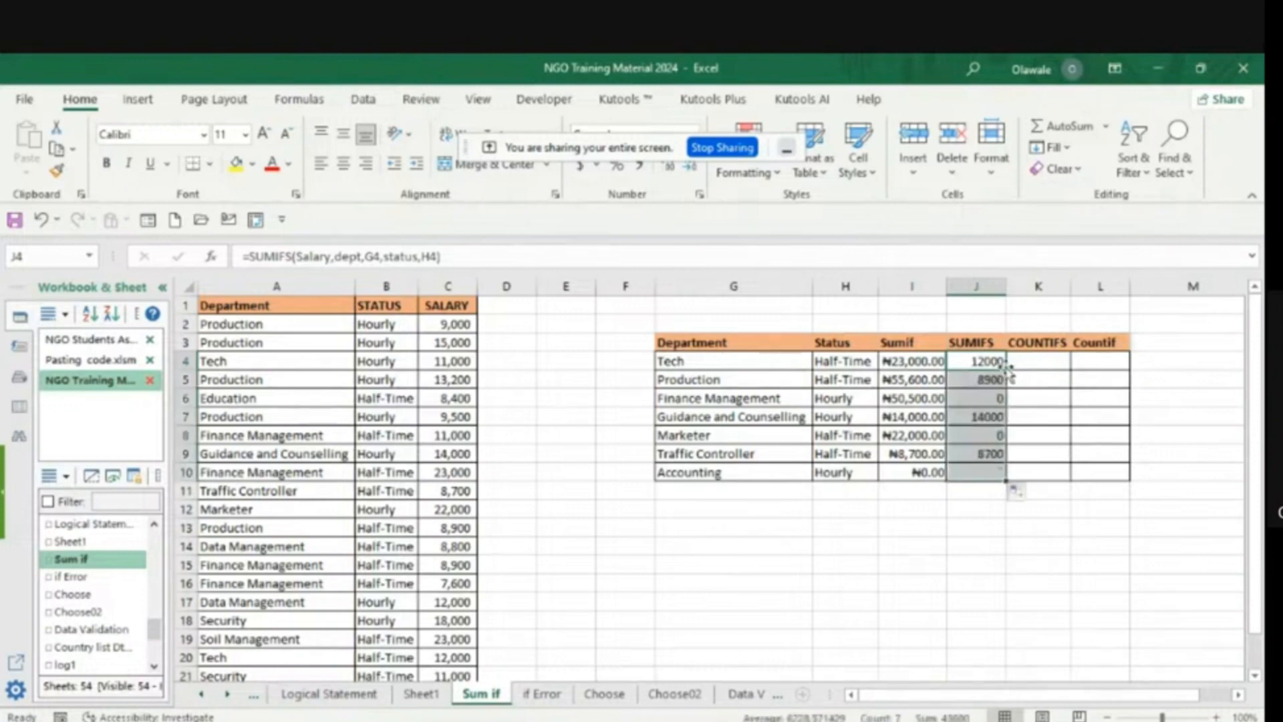
click(996, 578)
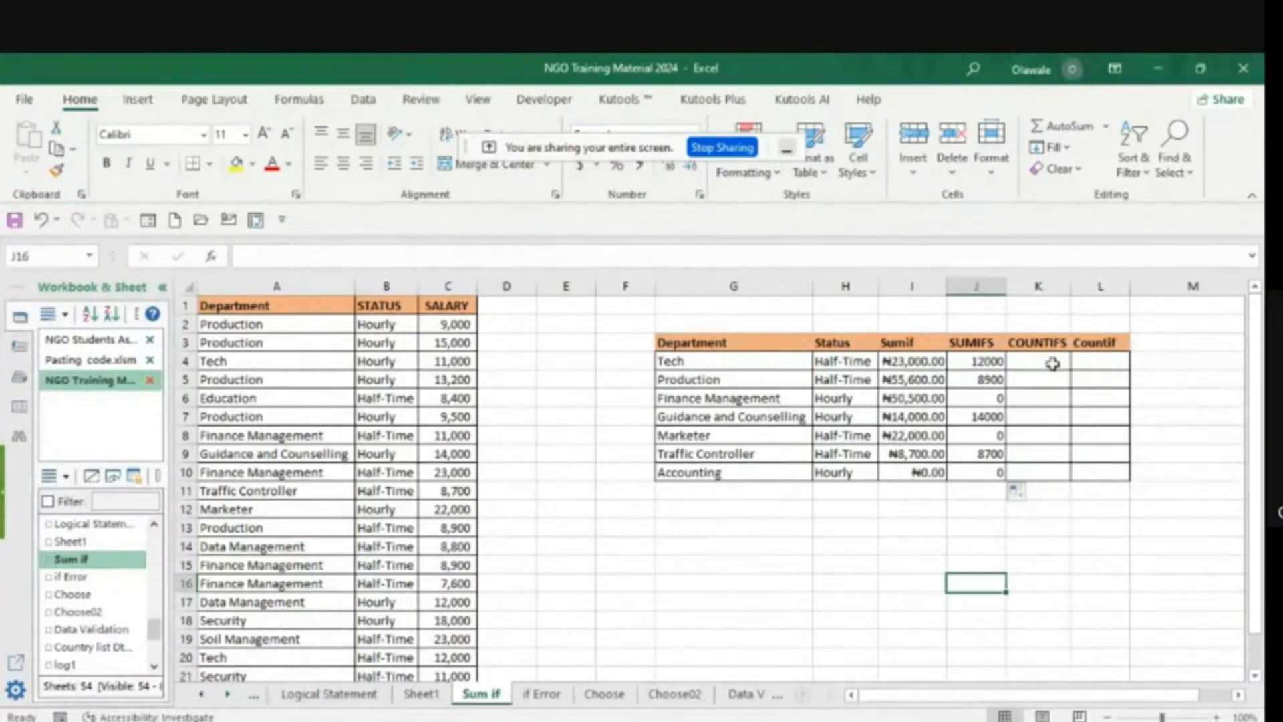
- Start a COUNTIFS formula in K4 with the department cells A2:A22 (dept) as the first criteria range and G4 as its criterion
click(1027, 362)
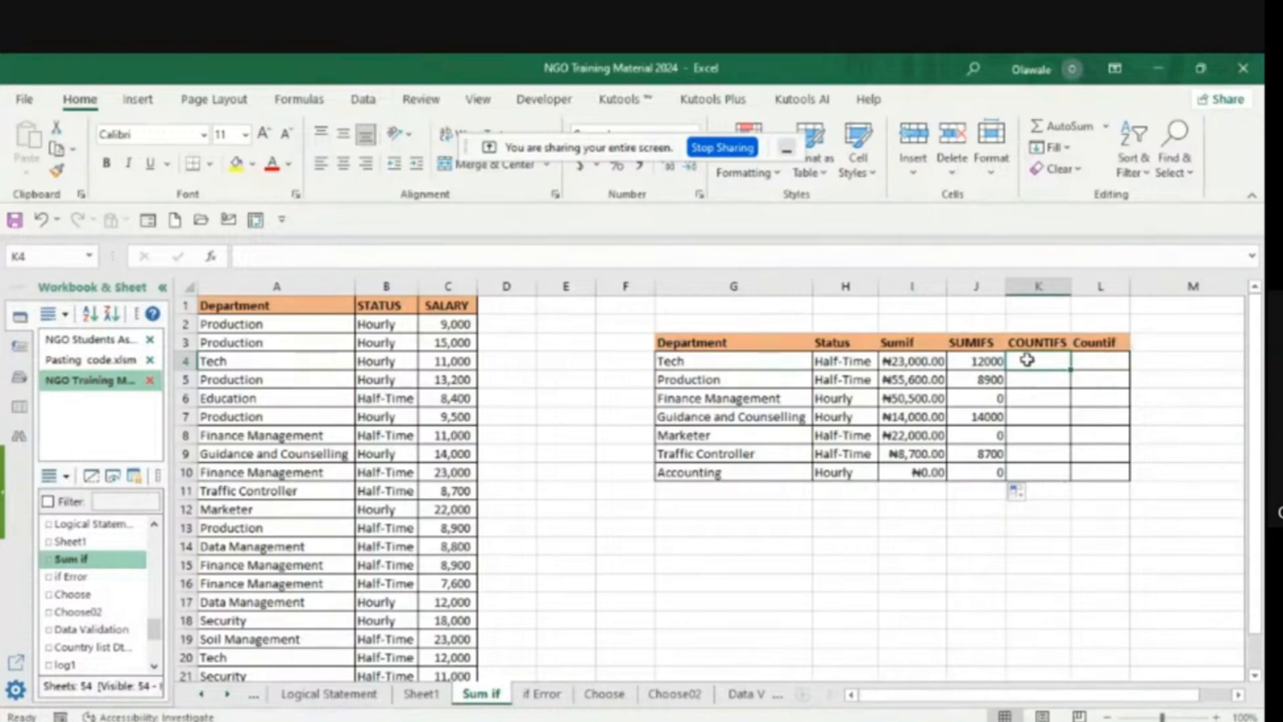
text(=co)
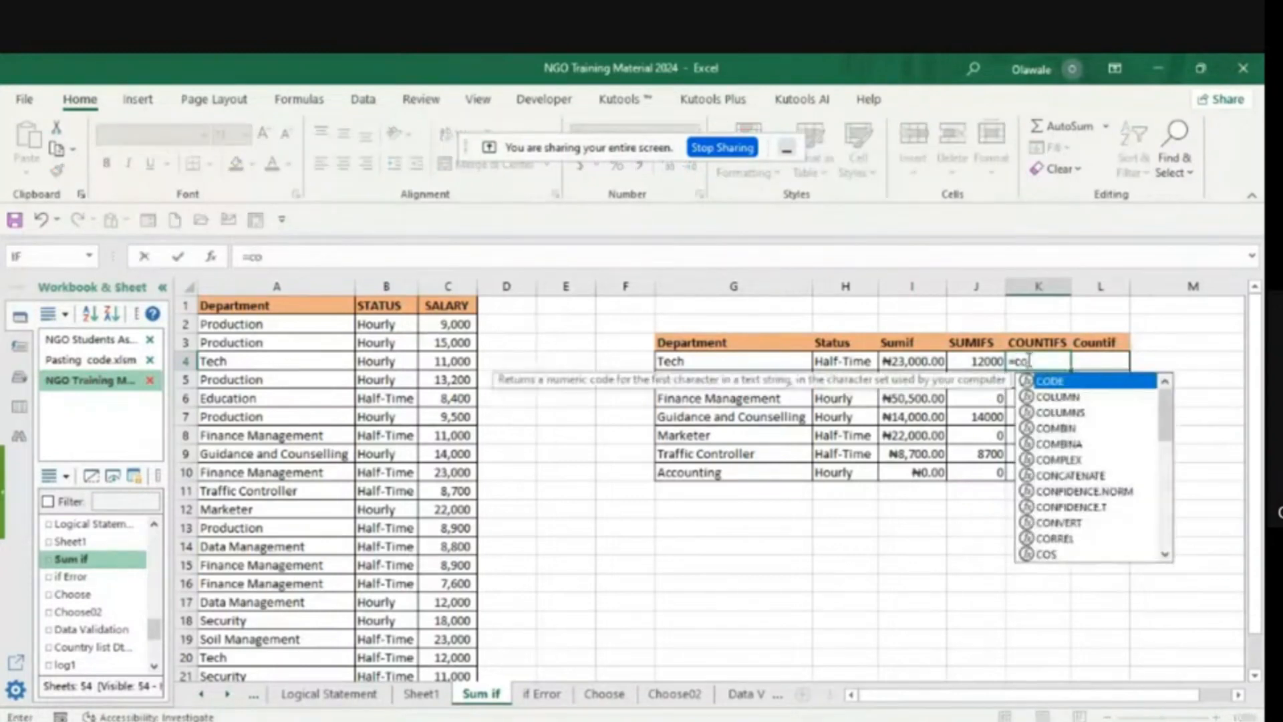
text(un)
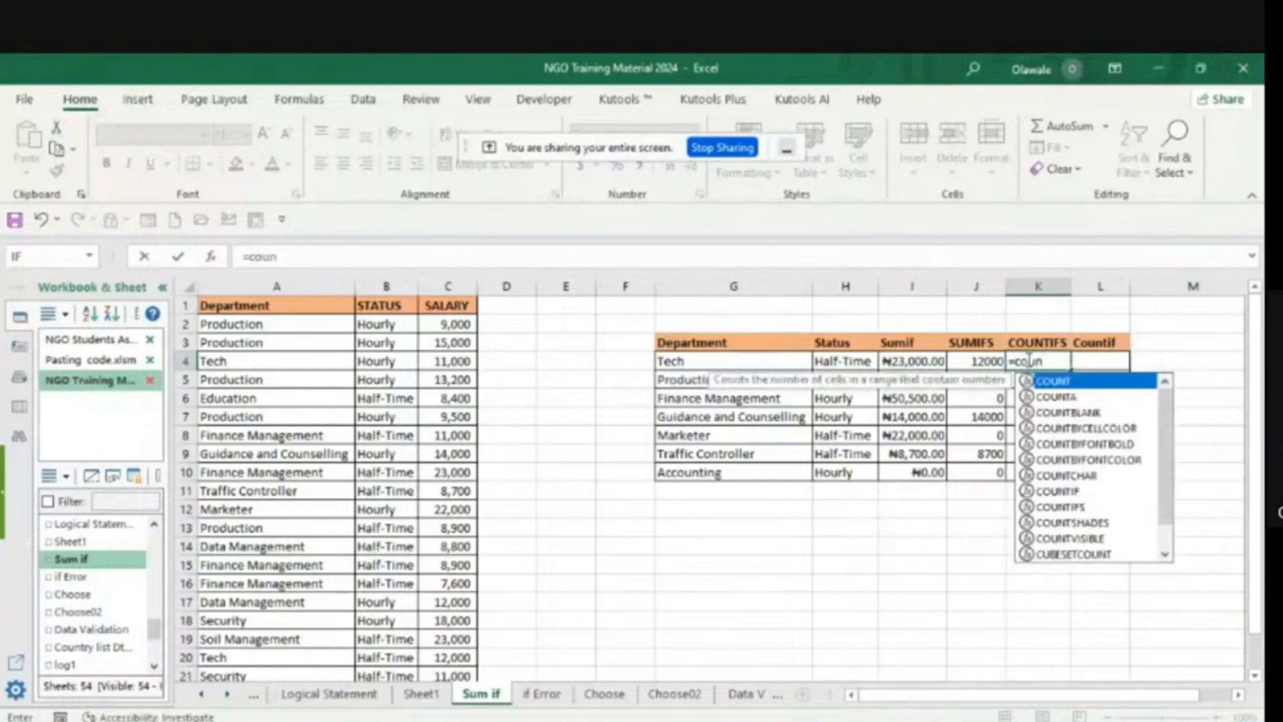
click(1061, 510)
double_click(1060, 510)
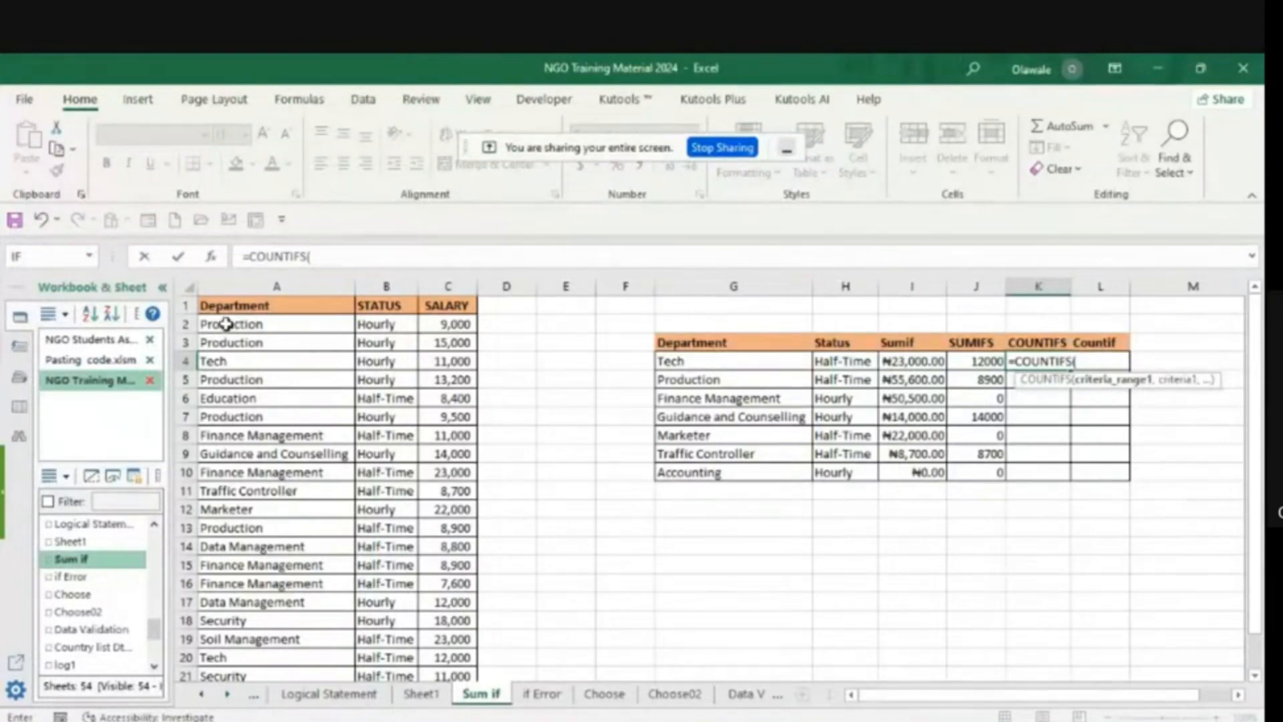
drag(227, 324, 215, 635)
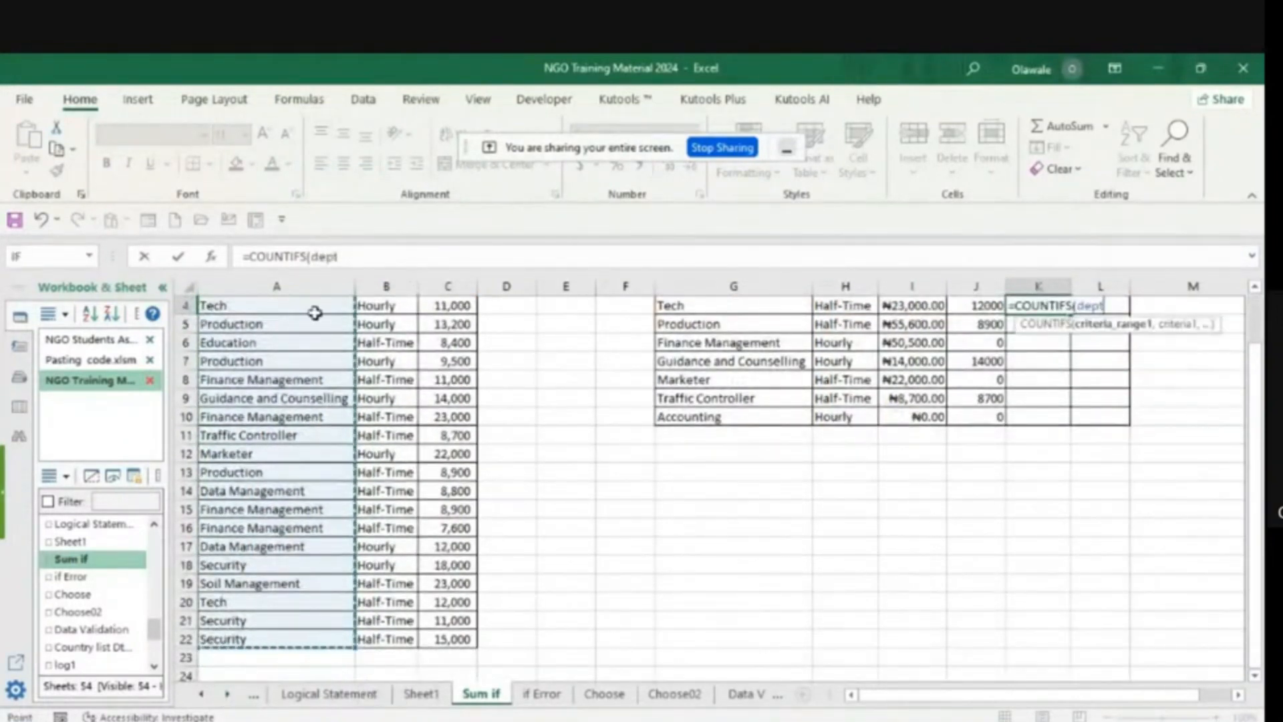
click(340, 255)
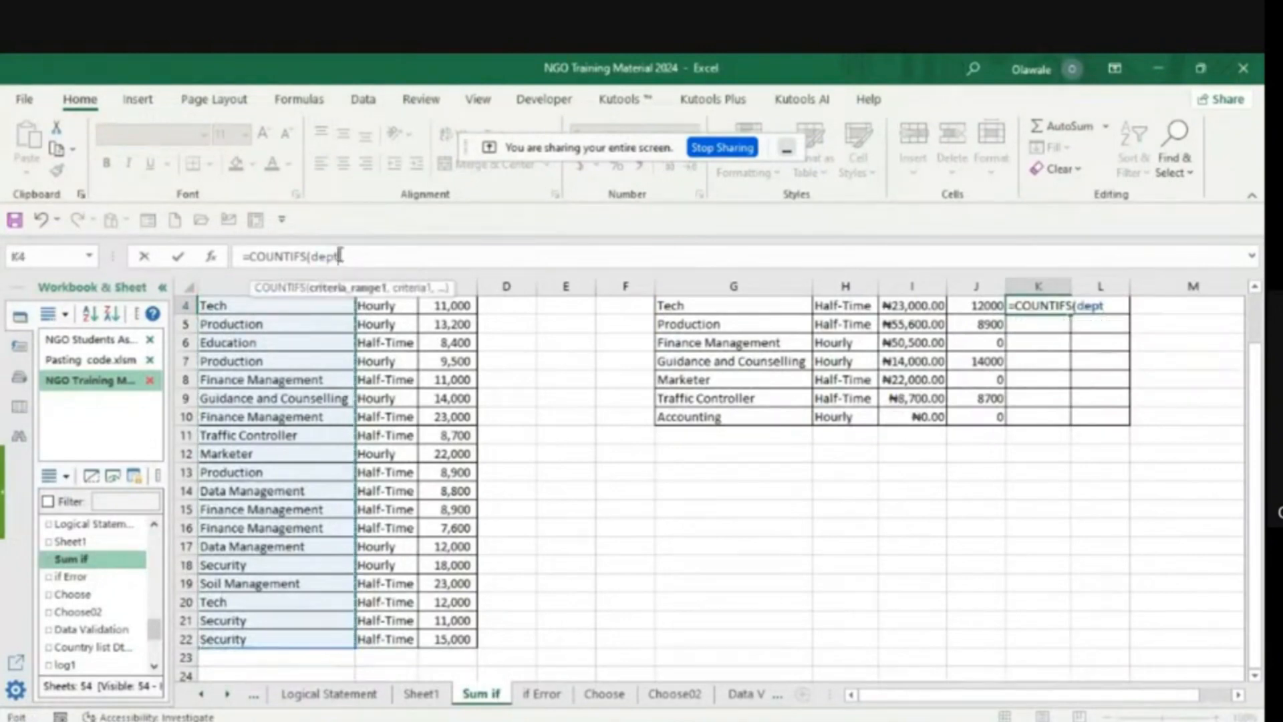
text(,)
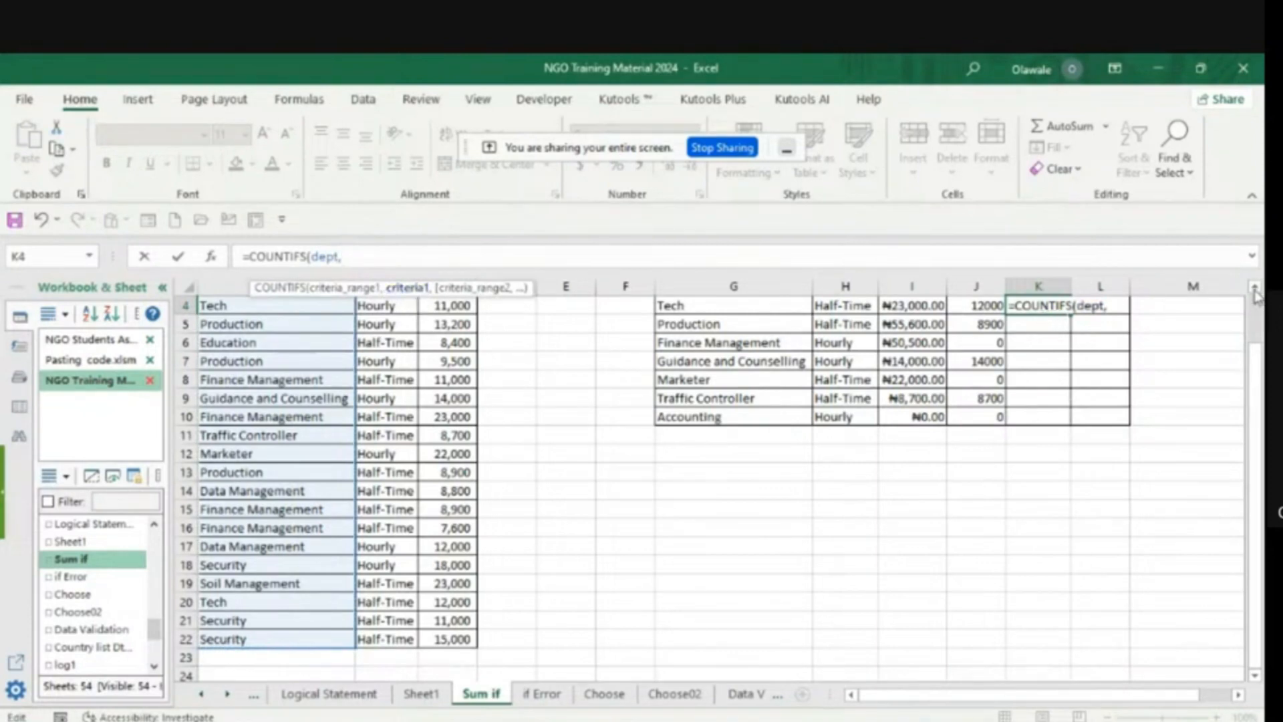
scroll(1135, 334, up, 1)
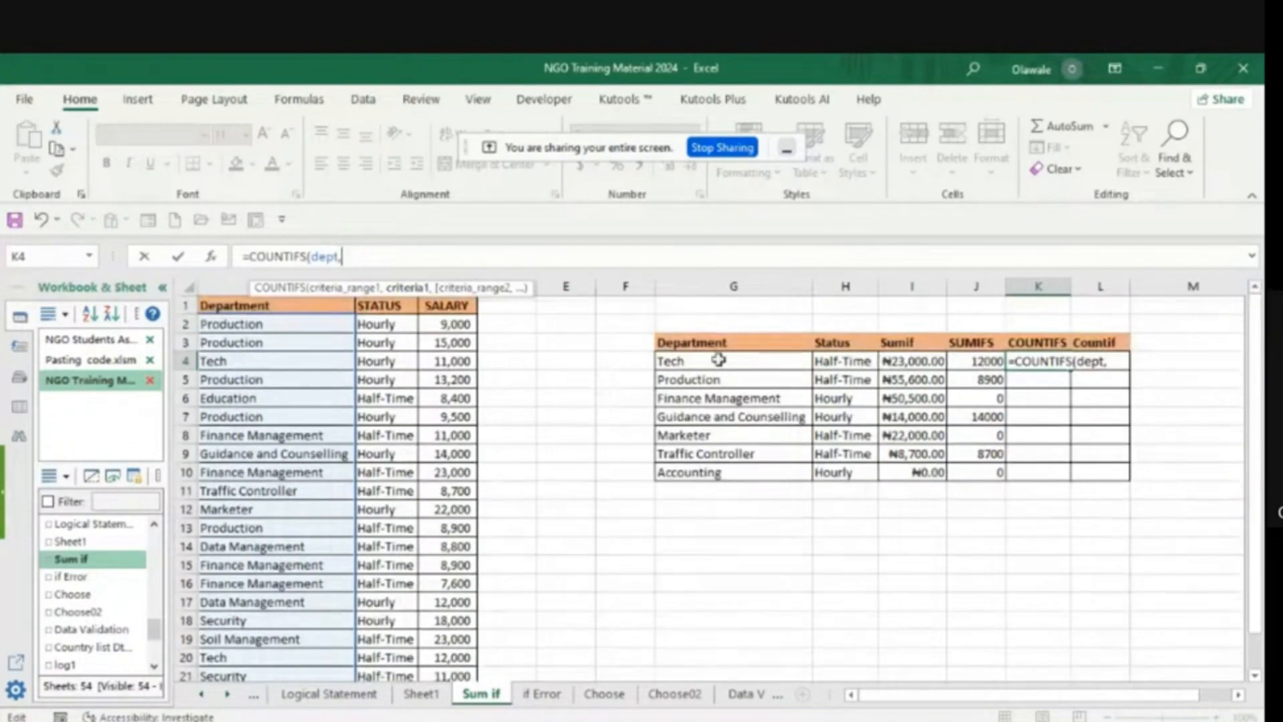
click(686, 361)
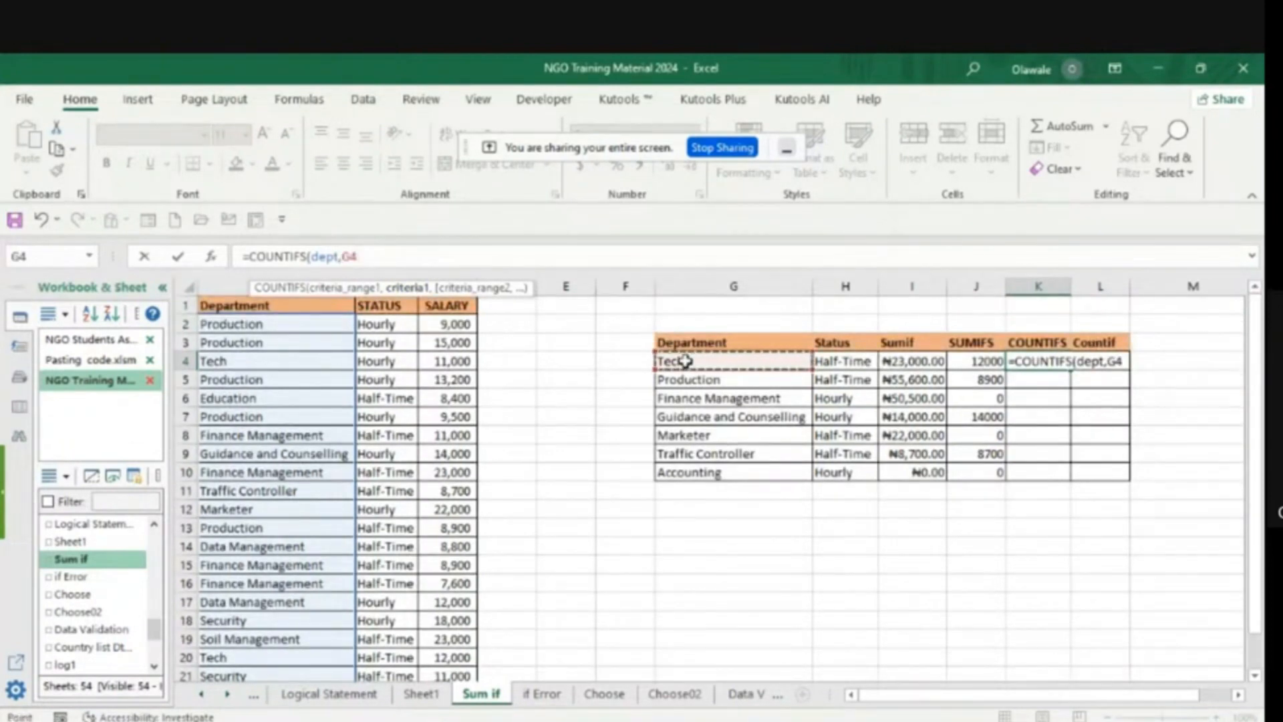
text(,)
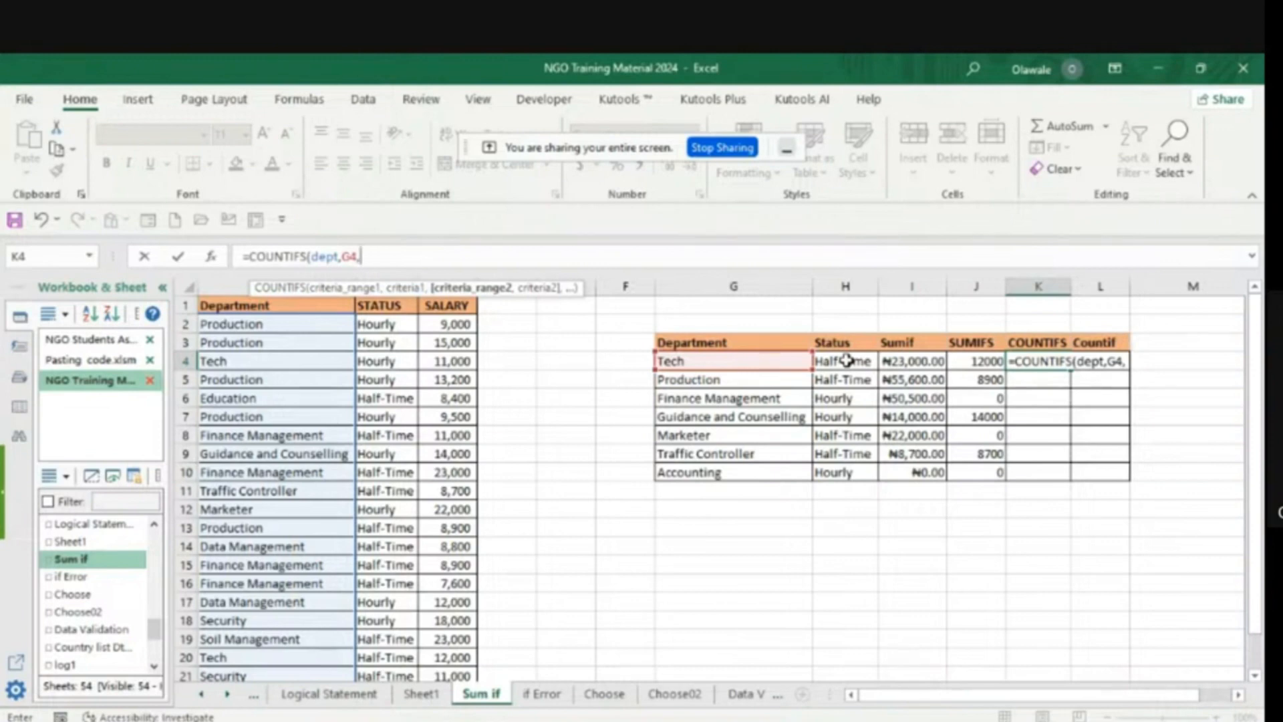
- Add the status cells B2:B22 (status) with criterion H4 as the second COUNTIFS condition, and commit the K4 formula
click(385, 322)
drag(384, 322, 381, 629)
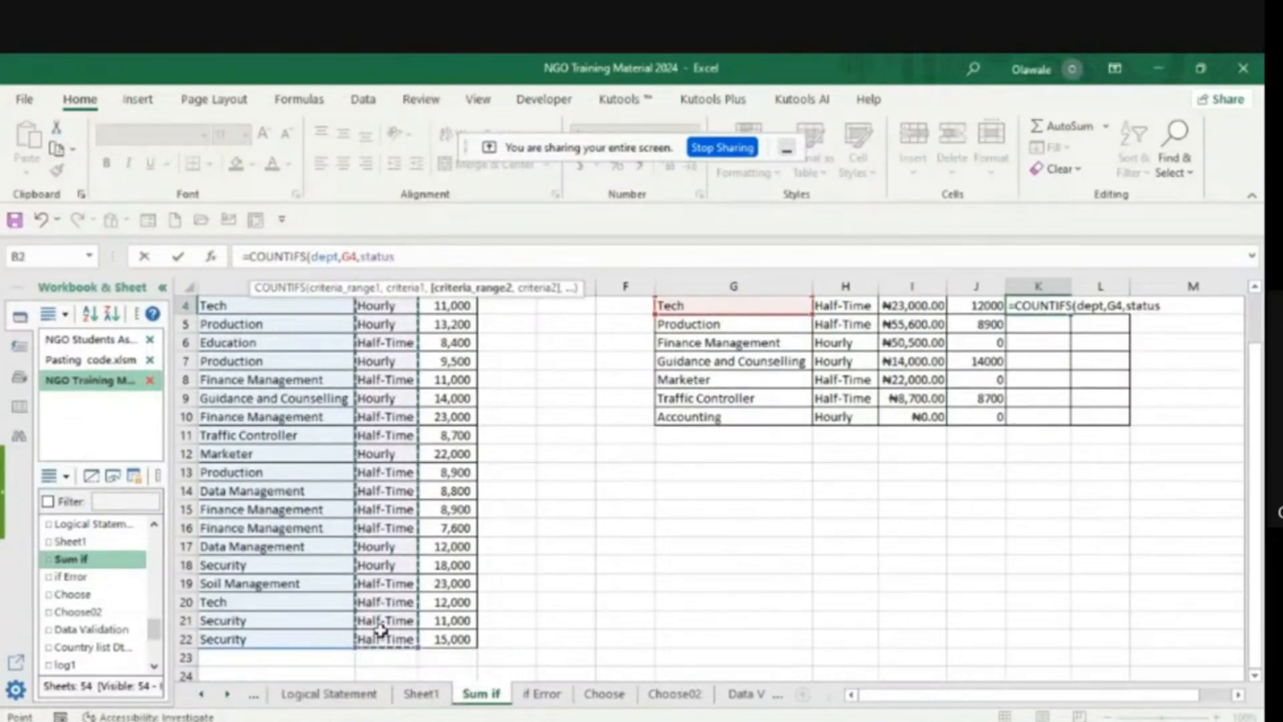
text(,)
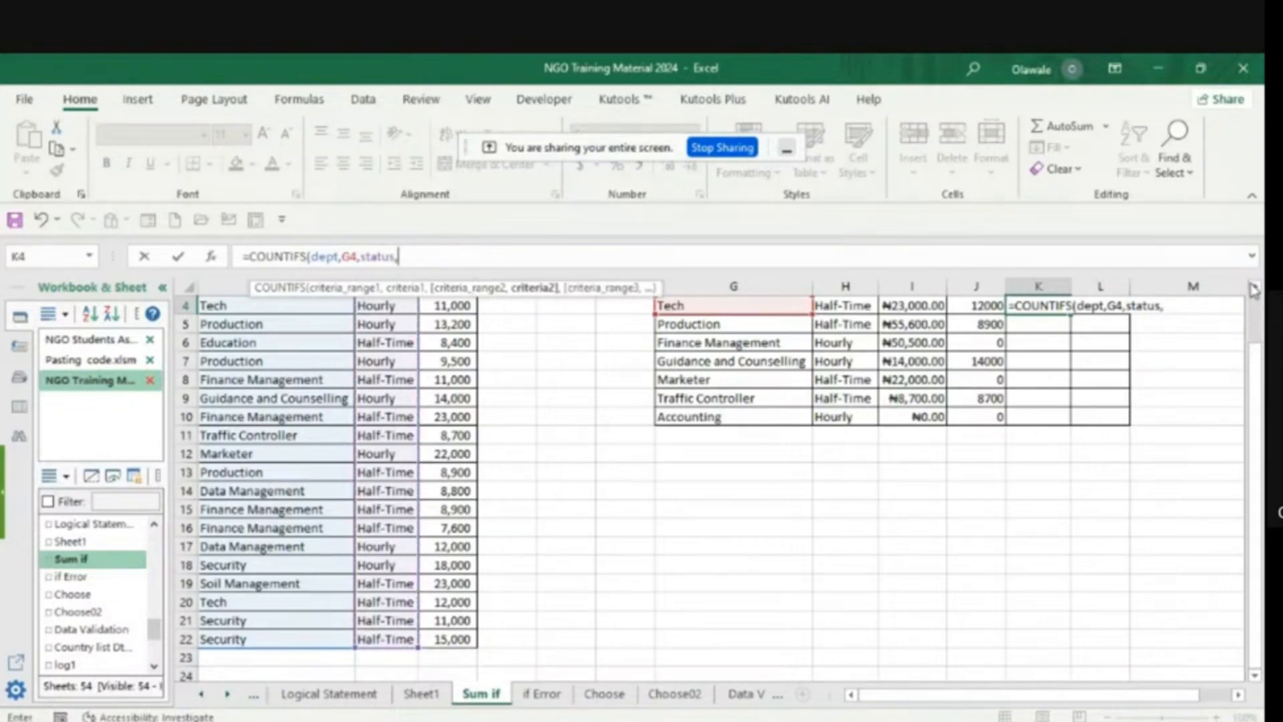
scroll(1253, 289, up, 1)
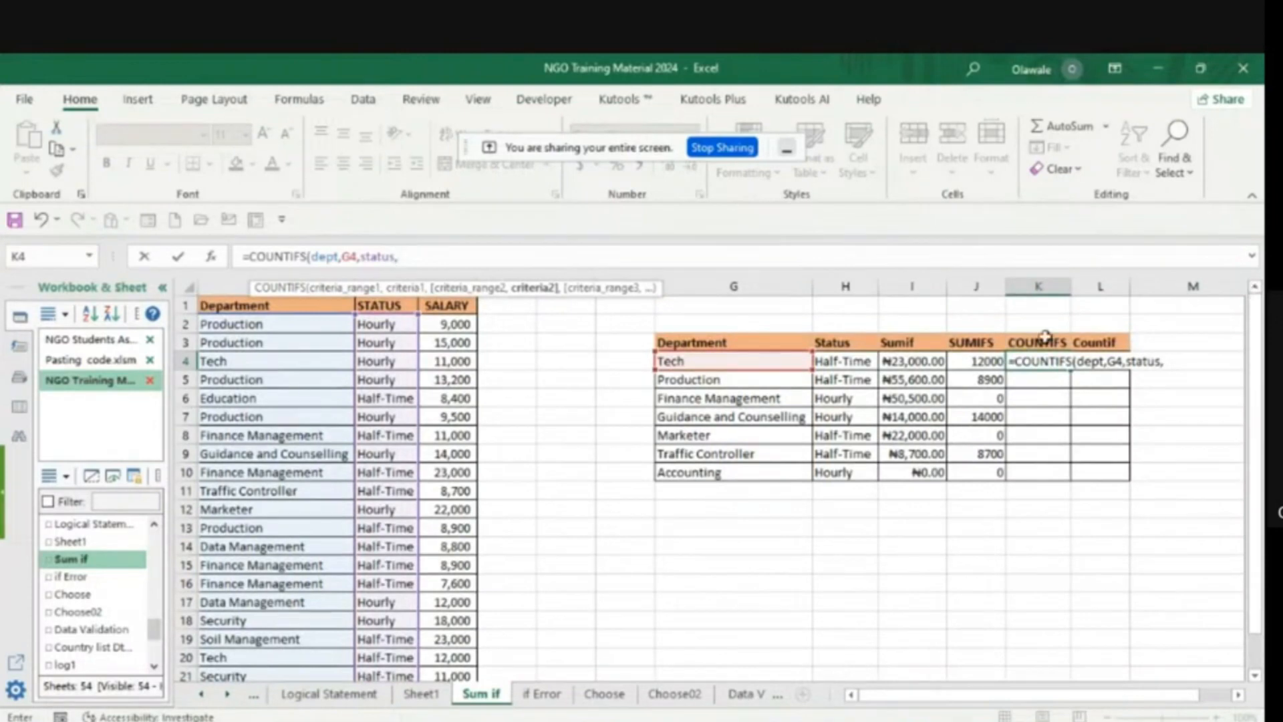
click(837, 362)
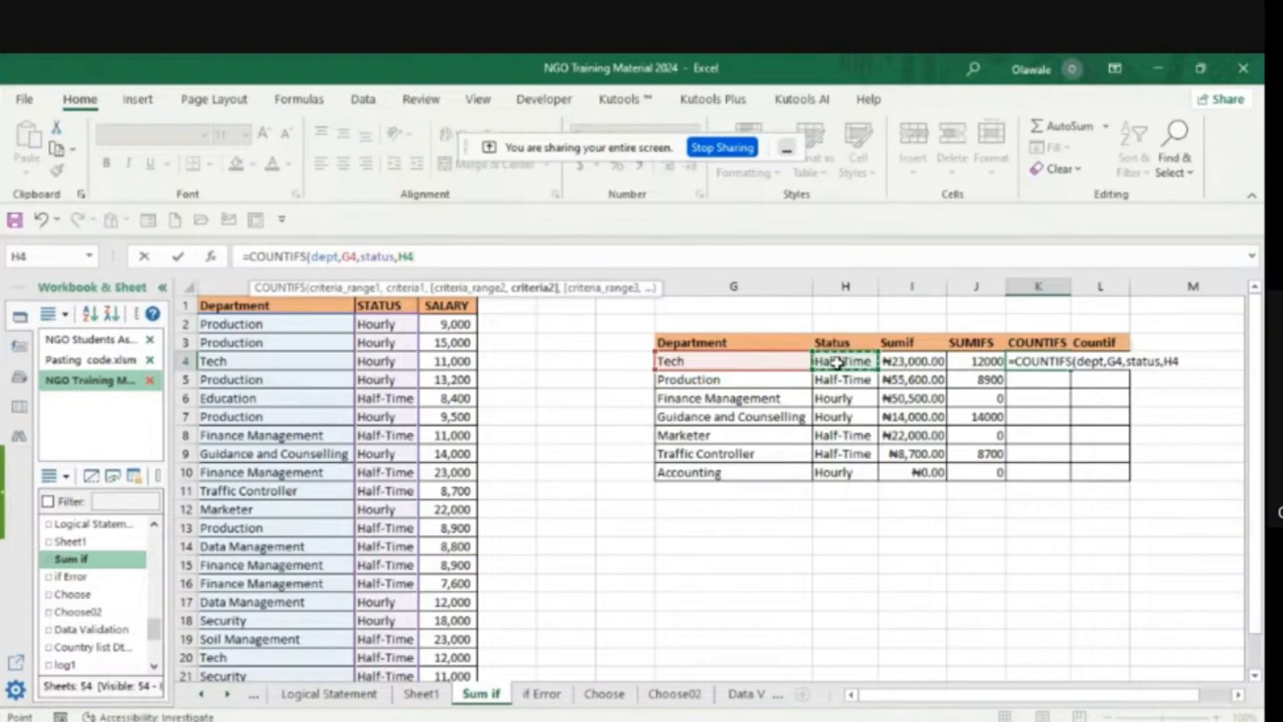
text())
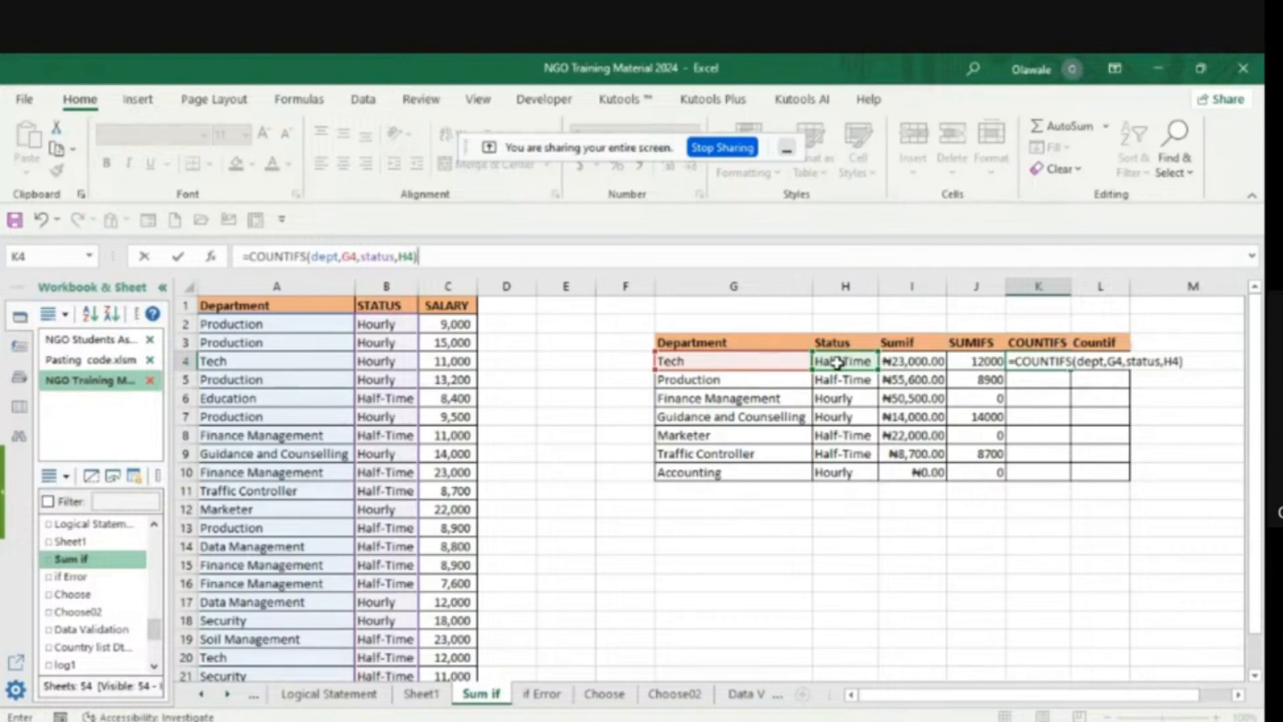
key(Return)
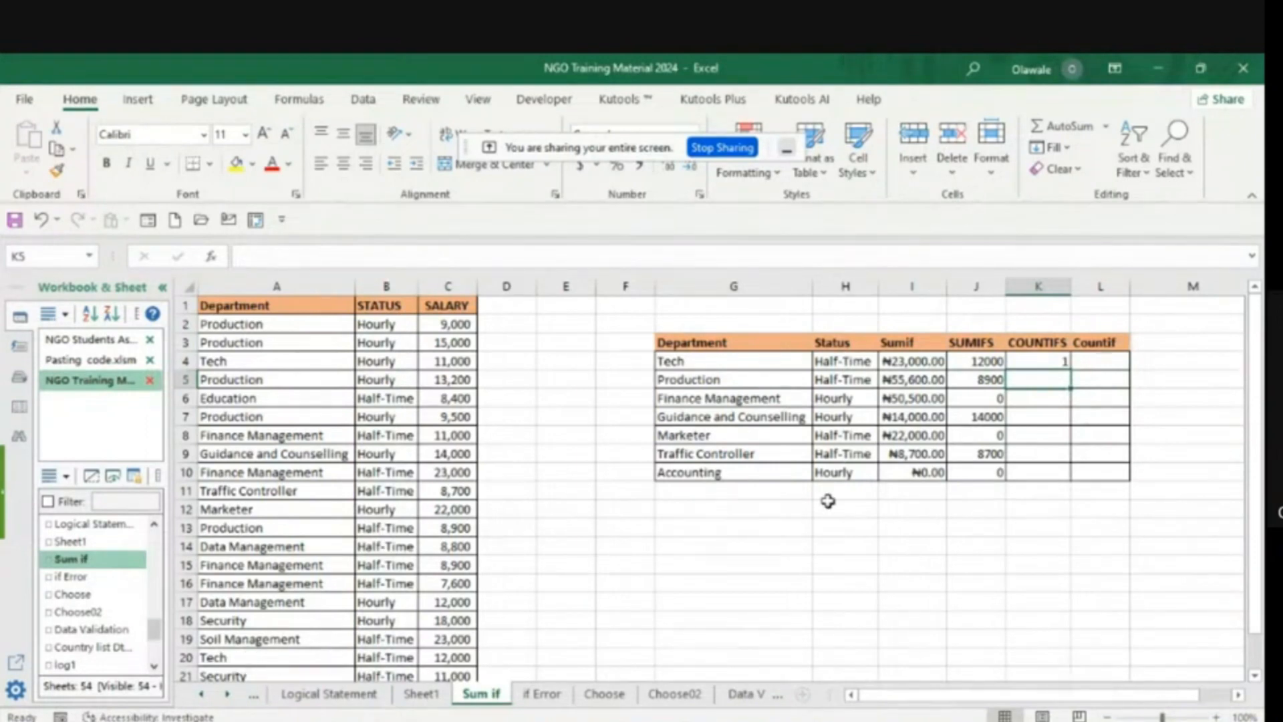
- Fill the K4 COUNTIFS formula down to K10 for the remaining departments
click(1056, 361)
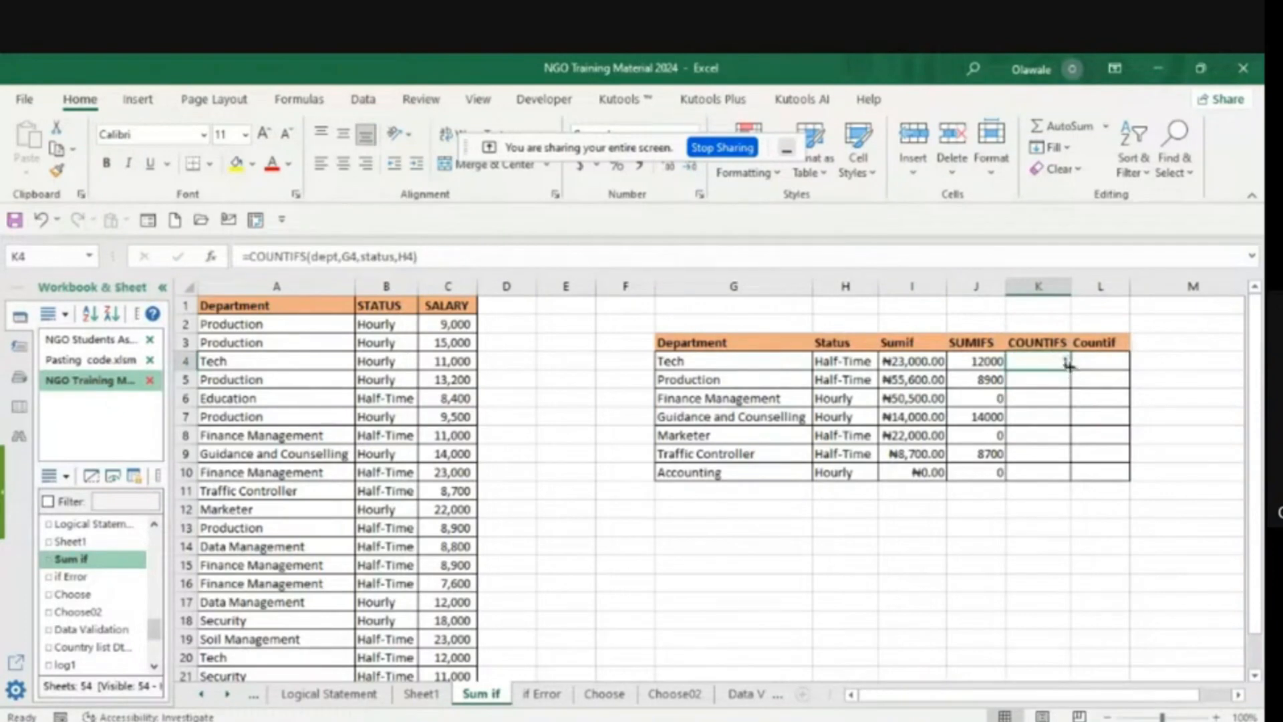
double_click(1068, 365)
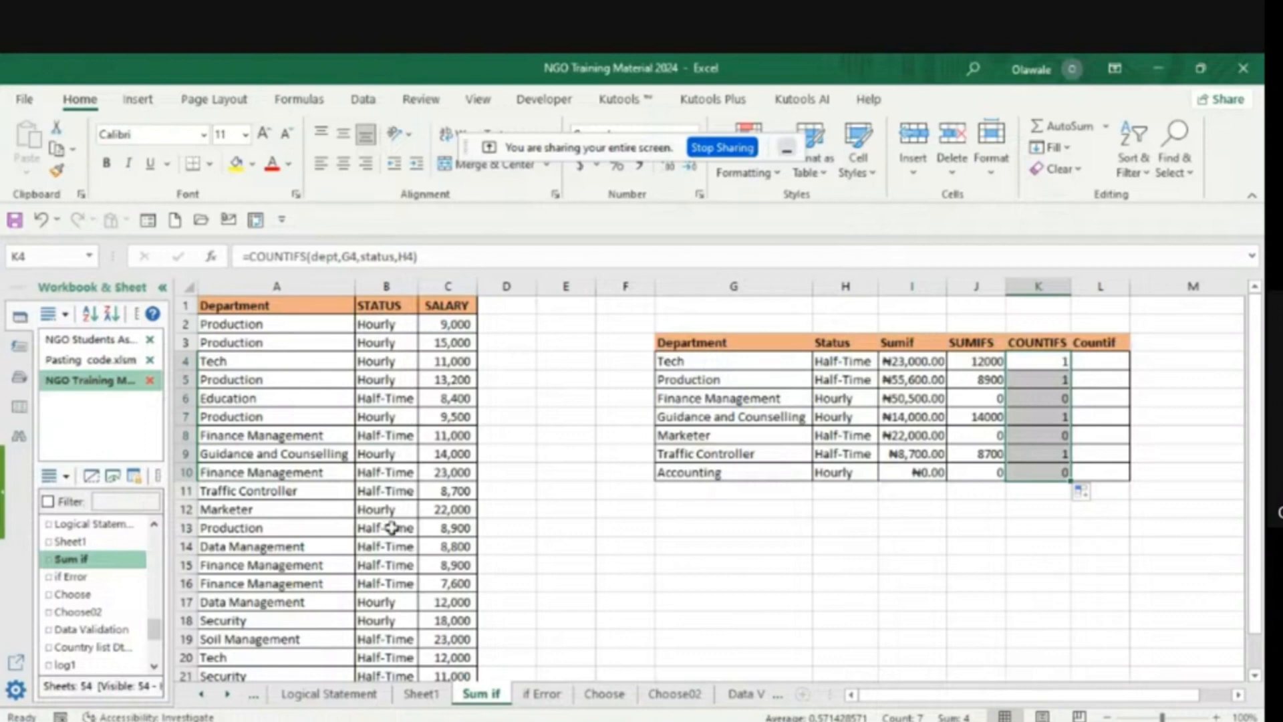
click(1059, 381)
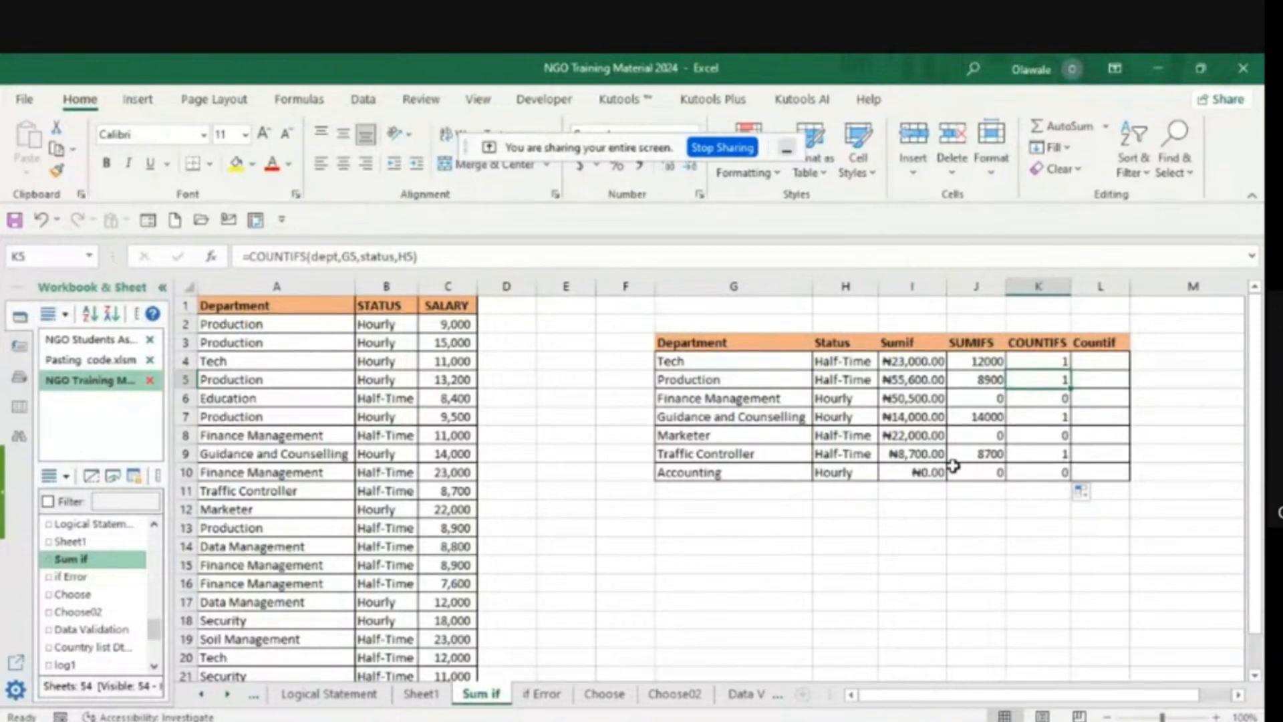
- Enter a COUNTIF formula in L4 that counts the department cells A2:A22 (dept) matching G4
click(1092, 364)
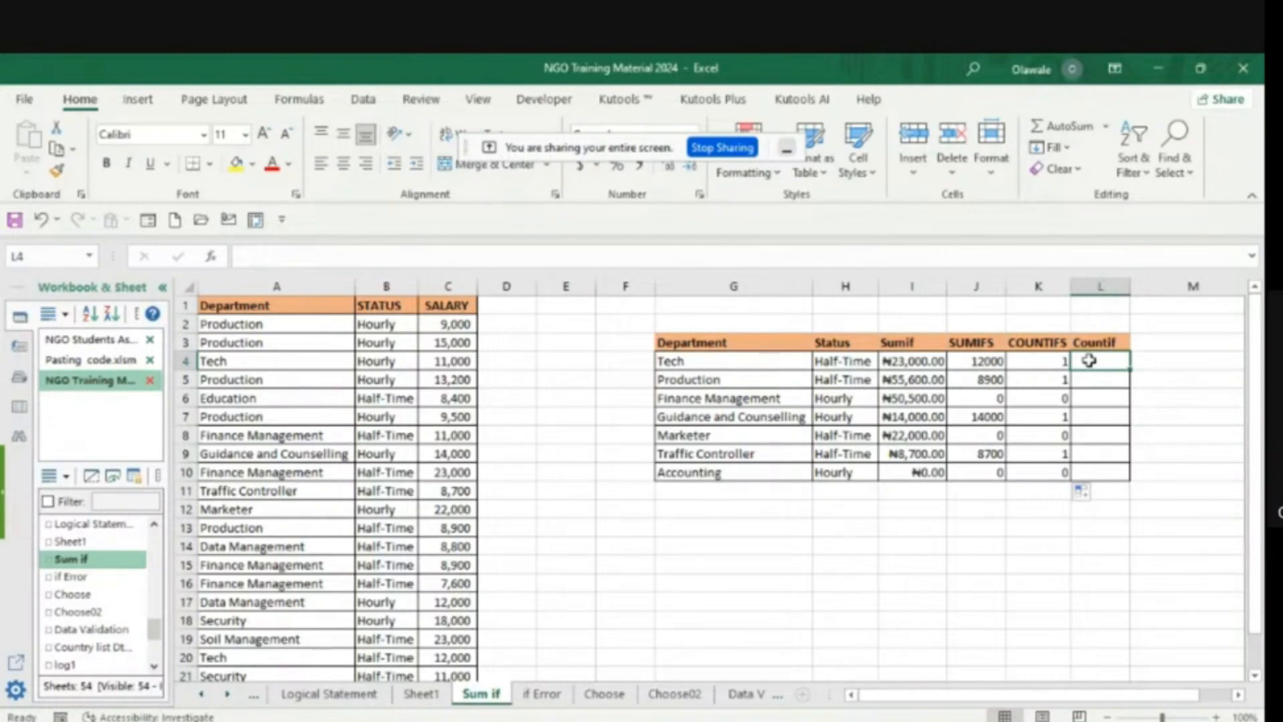
text(=c)
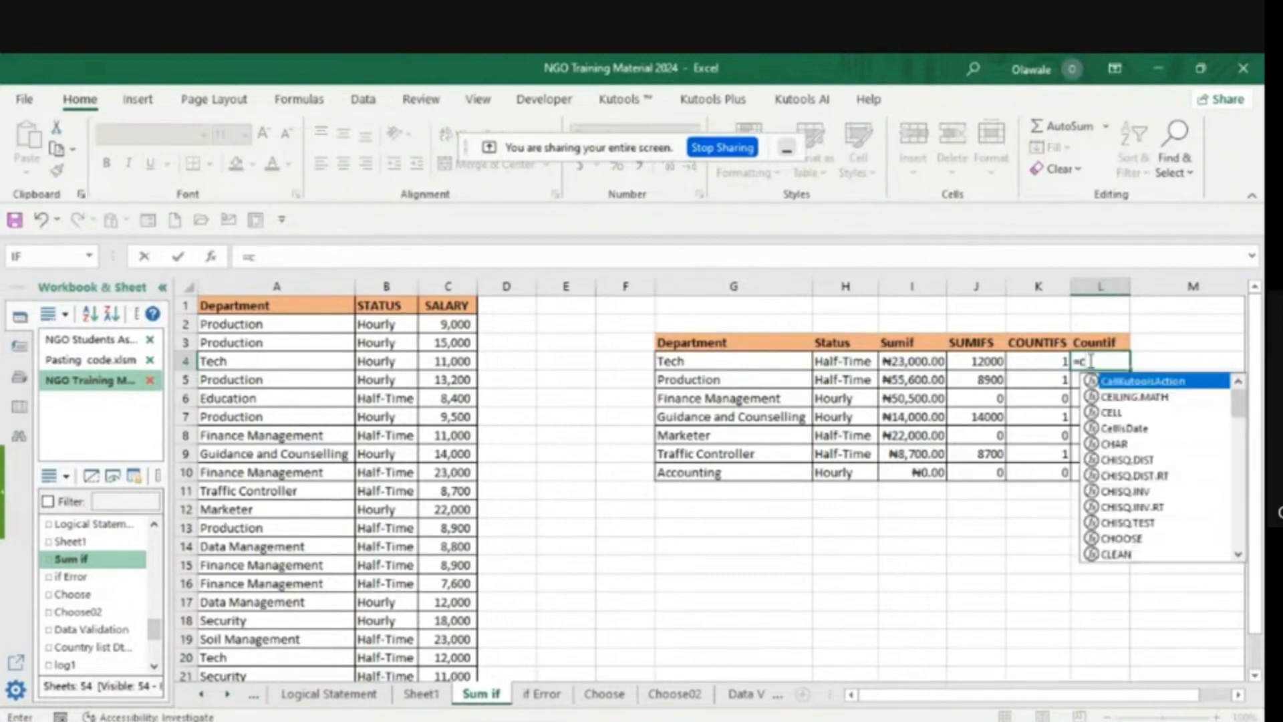
text(ou)
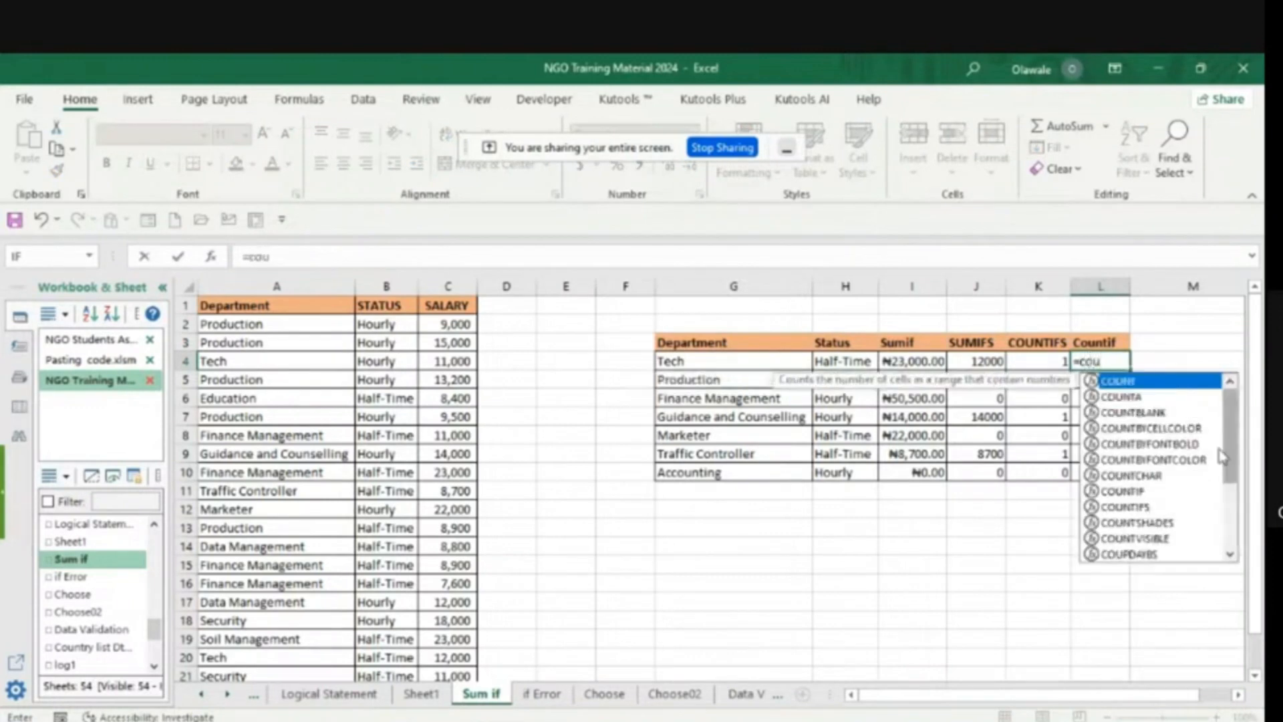
double_click(1129, 492)
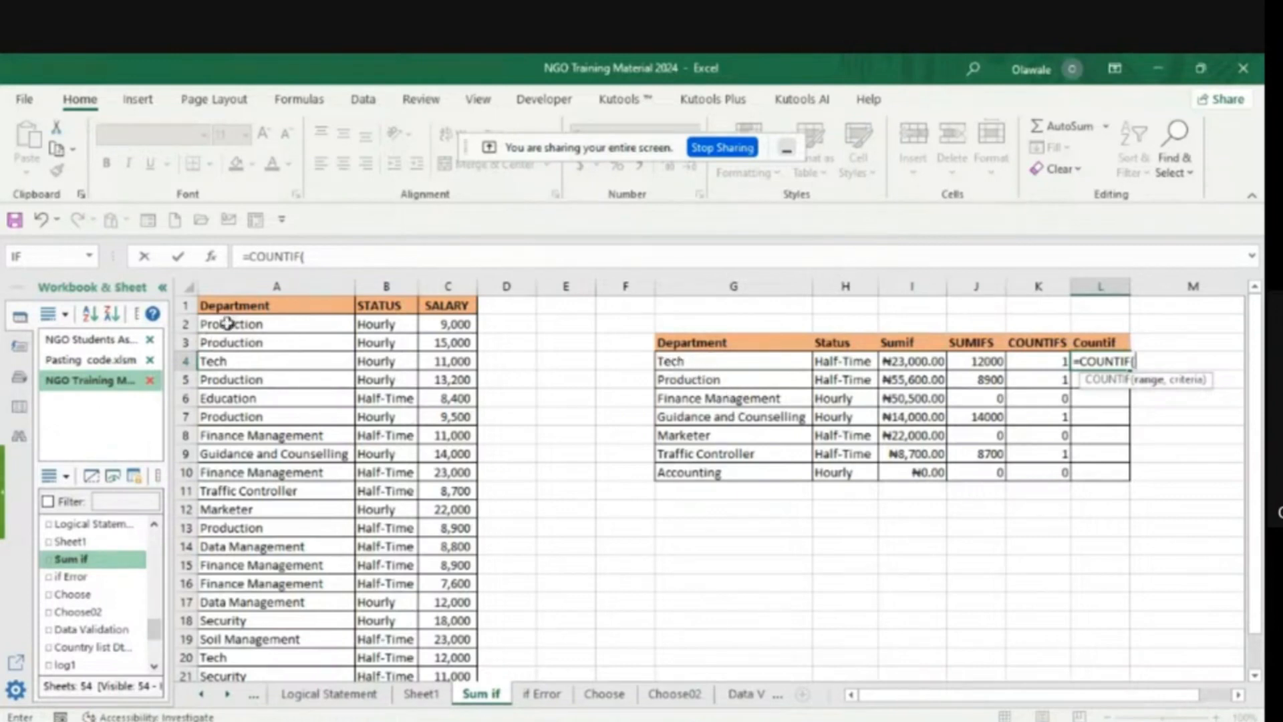
drag(226, 324, 207, 642)
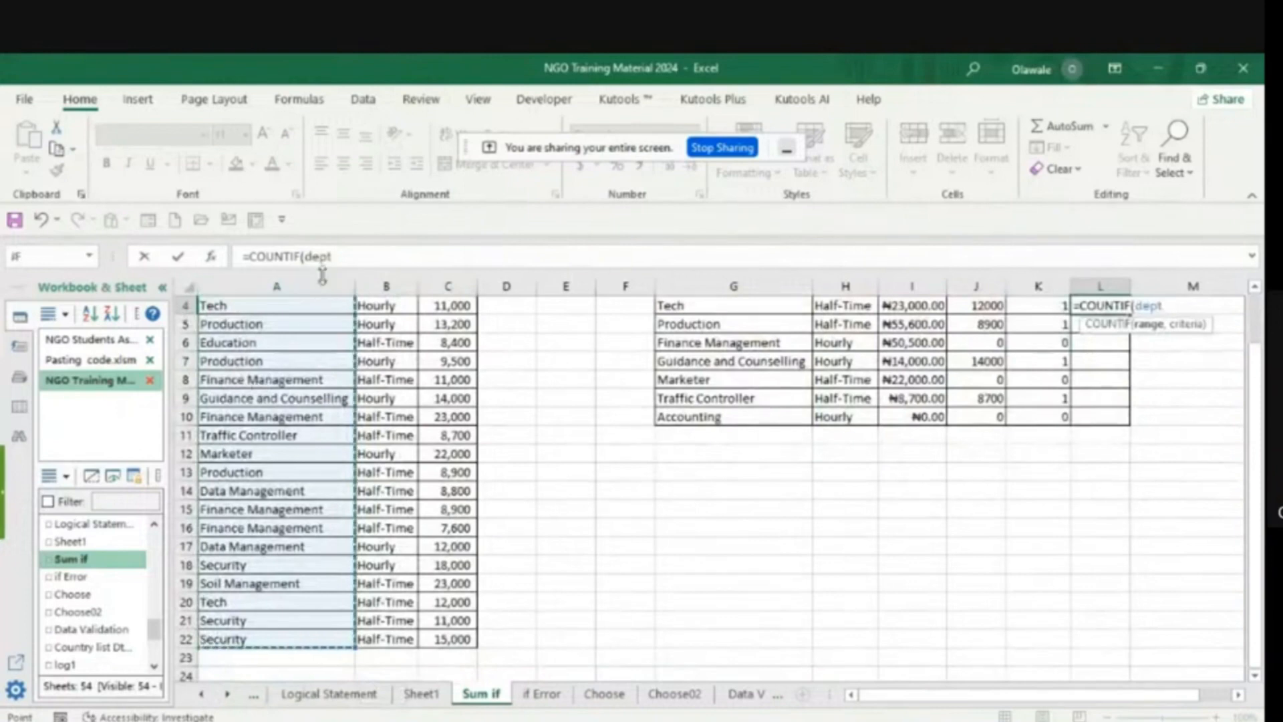
click(339, 260)
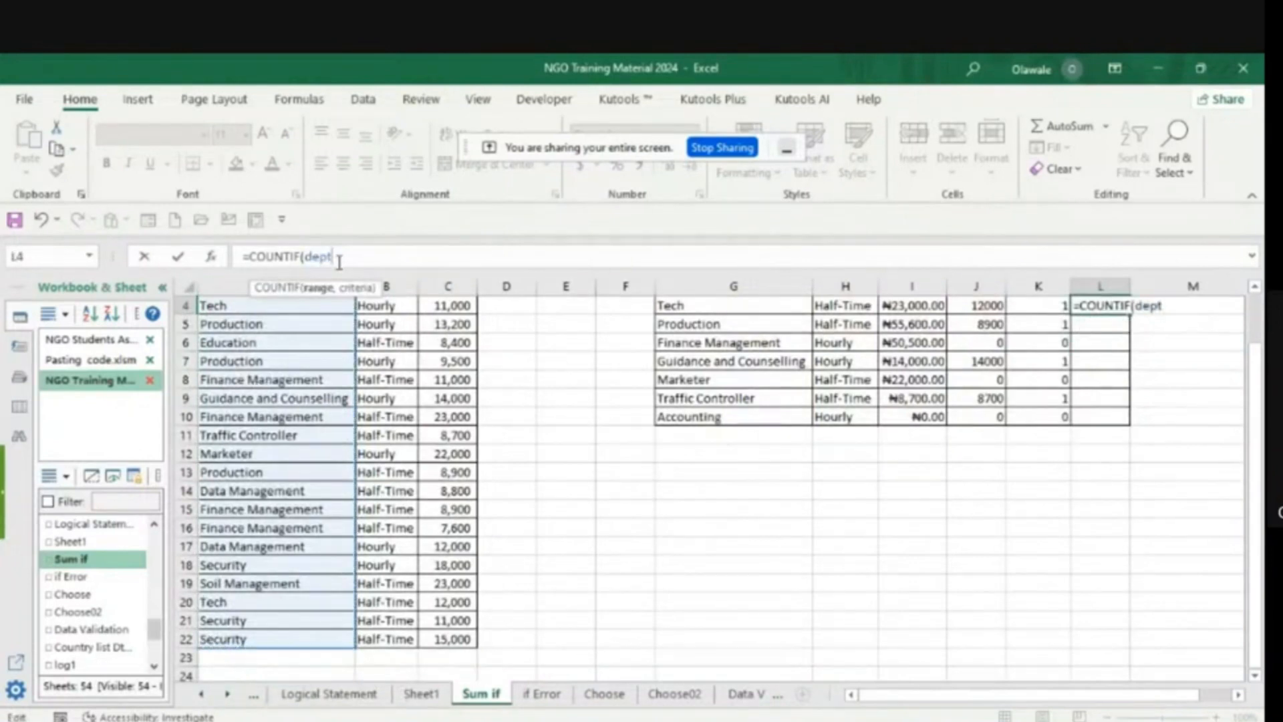
text(,)
scroll(1256, 289, up, 3)
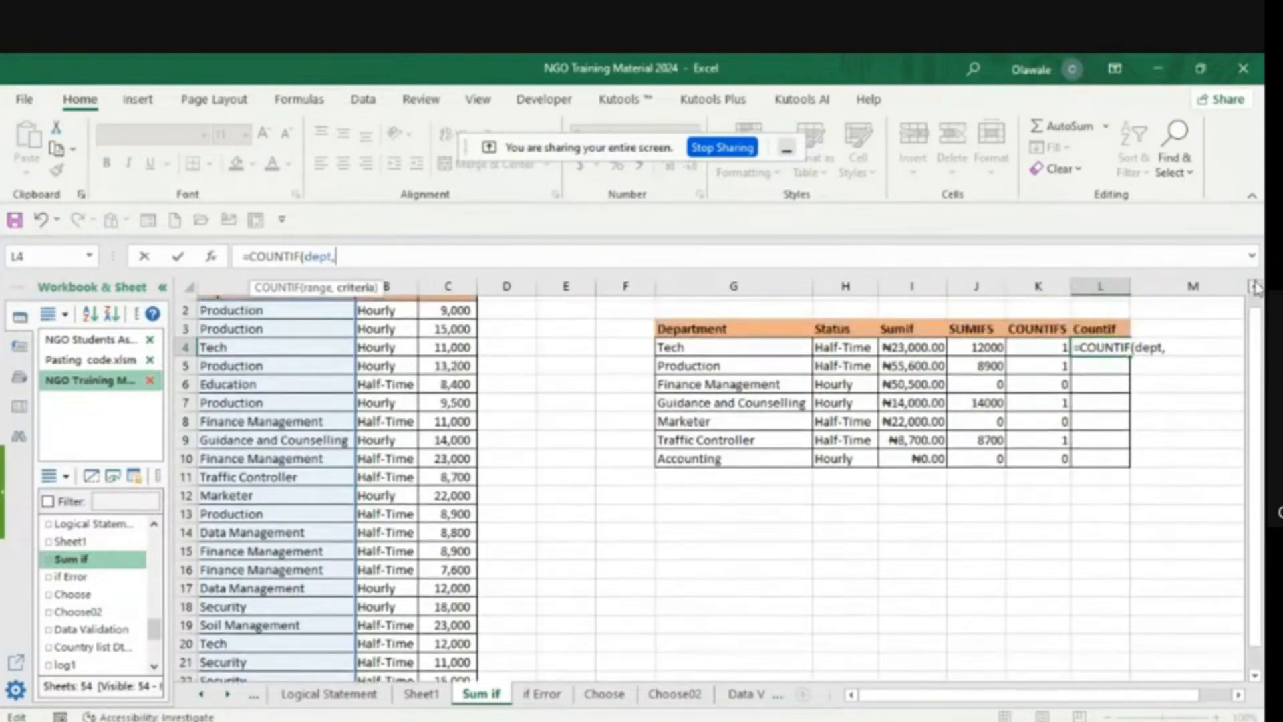
click(706, 361)
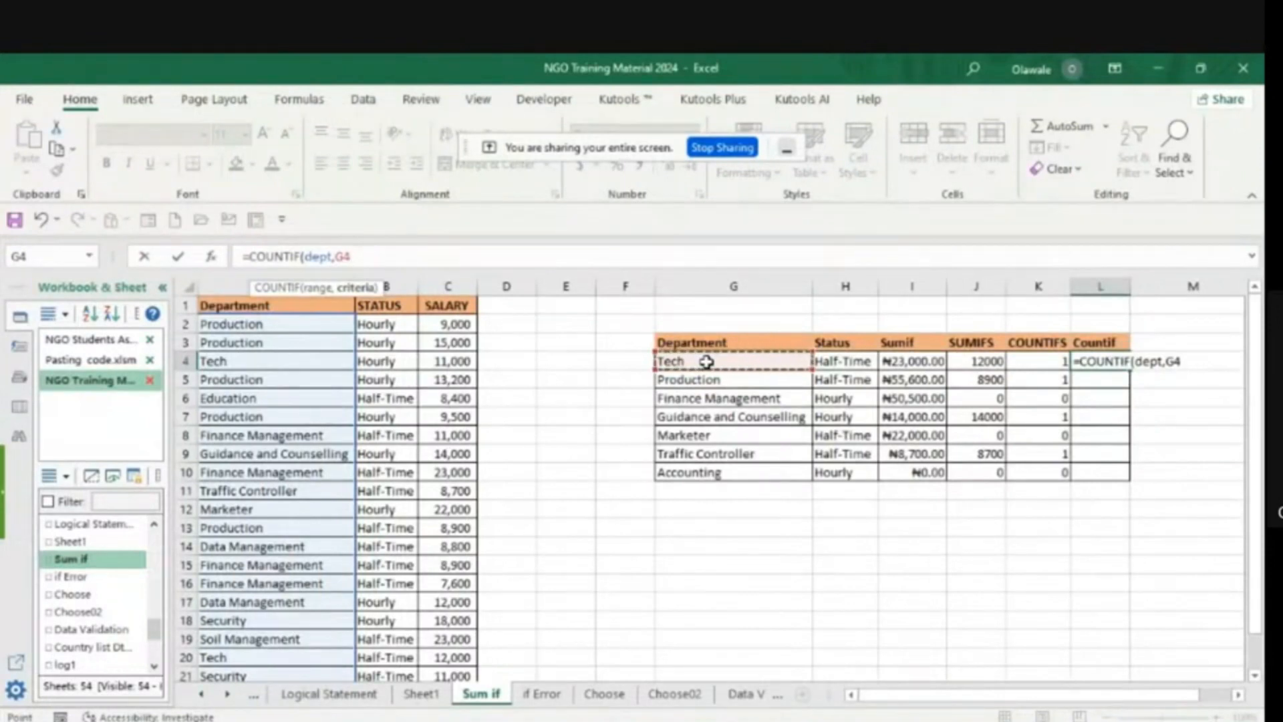
text())
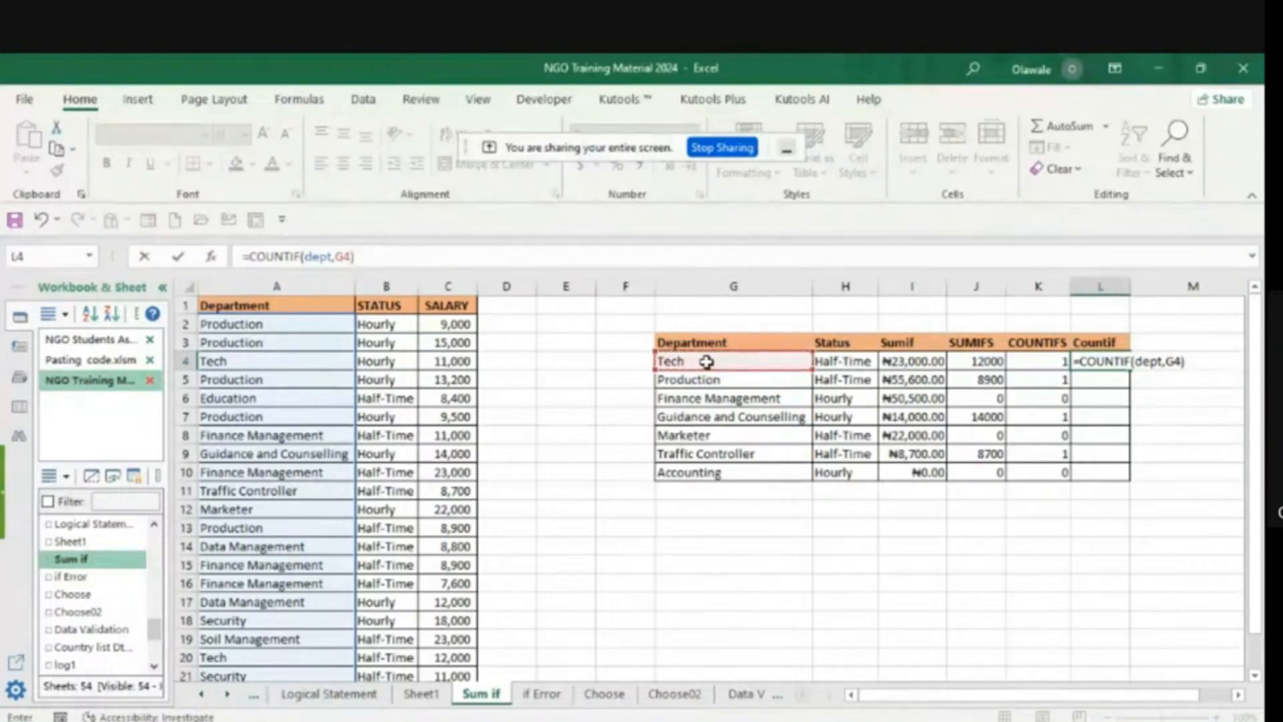
key(Return)
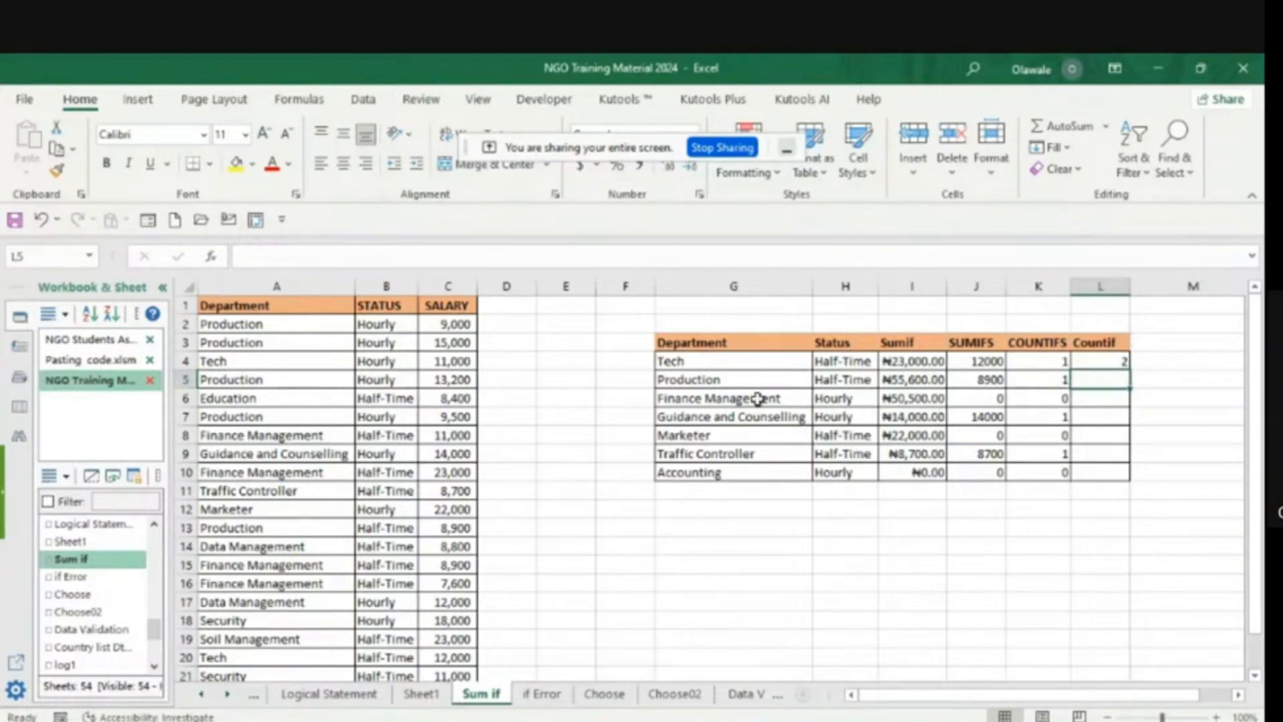
- Fill the L4 COUNTIF formula down to L10 for the remaining departments
click(1108, 363)
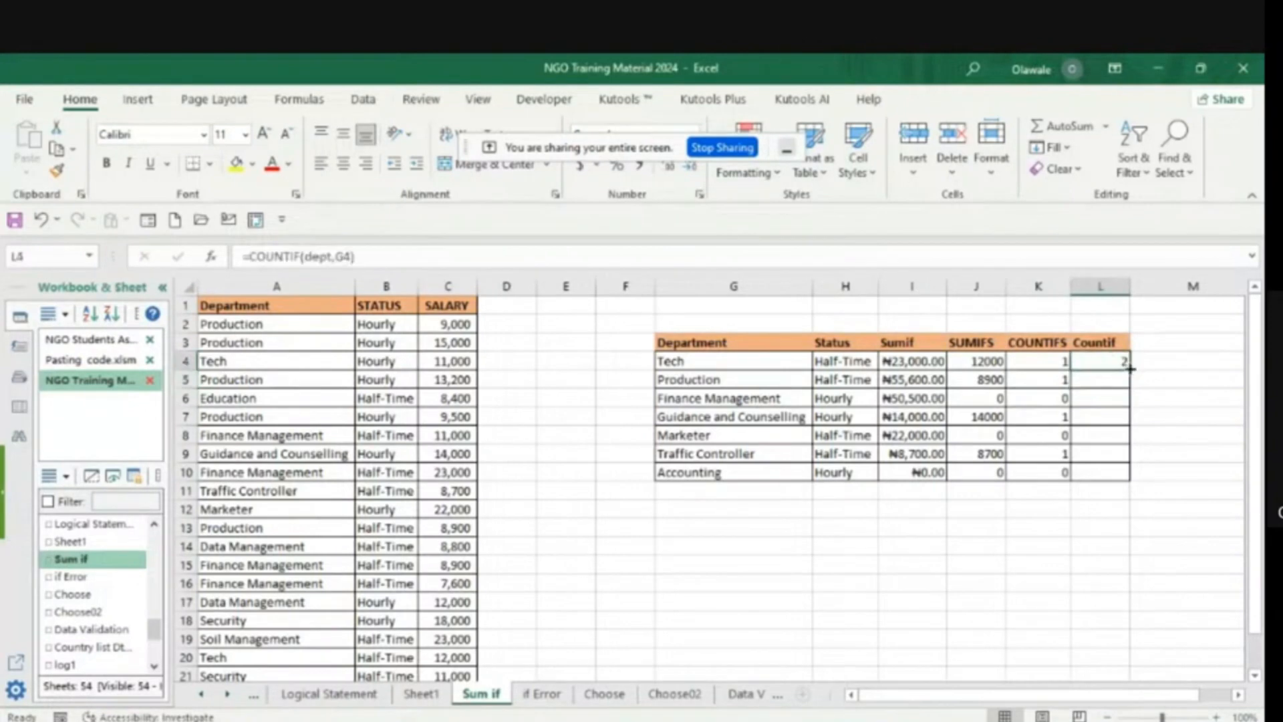
double_click(1129, 368)
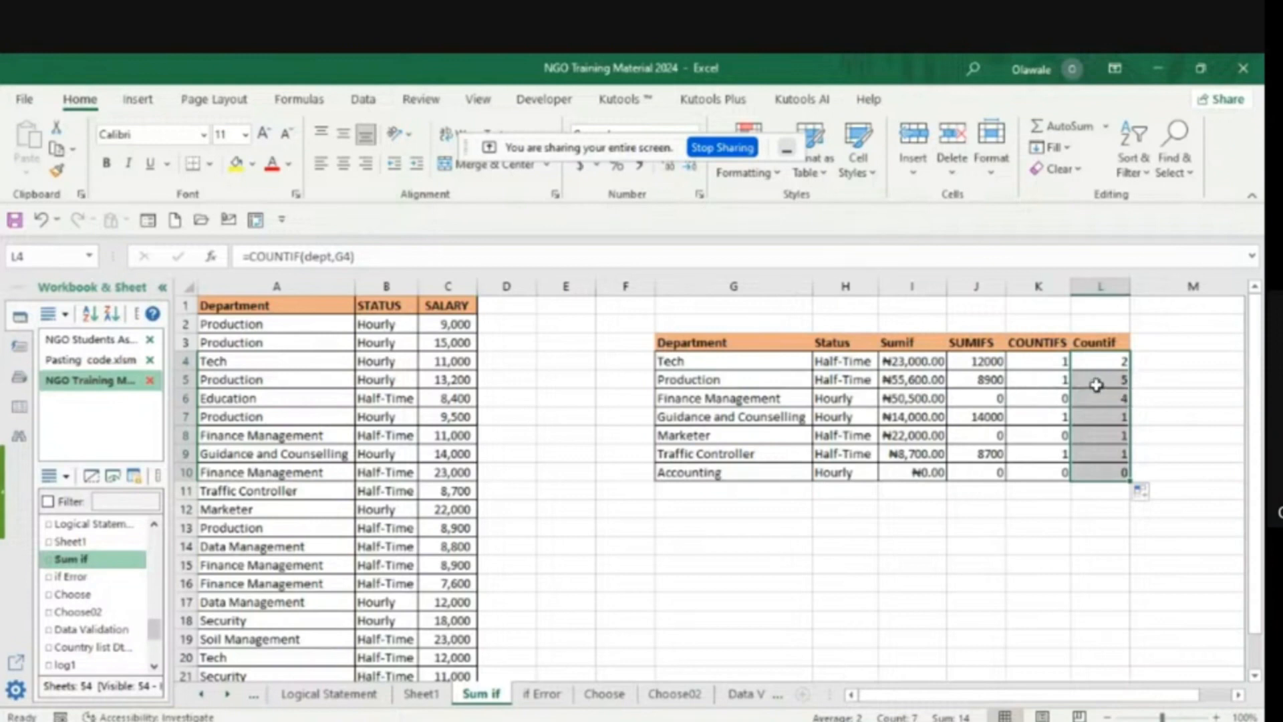
click(1224, 485)
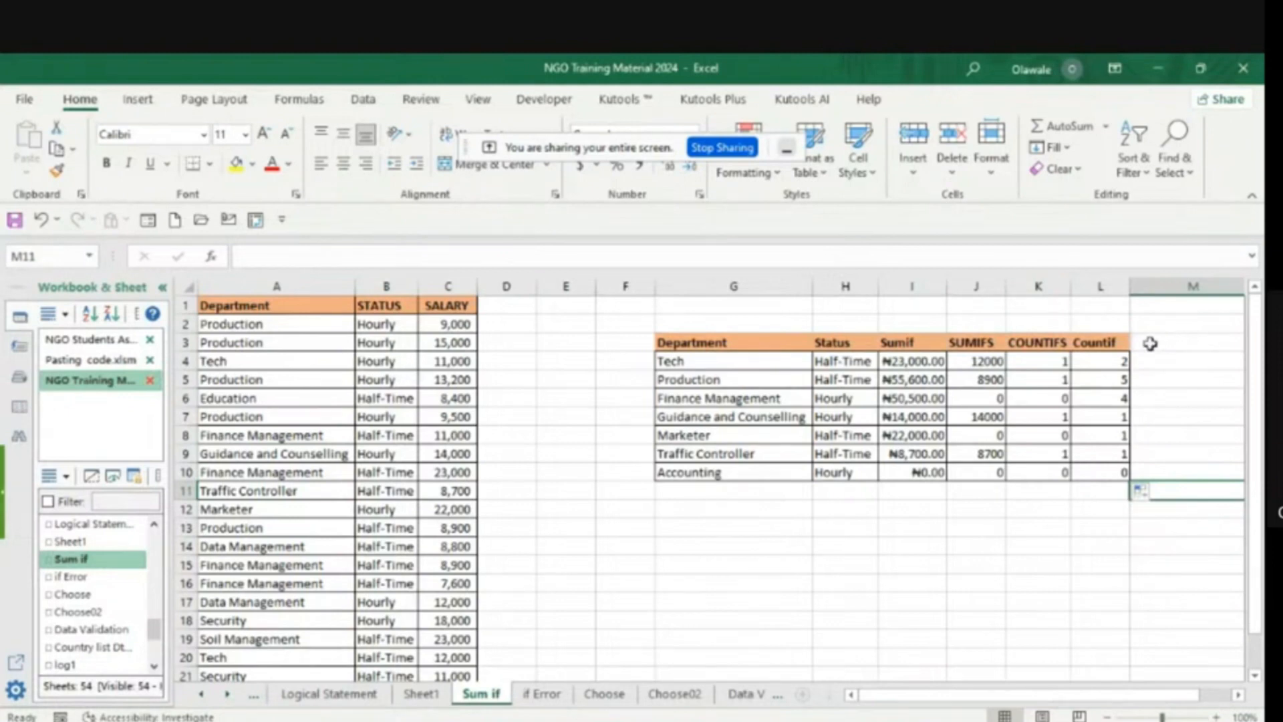
- Enter the column heading Averageif in M3, beside the Countif heading
click(1156, 343)
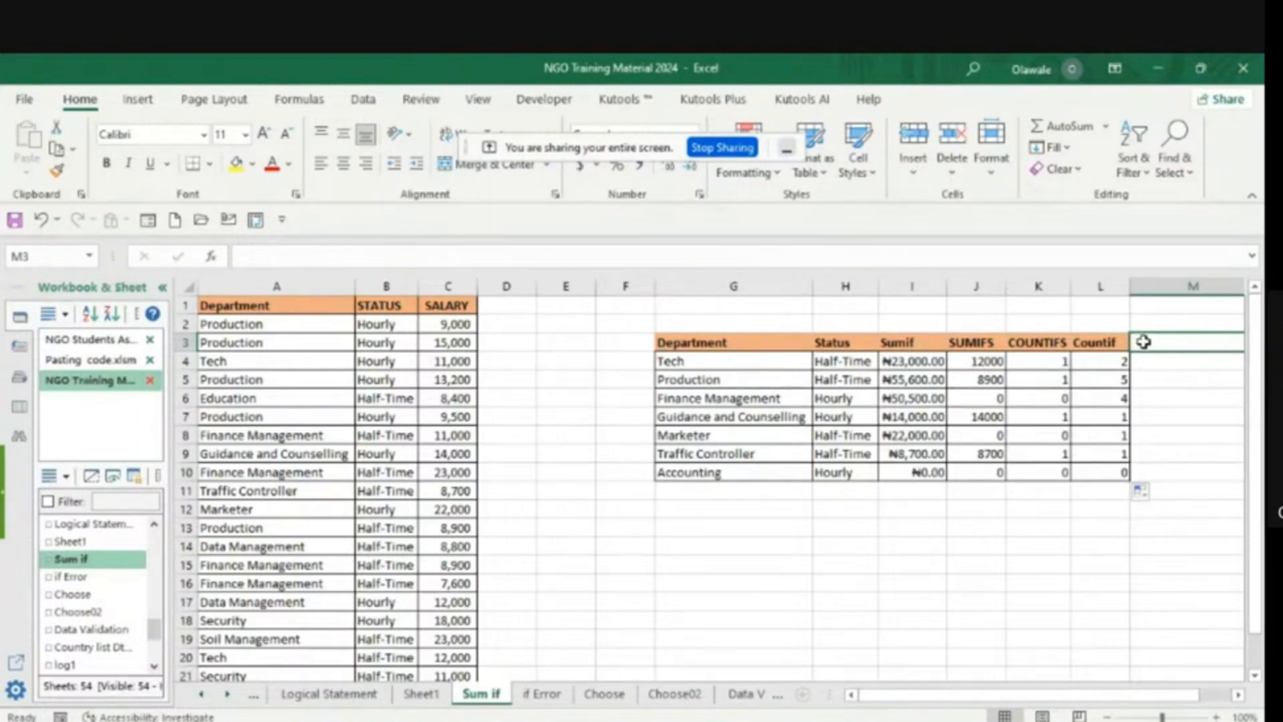
text(A)
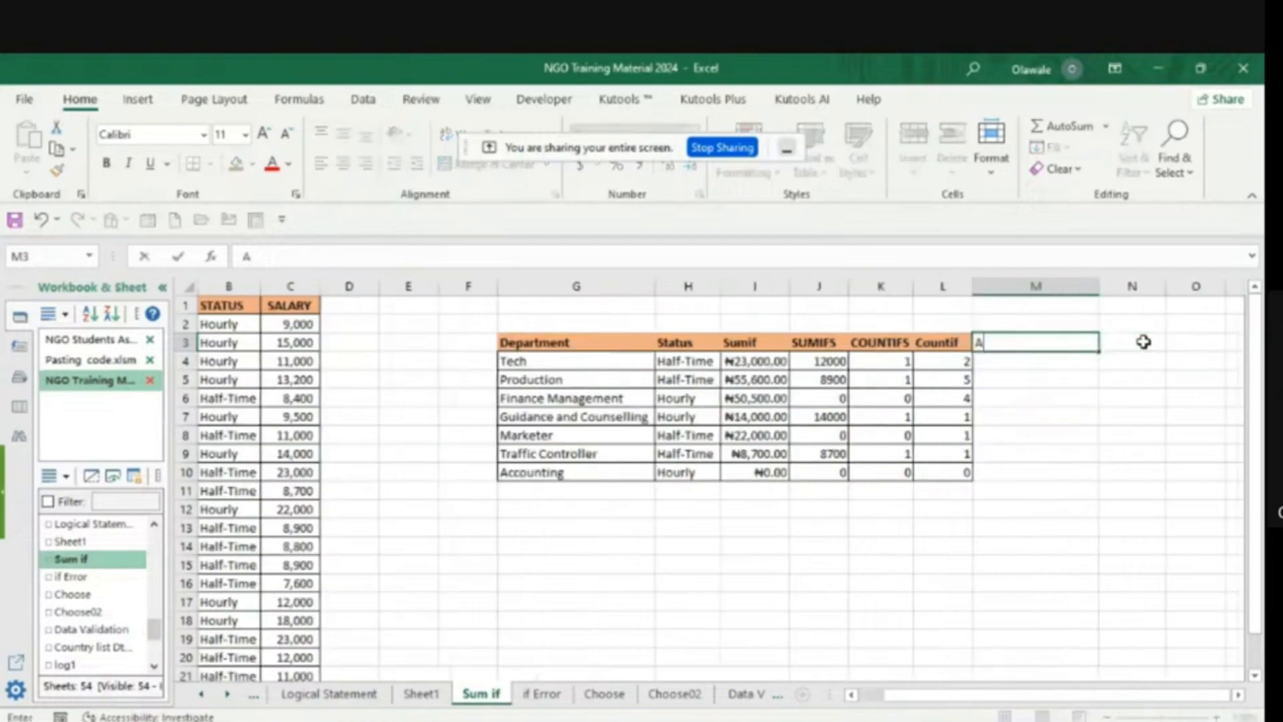
text(V)
key(BackSpace)
text(re)
key(BackSpace)
key(BackSpace)
text(verageif)
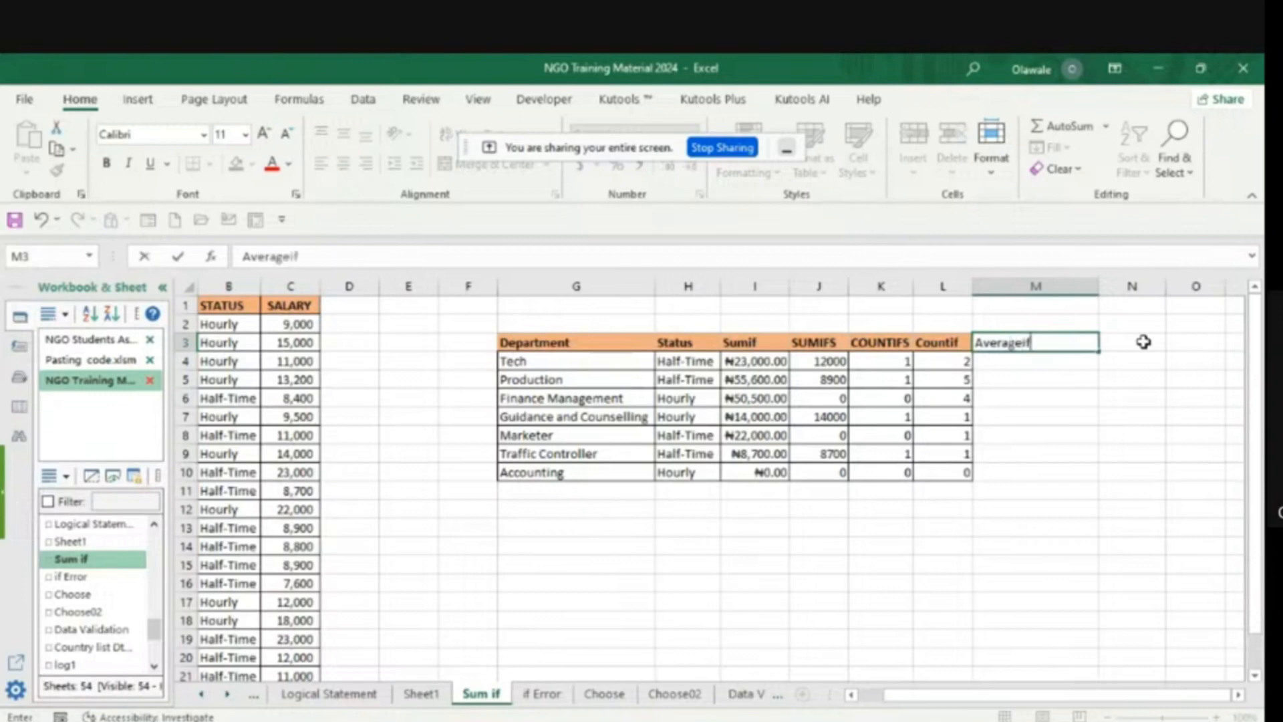
click(1085, 455)
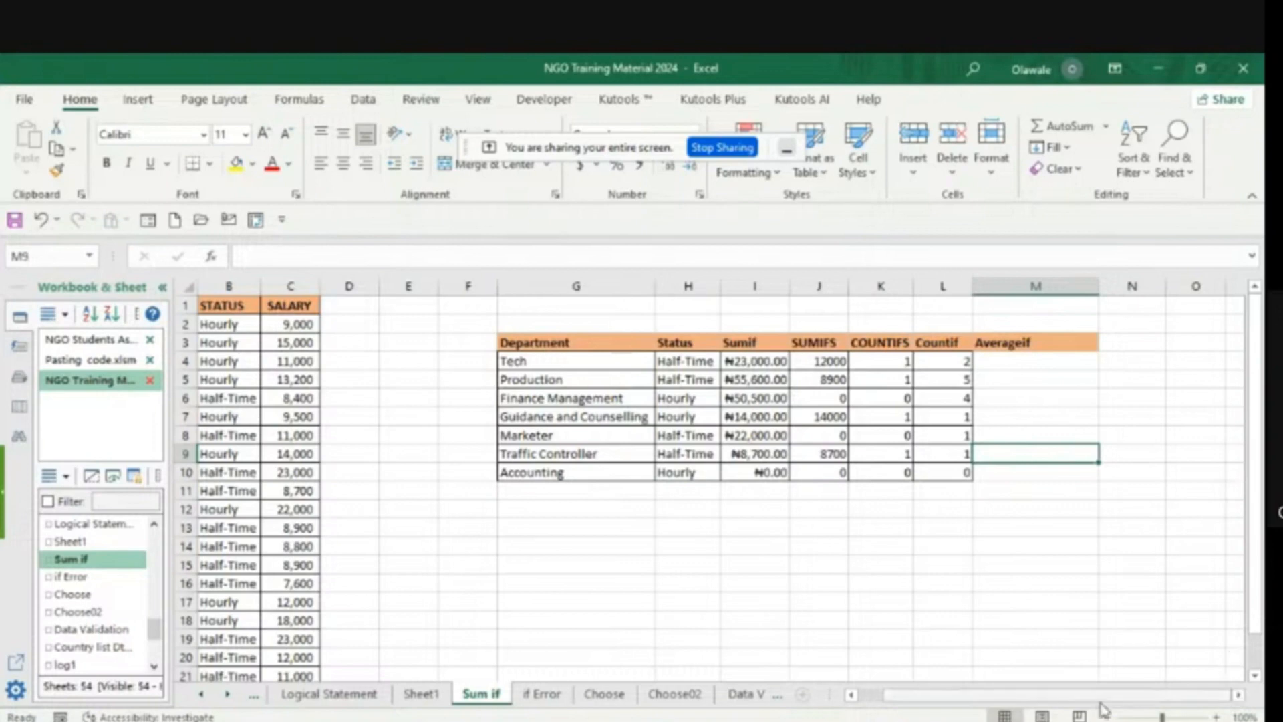
- Start an AVERAGEIF formula in M4 with the department cells A2:A22 (dept) as its range
click(850, 700)
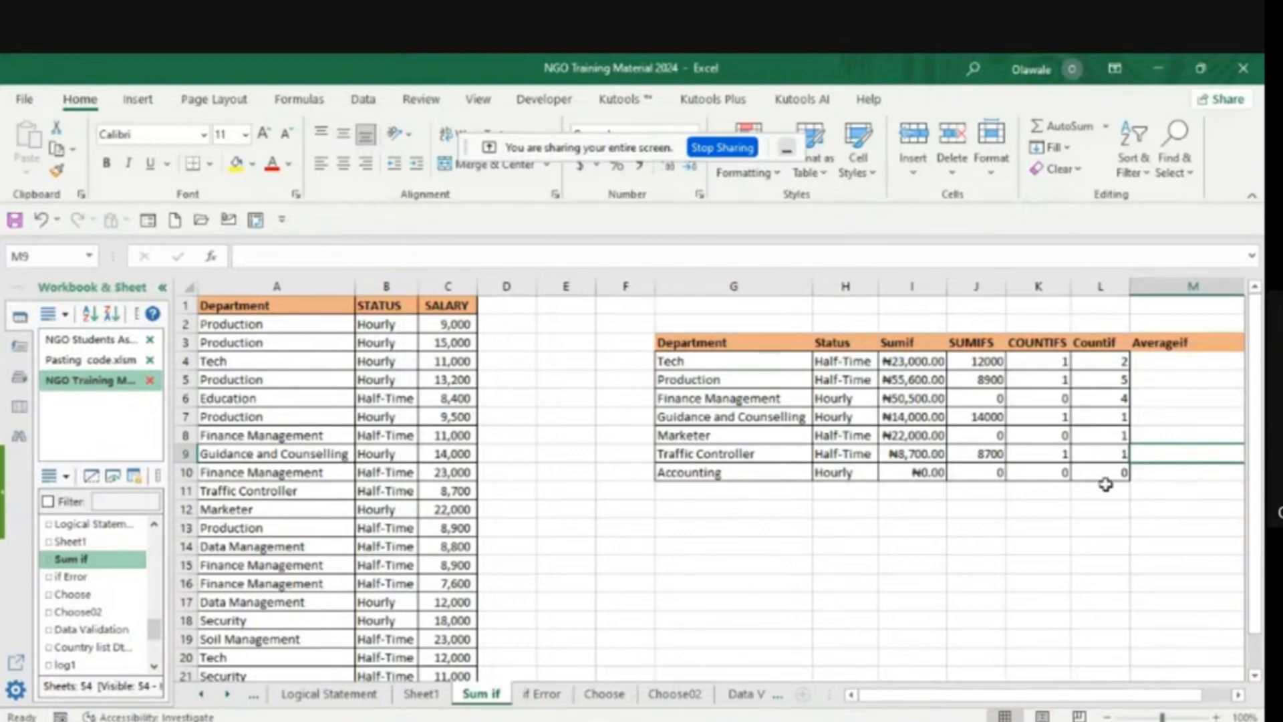
click(1143, 362)
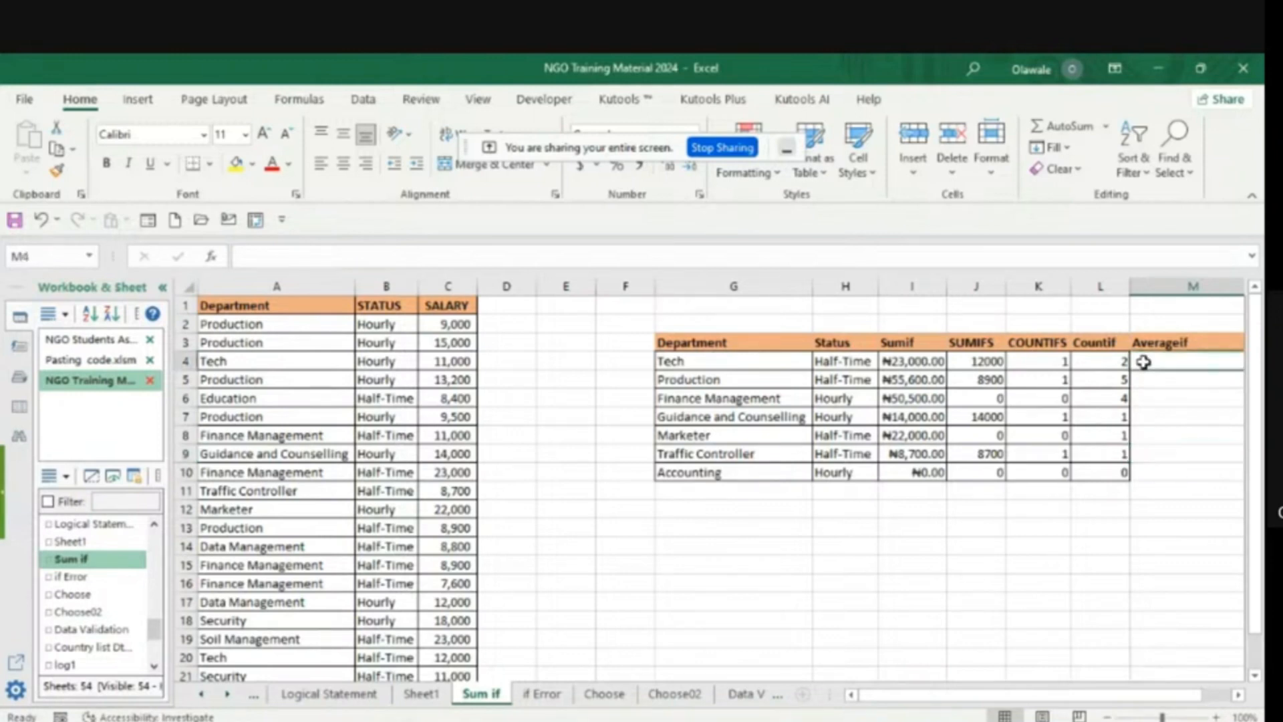
text(=)
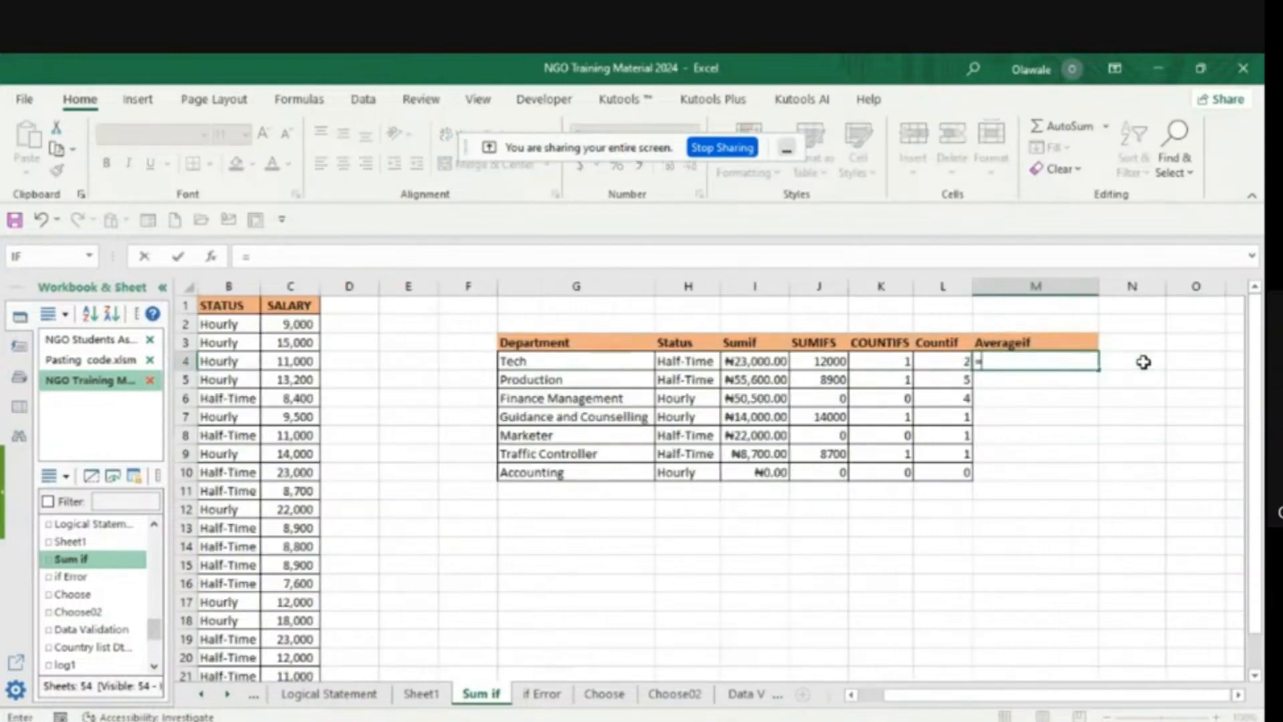
text(a)
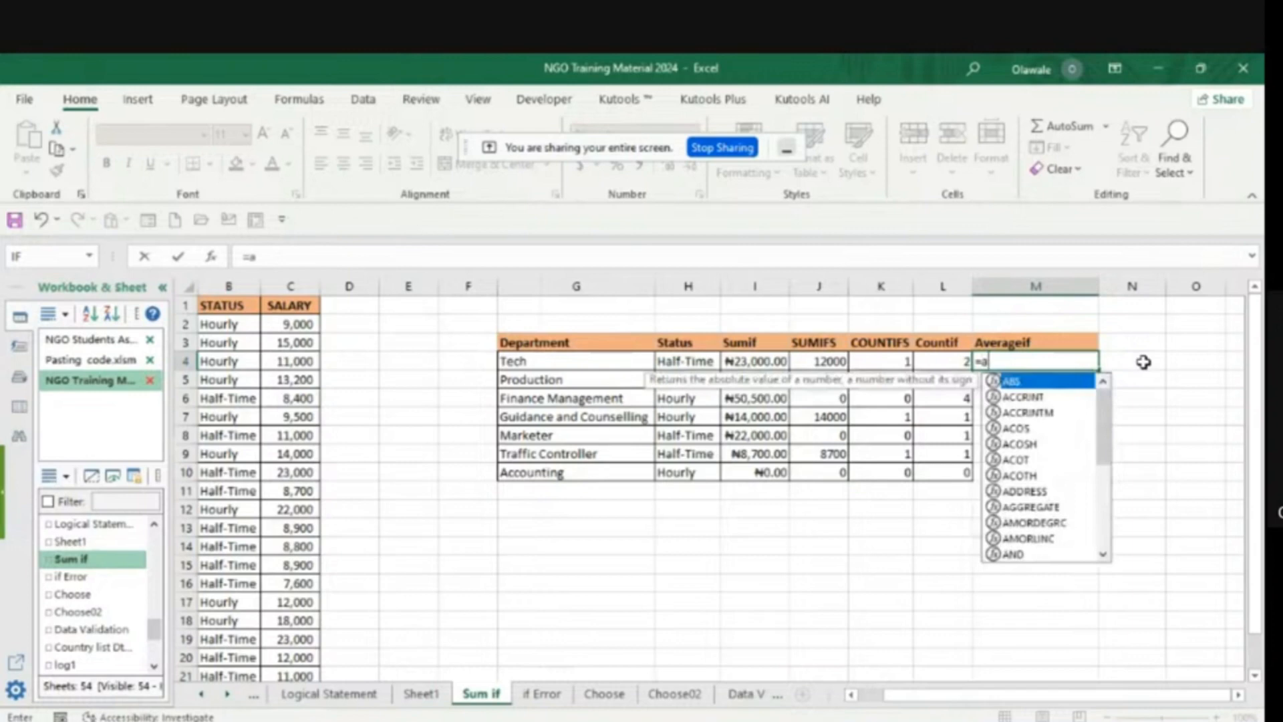
text(ver)
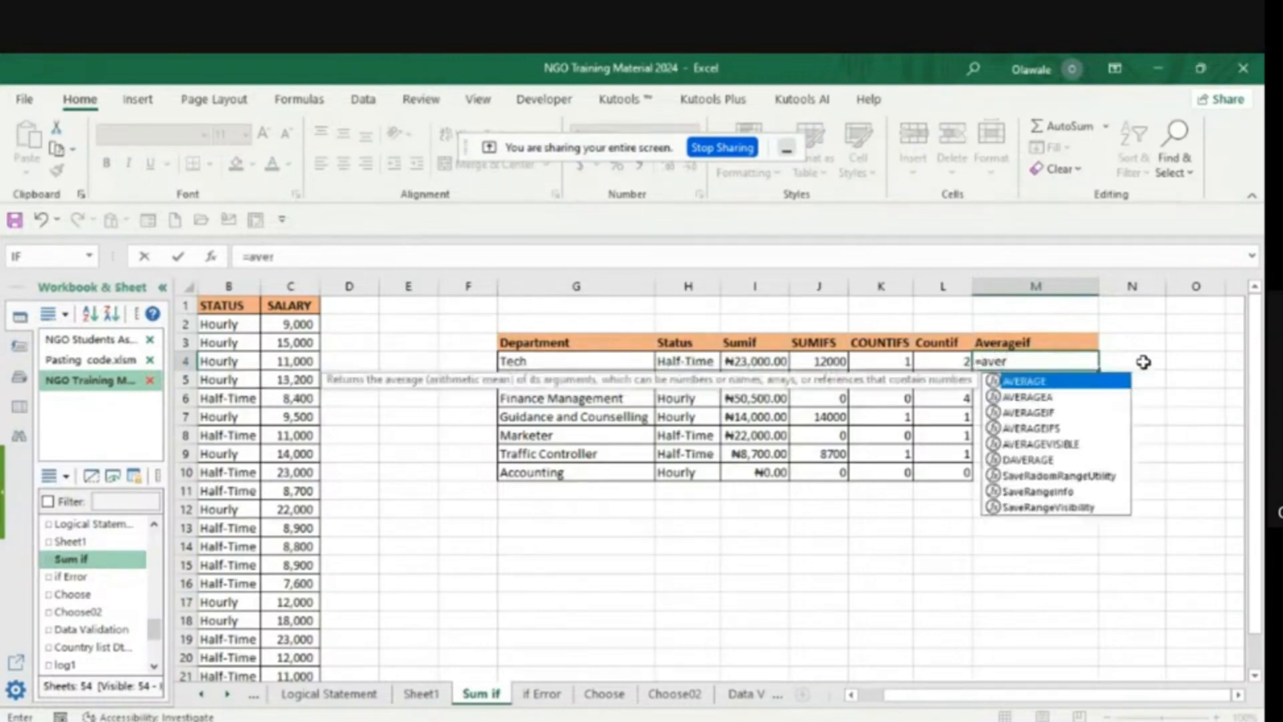
click(1029, 414)
double_click(1029, 420)
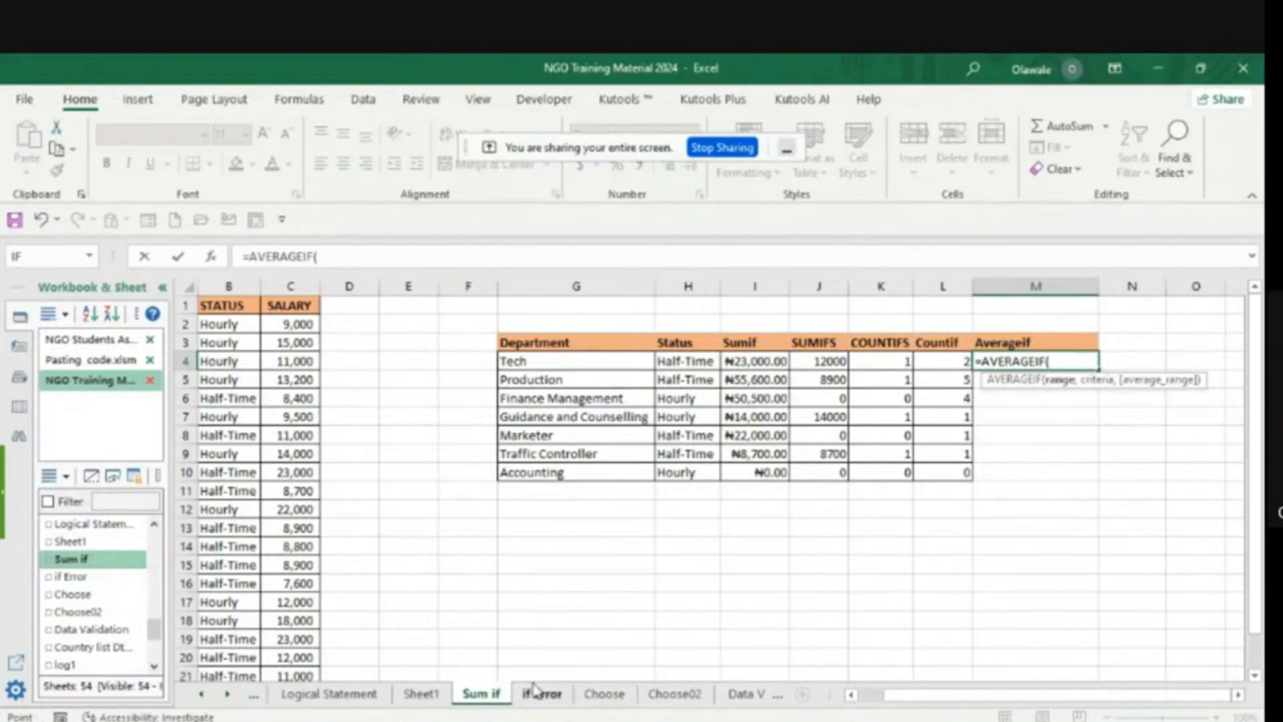
click(849, 696)
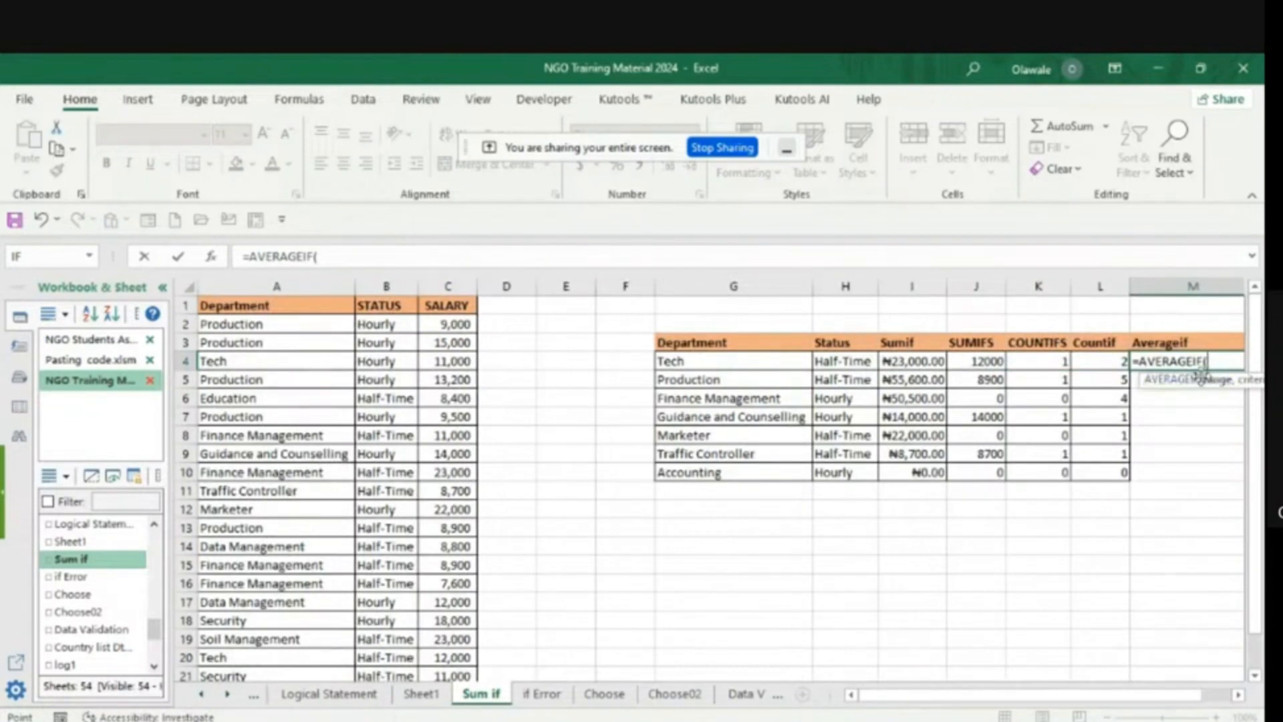
drag(1201, 376, 817, 540)
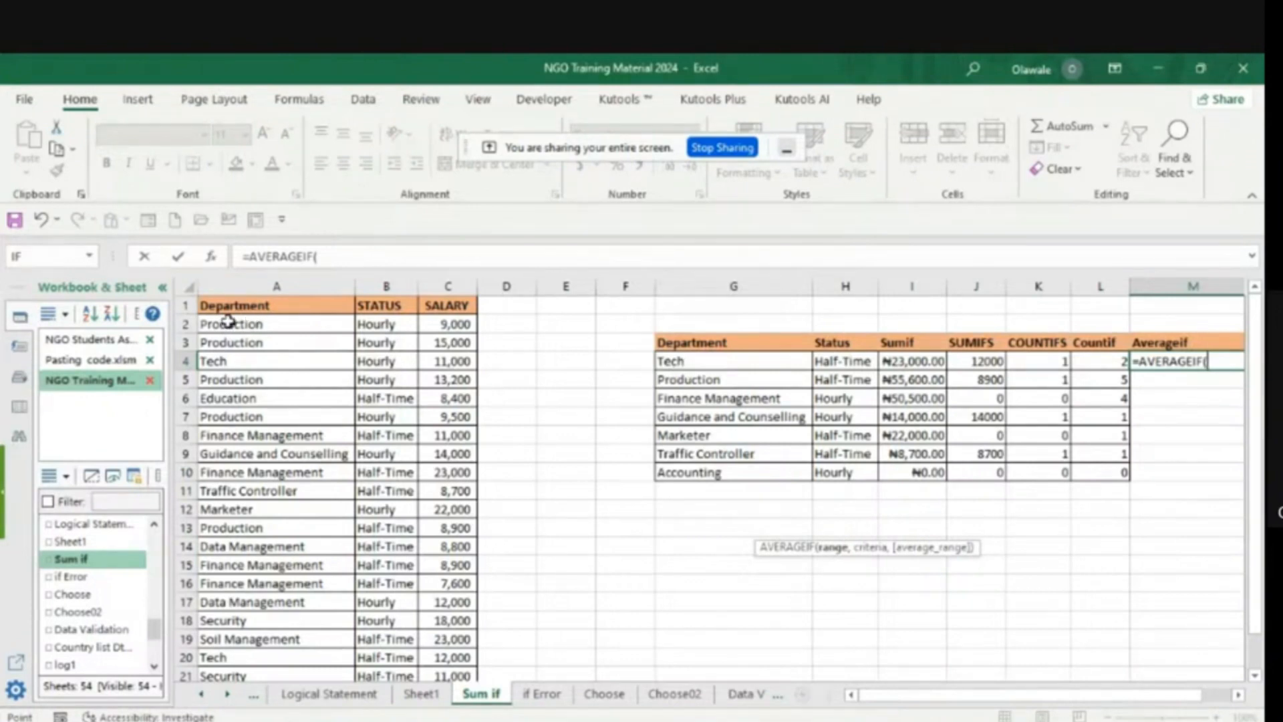
drag(228, 321, 207, 642)
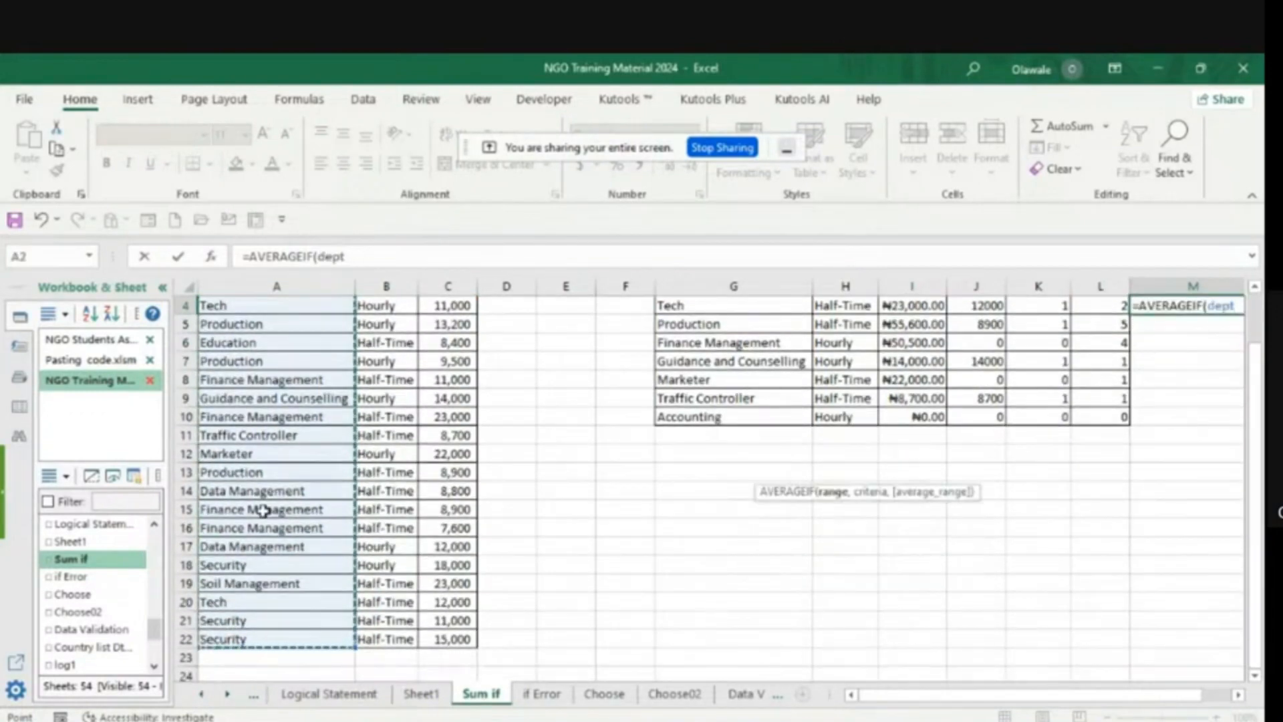
click(348, 256)
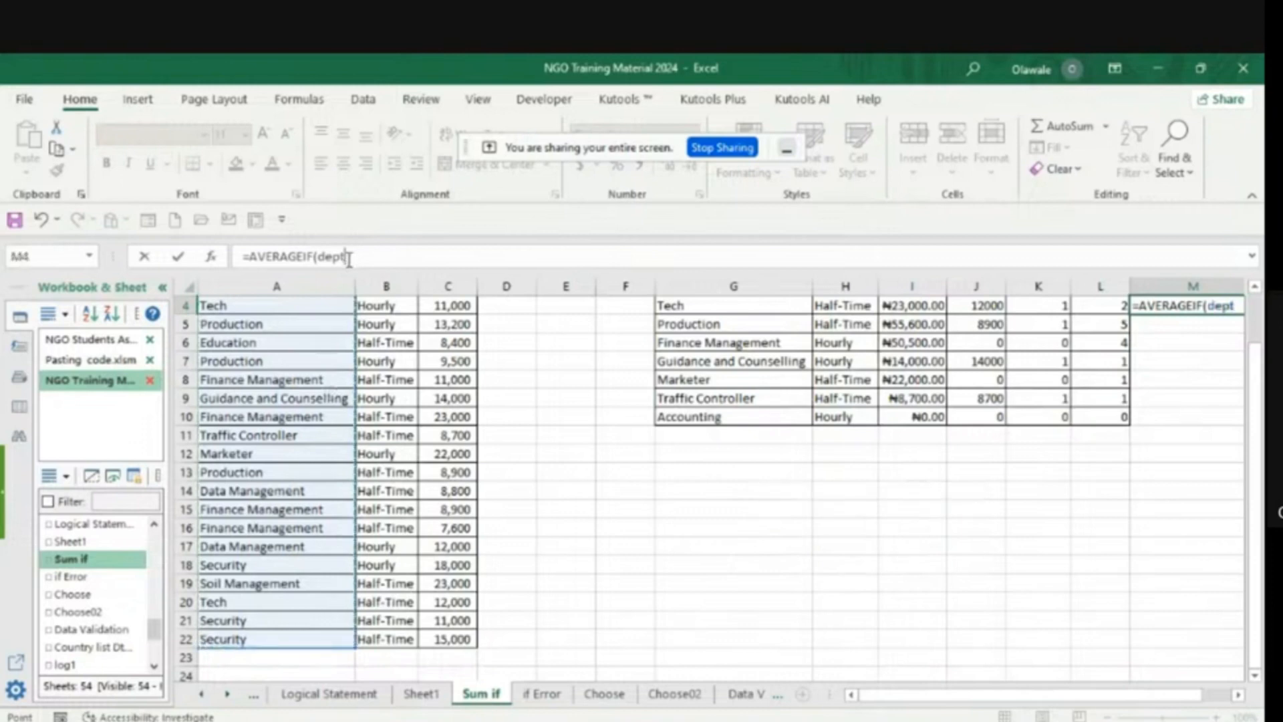
text(,)
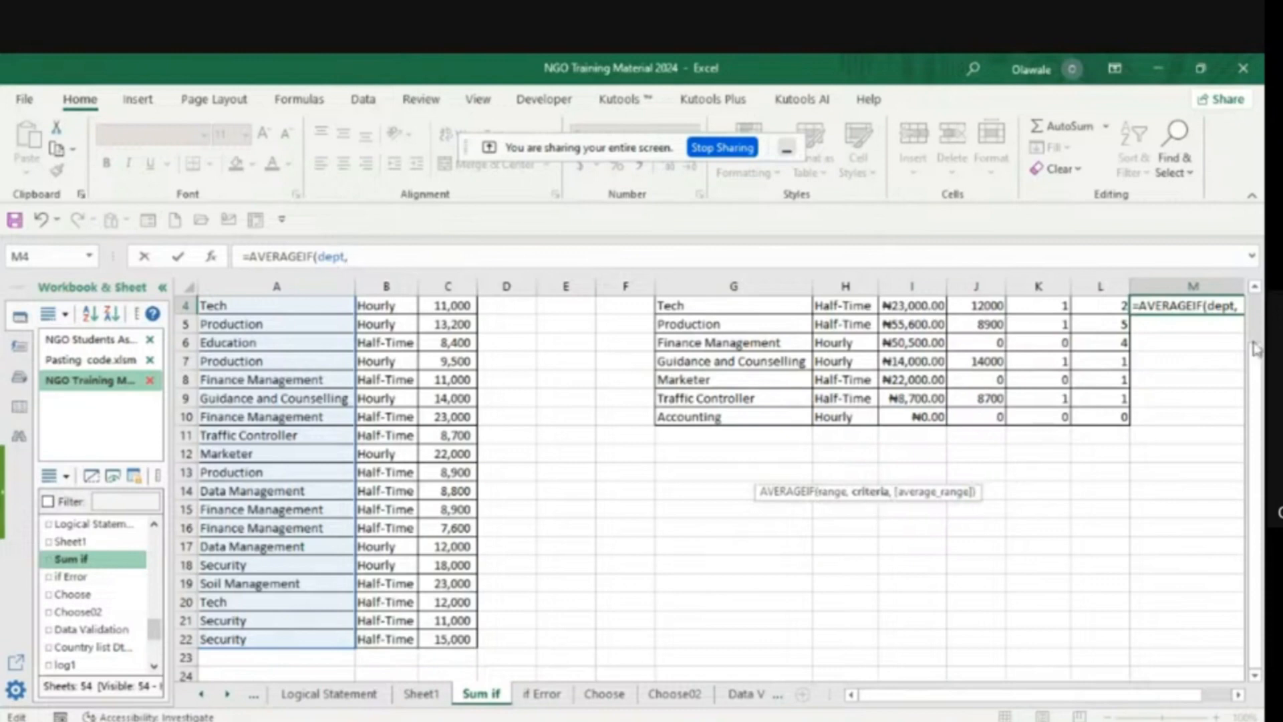
- Add G4 as the criterion and the salary cells C2:C22 (Salary) as the average range, and commit the M4 formula
click(1255, 287)
click(1255, 287)
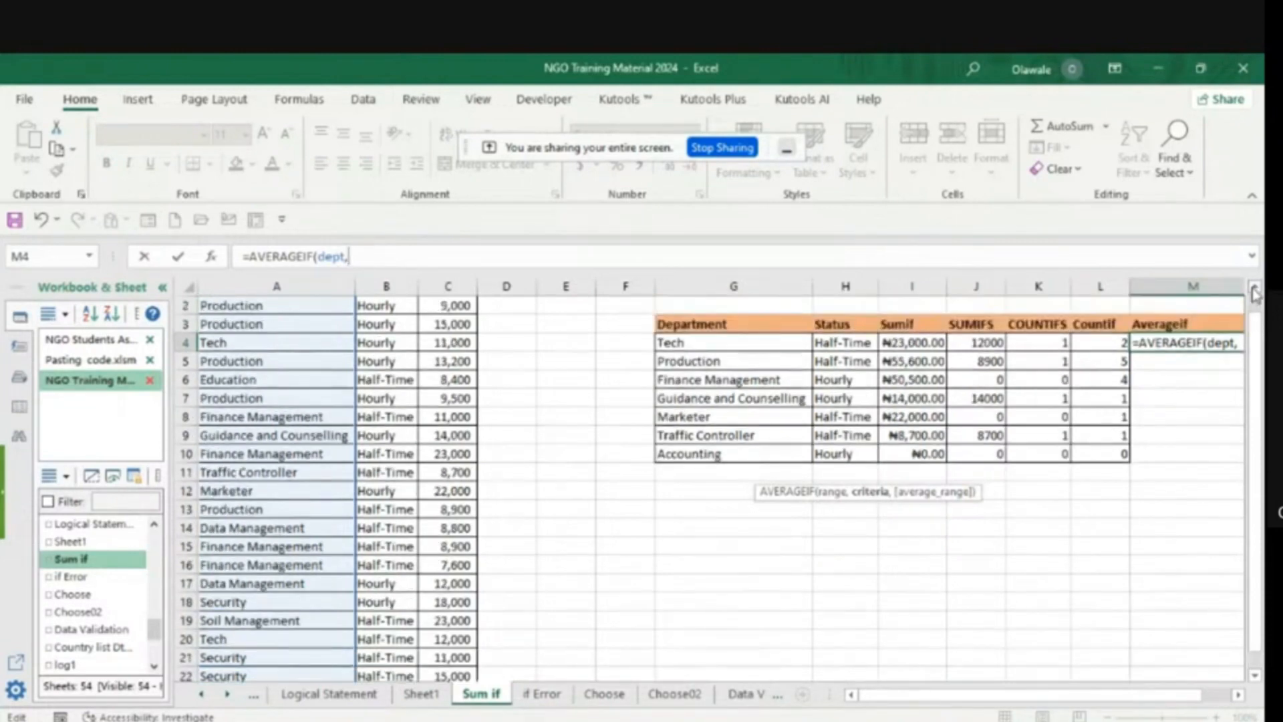
click(691, 343)
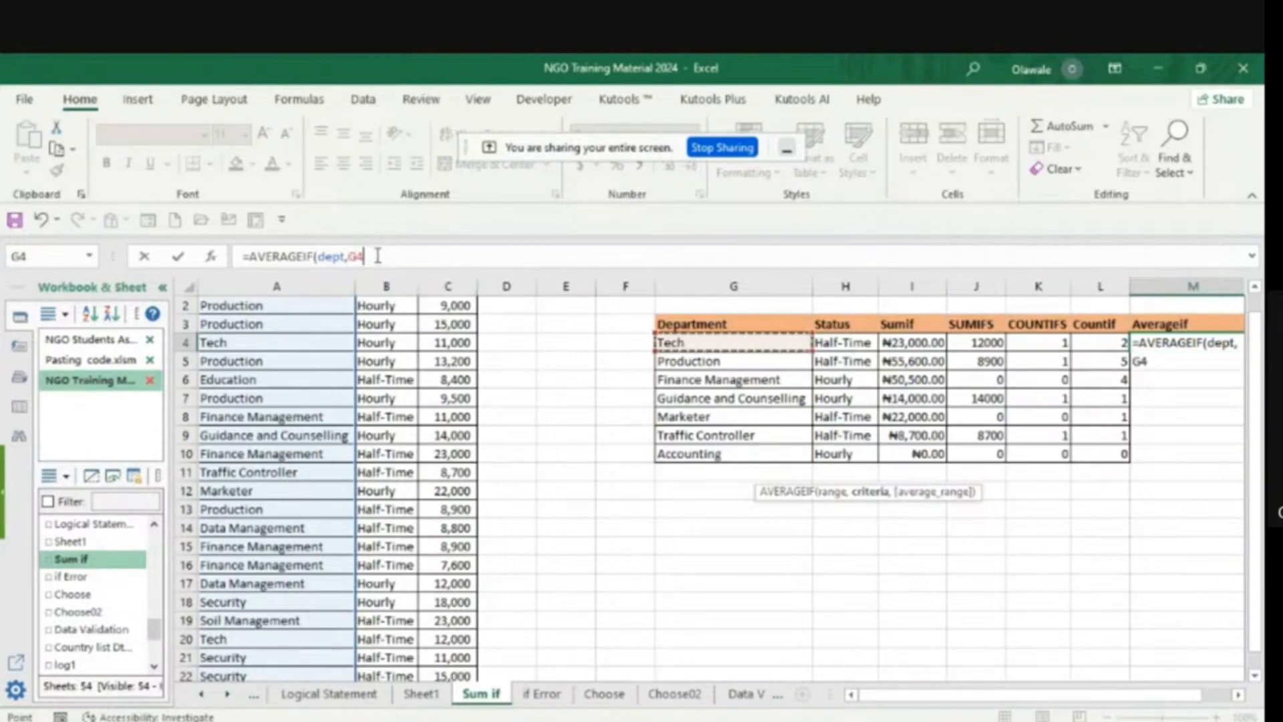
text(,)
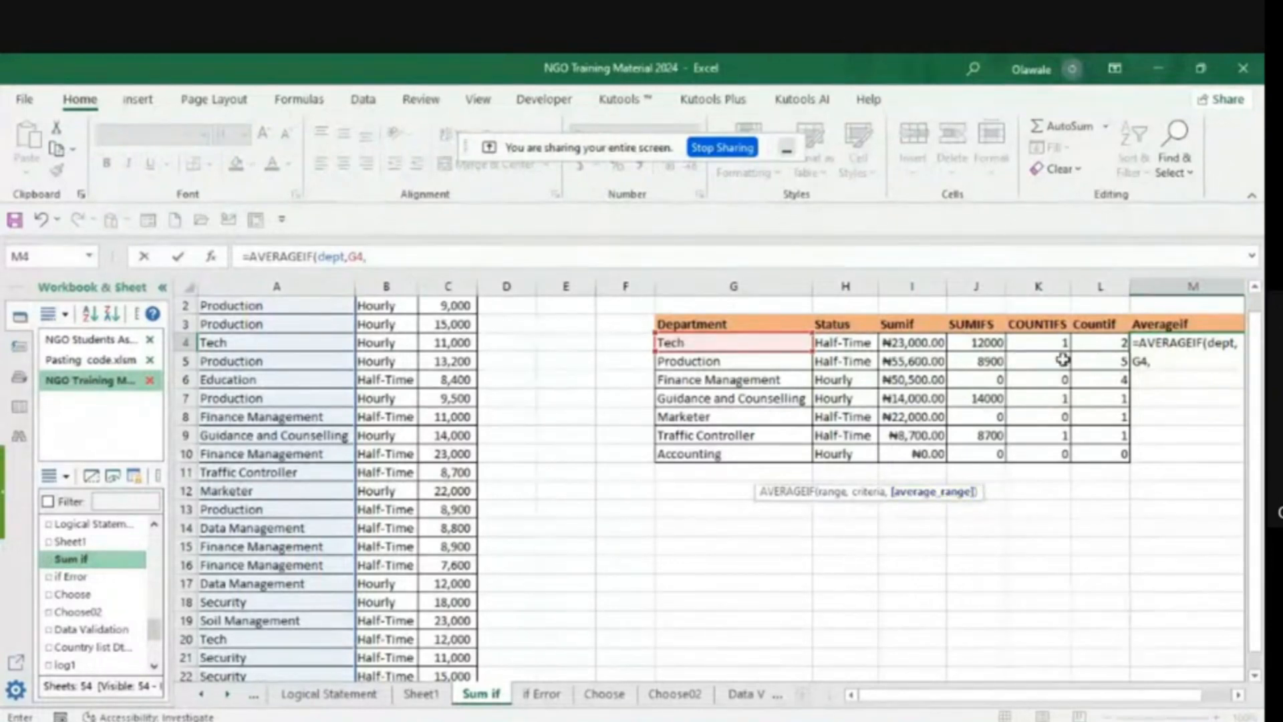
click(1255, 290)
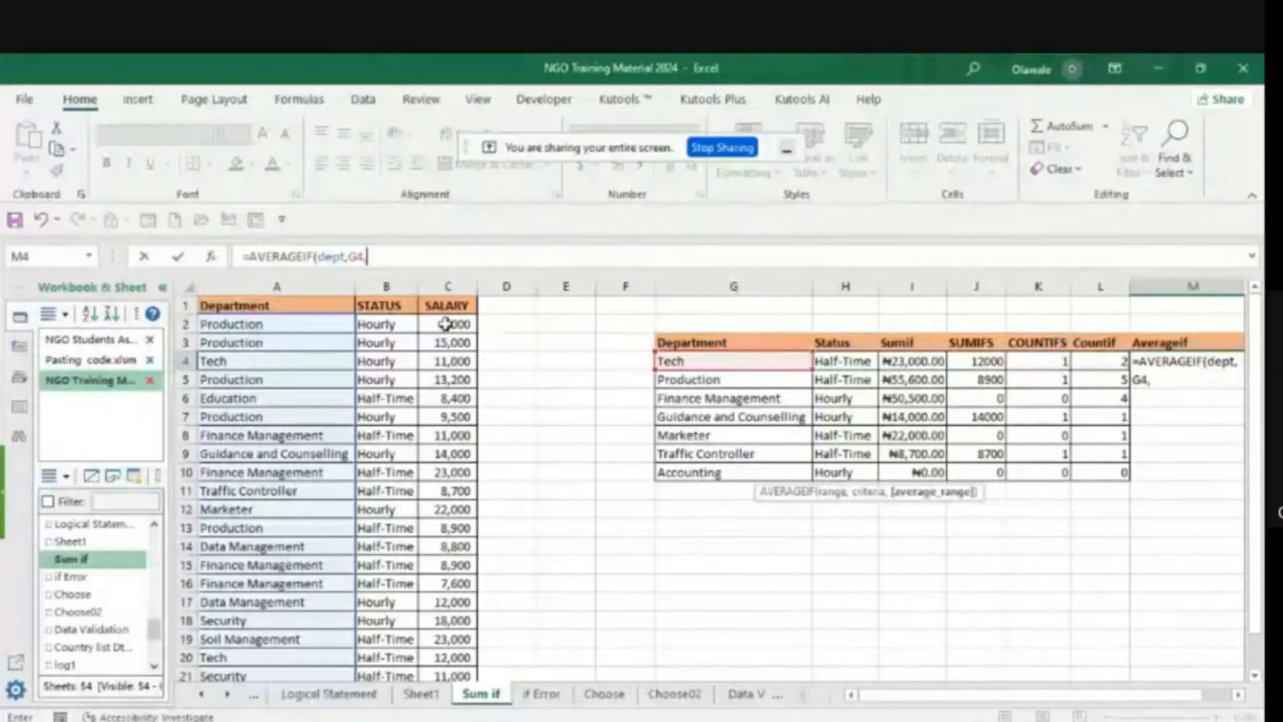
drag(446, 324, 439, 638)
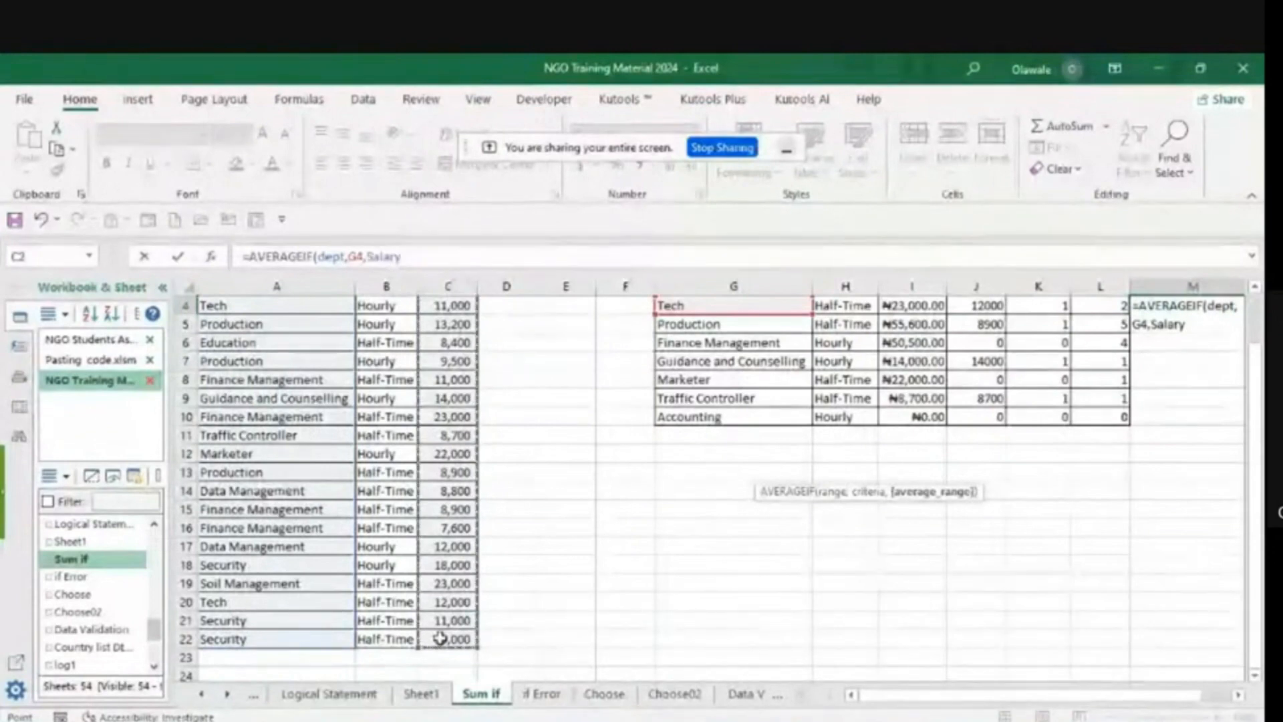
text())
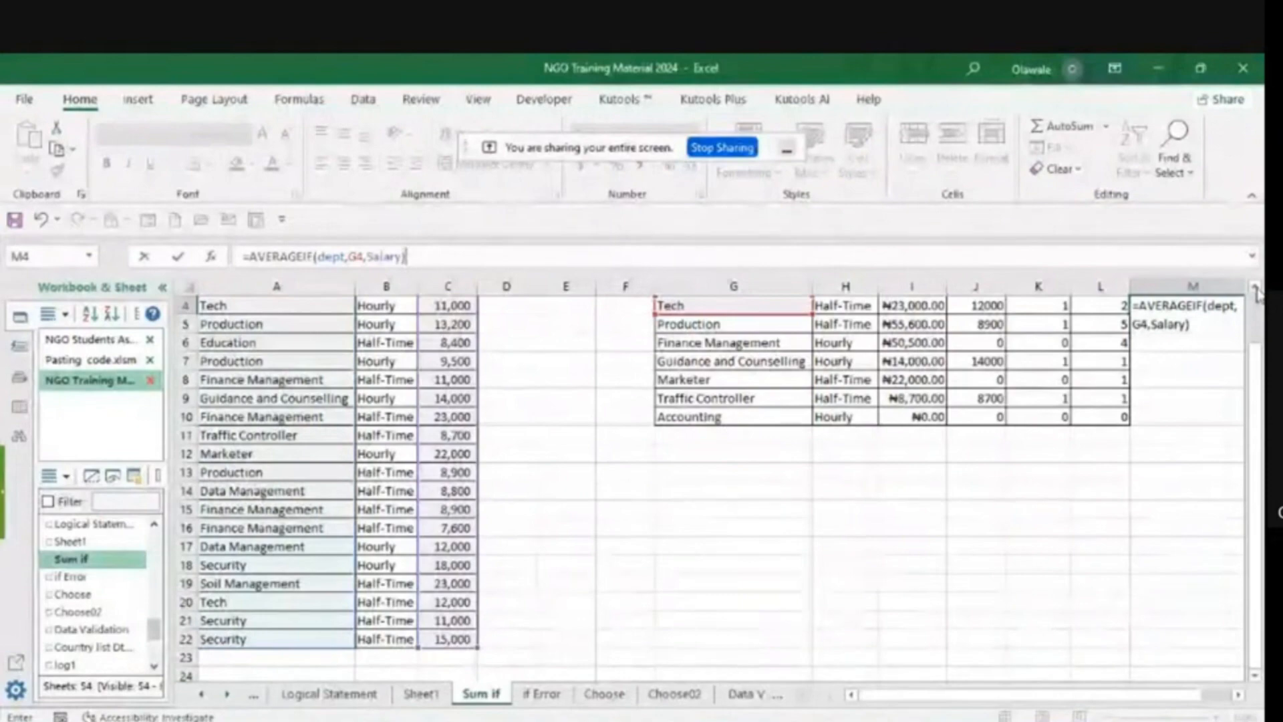
scroll(1256, 292, up, 1)
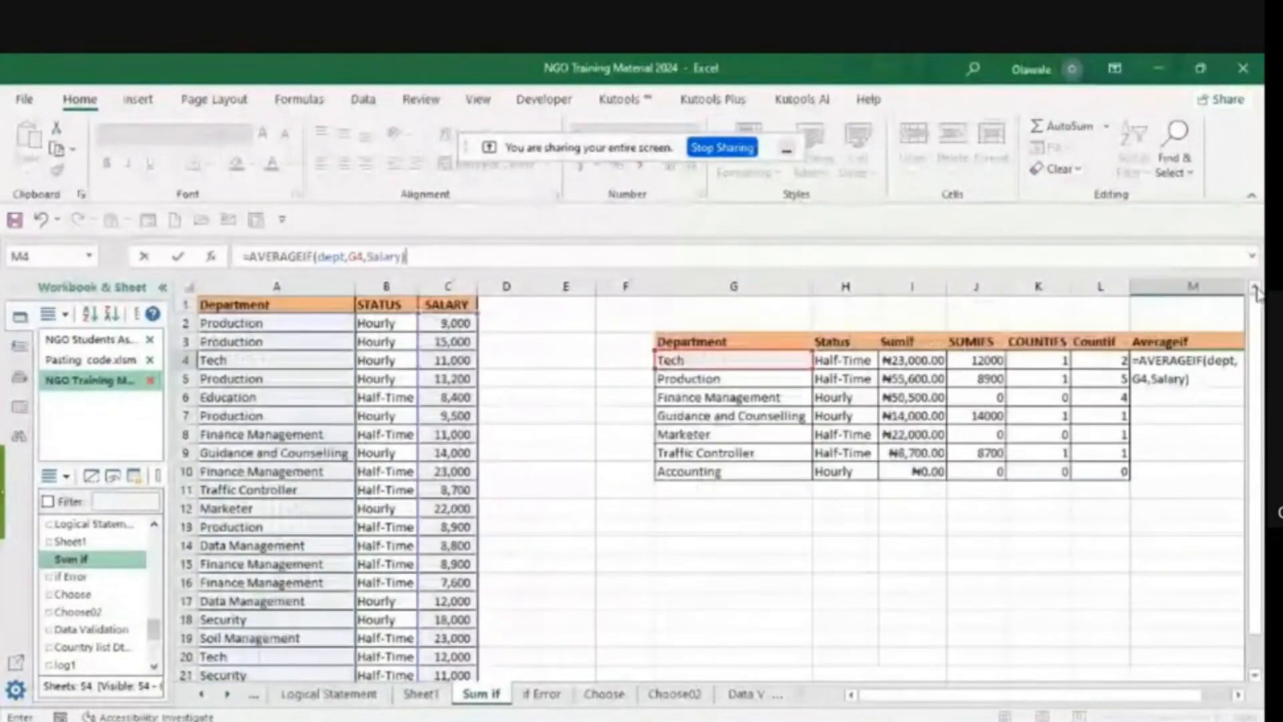
key(Return)
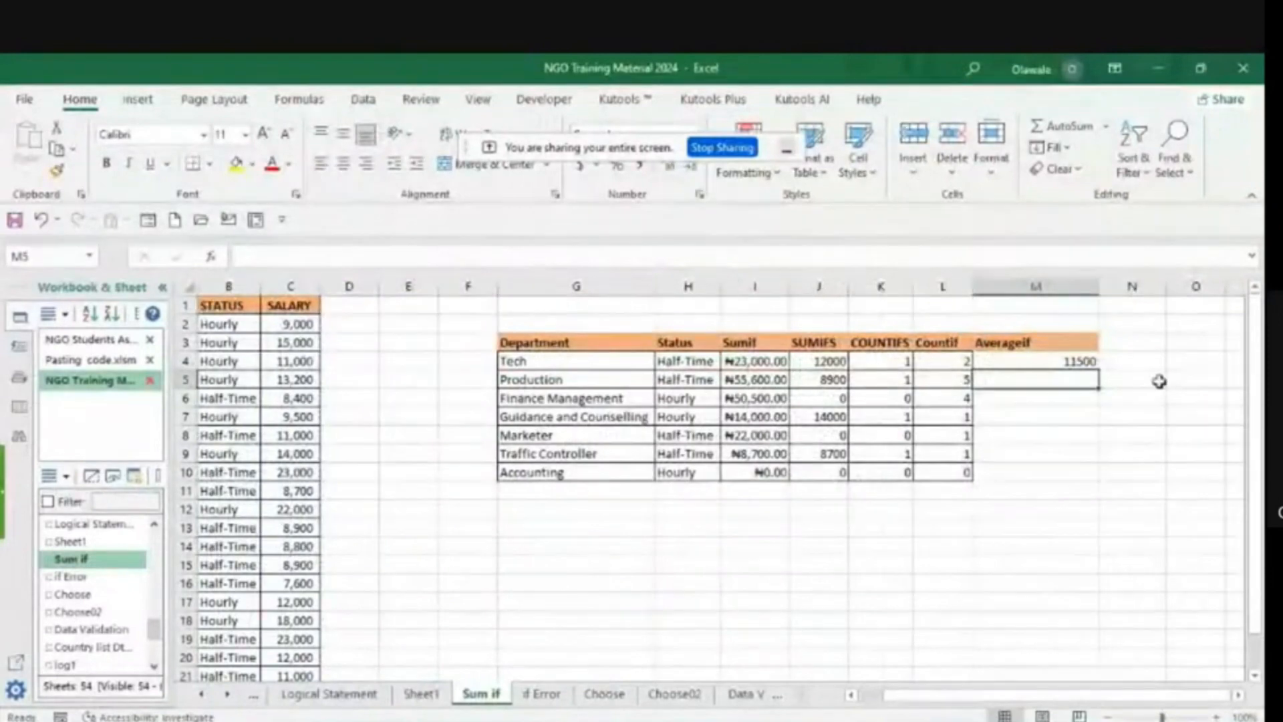
- Fill the M4 AVERAGEIF formula down to M10 for the remaining departments
click(1038, 361)
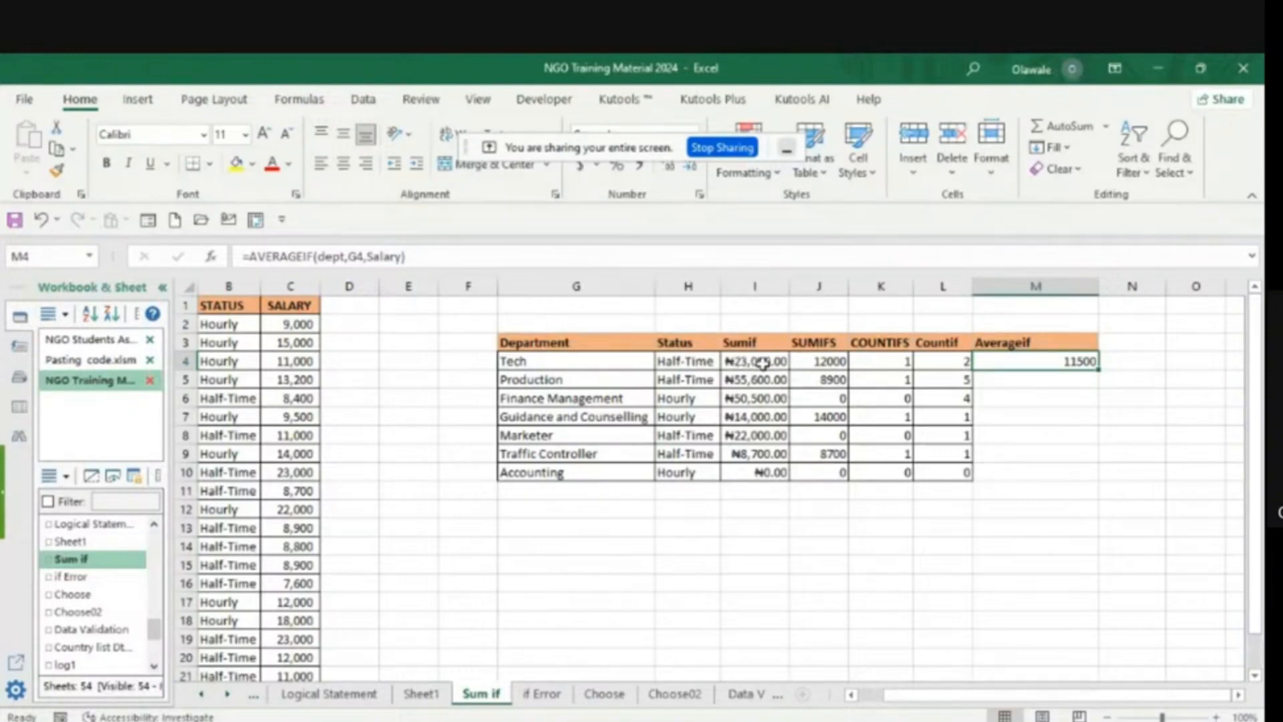
double_click(1099, 370)
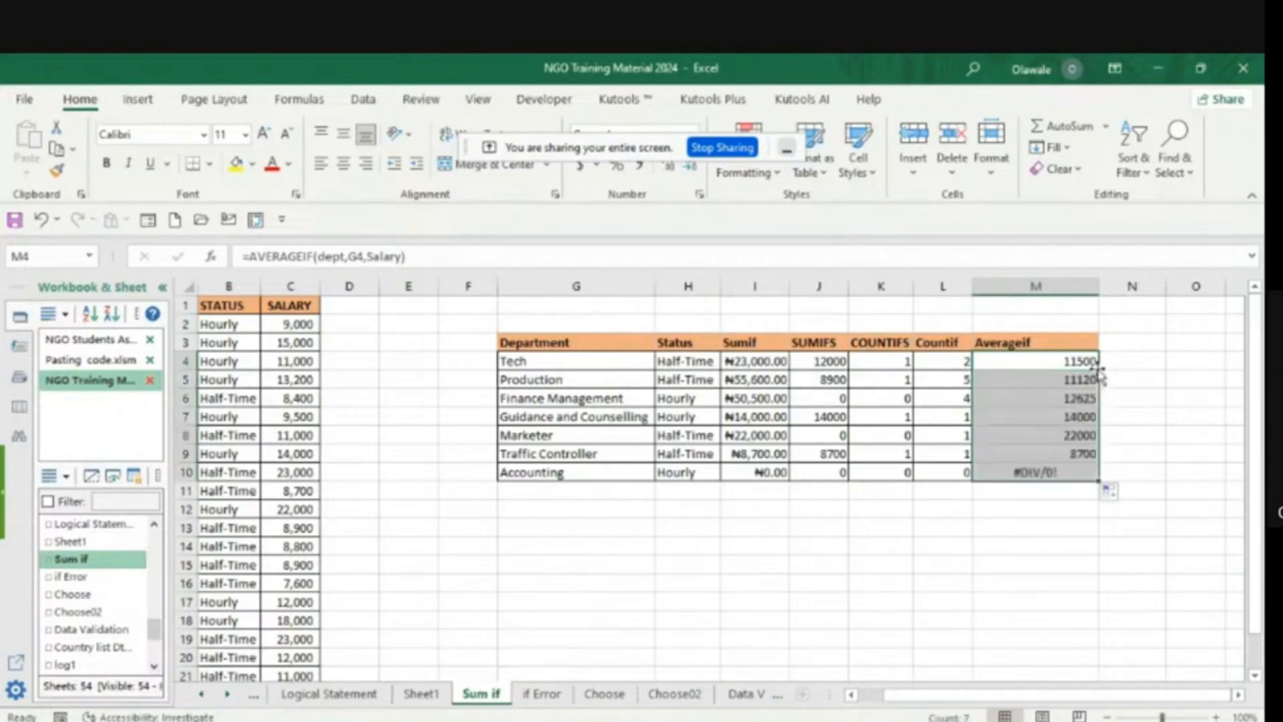
click(1143, 592)
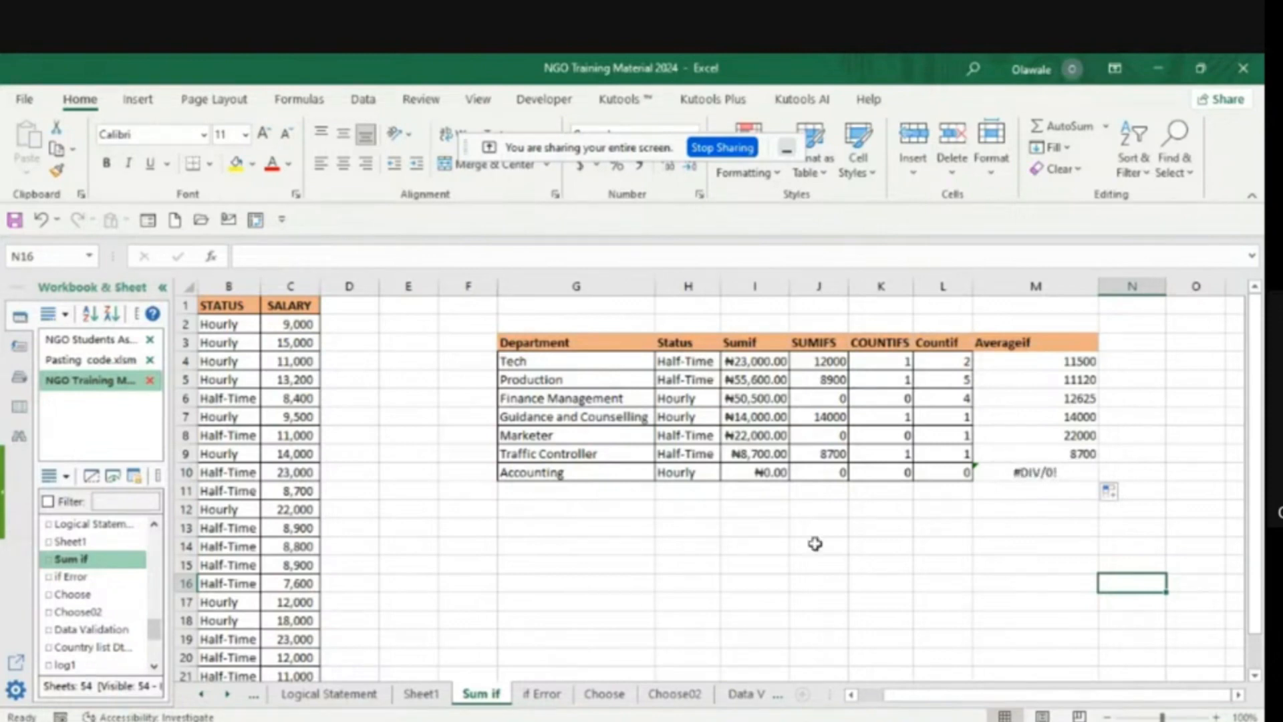
- Enter the column heading Averageifs in N3, beside the Averageif heading
click(851, 695)
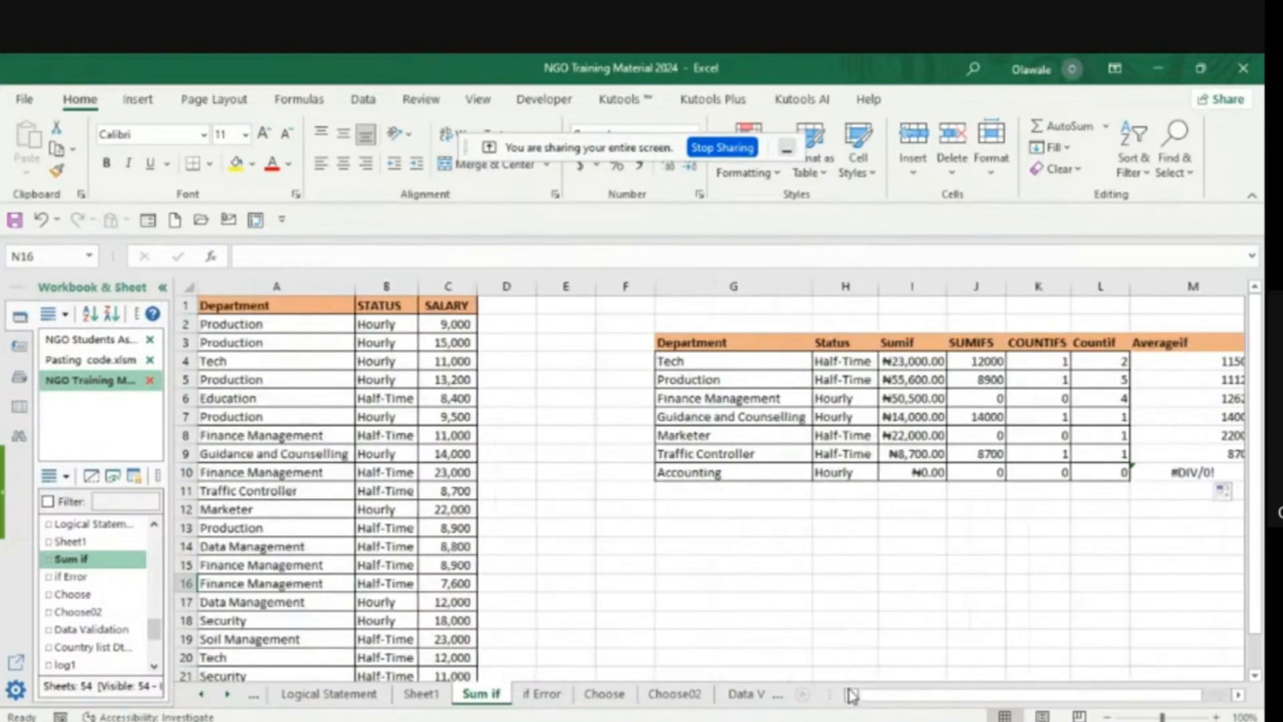
click(1237, 695)
click(1238, 695)
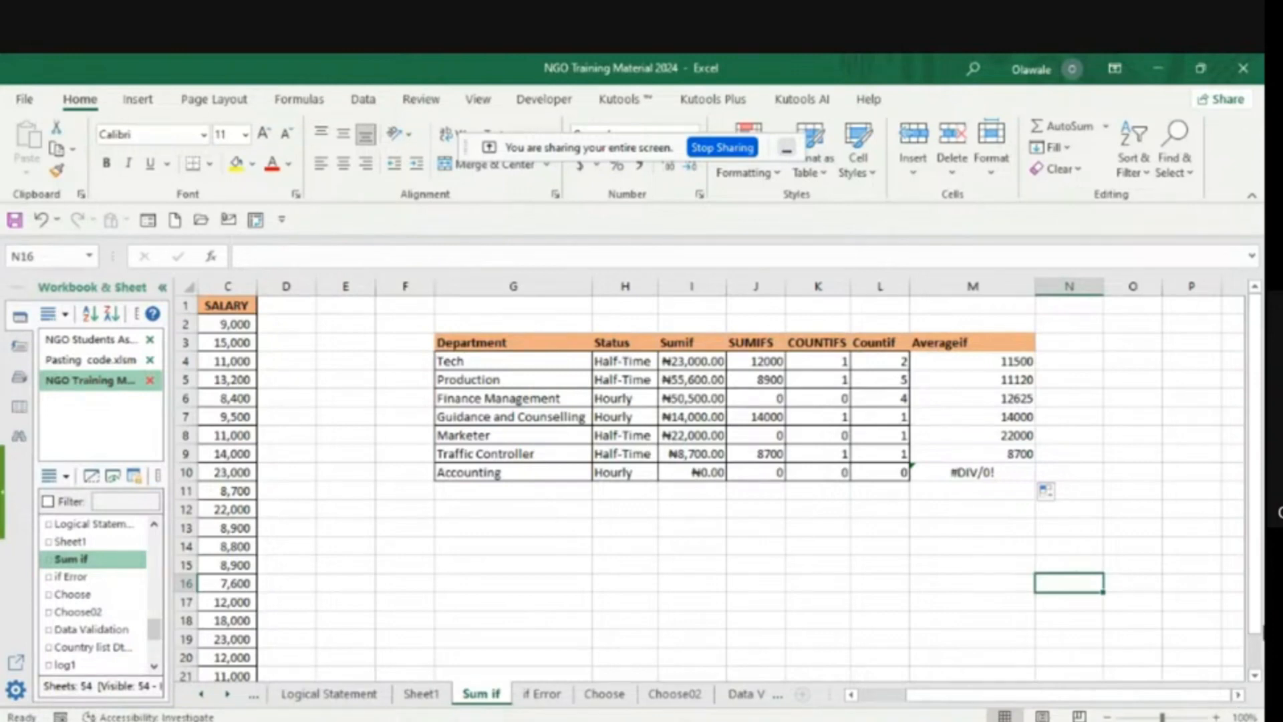
click(1057, 343)
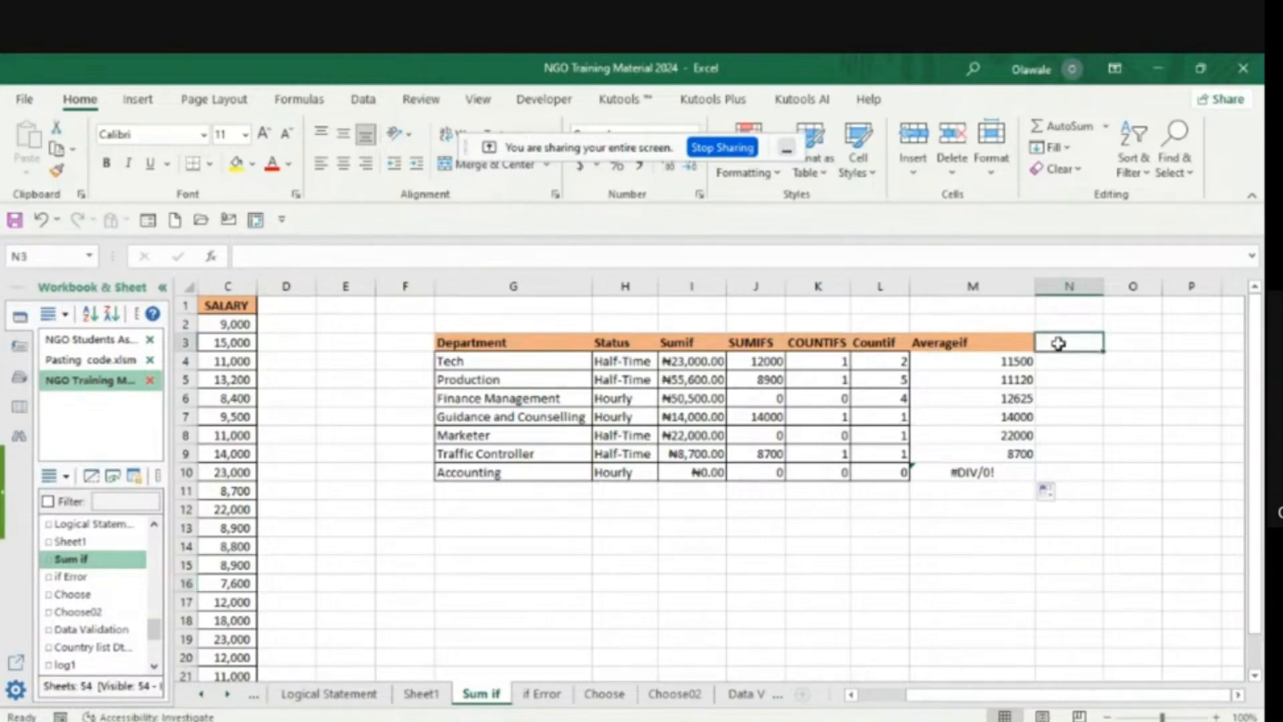
text(Aver)
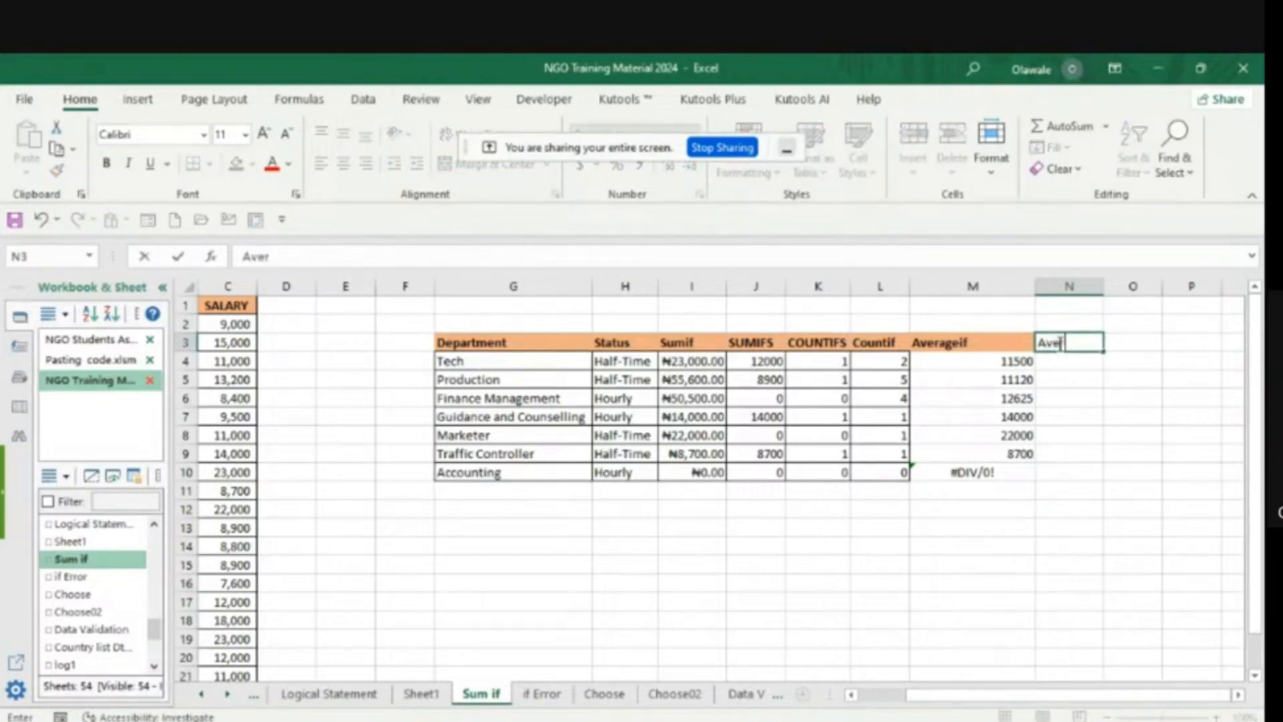
text(ageifs)
click(1084, 417)
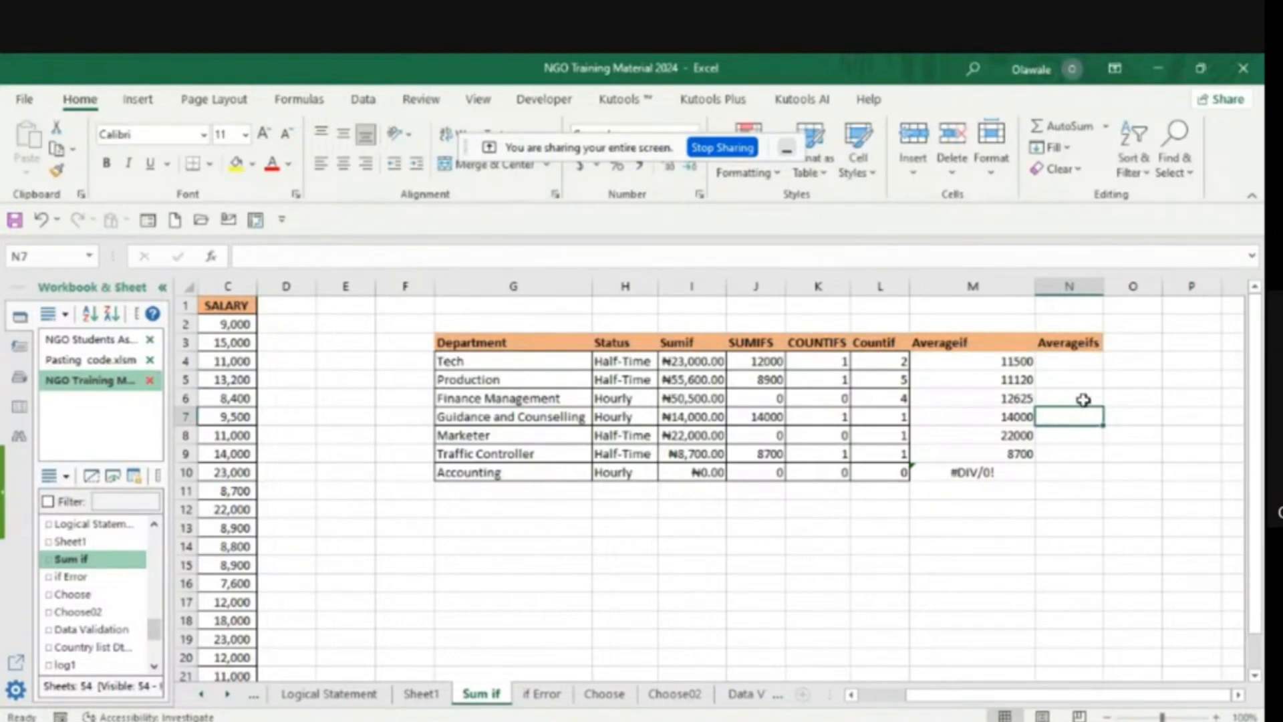
- Start an AVERAGEIFS formula in N4 with the salary cells C2:C22 (Salary) as the average range
click(1054, 362)
text(=)
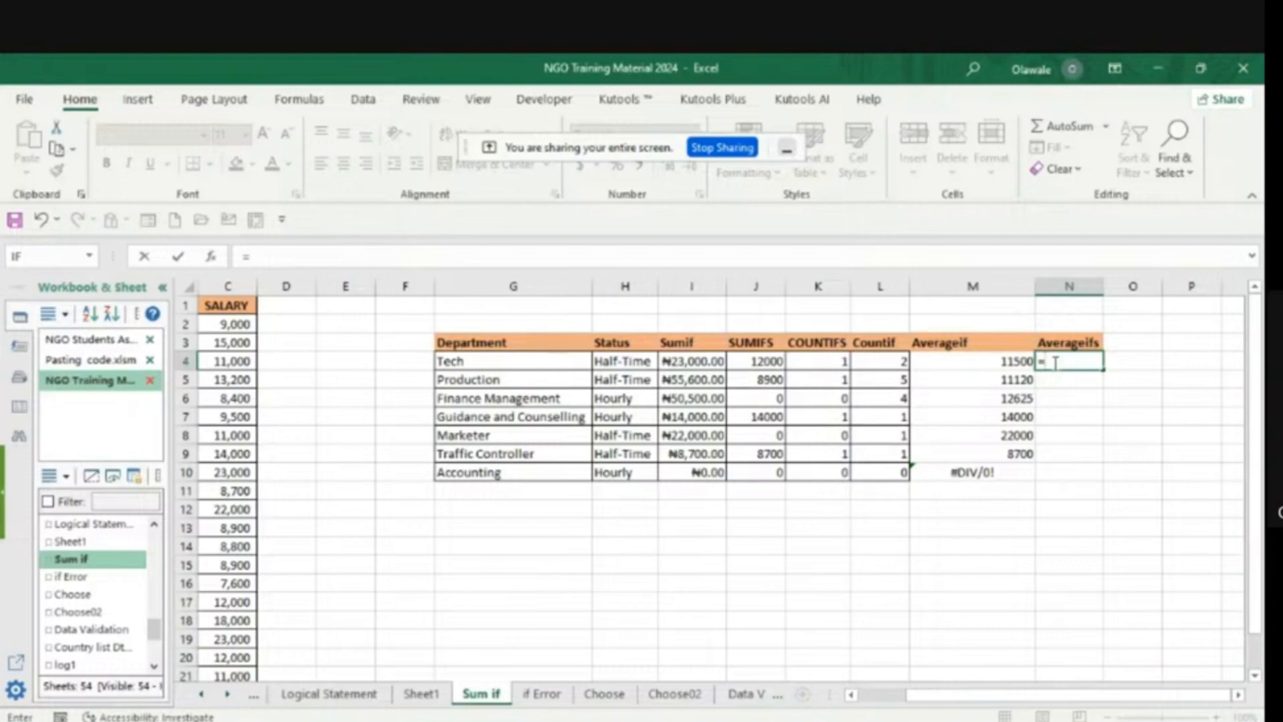
text(a)
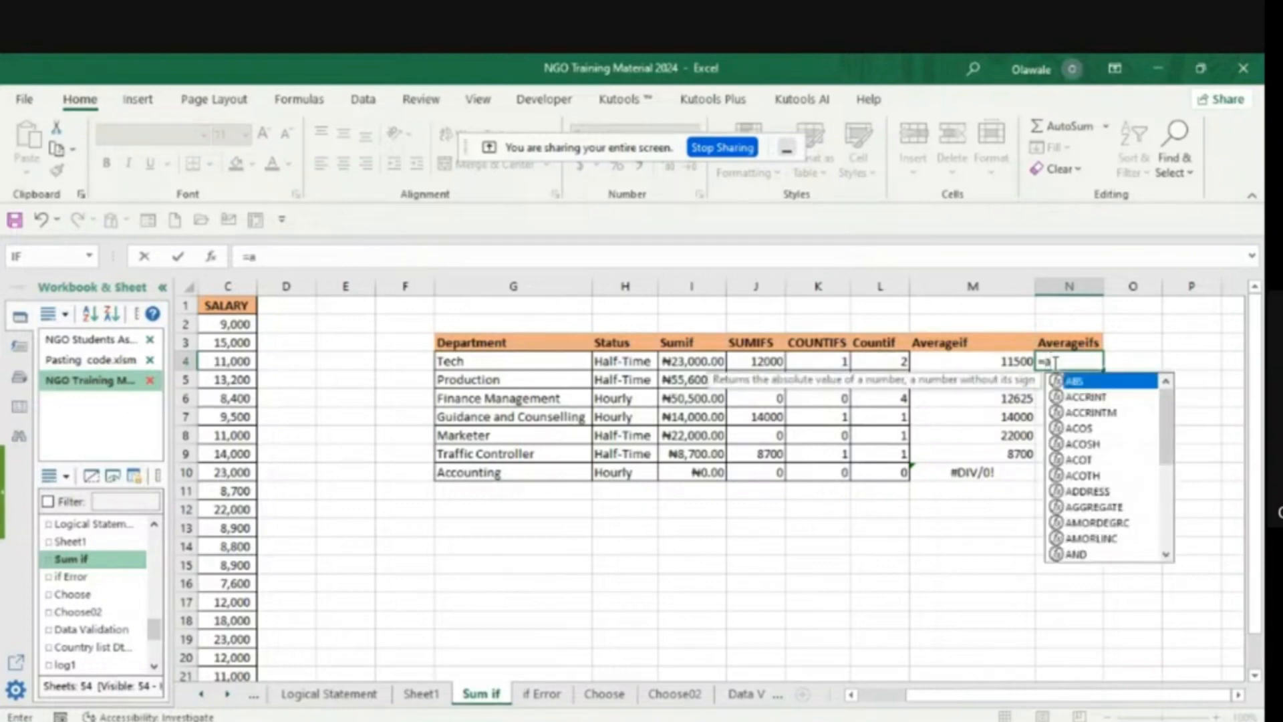
text(v)
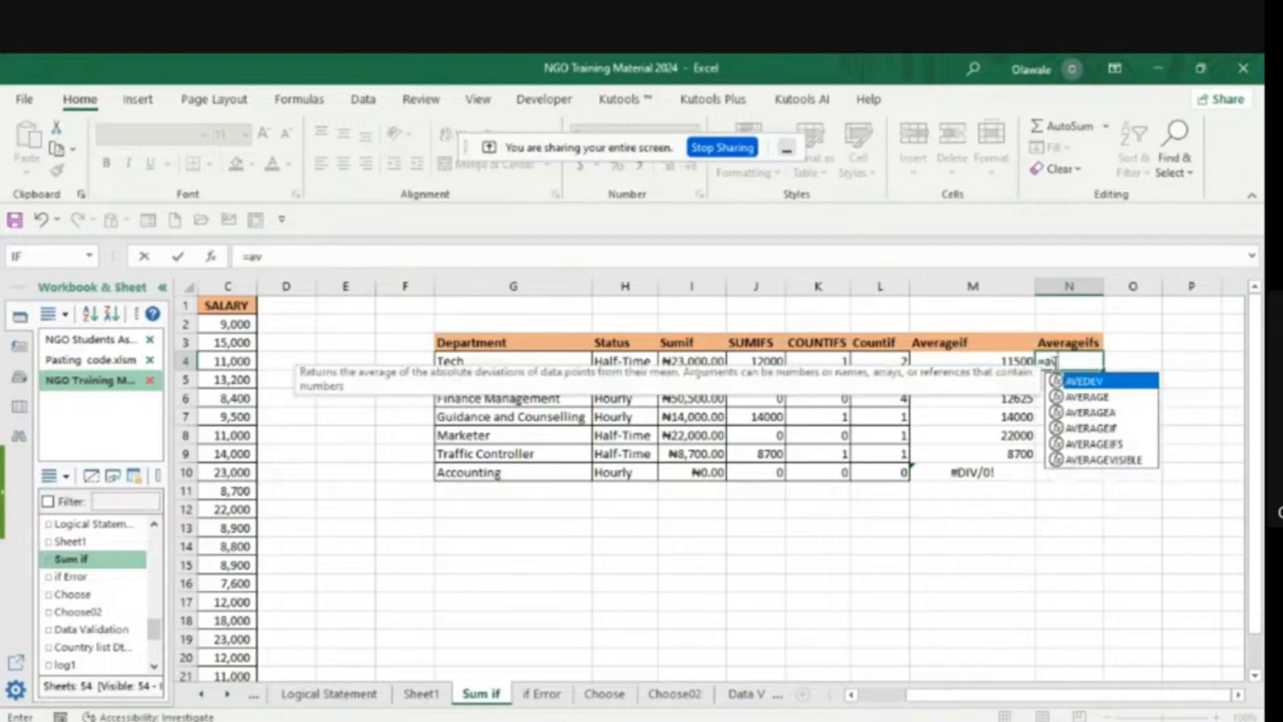
double_click(1108, 445)
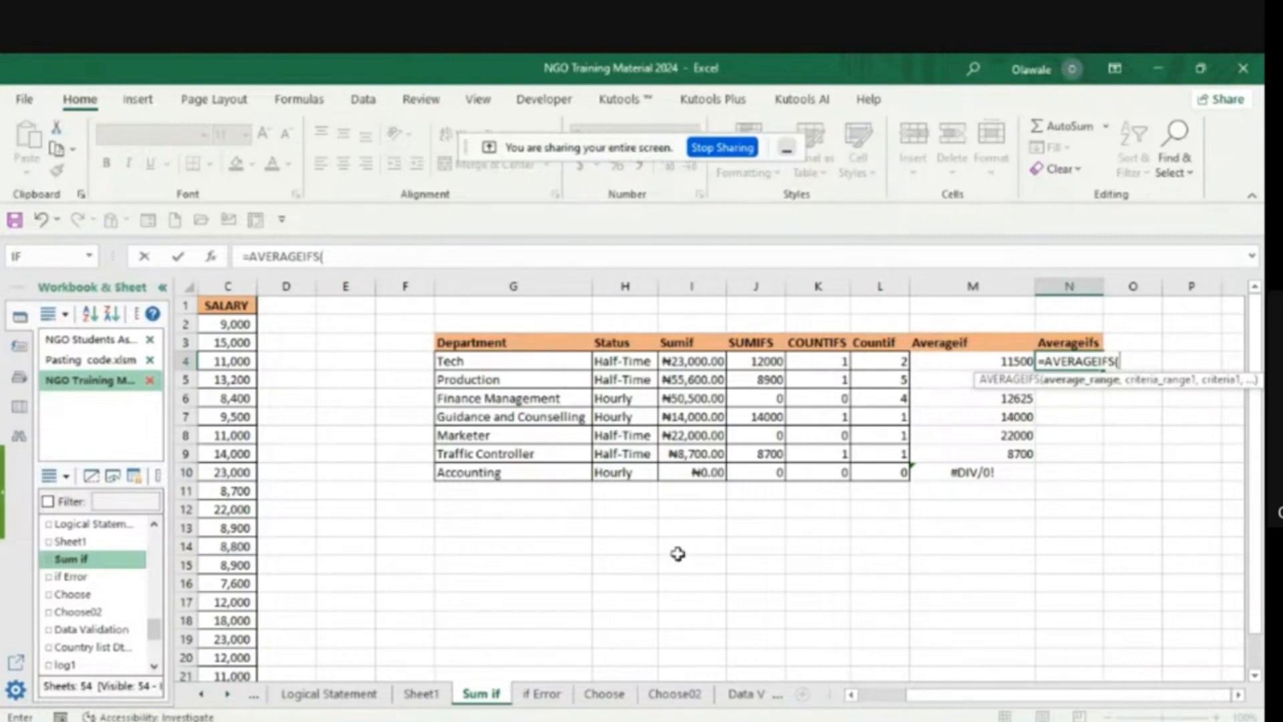
click(851, 695)
click(850, 695)
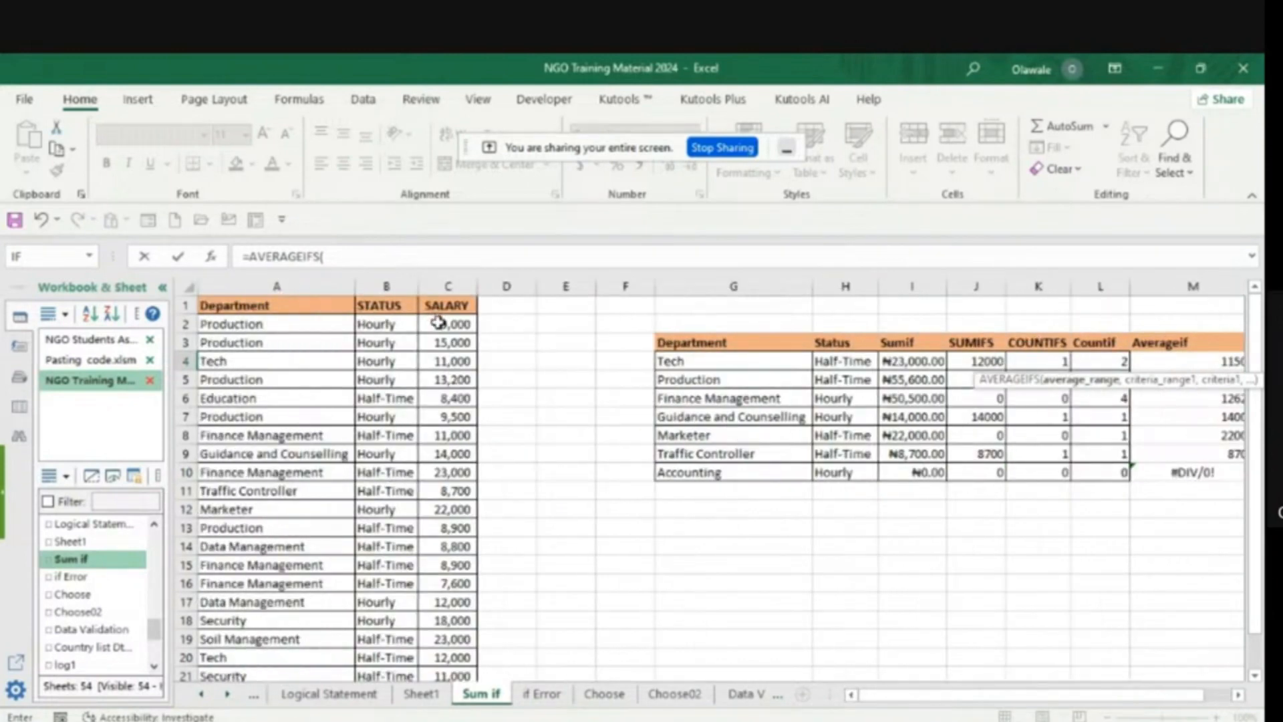
drag(438, 324, 445, 416)
drag(445, 419, 439, 631)
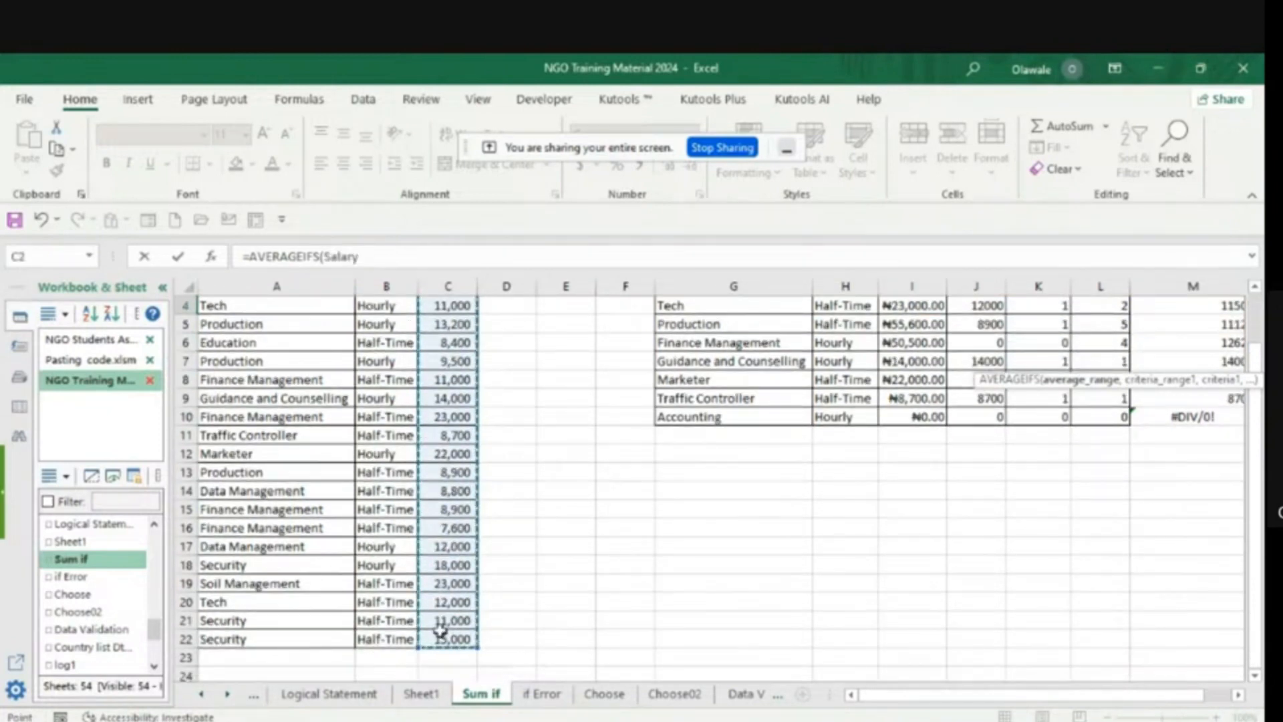
click(366, 257)
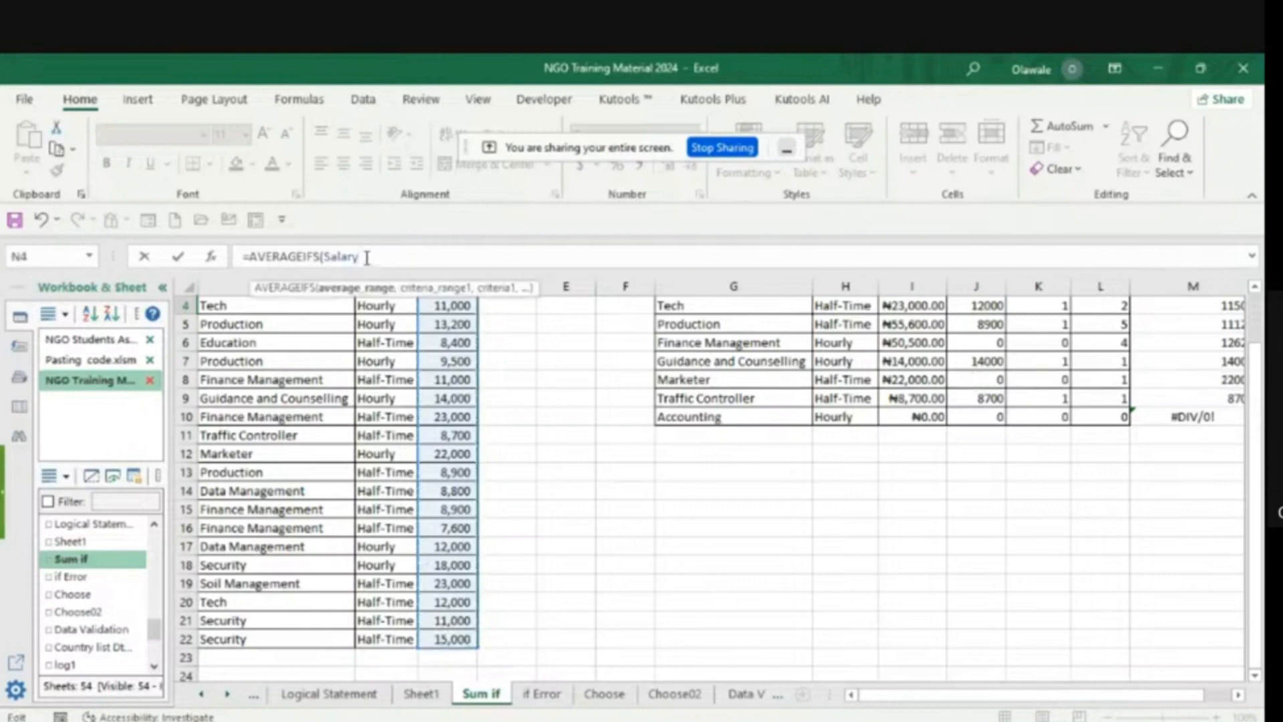
text(,)
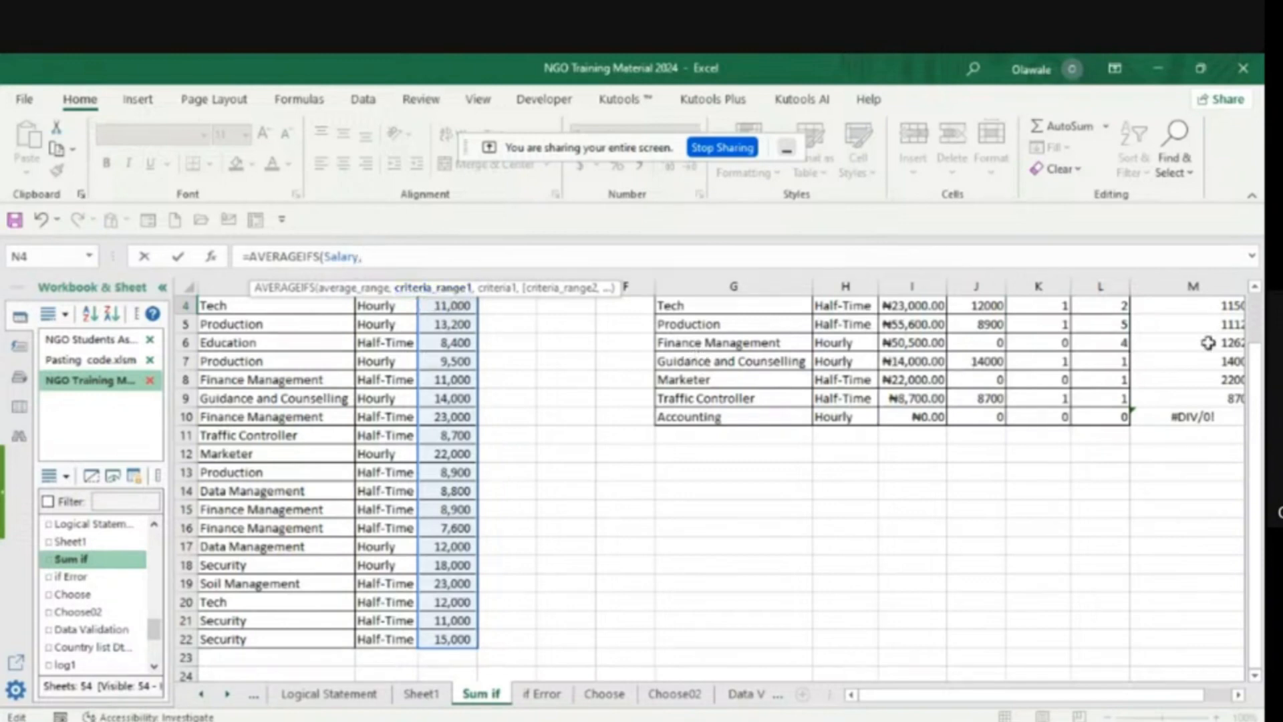
- Add the department cells A2:A22 (dept) as the first criteria range of the N4 formula, with G4 as its criterion
click(1256, 292)
click(1256, 292)
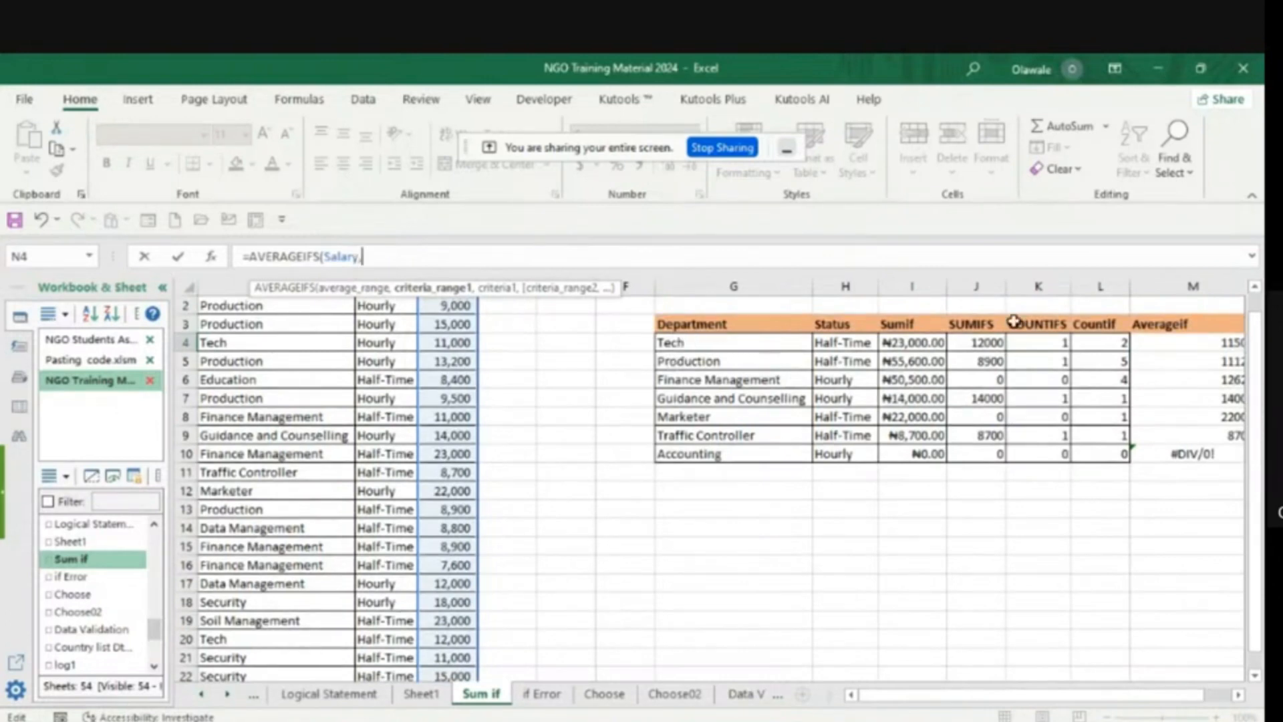
click(1255, 289)
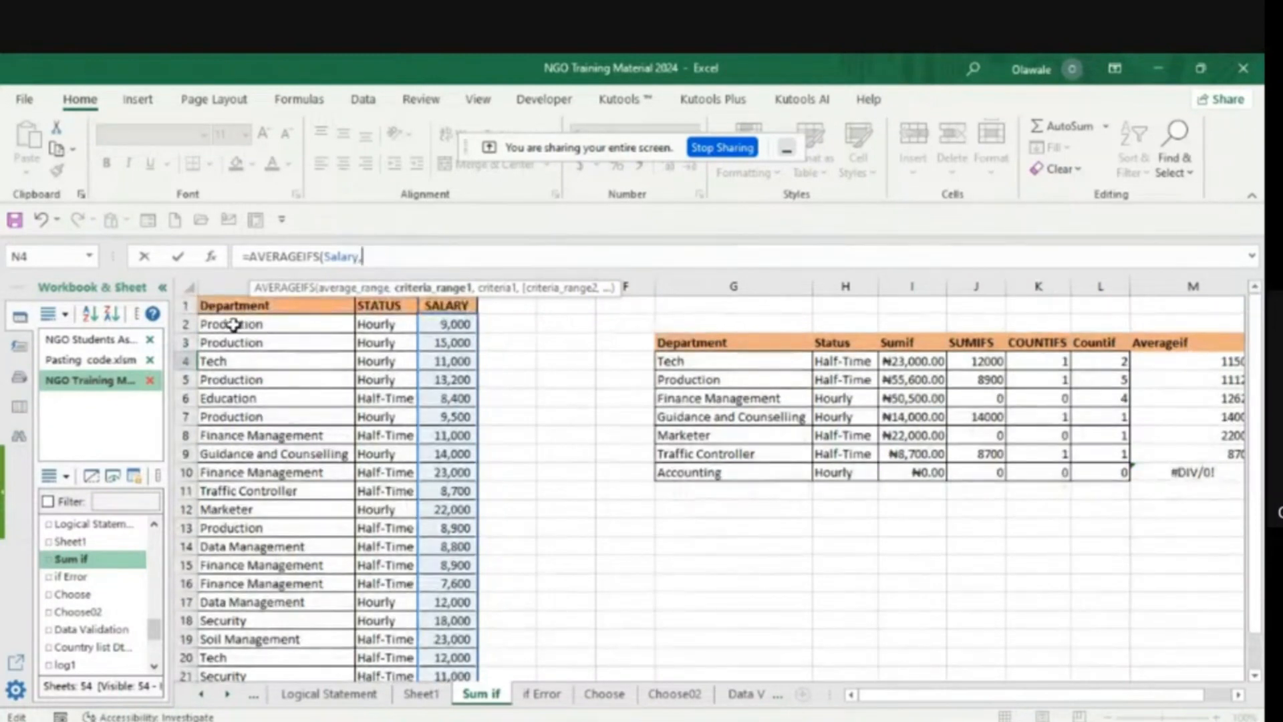
drag(233, 324, 220, 641)
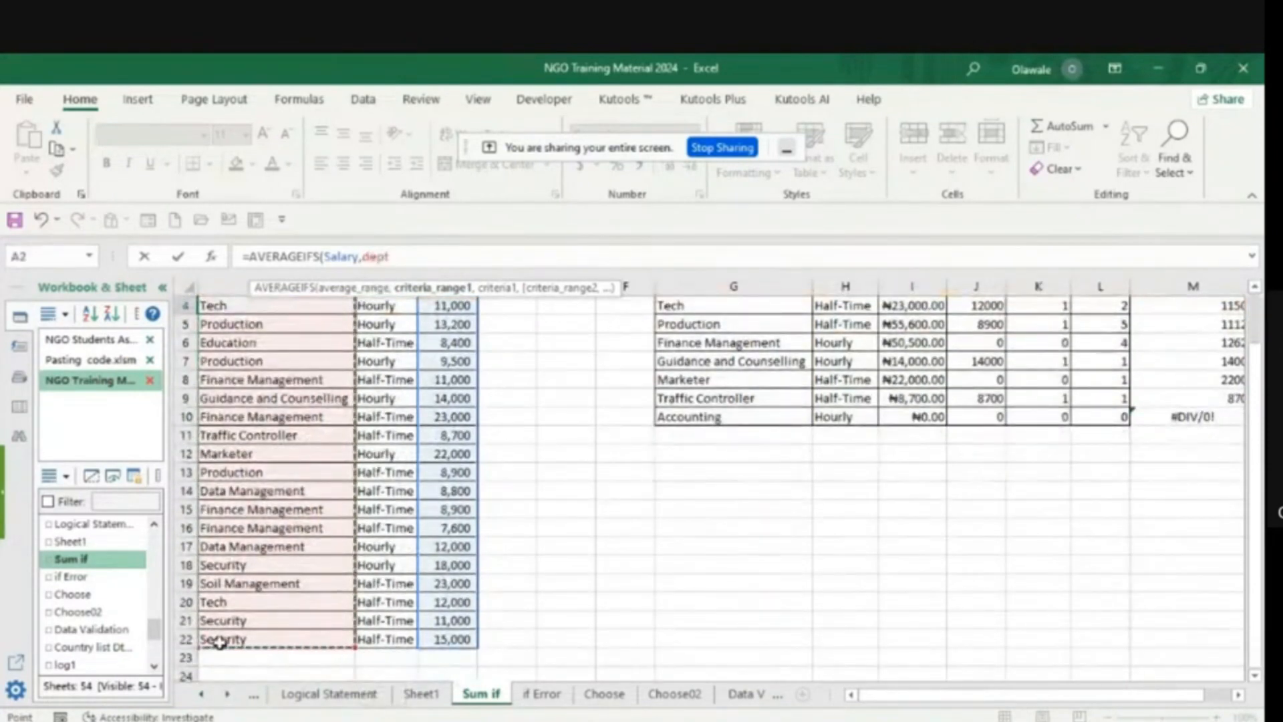
text(,)
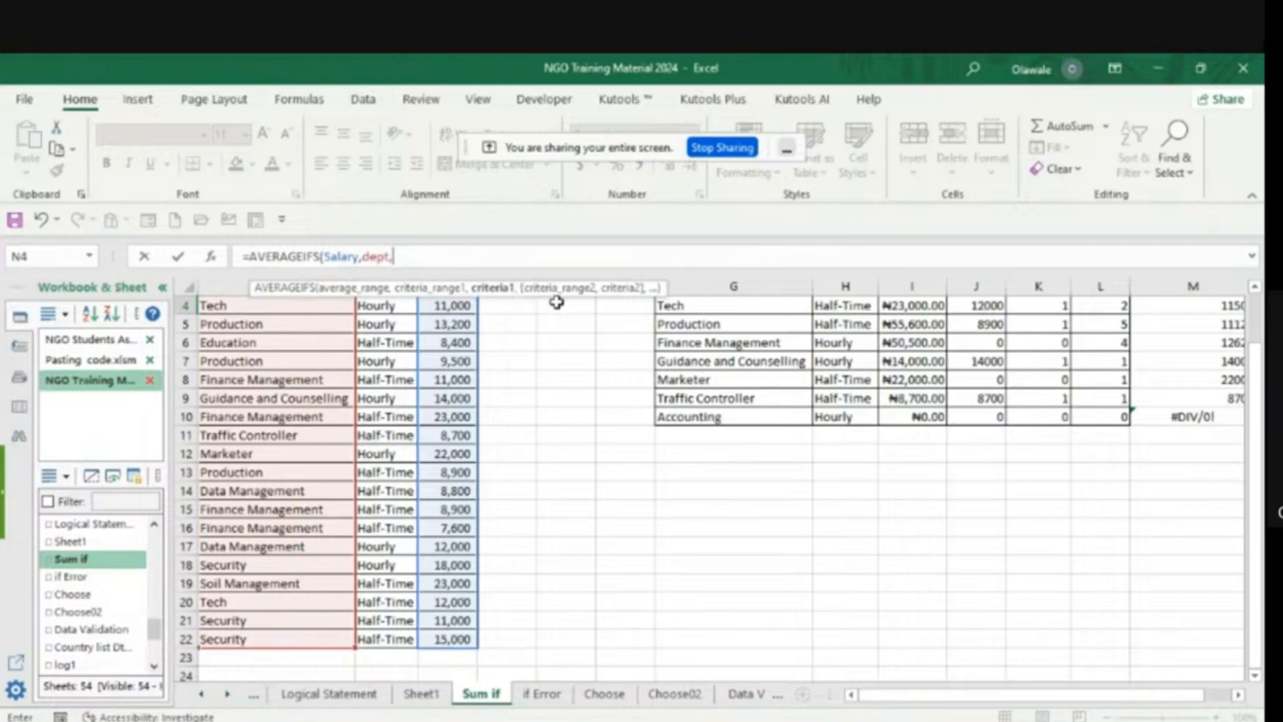
click(1256, 288)
click(1256, 288)
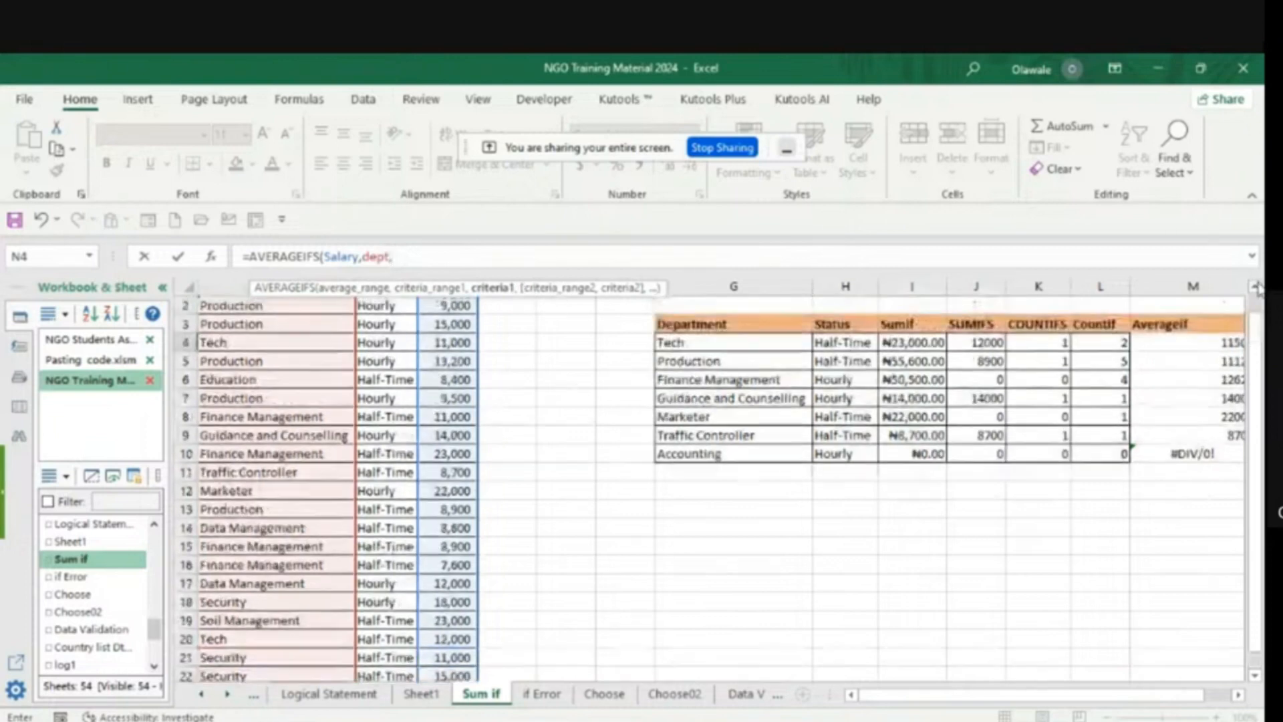
click(695, 343)
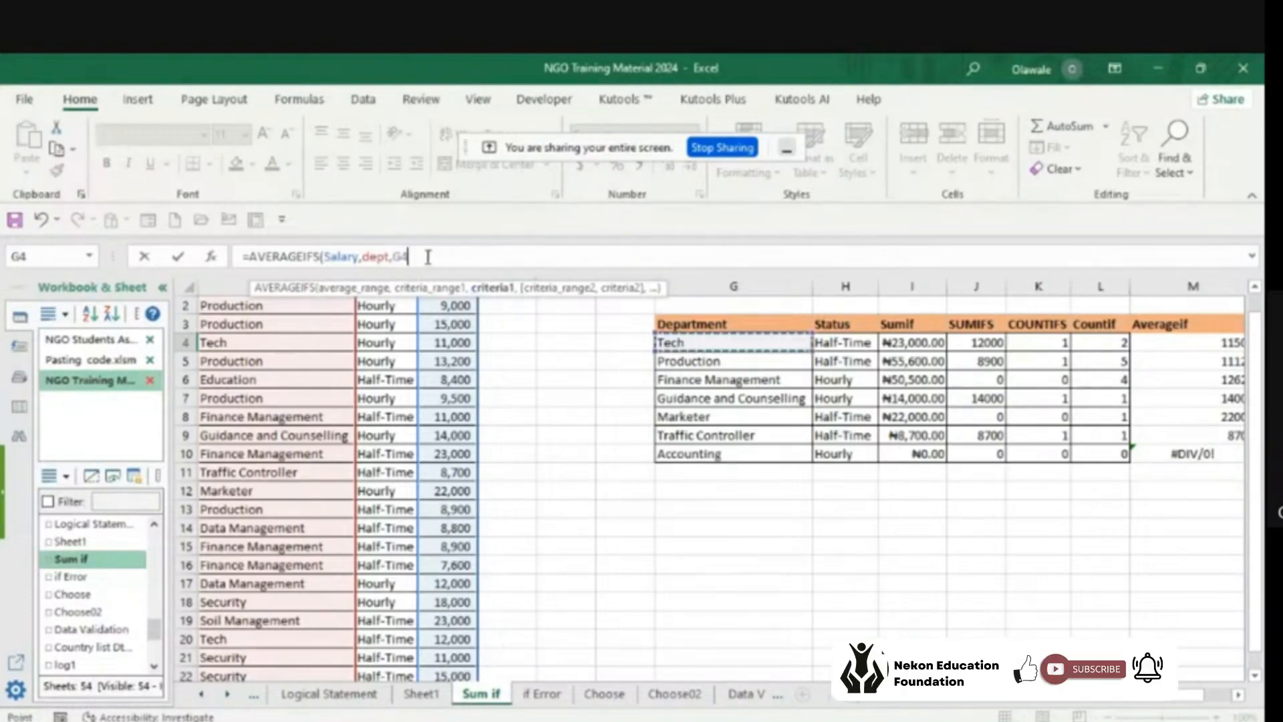
text(,)
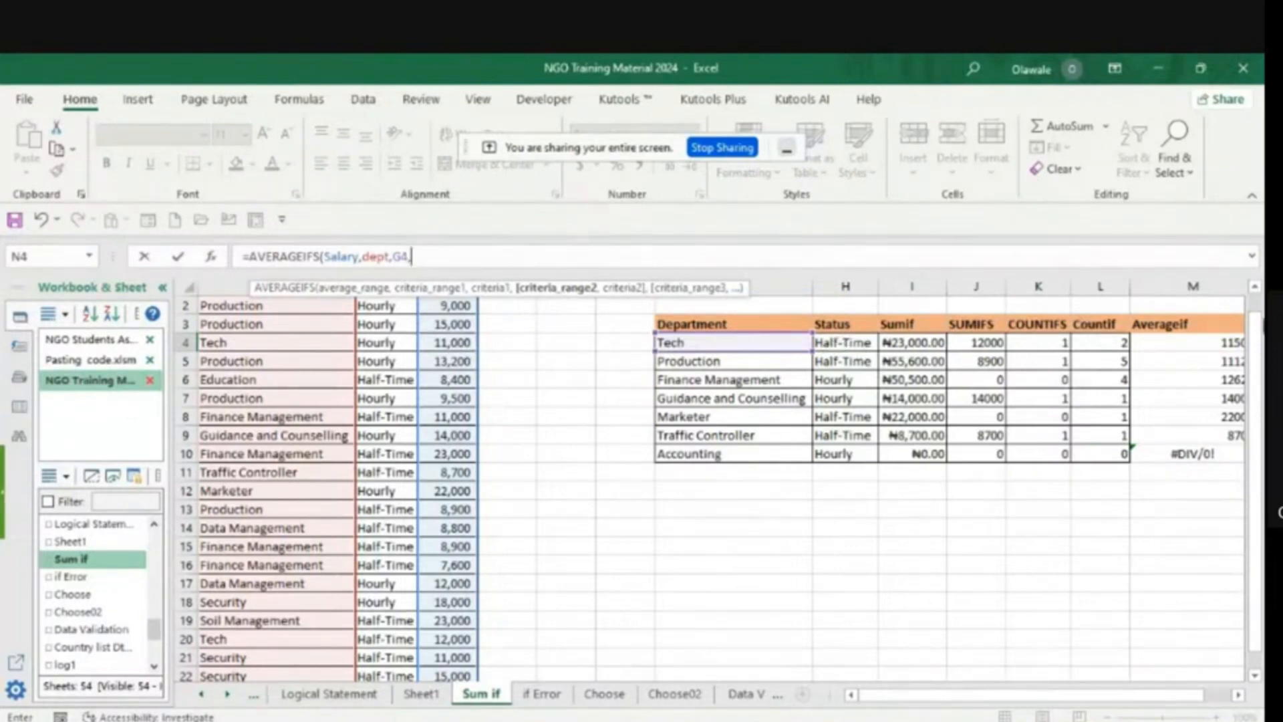
- Add the status cells B2:B22 (status) as the second criteria range with H4 as its criterion, and commit the N4 formula
click(1255, 288)
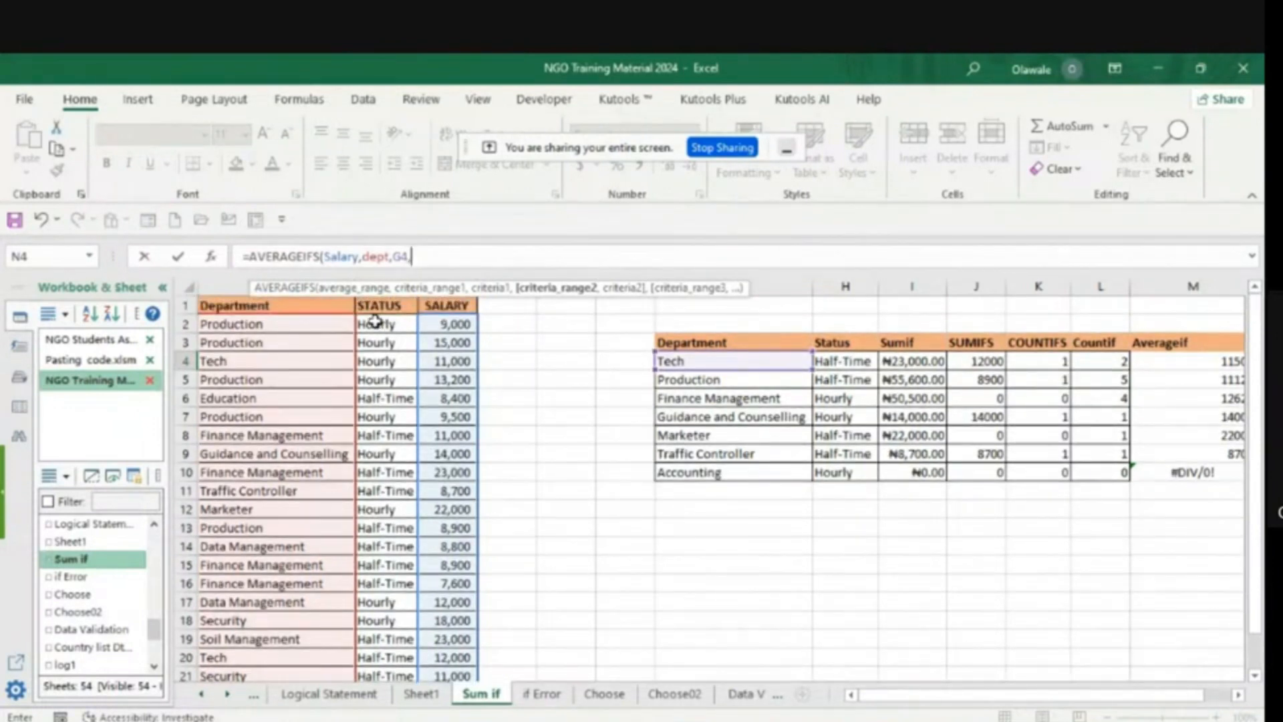
drag(375, 322, 375, 634)
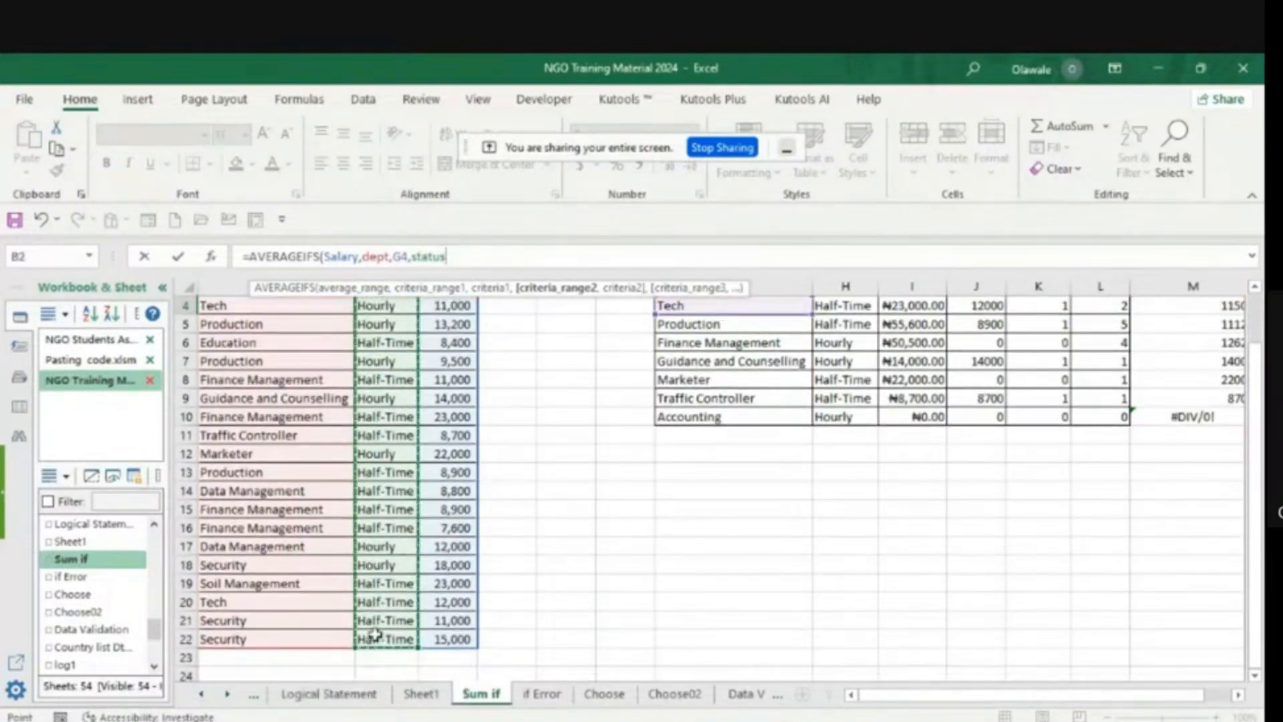
text(,)
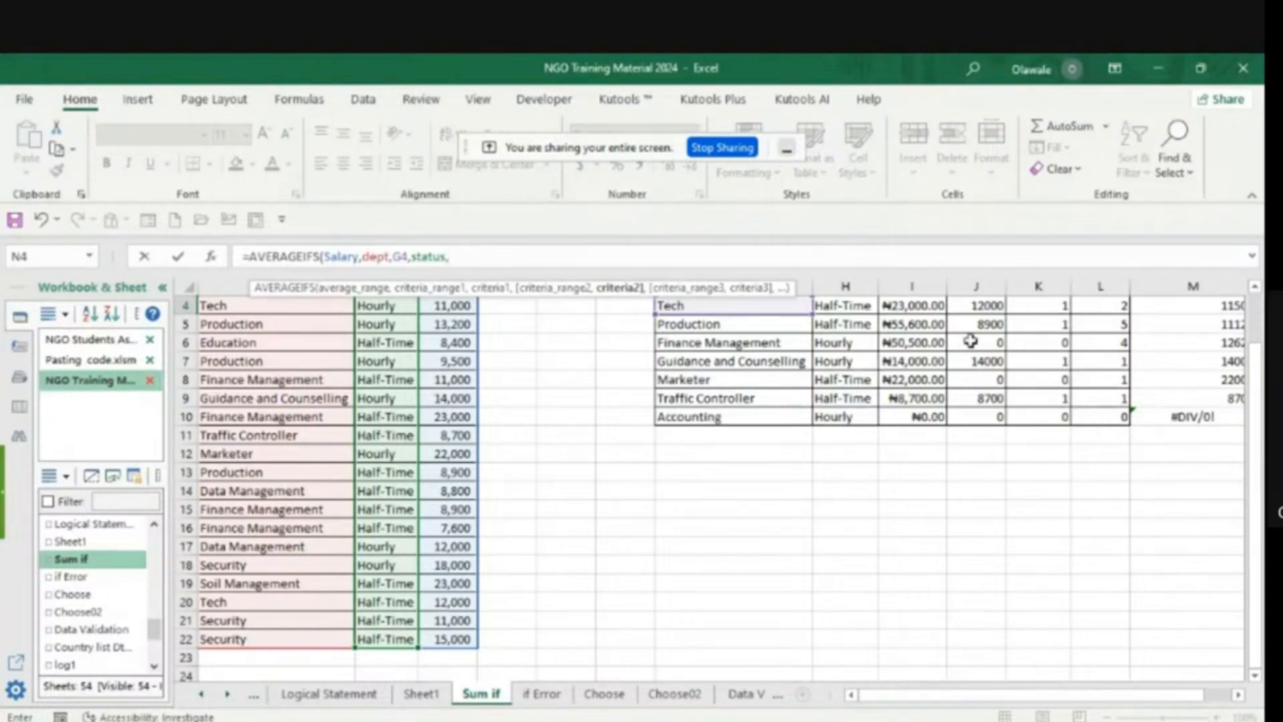
click(1255, 289)
click(1254, 289)
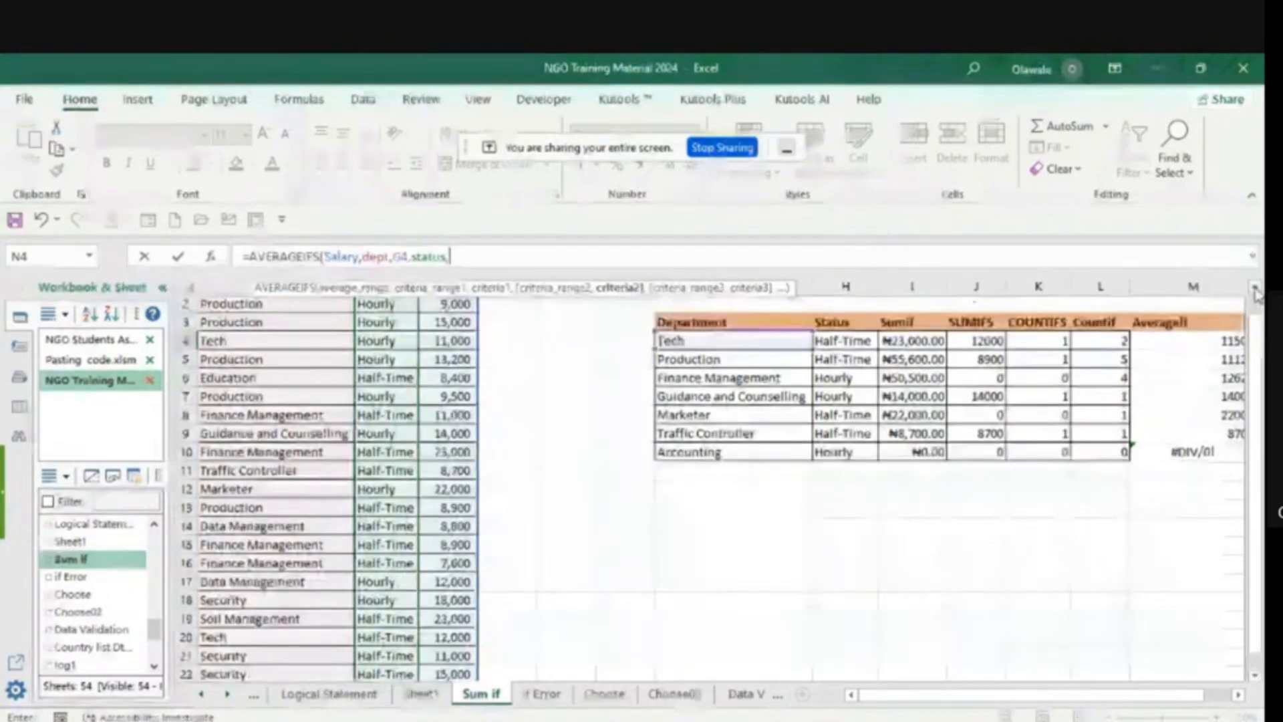
click(837, 343)
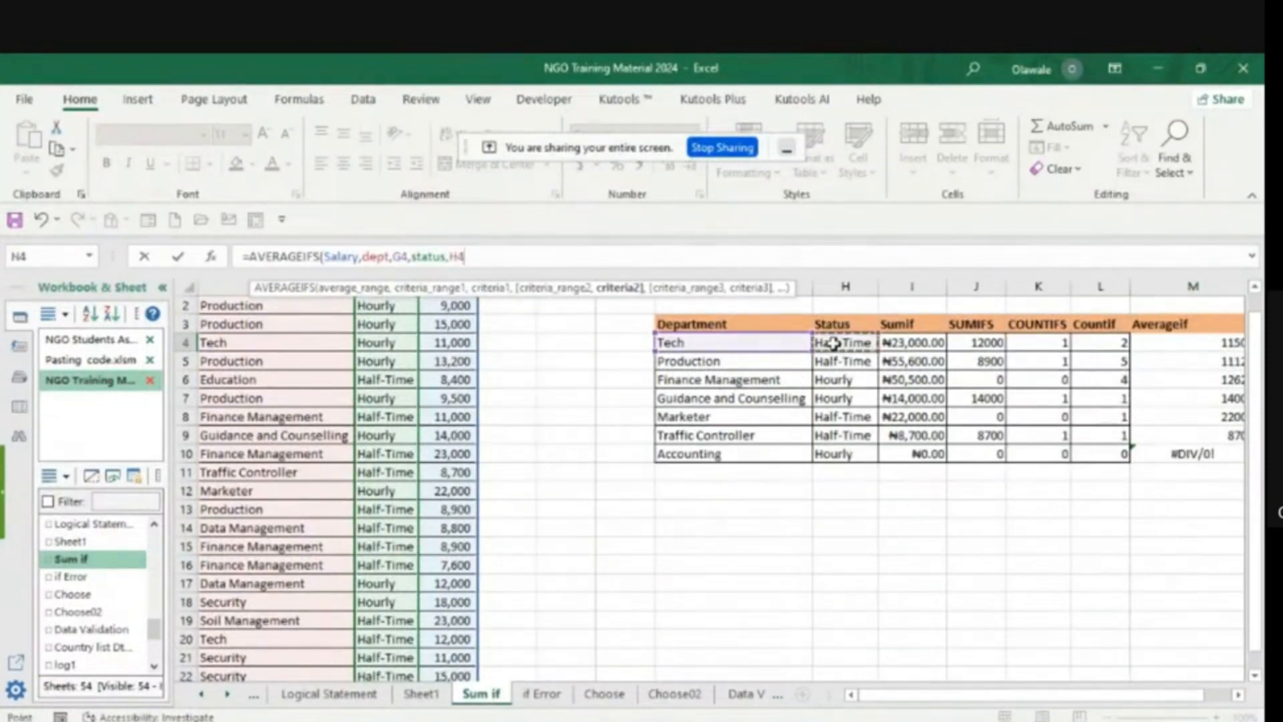
text(,)
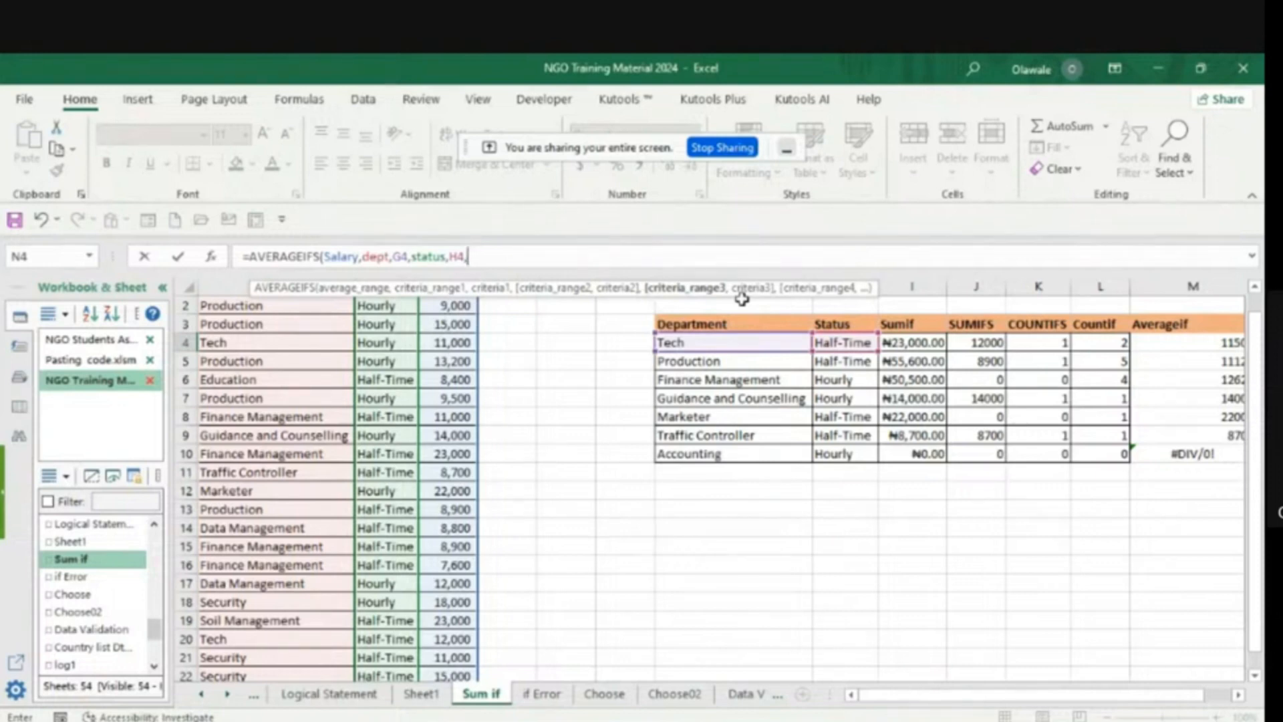
key(BackSpace)
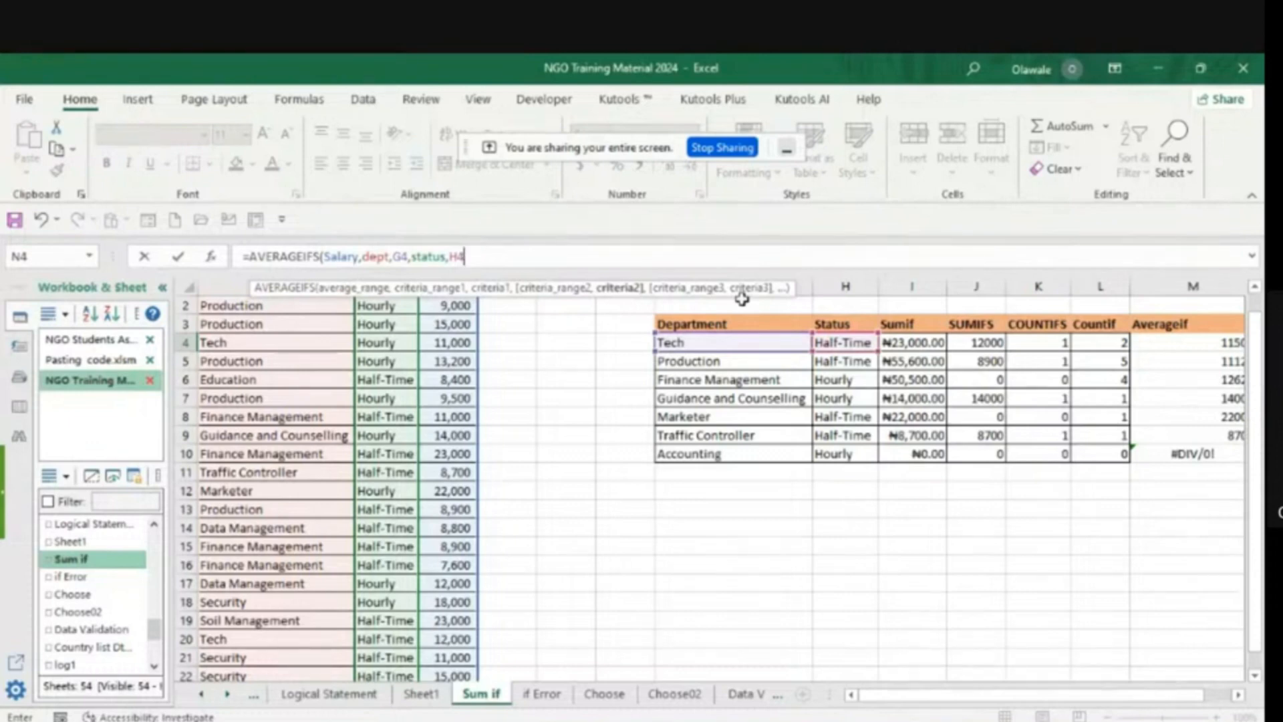
text())
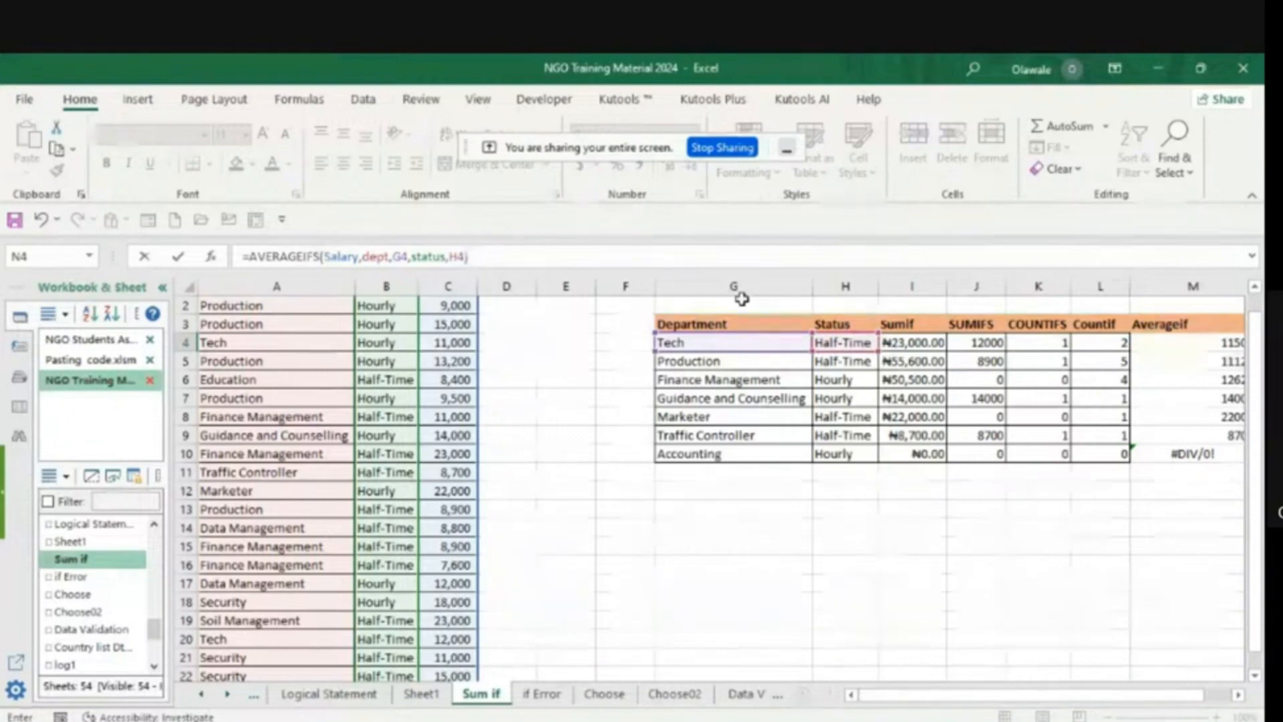
key(Return)
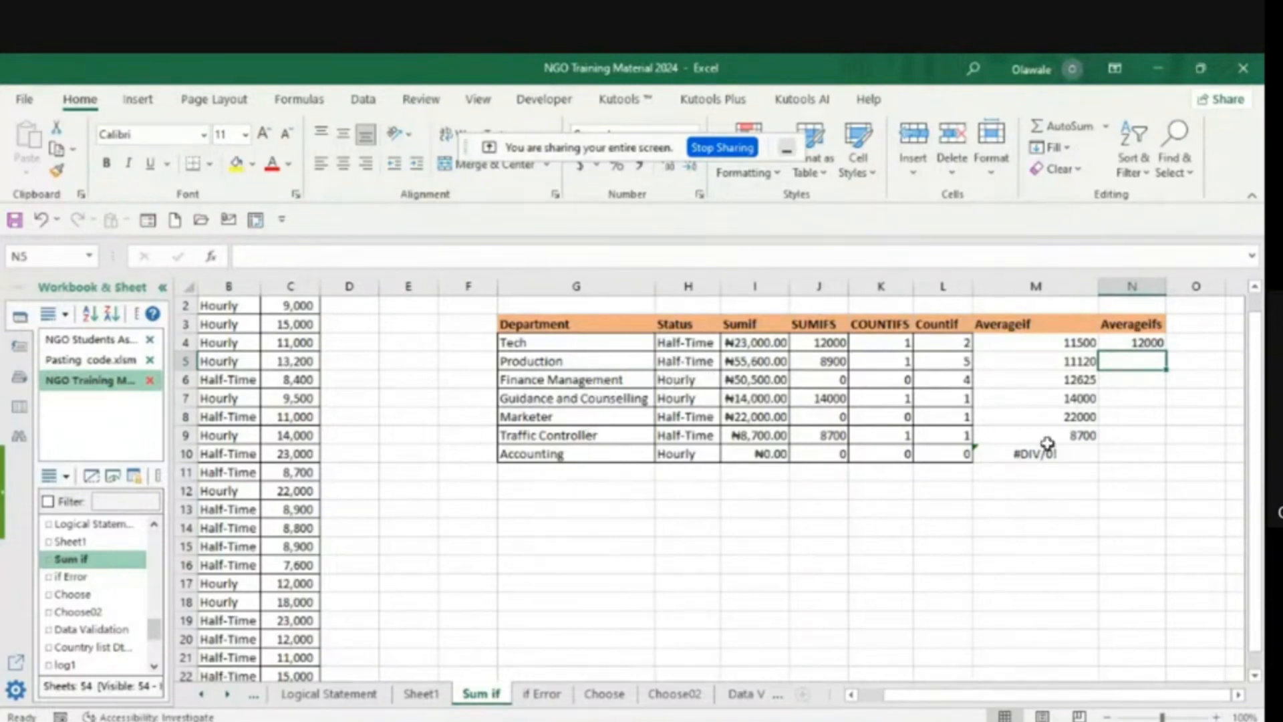
- Fill the N4 AVERAGEIFS formula down to N10 for the remaining departments
click(1142, 343)
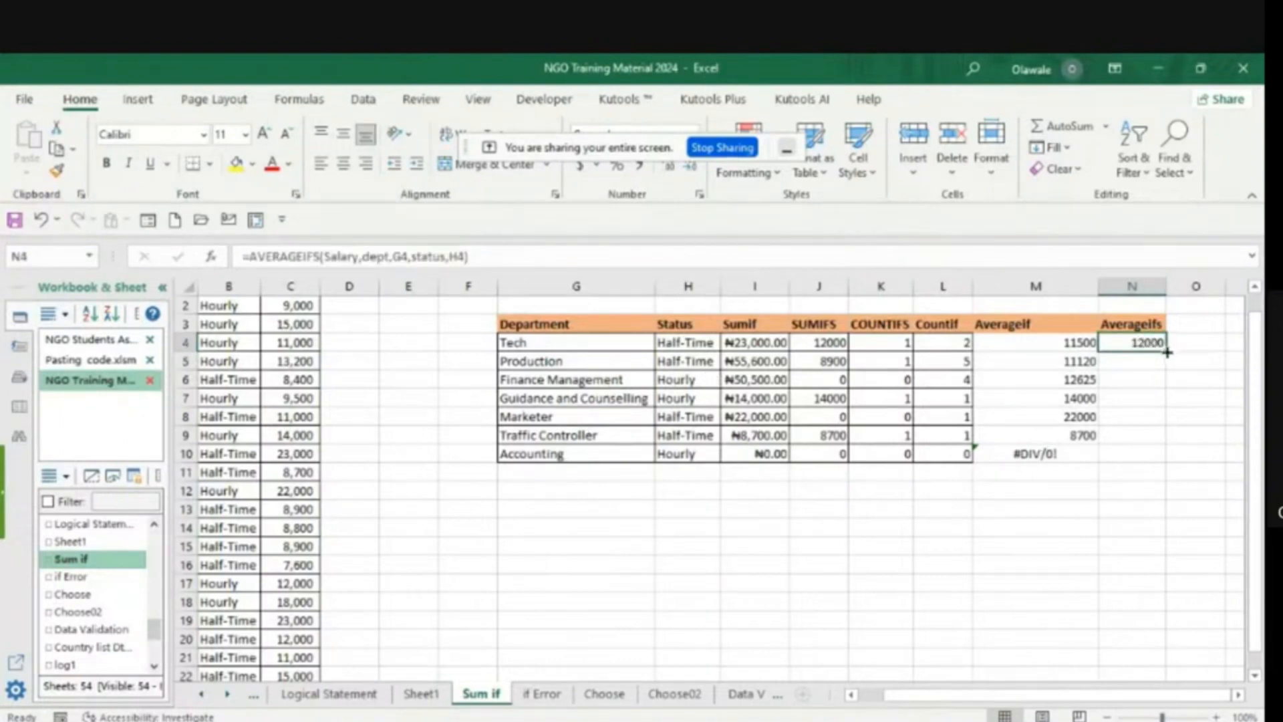
double_click(1167, 352)
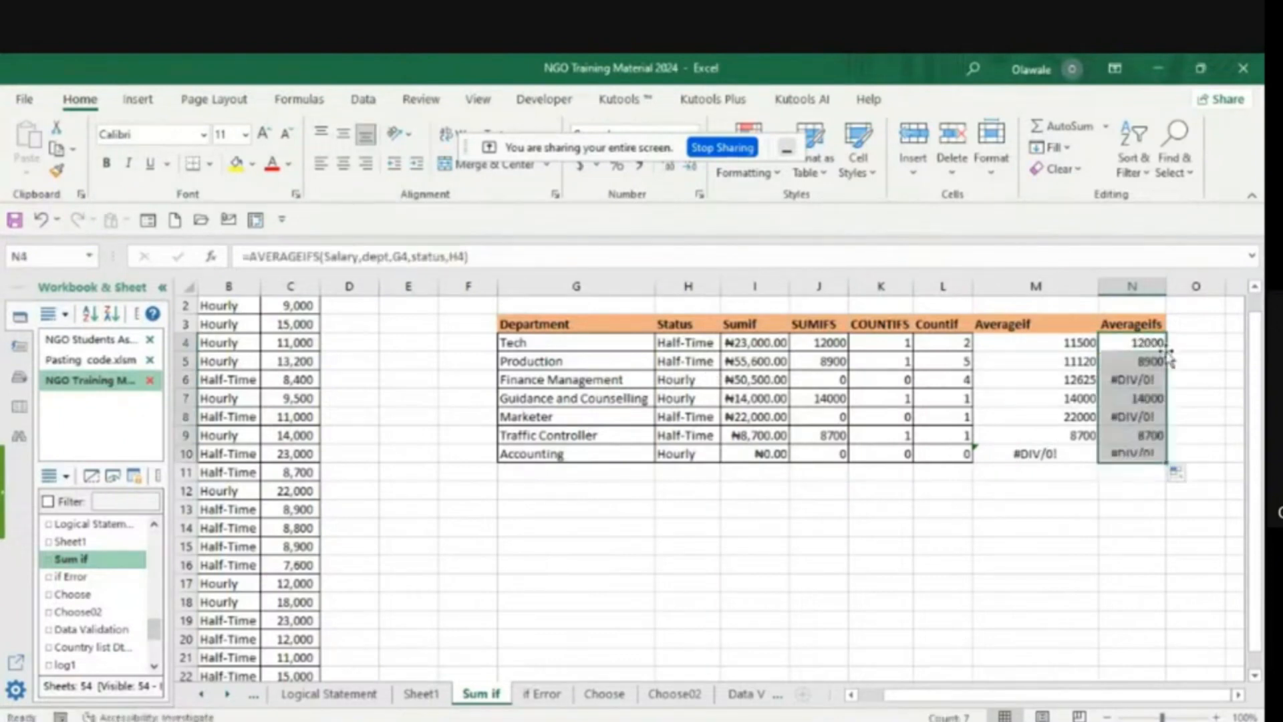
click(1090, 546)
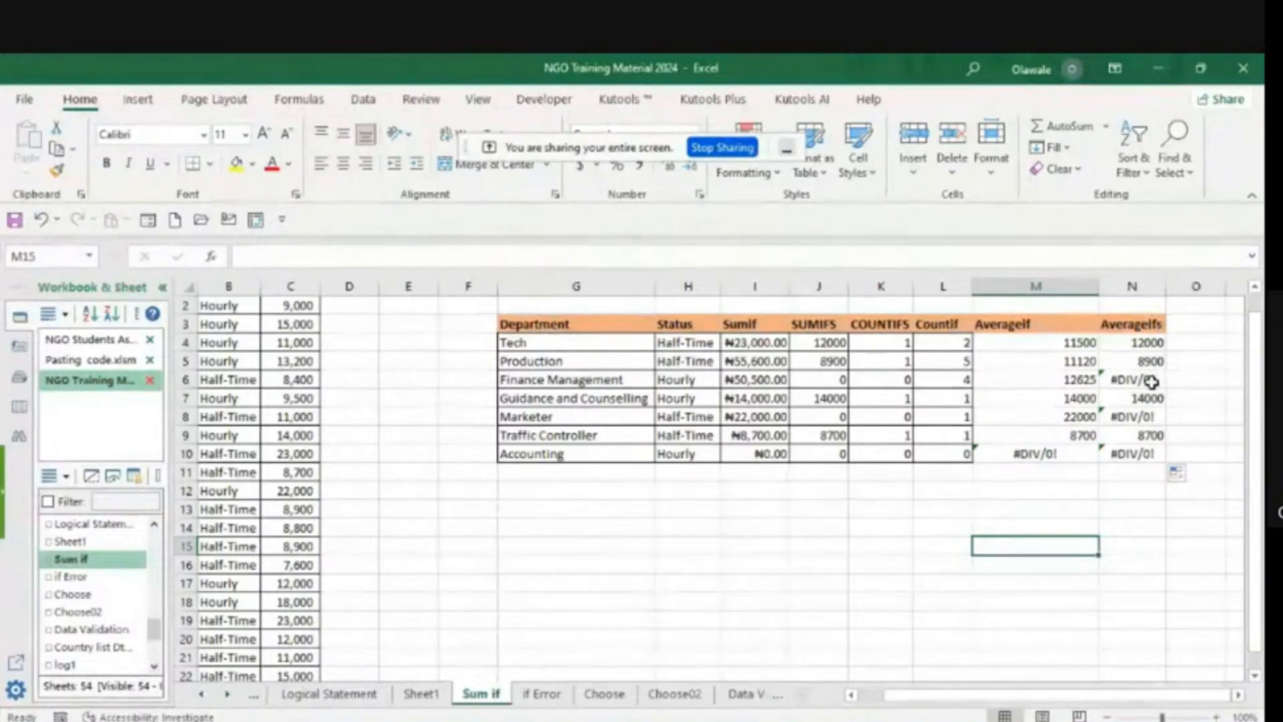
- Replace the #DIV/0! AVERAGEIFS formula in N6, the Finance Management row, with the value 0
double_click(1150, 381)
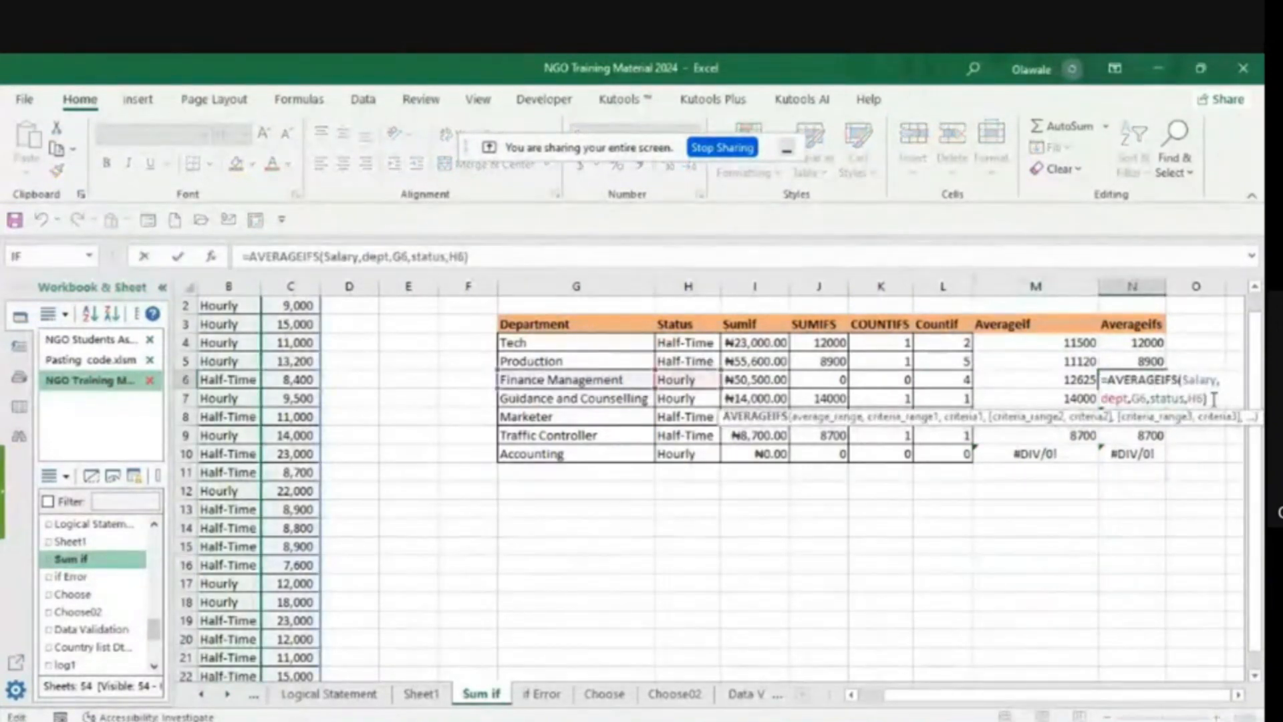
key(BackSpace)
key(BackSpace)
key(BackSpace)
key(BackSpace)
key(BackSpace)
key(BackSpace)
key(BackSpace)
key(BackSpace)
key(BackSpace)
key(BackSpace)
key(BackSpace)
key(BackSpace)
key(BackSpace)
key(BackSpace)
key(BackSpace)
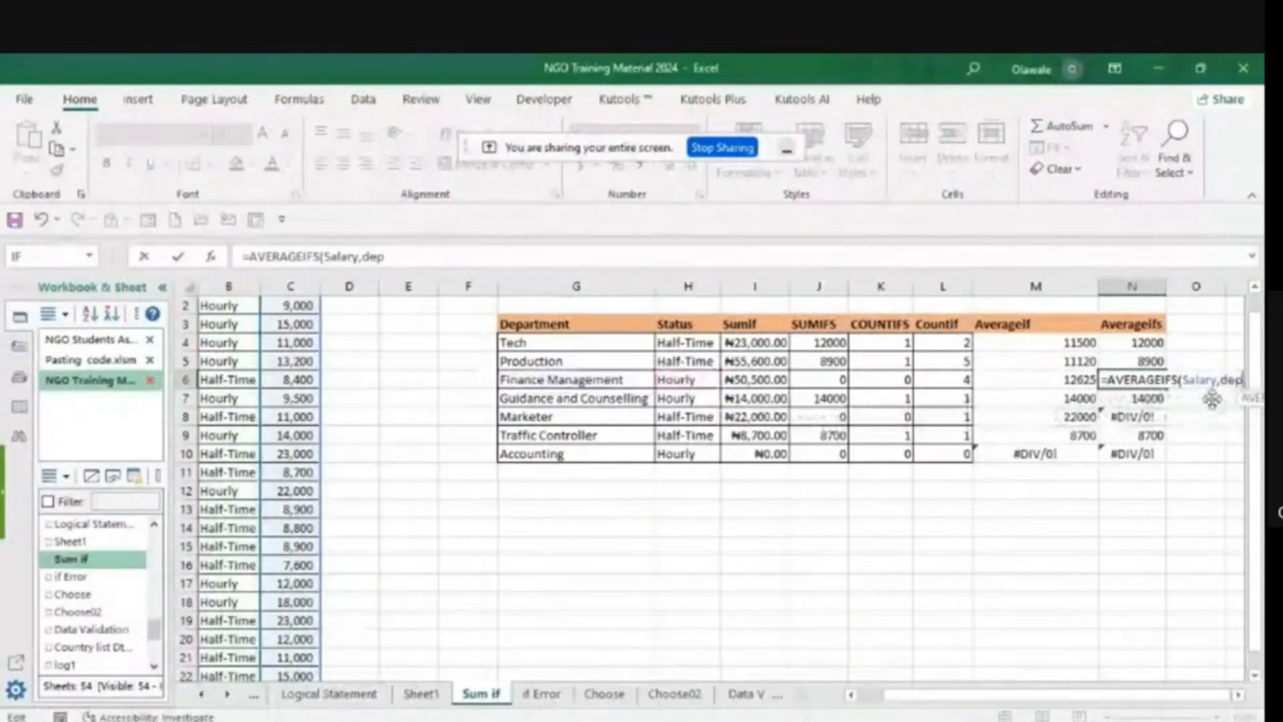
key(BackSpace)
key(BackSpace)
key(BackSpace)
key(BackSpace)
key(BackSpace)
key(BackSpace)
key(BackSpace)
key(BackSpace)
key(BackSpace)
key(BackSpace)
key(BackSpace)
key(BackSpace)
key(BackSpace)
key(BackSpace)
key(BackSpace)
key(BackSpace)
key(BackSpace)
key(BackSpace)
key(BackSpace)
key(BackSpace)
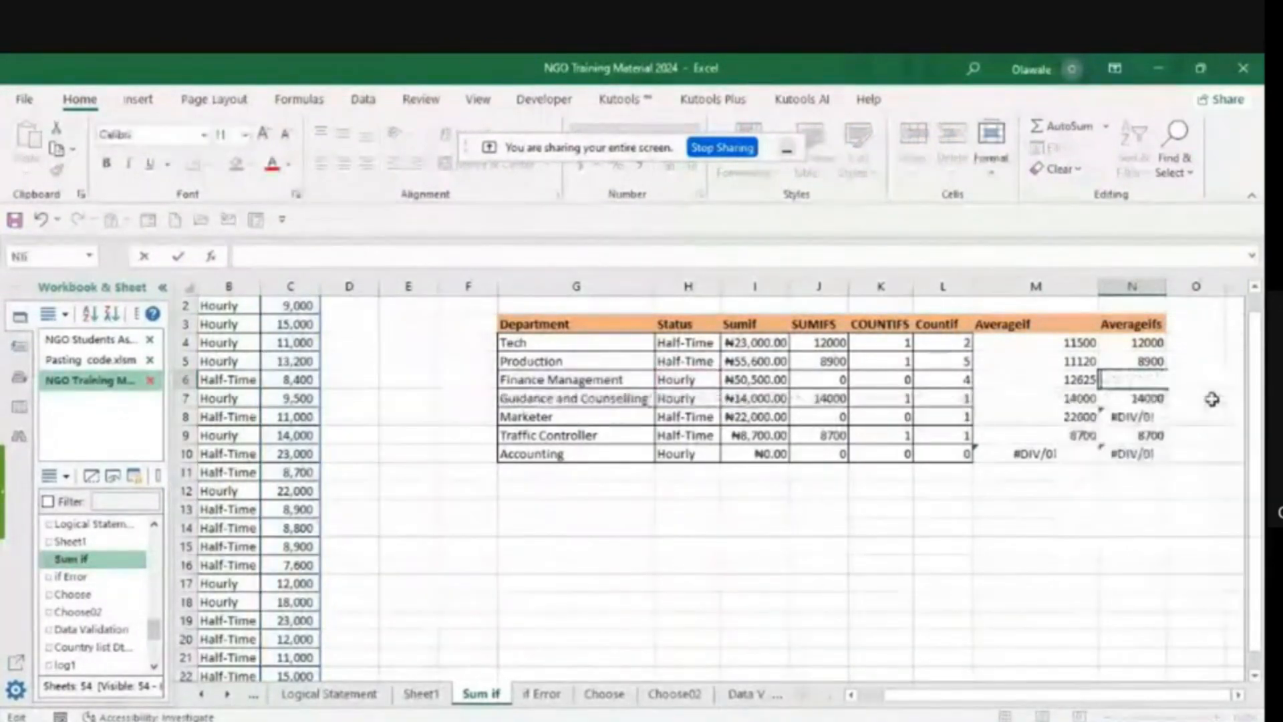
text(0)
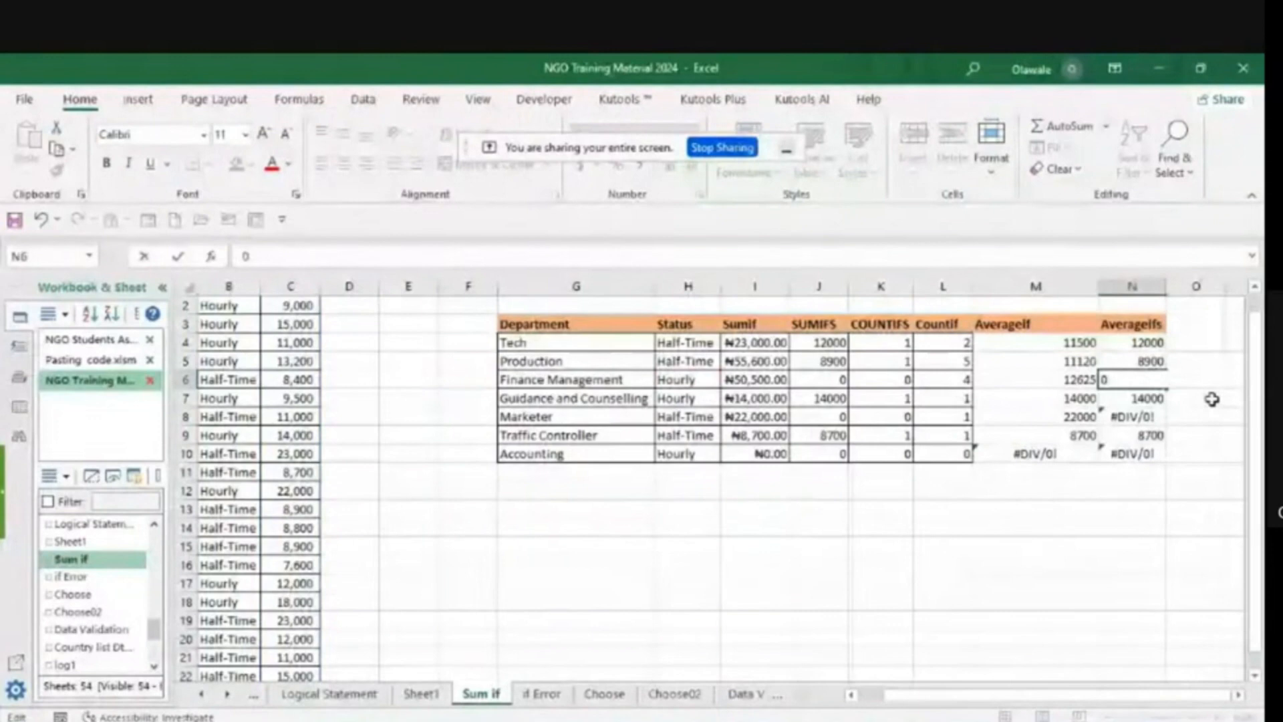
click(1089, 510)
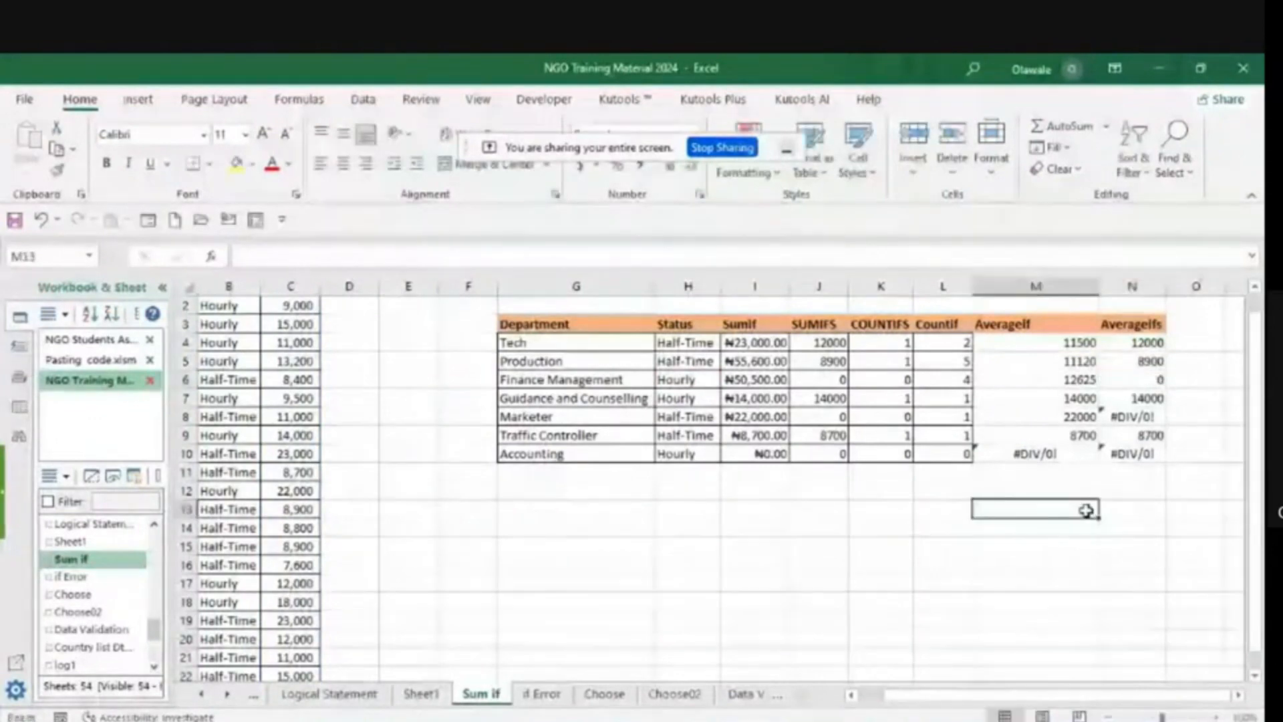
- Replace the #DIV/0! AVERAGEIFS formula in N8, the Marketer row, with the value 0
click(1132, 409)
double_click(1144, 416)
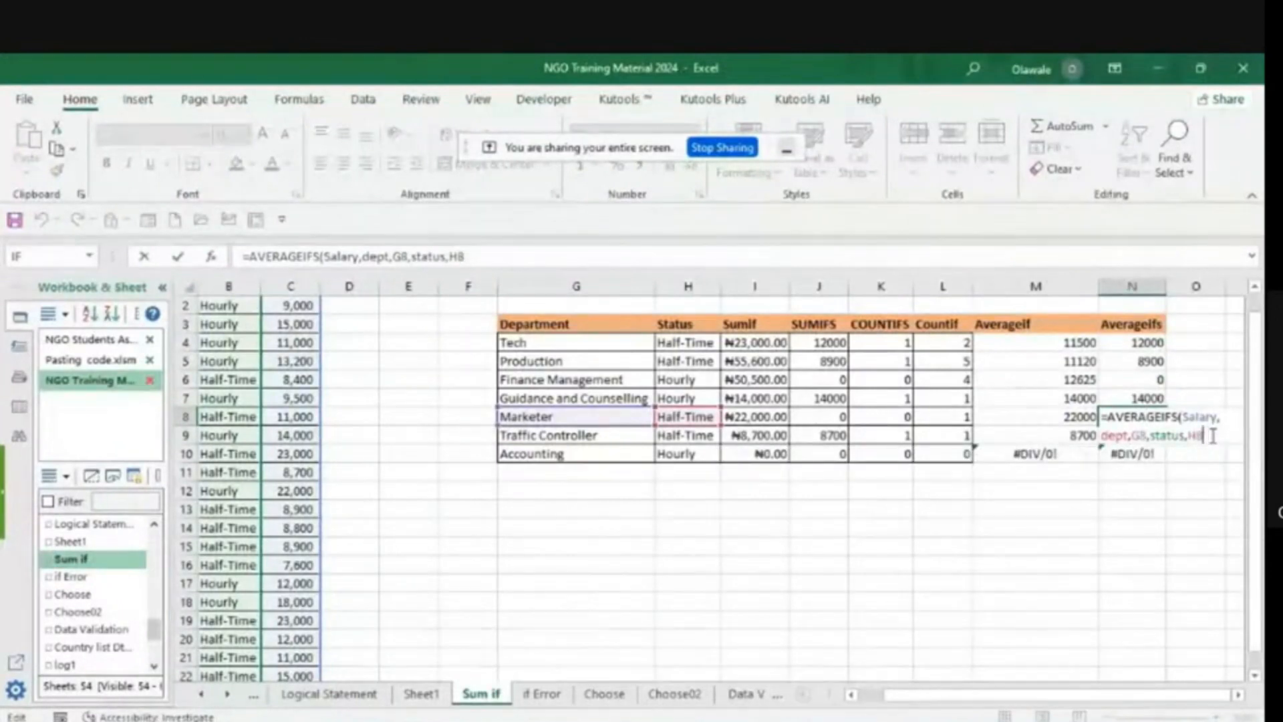
key(BackSpace)
key(BackSpace)
key(BackSpace)
key(BackSpace)
key(BackSpace)
key(BackSpace)
key(BackSpace)
key(BackSpace)
key(BackSpace)
key(BackSpace)
key(BackSpace)
key(BackSpace)
key(BackSpace)
key(BackSpace)
key(BackSpace)
key(BackSpace)
key(BackSpace)
key(BackSpace)
key(BackSpace)
key(BackSpace)
key(BackSpace)
key(BackSpace)
key(BackSpace)
key(BackSpace)
key(BackSpace)
key(BackSpace)
key(BackSpace)
key(BackSpace)
key(BackSpace)
key(BackSpace)
key(BackSpace)
key(BackSpace)
key(BackSpace)
key(BackSpace)
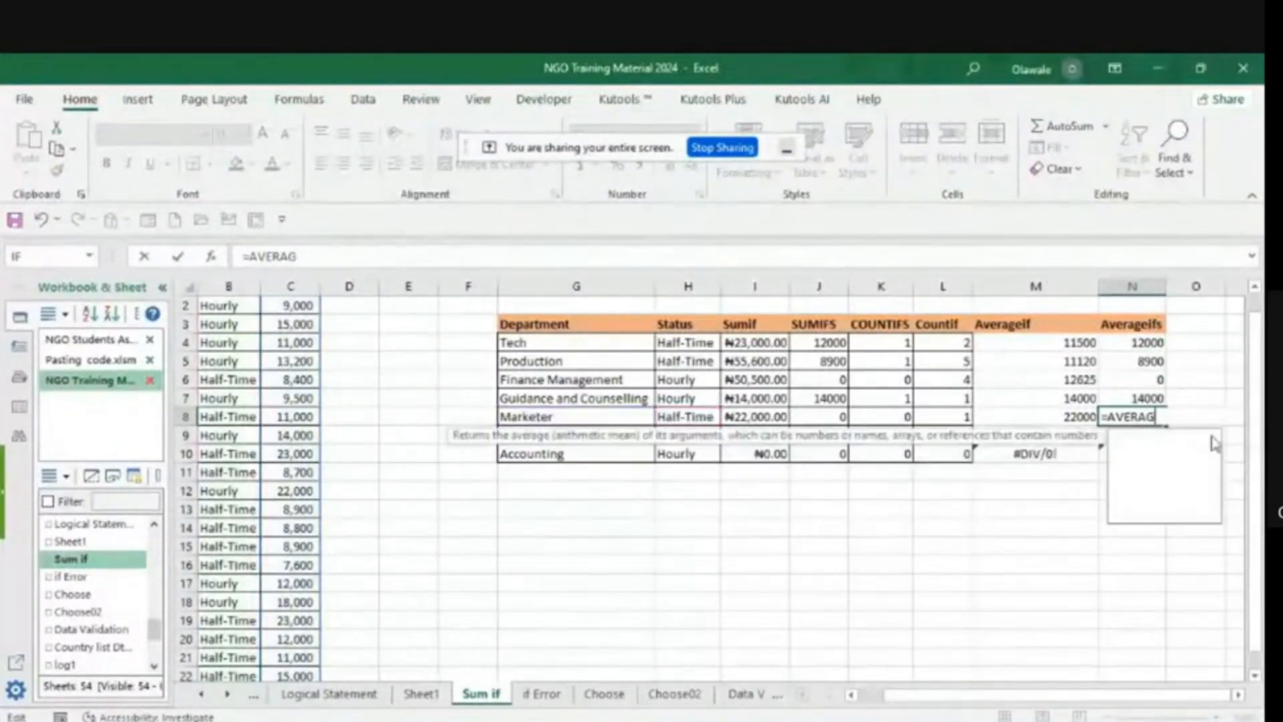
text(0)
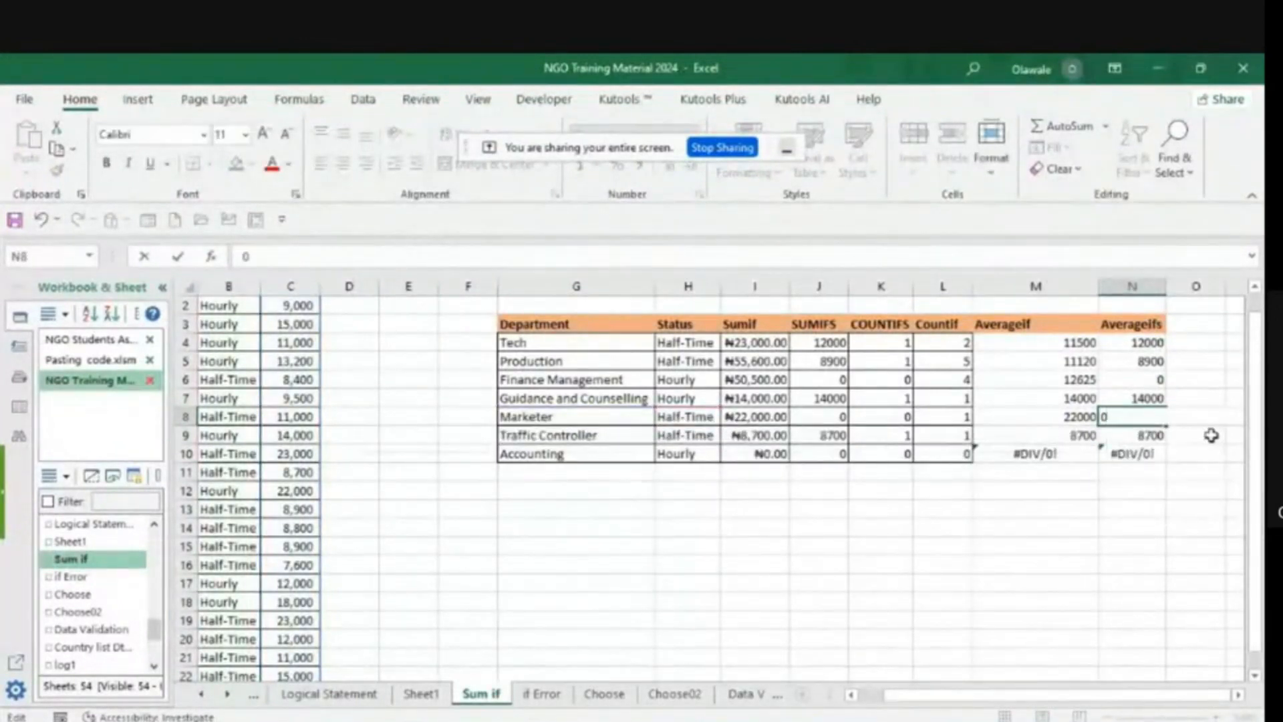
click(1150, 495)
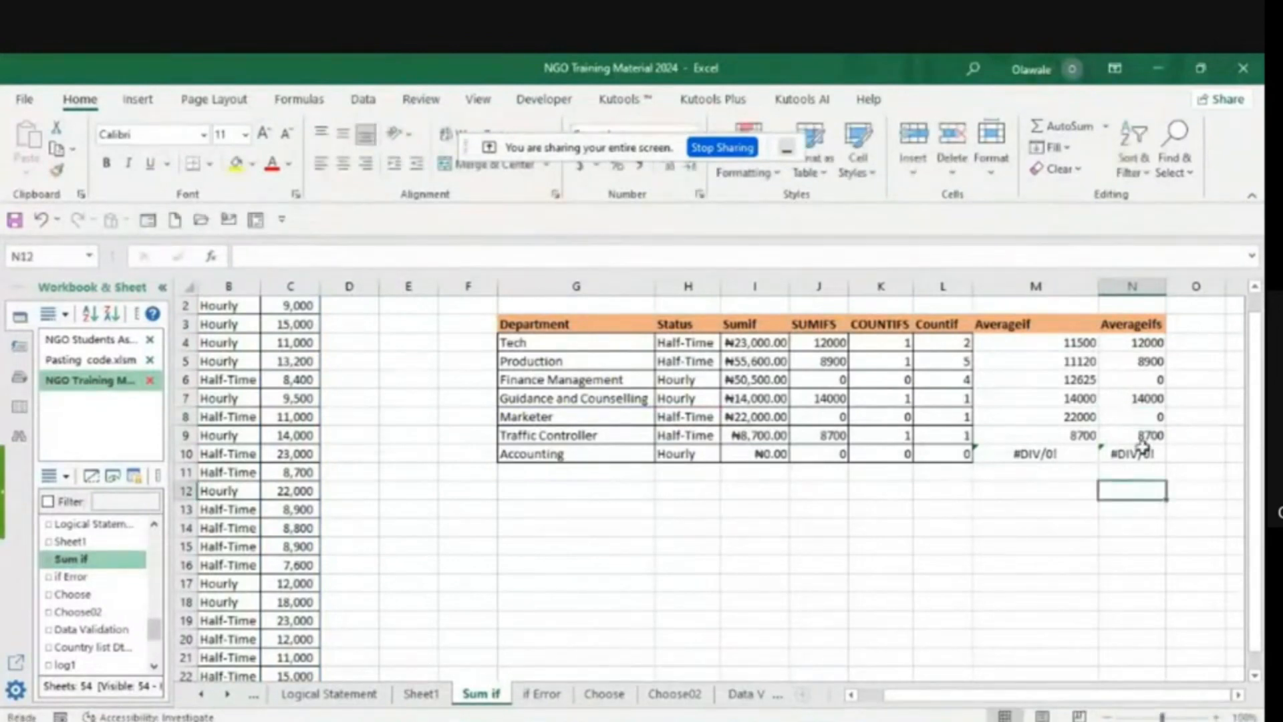
- Replace the #DIV/0! AVERAGEIFS formula in N10, the Accounting row, with the value 0
click(1138, 452)
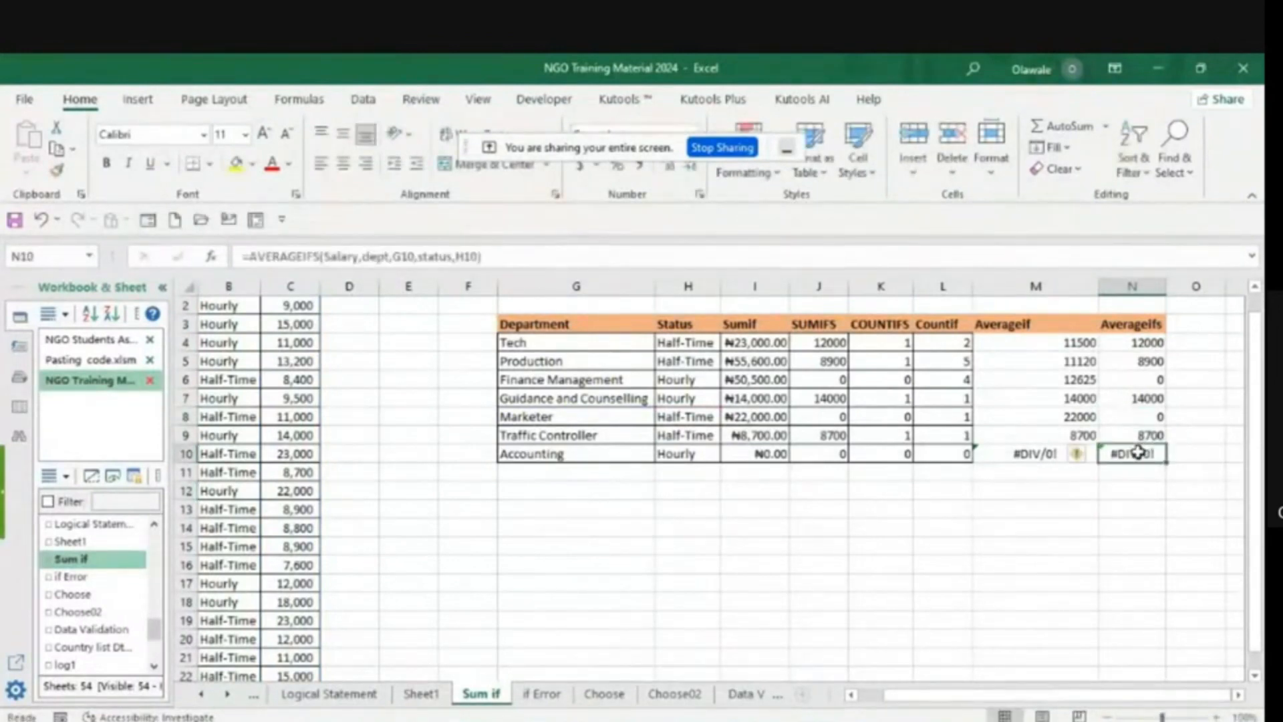
double_click(1138, 452)
click(1228, 473)
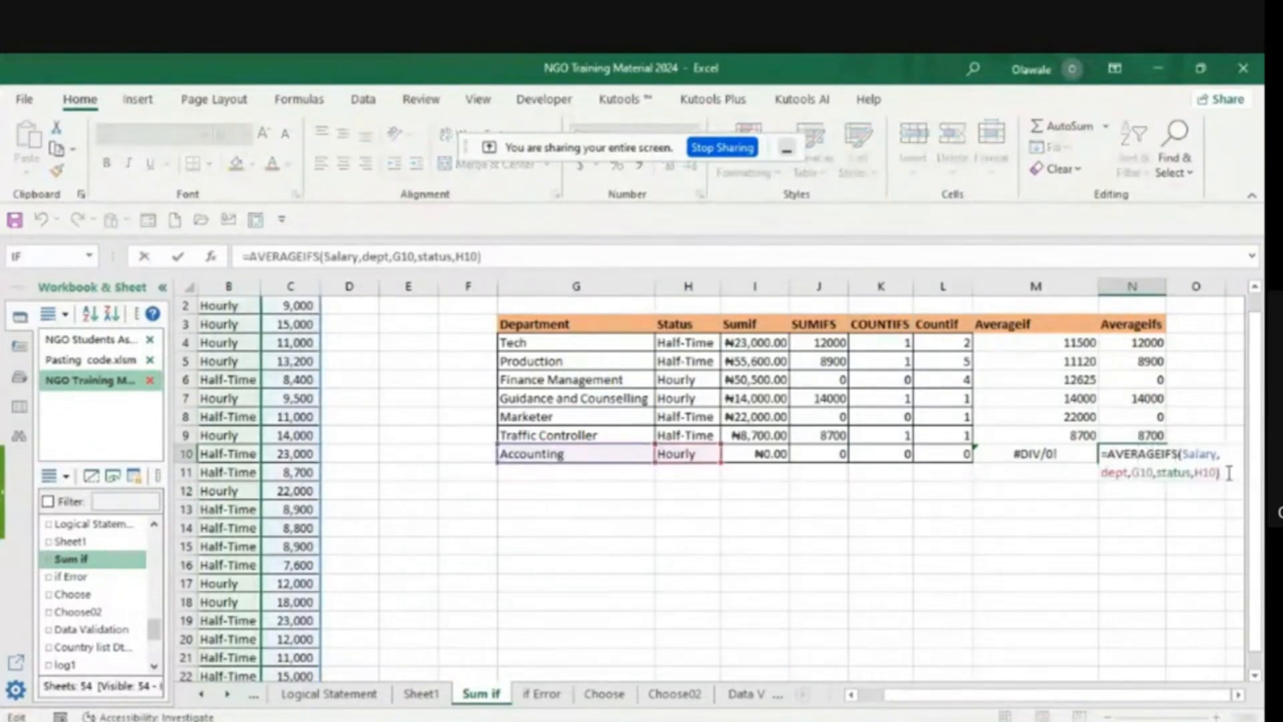
key(BackSpace)
key(BackSpace)
key(BackSpace)
key(BackSpace)
key(BackSpace)
key(BackSpace)
key(BackSpace)
key(BackSpace)
key(BackSpace)
key(BackSpace)
key(BackSpace)
key(BackSpace)
key(BackSpace)
key(BackSpace)
key(BackSpace)
key(BackSpace)
key(BackSpace)
key(BackSpace)
key(BackSpace)
key(BackSpace)
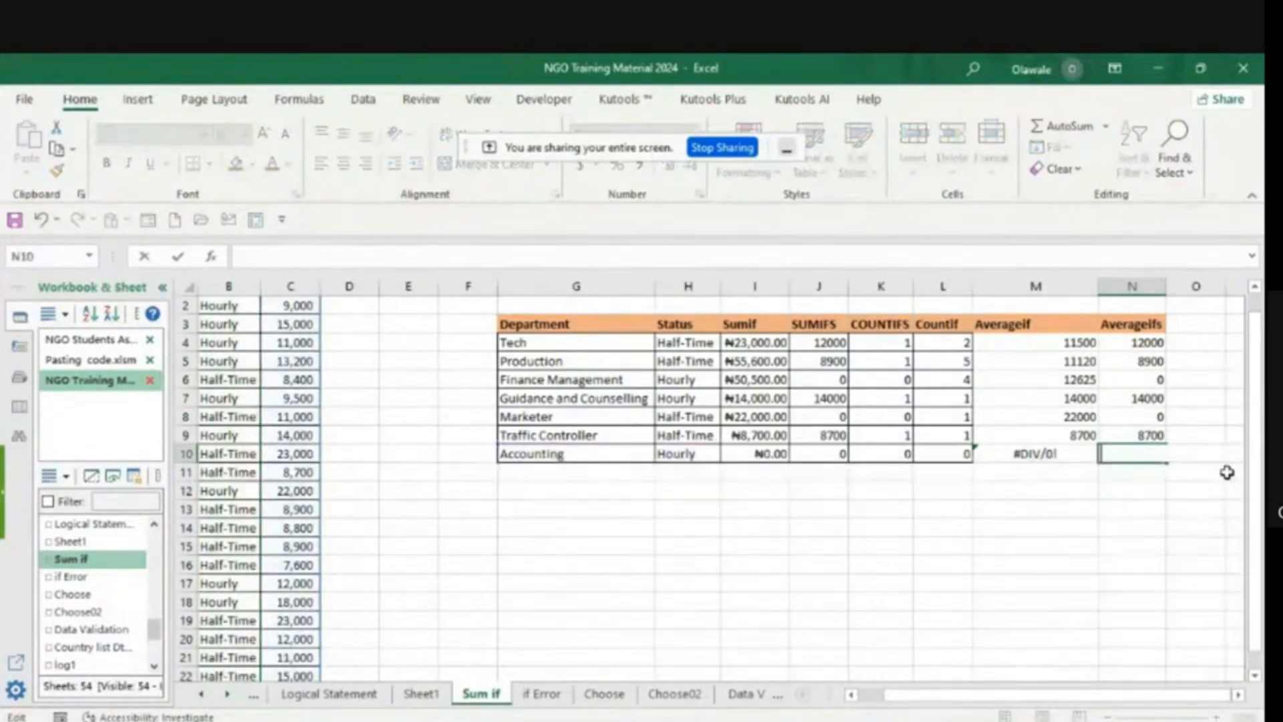
text(0)
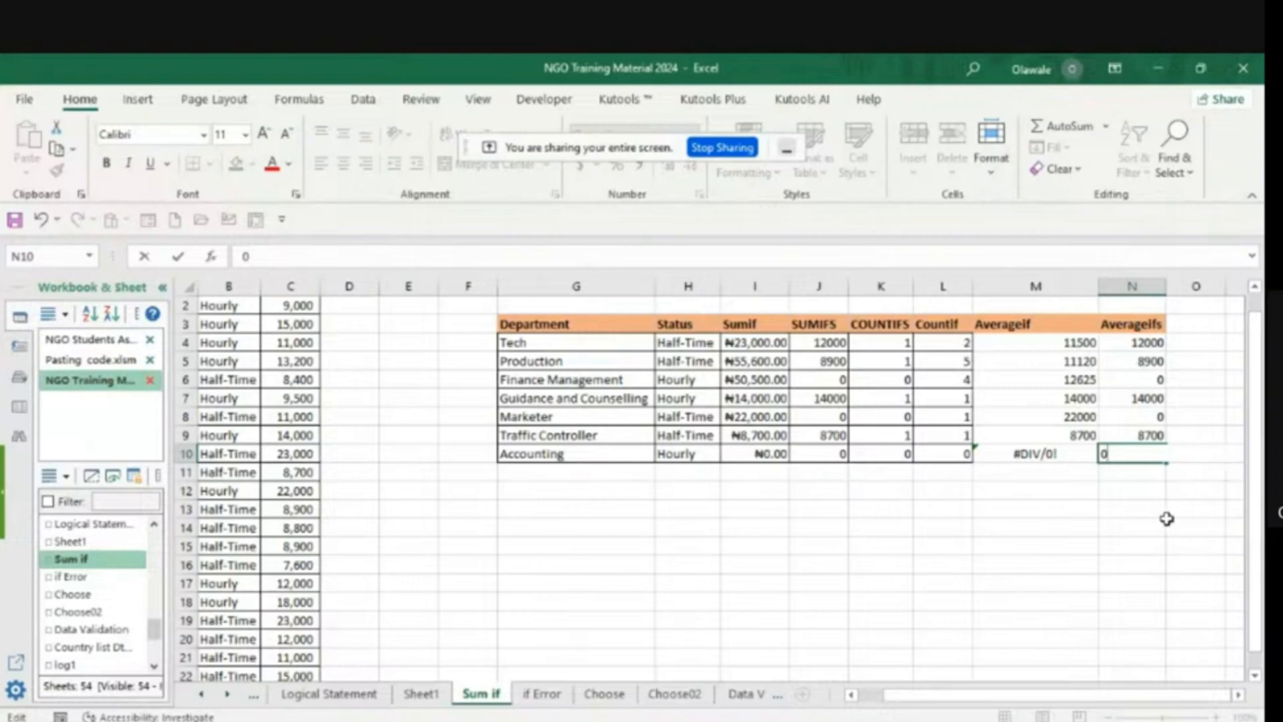
click(1168, 519)
- Replace the #DIV/0! AVERAGEIF formula in M10, the Accounting row, with the value 0
click(1052, 457)
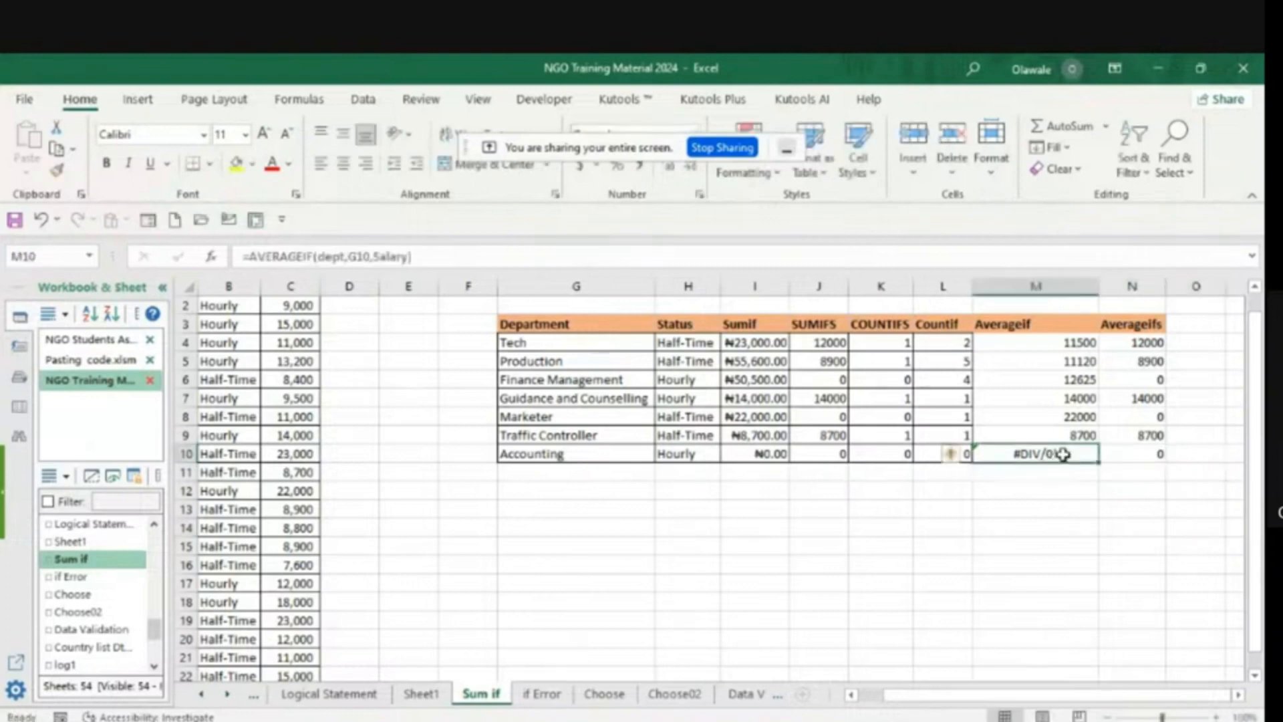
double_click(1064, 454)
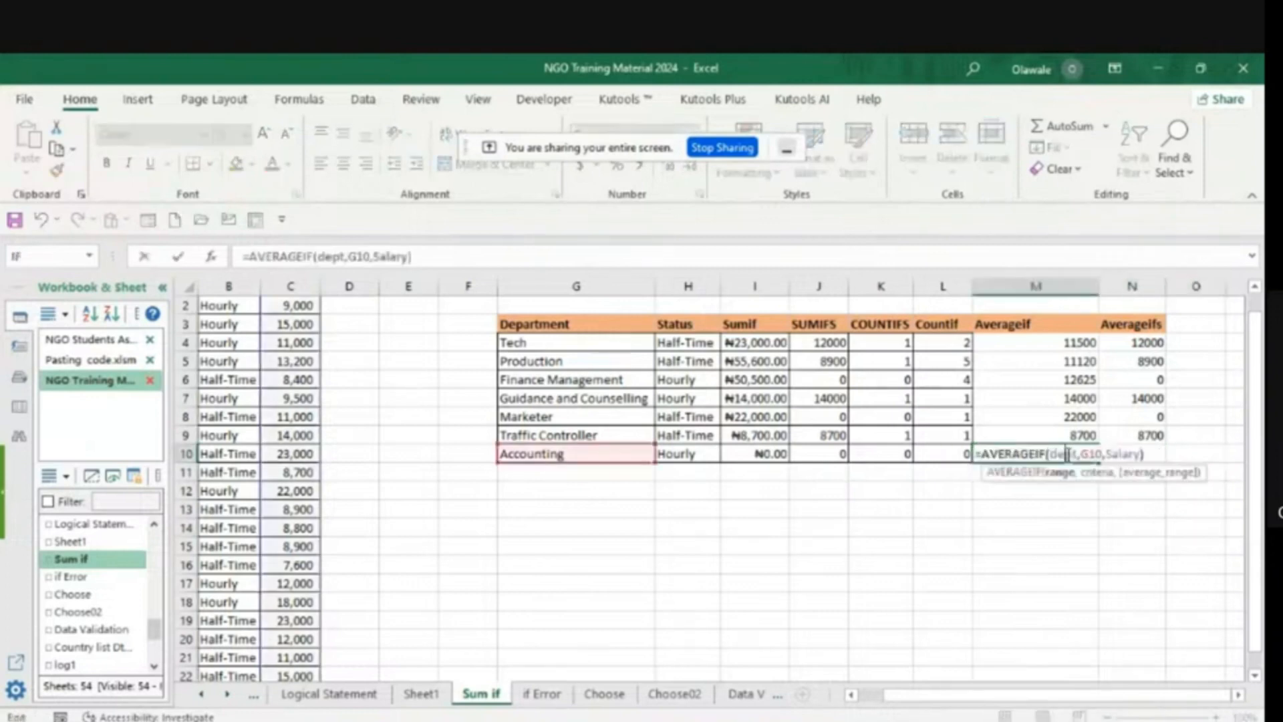
click(1146, 455)
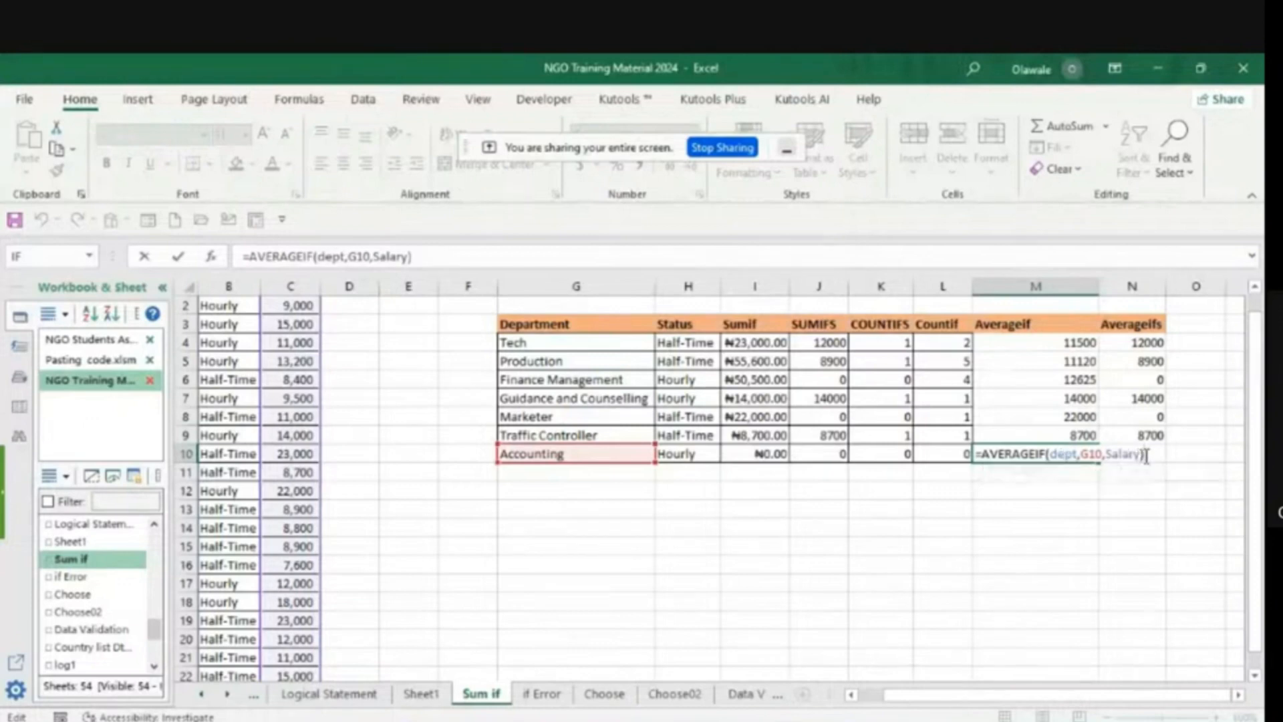
key(BackSpace)
key(BackSpace)
key(BackSpace)
key(BackSpace)
key(BackSpace)
key(BackSpace)
key(BackSpace)
key(BackSpace)
key(BackSpace)
key(BackSpace)
key(BackSpace)
key(BackSpace)
key(BackSpace)
key(BackSpace)
key(BackSpace)
key(BackSpace)
key(BackSpace)
key(BackSpace)
key(BackSpace)
key(BackSpace)
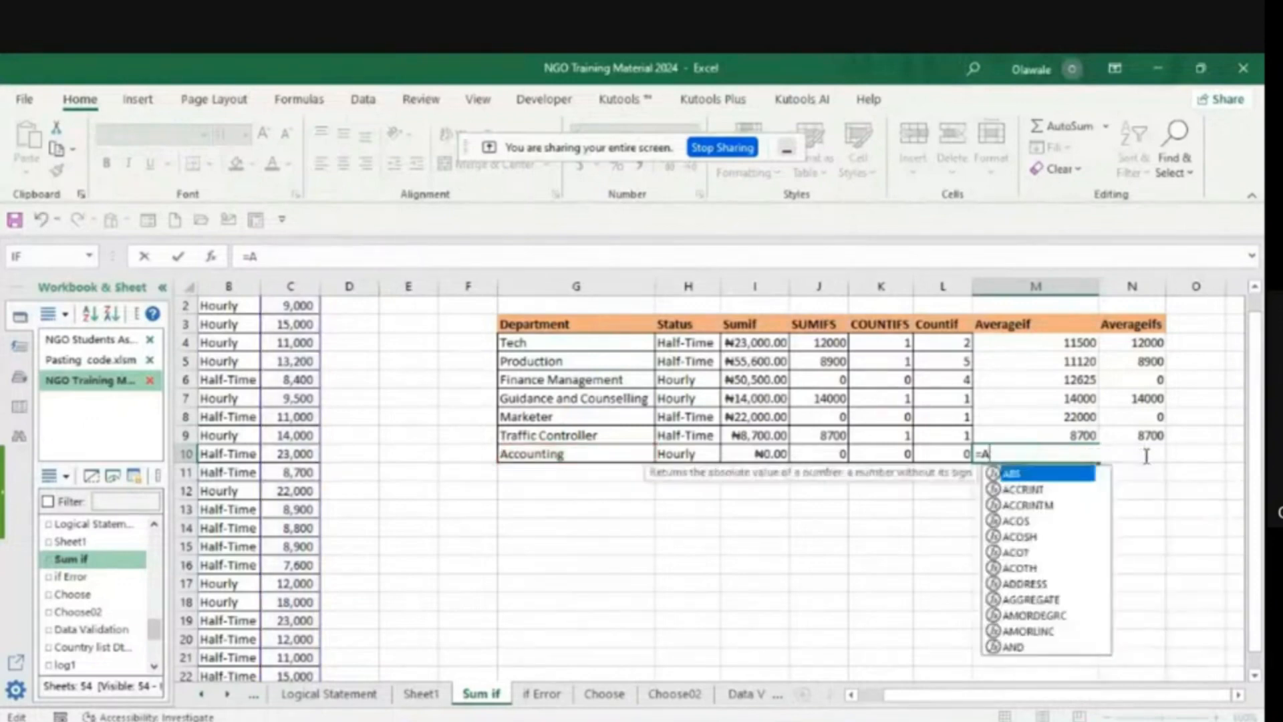
key(BackSpace)
key(BackSpace)
text(0)
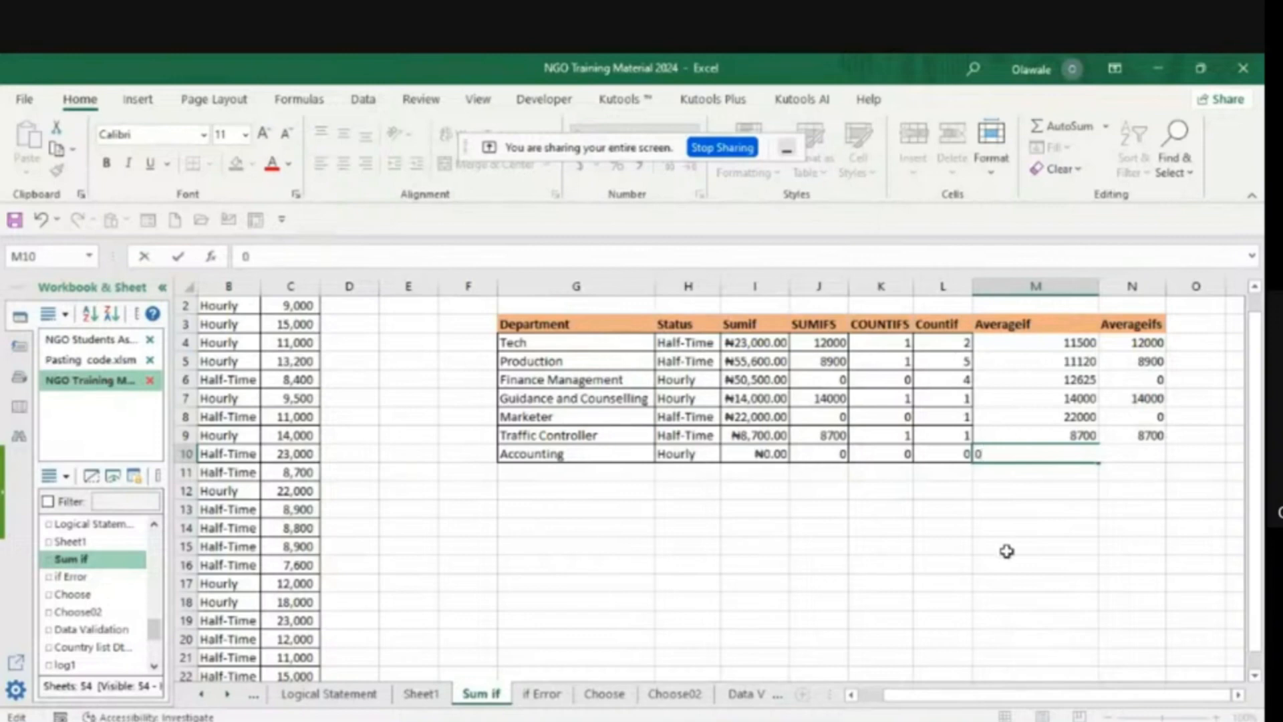
click(979, 561)
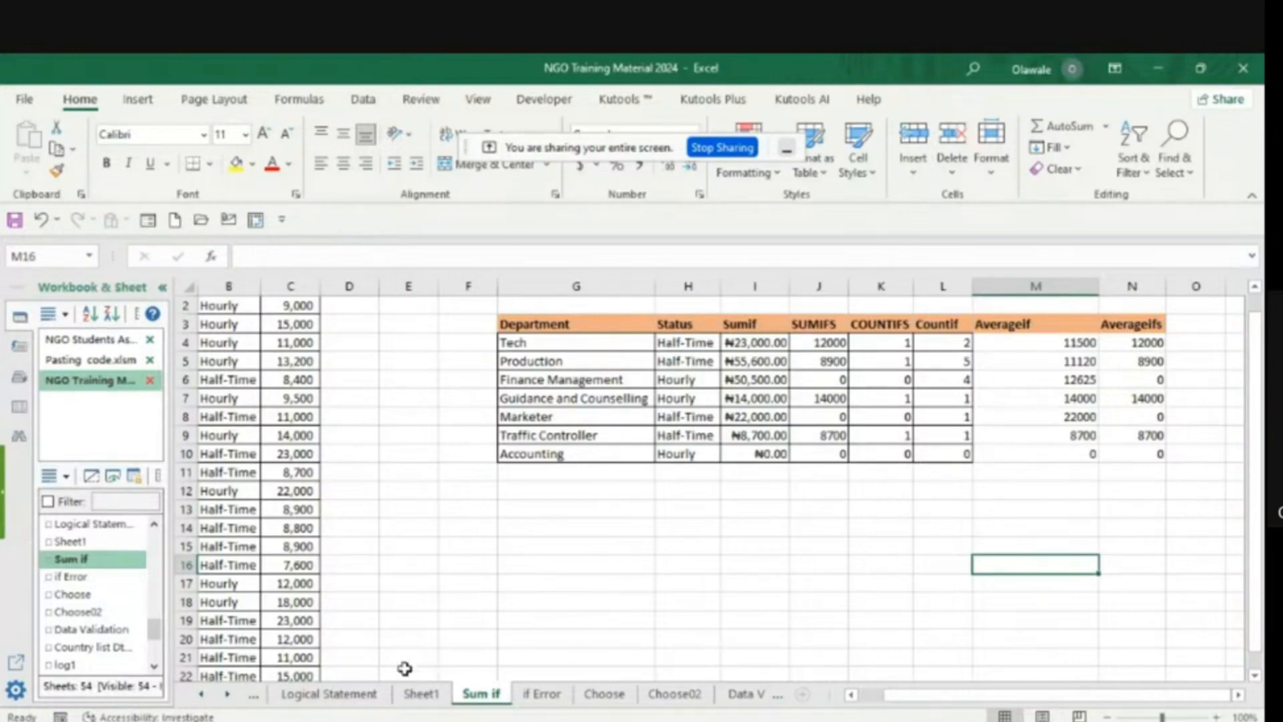
- On the if Error sheet, start an IFERROR formula in C2 with product cell B2 as the value to check
click(544, 695)
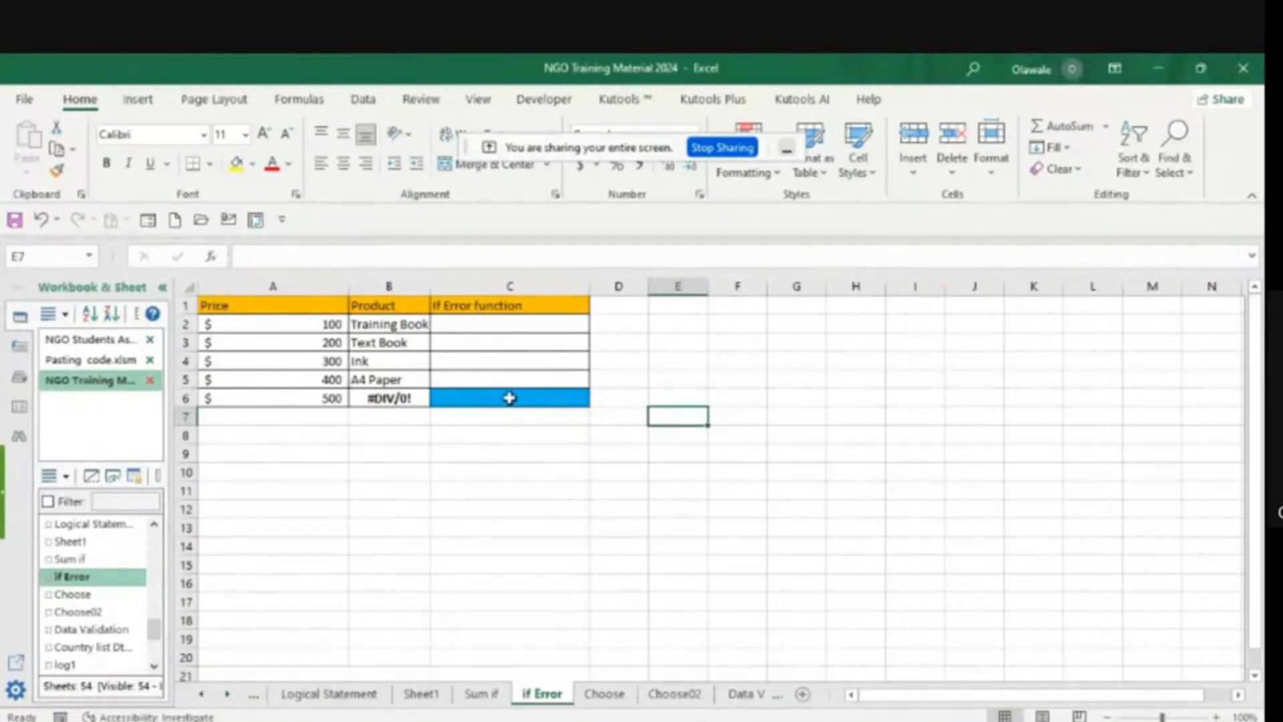
click(459, 325)
text(=if)
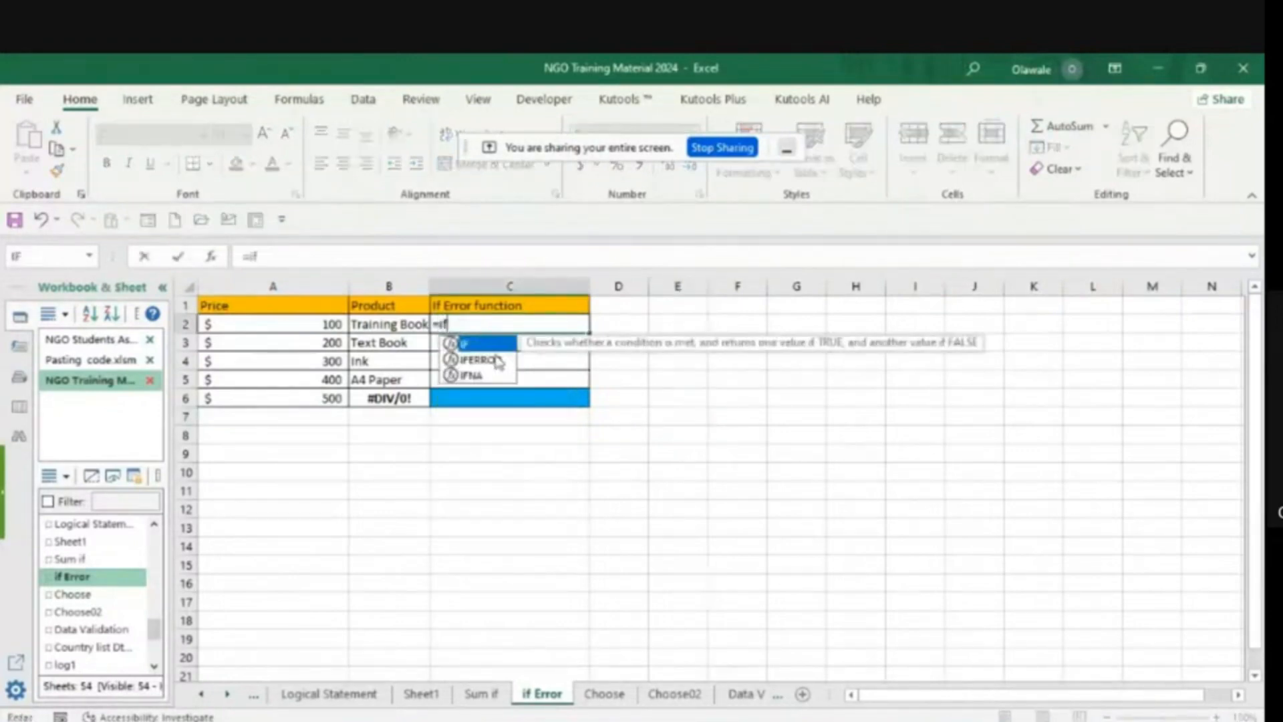
double_click(485, 360)
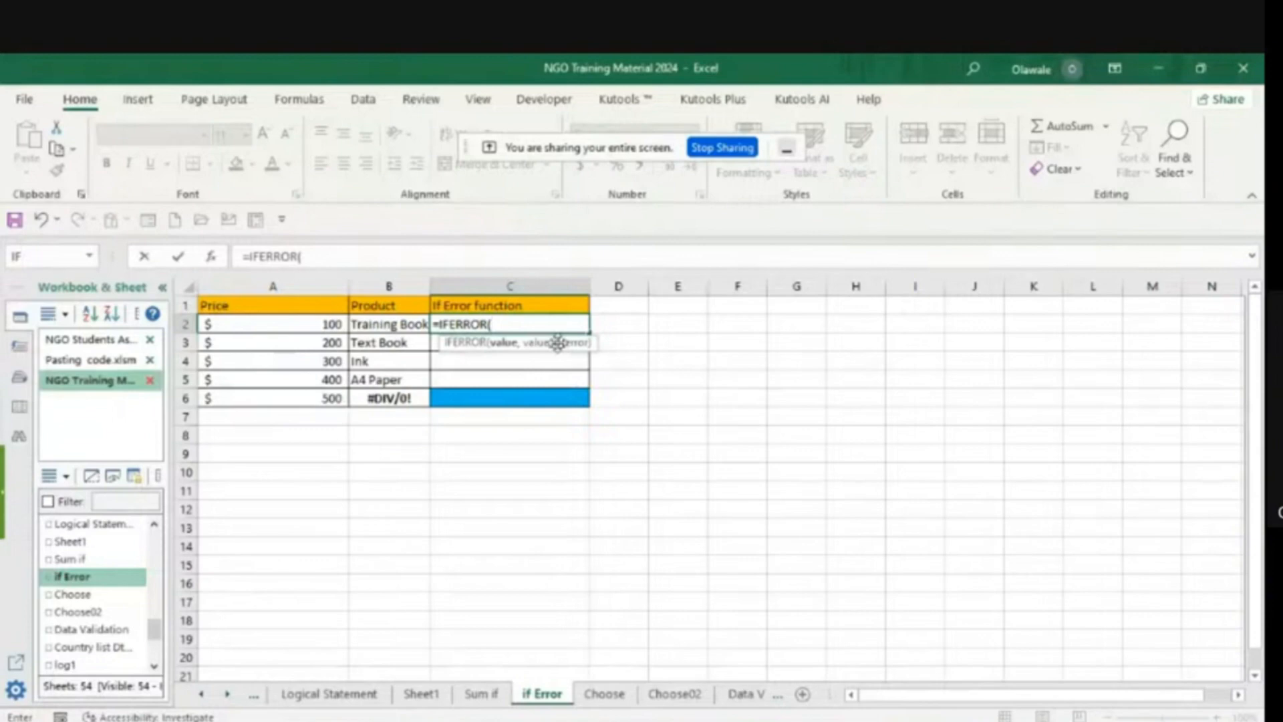
click(385, 323)
text(,)
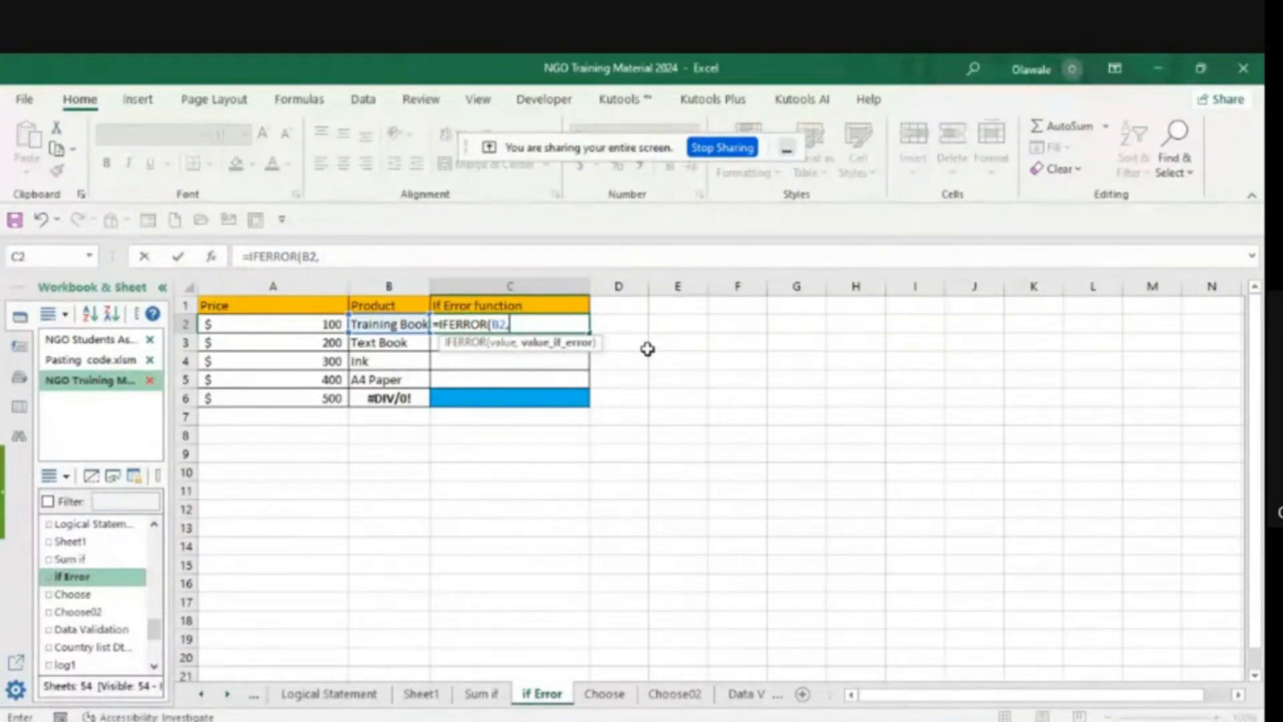
- Enter "Sold Out" as the value_if_error argument of the C2 IFERROR formula and commit it
text("Sold O)
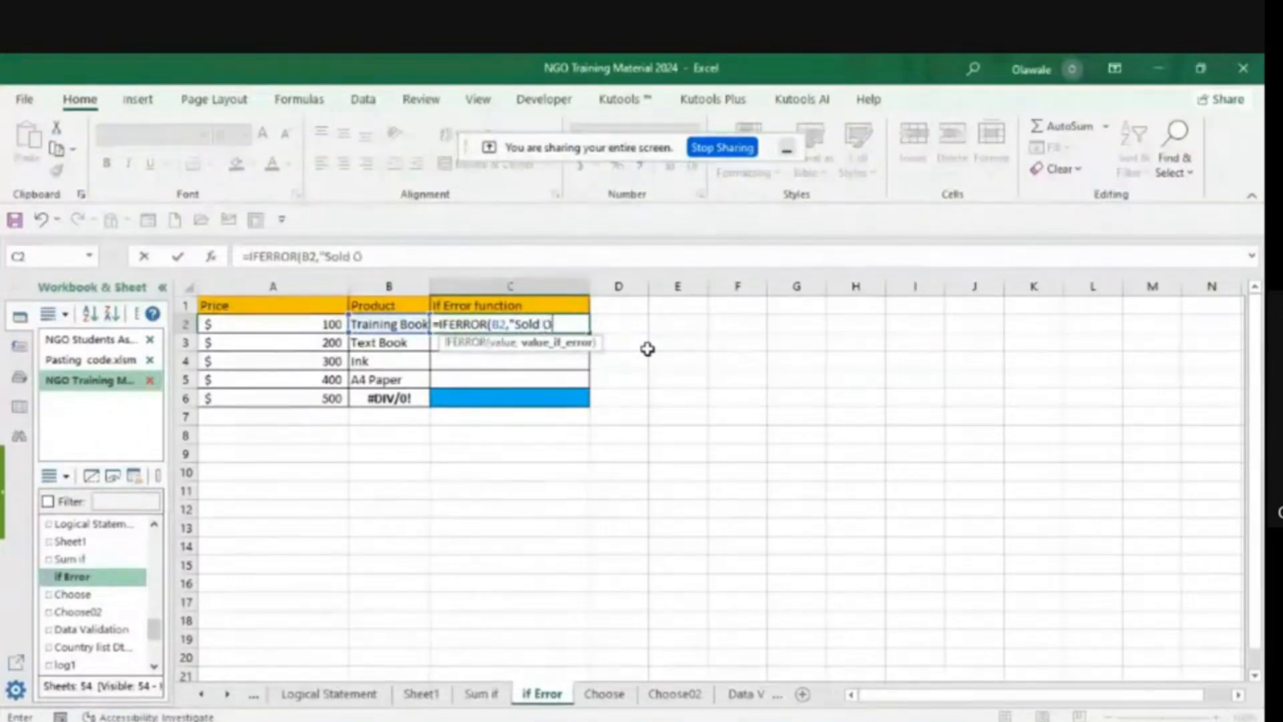
text(ut"))
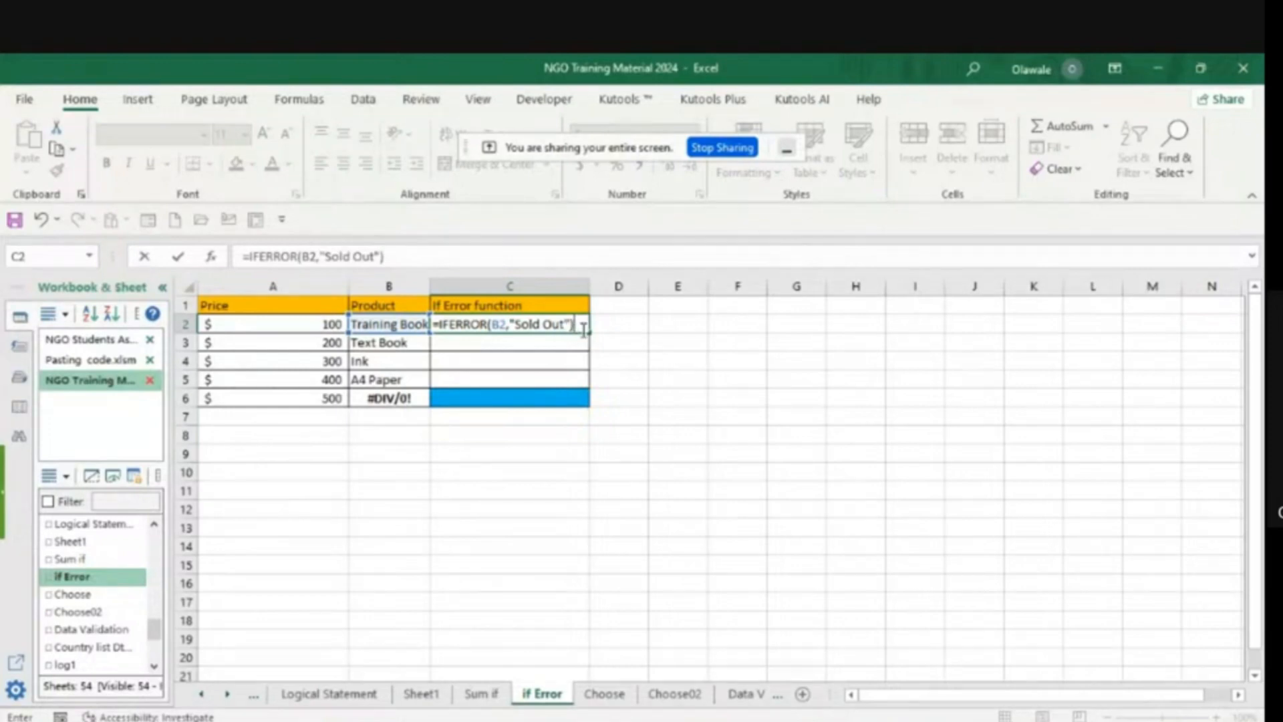
key(Return)
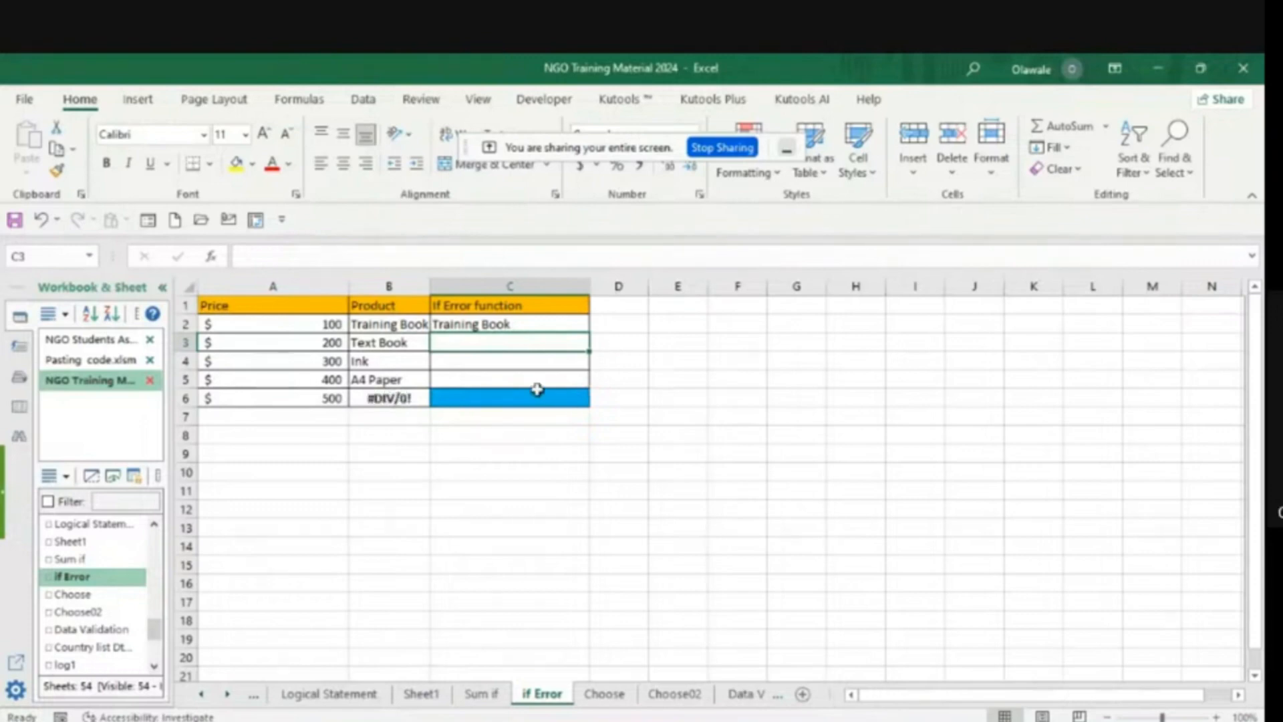
- Fill the C2 IFERROR formula down to C6 for the remaining products
click(514, 324)
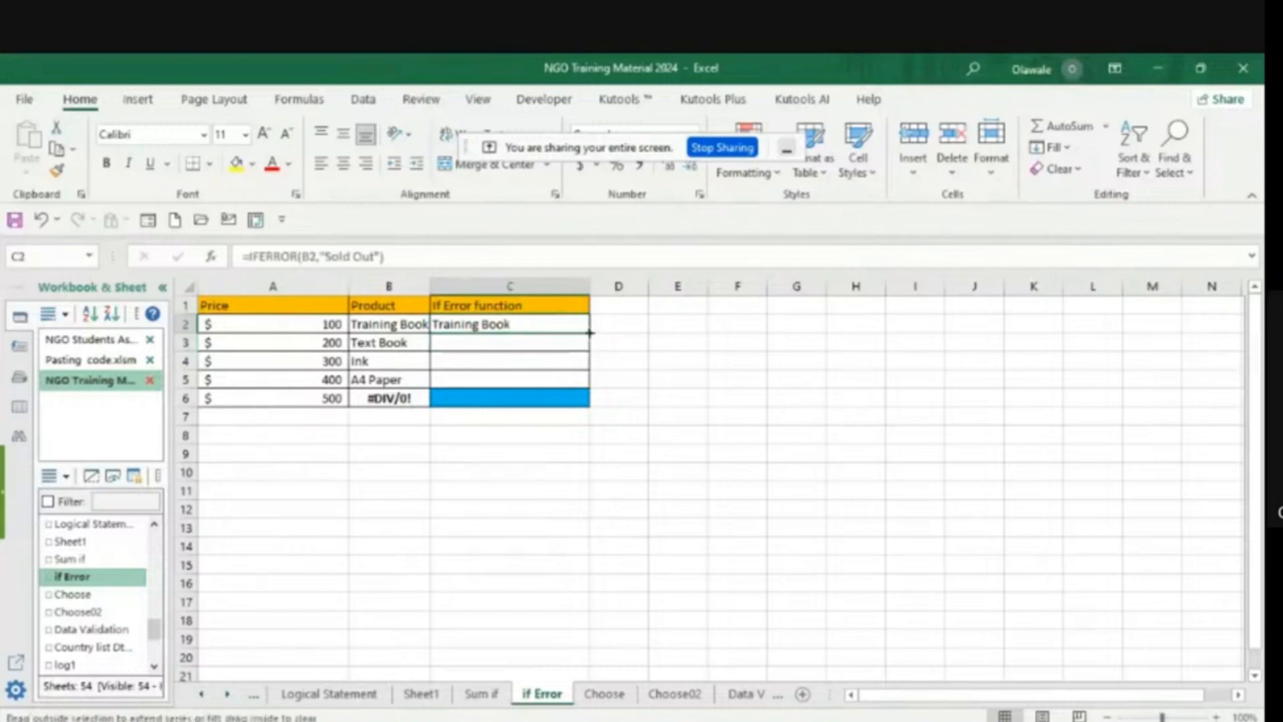
drag(582, 332, 588, 402)
click(822, 438)
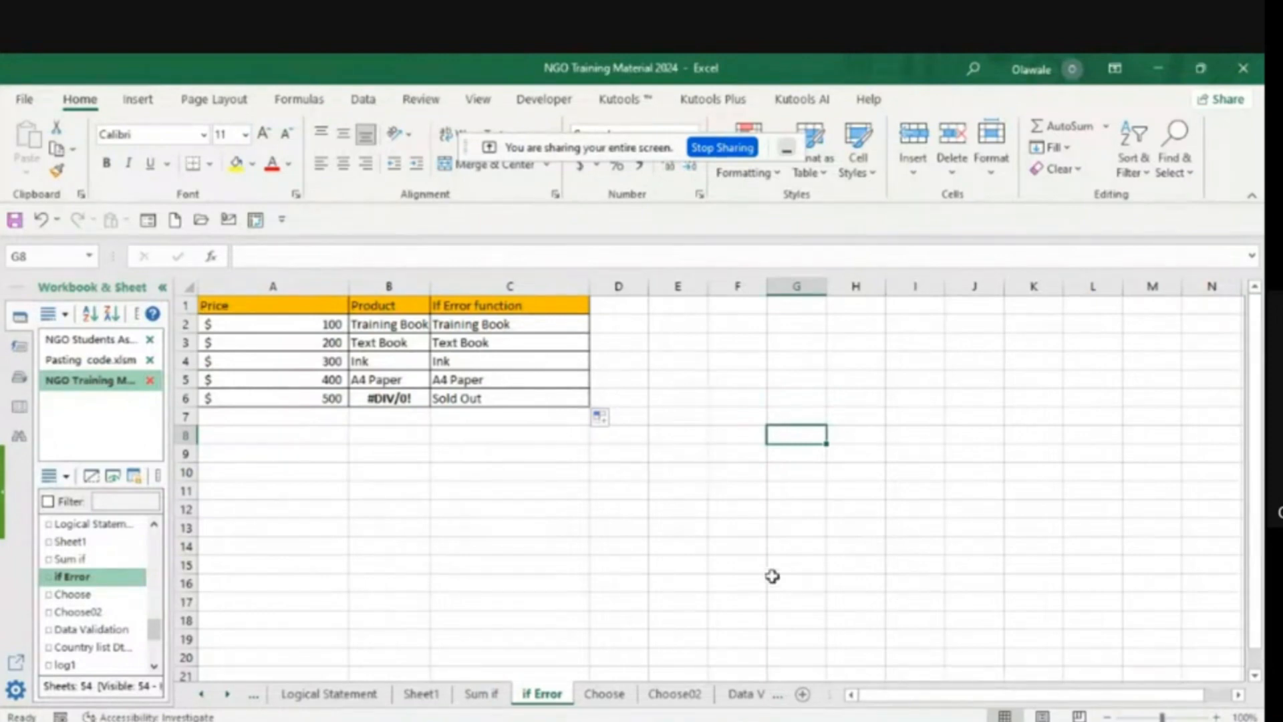
- View the Choose sheet, then insert a new blank worksheet directly after Sheet1
click(599, 696)
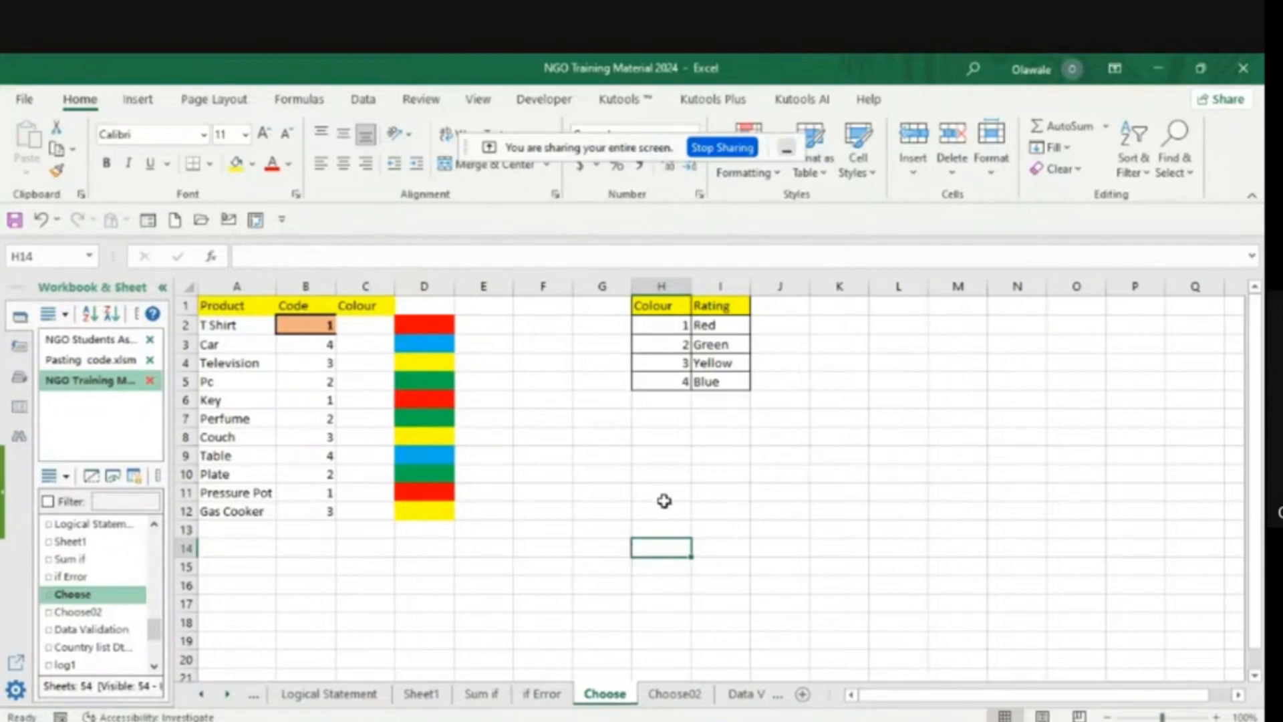
click(421, 694)
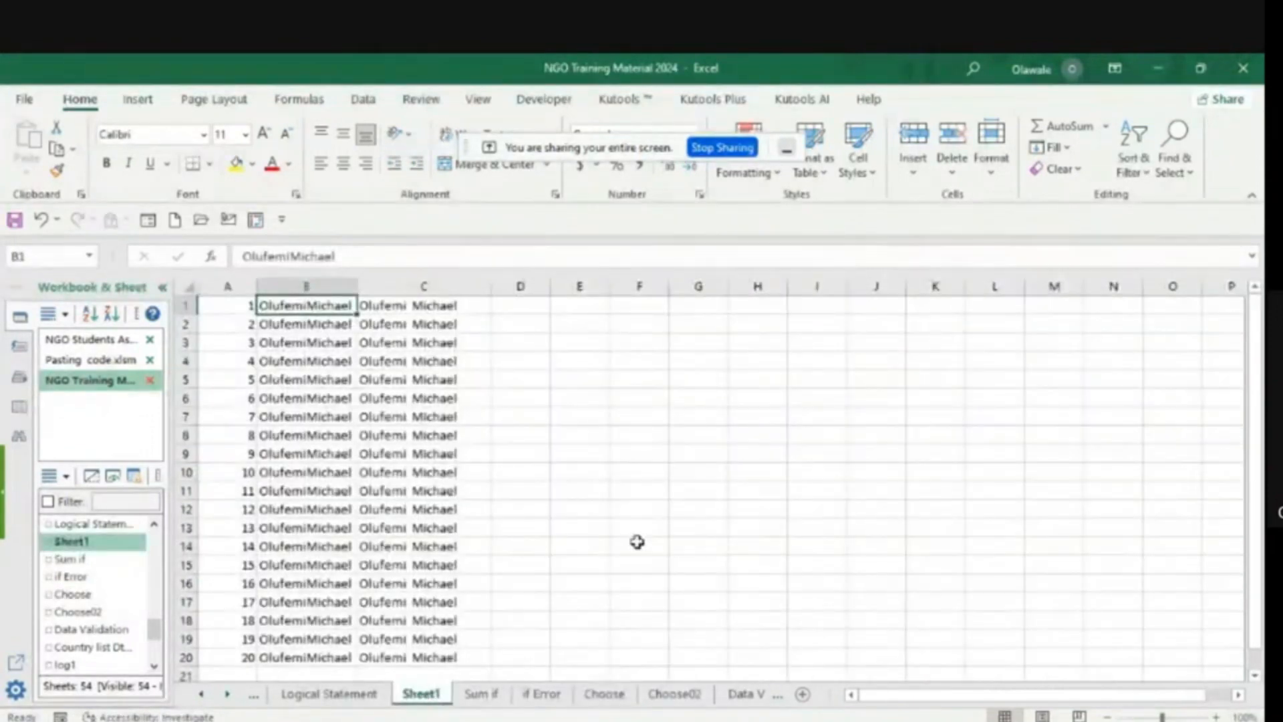
click(805, 697)
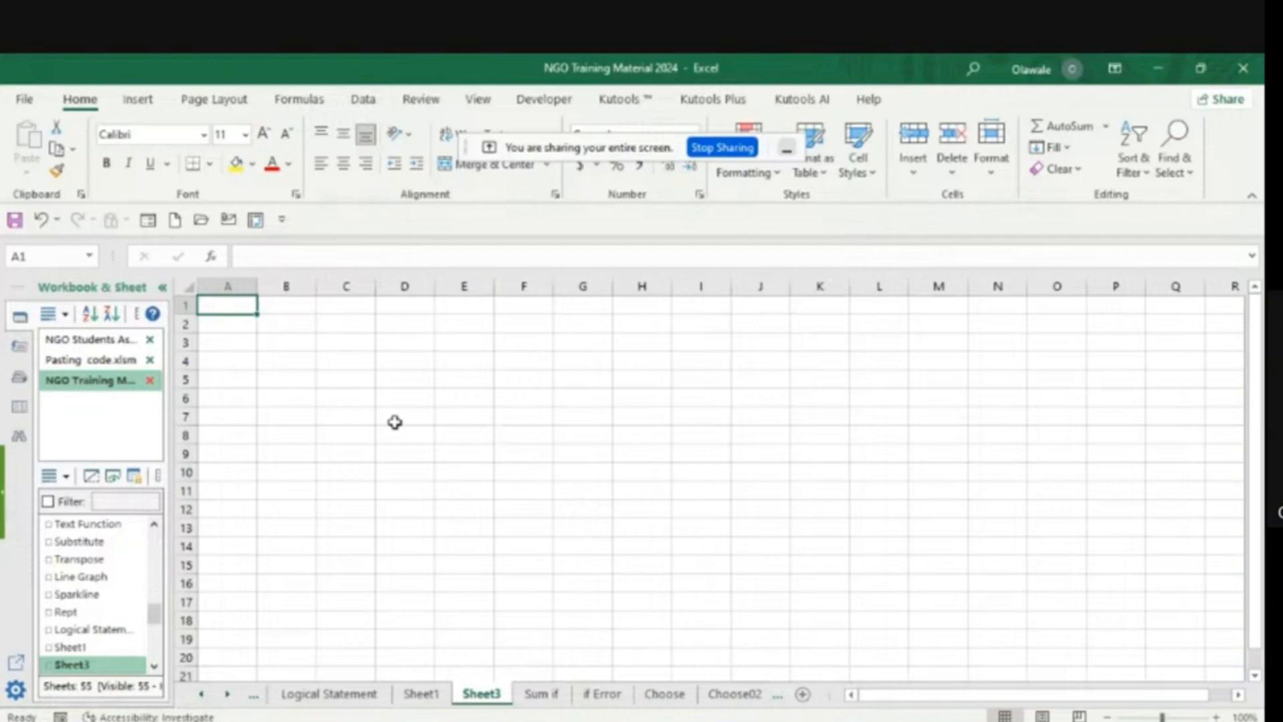
- On the blank sheet, enter the sample values 50, 100 and 150 in cells D5 to D7
click(389, 381)
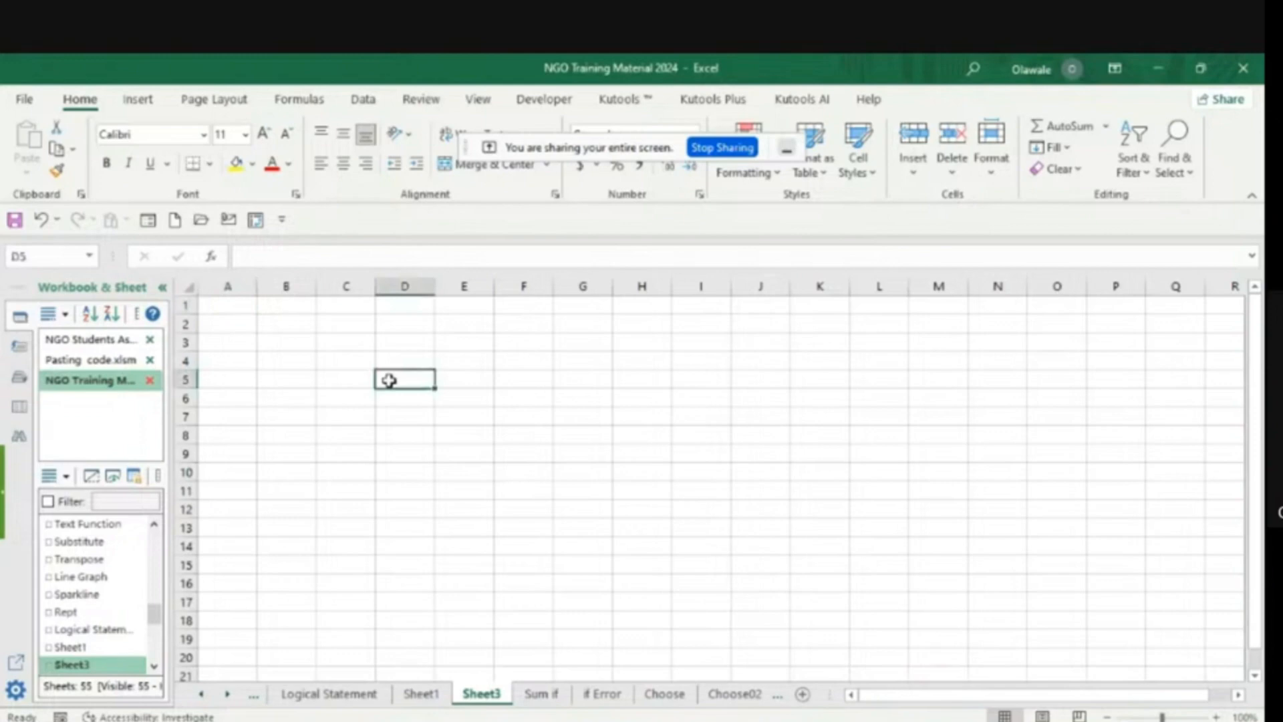
text(50)
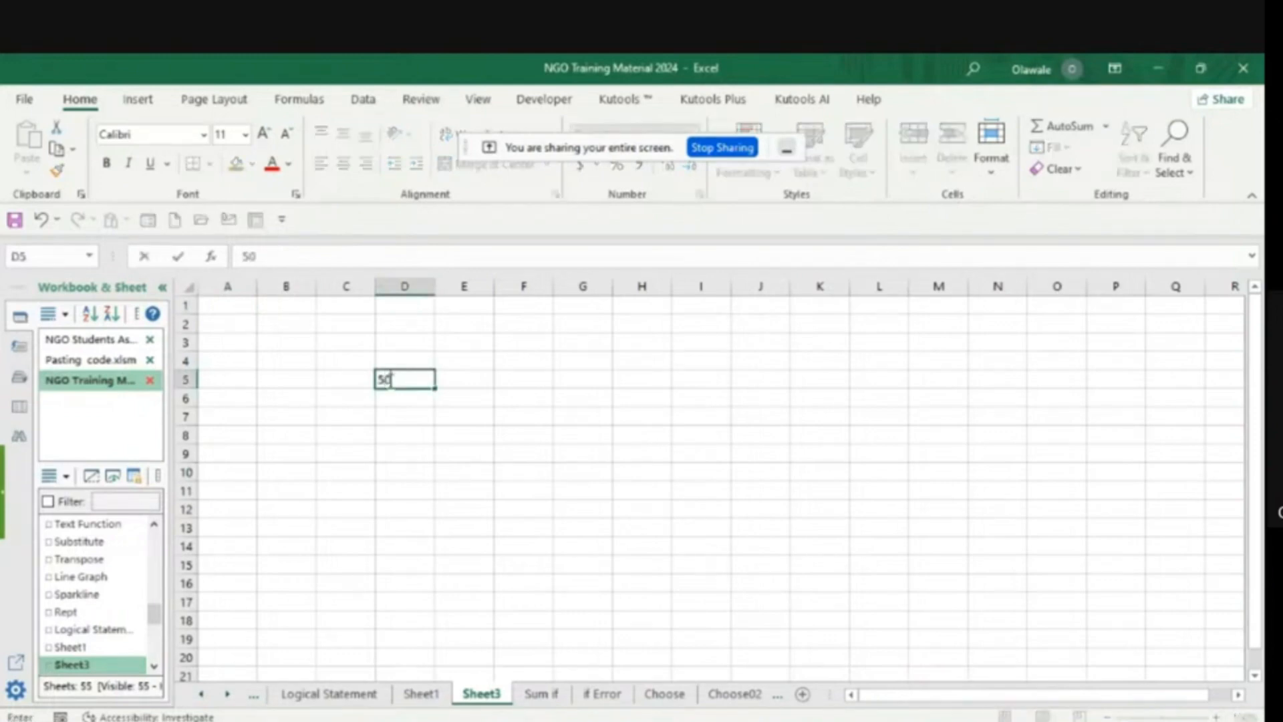
click(415, 394)
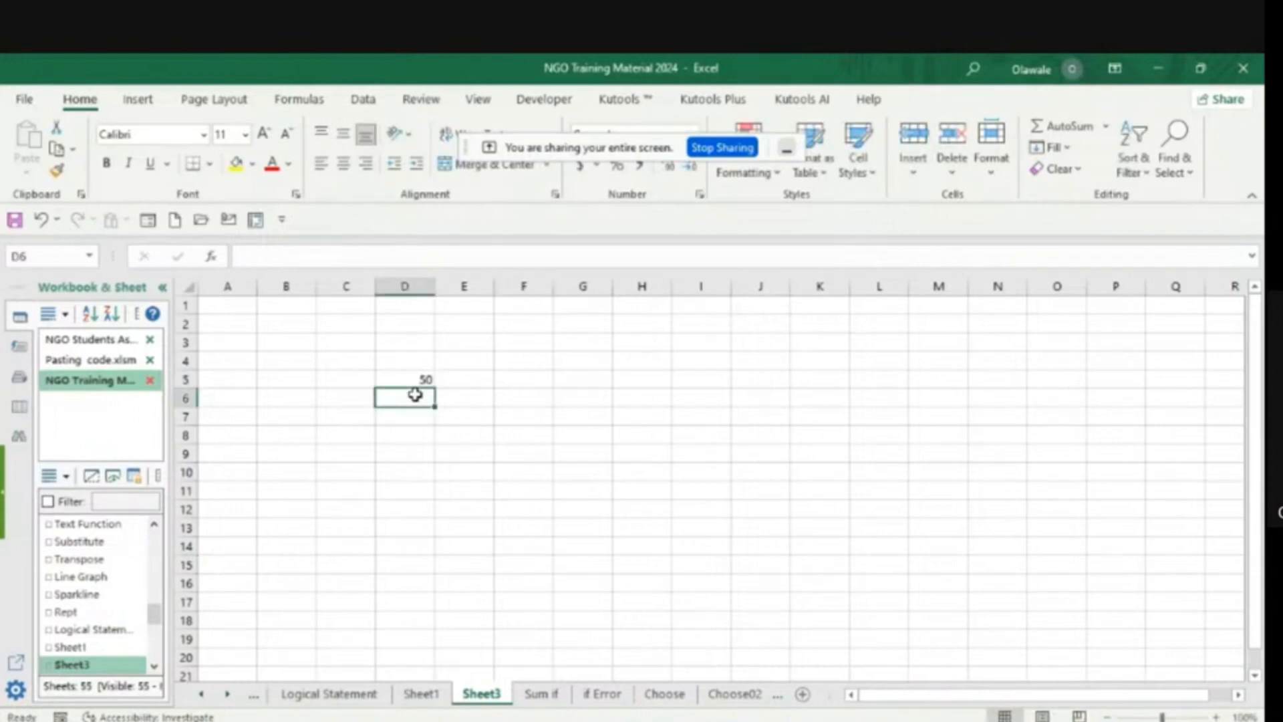
text(100)
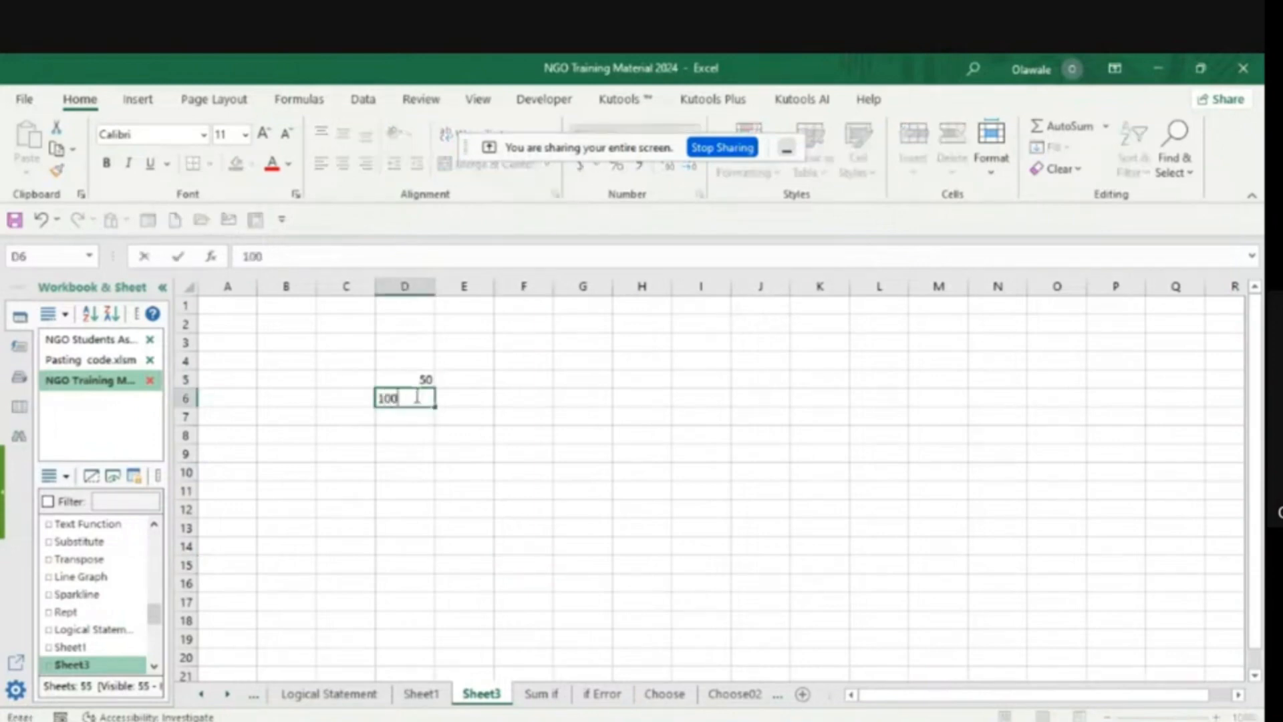
click(517, 468)
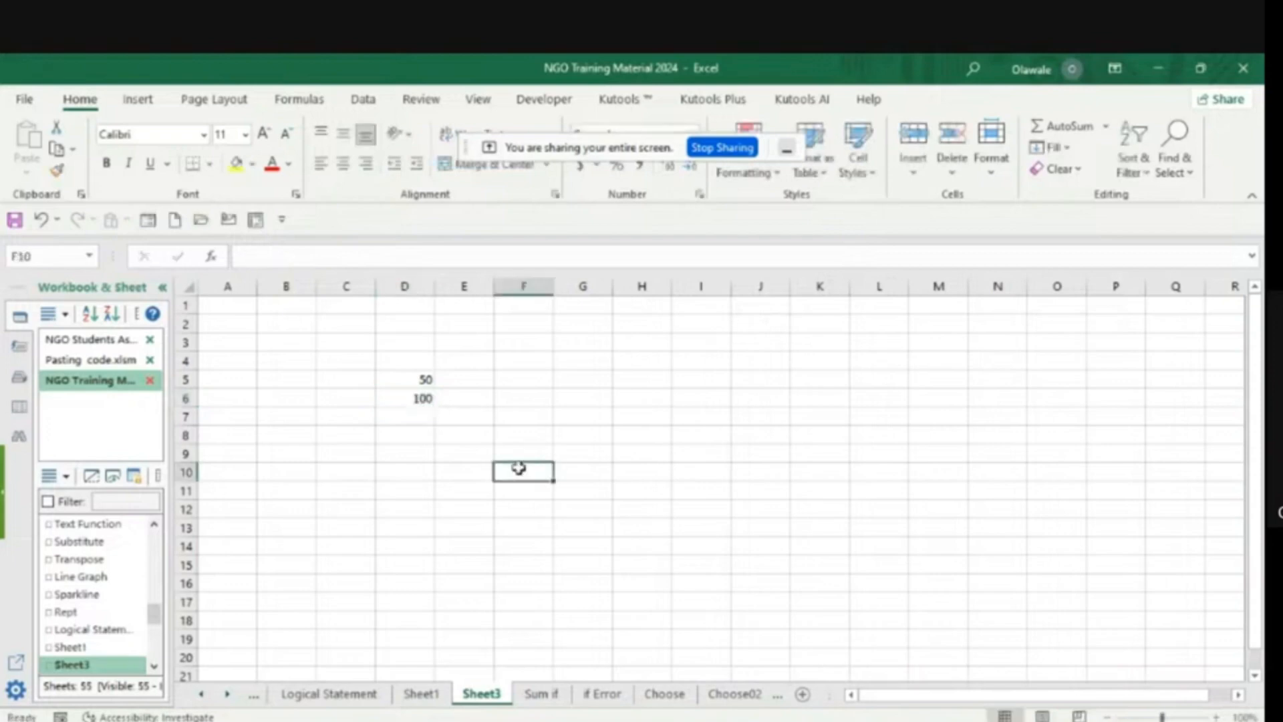
click(423, 420)
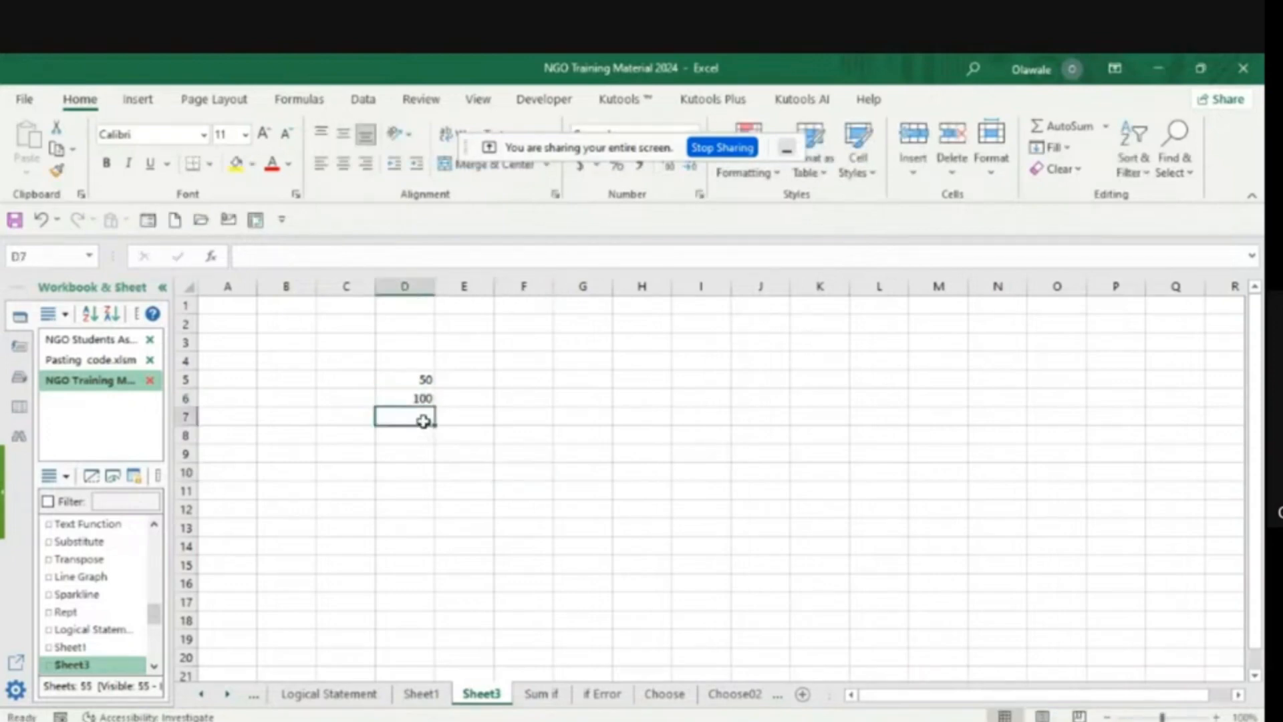
text(150)
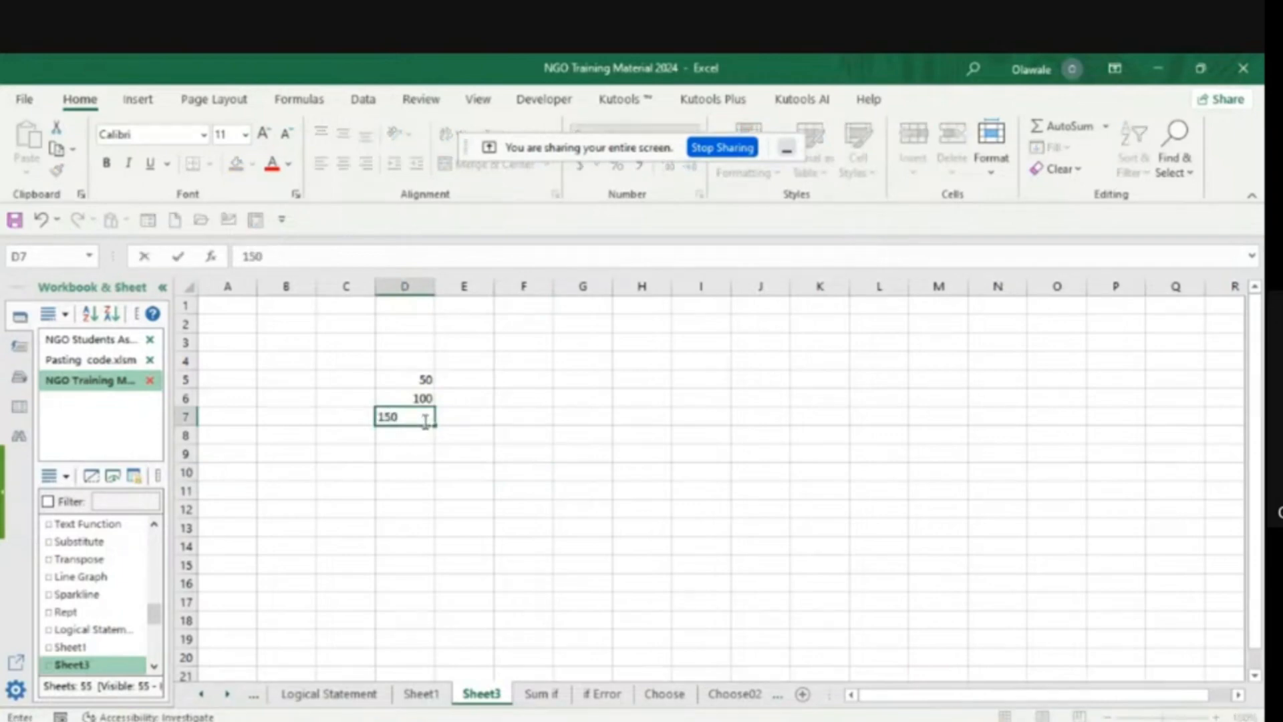
click(608, 472)
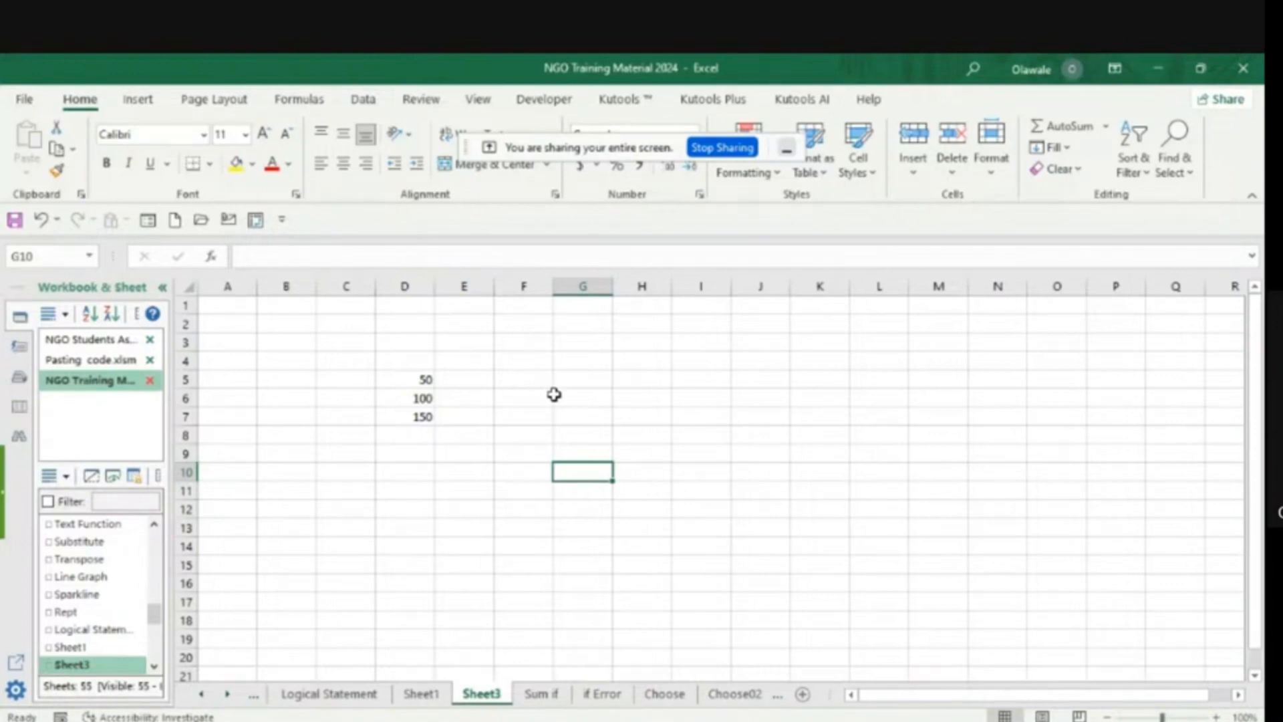
- Start an IF formula in E5 with a nested AND function as its logical test
click(454, 379)
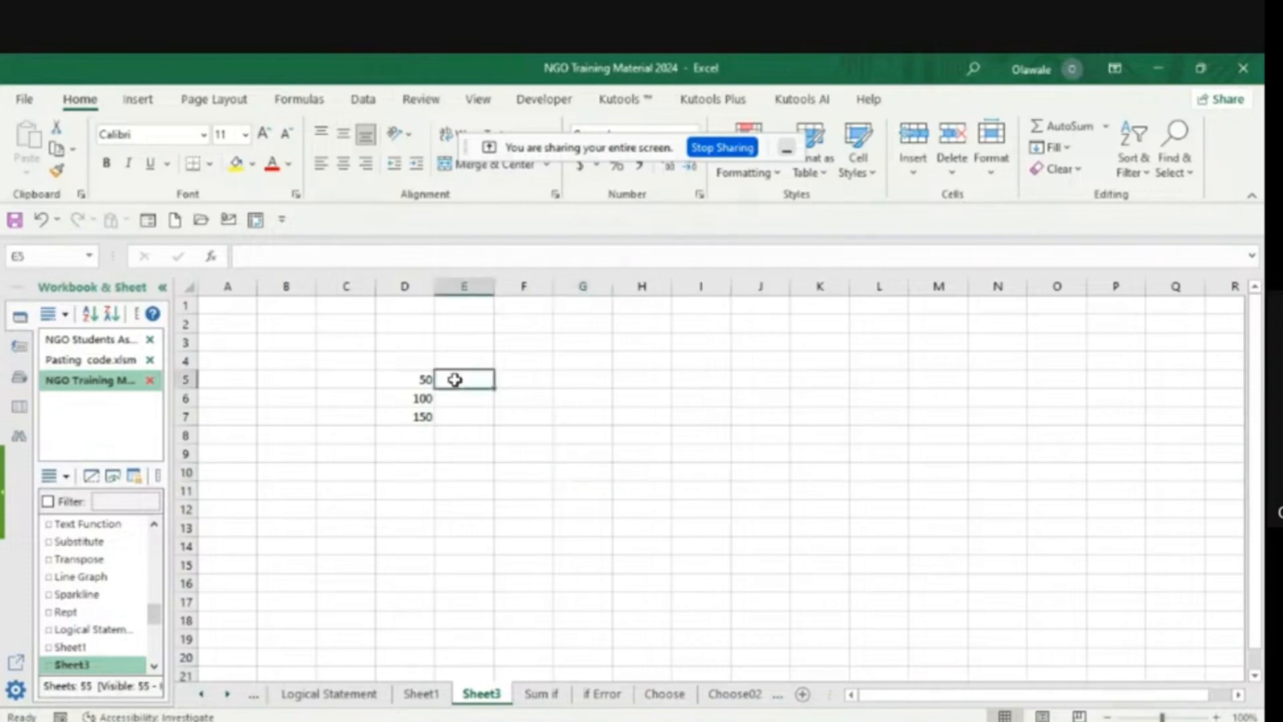
text(=i)
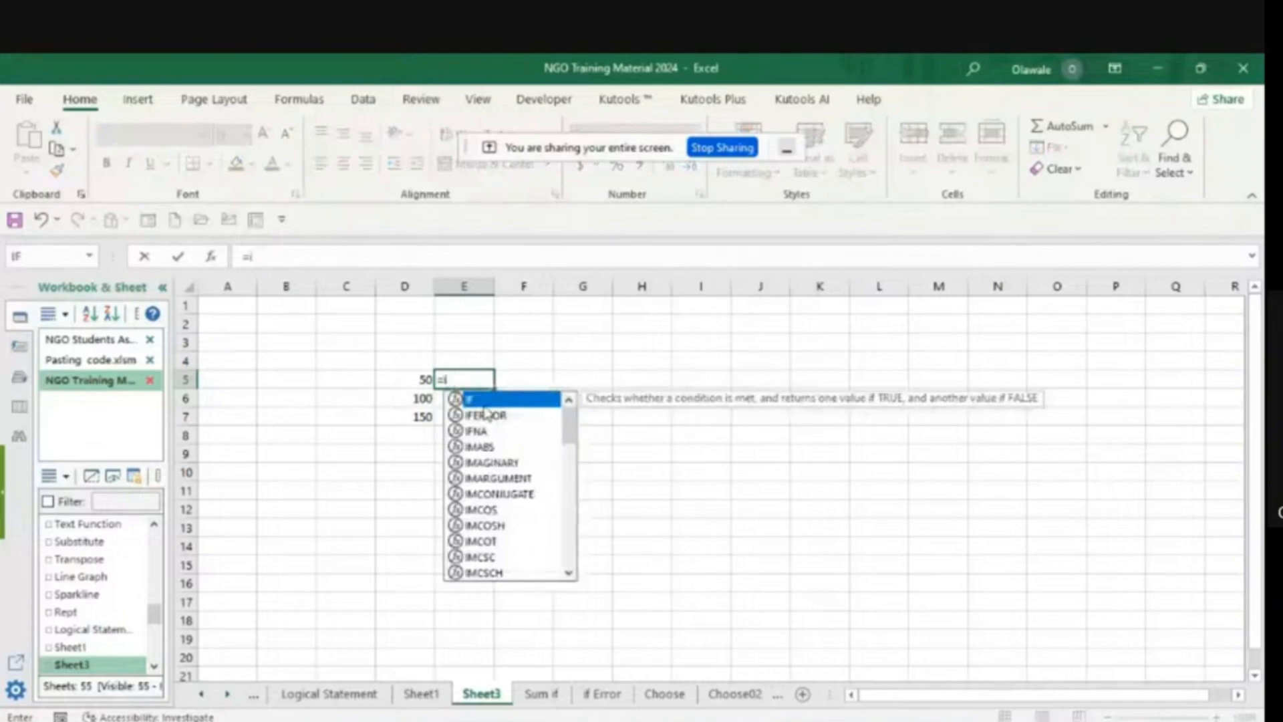
key(Tab)
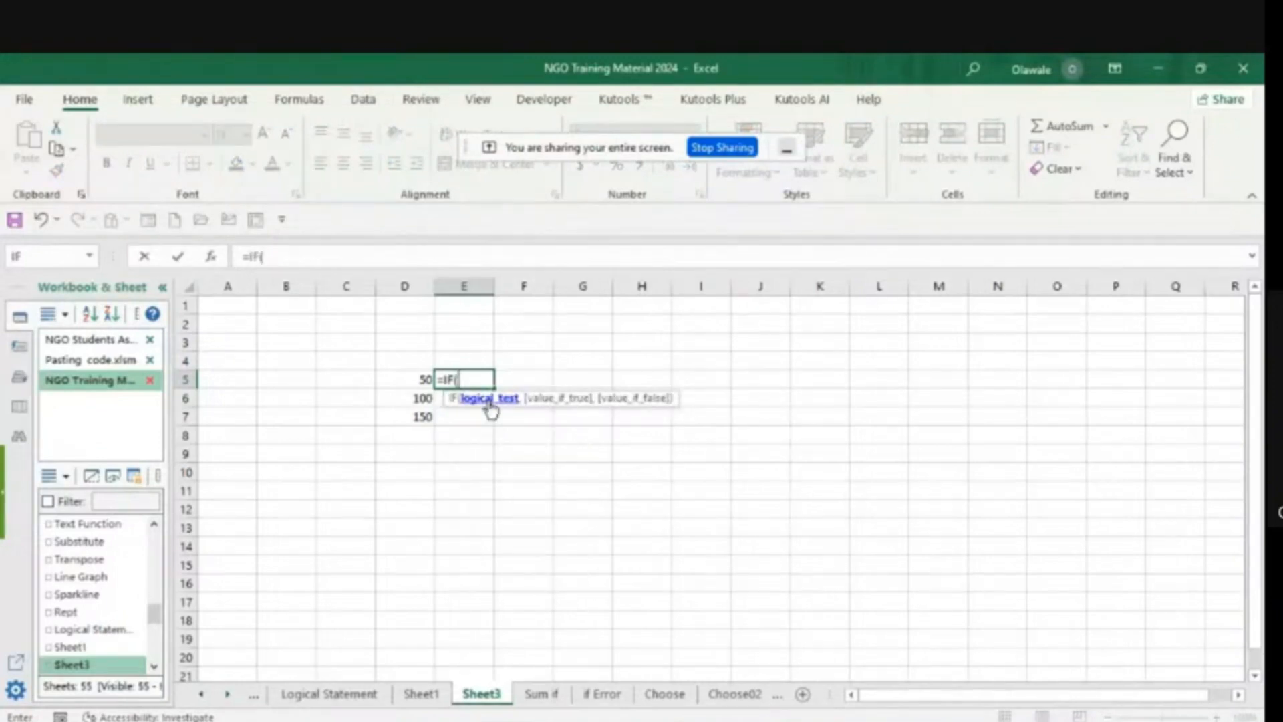
text(and)
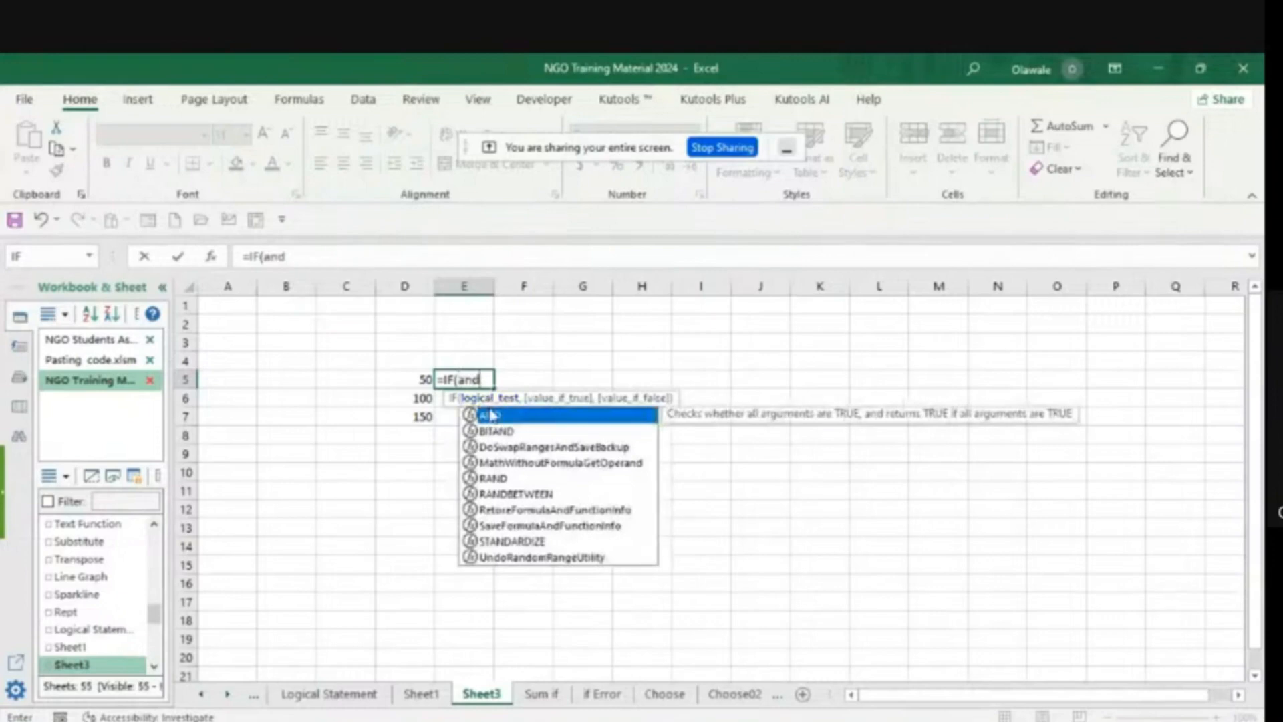
key(Tab)
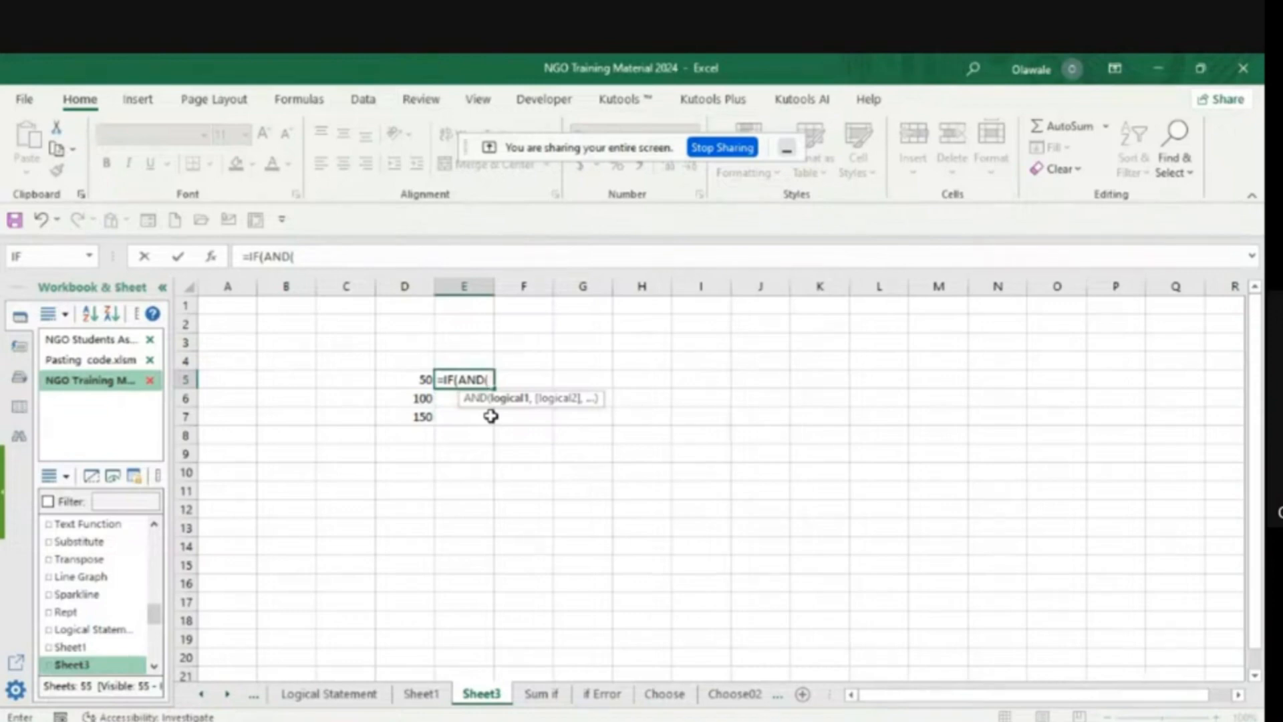
- Enter D5>=500 as the first condition of the AND function in the E5 formula
click(420, 379)
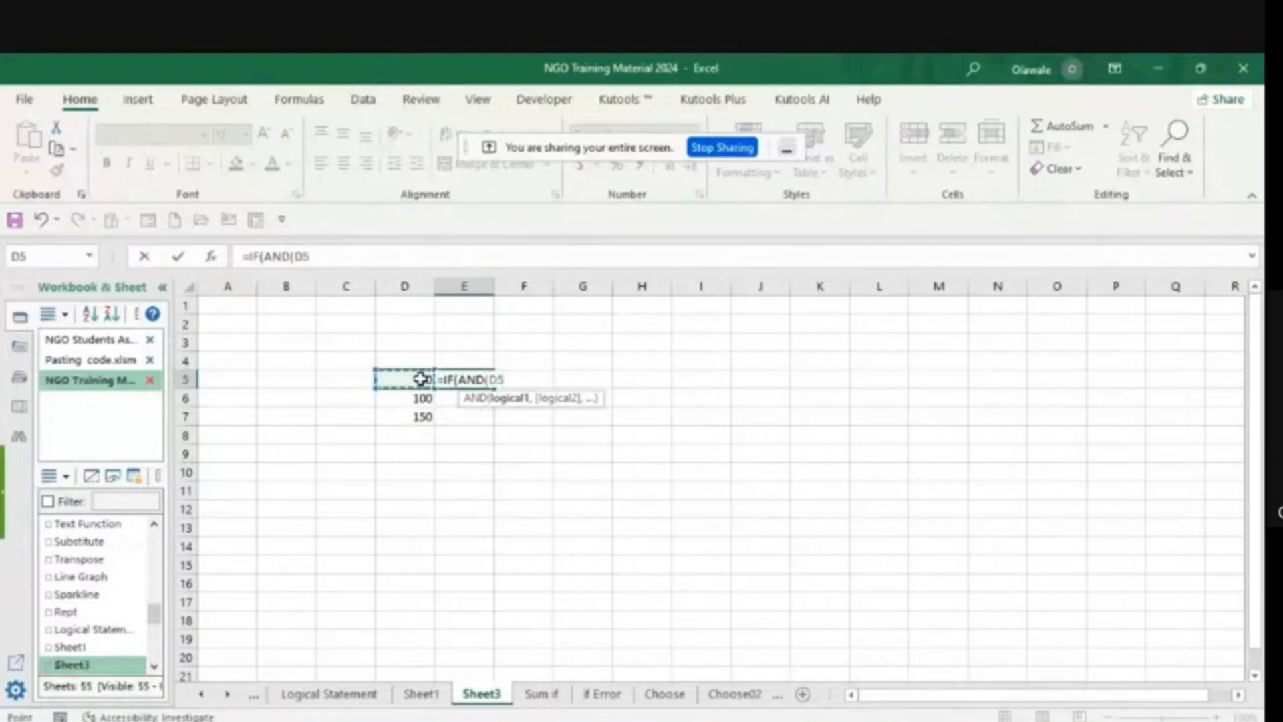
text(>500,)
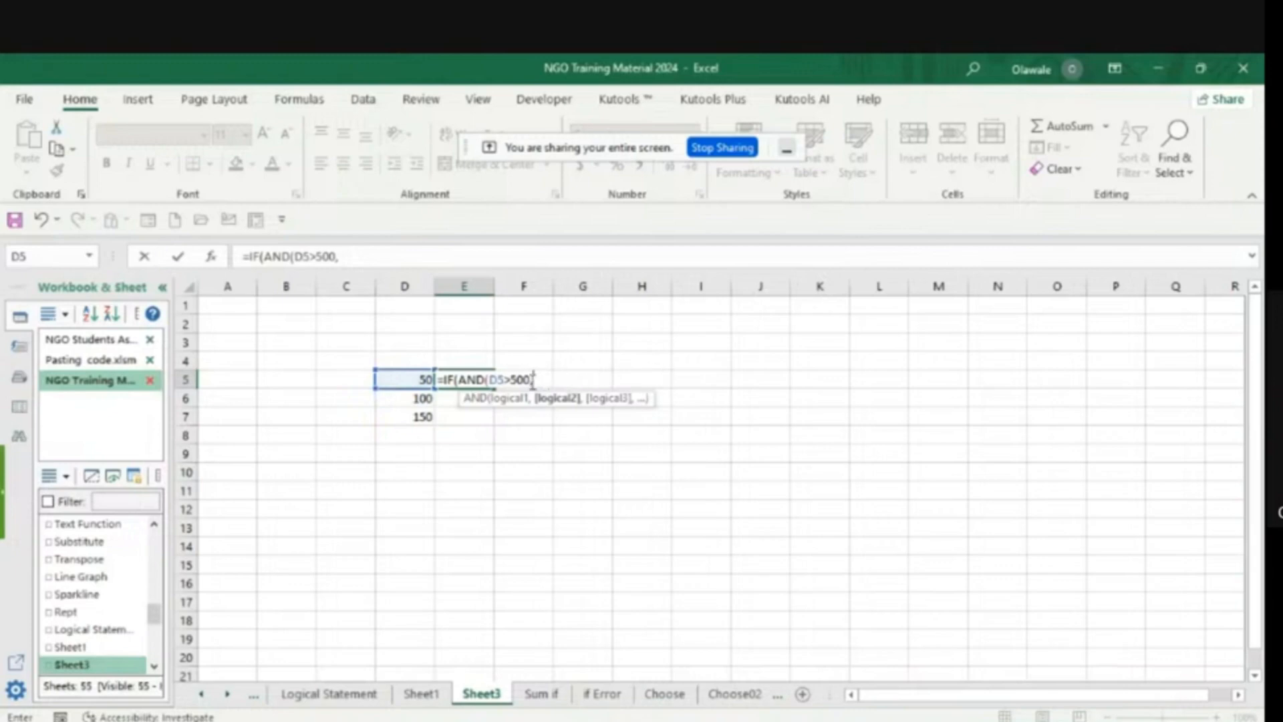
key(BackSpace)
key(BackSpace)
key(BackSpace)
key(BackSpace)
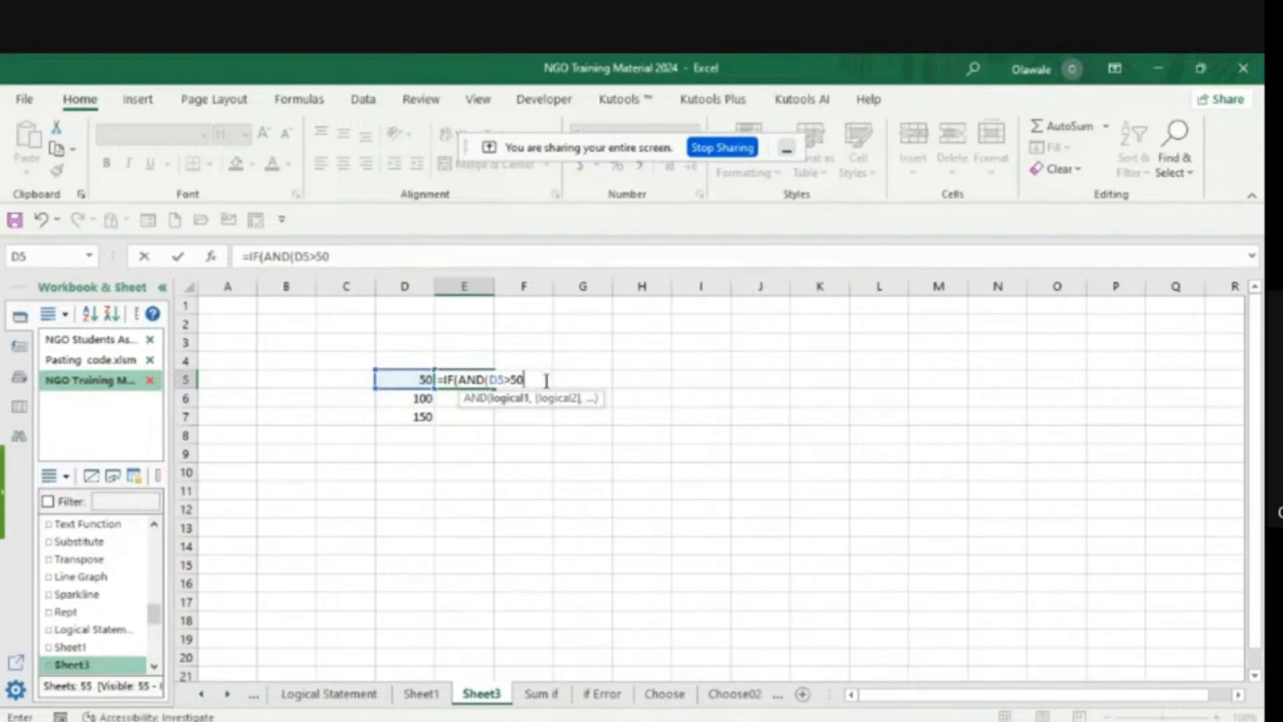
text(=500,)
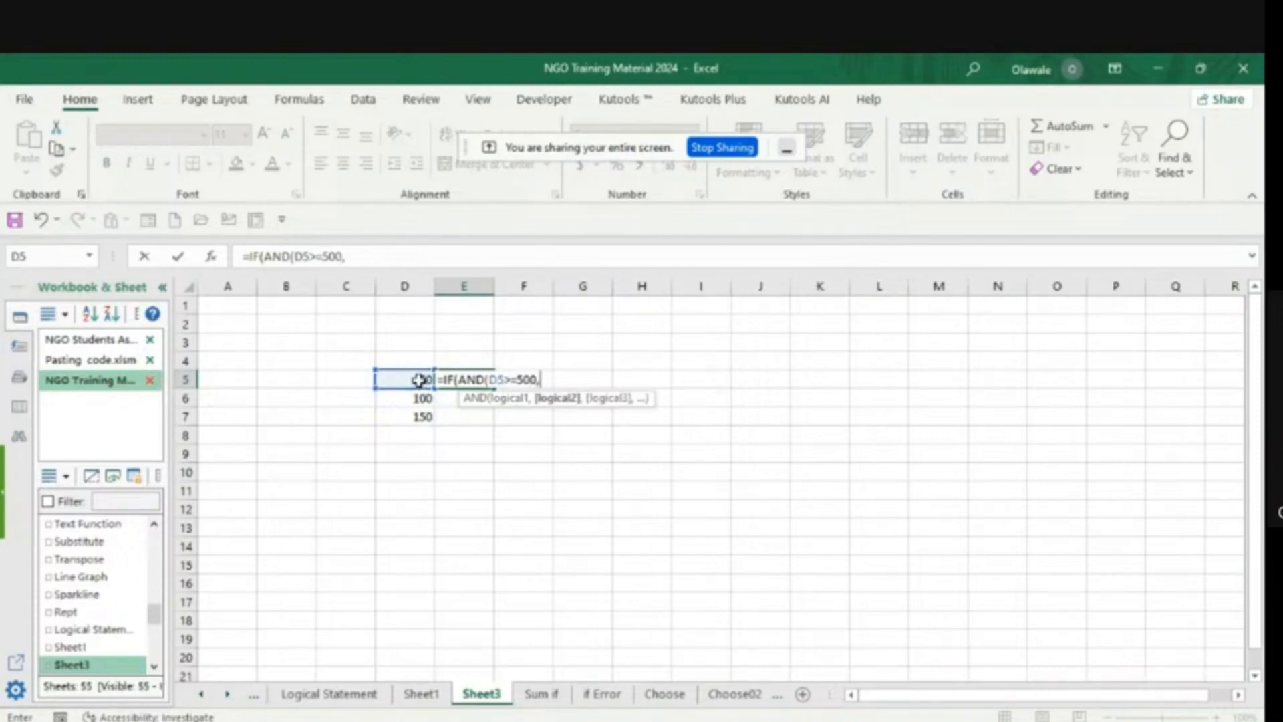
- Add D5<500 as the second AND condition and close the logical test of the E5 formula
click(420, 379)
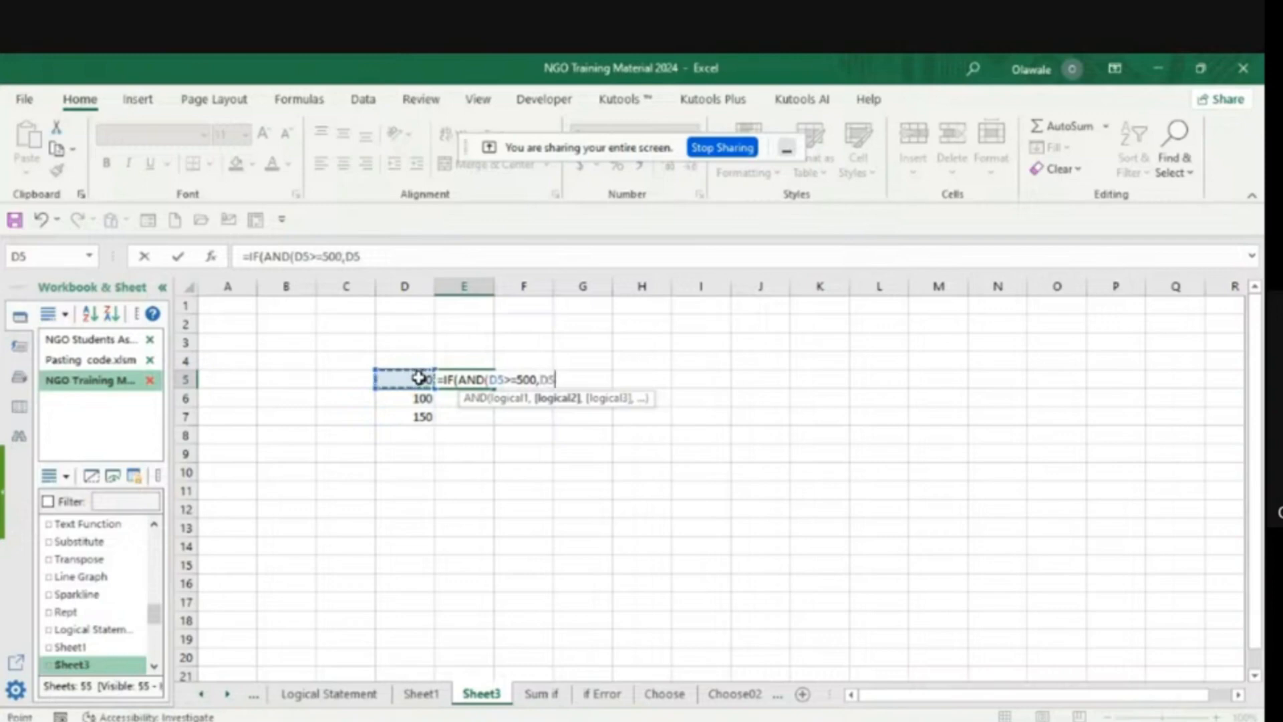
text(<500)
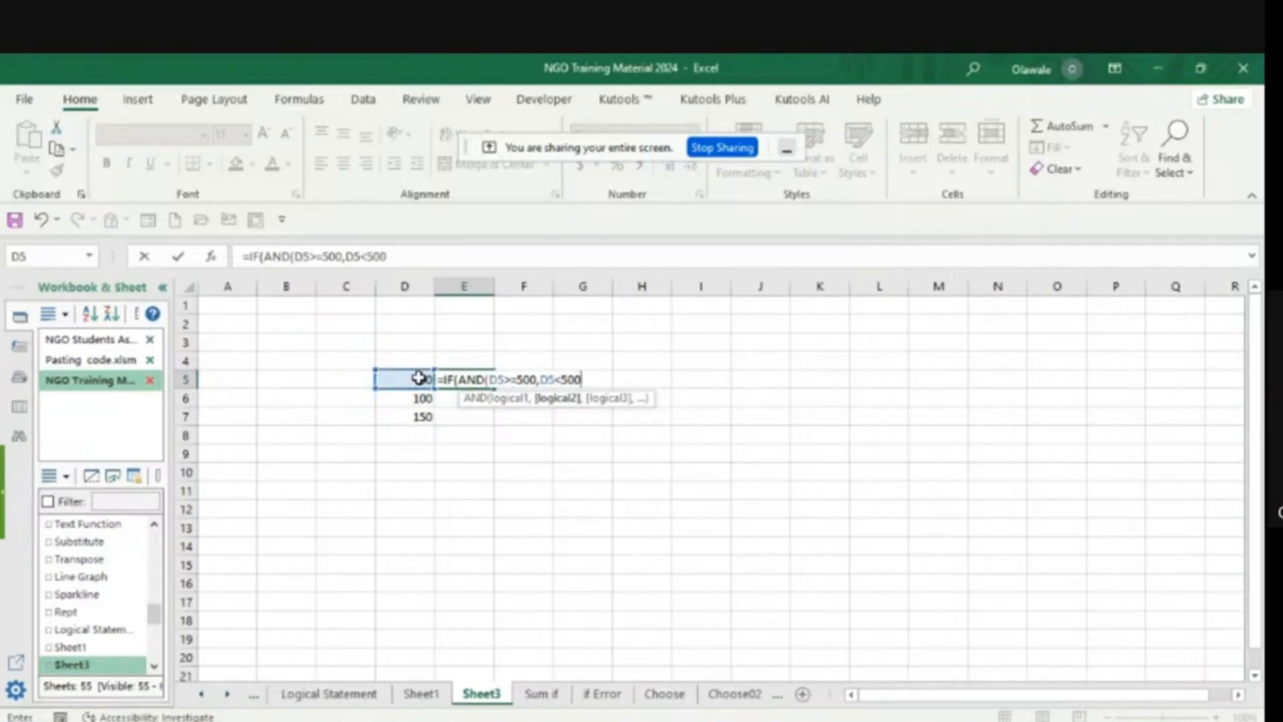
text())
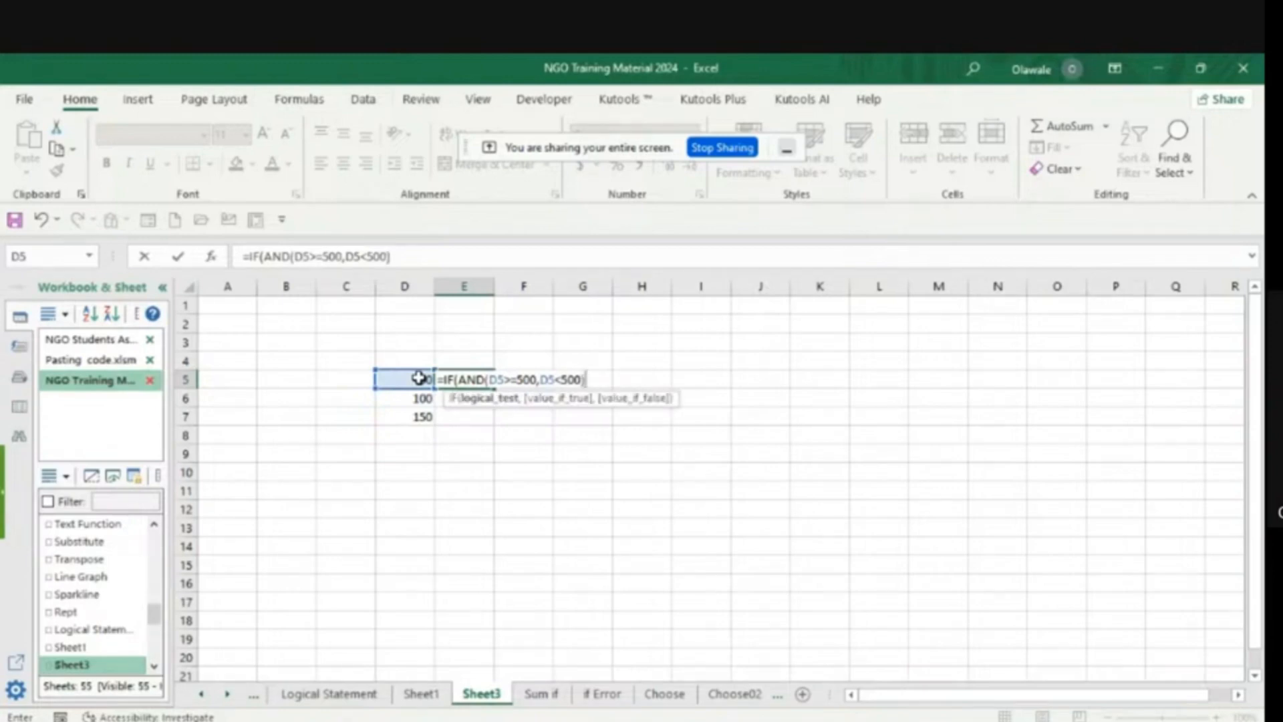
text(,)
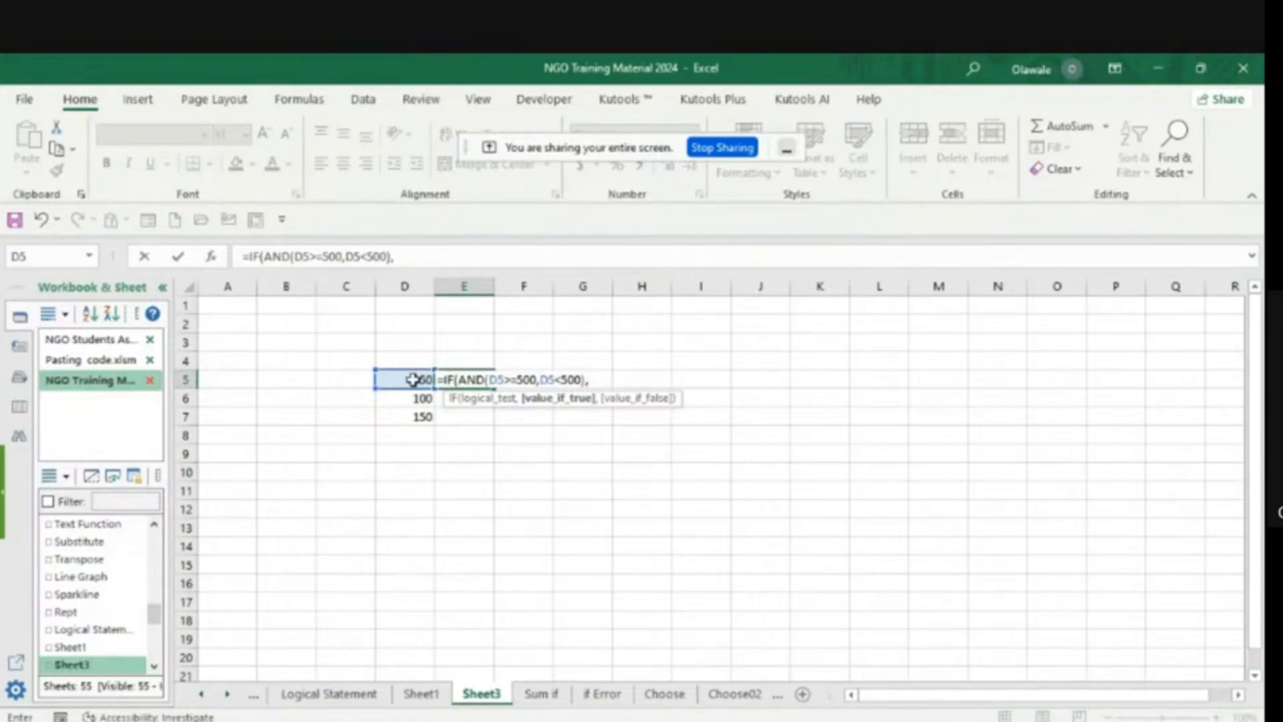
- Set the E5 formula's value_if_true to D5*3 and value_if_false to D5*2, then commit it
click(412, 379)
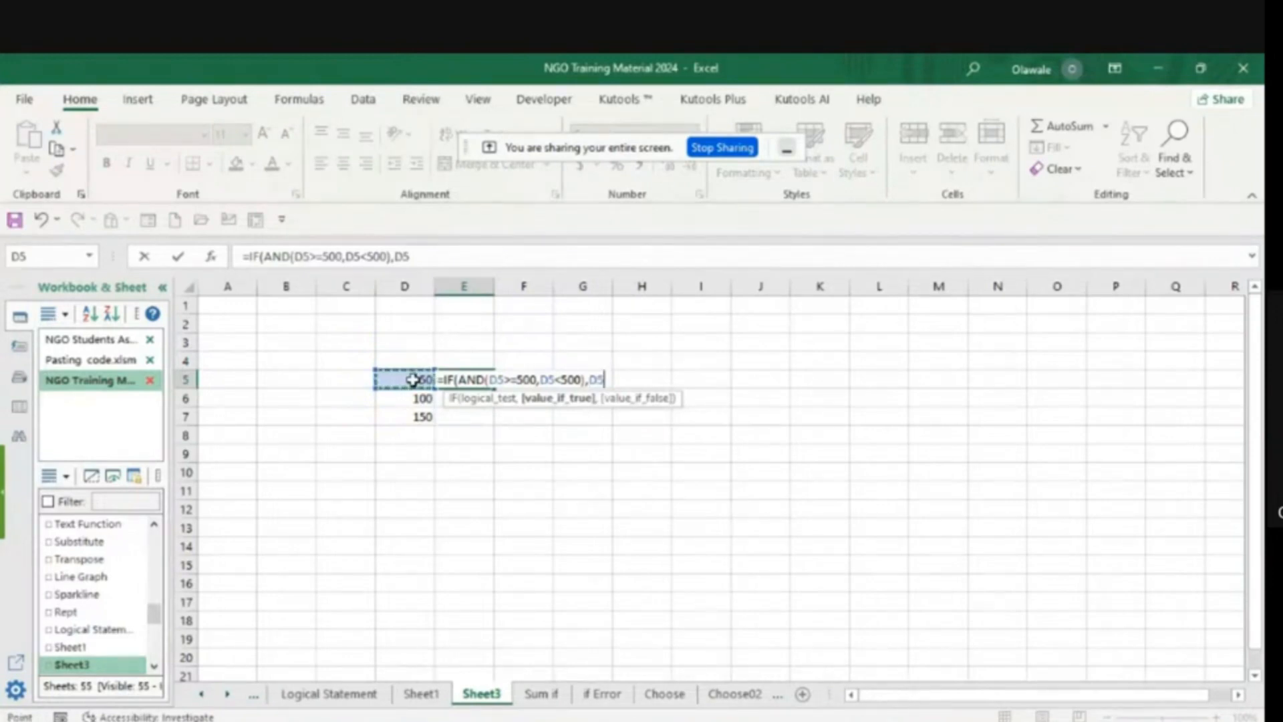
text(*3,)
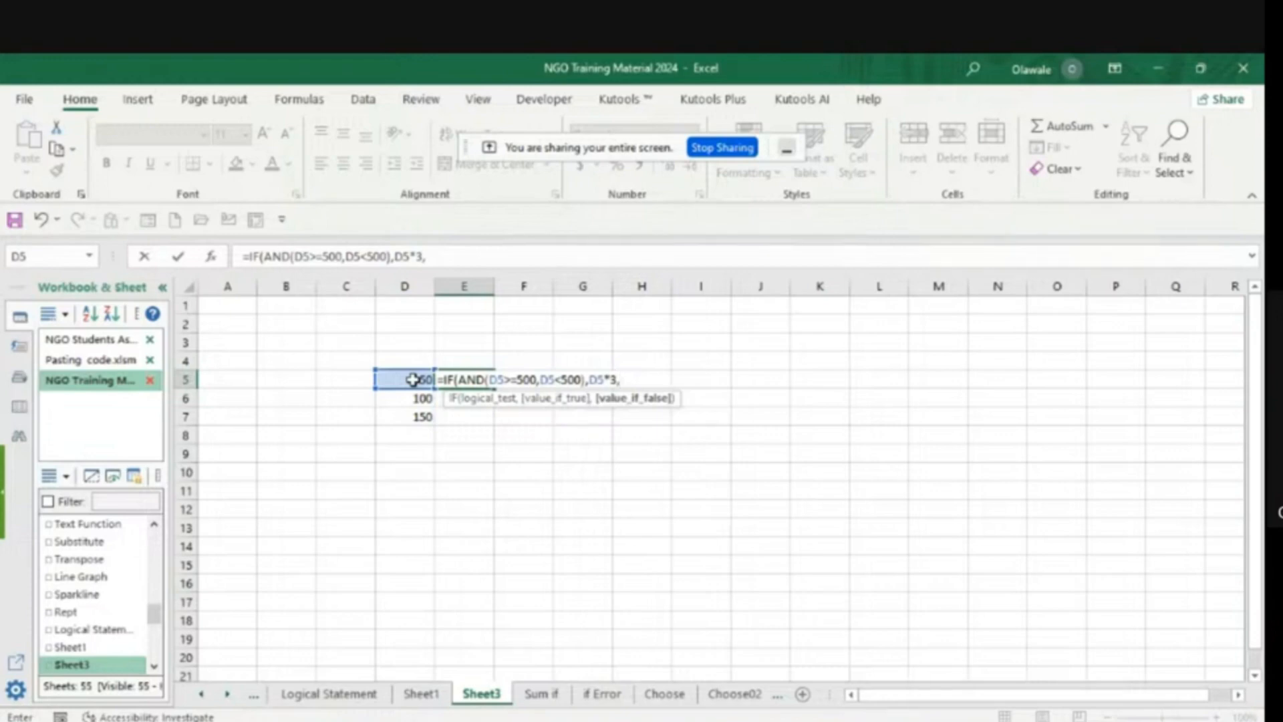
click(412, 379)
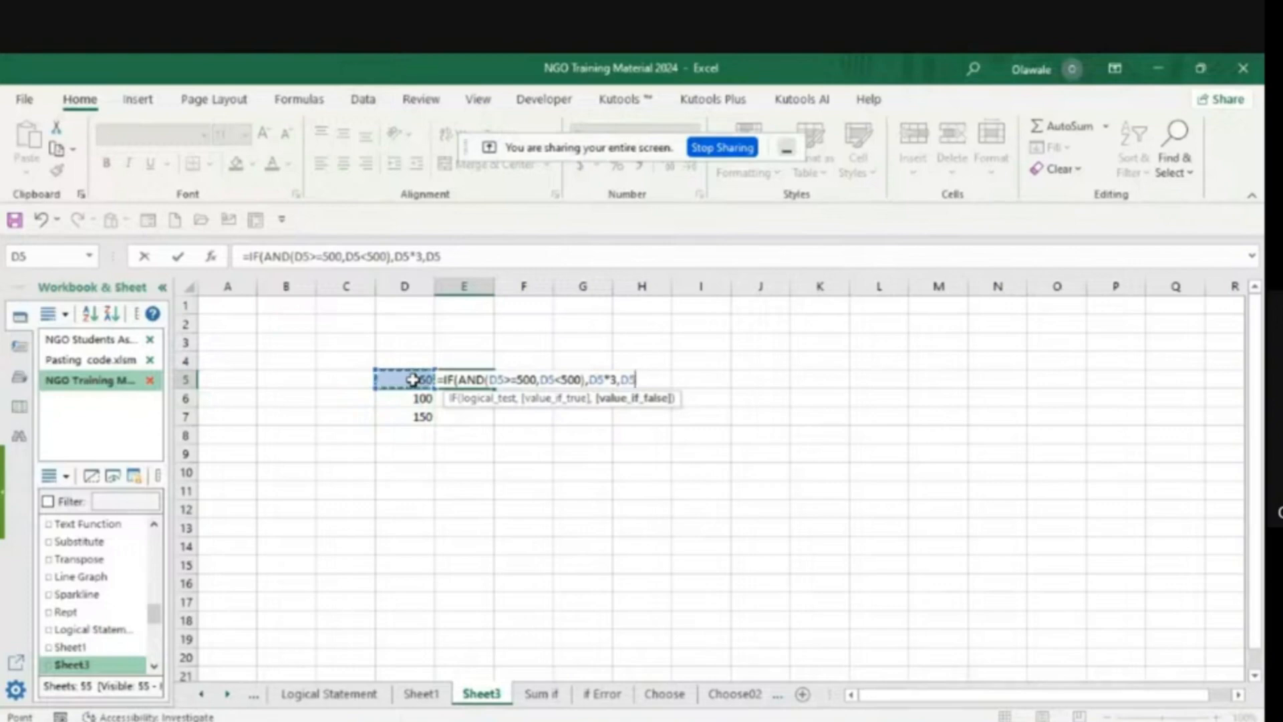
text(*2))
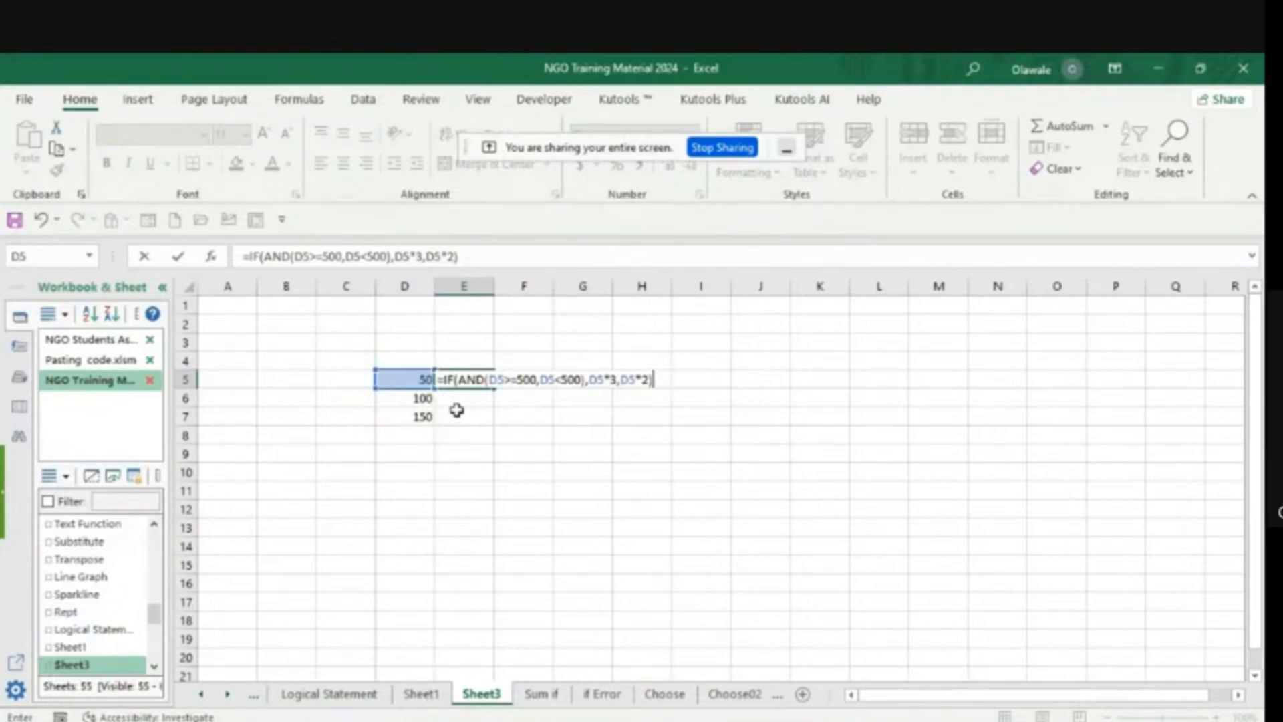
key(Return)
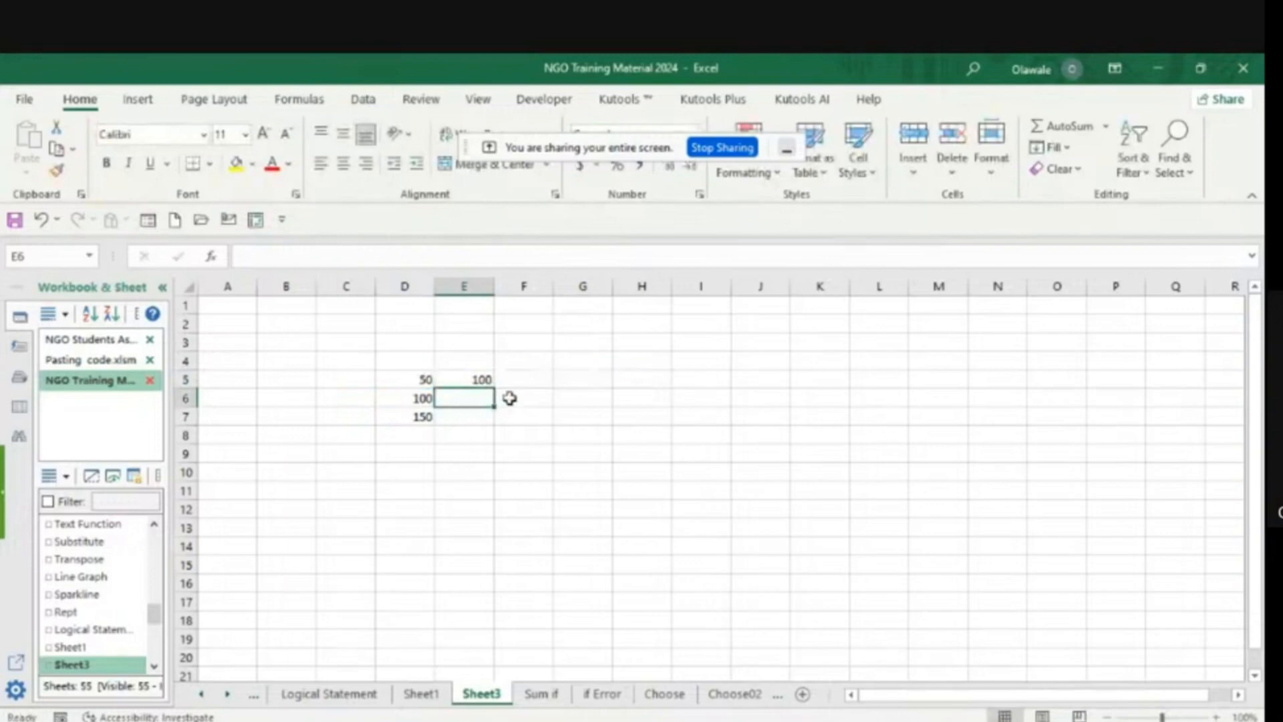
- Fill the E5 IF/AND formula down to E7 and review cells D5 and E5
click(477, 379)
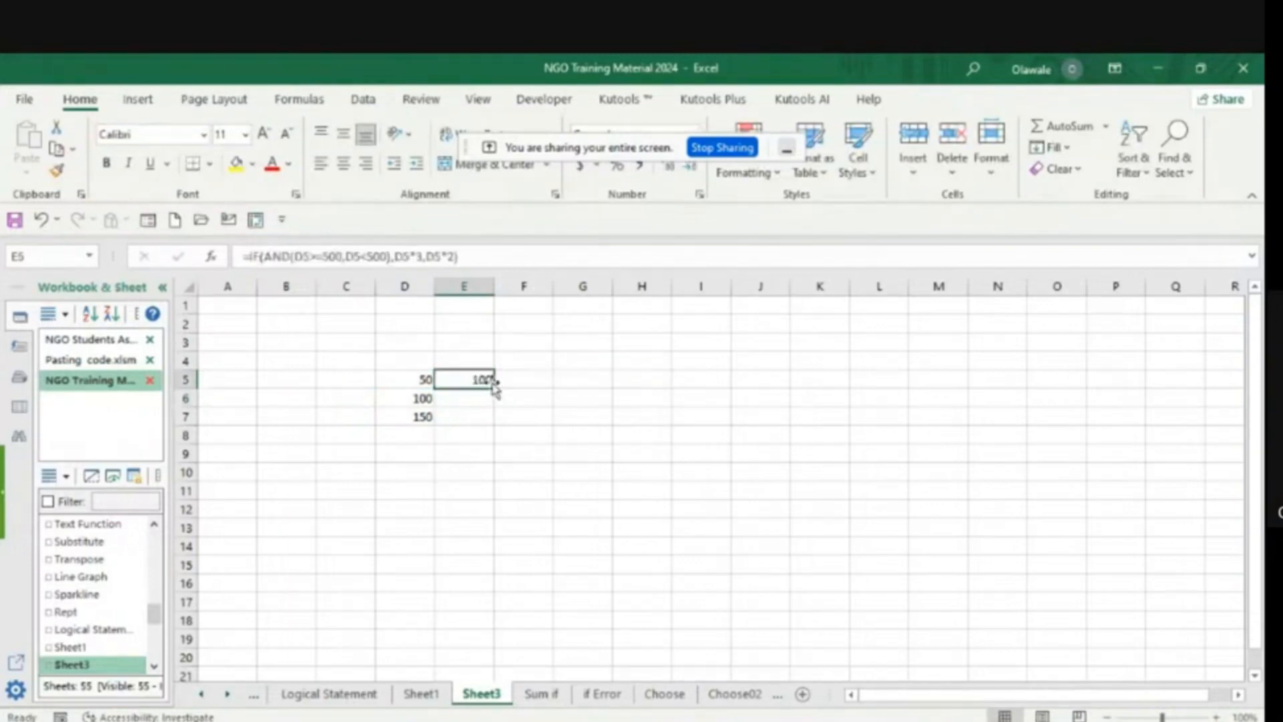
double_click(494, 387)
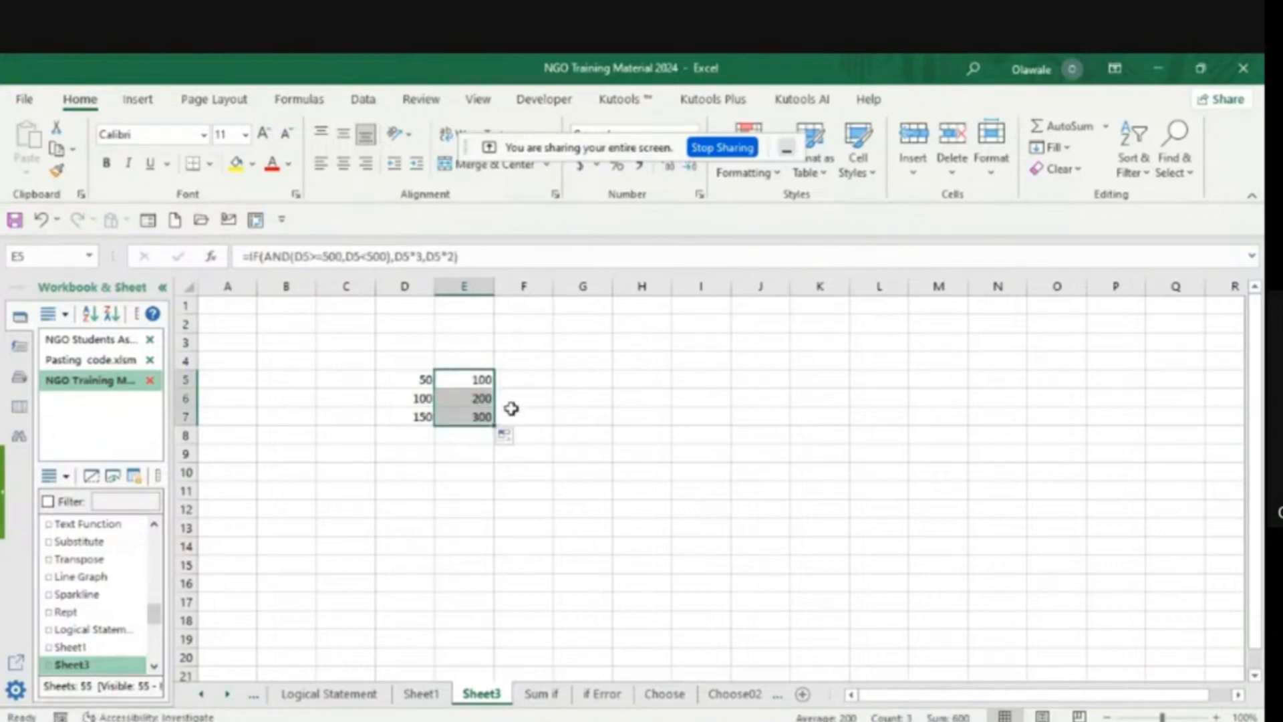
click(631, 415)
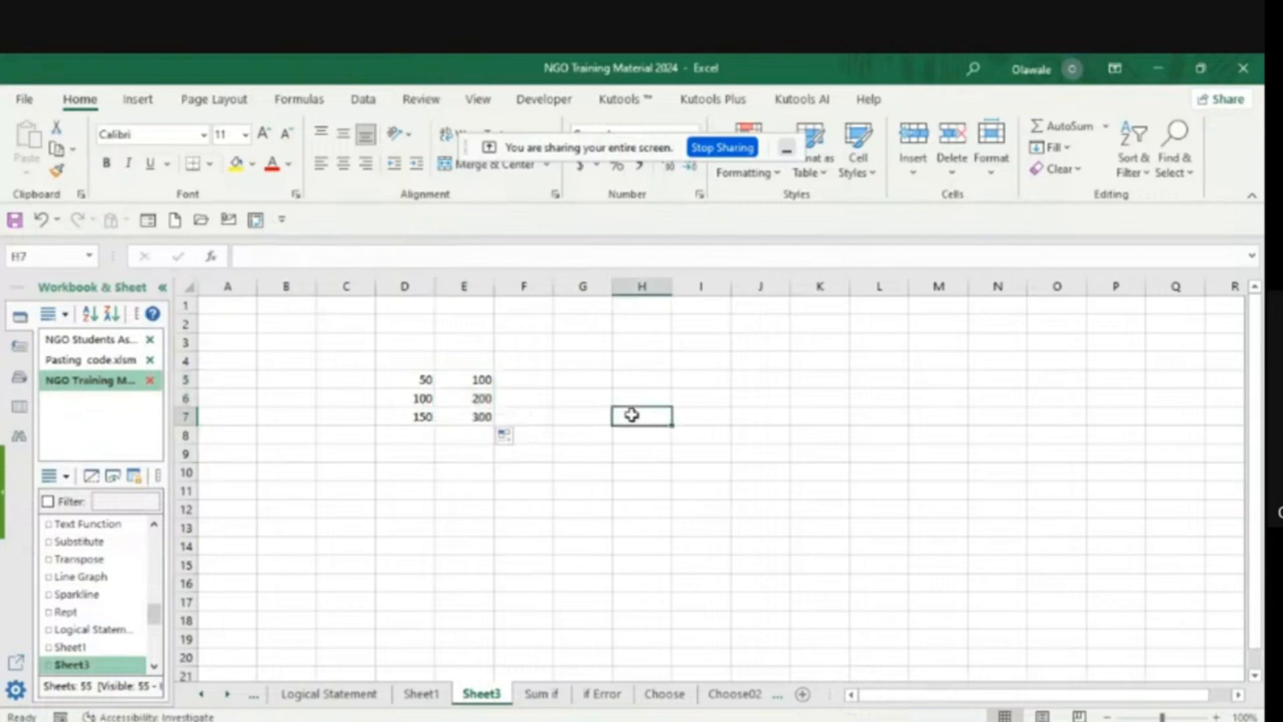
click(423, 380)
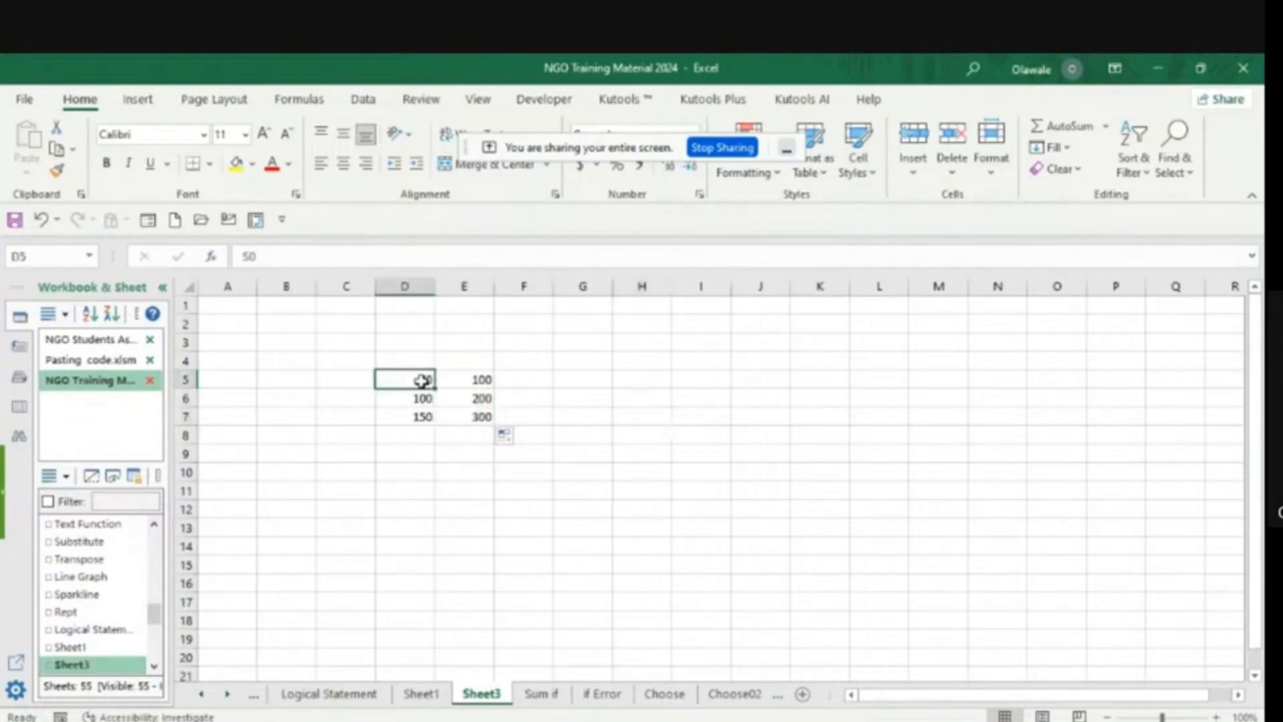
click(479, 382)
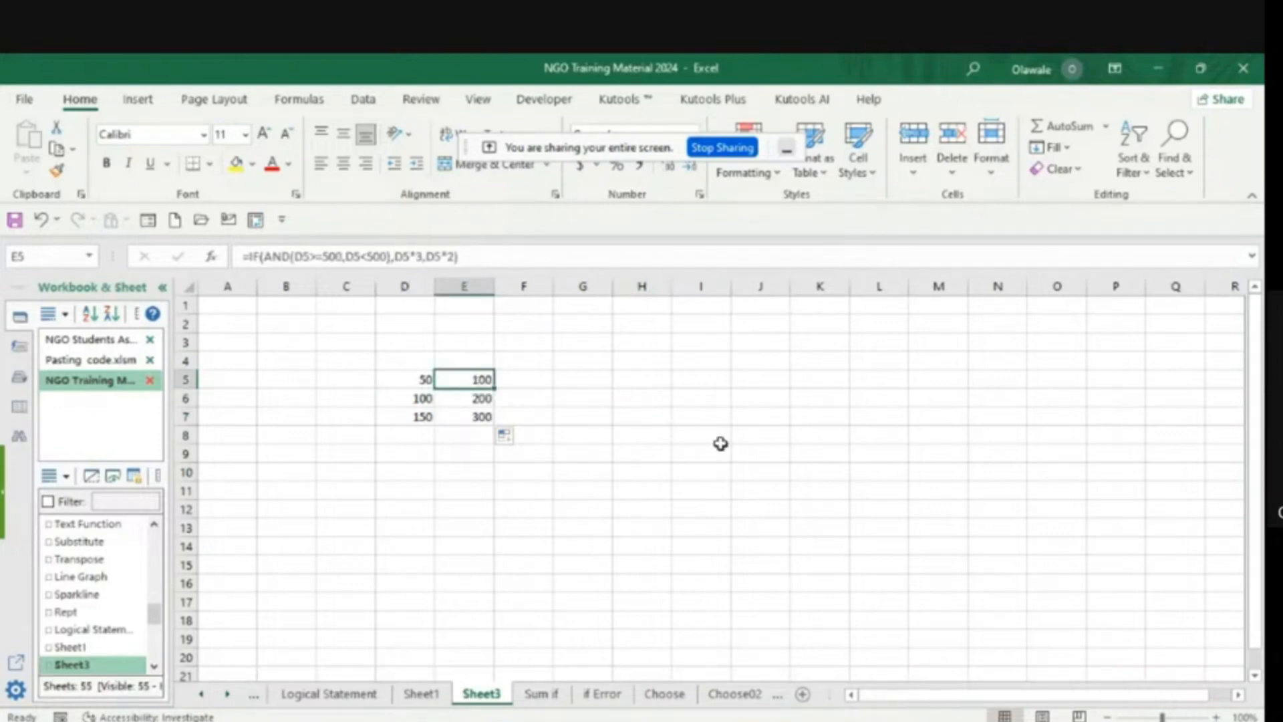
- Open the Choose worksheet
click(664, 695)
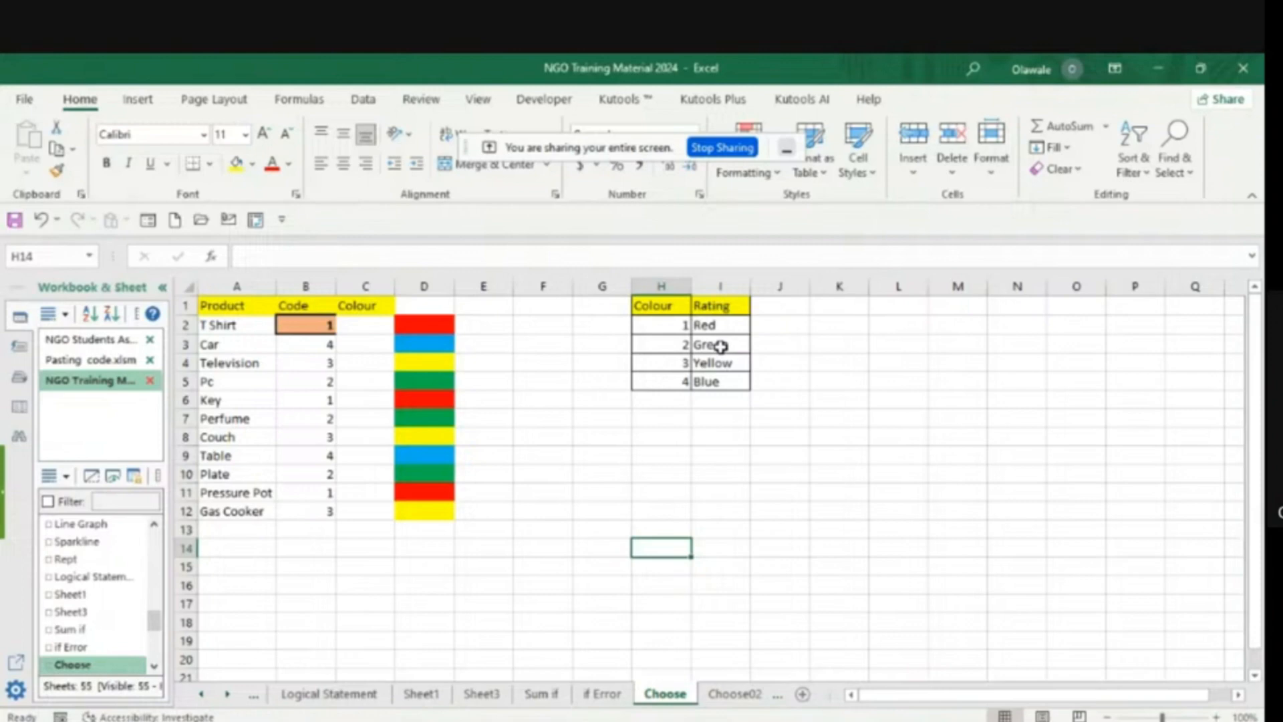
- Begin a CHOOSE formula in the T Shirt row's Colour cell C2, with B2 as the index number
click(354, 325)
text(=)
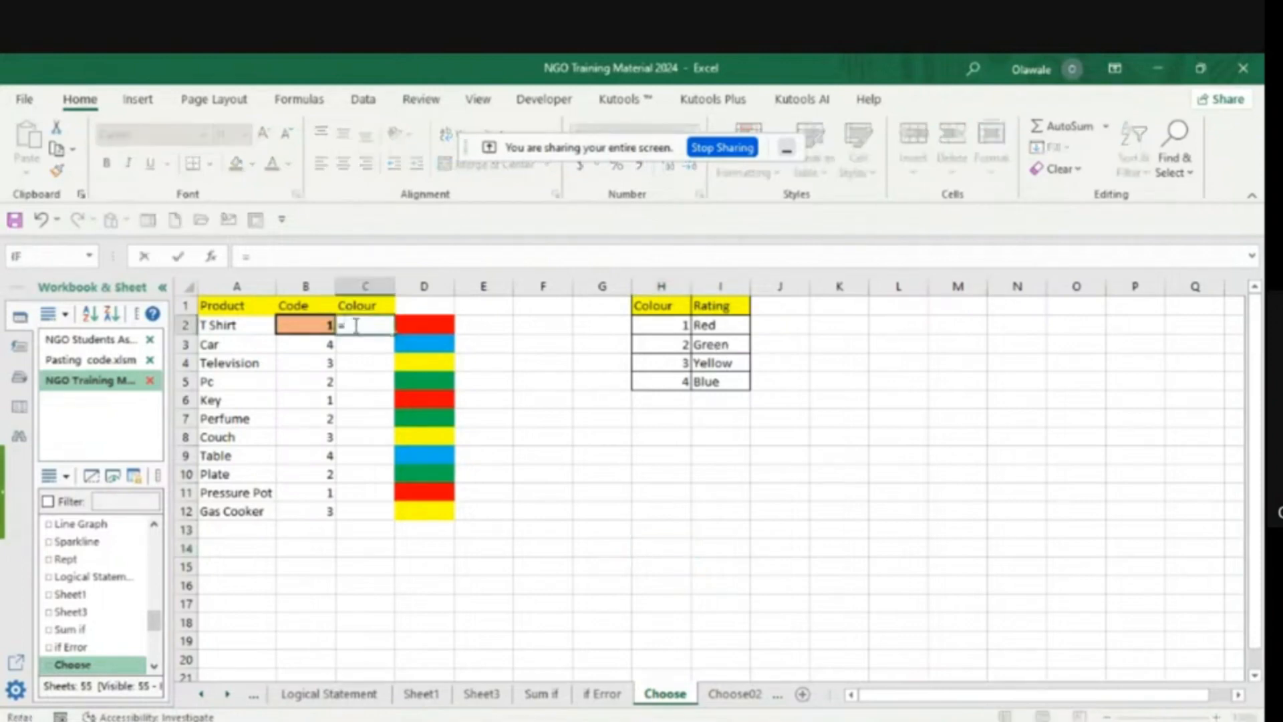
text(ch)
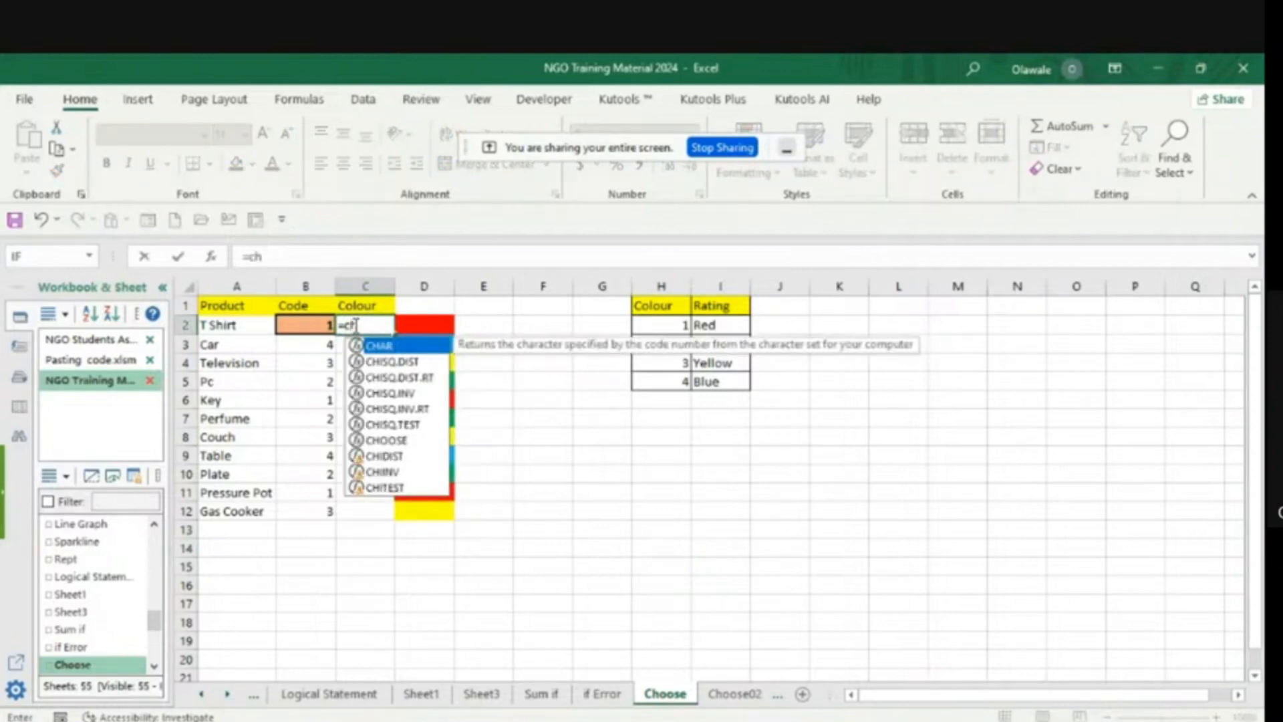
text(o)
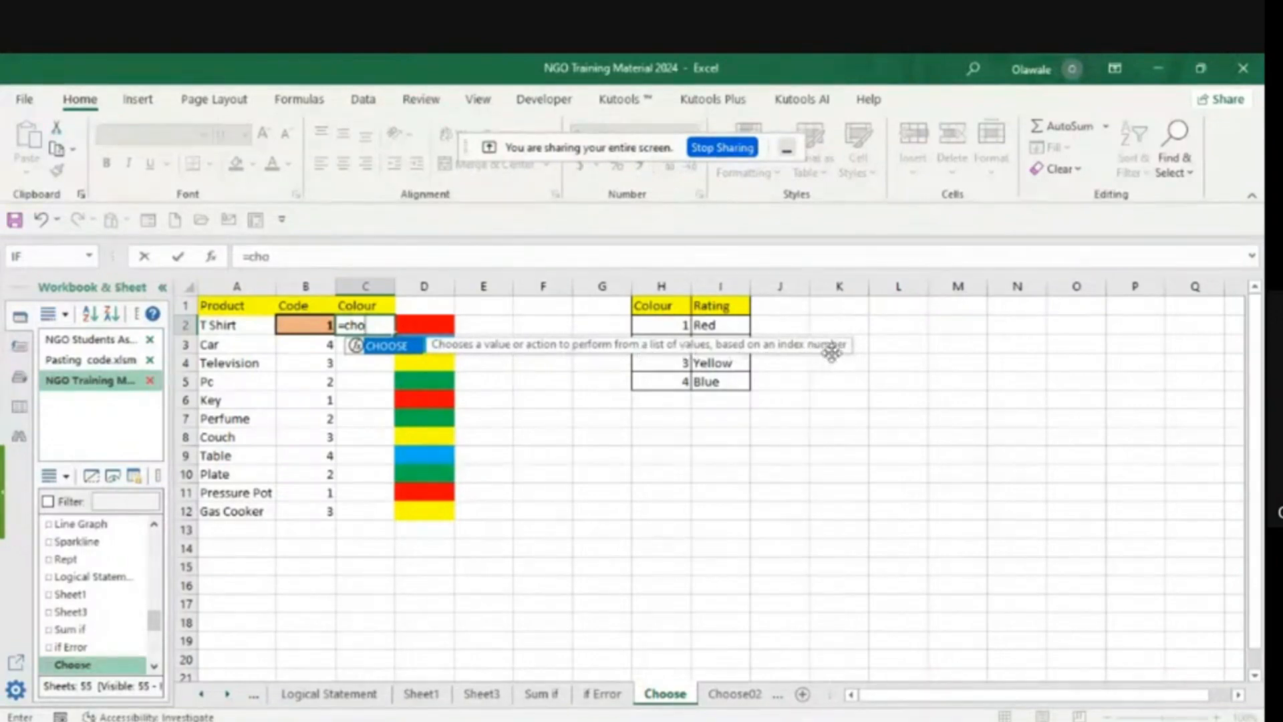
double_click(386, 347)
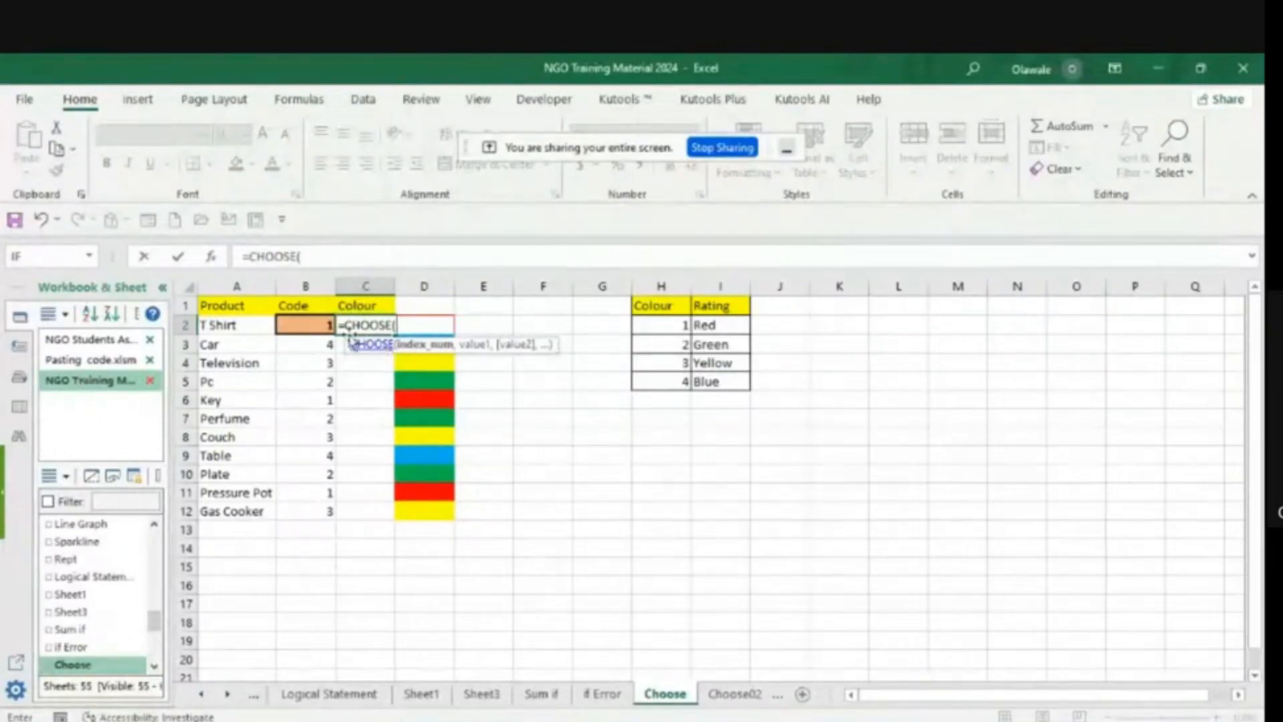
click(306, 323)
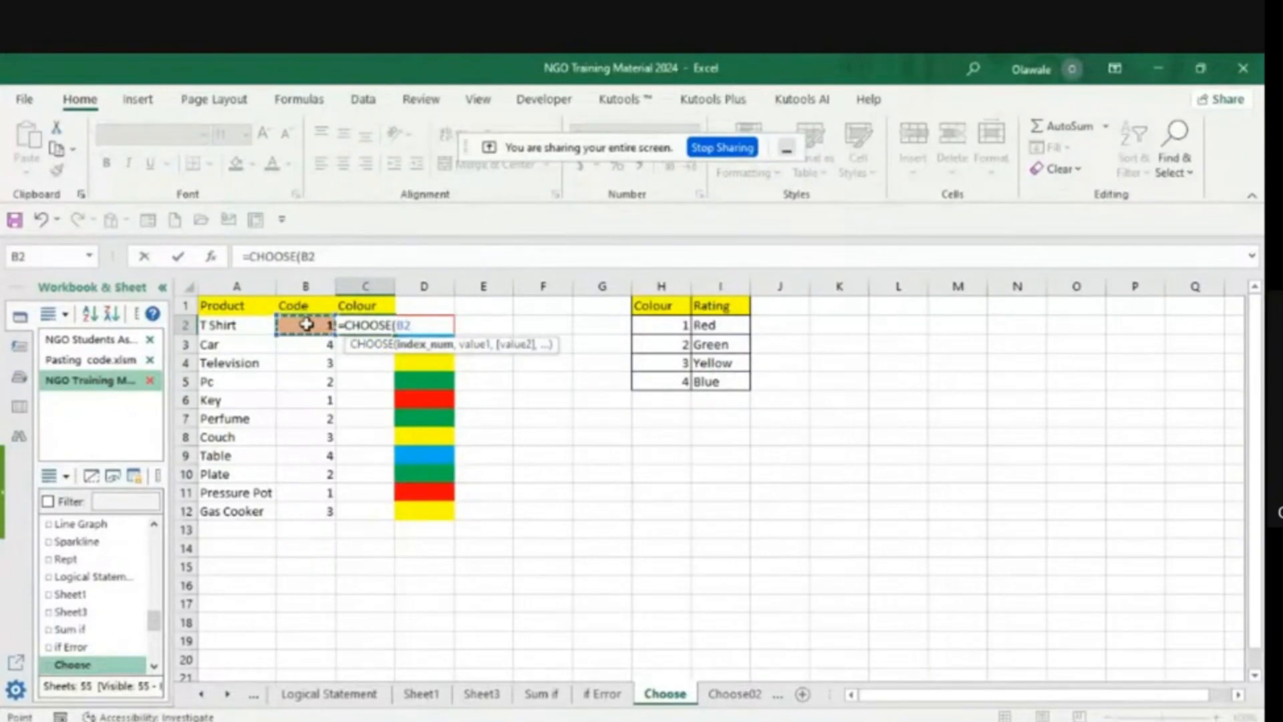
text(,)
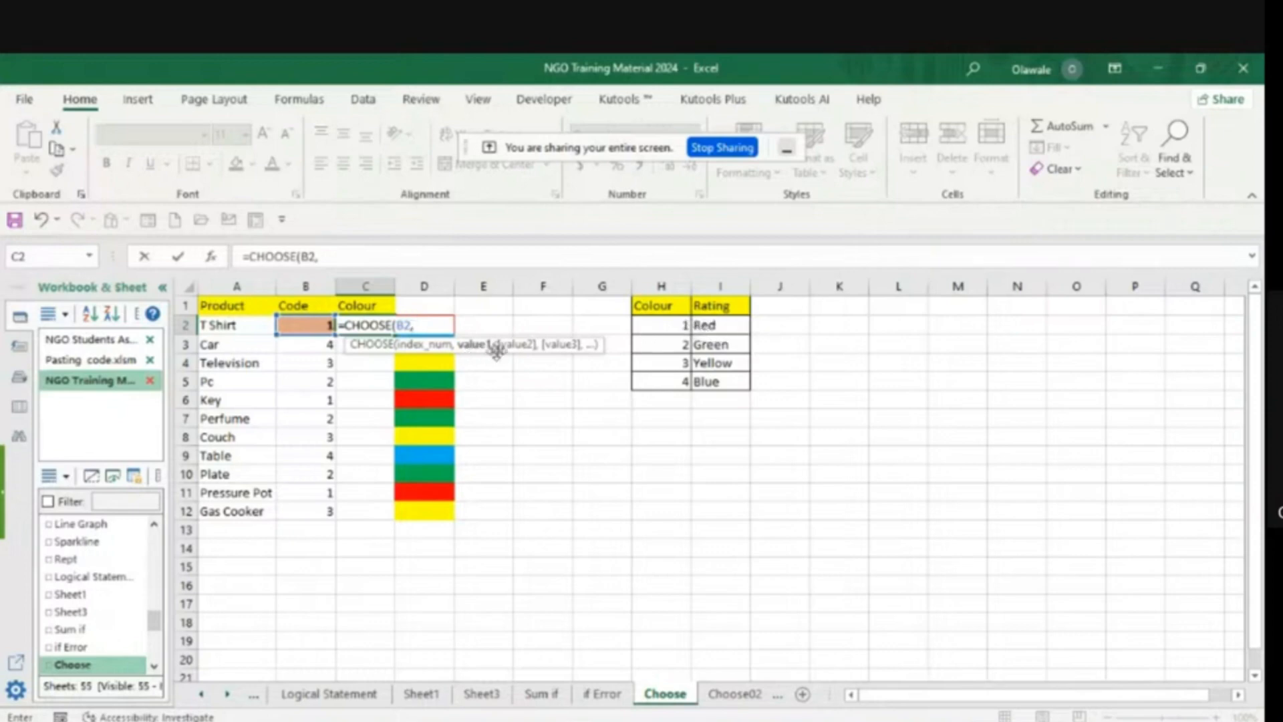
- Add the absolute references $I$2 and $I$3 as the first two values of the C2 CHOOSE formula
click(712, 325)
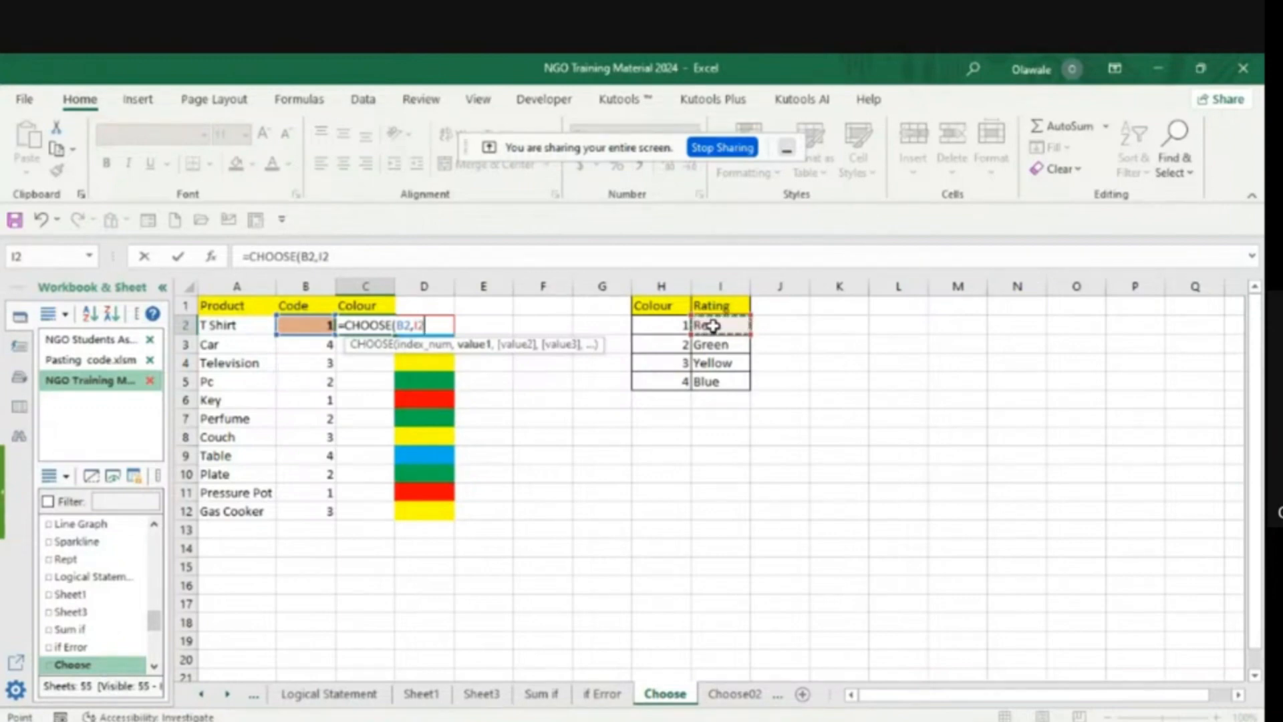
key(F4)
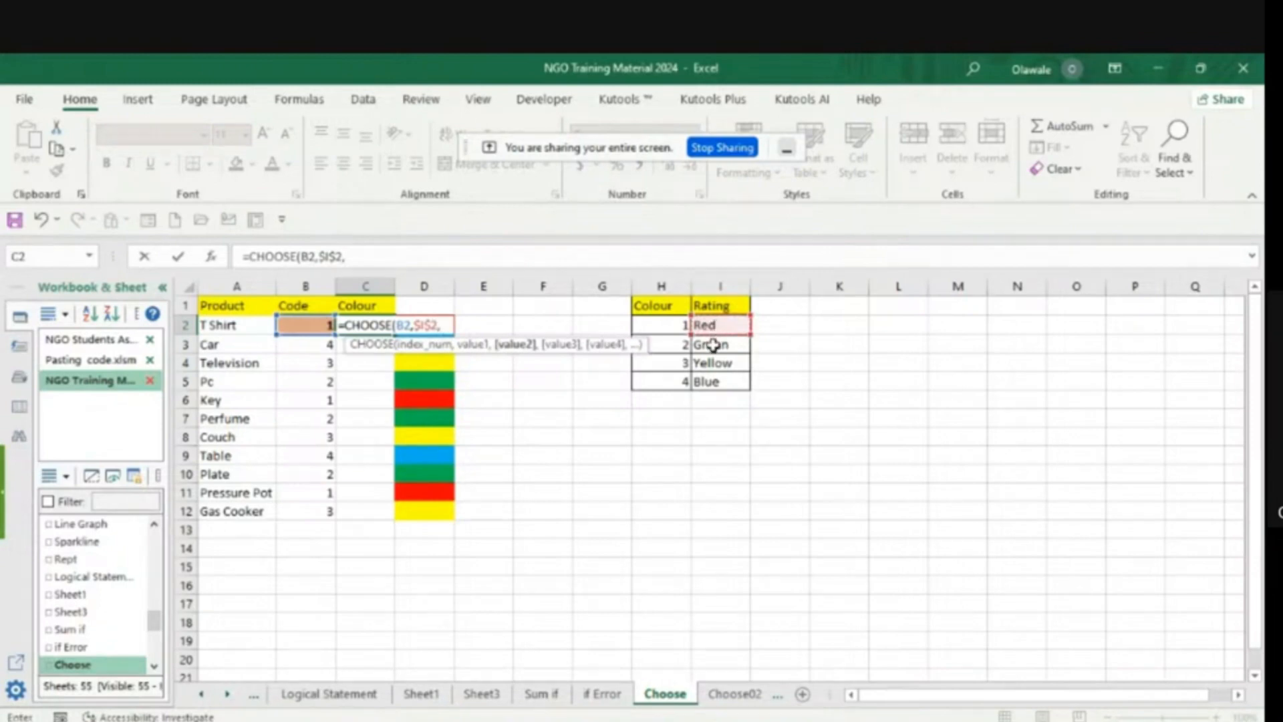
click(713, 344)
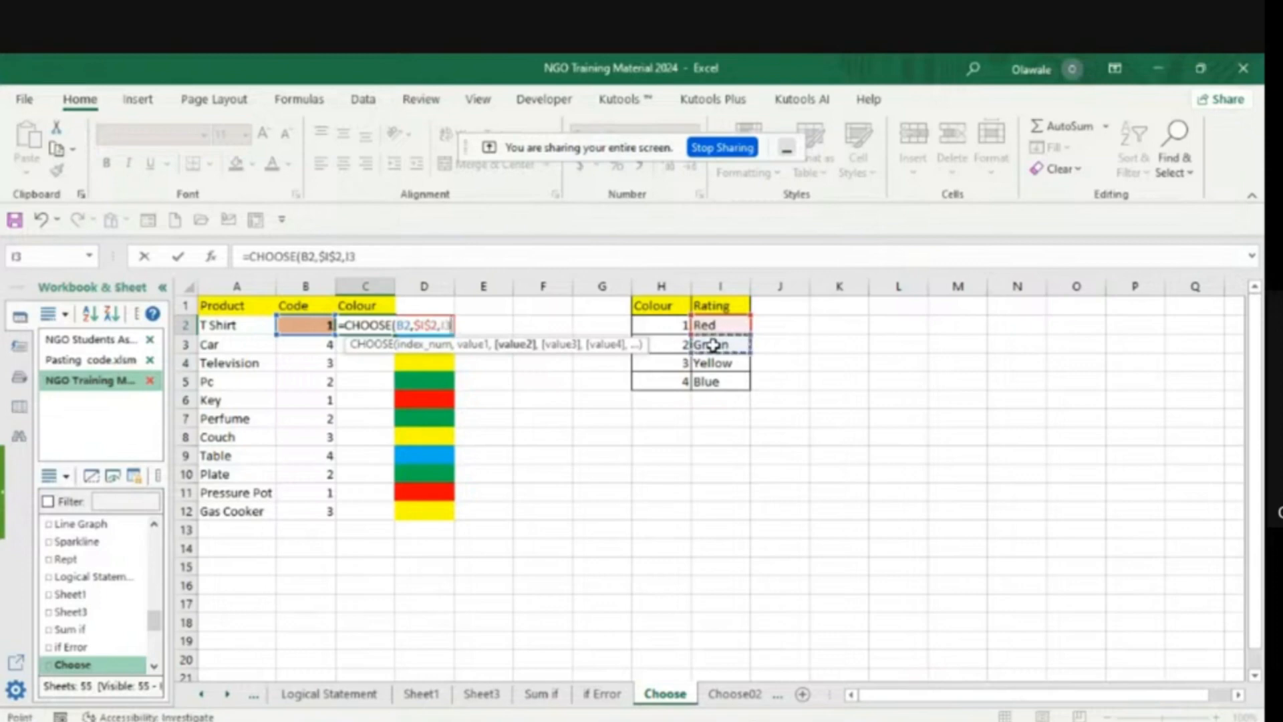
key(F4)
text(,)
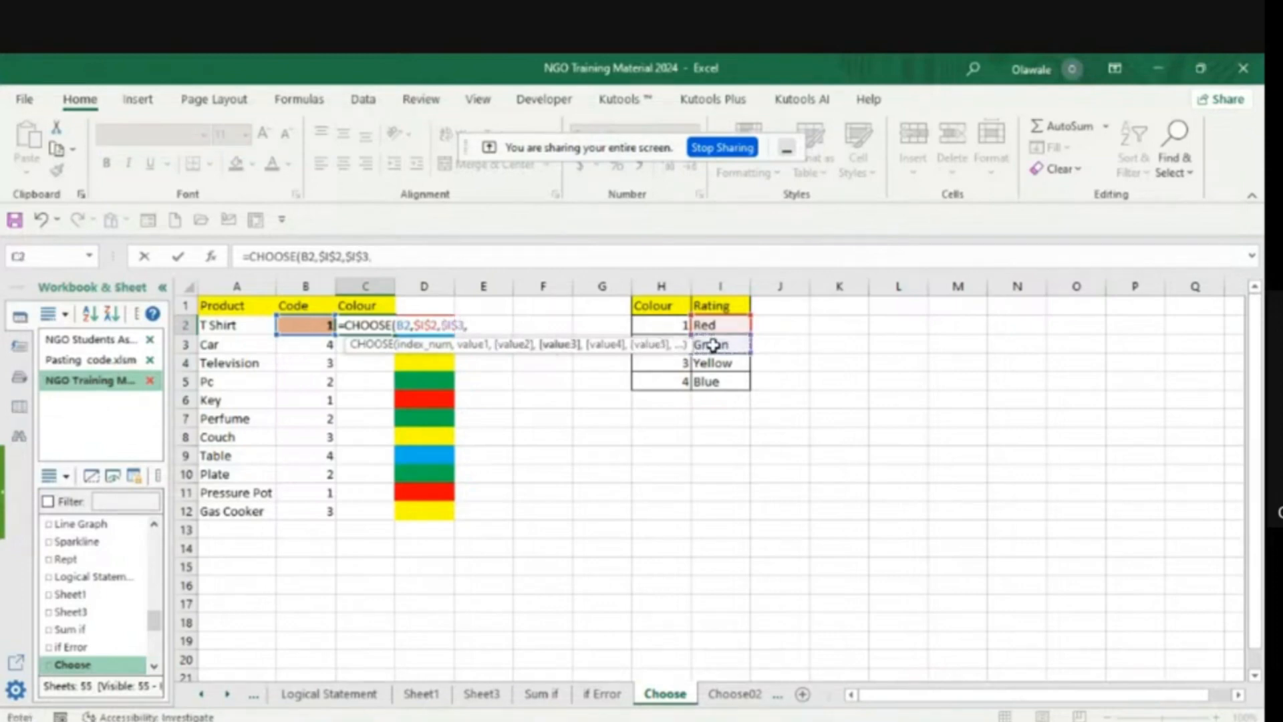
- Add the absolute reference $I$5 as the third value of the C2 CHOOSE formula and commit it
click(710, 364)
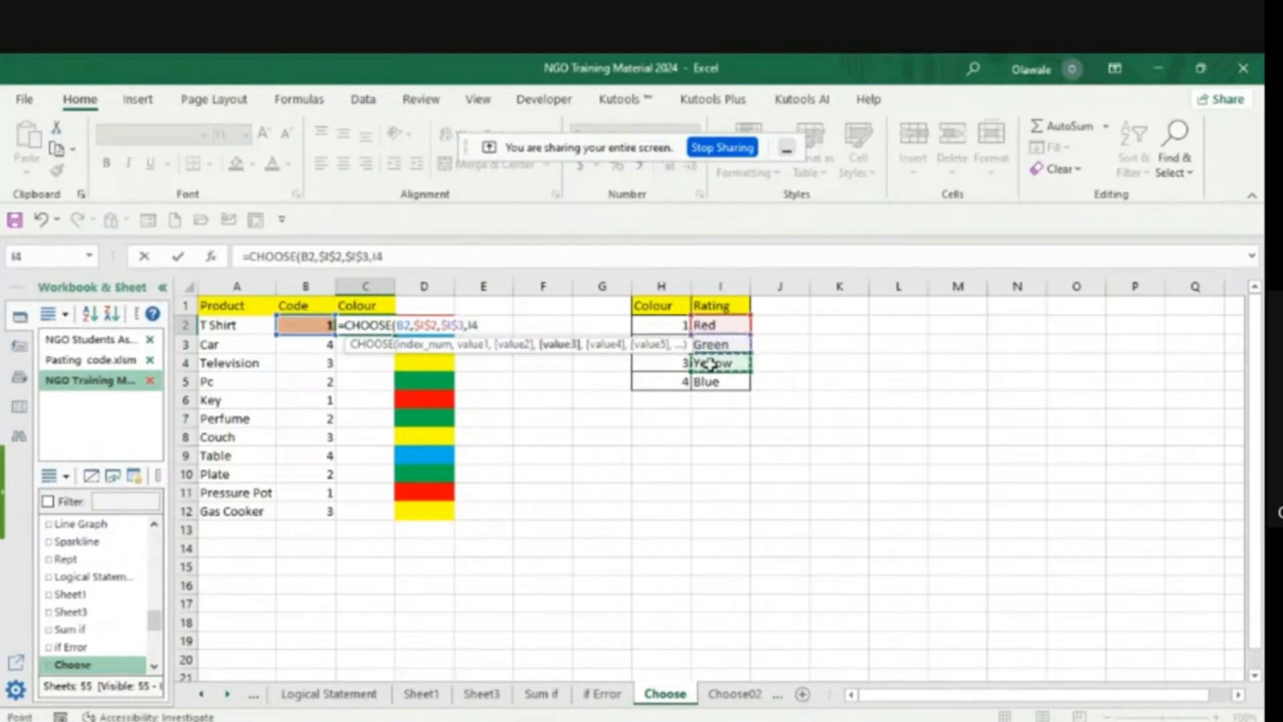
key(F4)
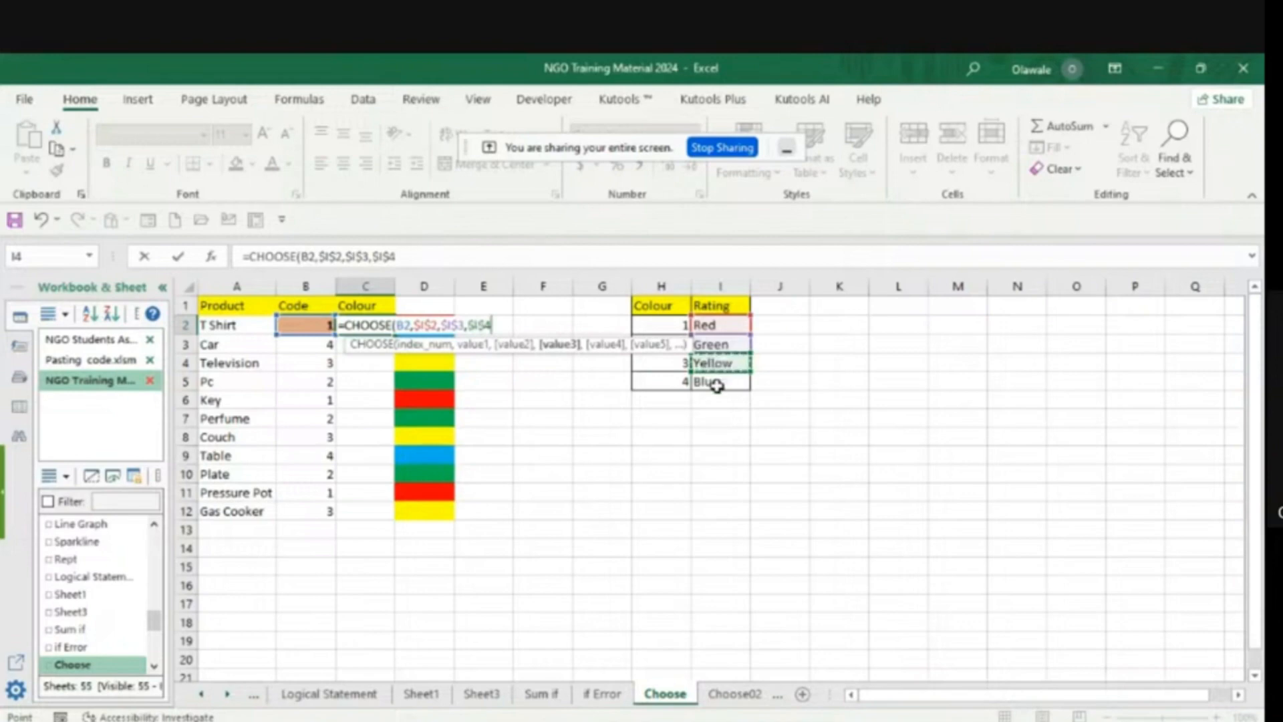
click(716, 388)
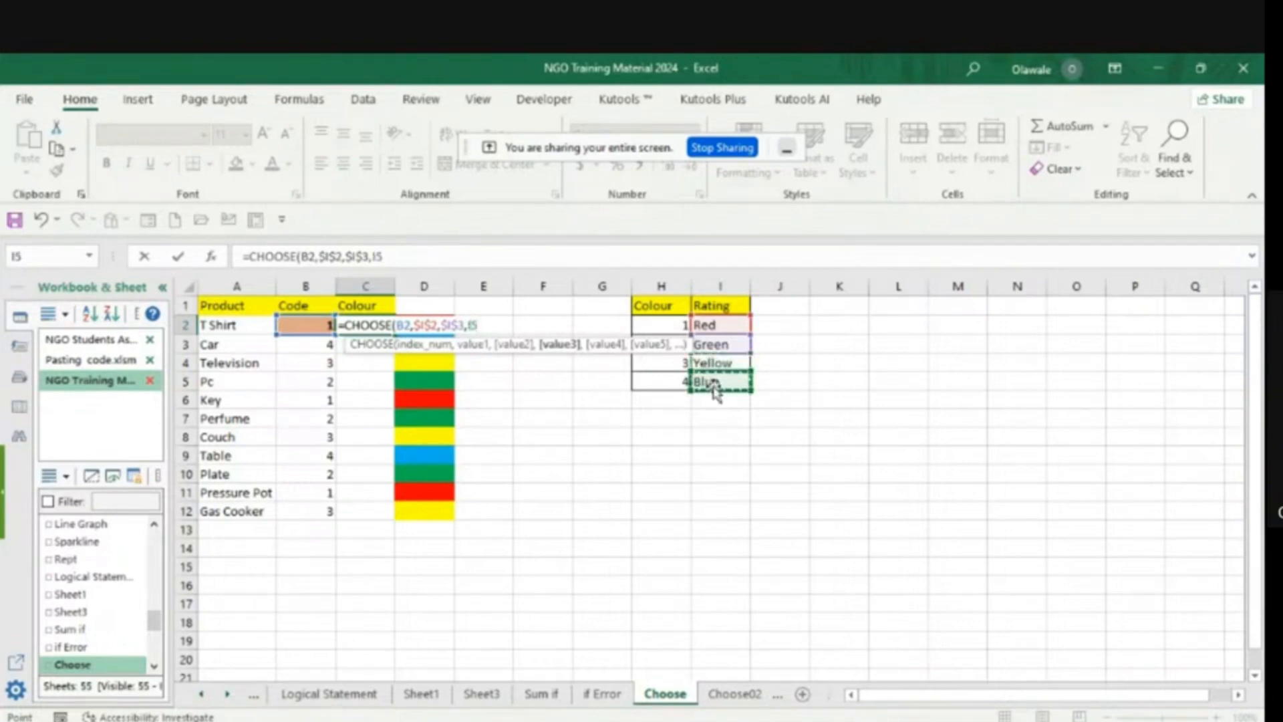
key(F4)
text())
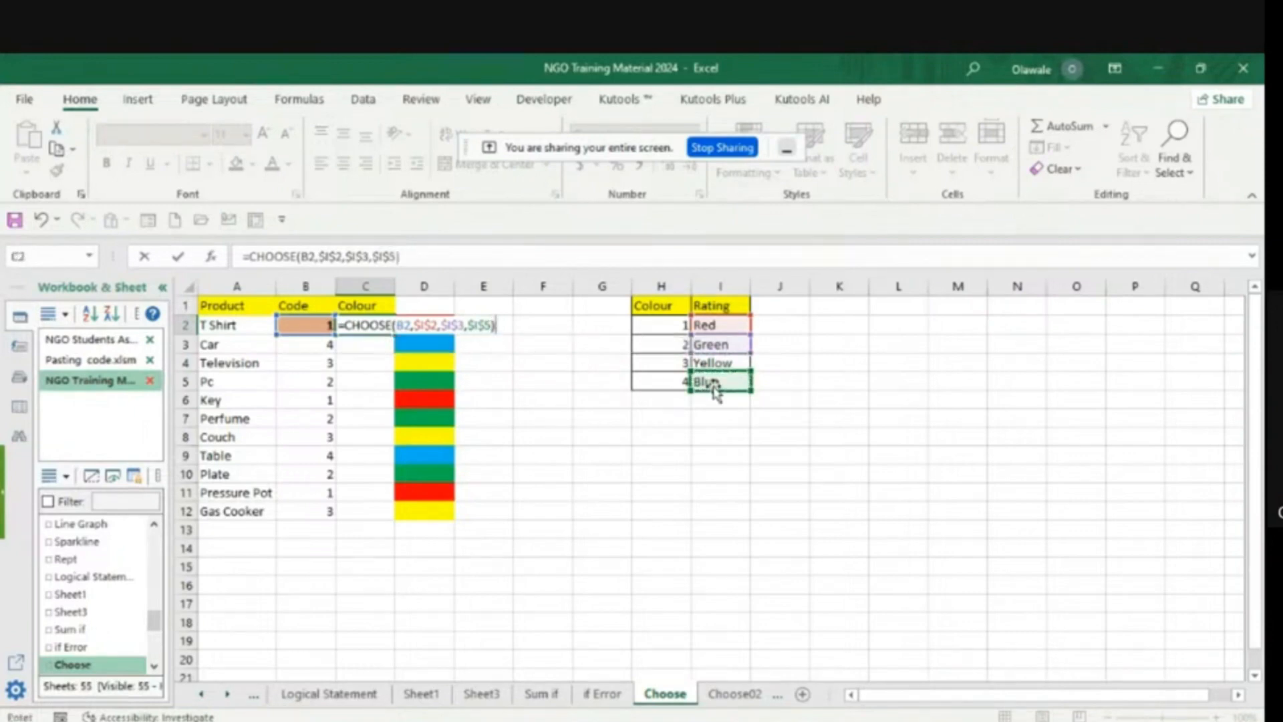
key(Return)
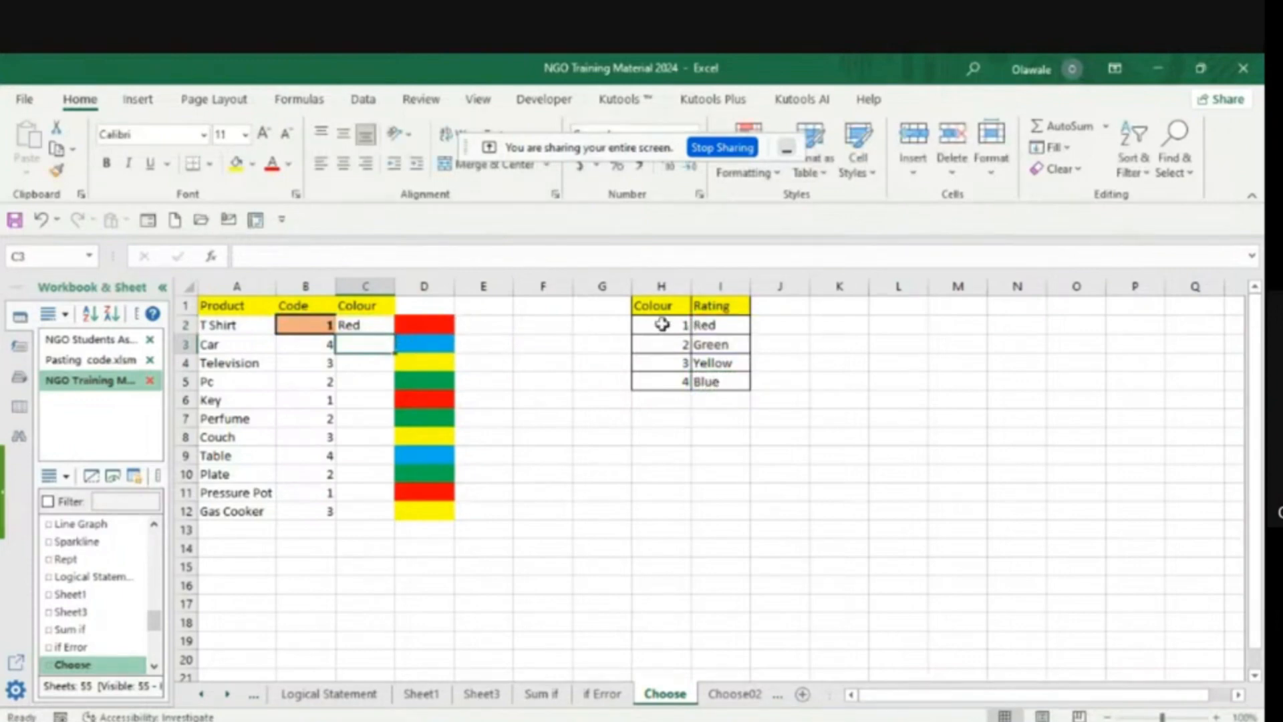
- Fill the C2 CHOOSE formula down the Colour column to C12
click(377, 321)
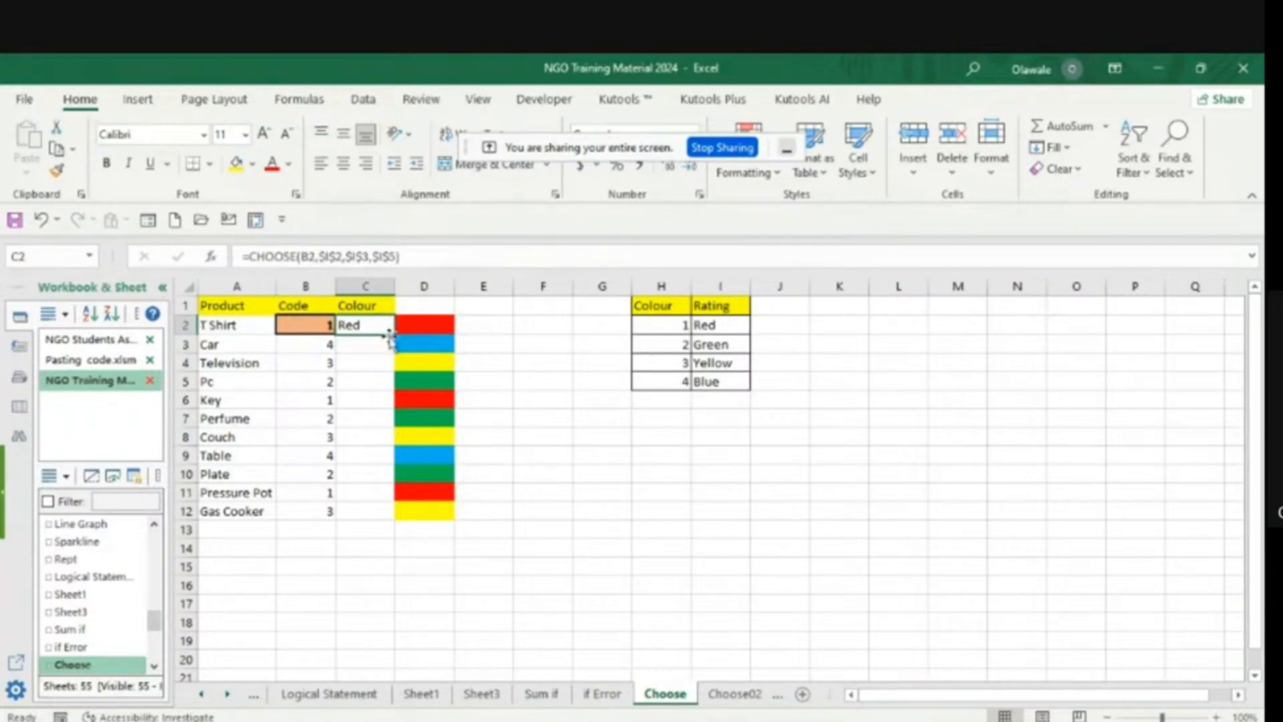
double_click(395, 332)
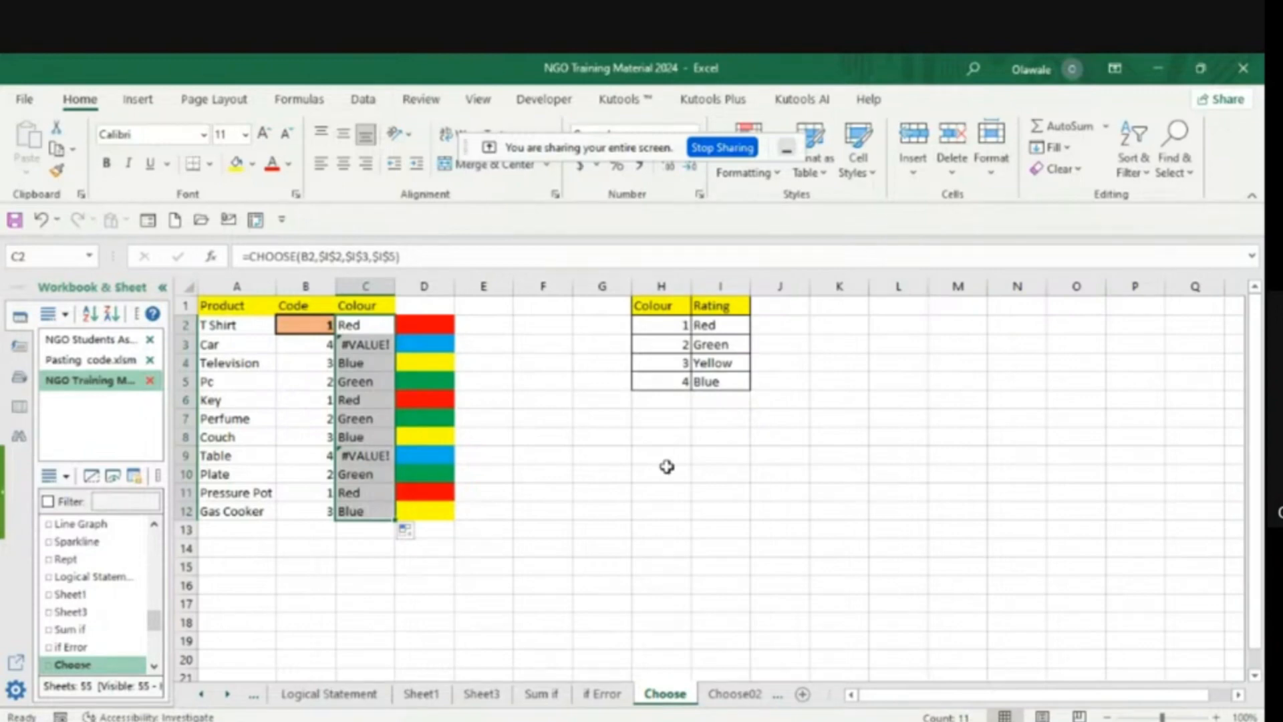
click(667, 511)
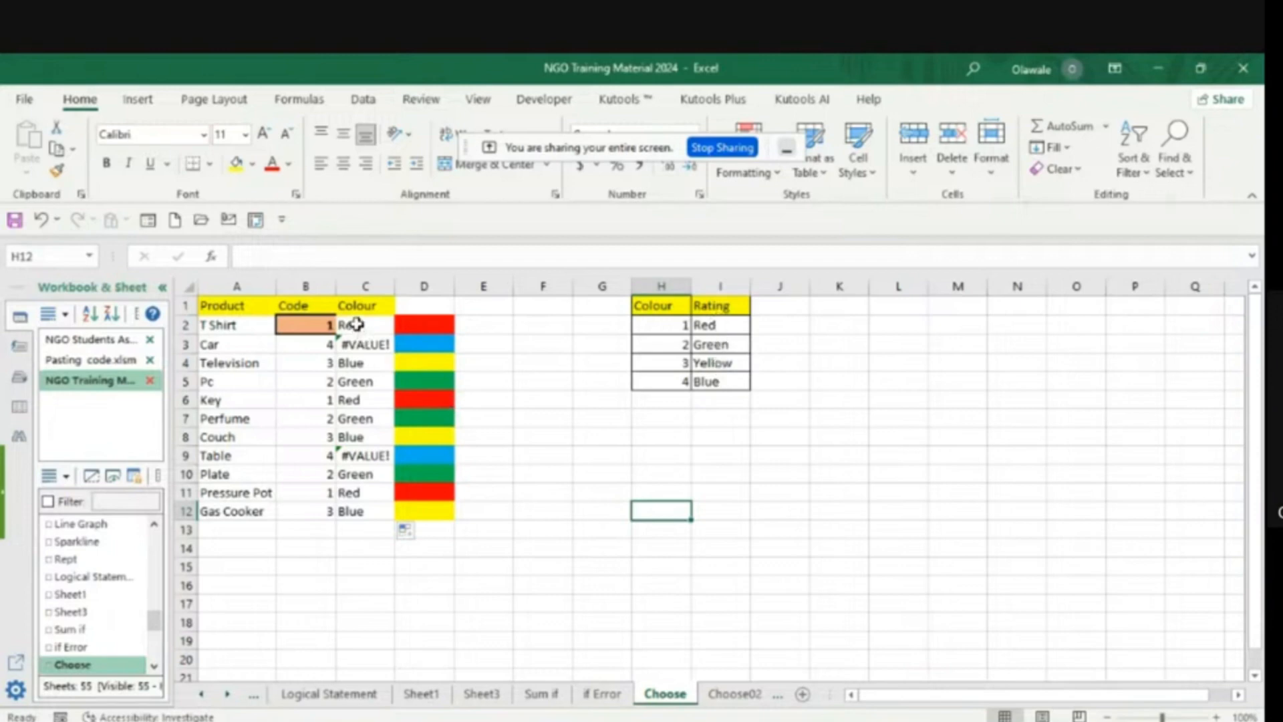
- Clear the formulas from Colour cells C2 to C12
drag(356, 326, 355, 504)
key(Delete)
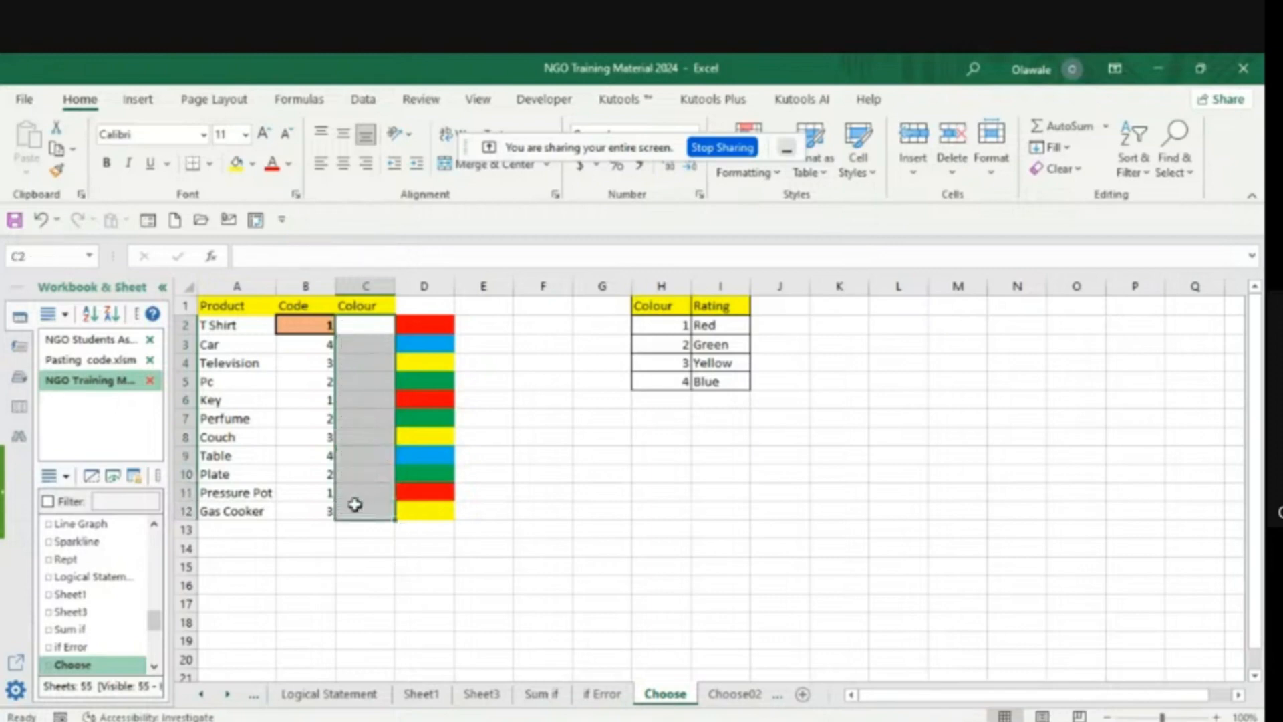
click(623, 545)
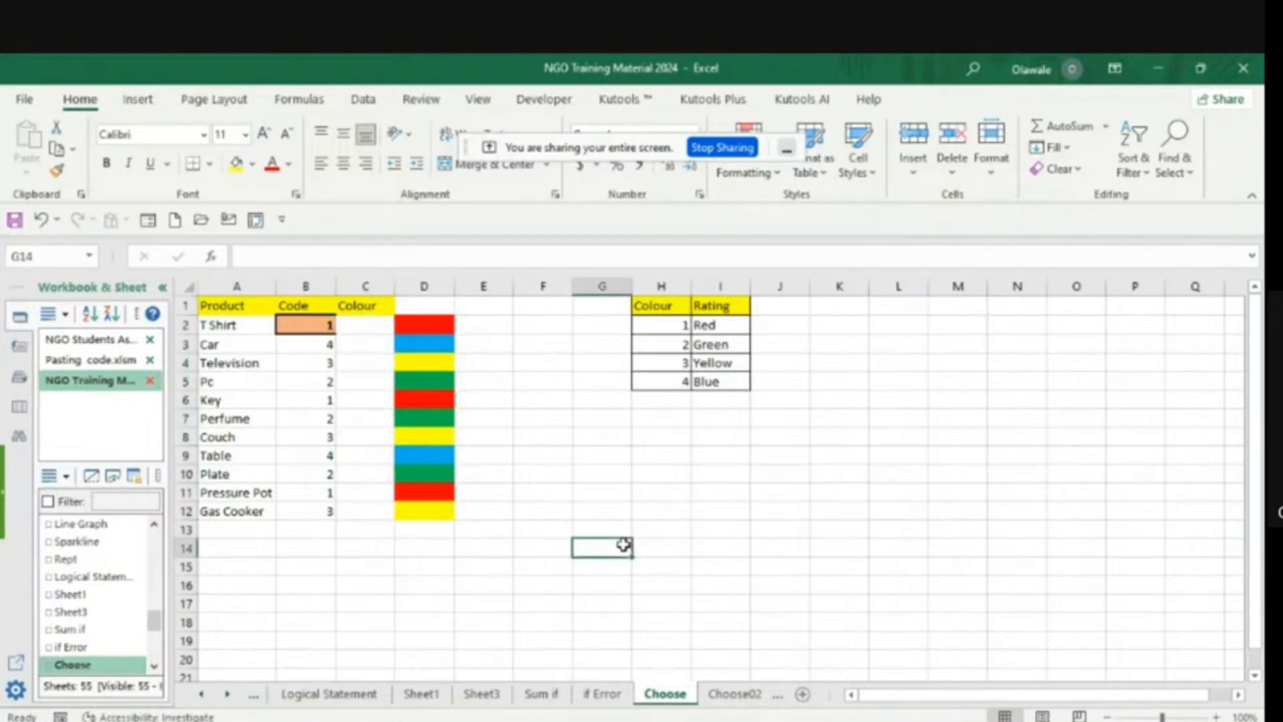
- Start a new CHOOSE formula in C2 using the code in B2 as its index_num
click(354, 328)
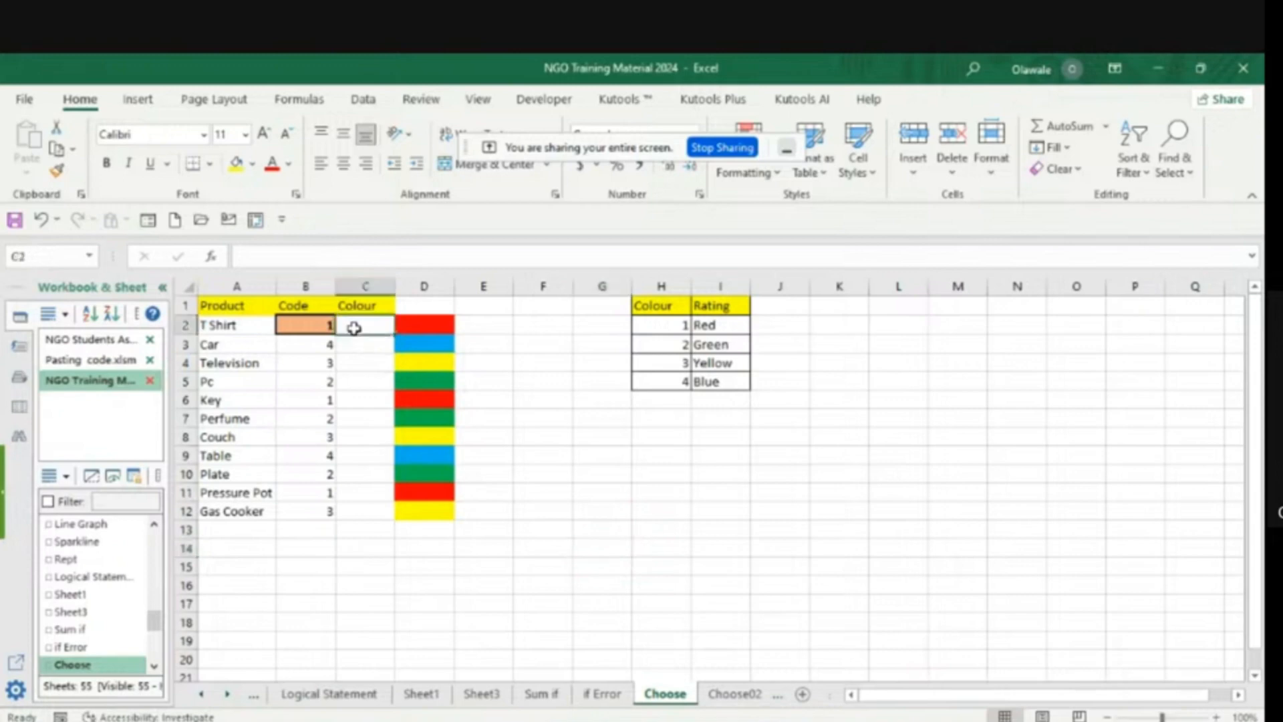
text(=)
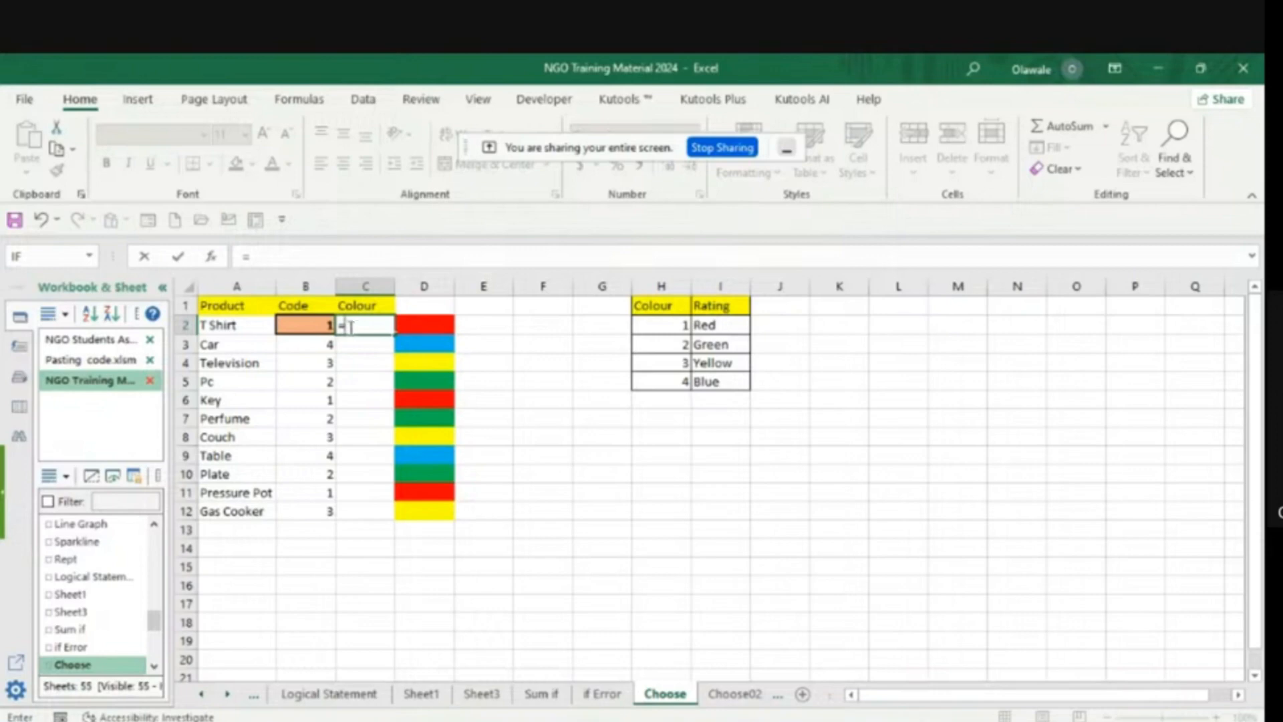
text(ch)
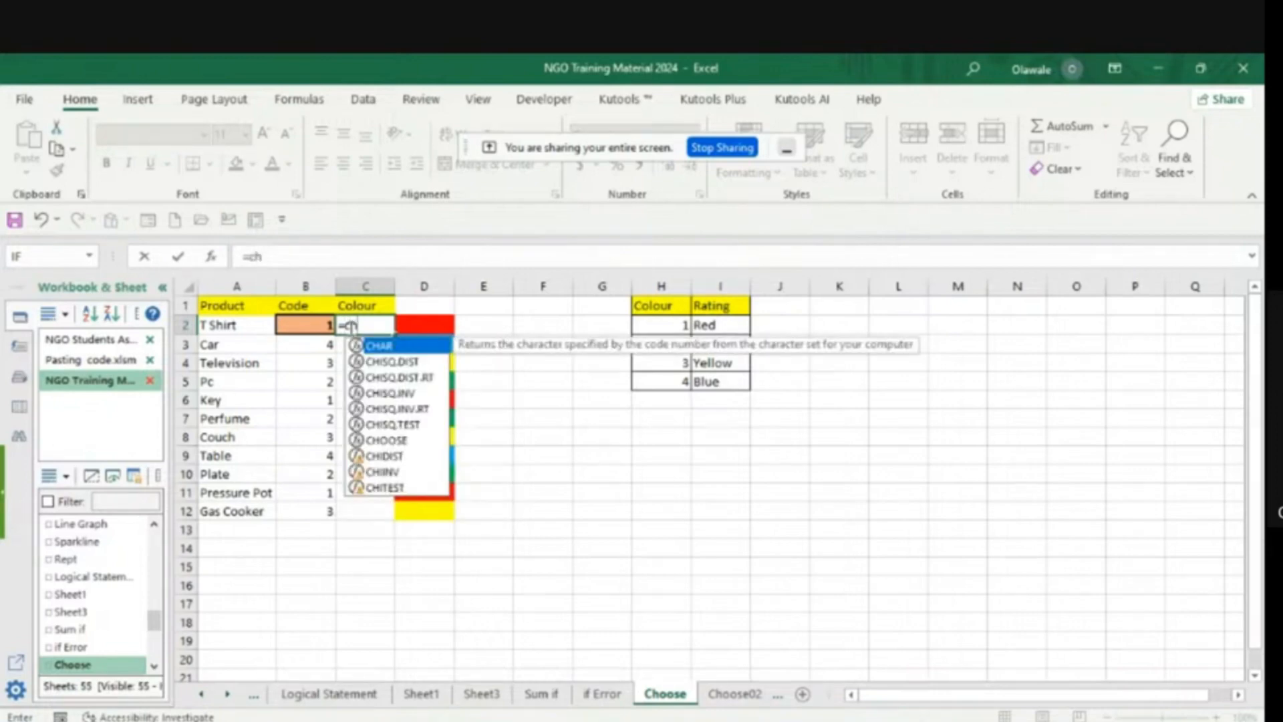
text(o)
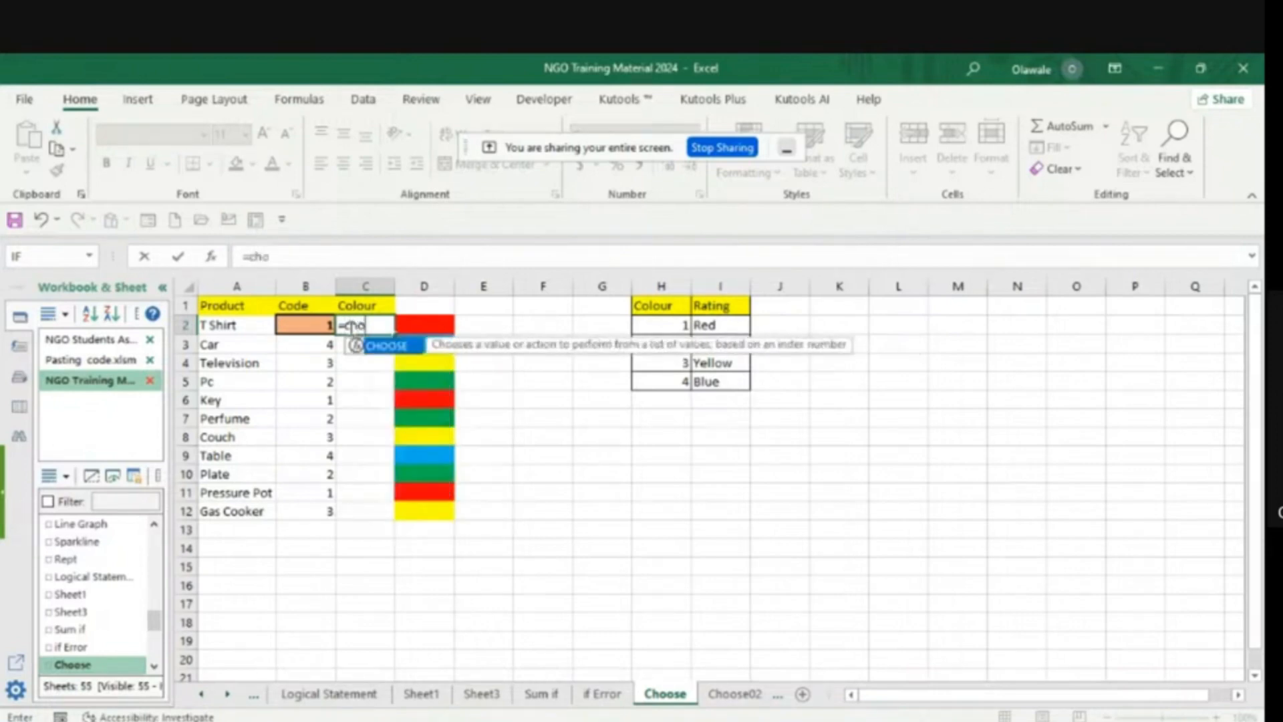
double_click(400, 352)
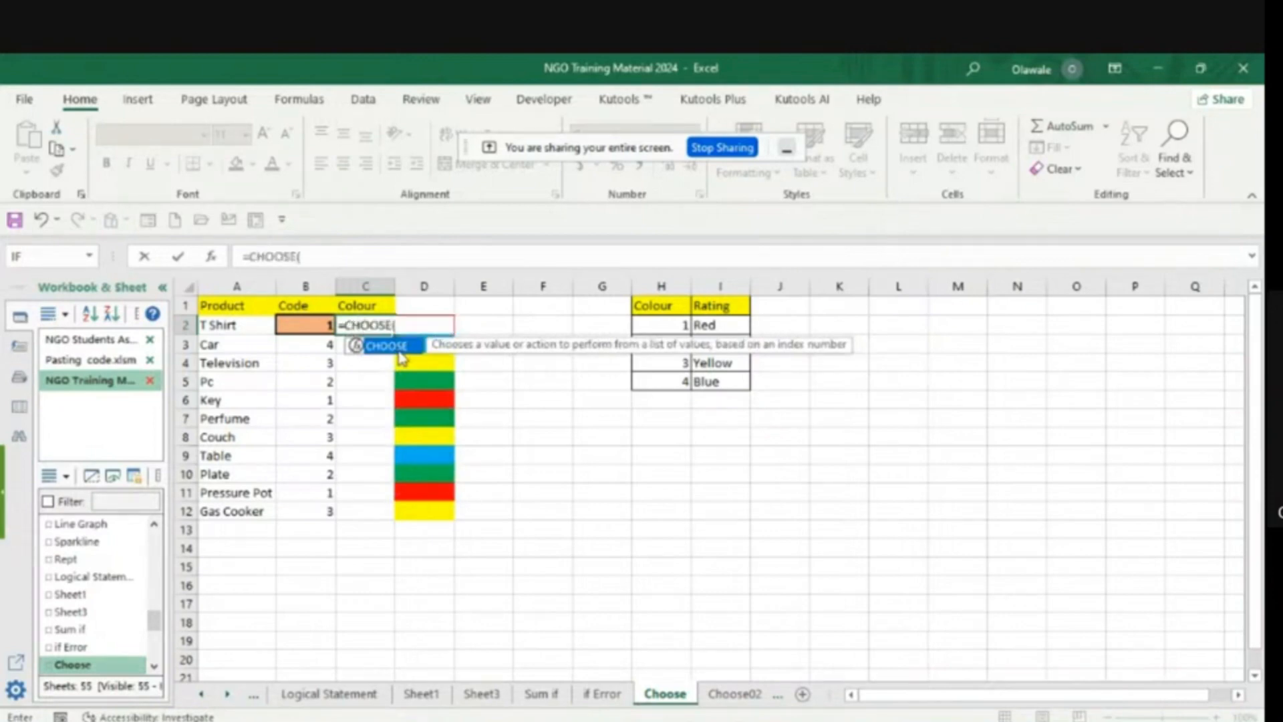
click(321, 326)
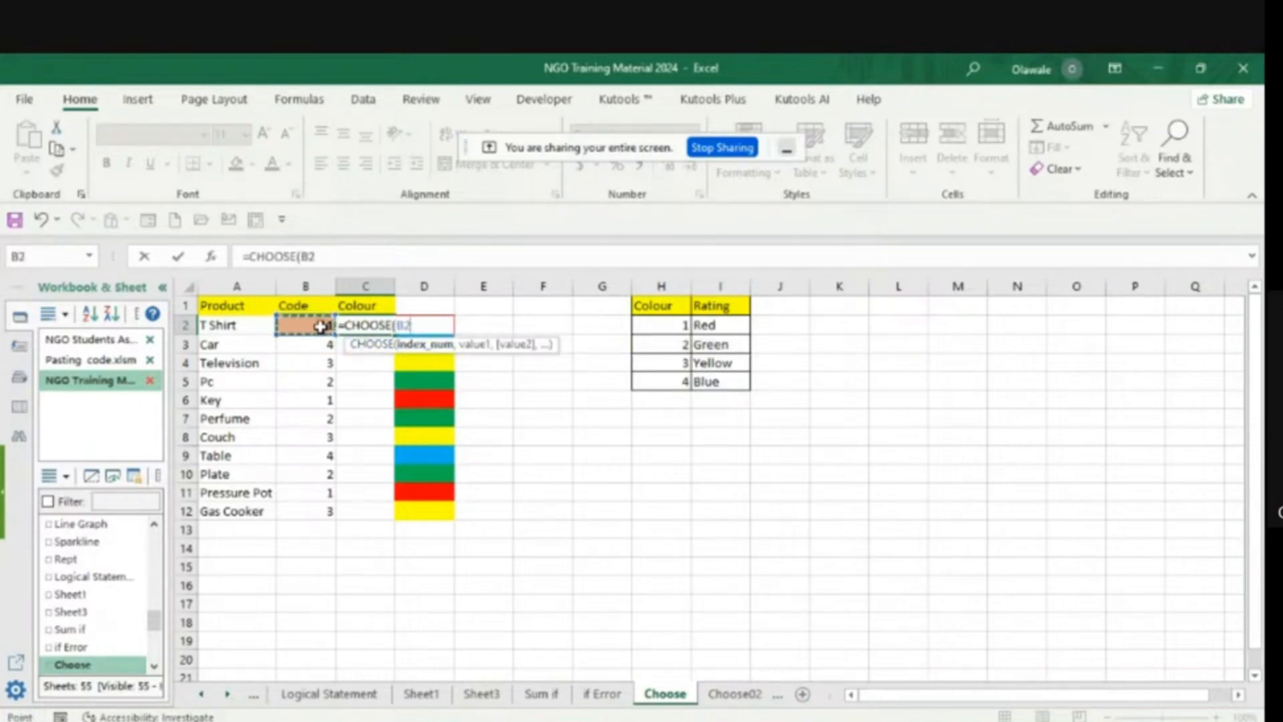
text(,)
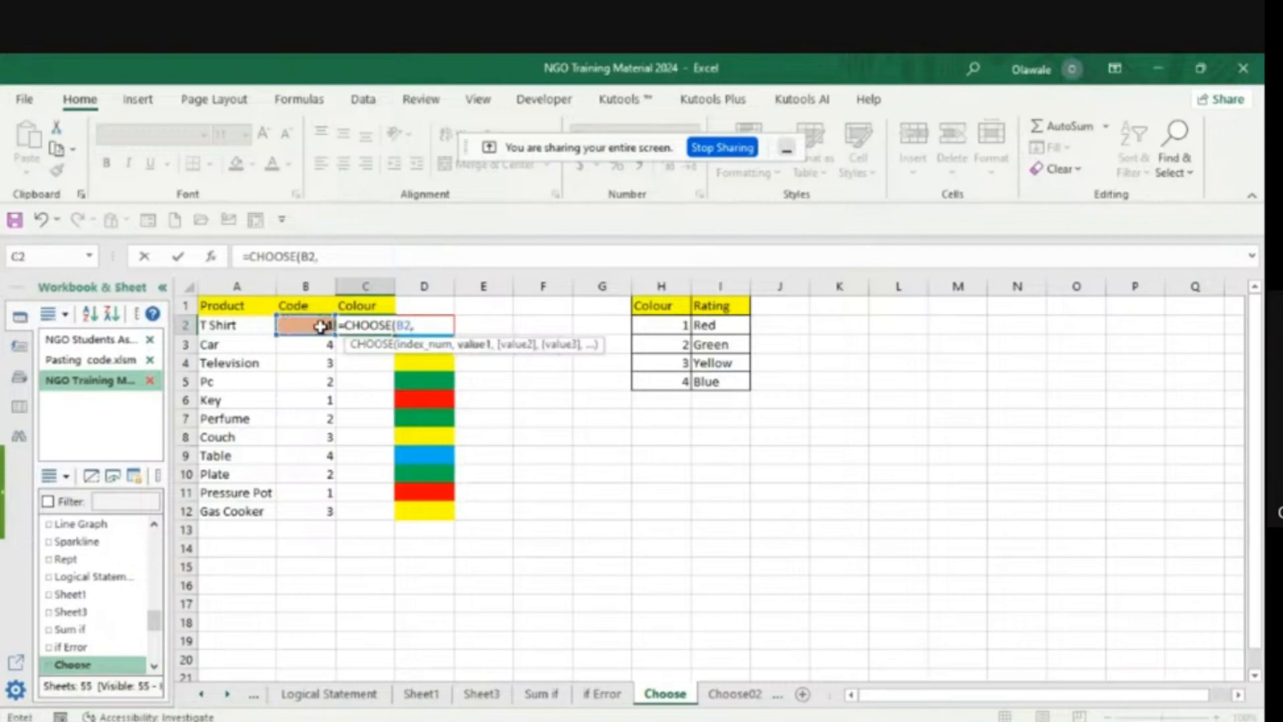
- Add the row-locked references I$2 and I$3 as value1 and value2 of the C2 CHOOSE formula
click(717, 326)
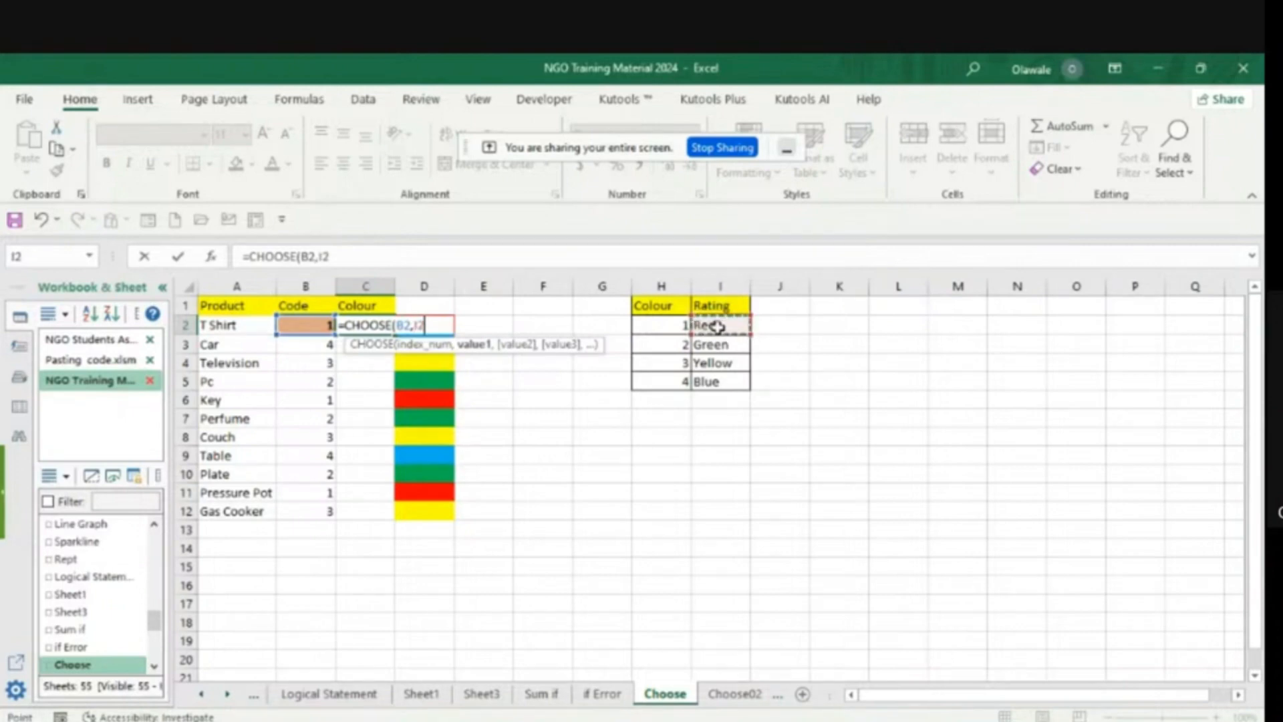
key(F4)
key(F4)
text(,)
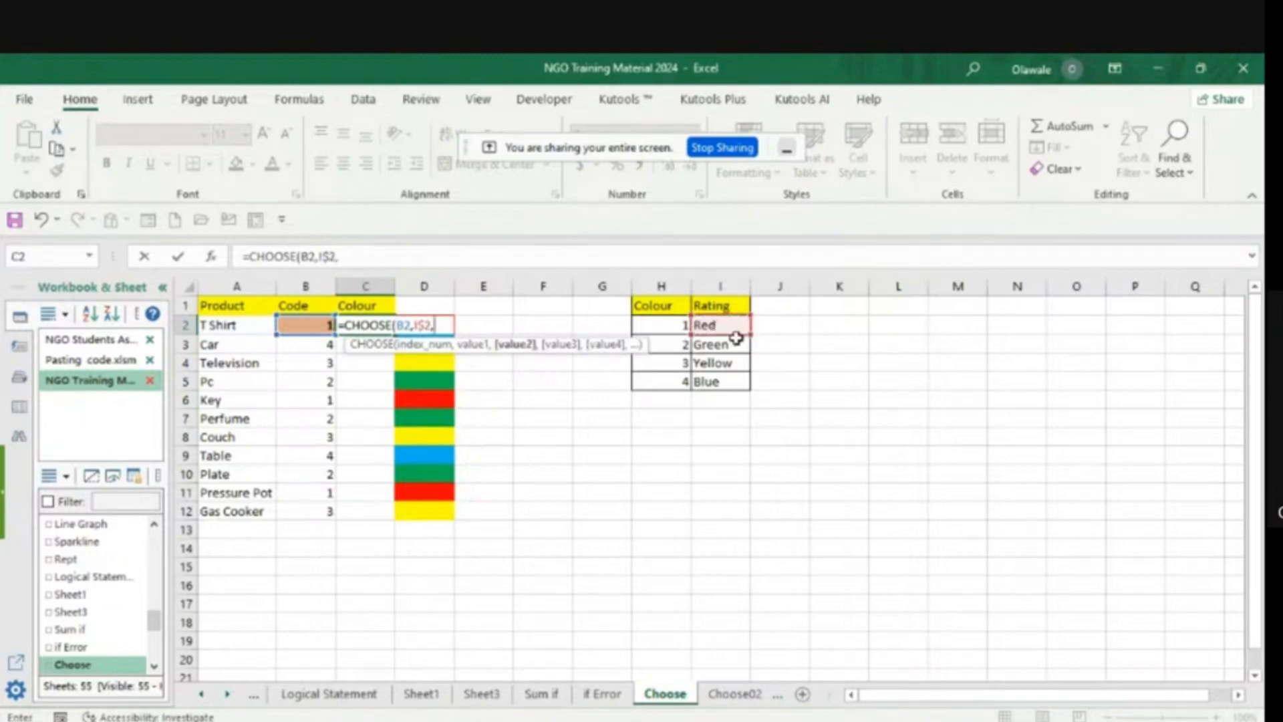
click(721, 345)
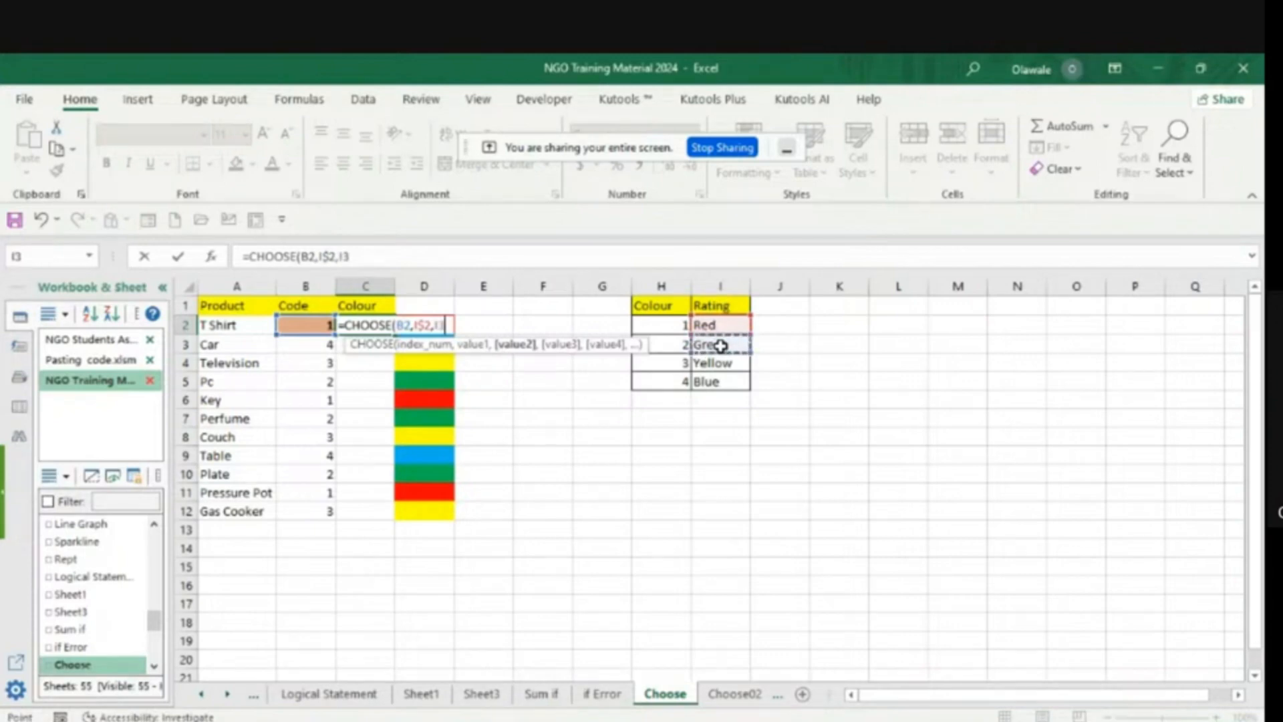
key(F4)
key(F4)
text(,)
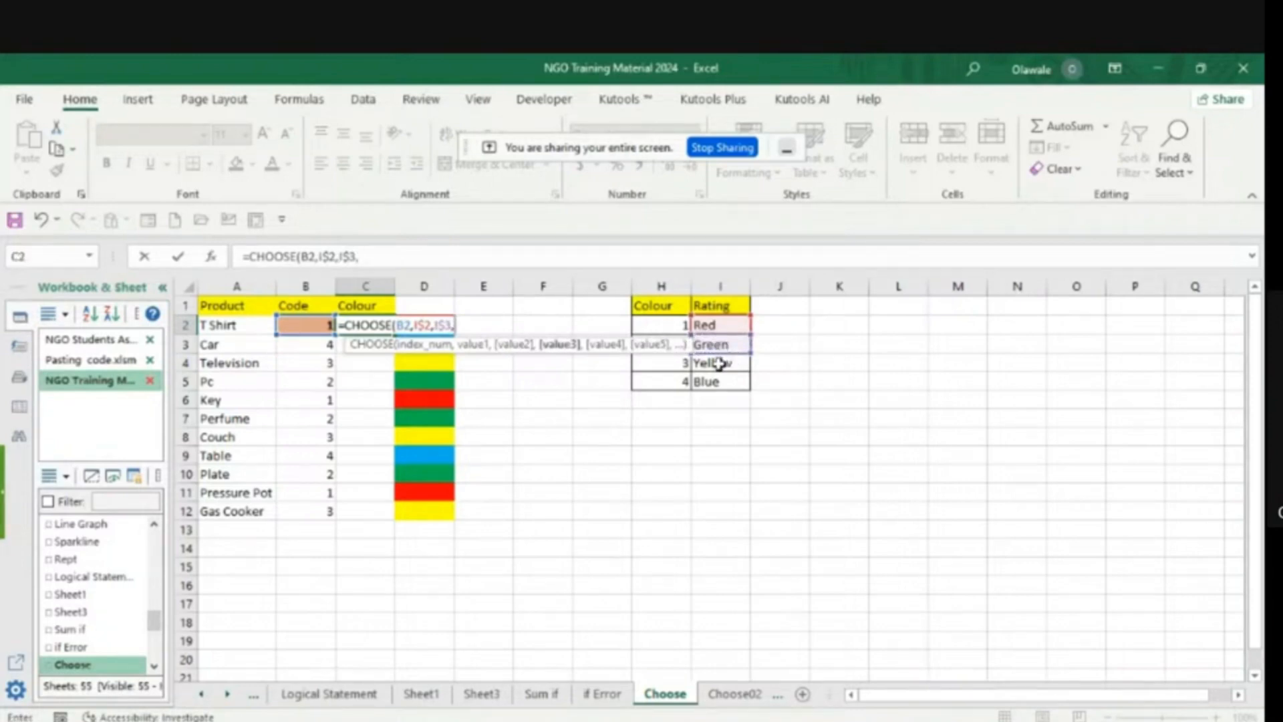
- Add the row-locked references I$4 and I$5 as value3 and value4, then close and commit the C2 CHOOSE formula
click(718, 363)
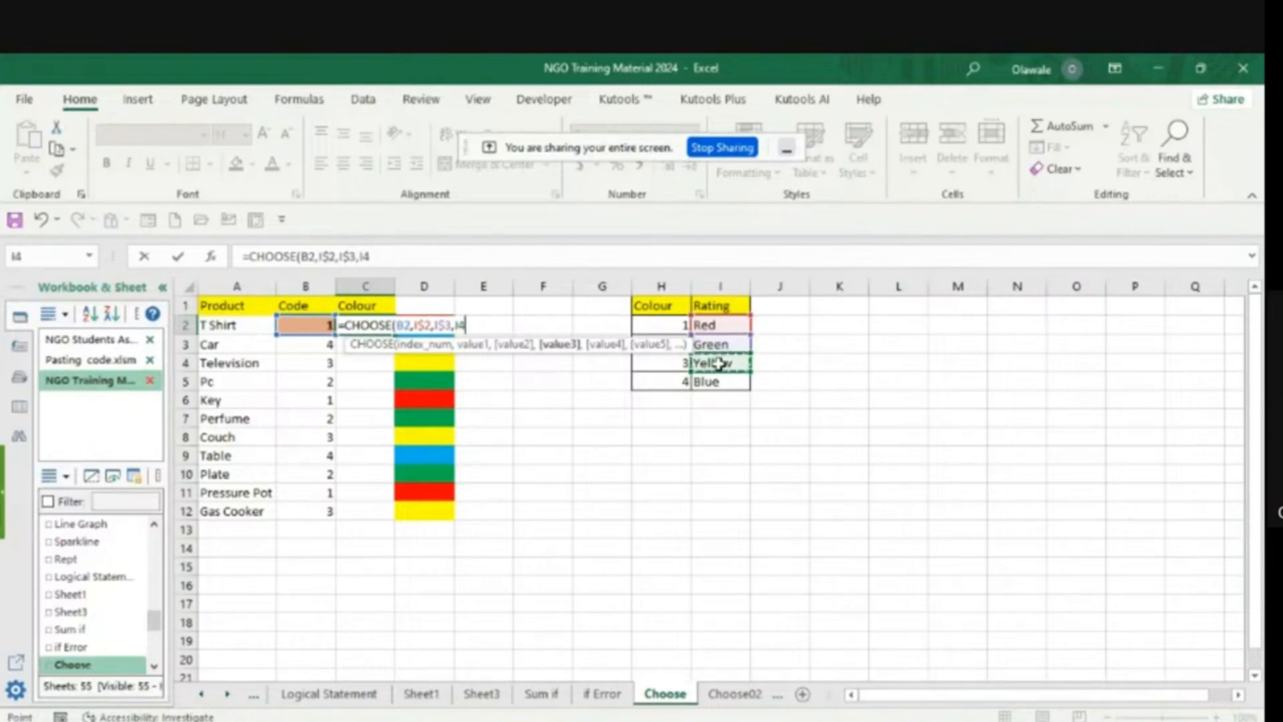
key(F4)
key(F4)
text(,)
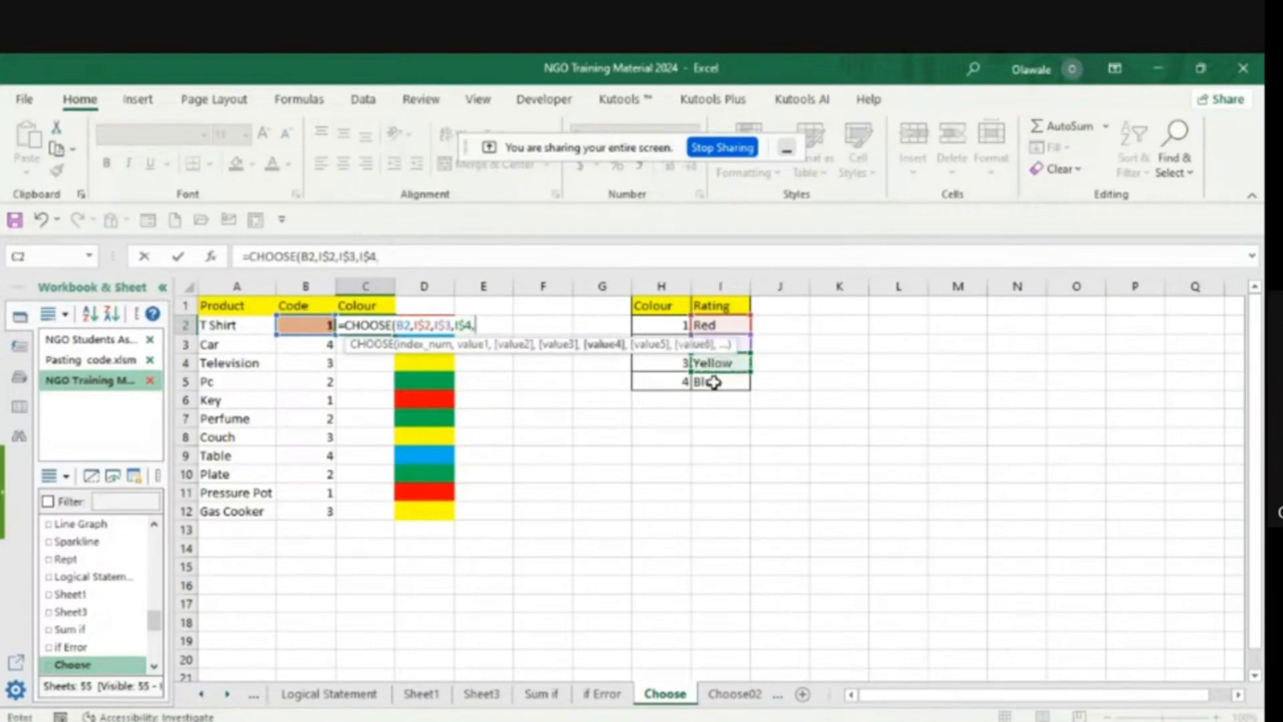
click(713, 380)
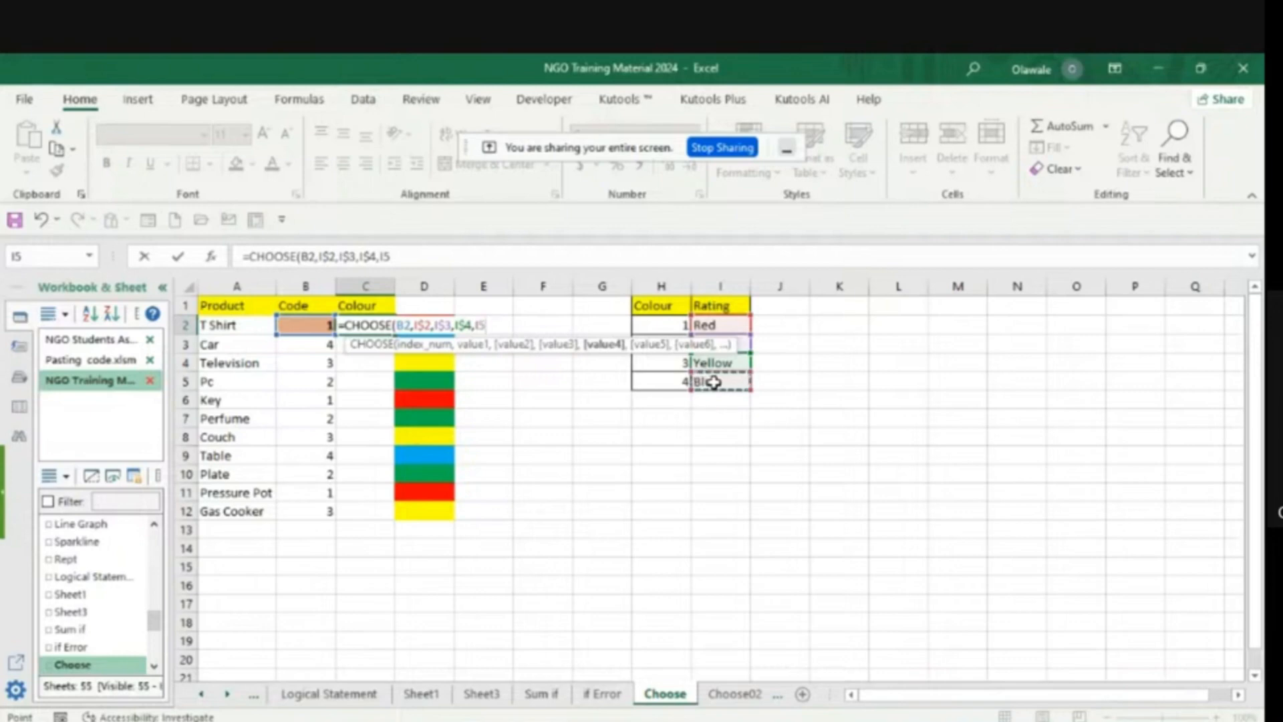
key(F4)
key(F4)
text())
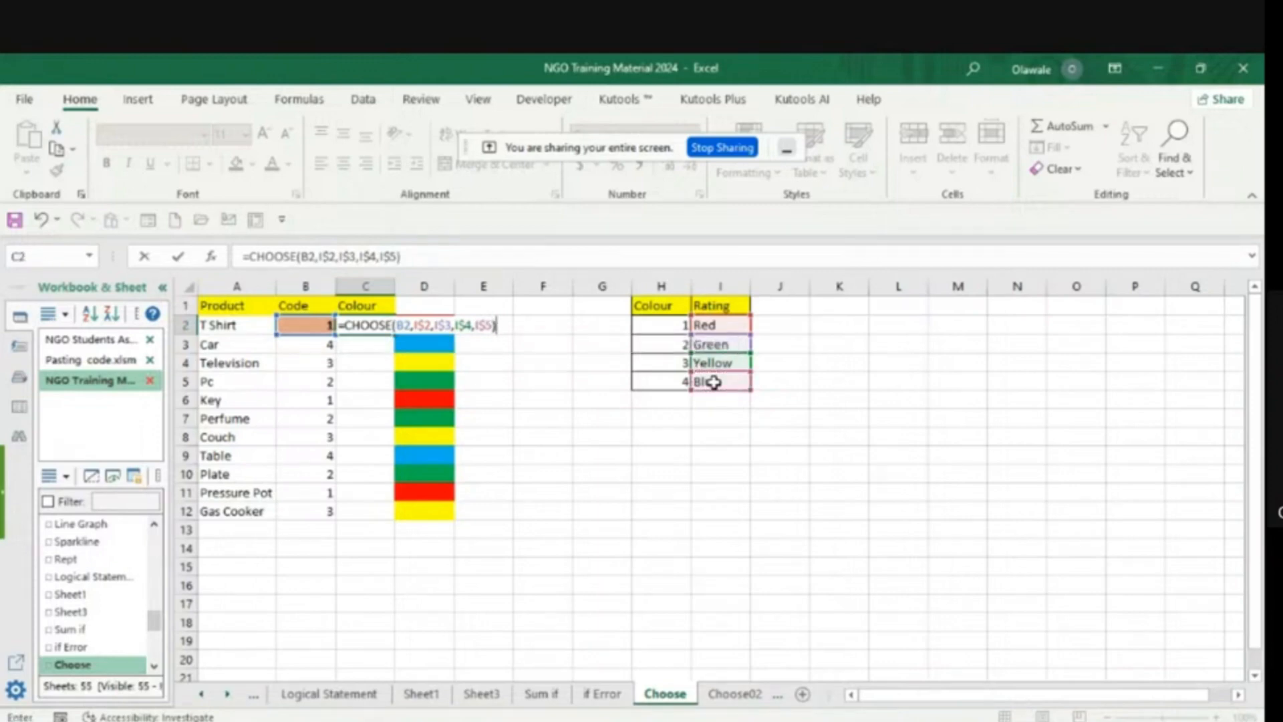
key(Return)
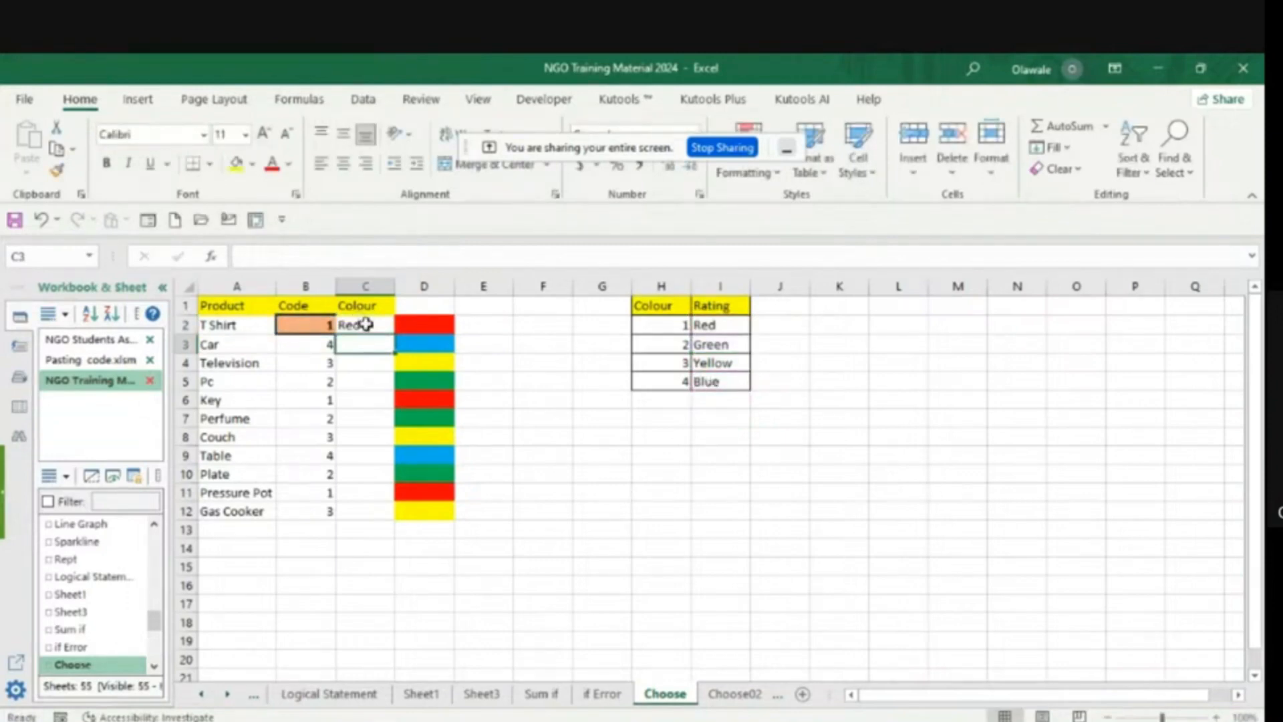
- Copy the completed C2 CHOOSE formula down through C12 for all listed products
click(367, 325)
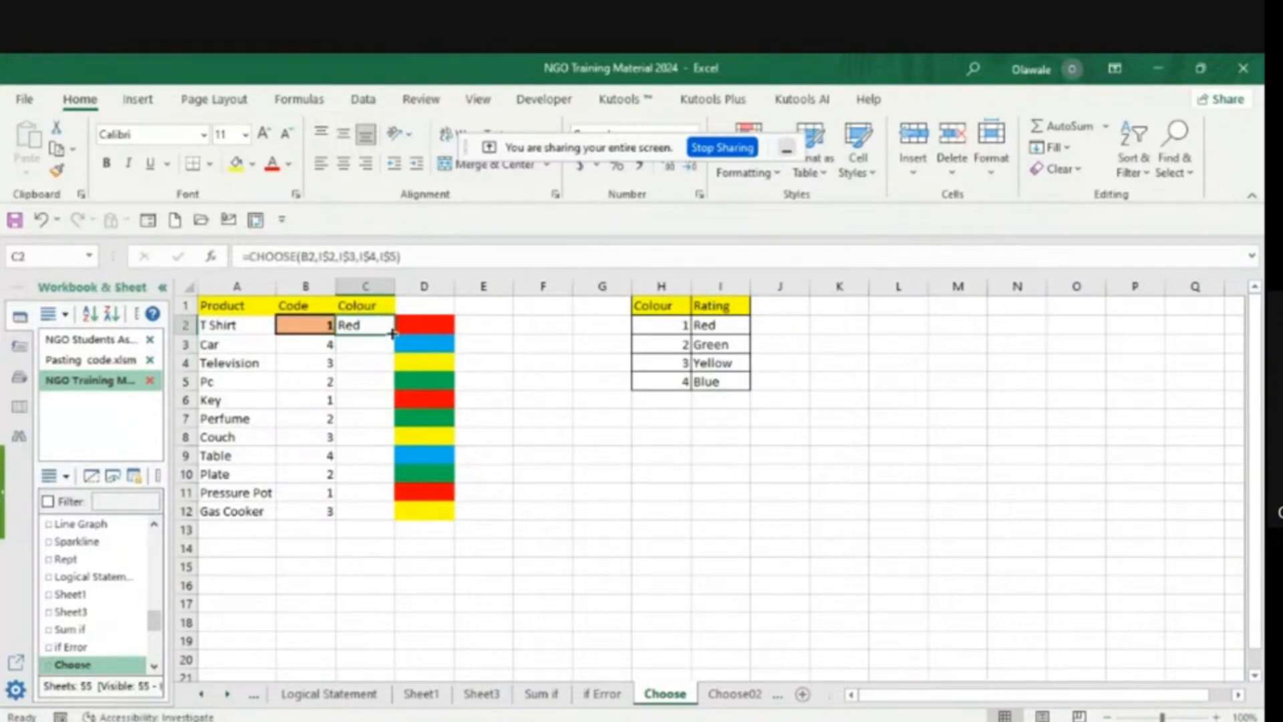
double_click(393, 332)
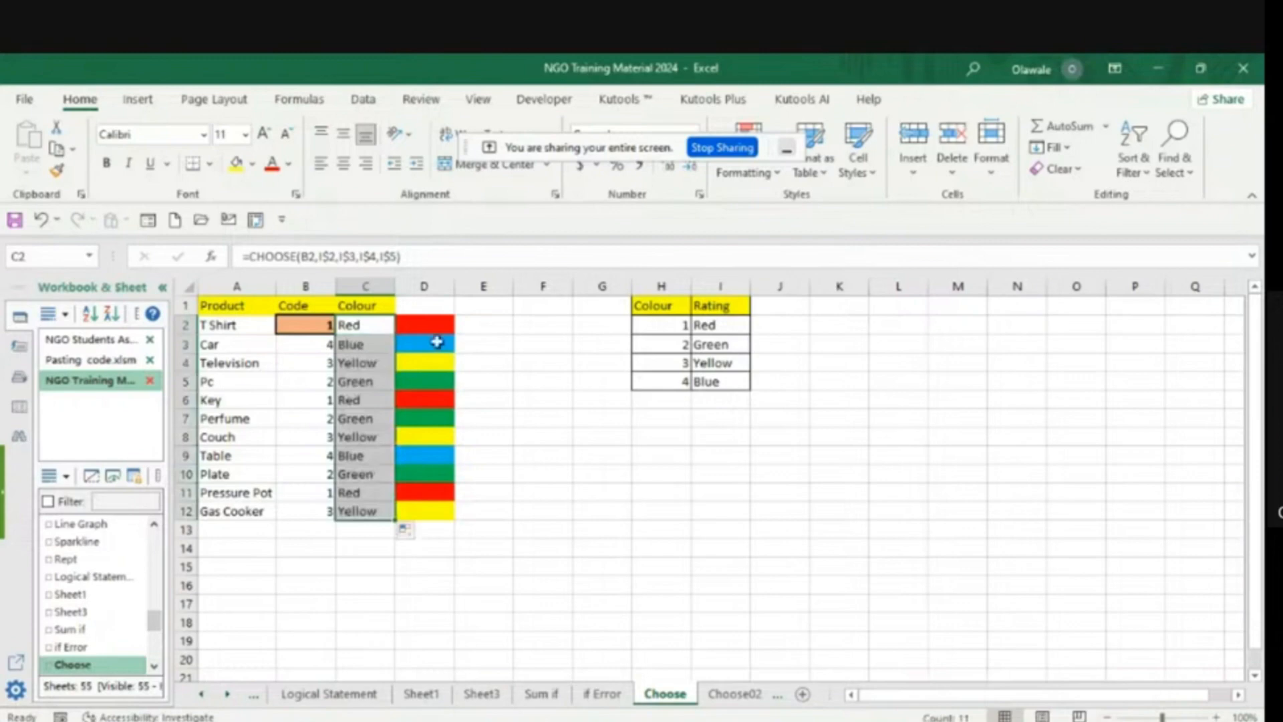
click(575, 476)
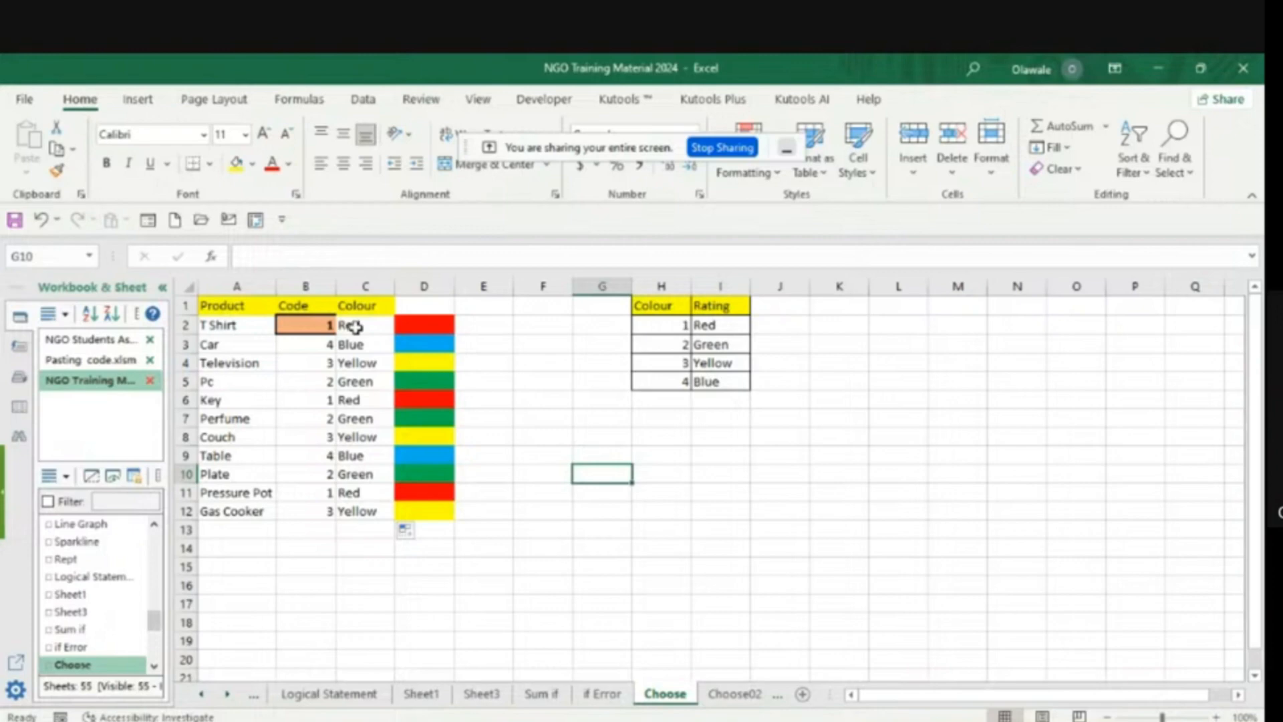
- Clear the colour formulas from C2 through C12 on the Choose sheet
drag(354, 326, 360, 509)
key(Delete)
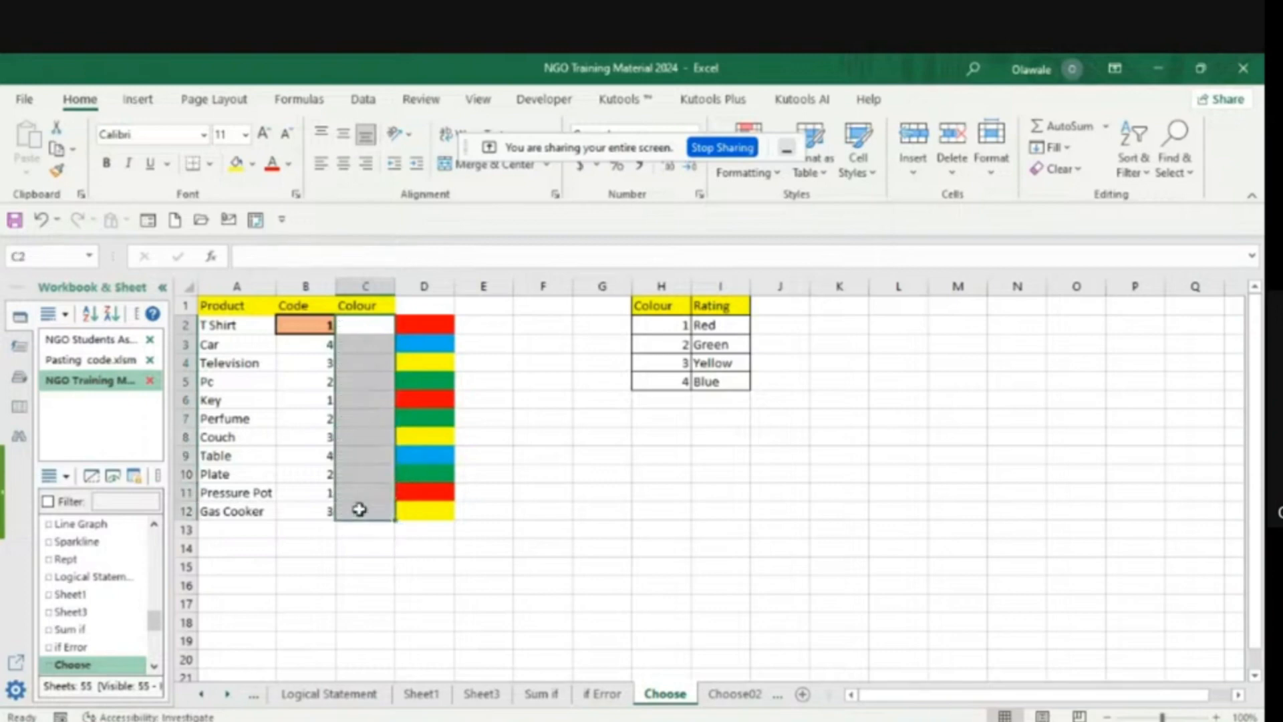
click(747, 547)
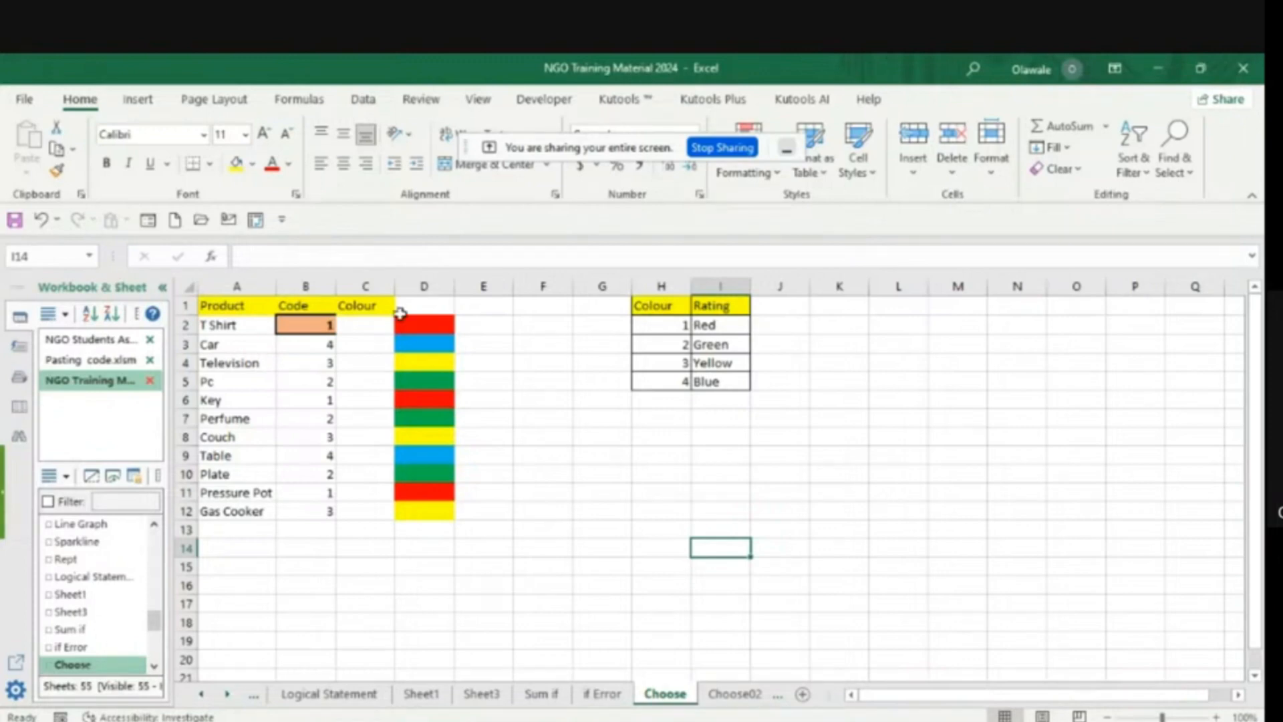
- Start a CHOOSE formula in C2 with the T Shirt code in B2 as its index_num
click(356, 325)
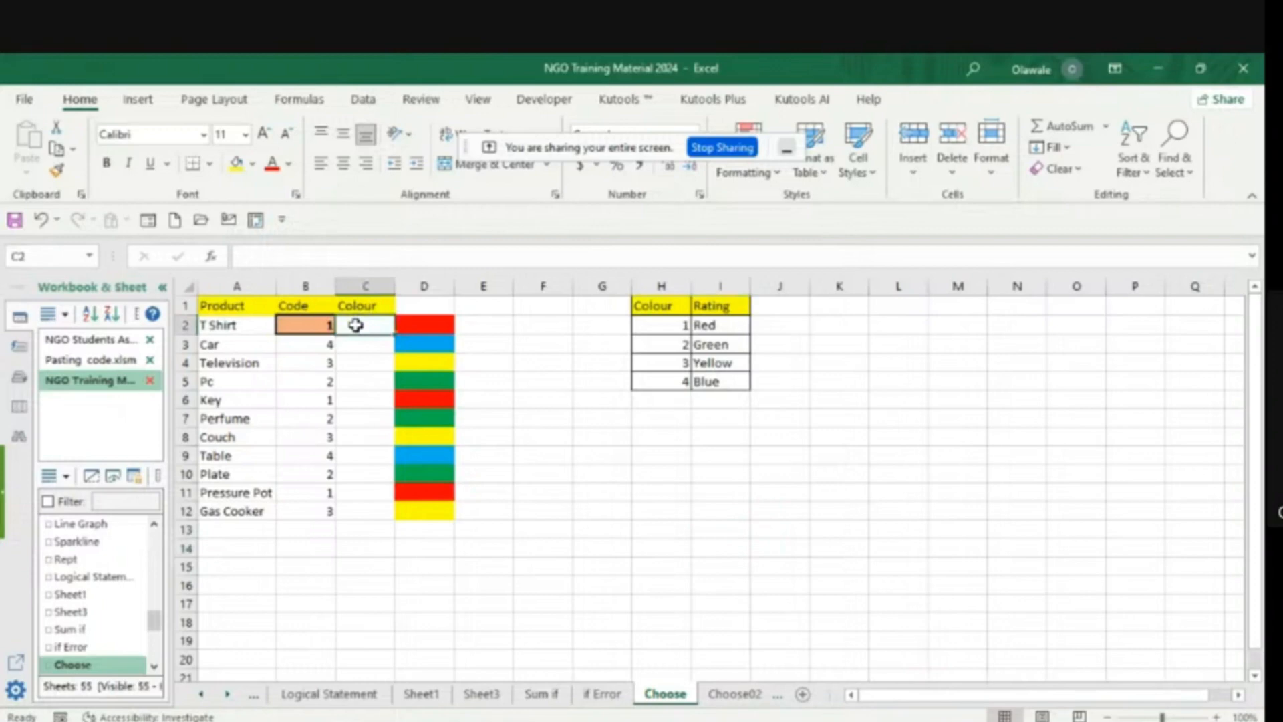
text(=ch)
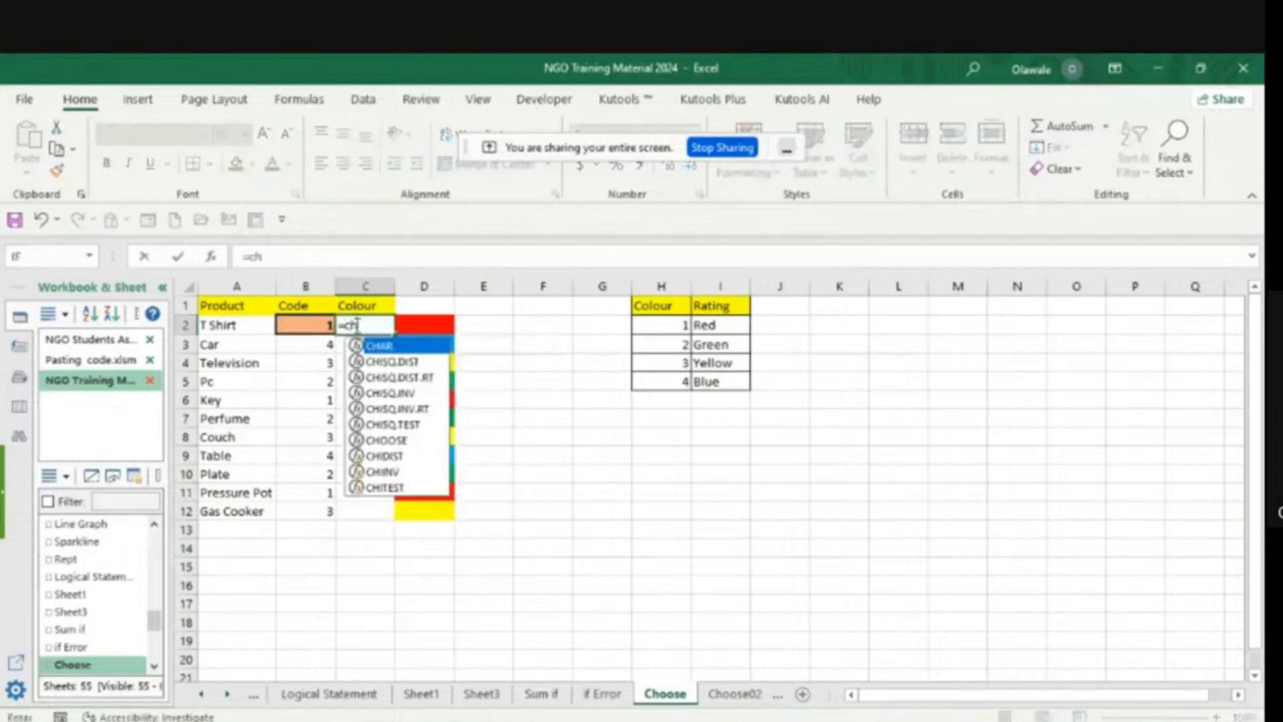
text(oo)
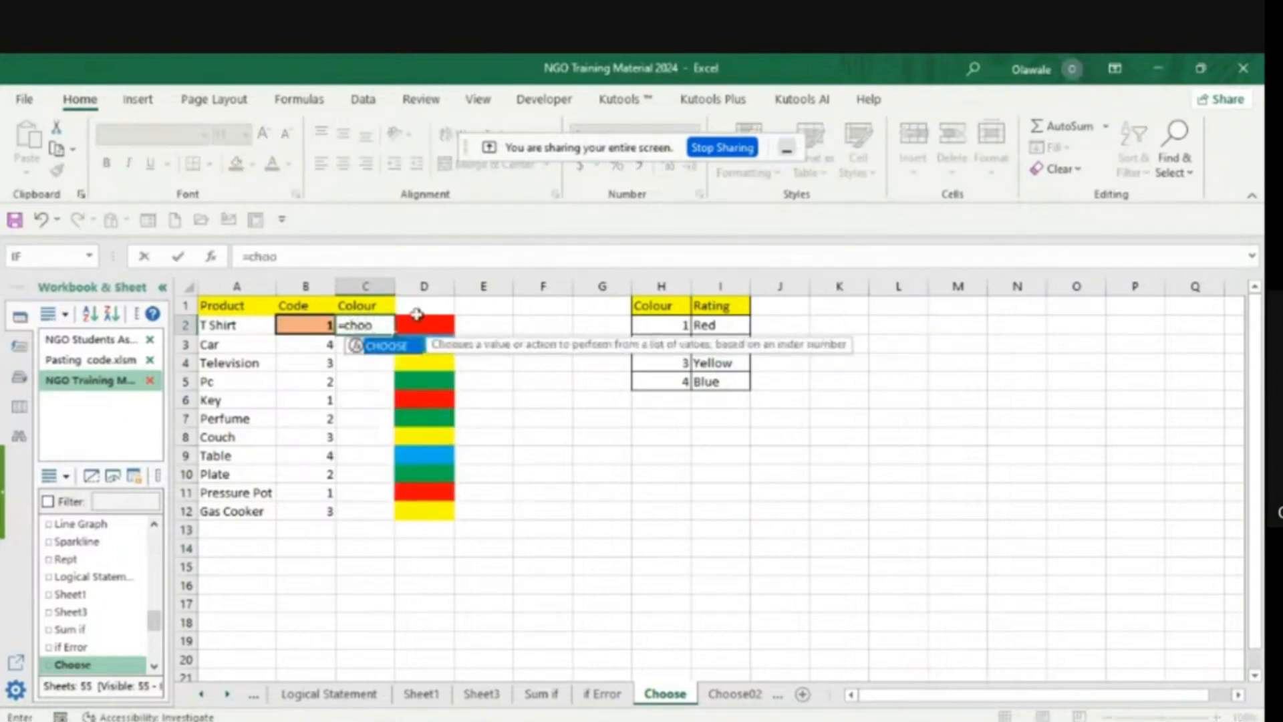
double_click(398, 351)
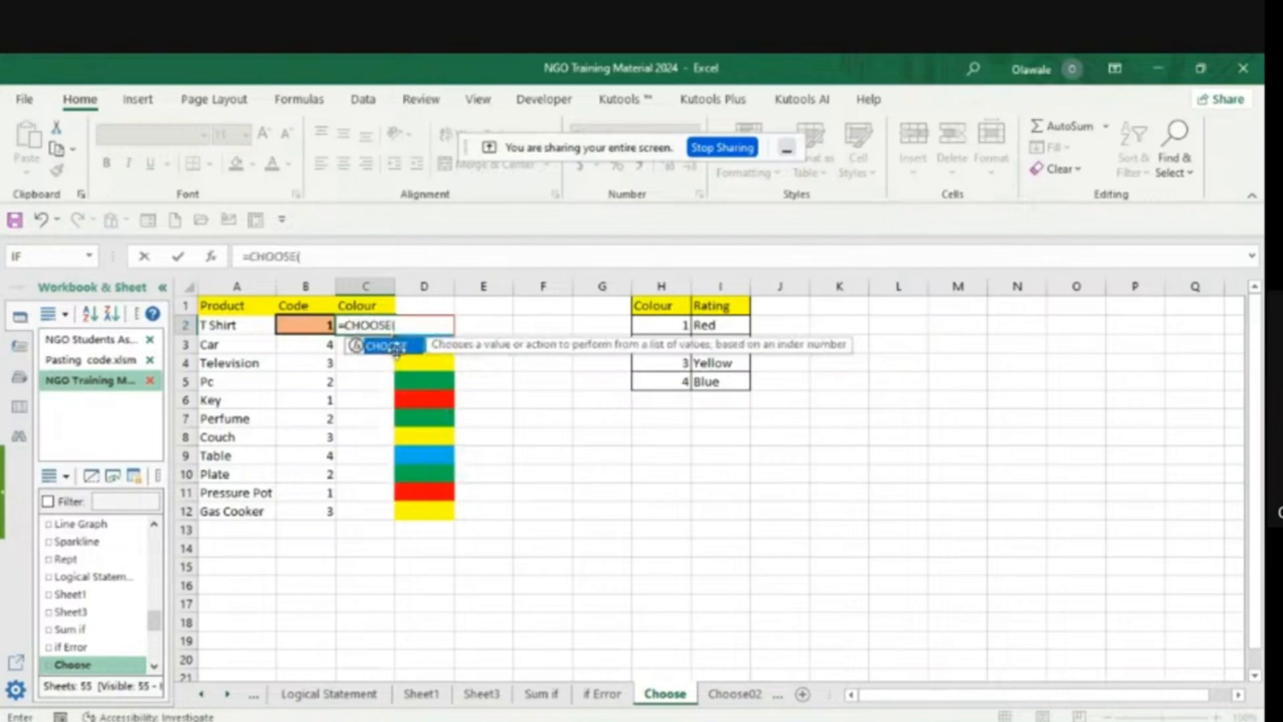
click(317, 322)
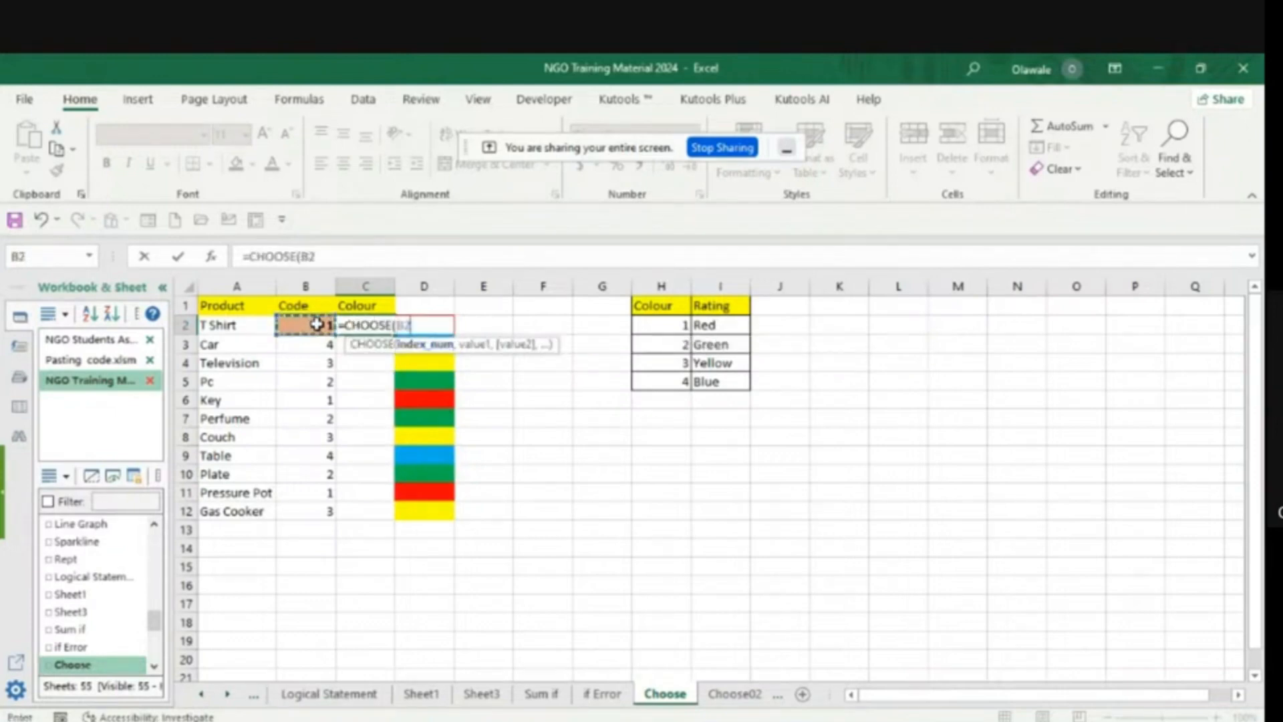
text(,)
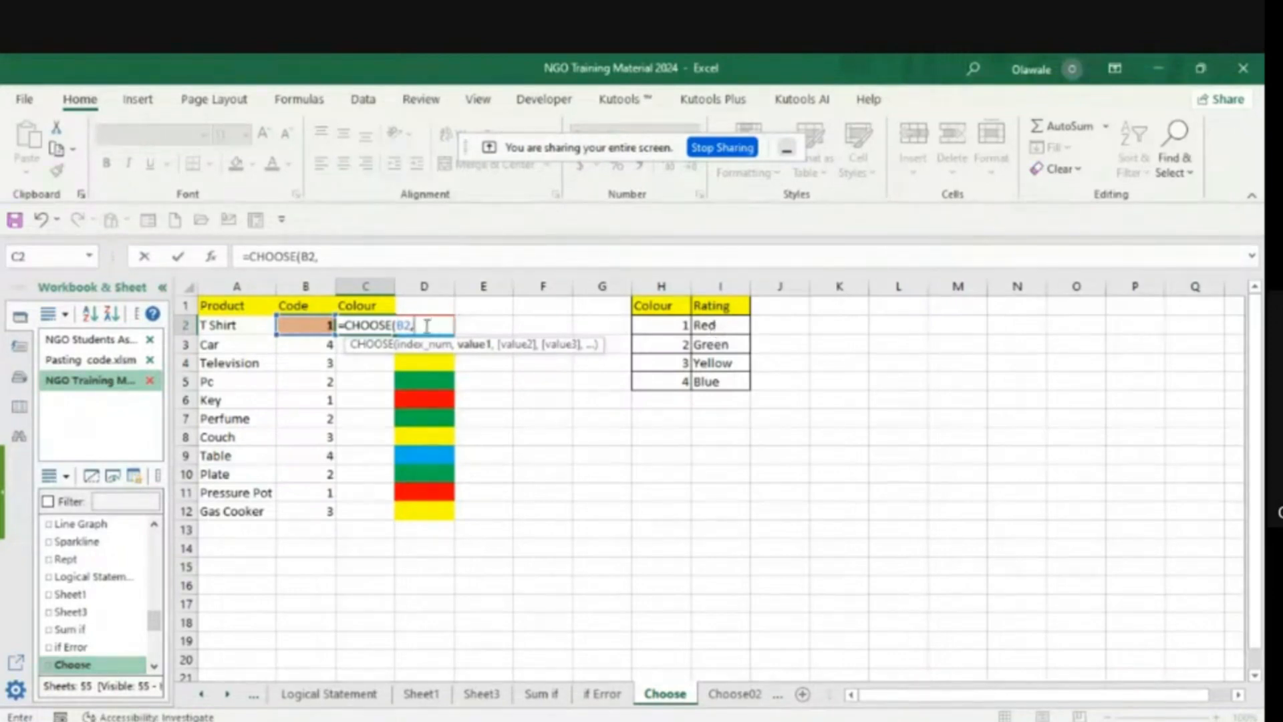
- Add the text values "Red" and "Green" as value1 and value2 of the C2 CHOOSE formula
text("Red",)
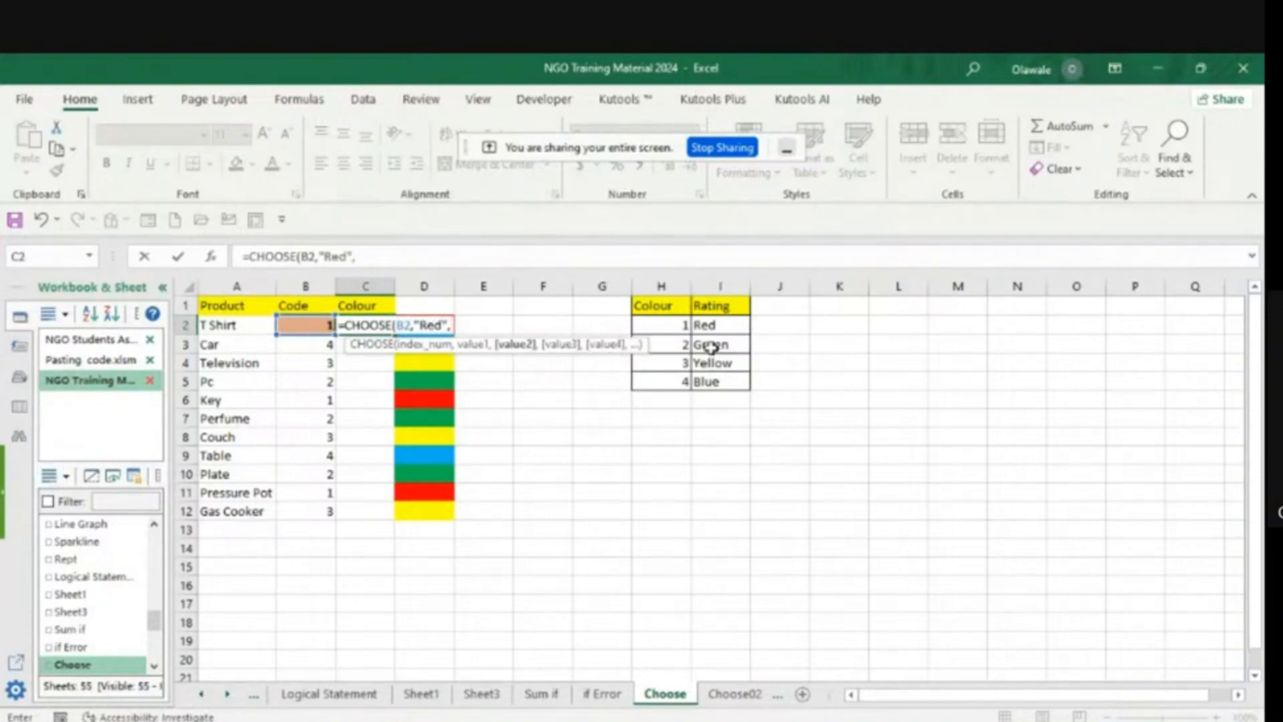
text("Green")
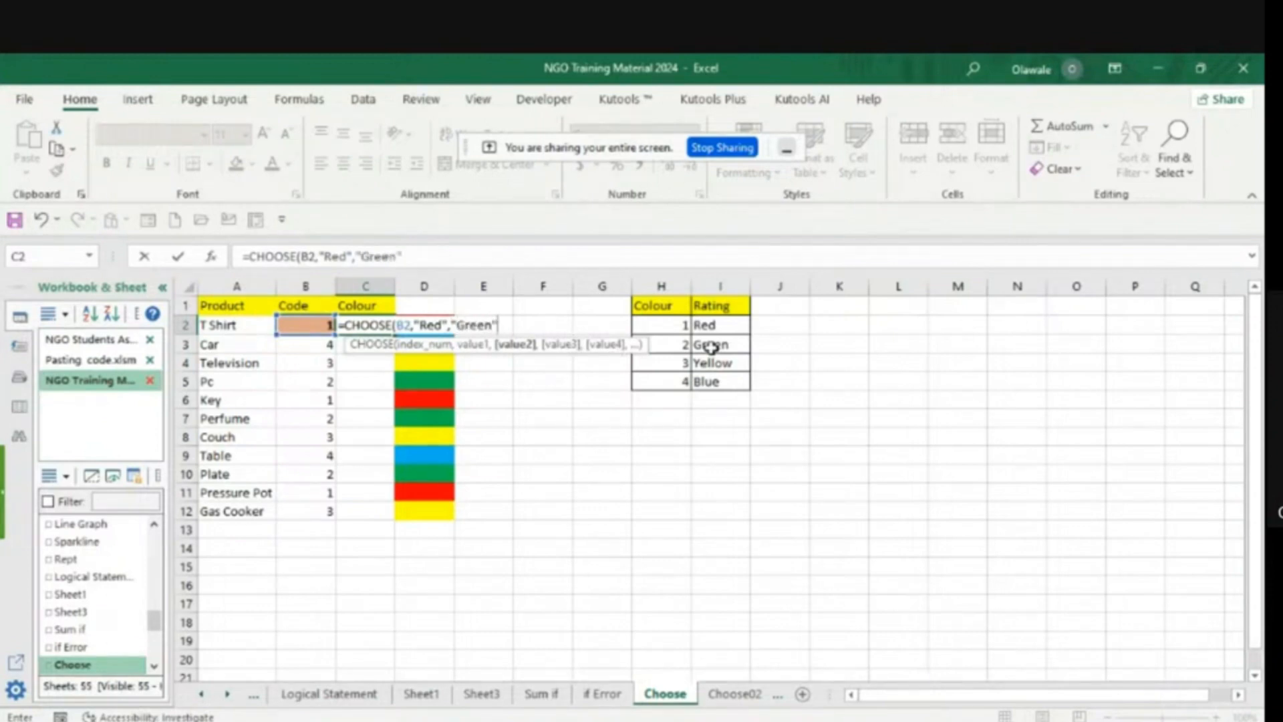
text(,)
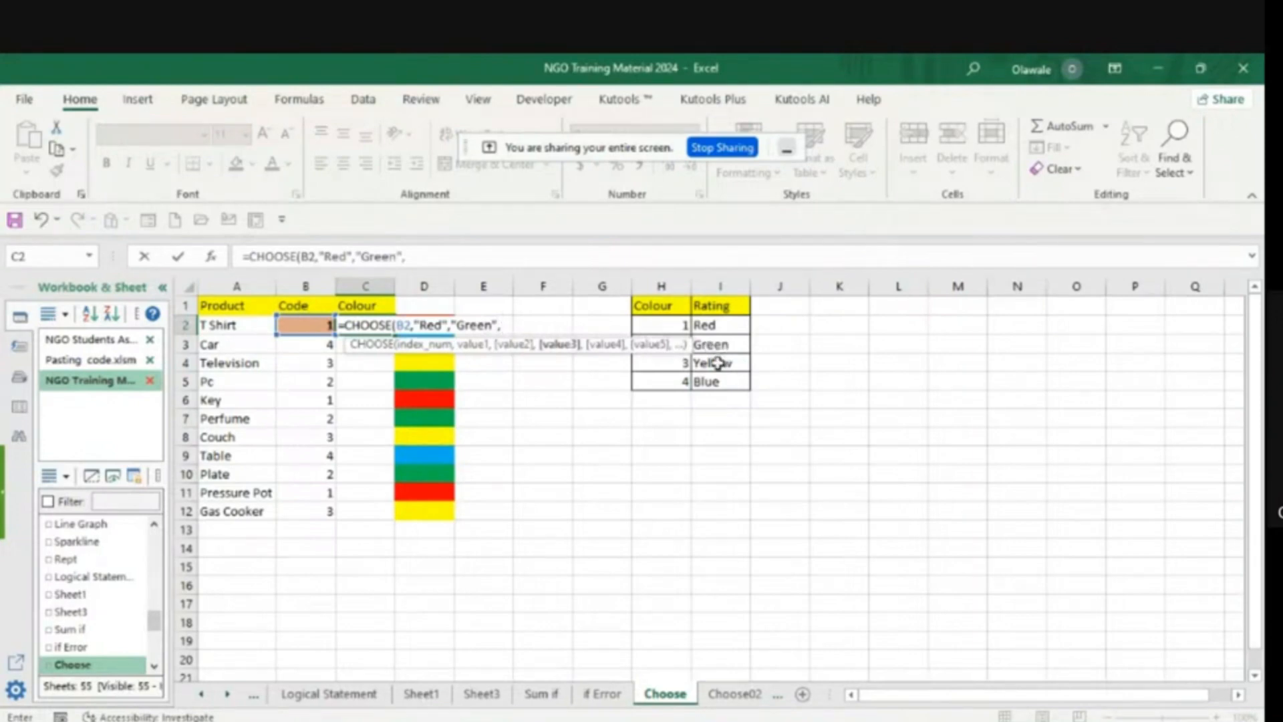
text("Yellow")
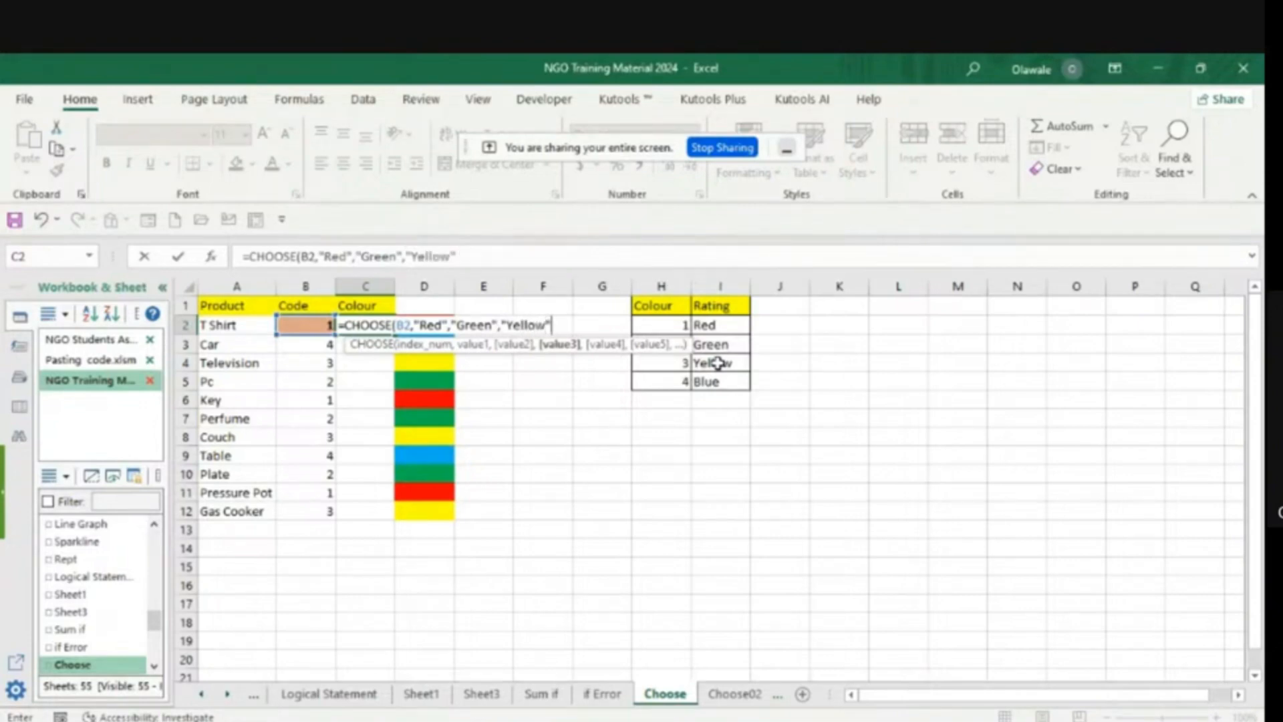
text(,)
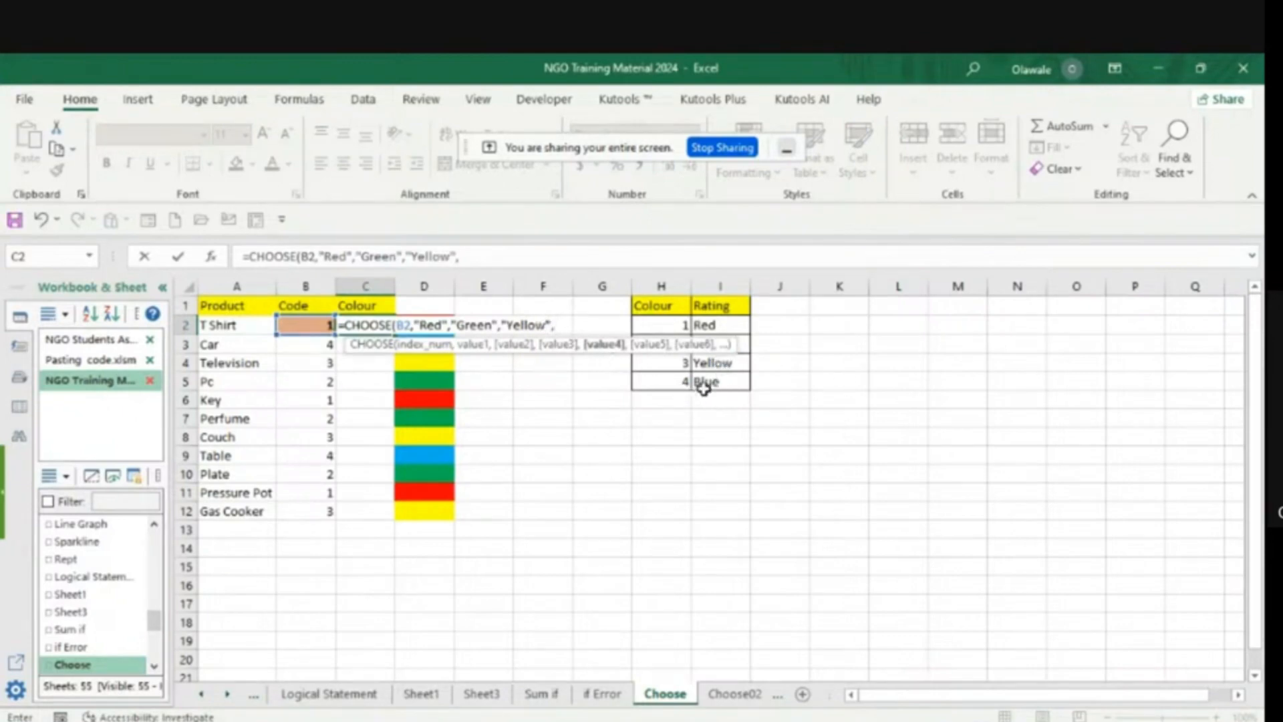
- Add the text values "Yellow" and "Blue" as value3 and value4, then close and commit the C2 CHOOSE formula
text(")
text(Blue")
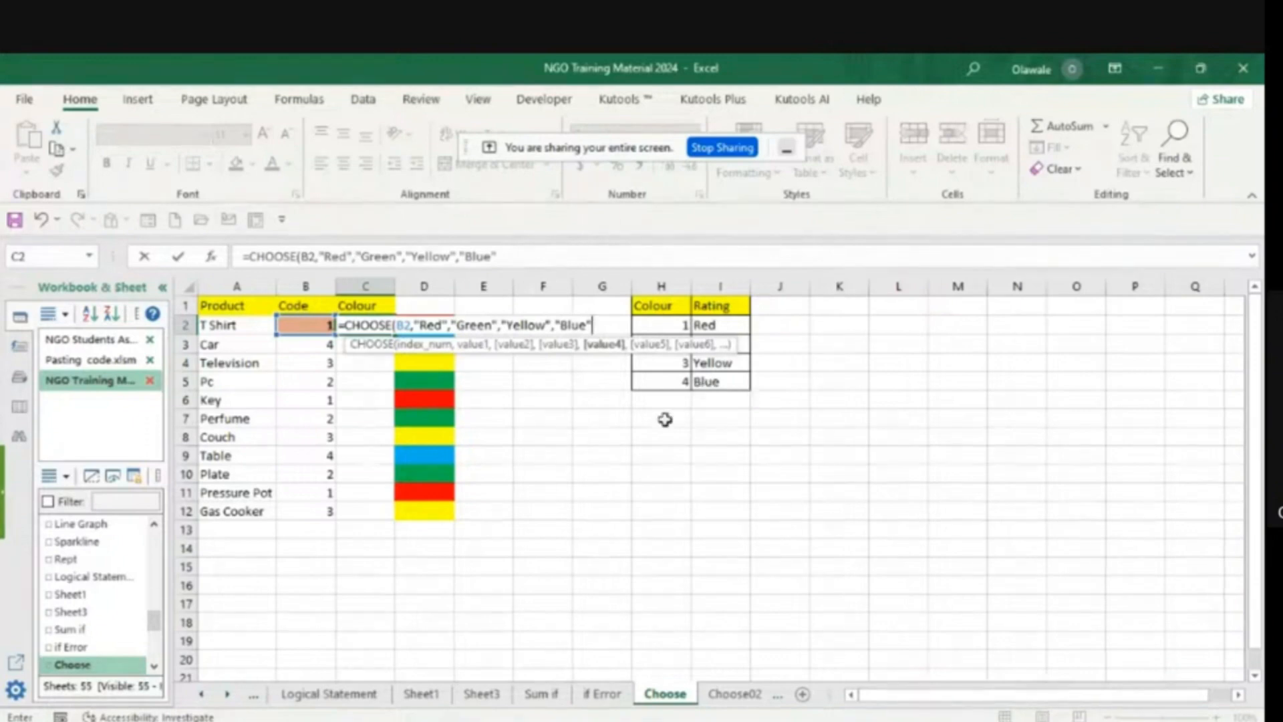
text())
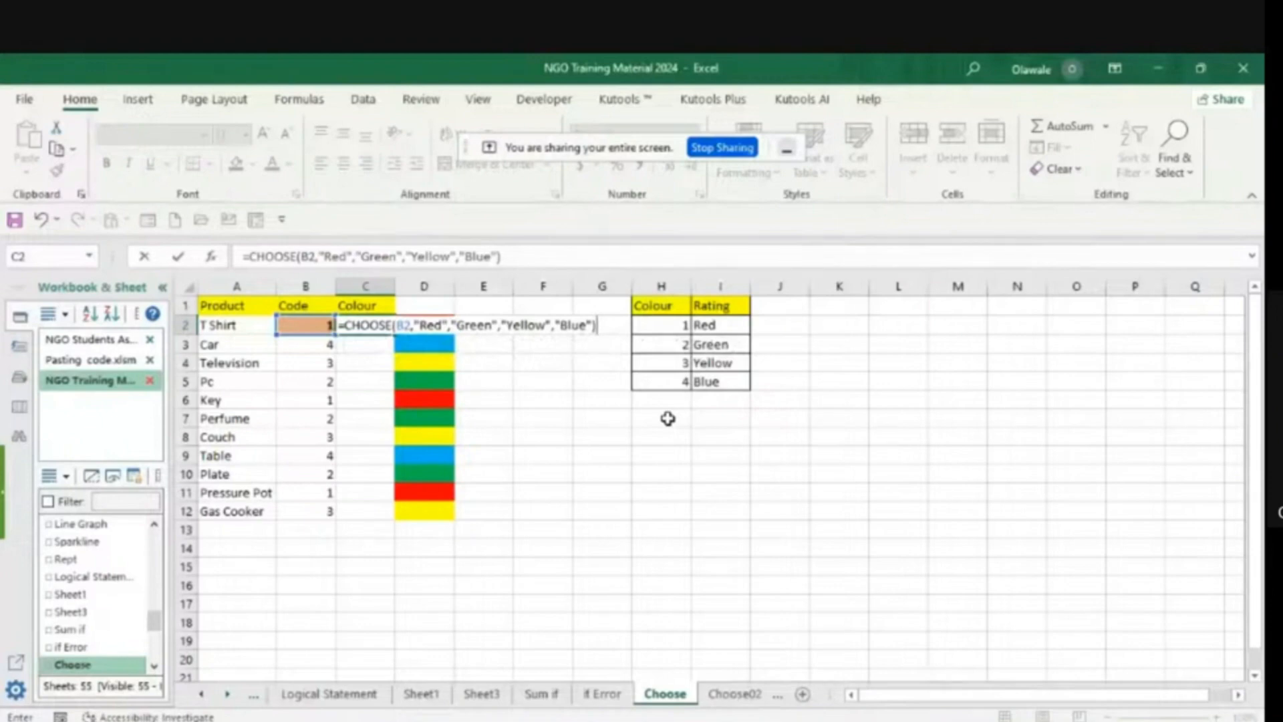
key(Return)
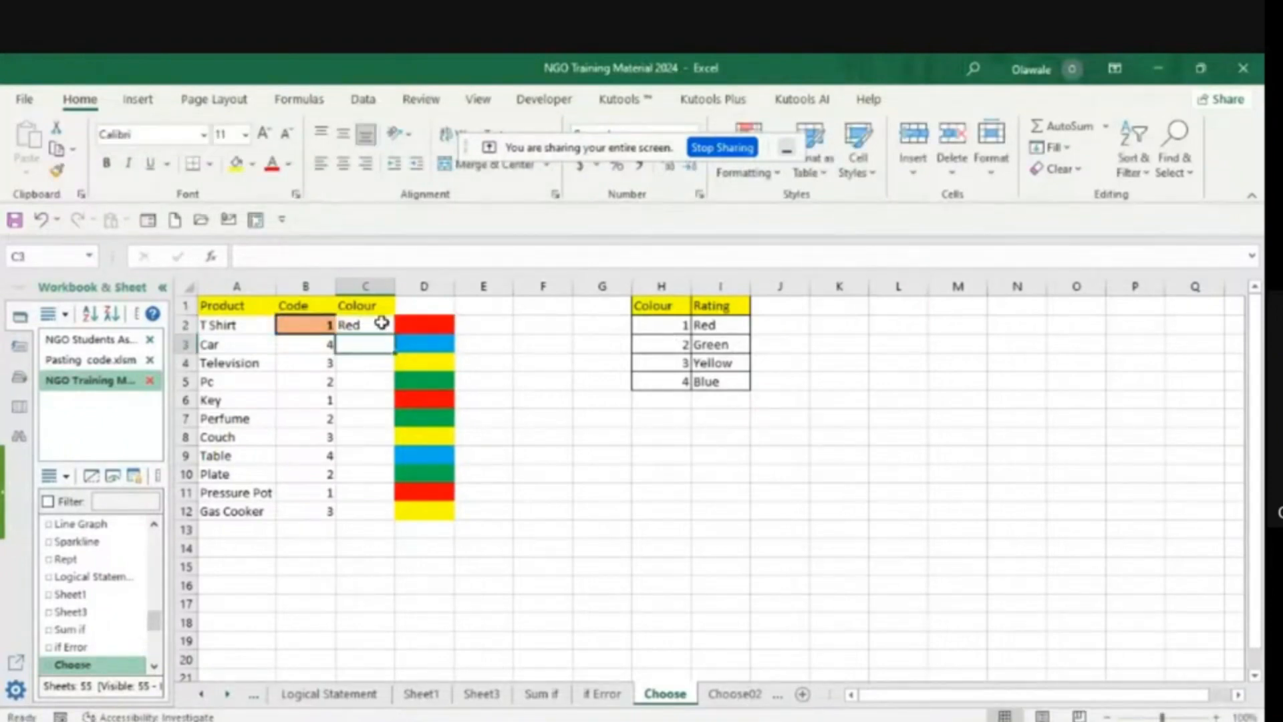
- Fill the text-based CHOOSE formula from C2 down through C12 and reselect C2 to show it
click(377, 326)
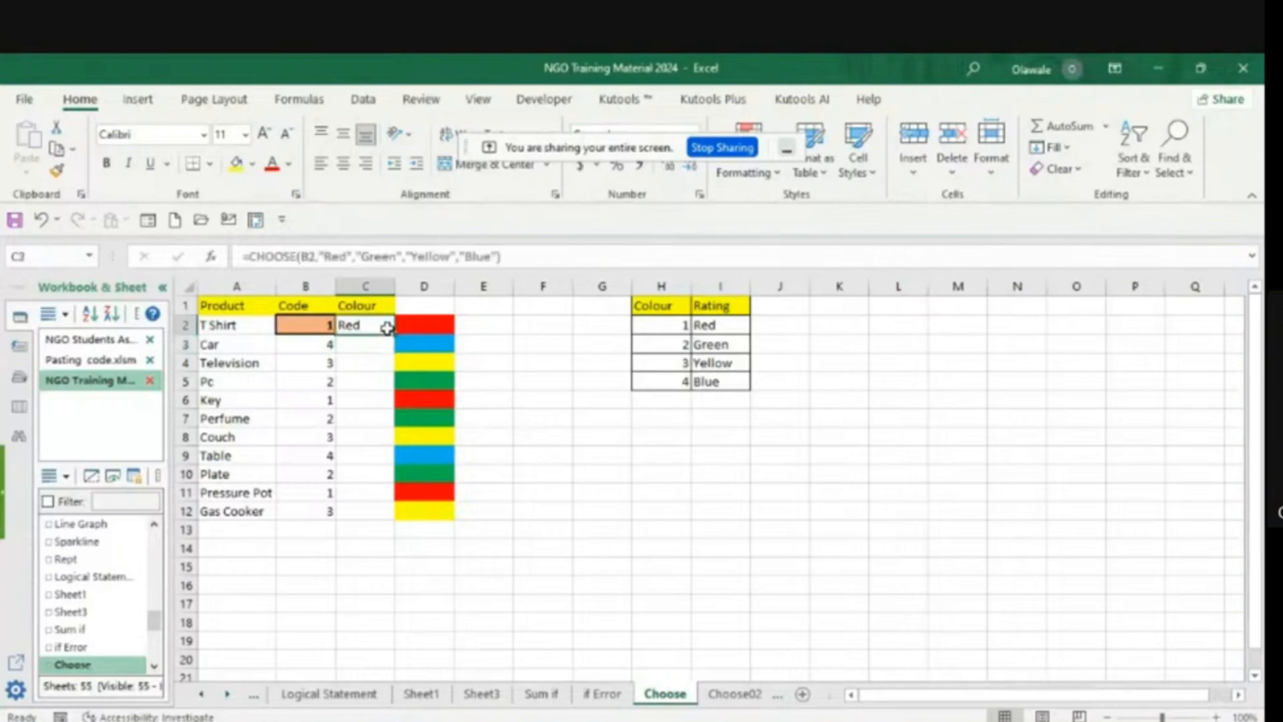
double_click(394, 334)
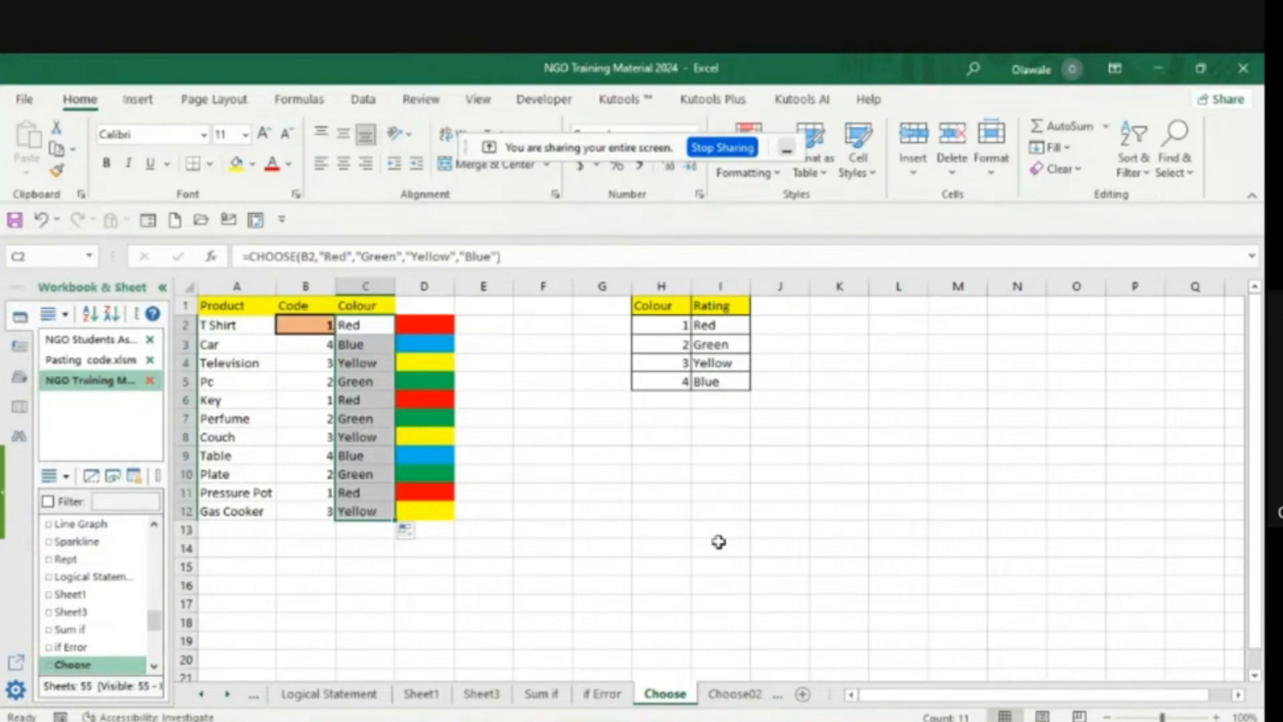
click(678, 498)
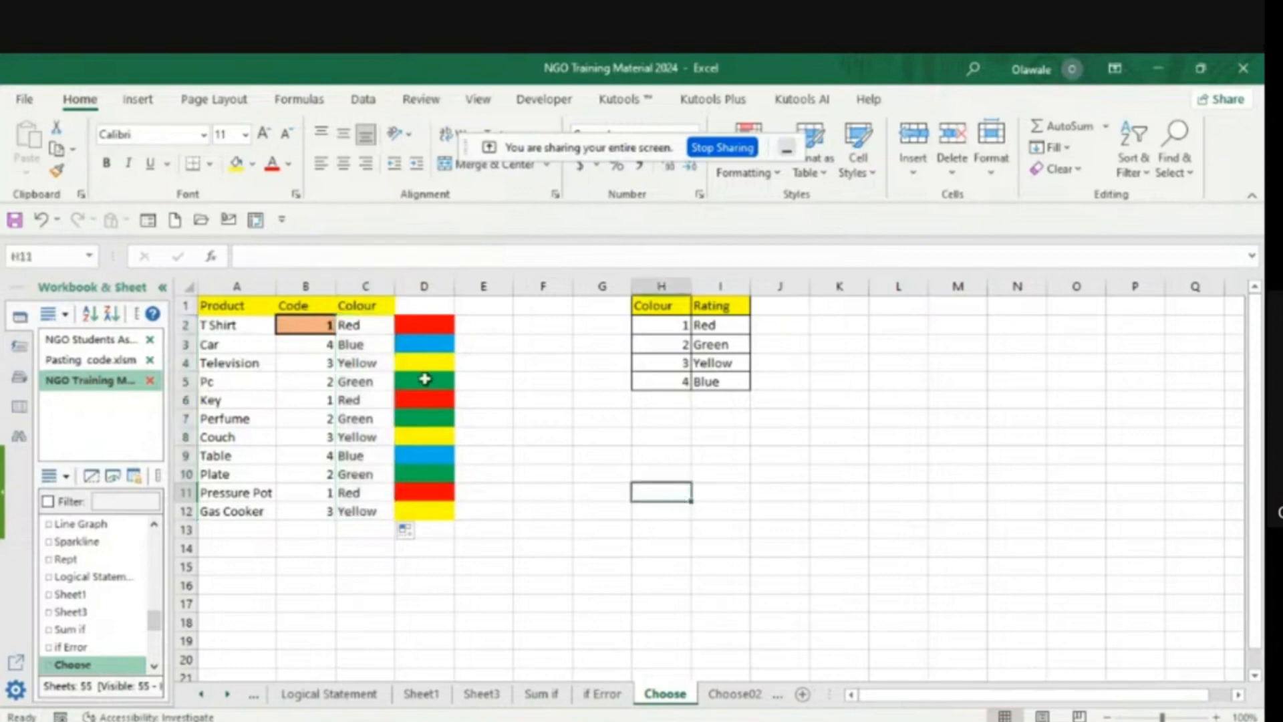
click(360, 329)
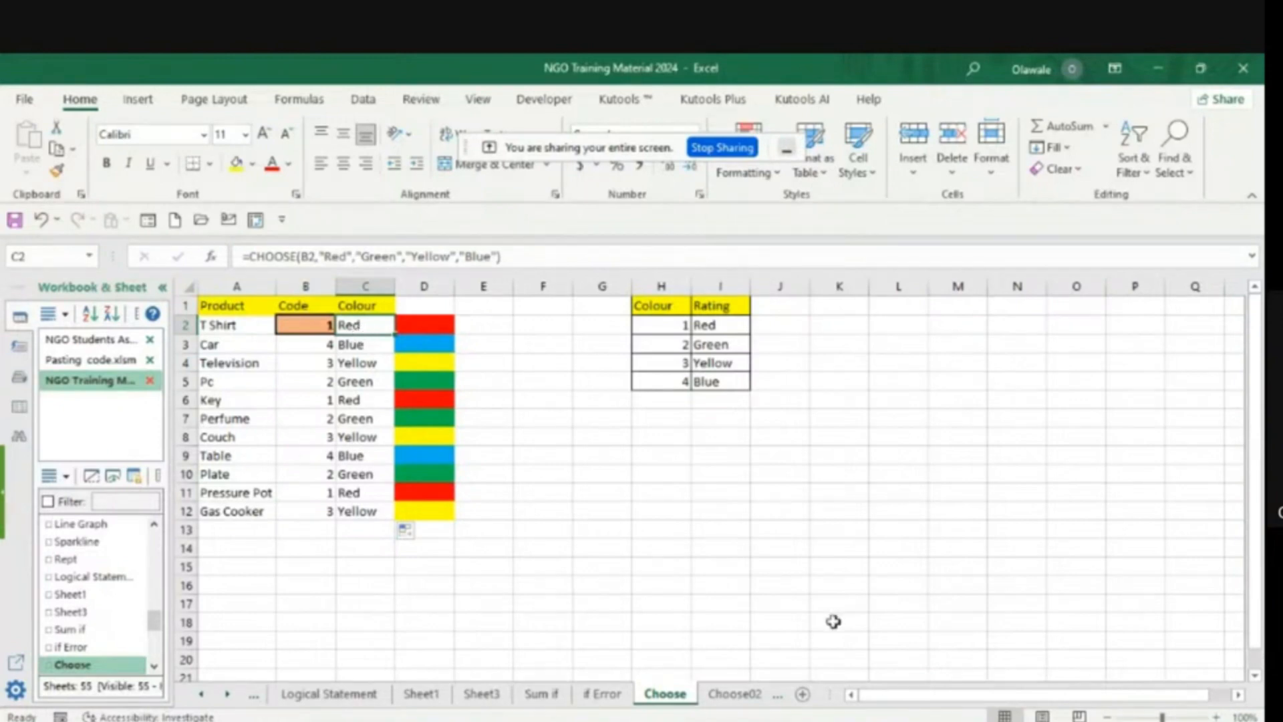
- On the Choose02 sheet, start a CHOOSE formula in I3 with the Index cell I2 as its index_num
click(743, 698)
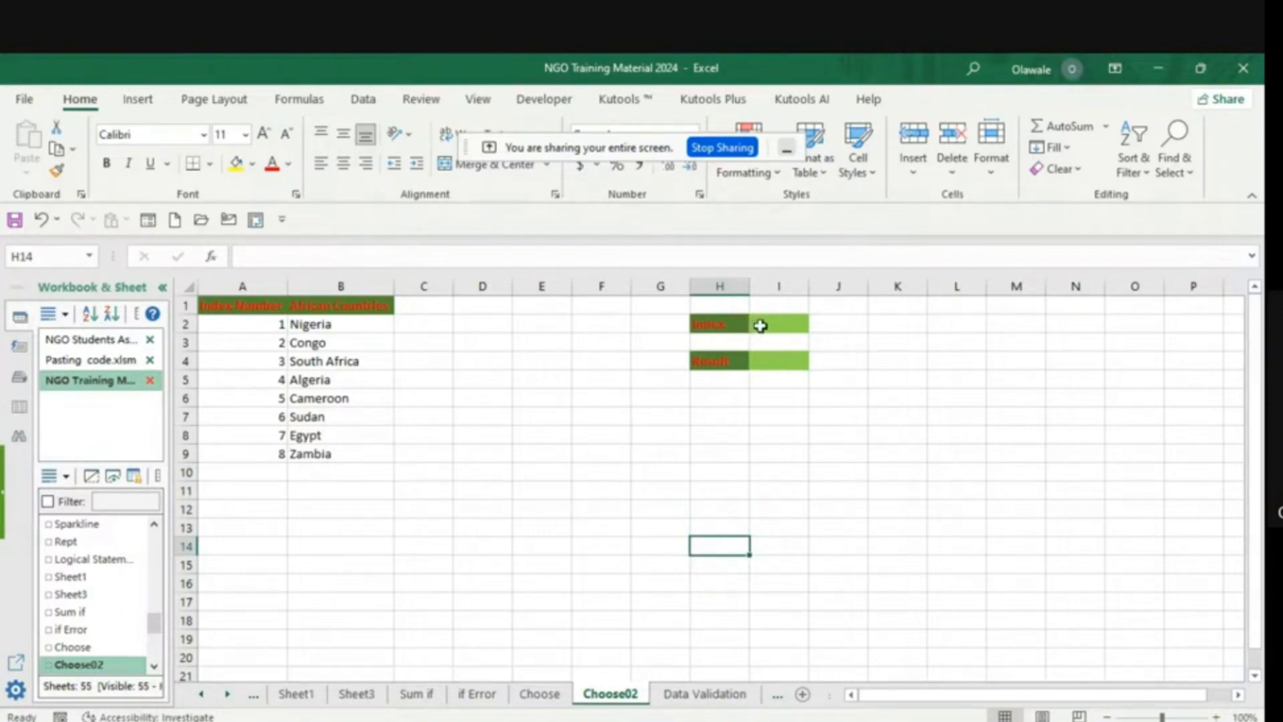
double_click(756, 363)
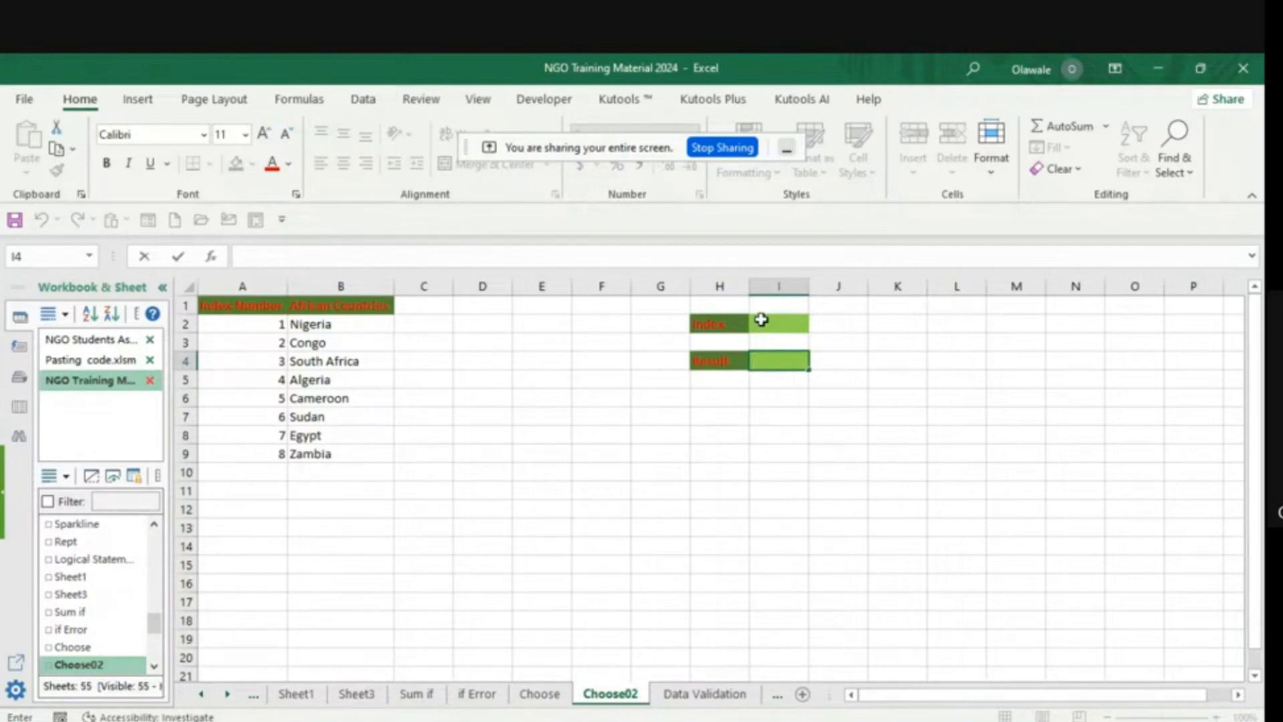
click(762, 319)
click(764, 342)
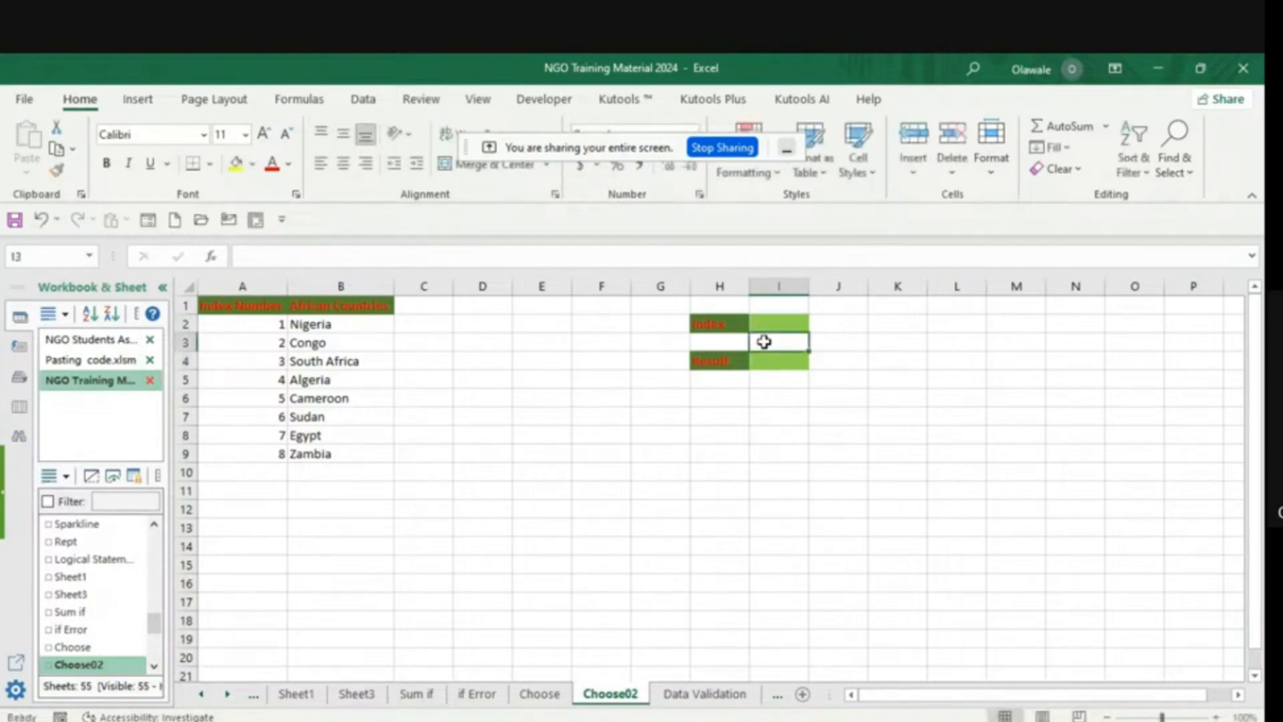
text(=)
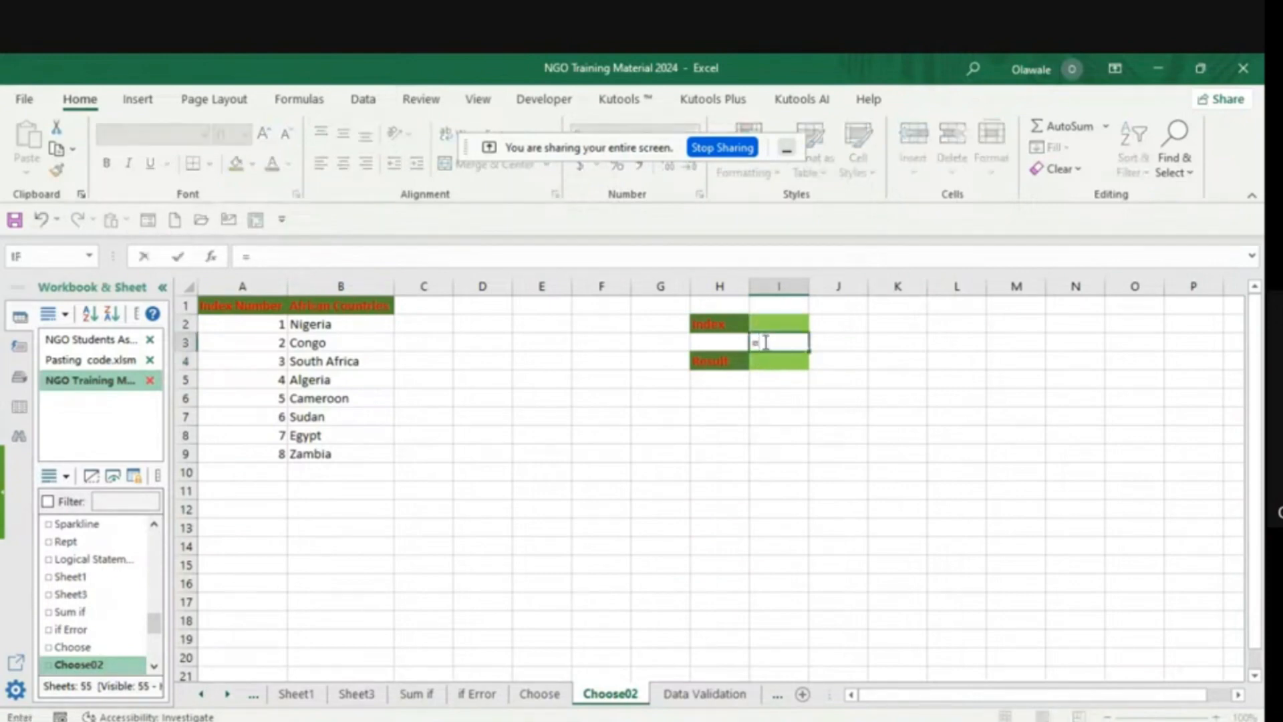
text(c)
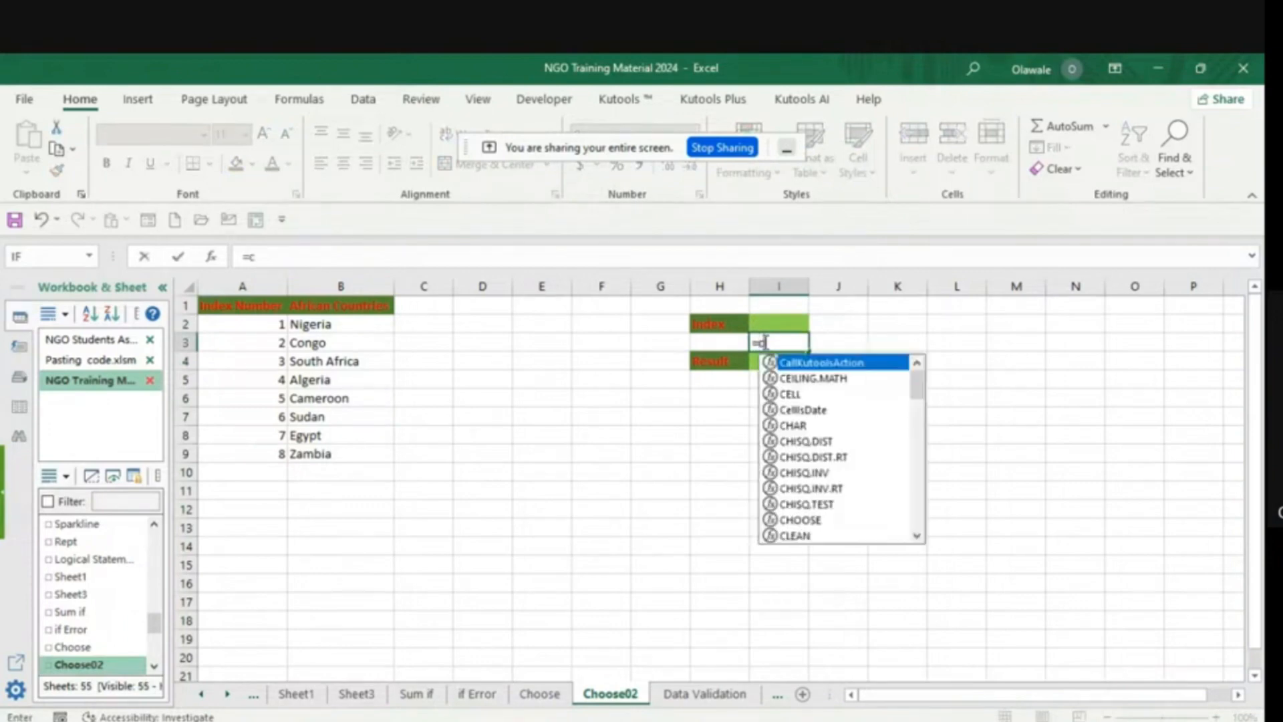
text(ho)
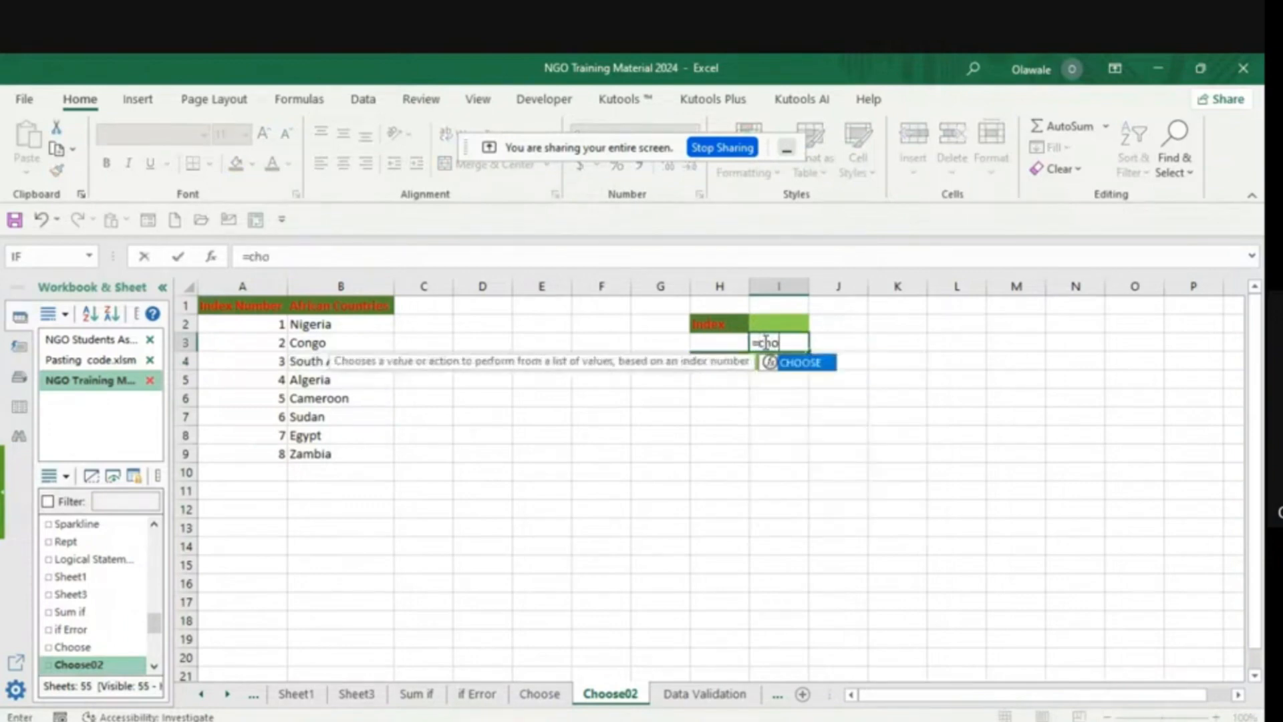
double_click(799, 370)
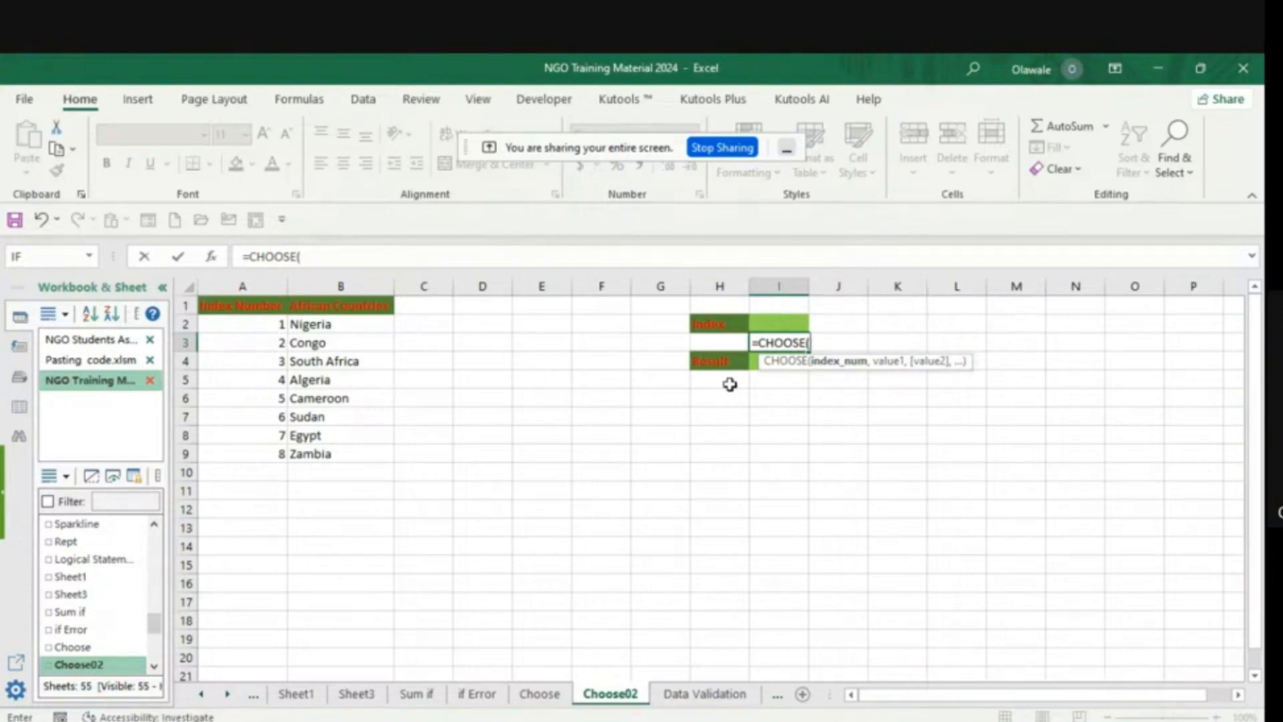
click(775, 323)
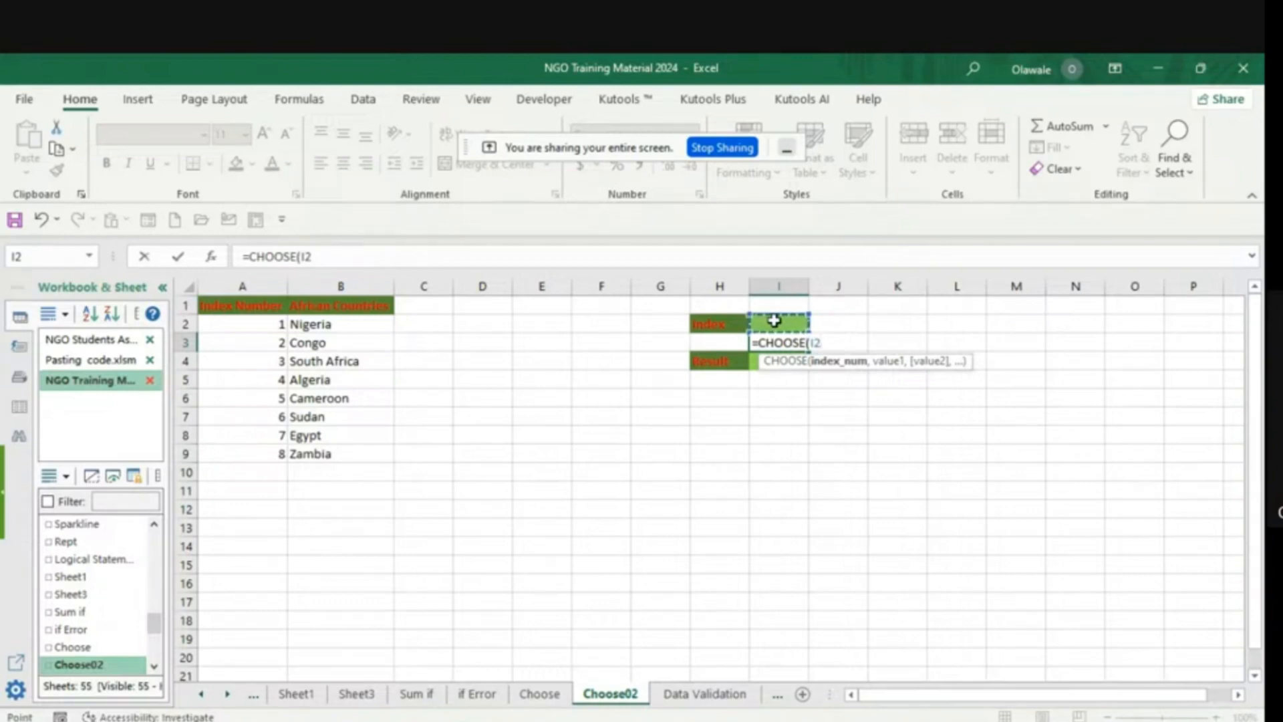
text(,)
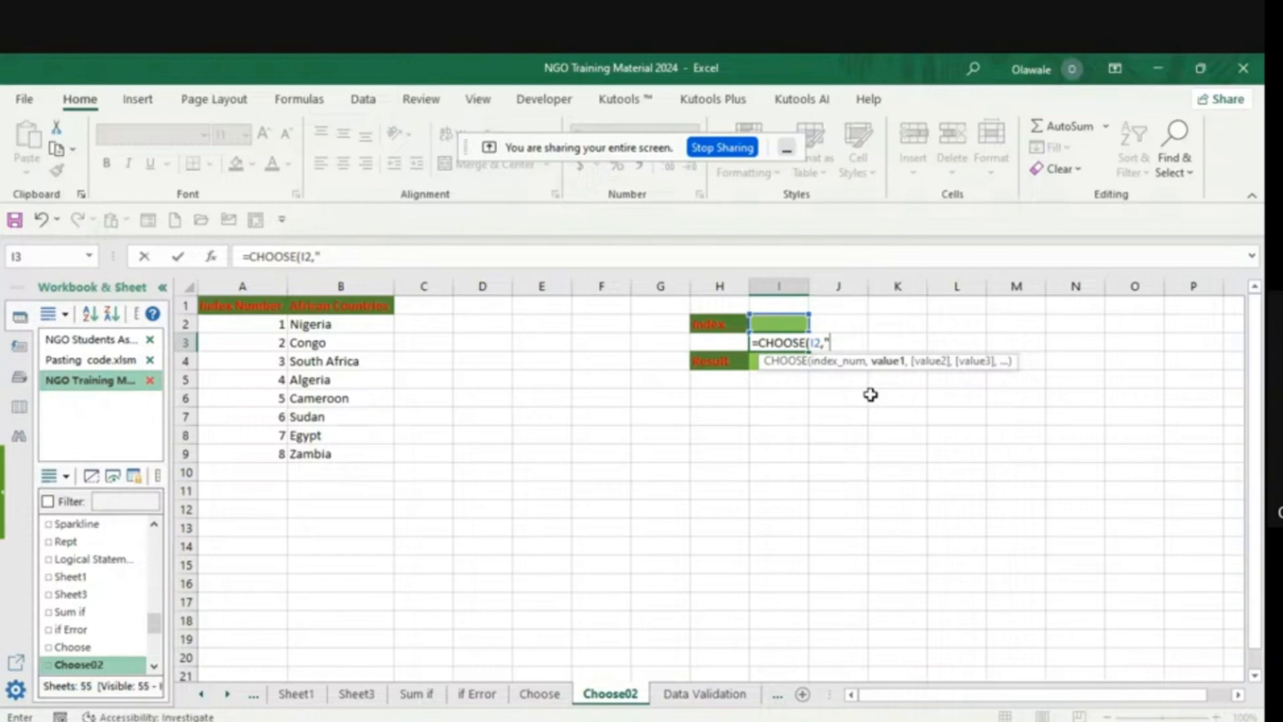
- Add the row-locked references B$2 and B$3 as value1 and value2 of the I3 CHOOSE formula
key(BackSpace)
click(317, 326)
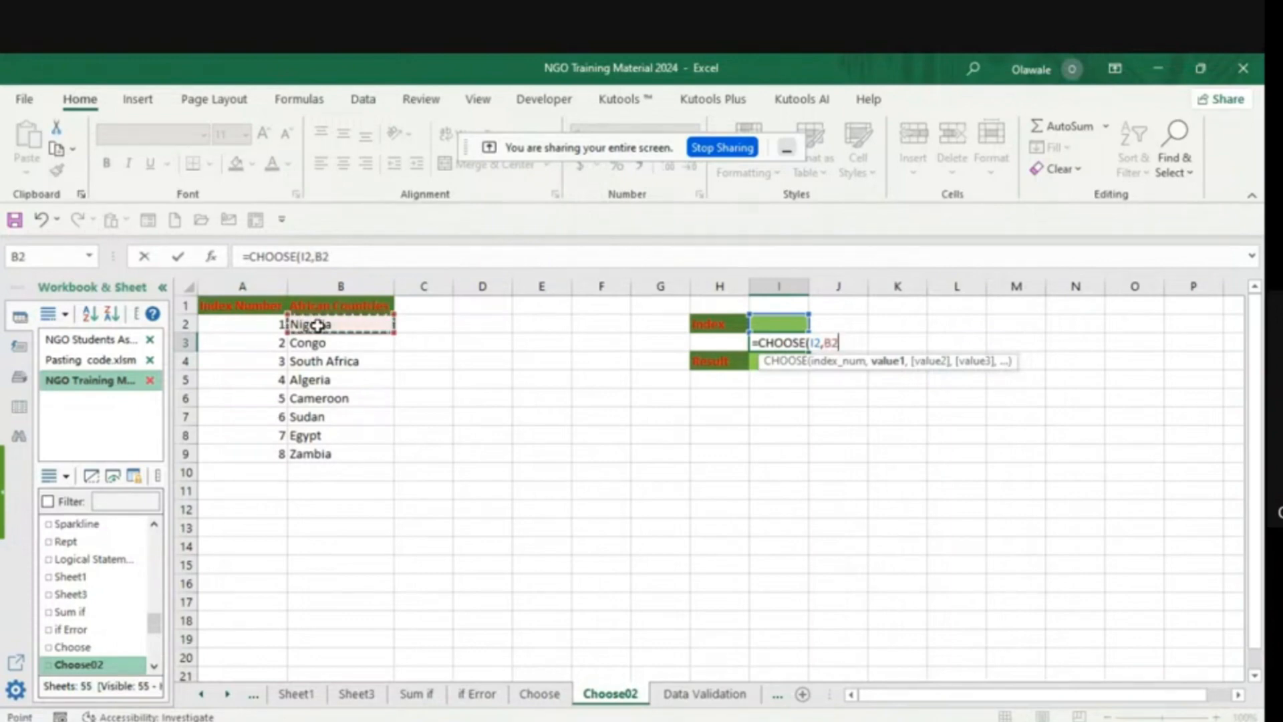
key(F4)
key(F4)
text(,)
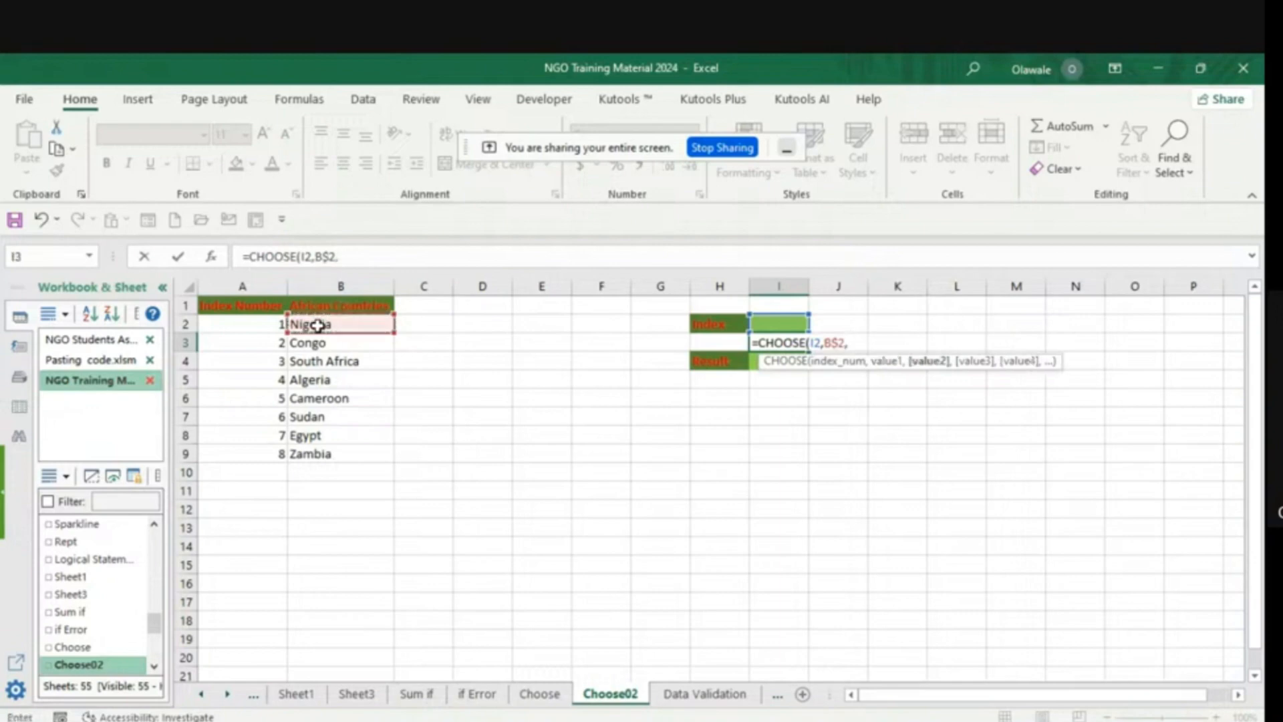
click(322, 343)
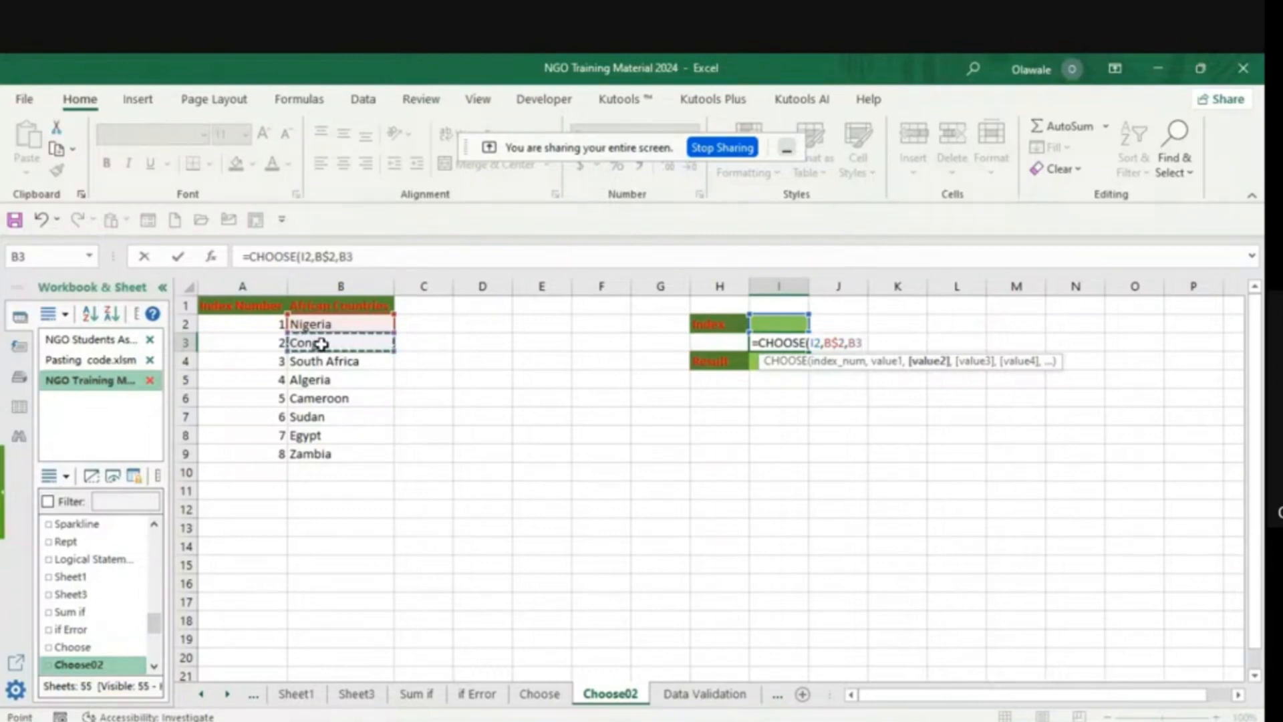
key(F4)
key(F4)
text(,)
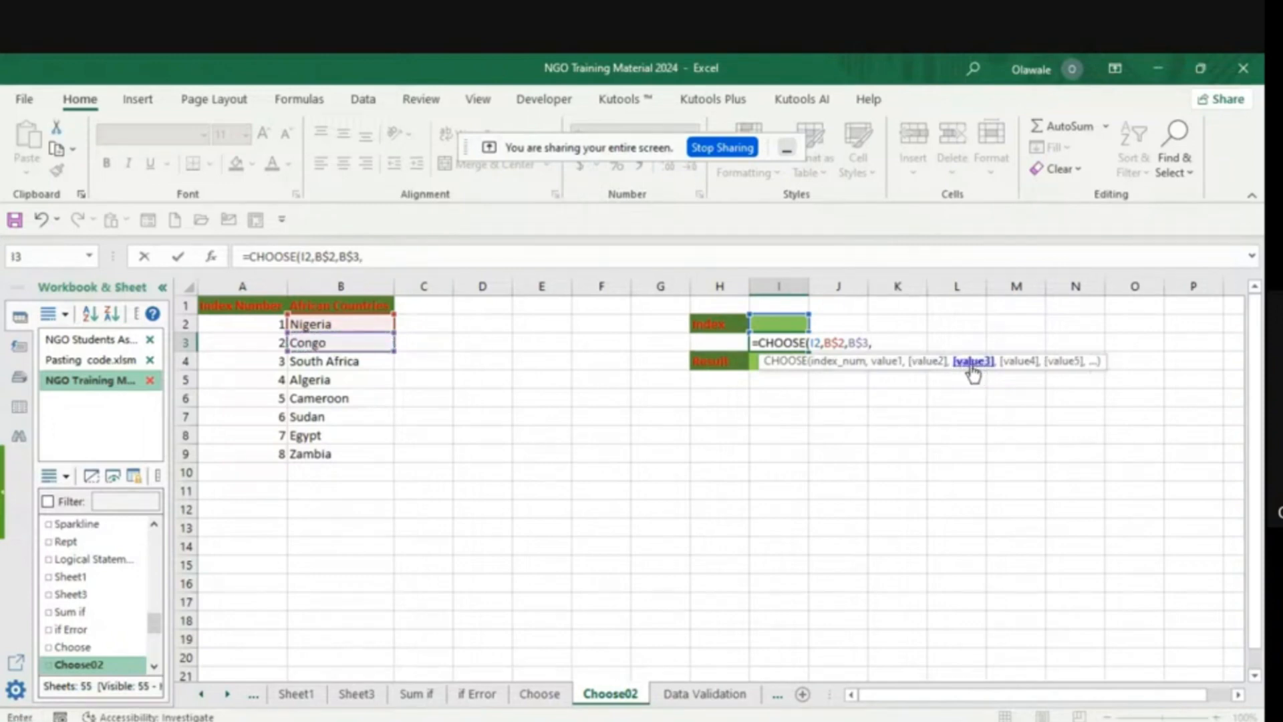
- Add the row-locked South Africa reference B$4 as value3 of the I3 CHOOSE formula
click(347, 362)
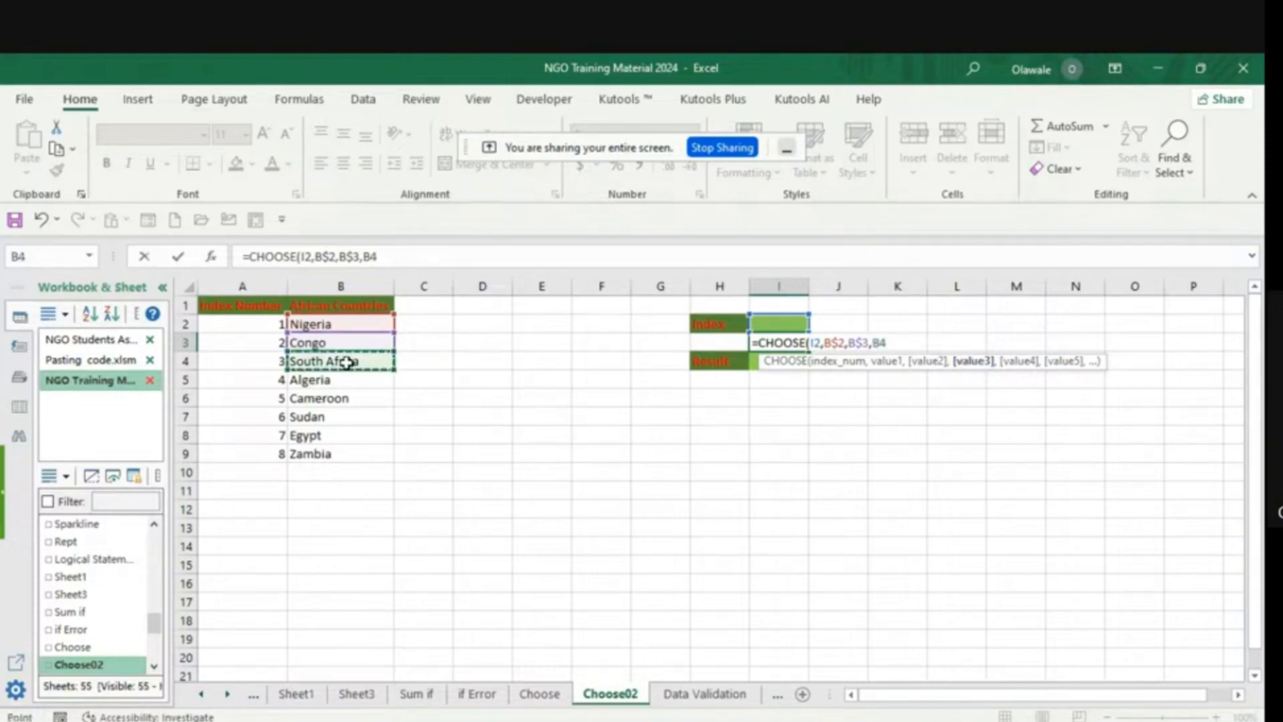
key(F4)
key(F4)
text(,)
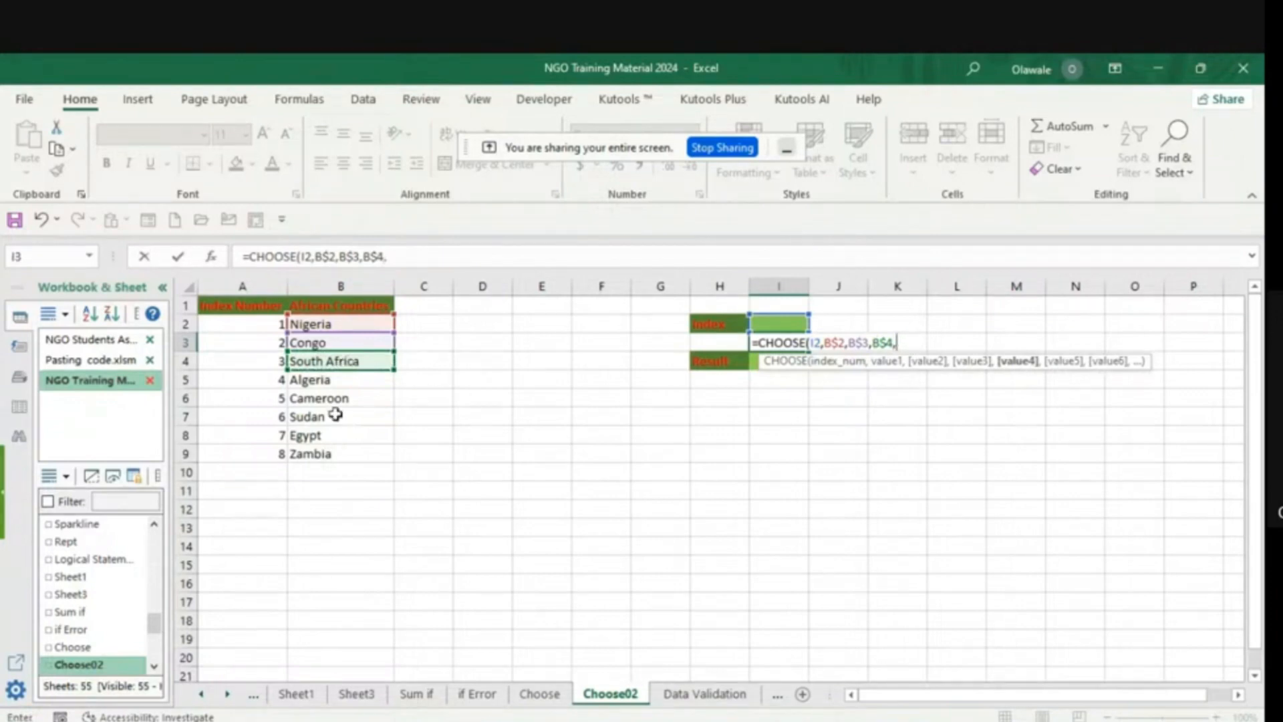
- Add the row-locked Algeria and Cameroon references B$5 and B$6 as value4 and value5 of the I3 CHOOSE formula
click(310, 382)
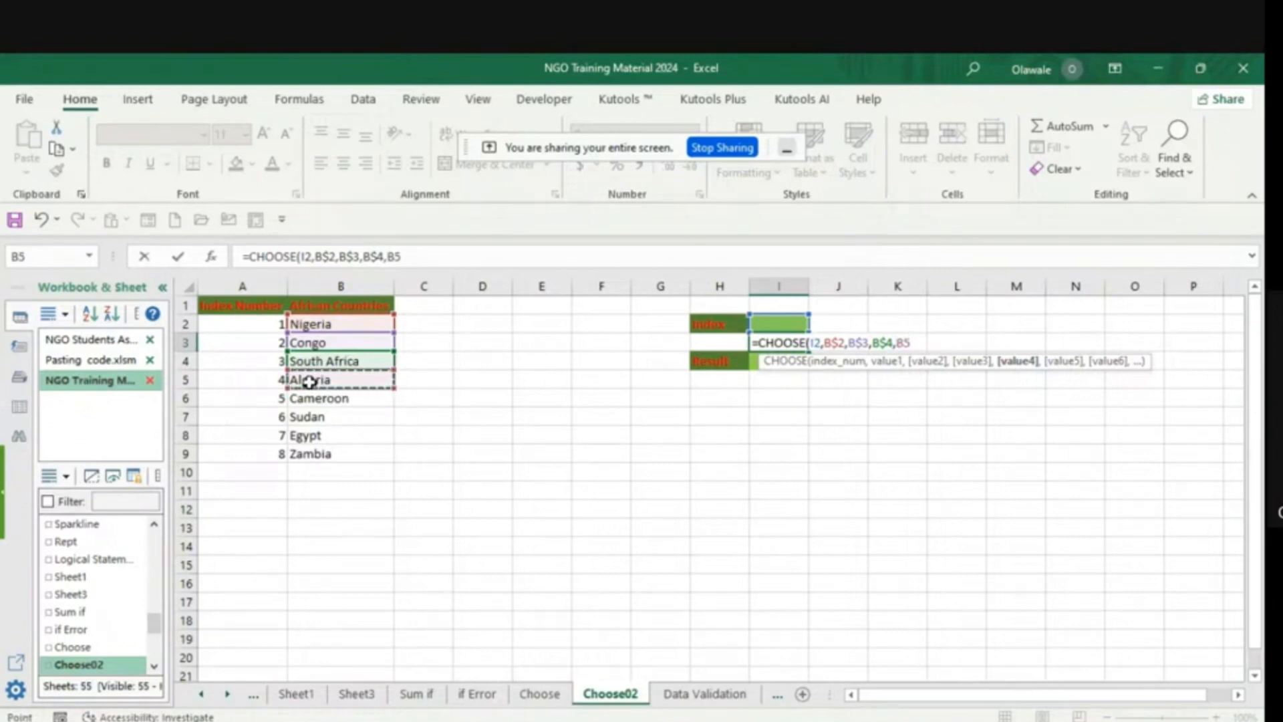
key(F4)
key(F4)
text(,)
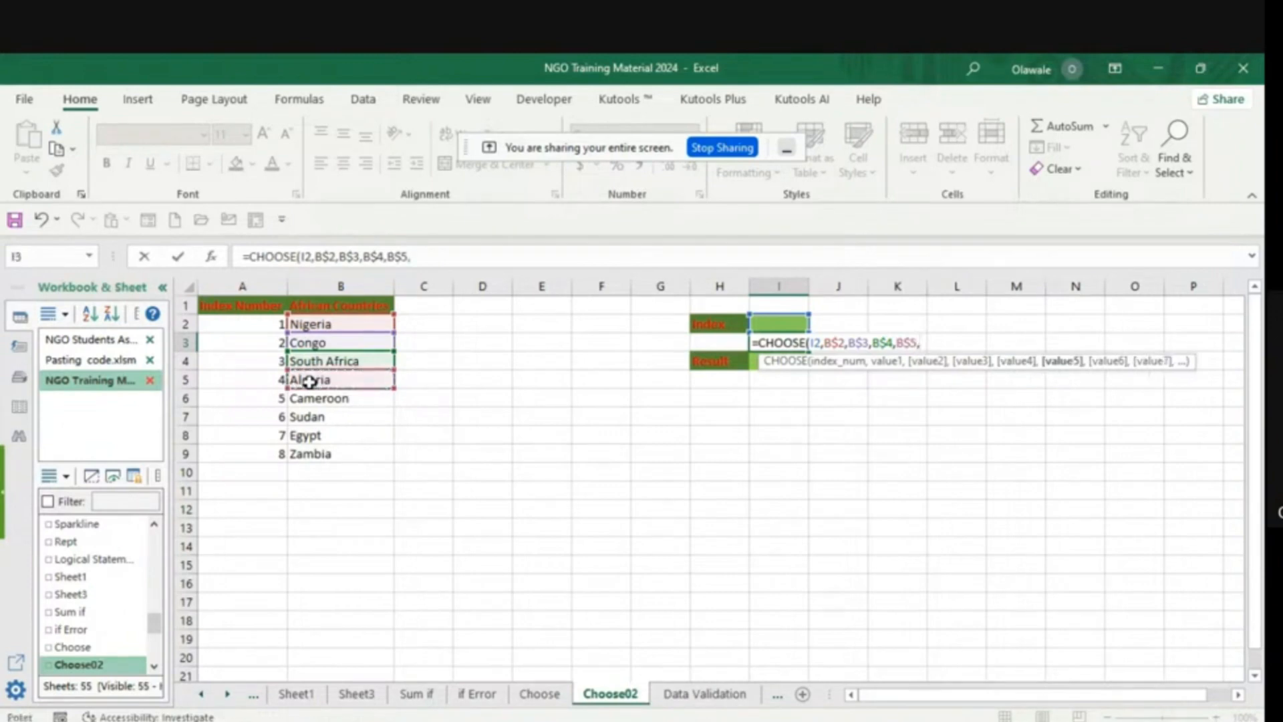
click(305, 401)
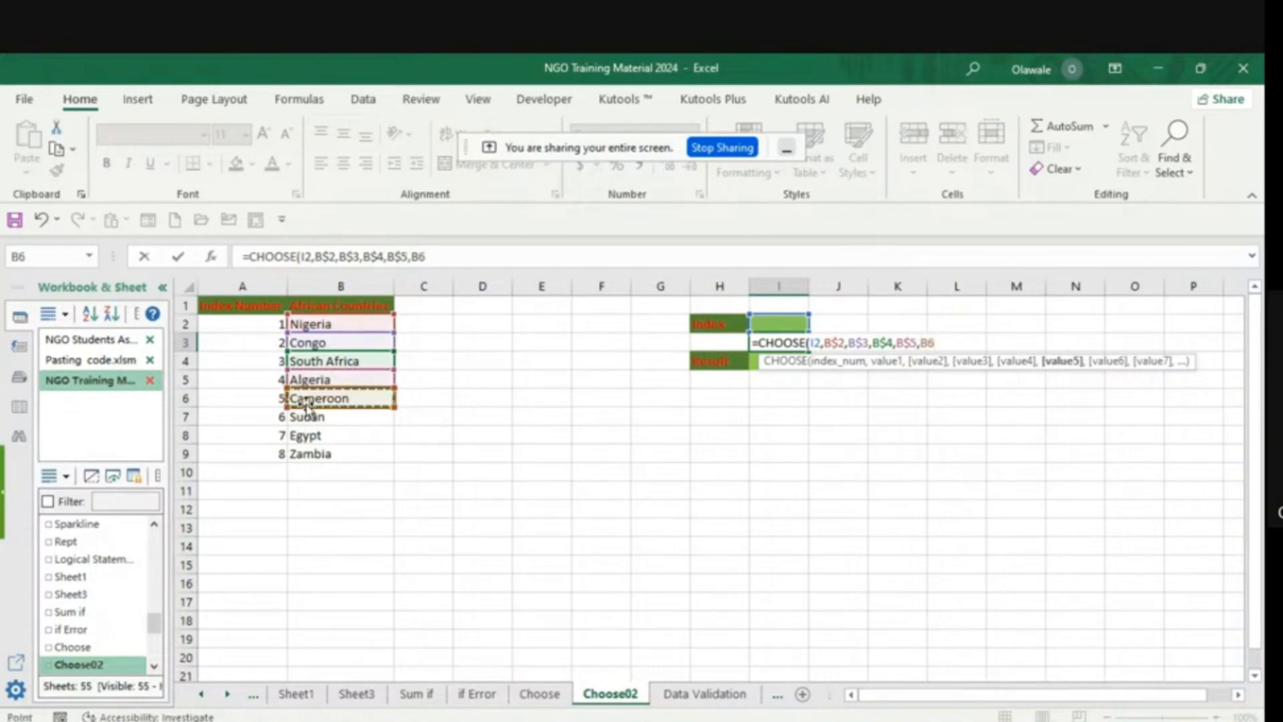
key(F4)
key(F4)
text(,)
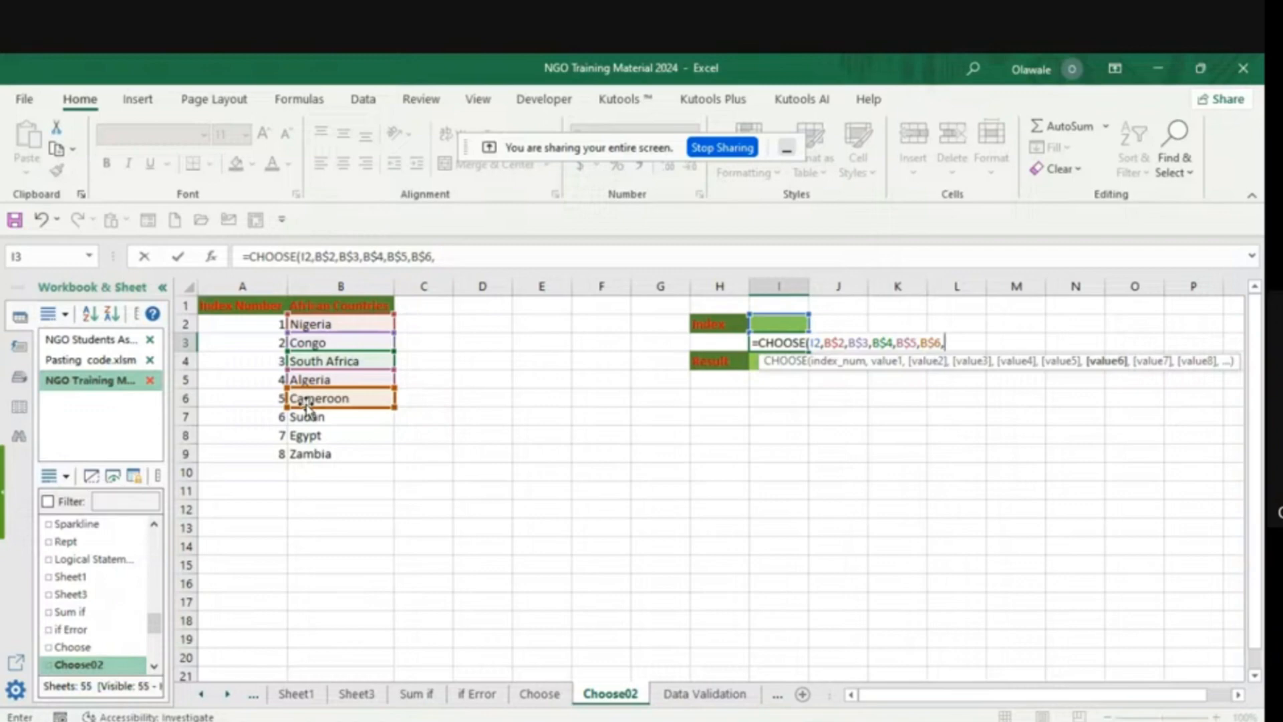
- Add the row-locked Sudan and Egypt references B$7 and B$8 as value6 and value7 of the I3 CHOOSE formula
click(324, 419)
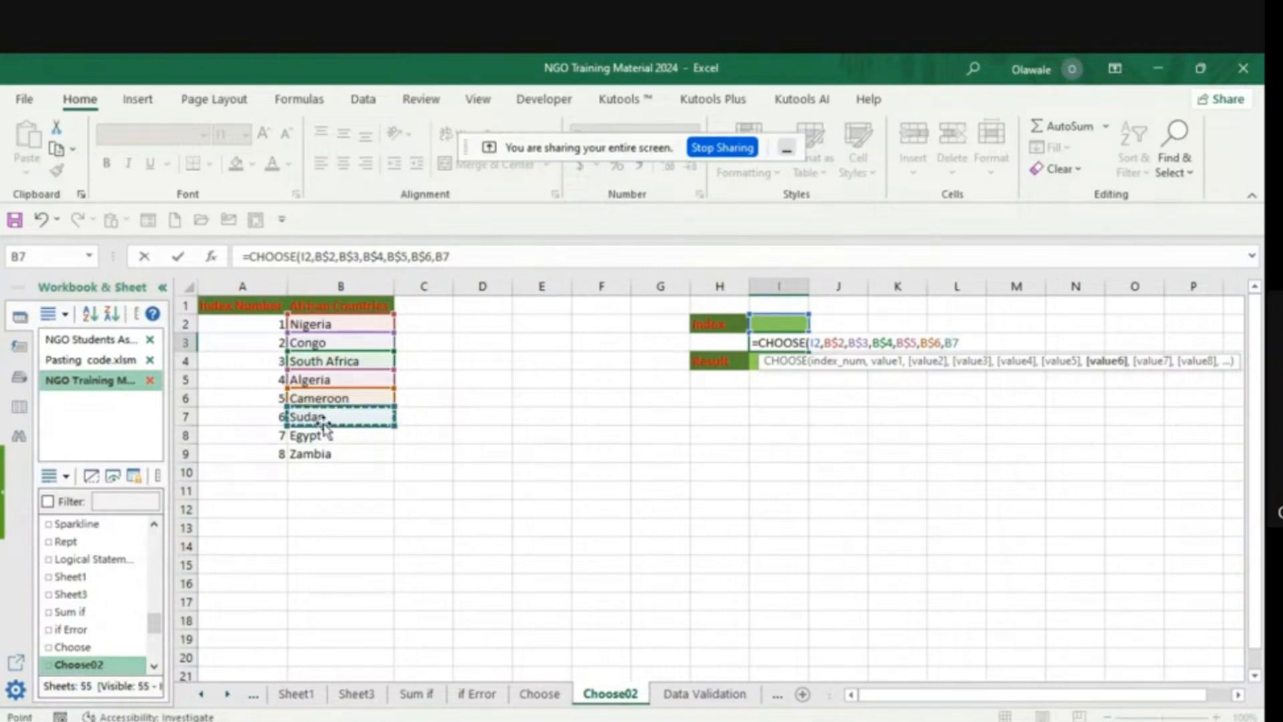
key(F4)
key(F4)
text(,)
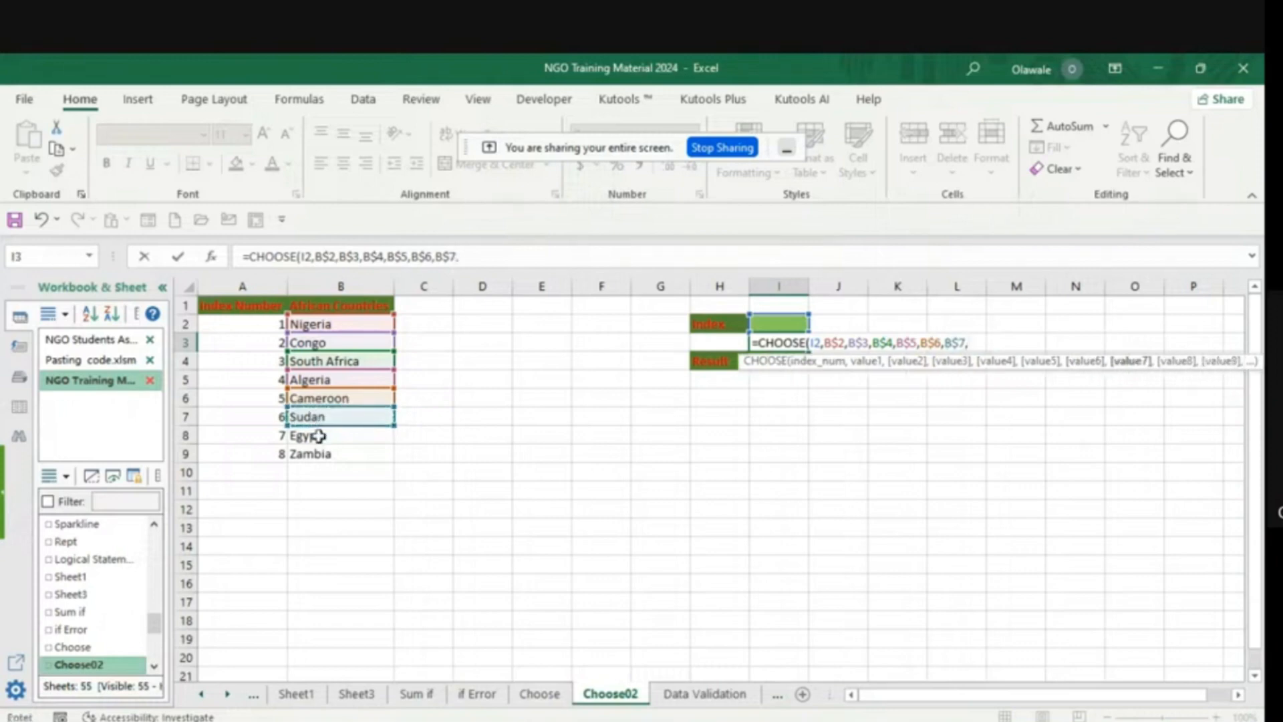
click(318, 436)
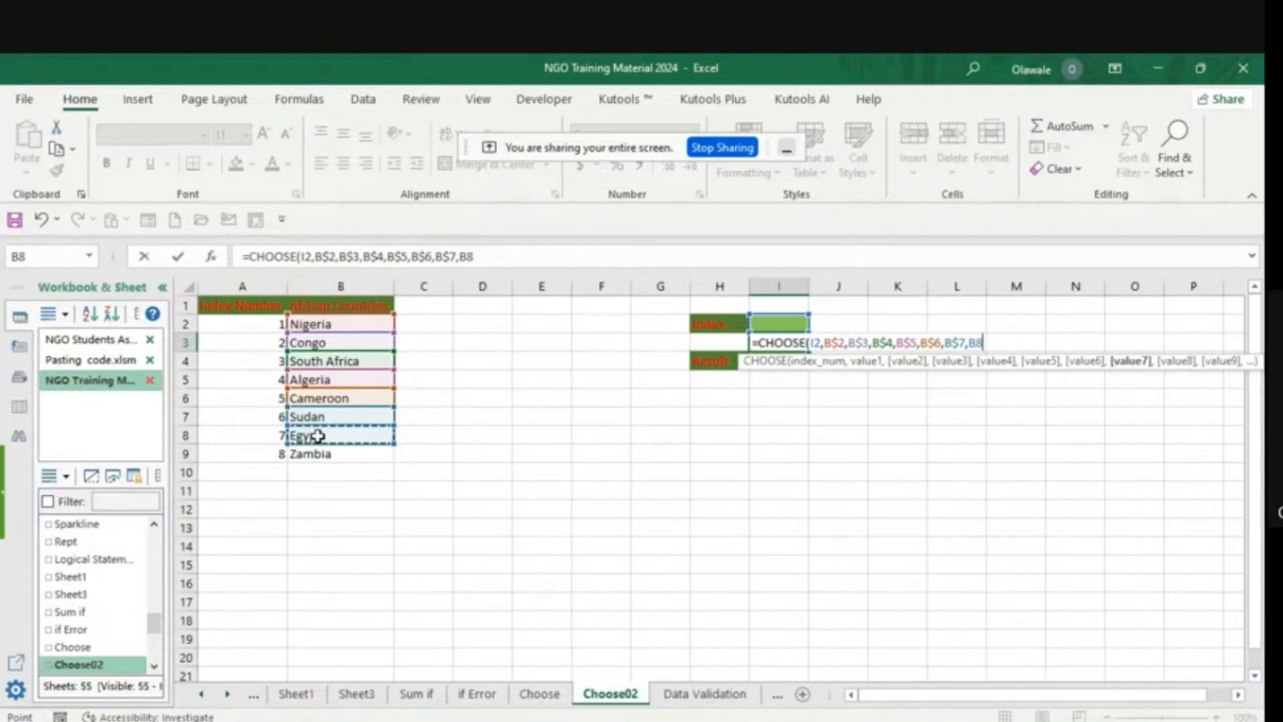
key(F4)
key(F4)
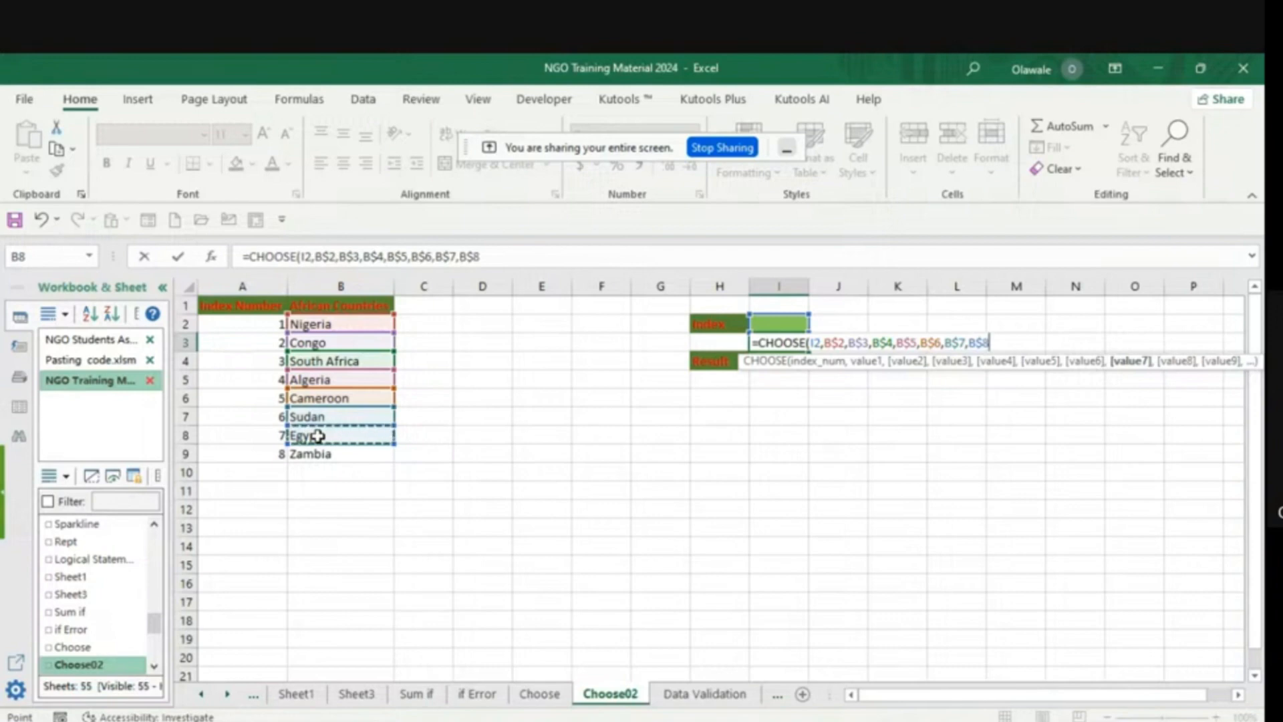
text(,)
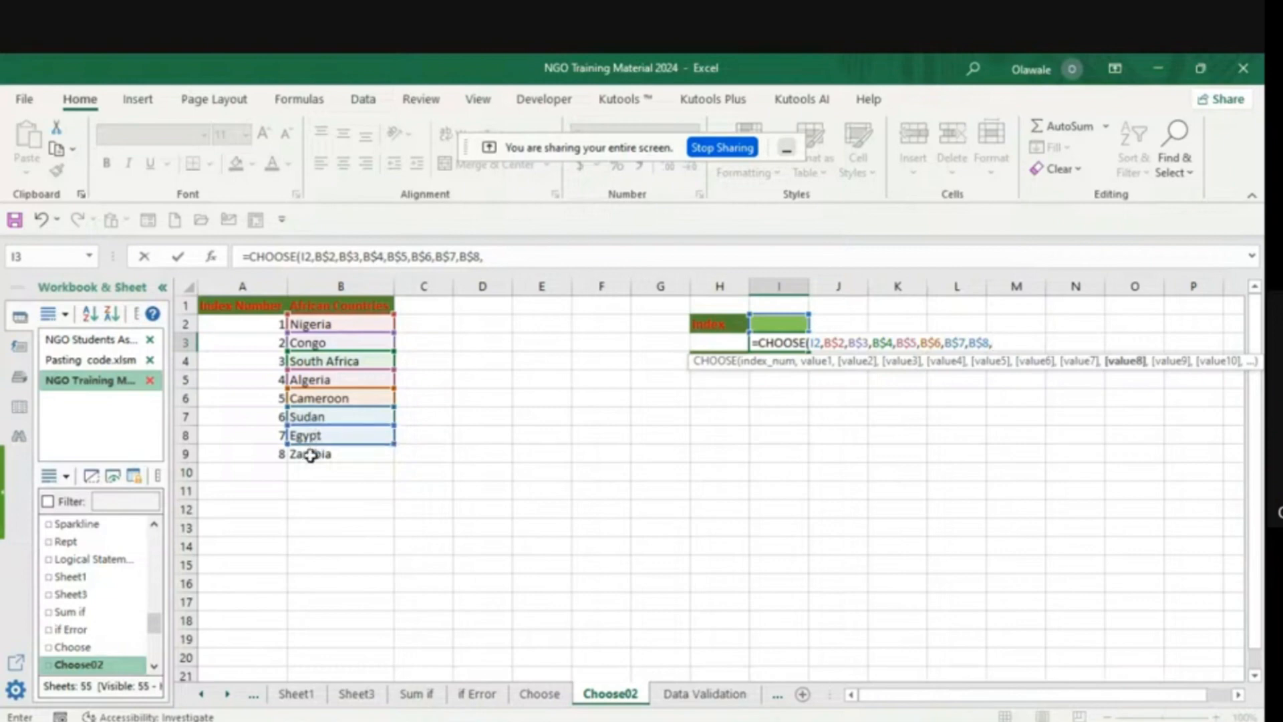
- Add the row-locked Zambia reference B$9 as value8, then close and enter the I3 CHOOSE formula
click(311, 455)
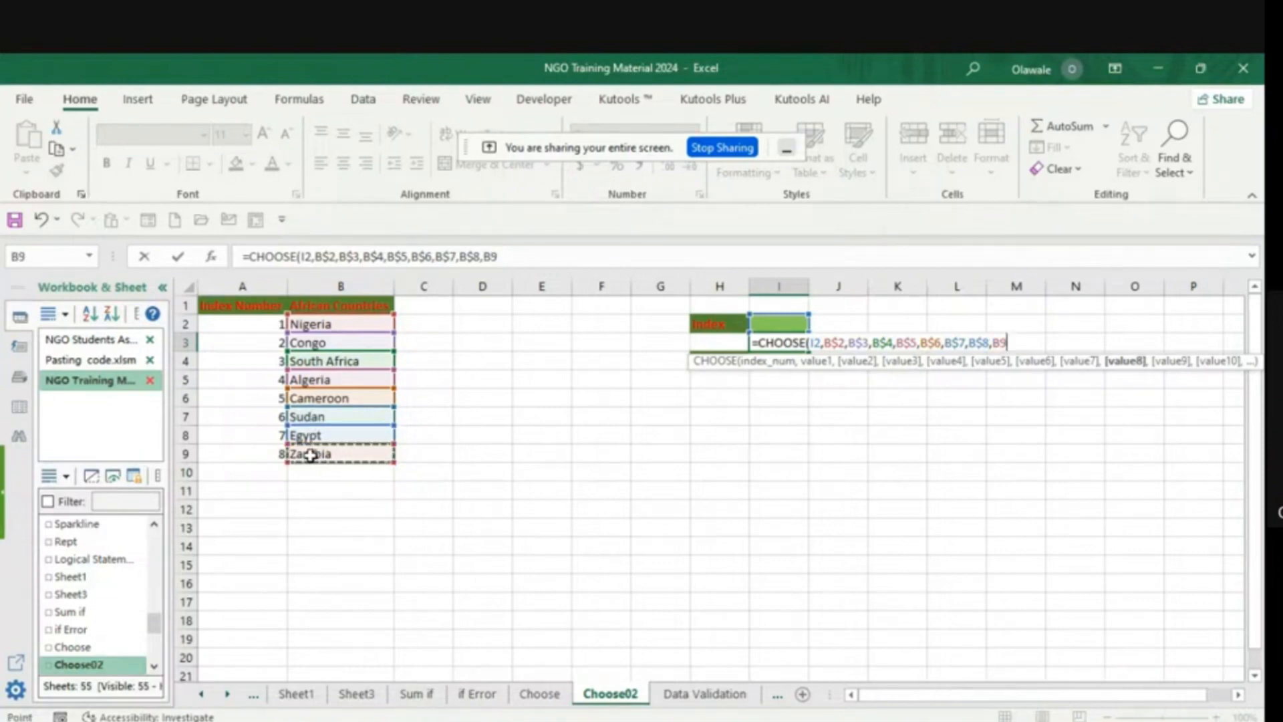
key(F4)
key(F4)
text())
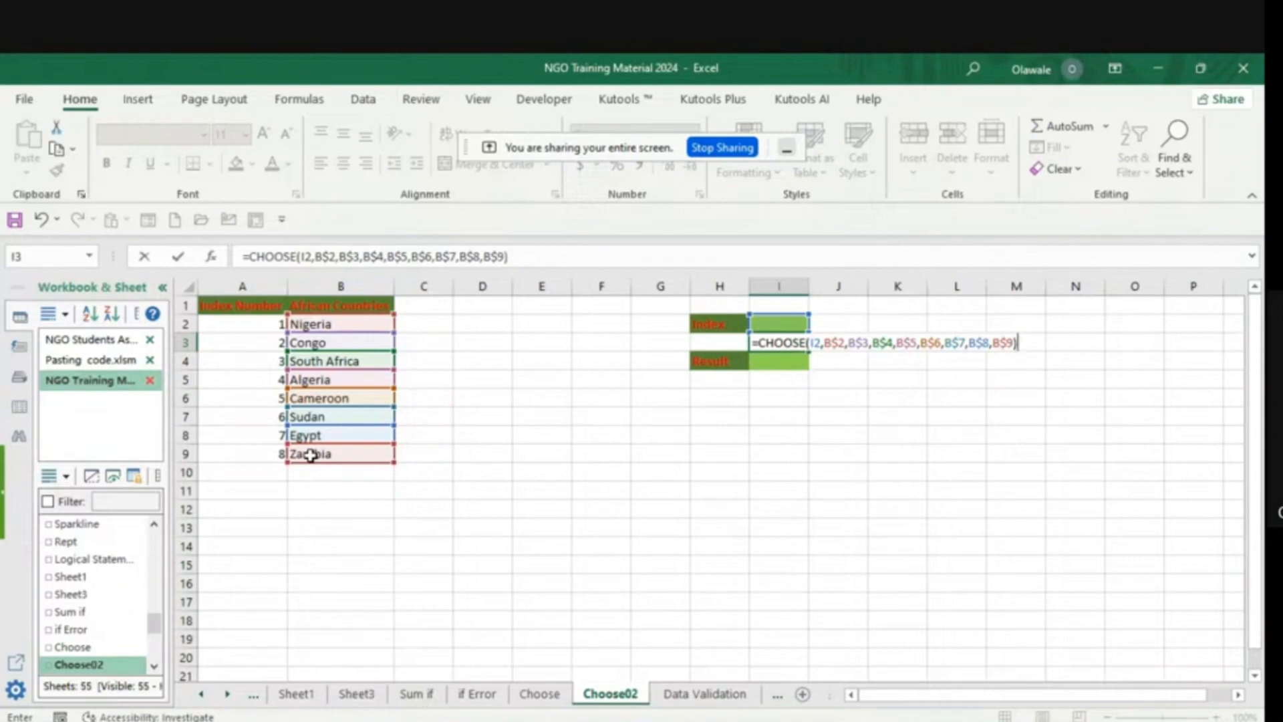
key(Return)
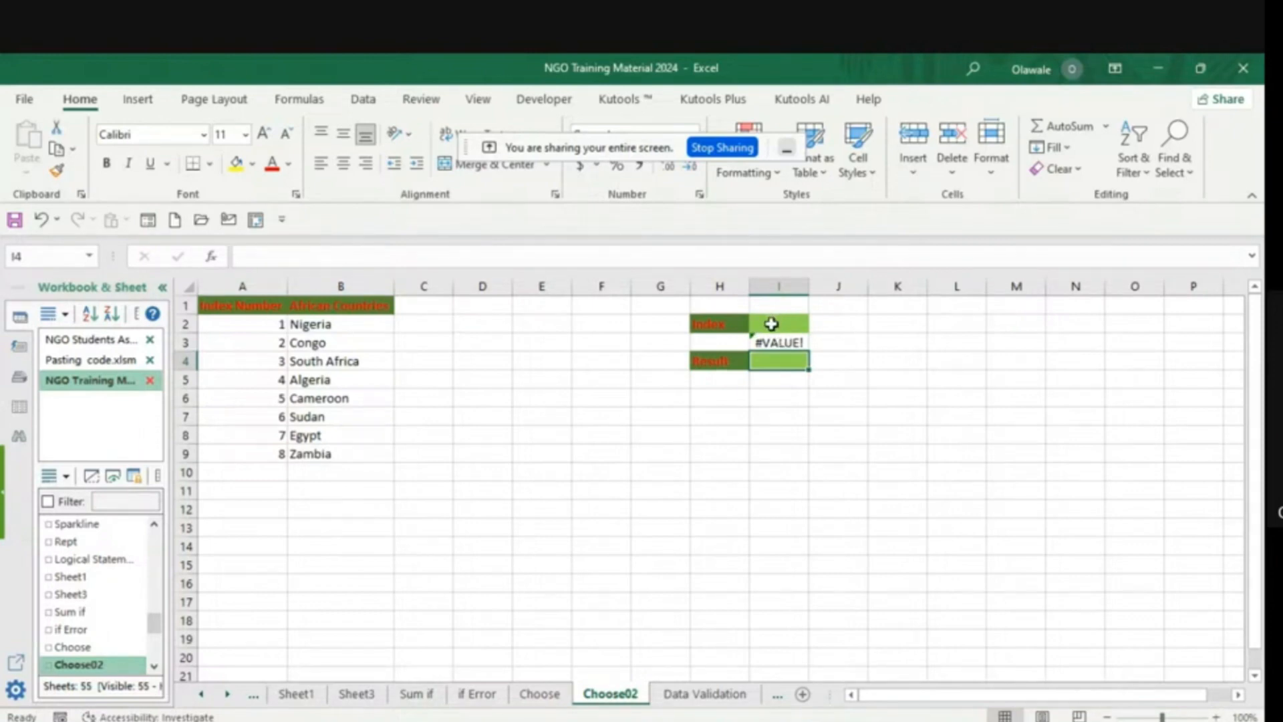
- Set the Index cell I2 to 1 to test the country lookup
text(1)
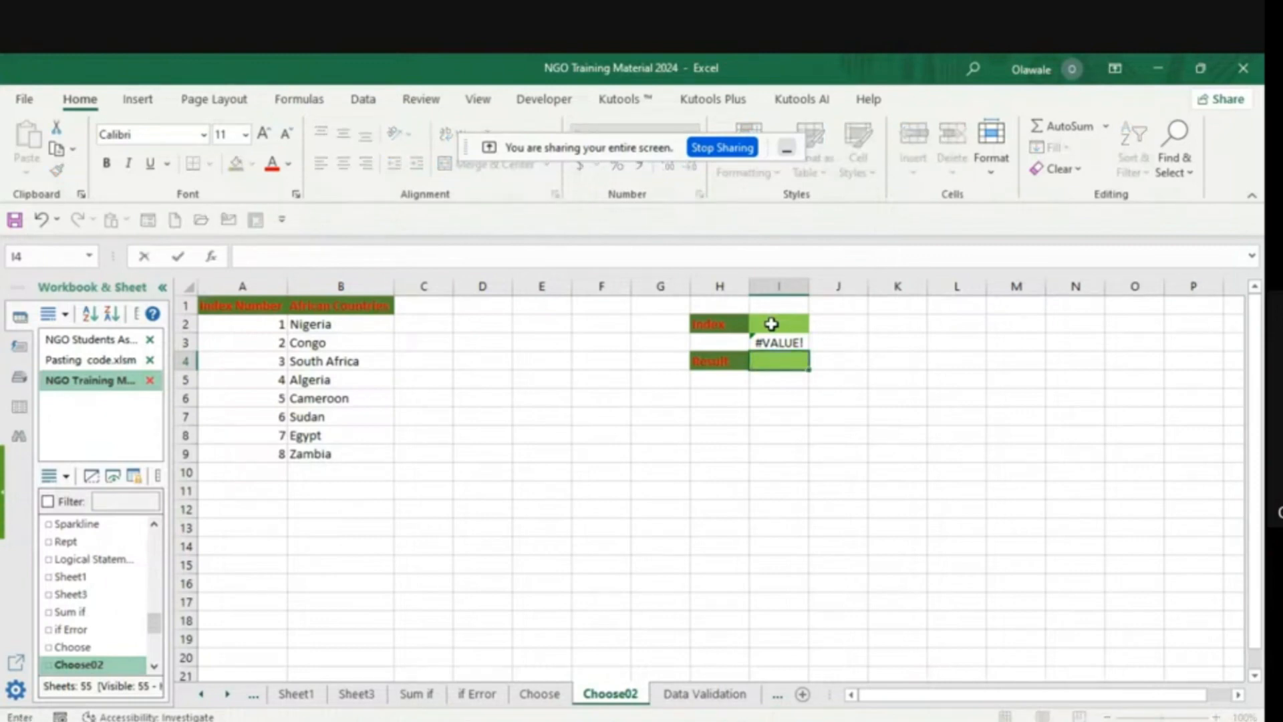
key(Escape)
click(771, 324)
text(1)
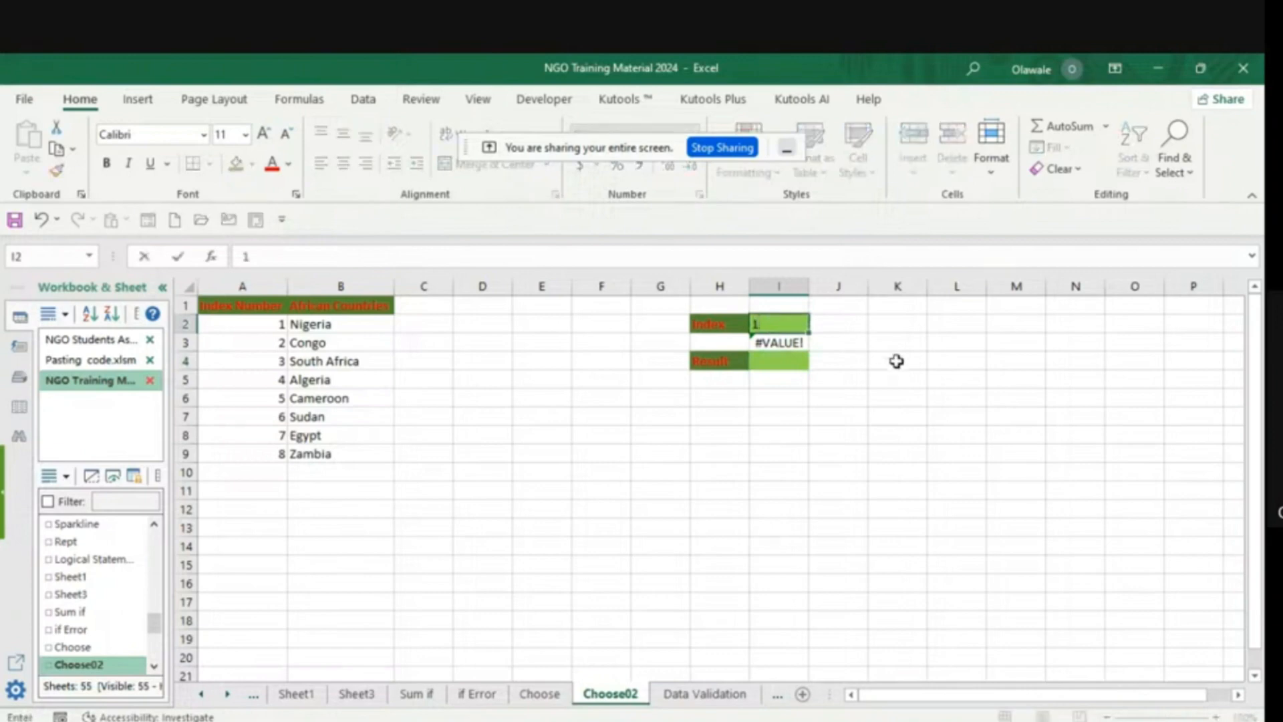
key(Return)
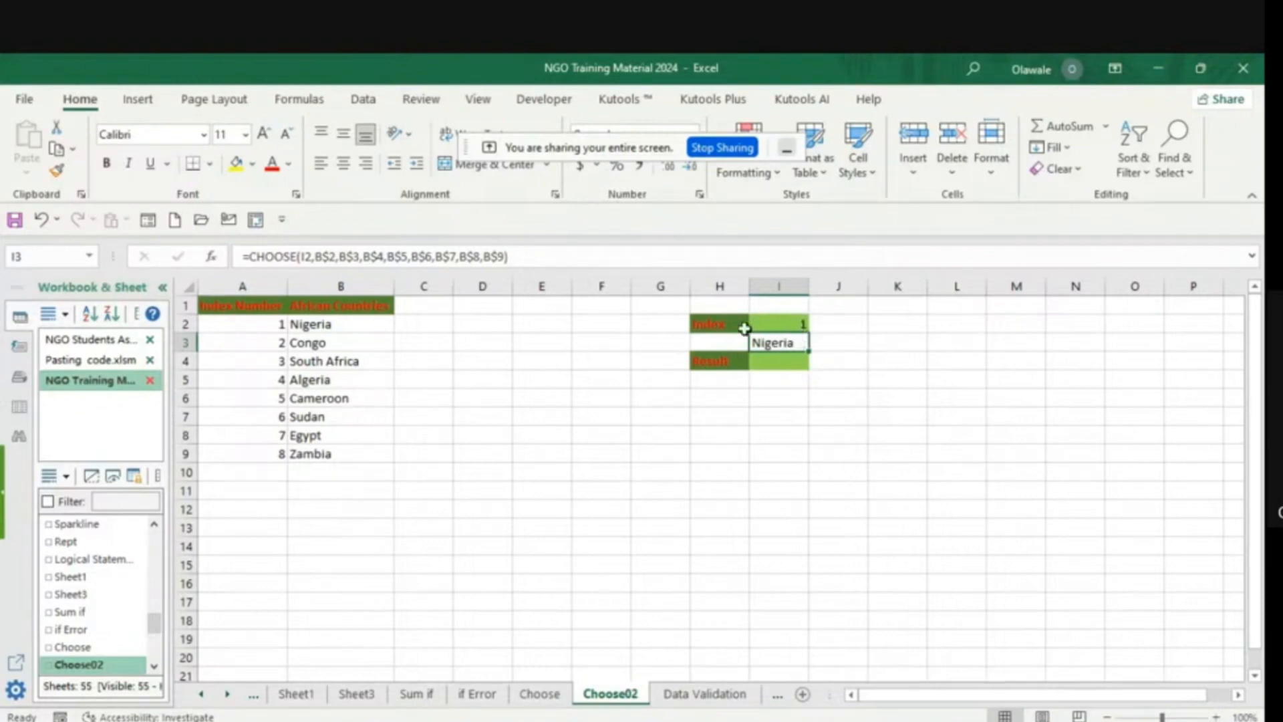
- Set the Index cell I2 to 8 to test the last country in the list
click(798, 324)
double_click(798, 324)
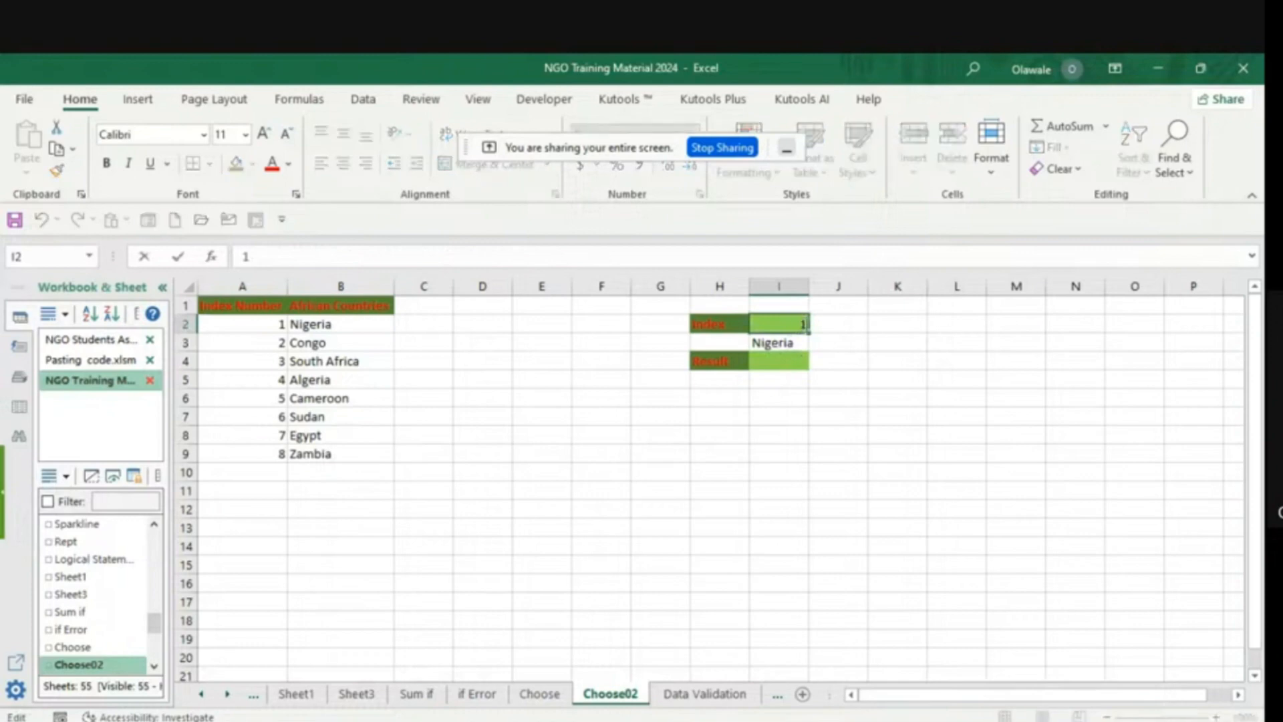
key(BackSpace)
text(8)
click(864, 404)
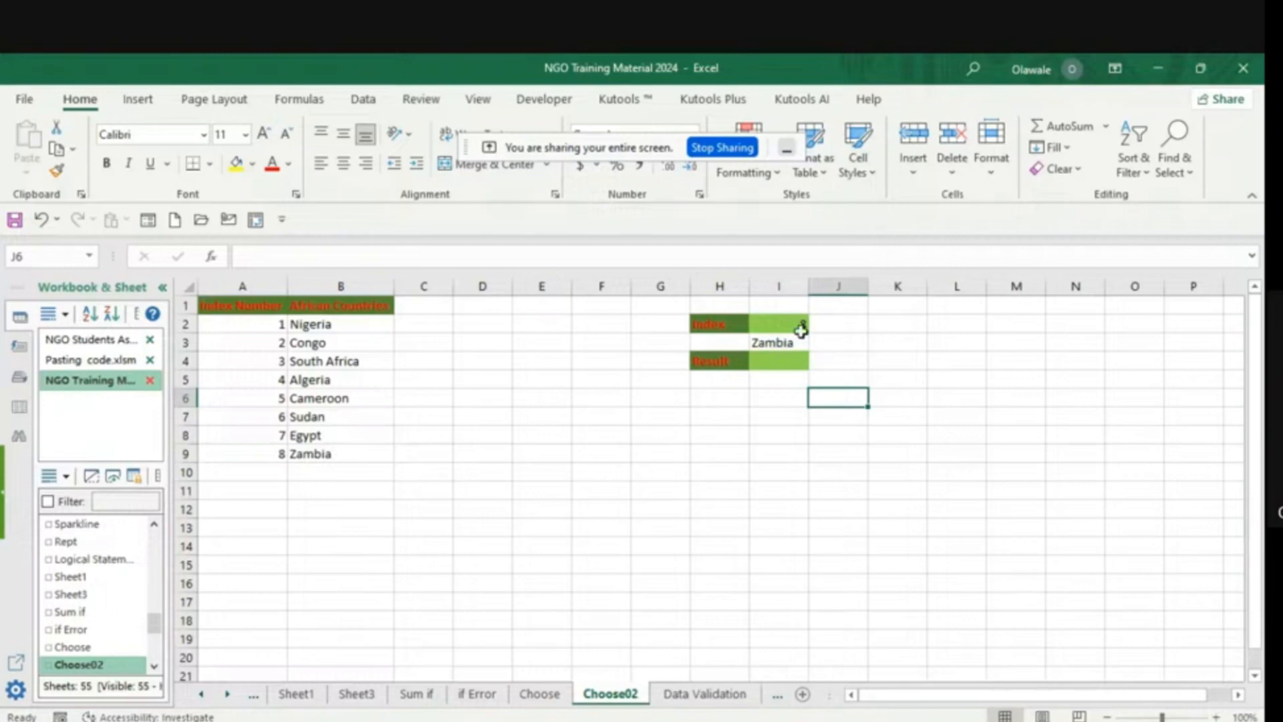
- Clear the value from the Index cell I2
click(792, 326)
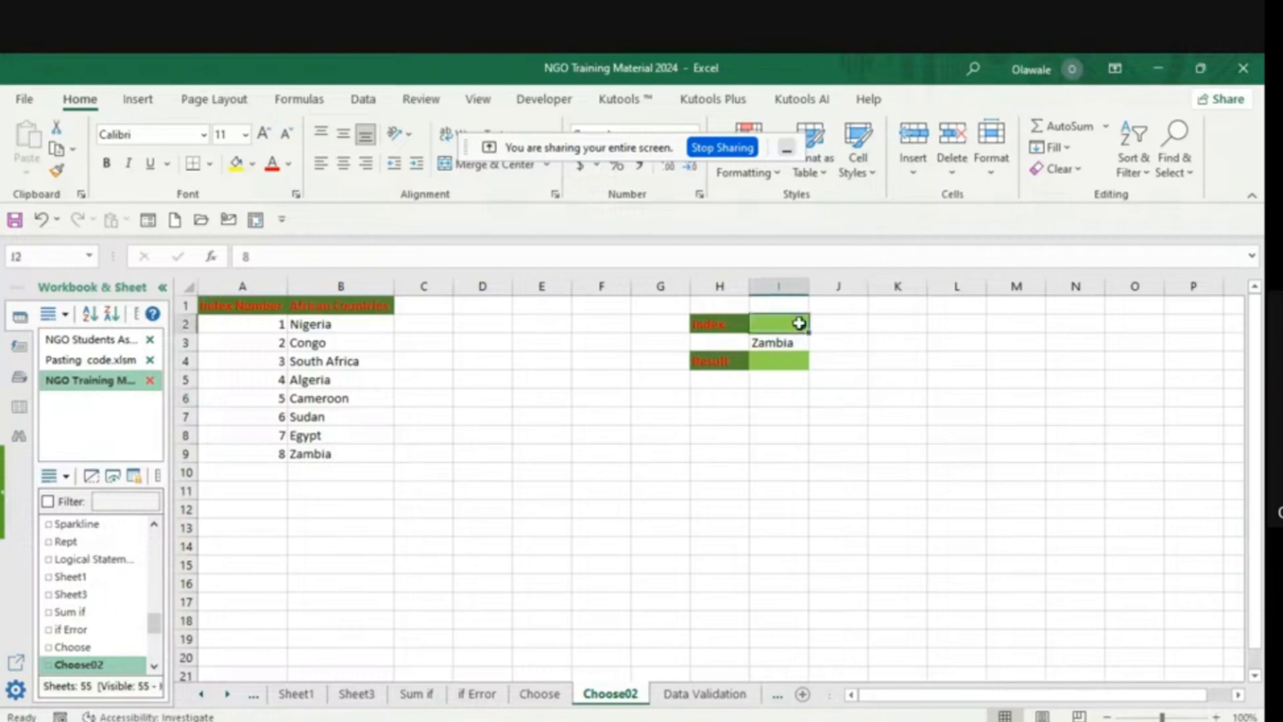
double_click(804, 324)
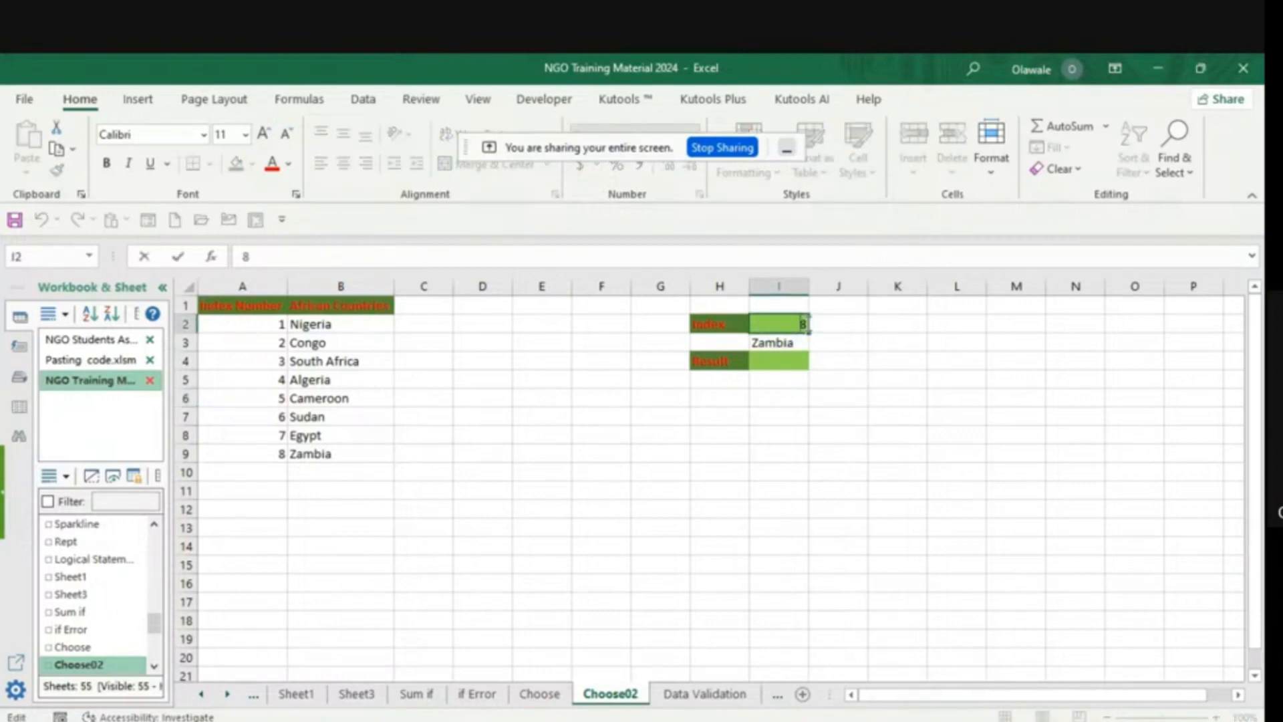
key(BackSpace)
click(853, 364)
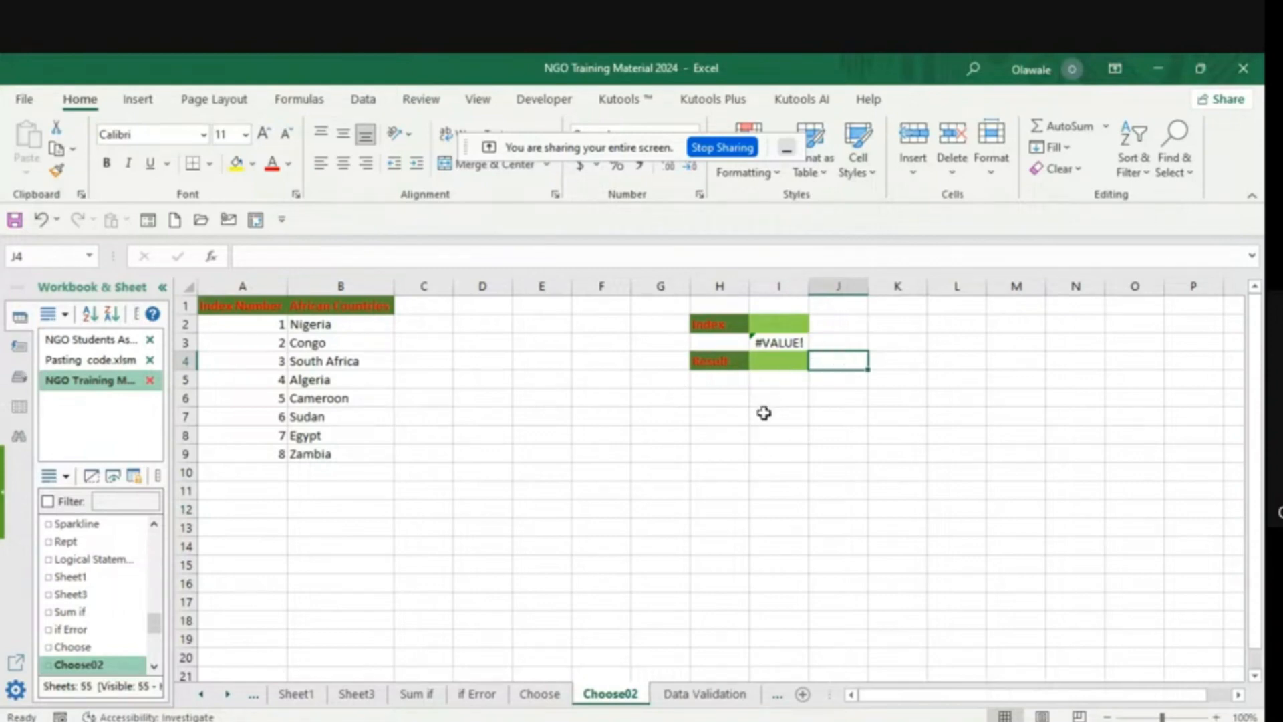
- Look at the Data Validation sheet, return to Choose02 and set the Index cell I2 to 7
click(687, 696)
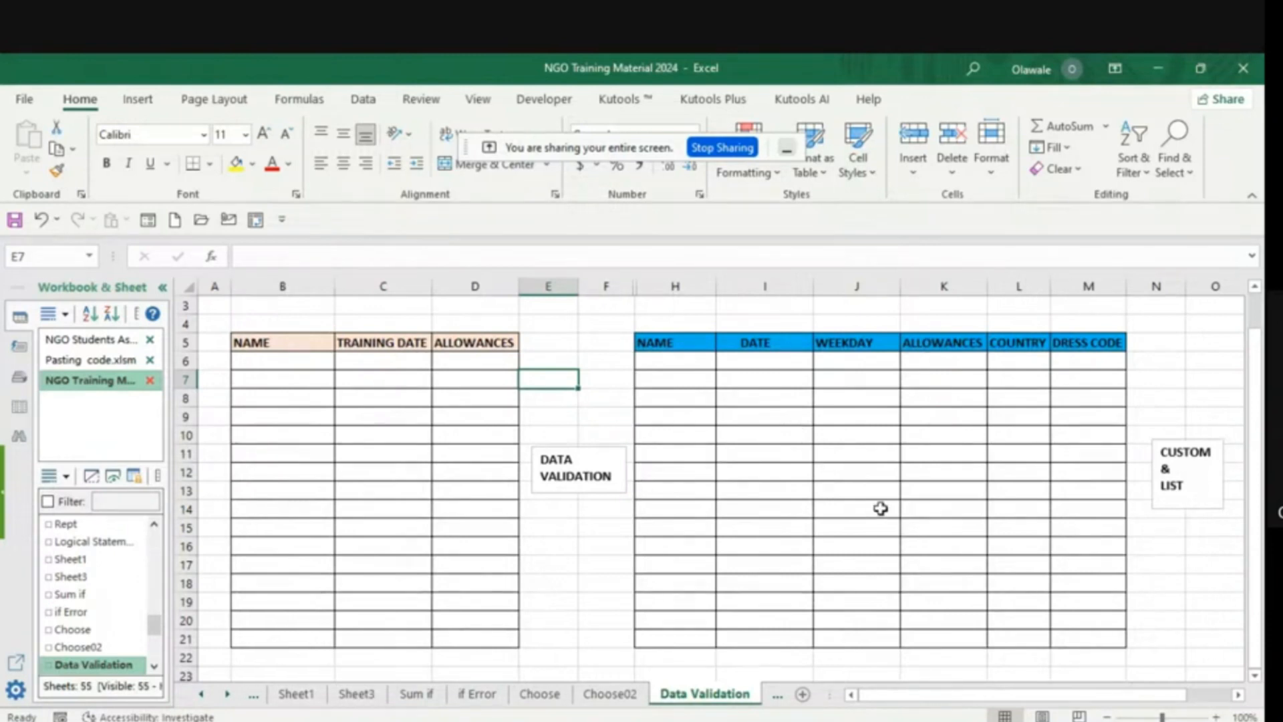
click(607, 695)
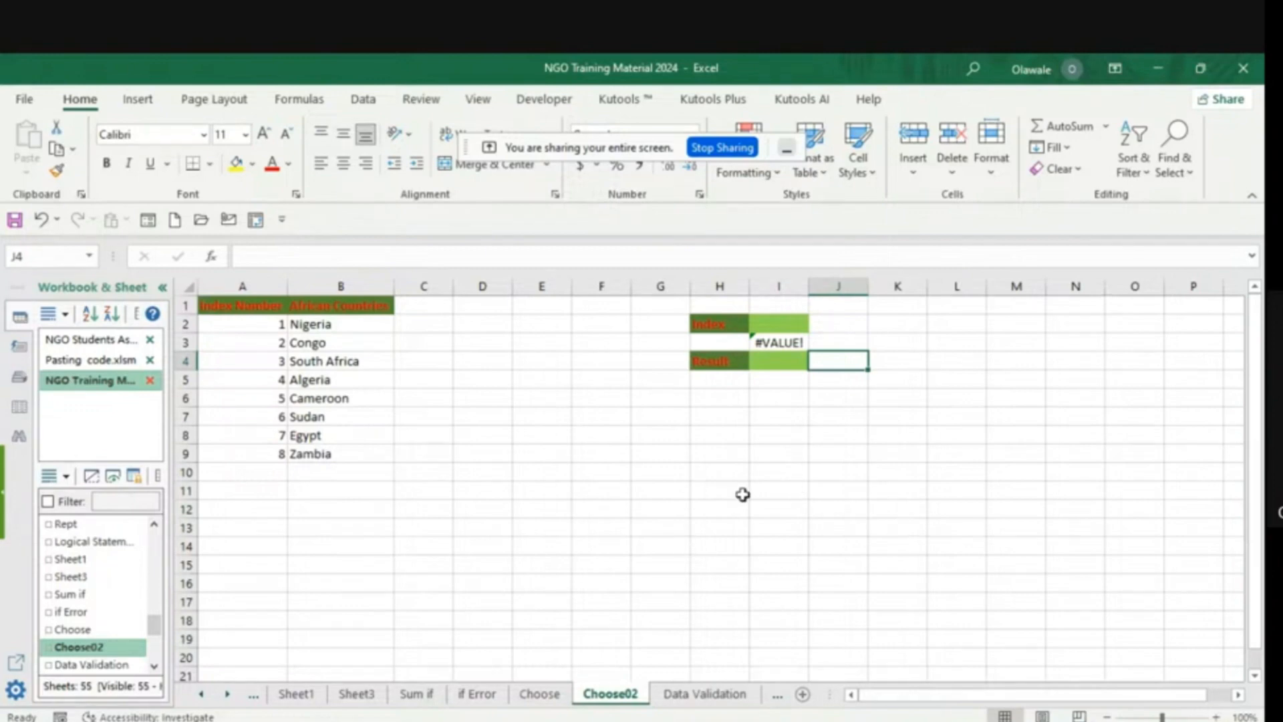
click(781, 321)
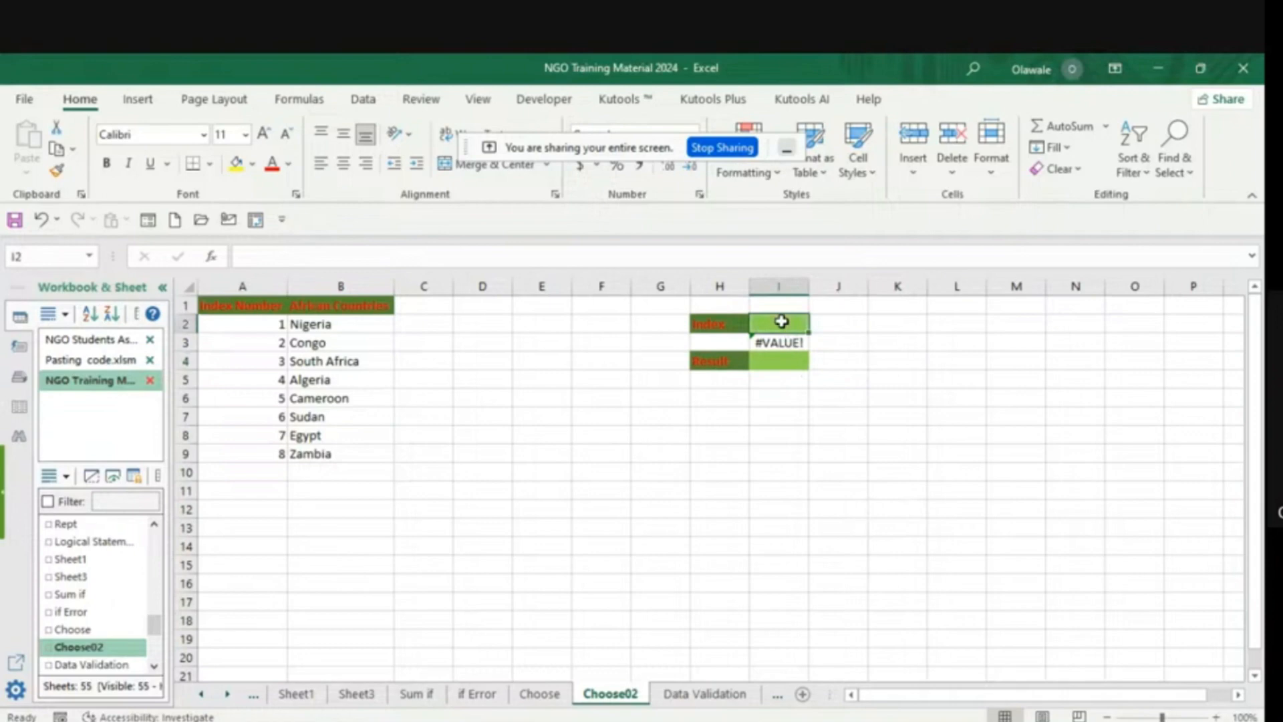
text(7)
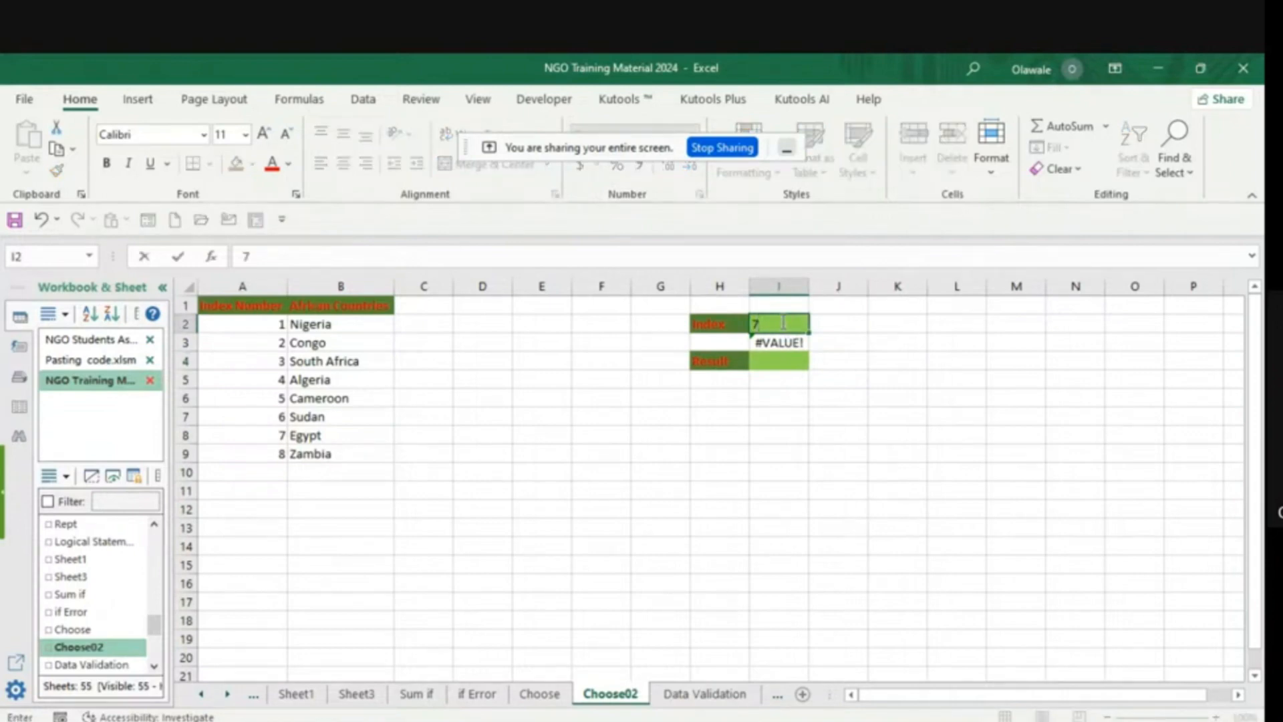
key(Return)
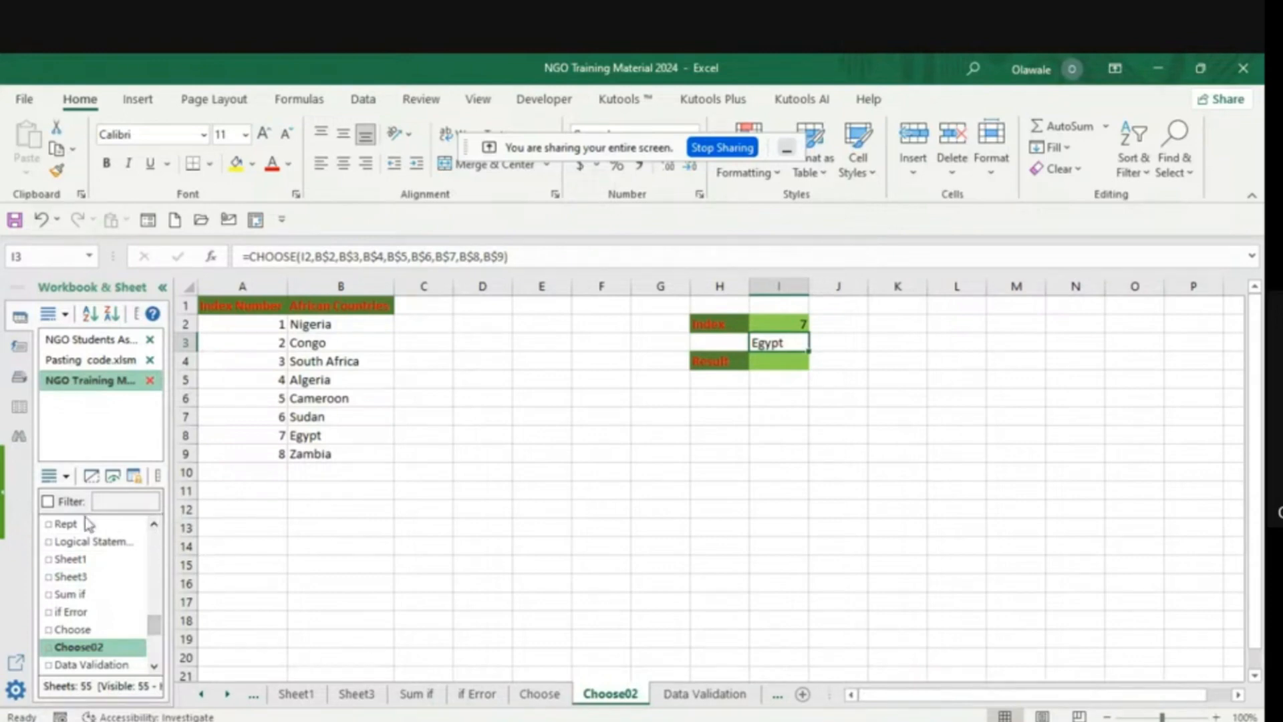
- Find the Logical Statement sheet in the workbook and open it to review the nested IF grading table
click(154, 526)
click(154, 527)
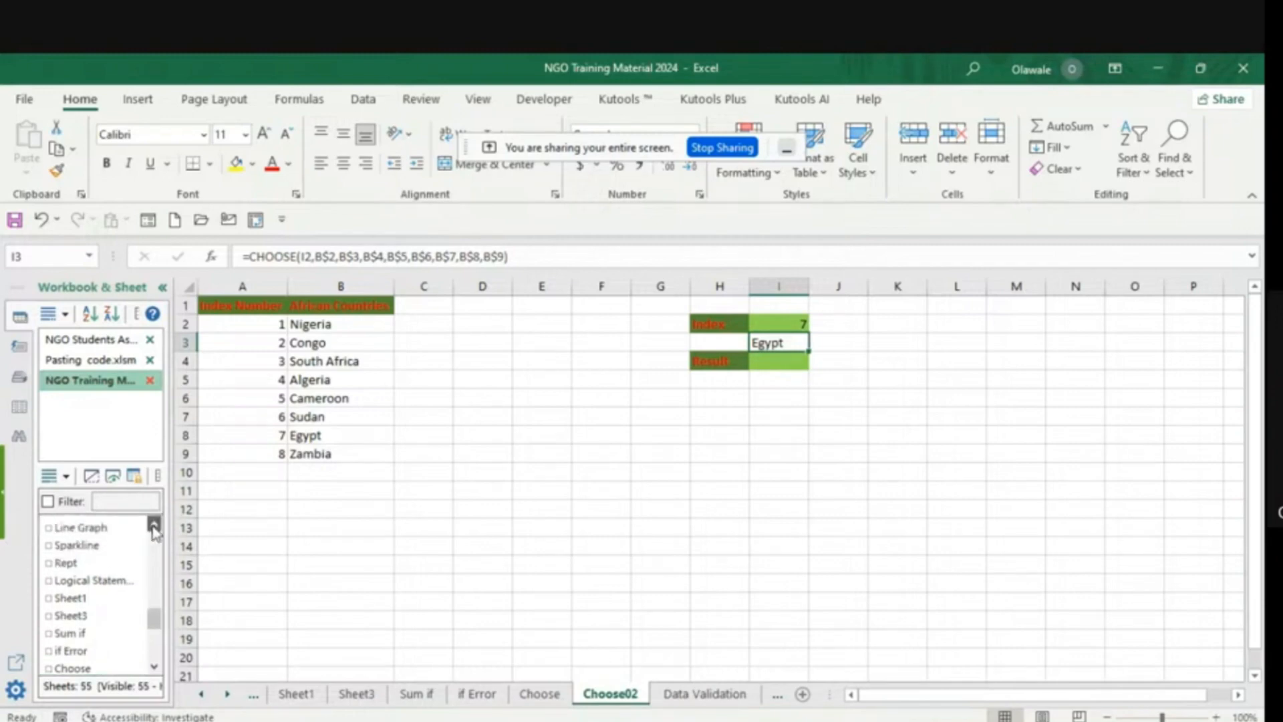
click(153, 666)
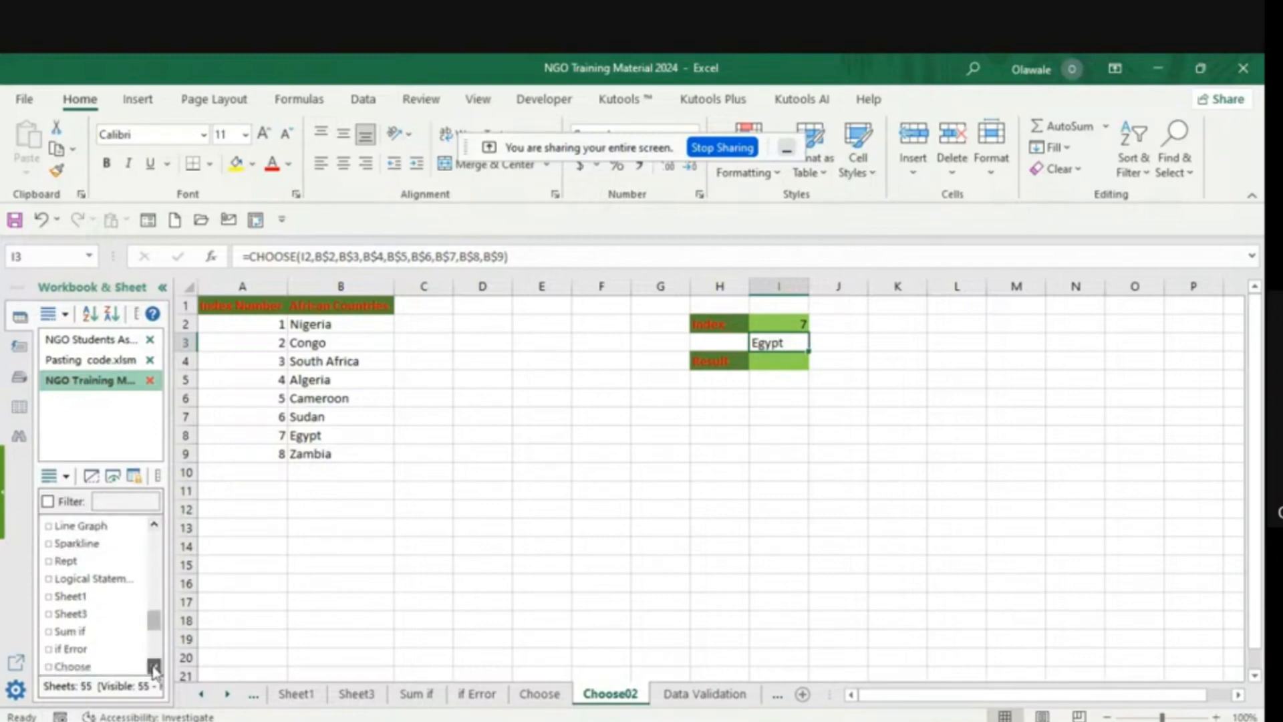
click(154, 666)
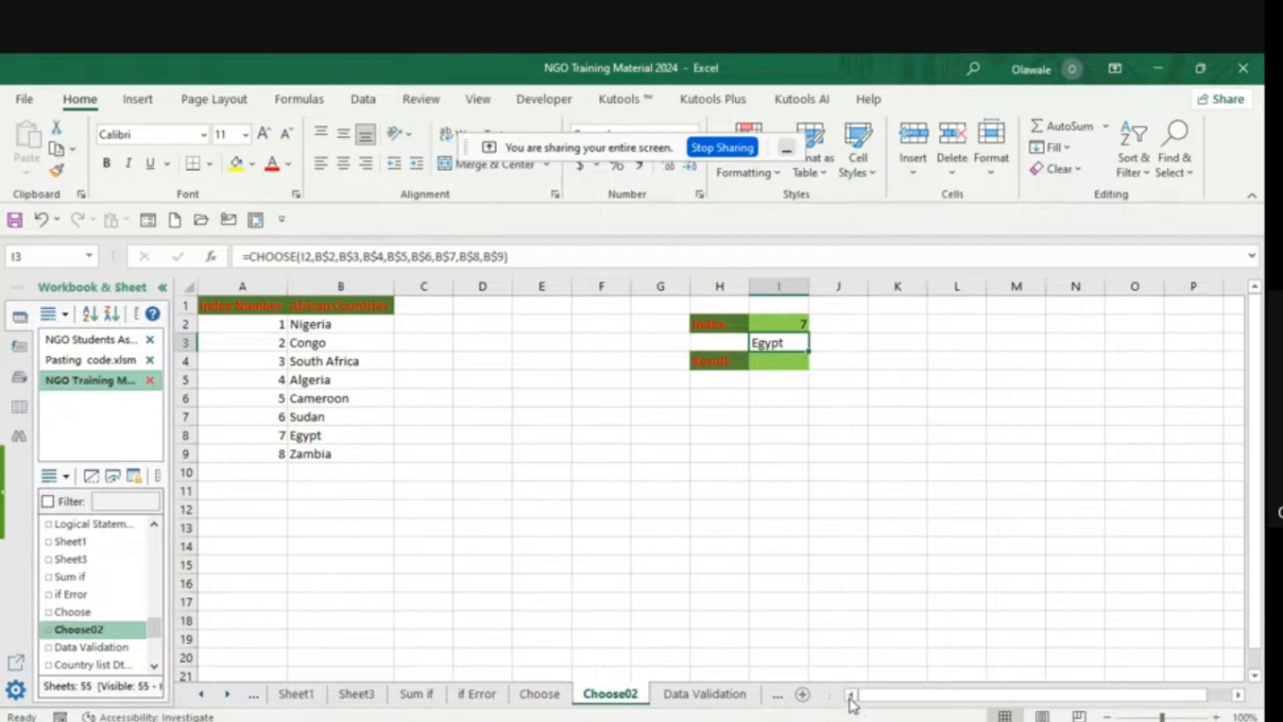
click(228, 695)
click(227, 695)
click(227, 695)
click(204, 694)
click(204, 694)
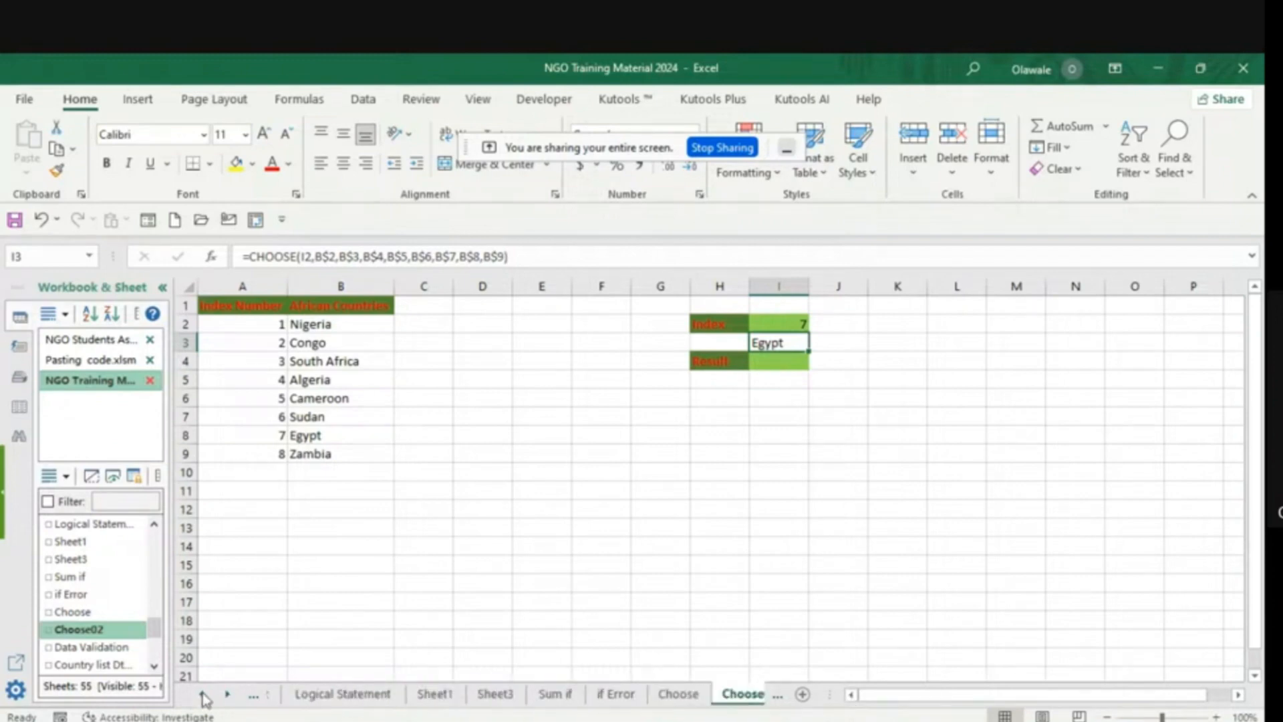
click(204, 695)
click(204, 694)
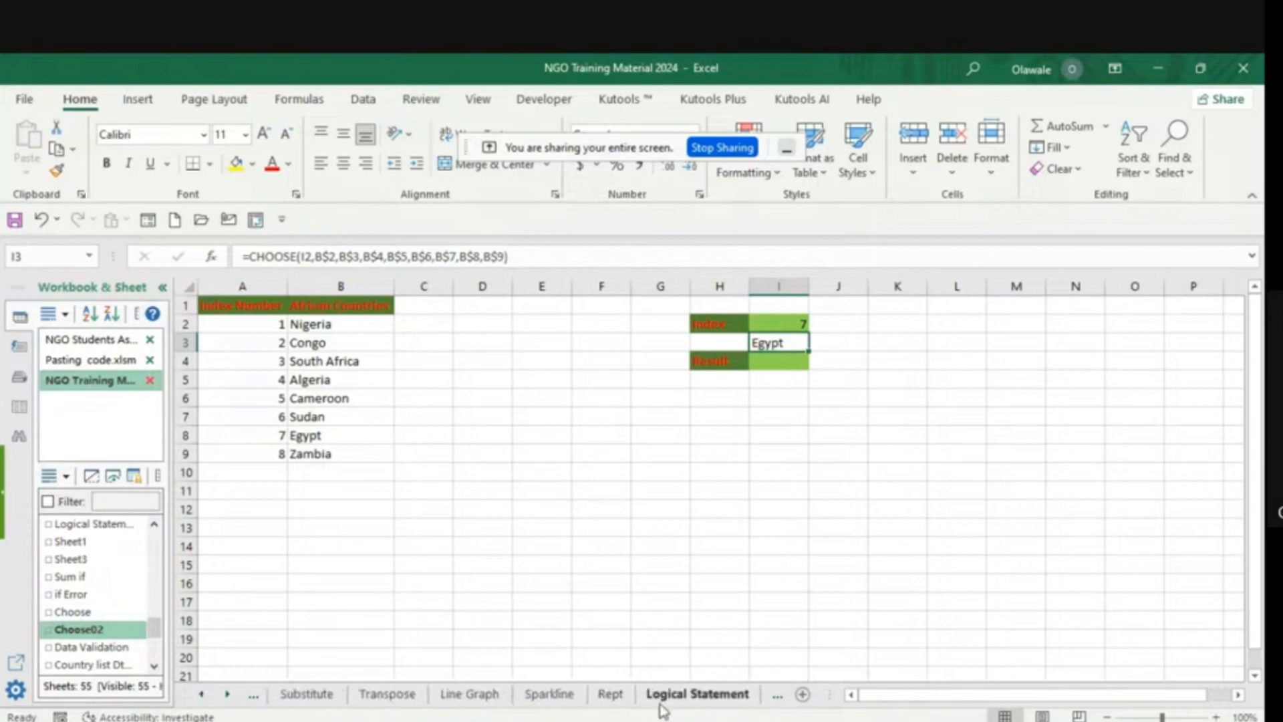
click(692, 698)
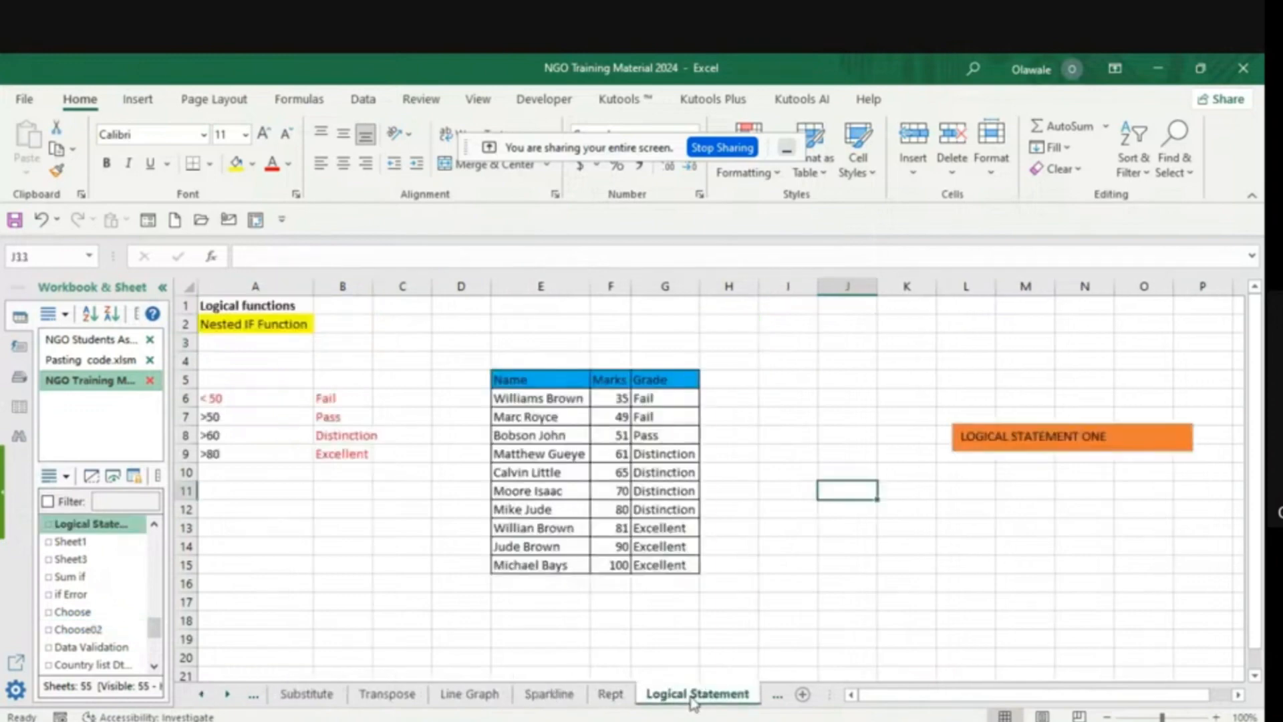
- Review the name-splitting data on Sheet1 and the IF/AND formula on Sheet3
click(230, 695)
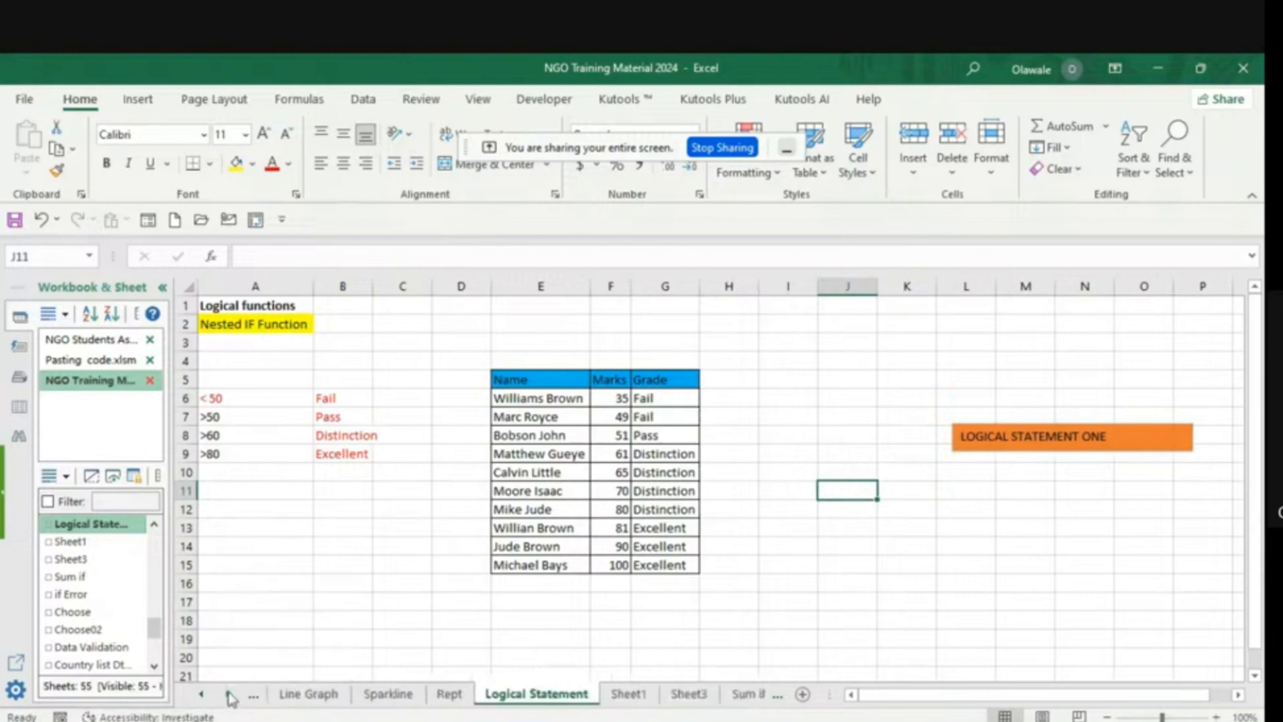
click(627, 696)
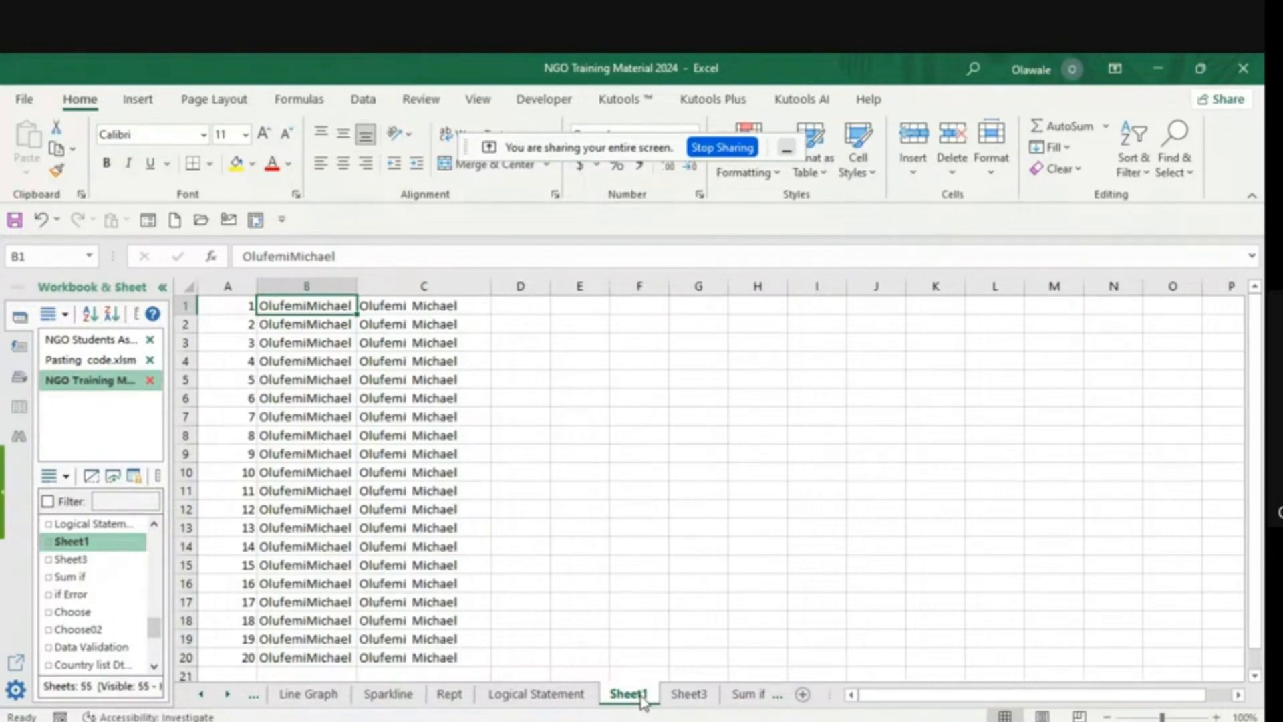
click(688, 693)
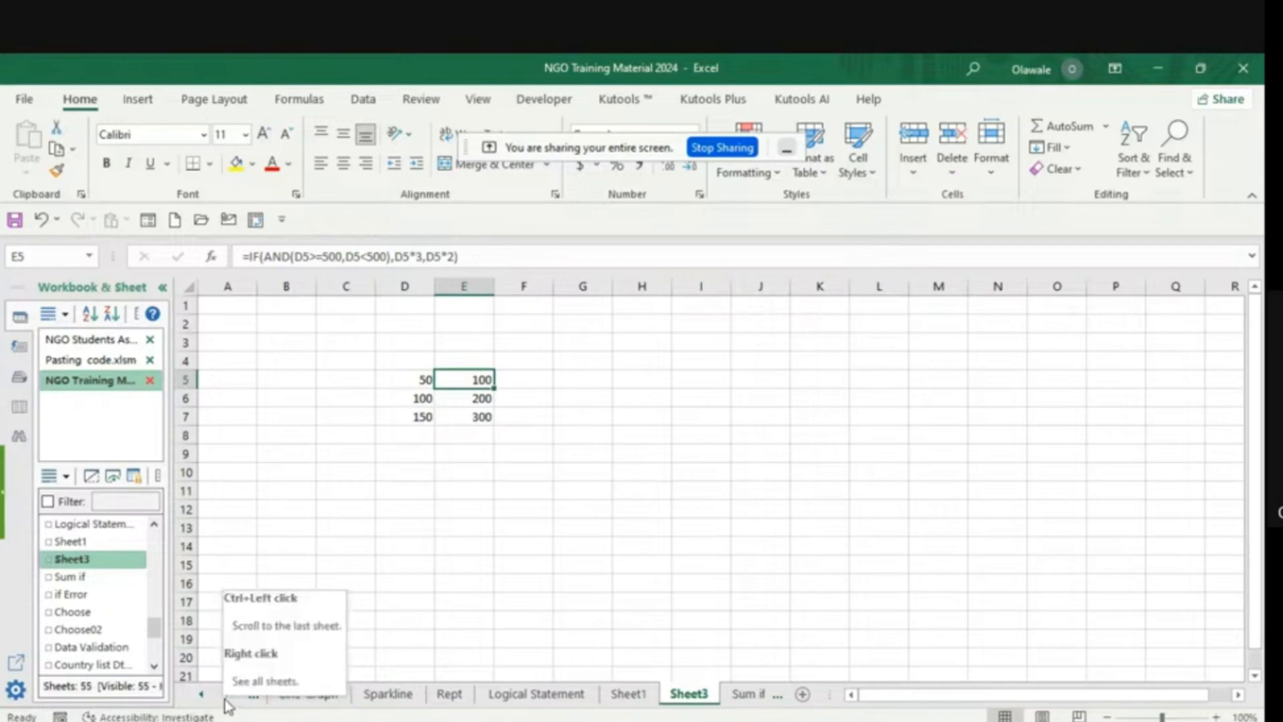
- Switch to the NGO Students Assignment for the Week 2 workbook
key(alt+Tab)
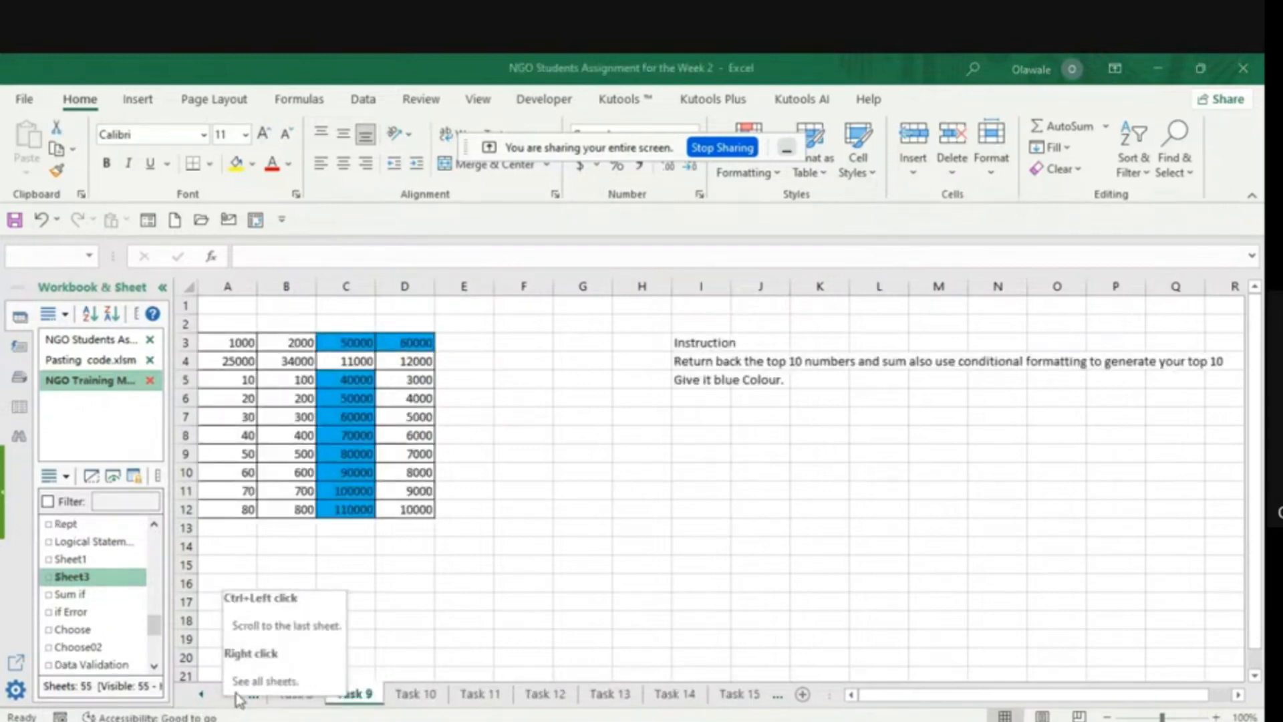
- Switch from the student assignment back to the NGO Training Material 2024 workbook
click(201, 694)
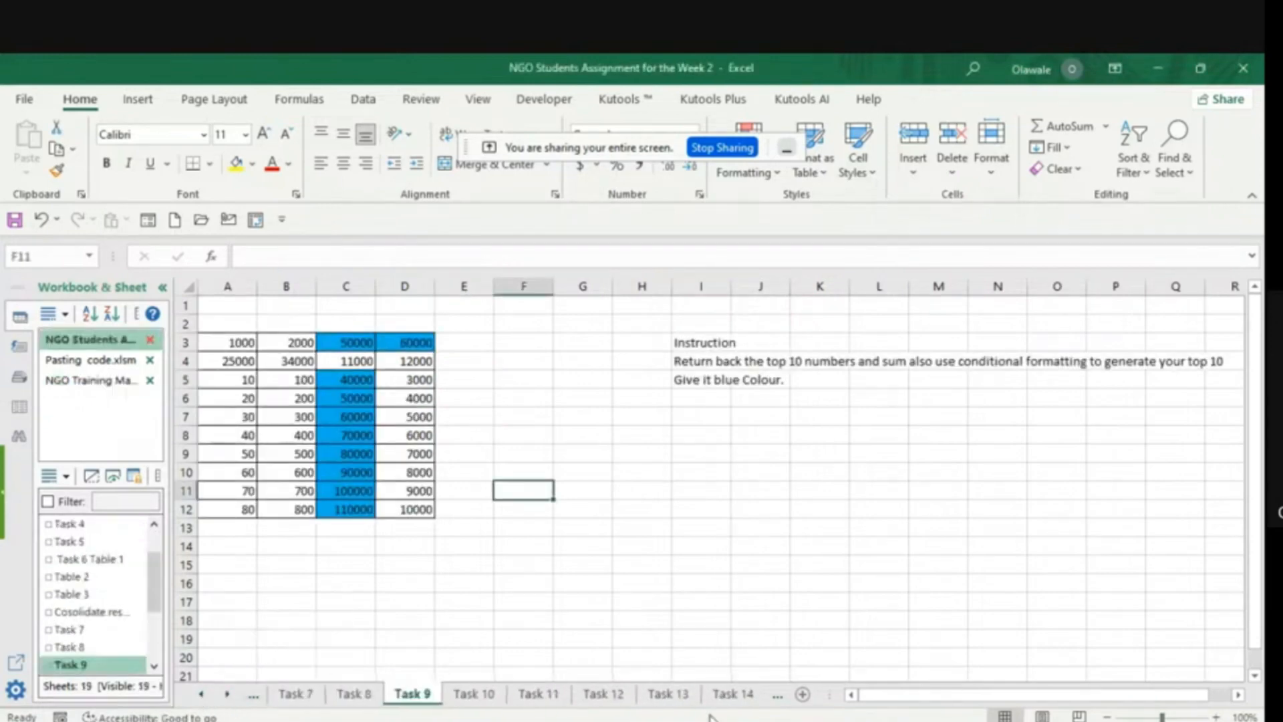
mouse_move(866, 721)
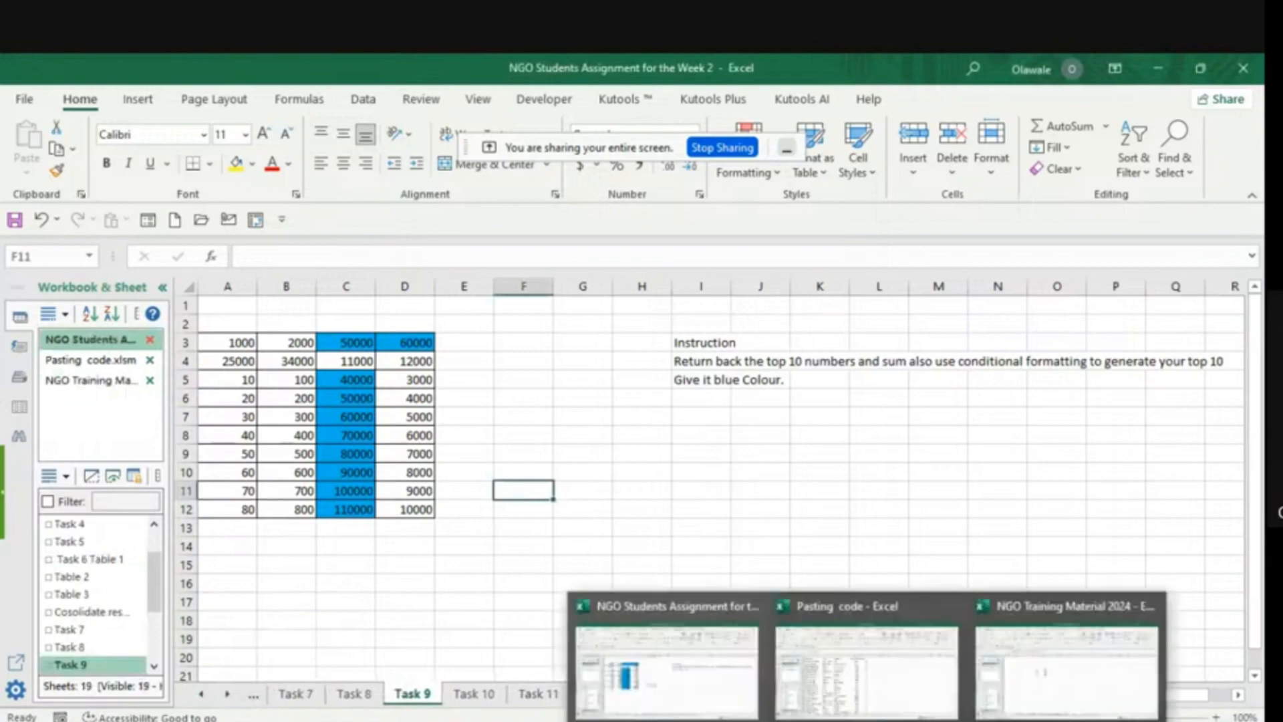
mouse_move(1047, 678)
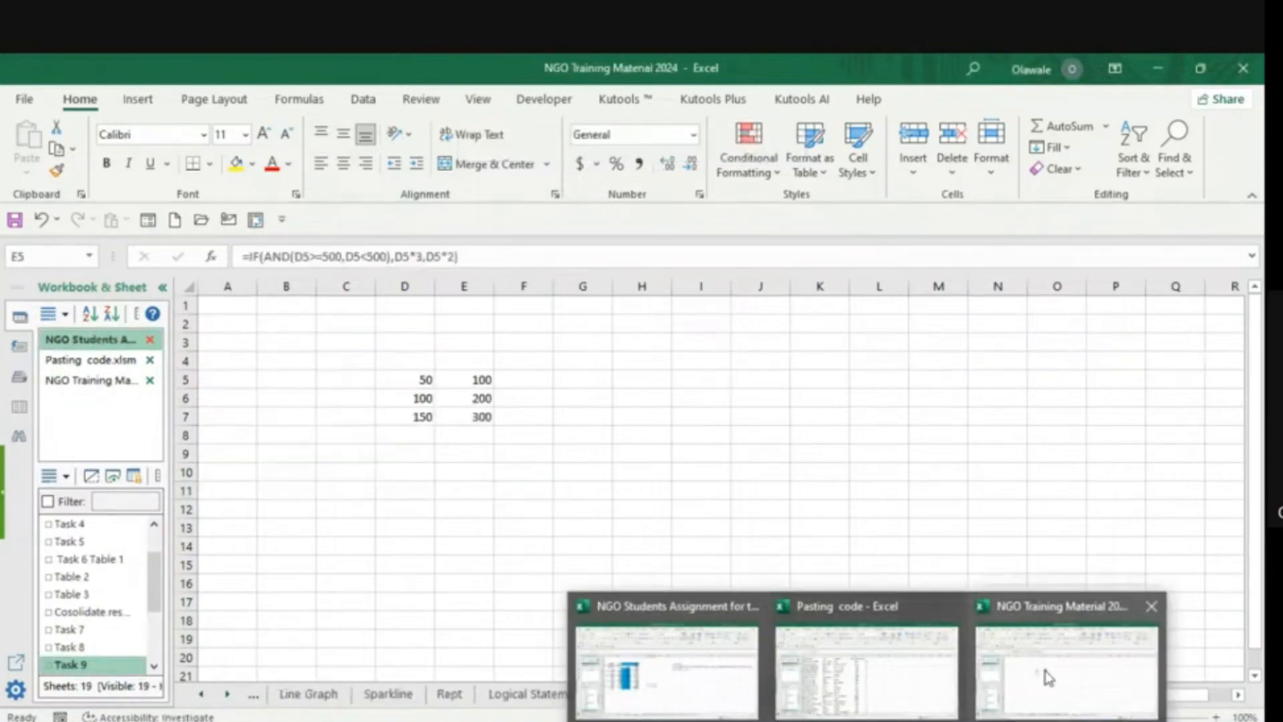
click(1046, 677)
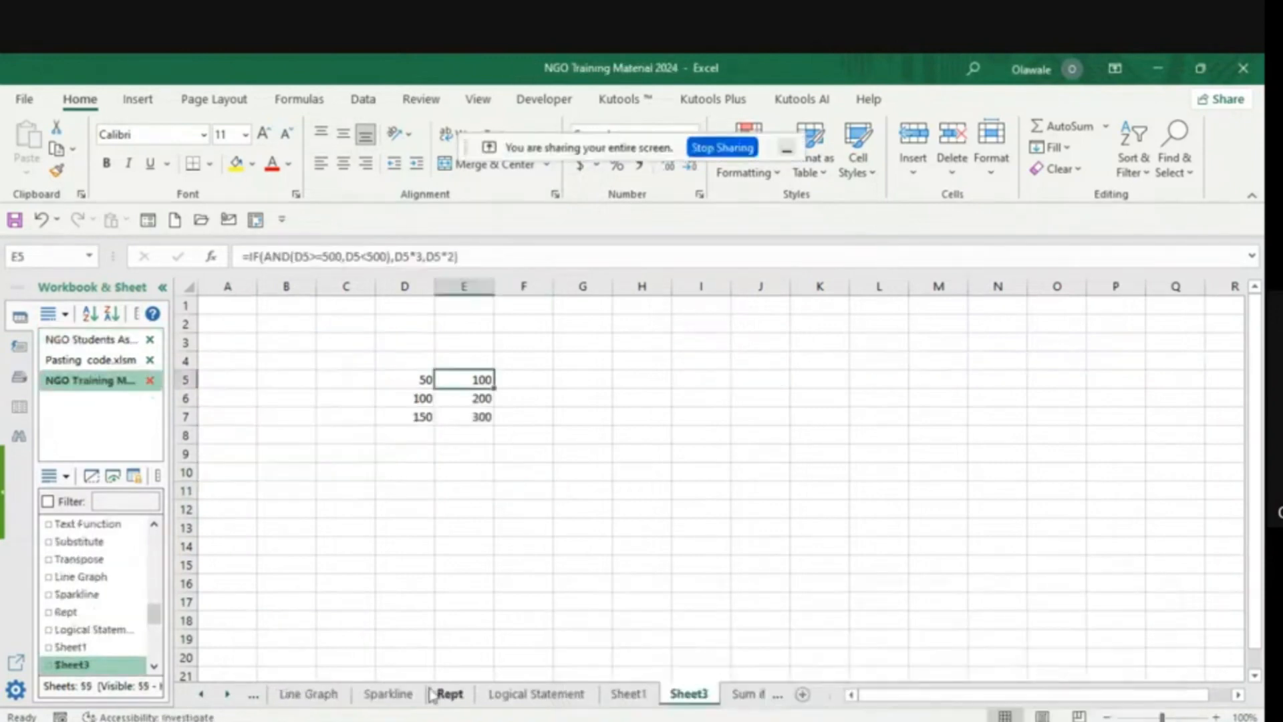
- Review the conditional summary table on the Sum if sheet, followed by the CHOOSE examples on the Choose and Choose02 sheets
click(227, 694)
click(228, 693)
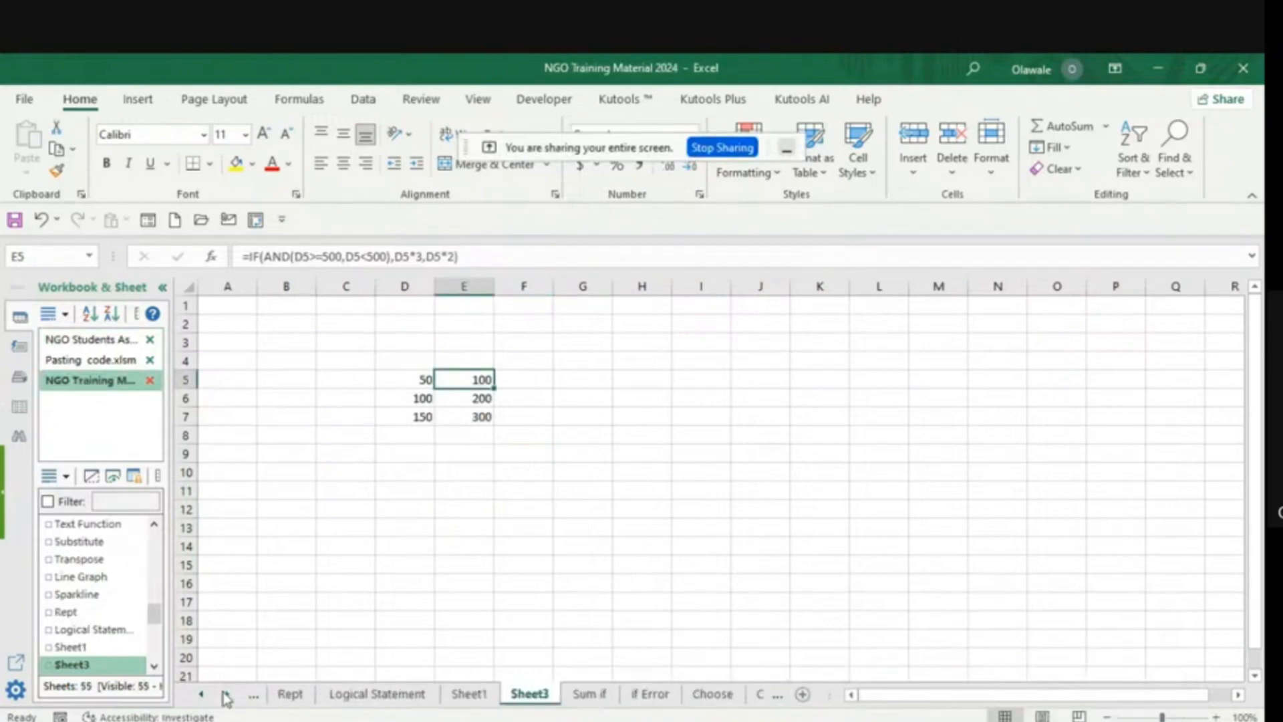
click(227, 693)
click(228, 694)
click(427, 695)
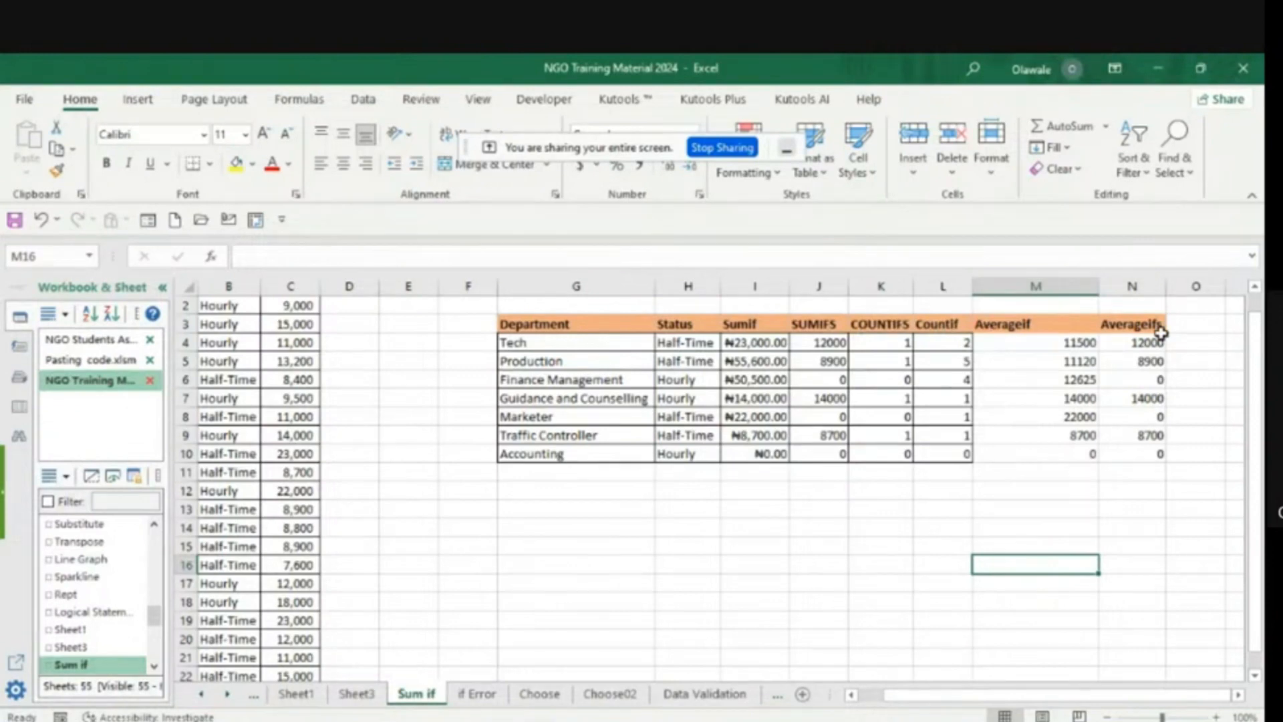
click(540, 695)
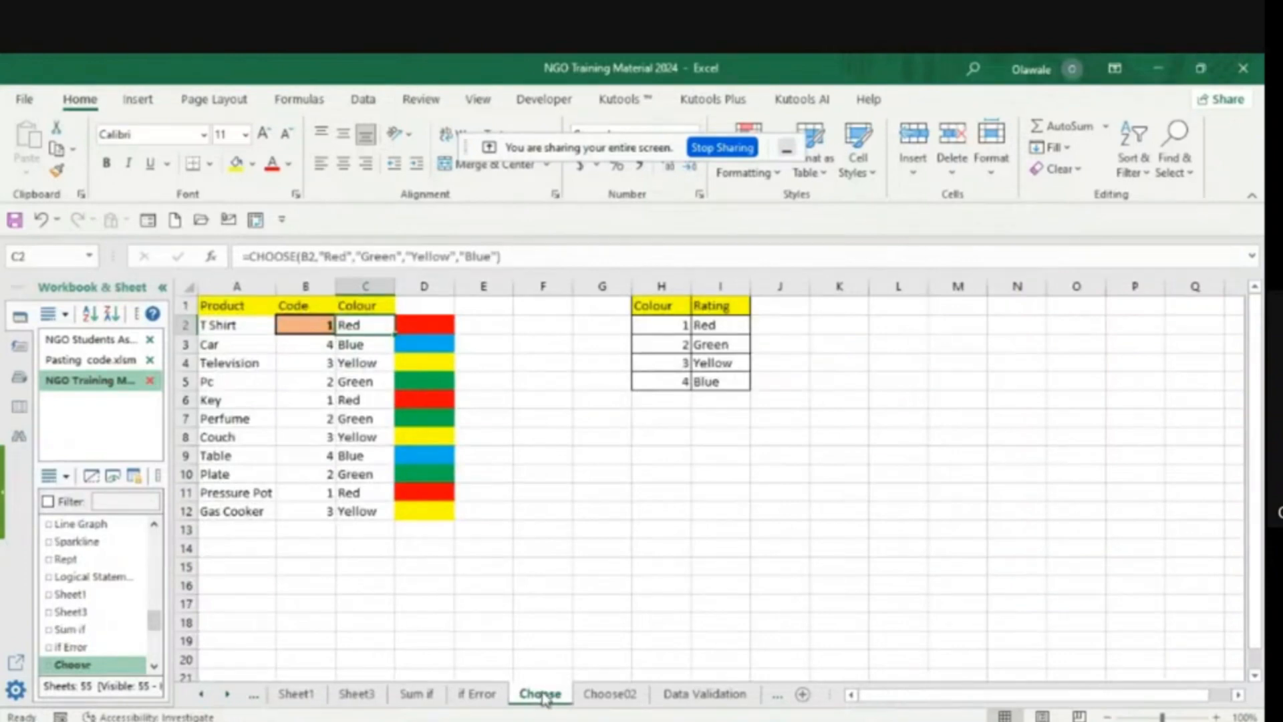
click(611, 694)
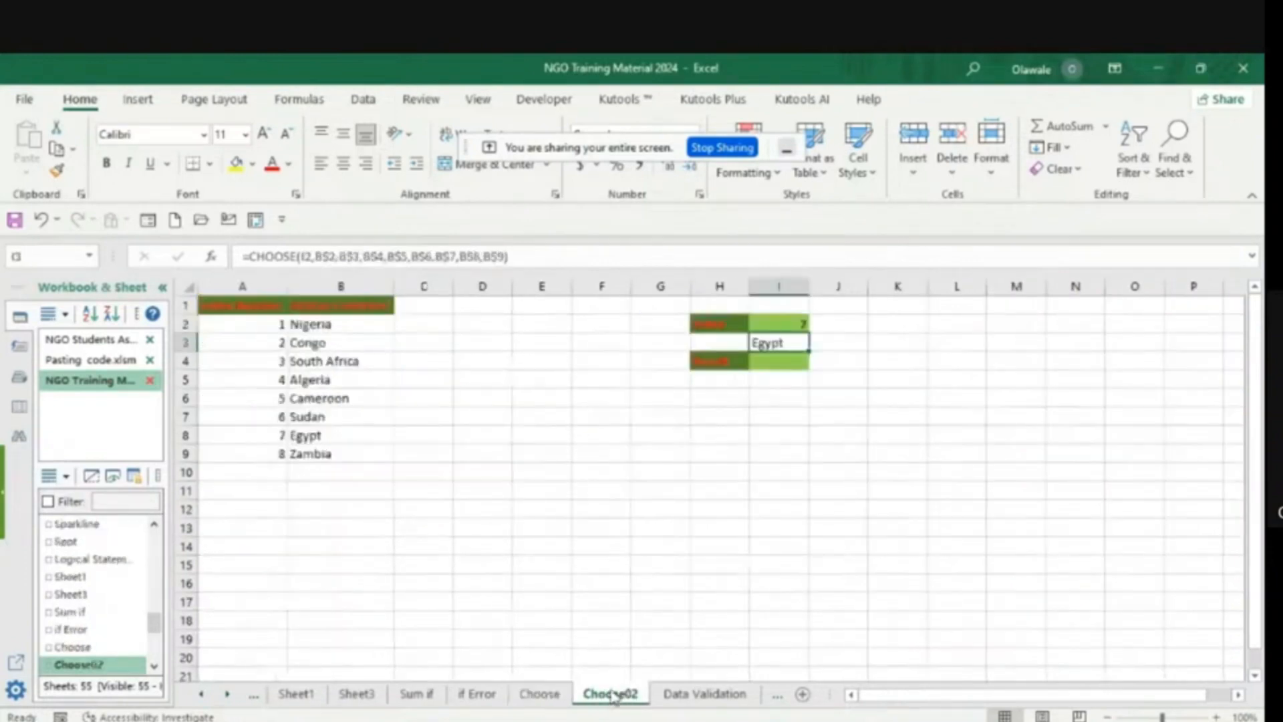